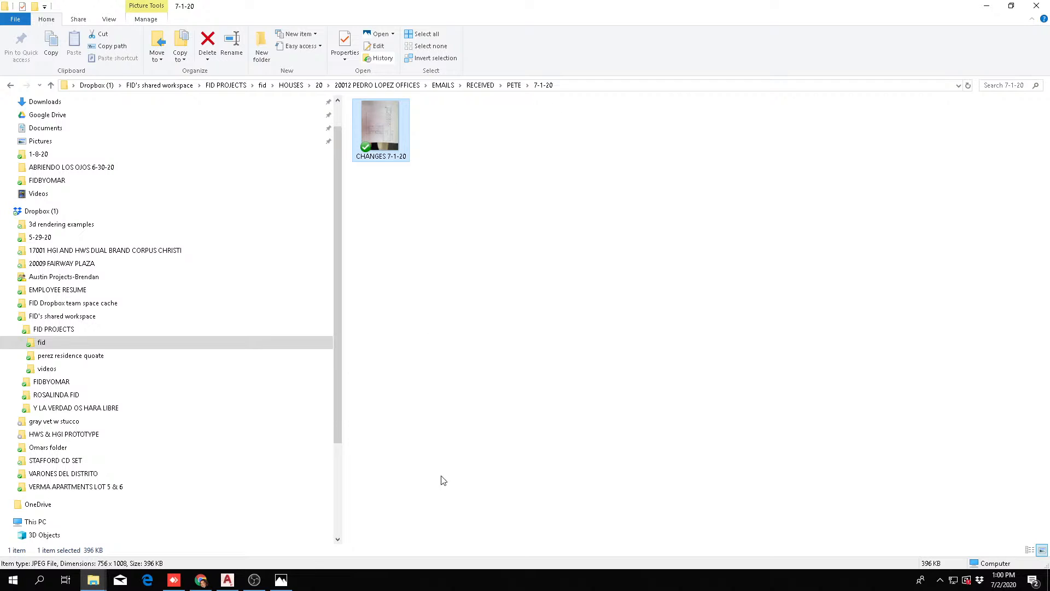
Switch to AutoCAD LT, open Xnew FP from the 20012 project's DWG/XREF folder under HOUSES/20, and display its model space
left_click(985, 6)
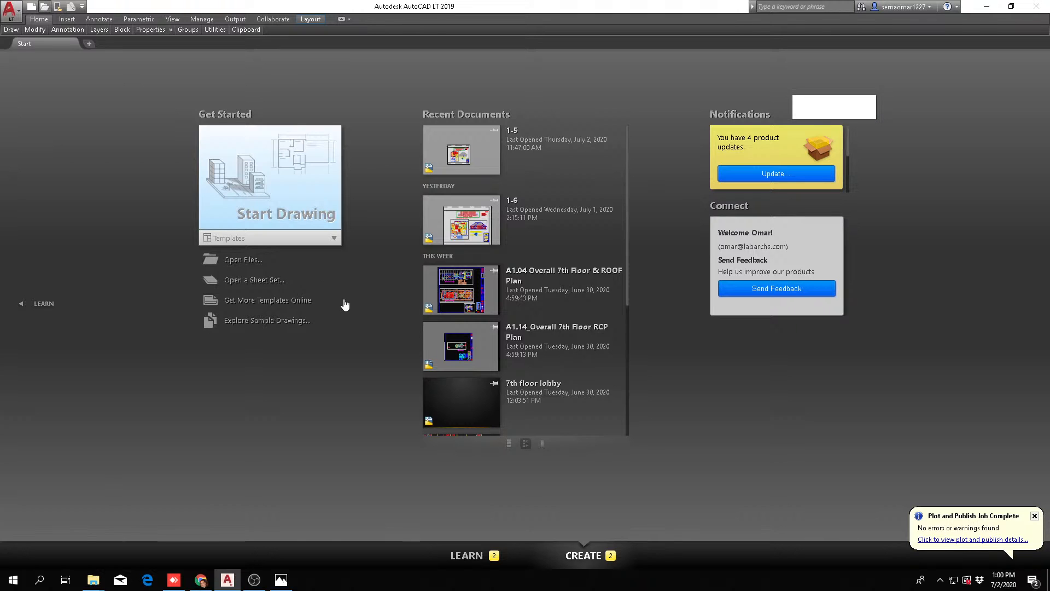
key("ctrl+o")
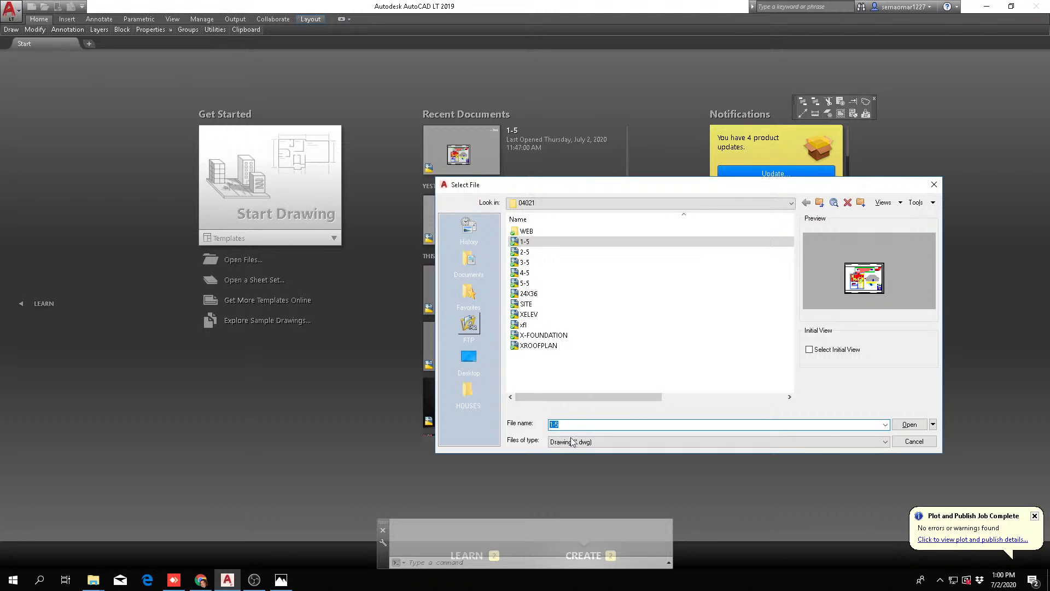
left_click(467, 397)
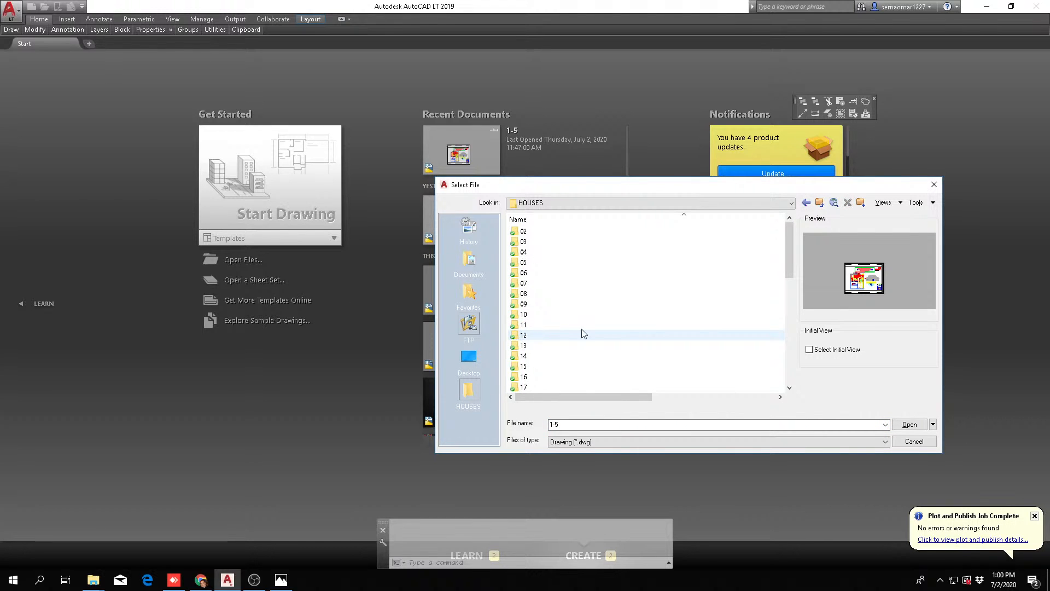
scroll(586, 332, "down", 5)
scroll(565, 308, "up", 3)
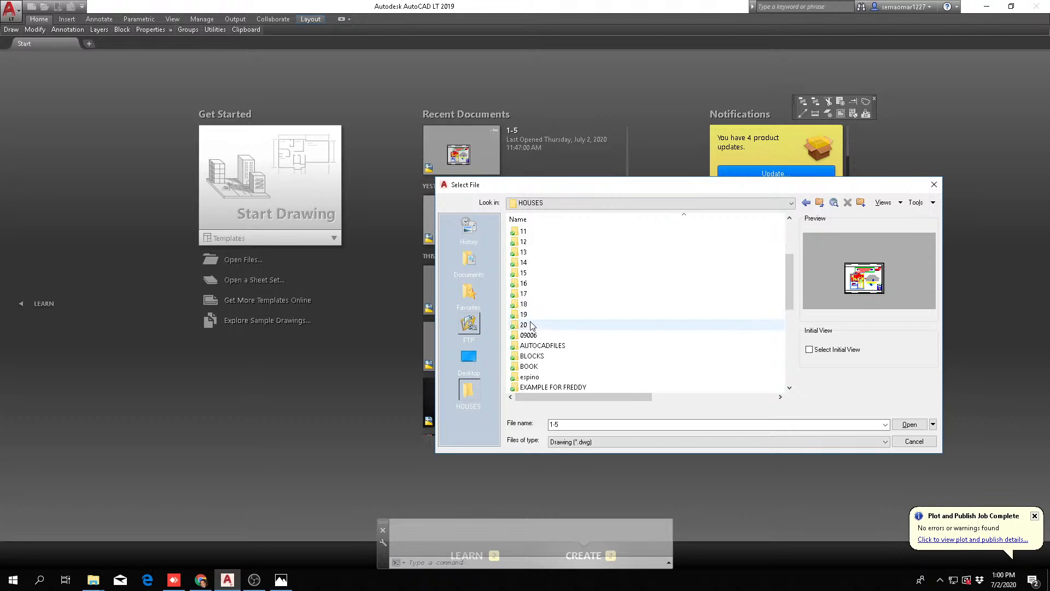
double_click(565, 324)
double_click(584, 346)
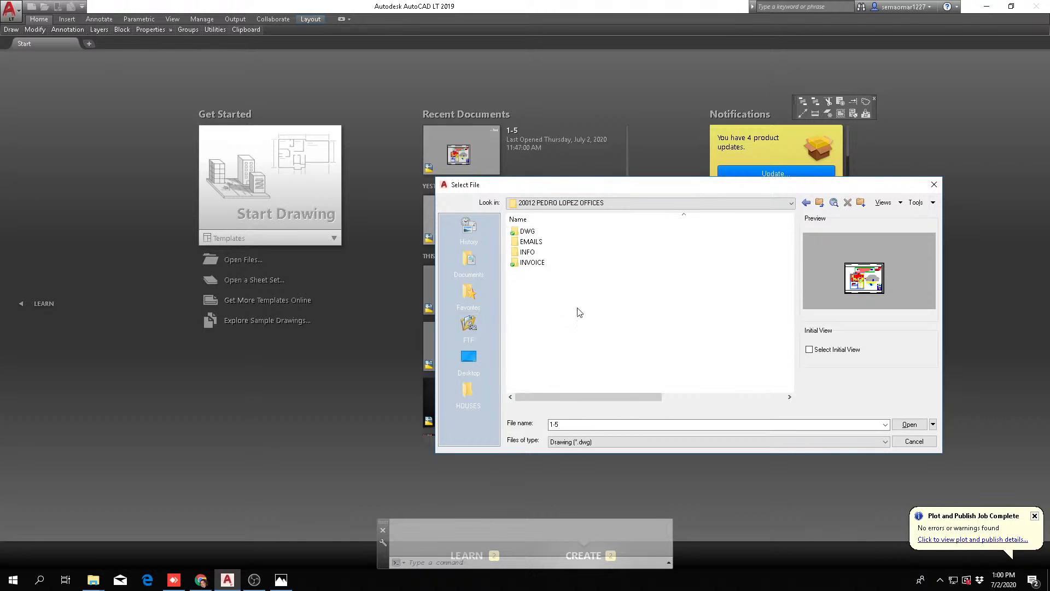
double_click(527, 231)
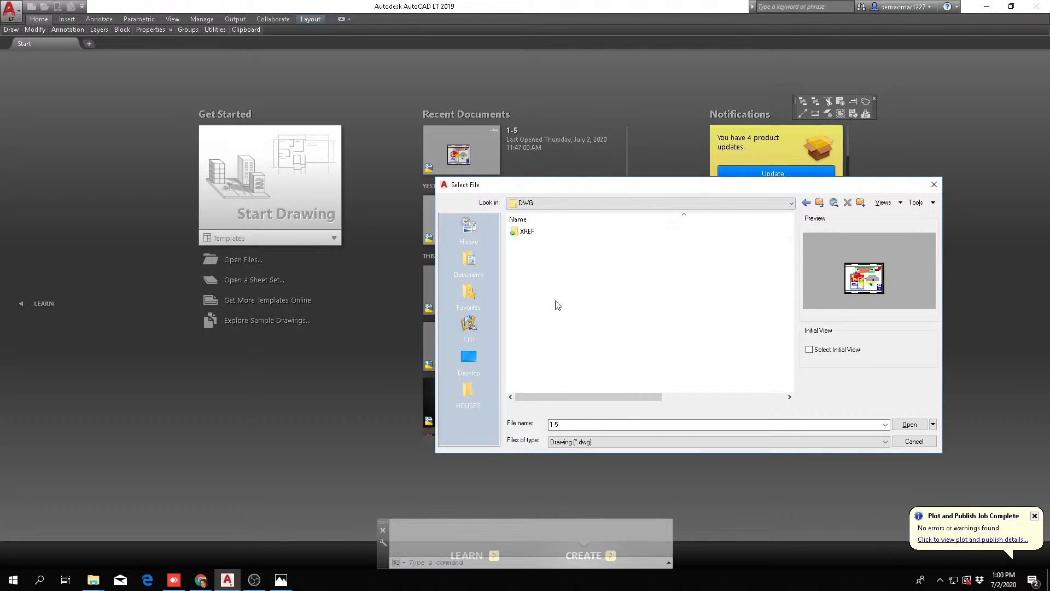
double_click(526, 231)
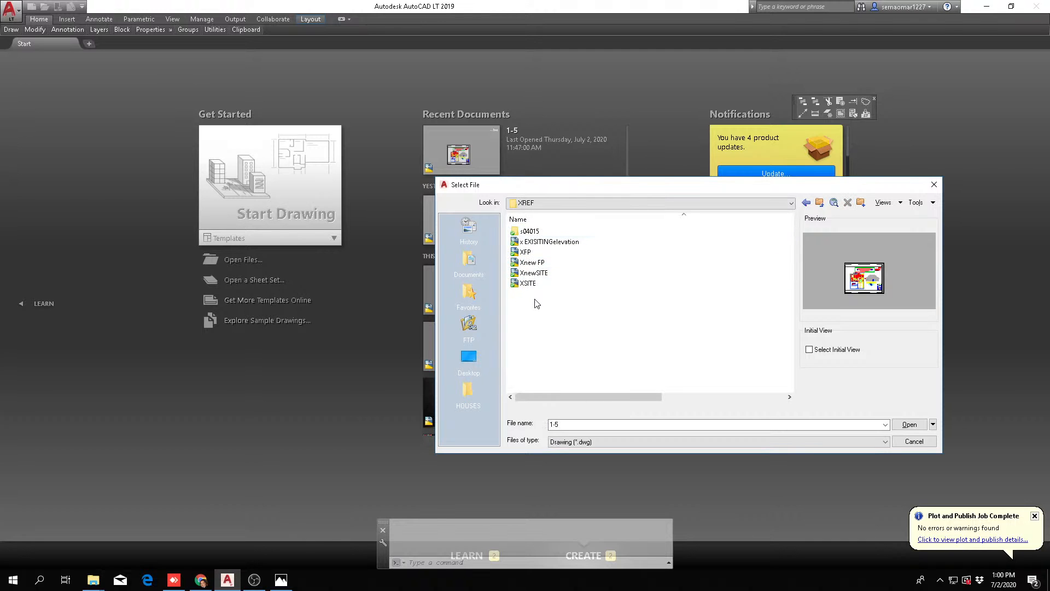
double_click(536, 264)
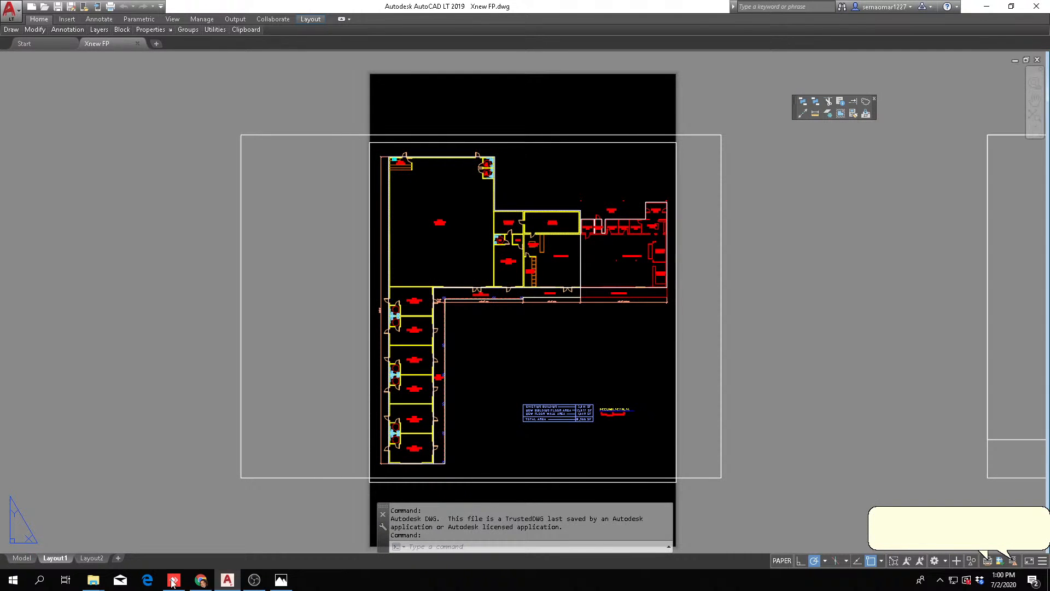
left_click(22, 558)
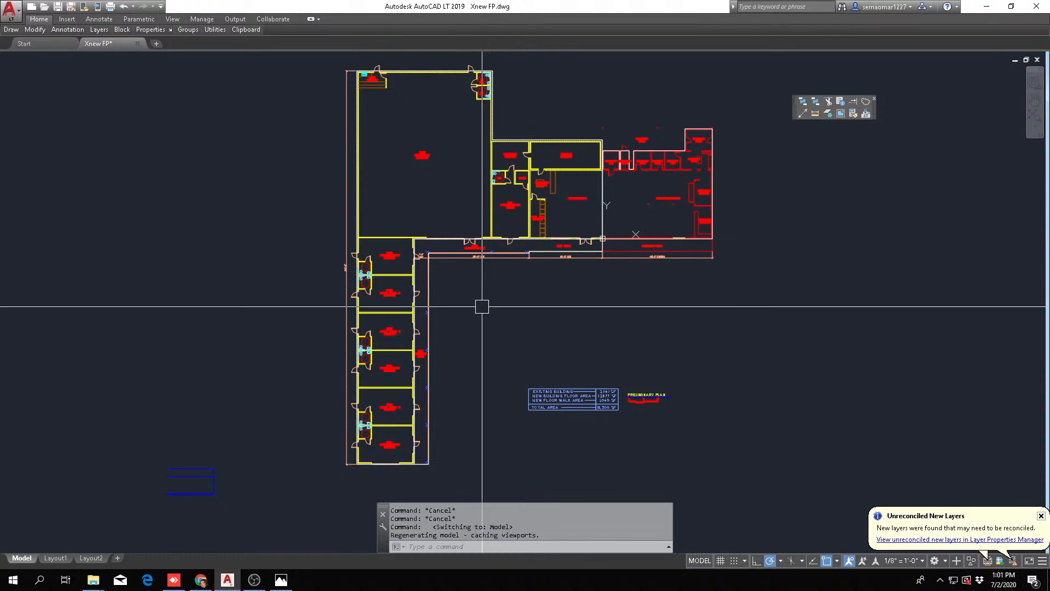
Examine the floor plan's overall layout, including the existing building, the new addition, the ball room and the lease spaces
mouse_move(586, 339)
middle_mouse_down()
mouse_move(458, 279)
mouse_move(410, 269)
middle_mouse_up()
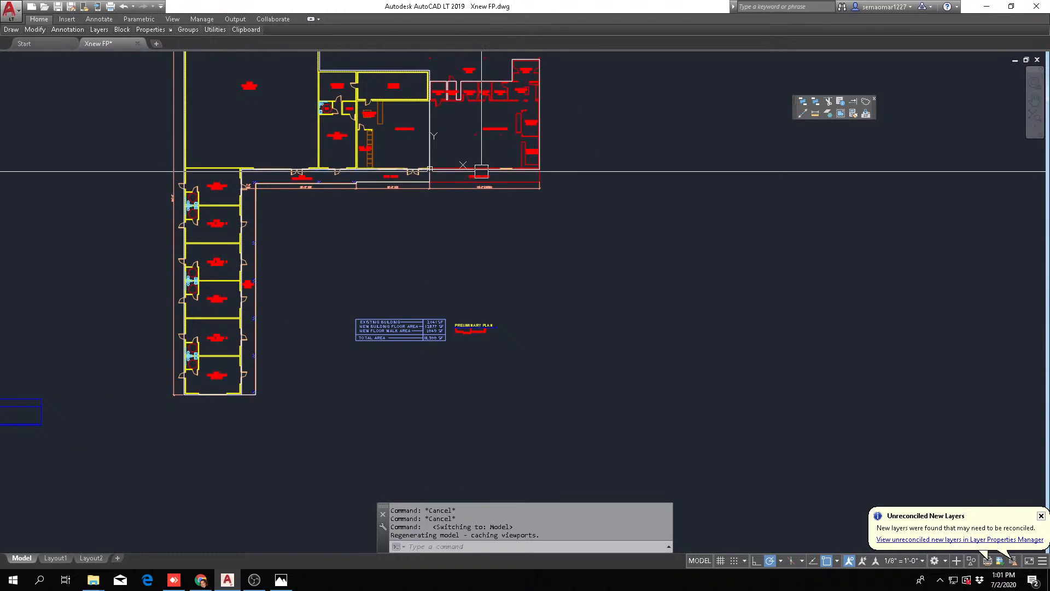
middle_click_drag(448, 224, 449, 261)
middle_click_drag(525, 277, 444, 381)
scroll(363, 316, "up", 2)
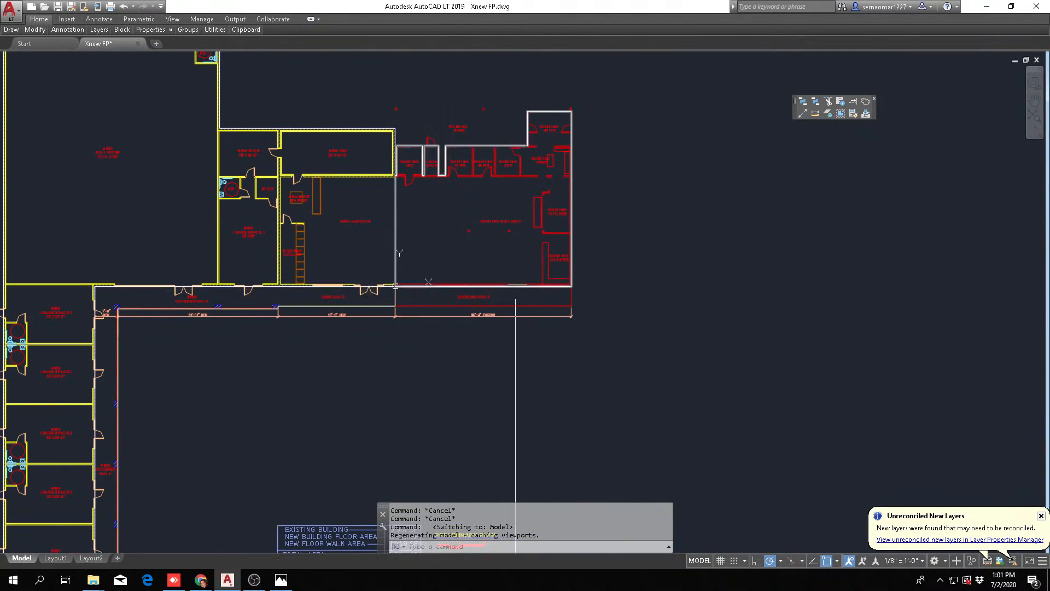
middle_click_drag(488, 225, 429, 240)
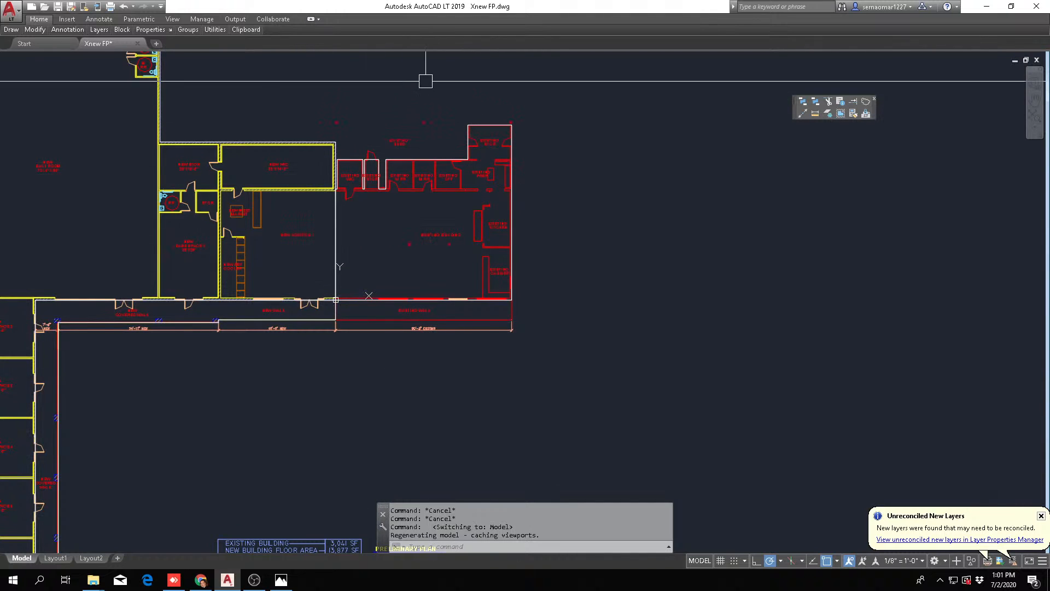
scroll(356, 237, "up", 2)
middle_click_drag(539, 293, 481, 335)
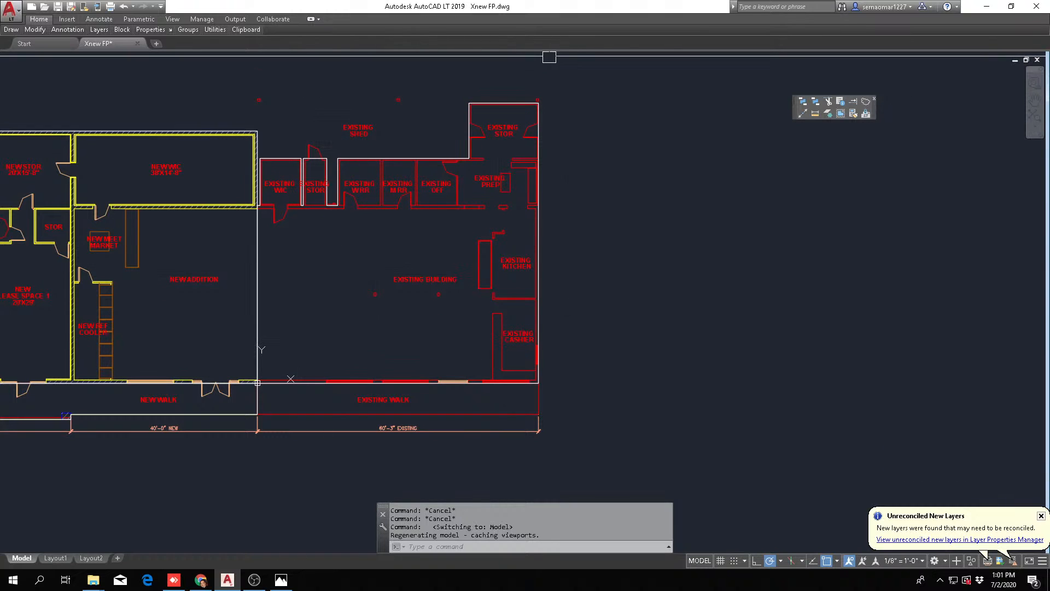
middle_click_drag(262, 284, 575, 284)
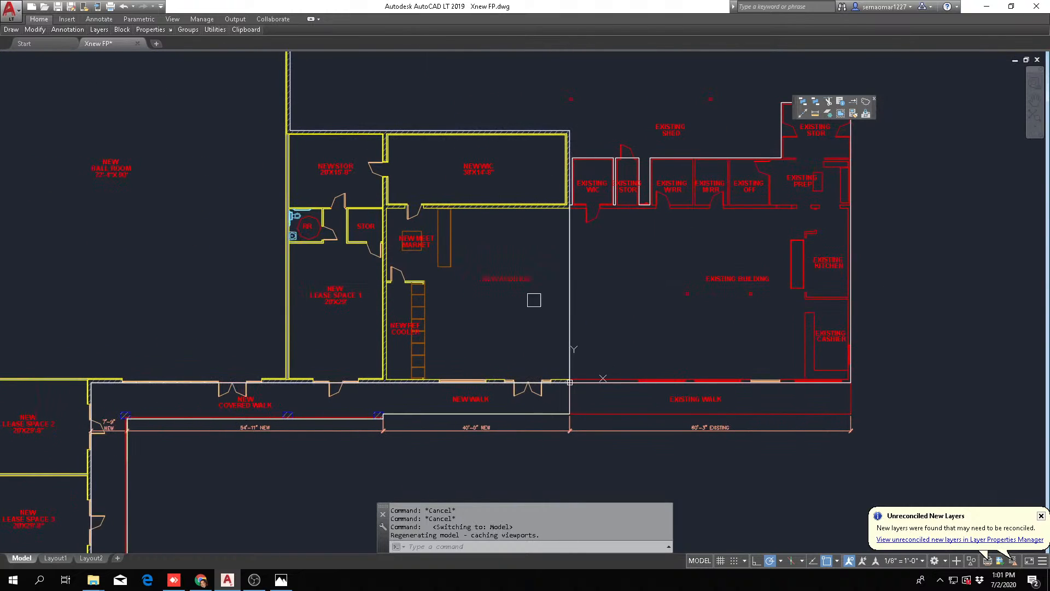
middle_click_drag(752, 322, 647, 298)
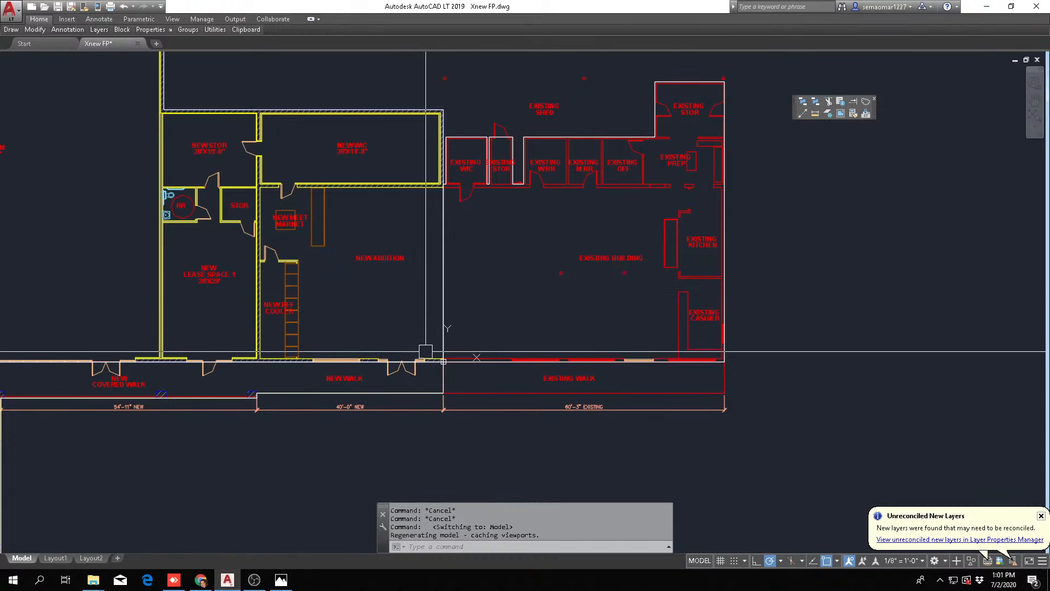
scroll(503, 359, "down", 2)
middle_click_drag(440, 344, 579, 306)
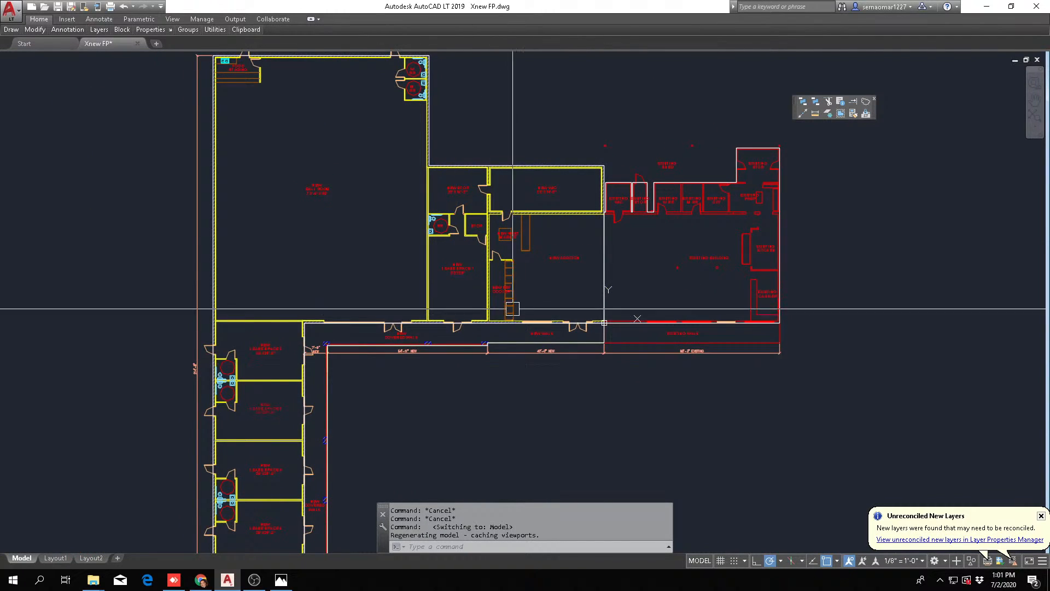
scroll(525, 312, "down", 2)
middle_click_drag(567, 321, 468, 239)
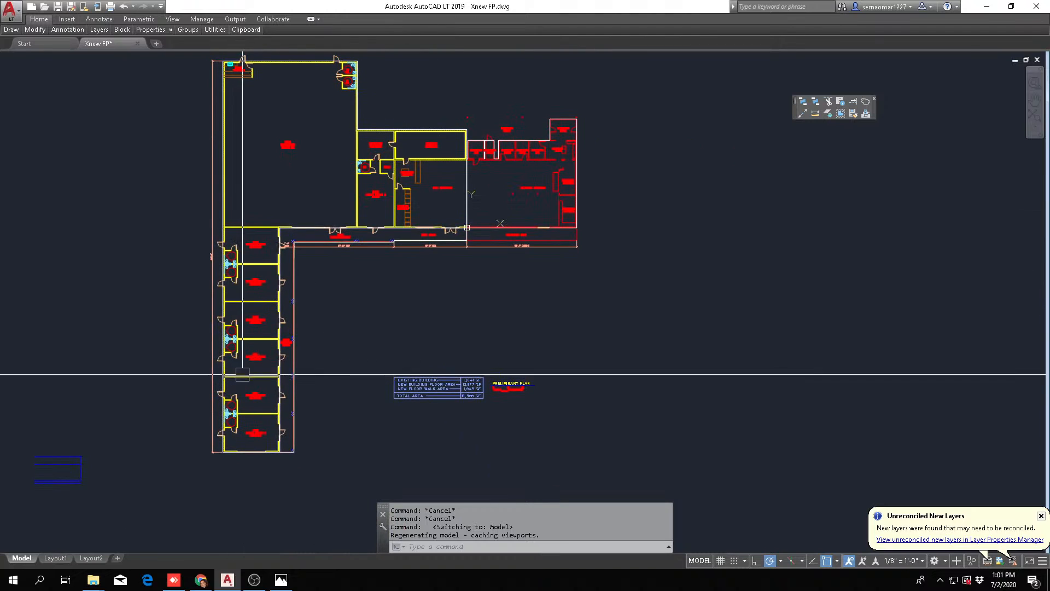
scroll(438, 236, "up", 4)
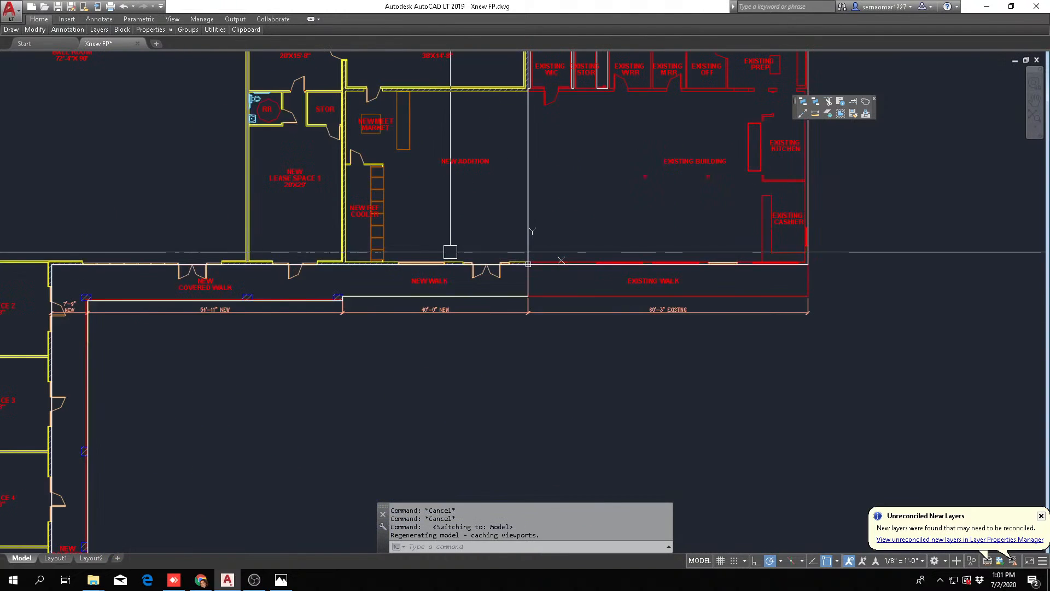
middle_click_drag(495, 220, 432, 347)
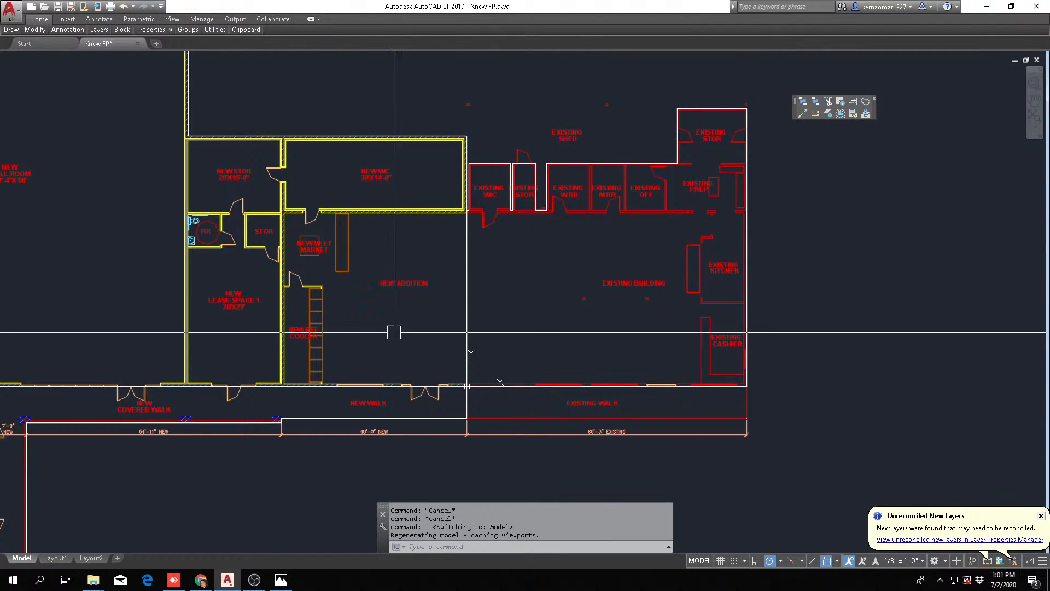
middle_click_drag(579, 300, 534, 278)
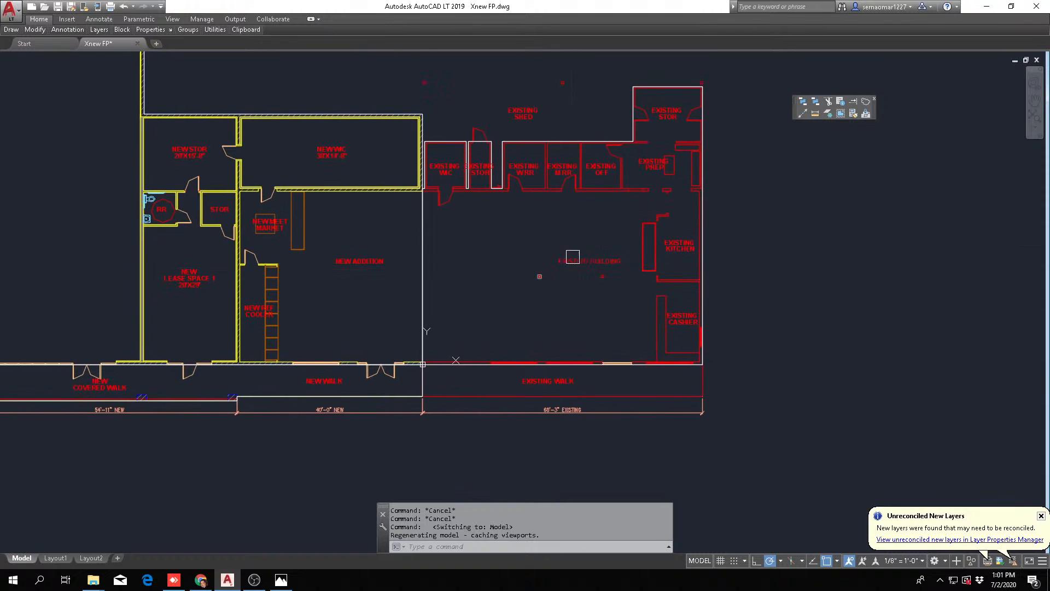
Examine the existing kitchen, prep and cashier areas, the new addition, the walk along the front and the lease space wing
scroll(678, 204, "up", 4)
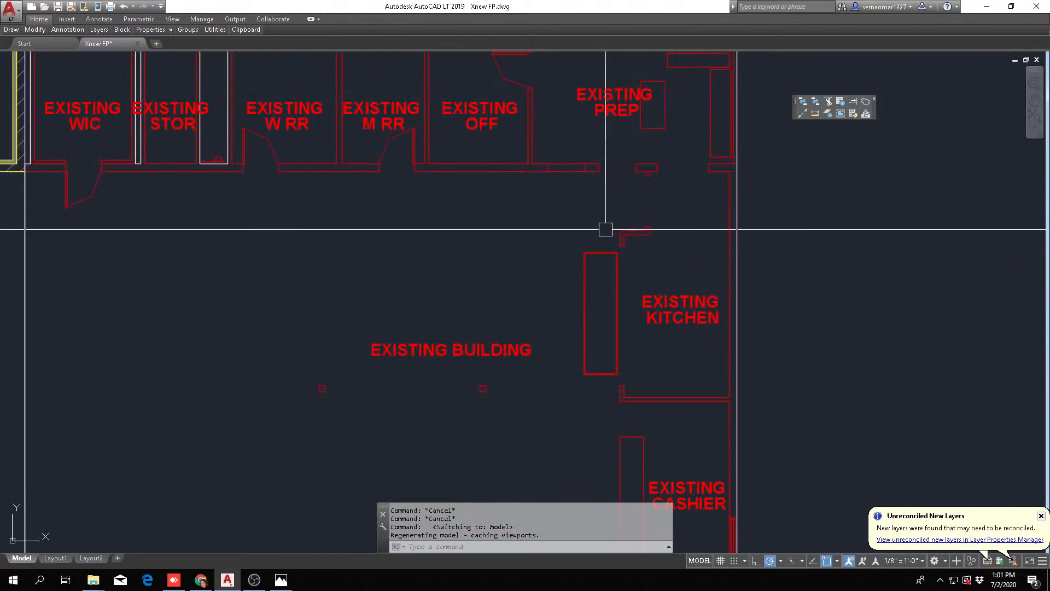
scroll(634, 274, "down", 3)
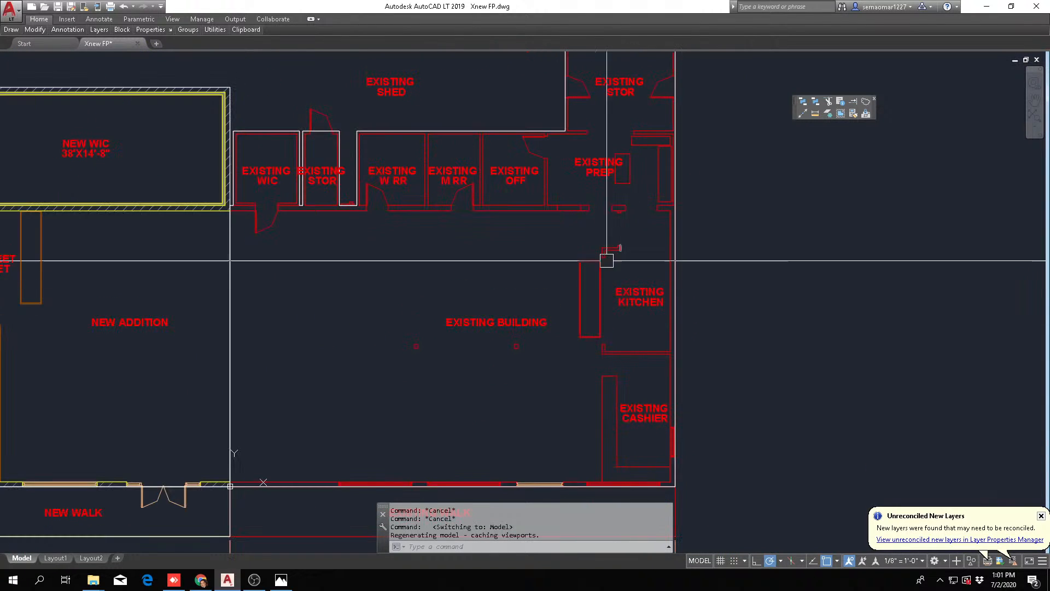
scroll(547, 256, "down", 3)
middle_click_drag(515, 257, 544, 71)
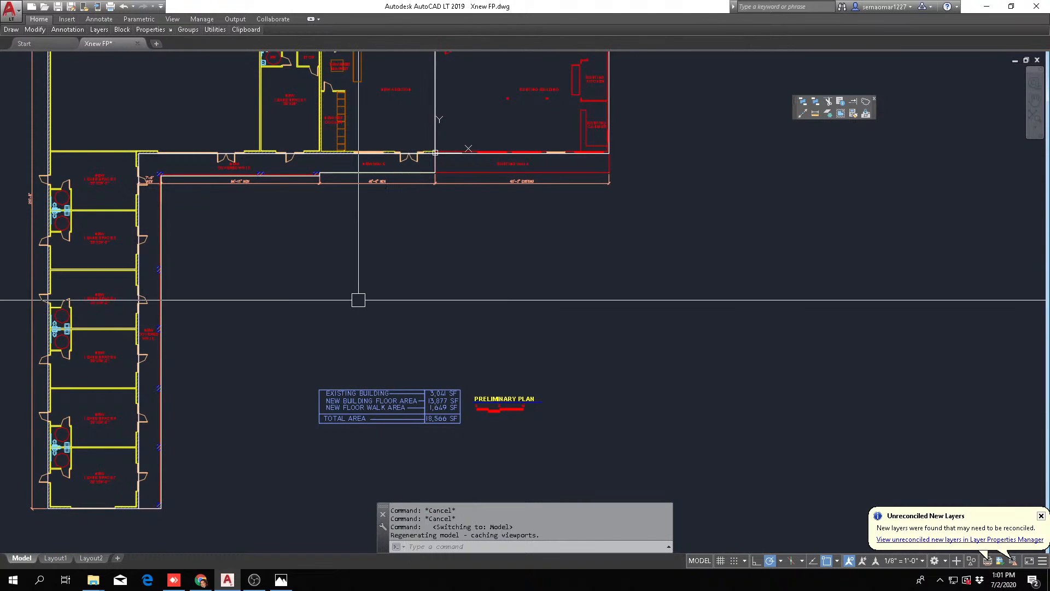
middle_click_drag(491, 265, 462, 389)
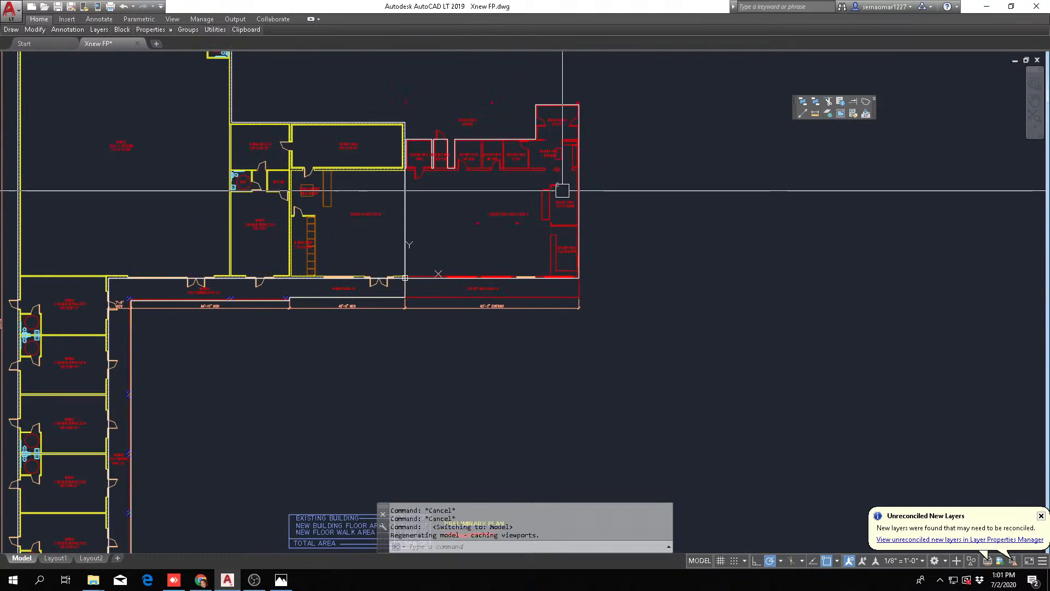
scroll(552, 194, "up", 5)
scroll(589, 239, "down", 5)
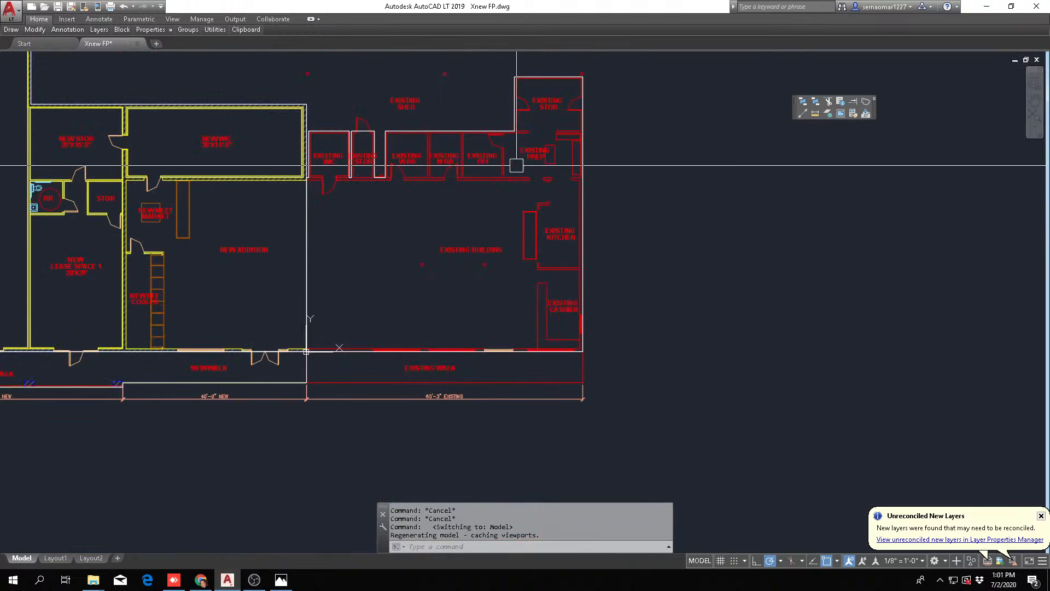
scroll(492, 258, "up", 2)
middle_click_drag(351, 263, 523, 284)
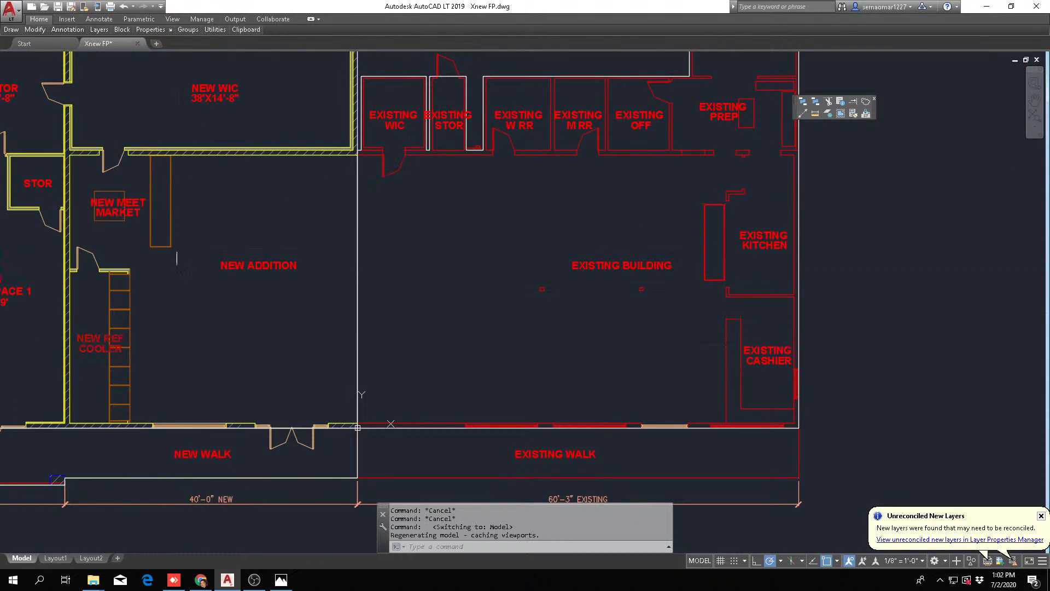
scroll(420, 229, "down", 4)
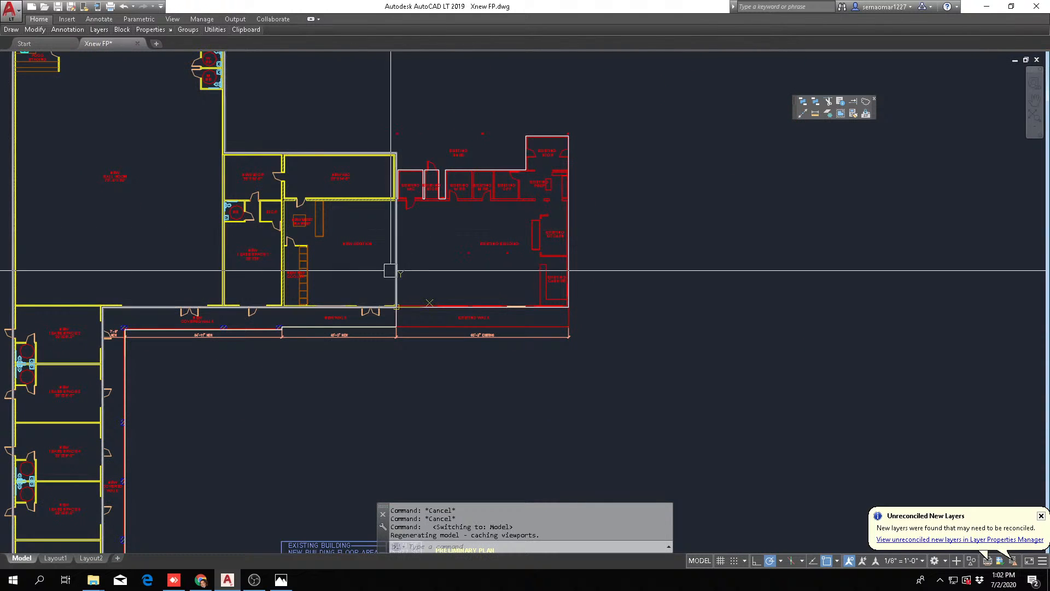
scroll(283, 361, "up", 5)
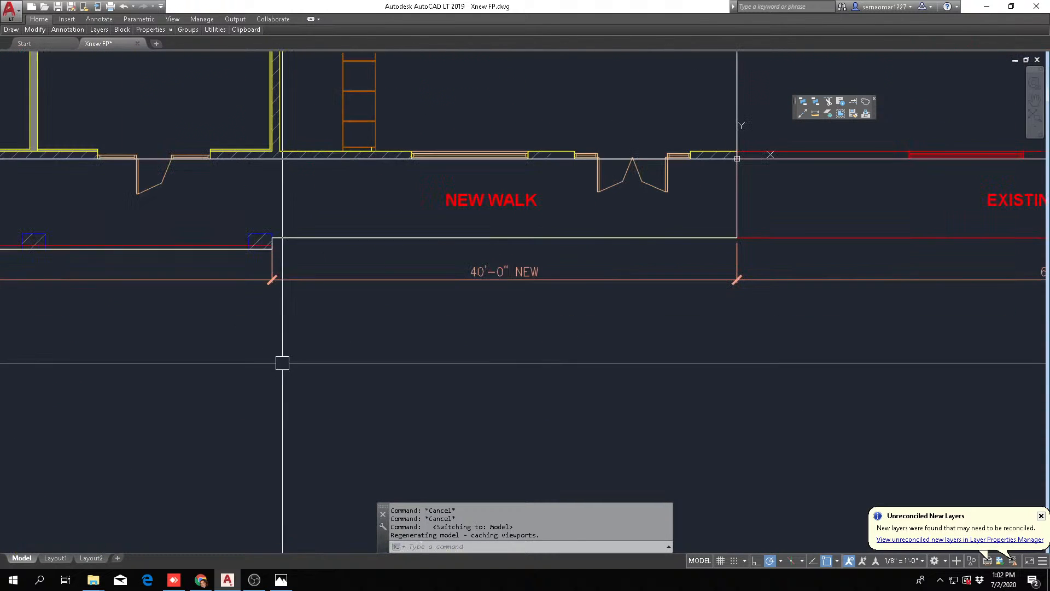
scroll(738, 159, "down", 6)
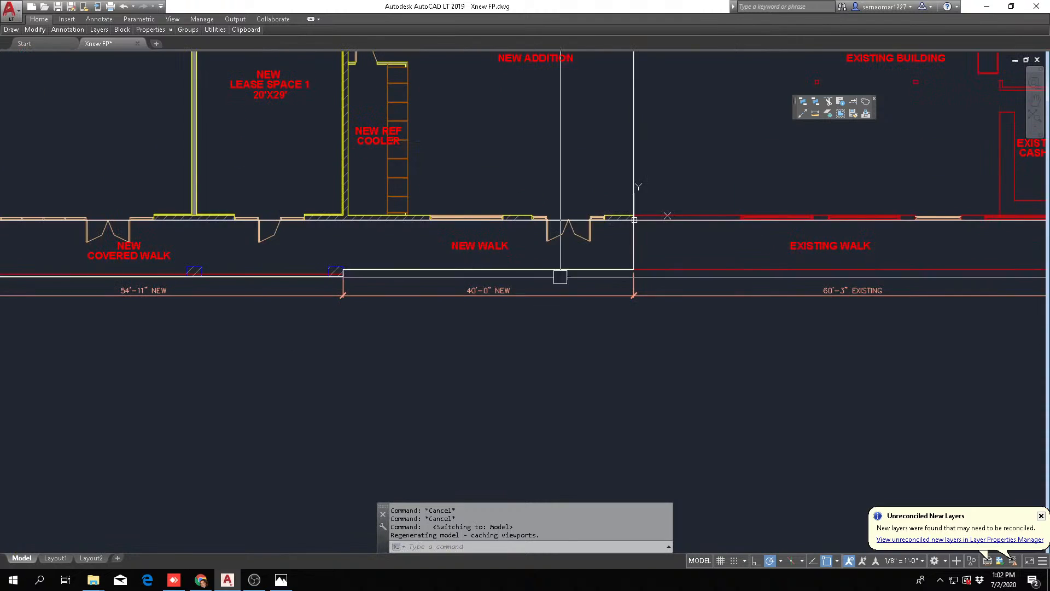
scroll(583, 213, "up", 2)
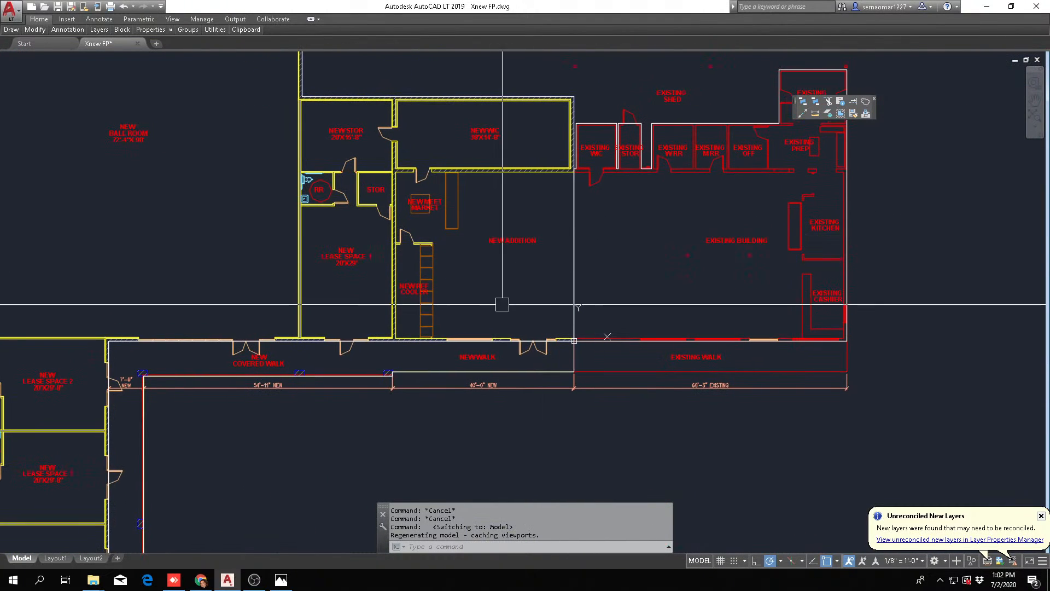
scroll(462, 284, "down", 2)
middle_click_drag(380, 322, 421, 193)
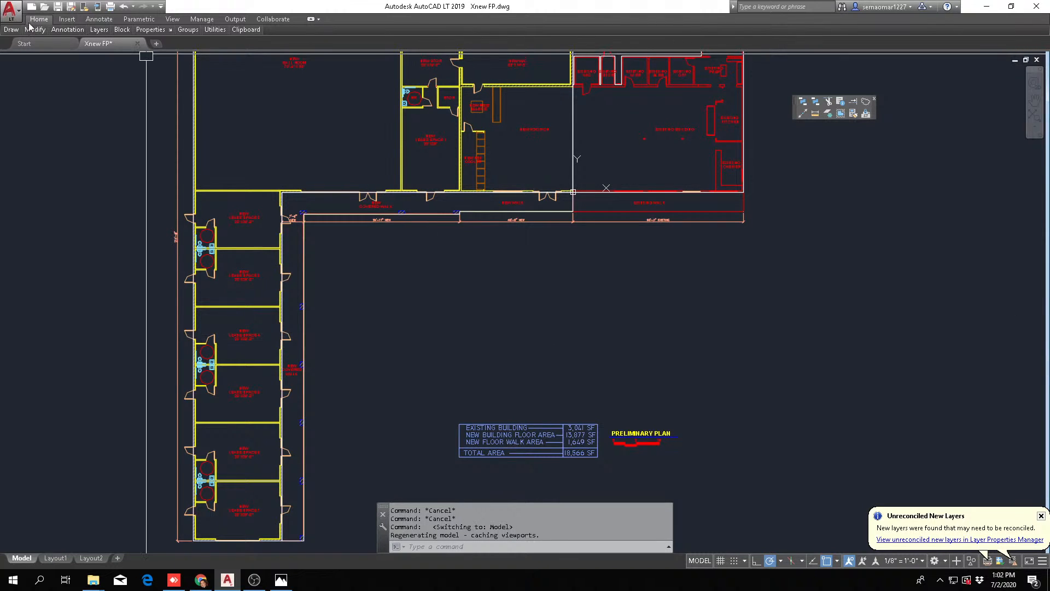
Open the XnewSITE drawing from the XREF folder and view the whole site plan
left_click(45, 8)
left_click(533, 263)
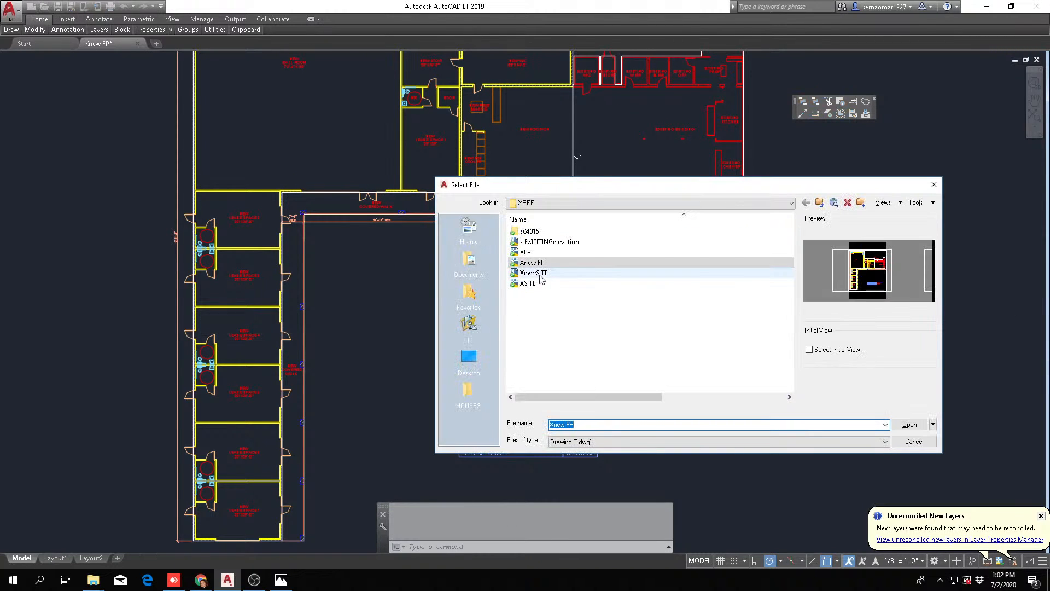
double_click(539, 276)
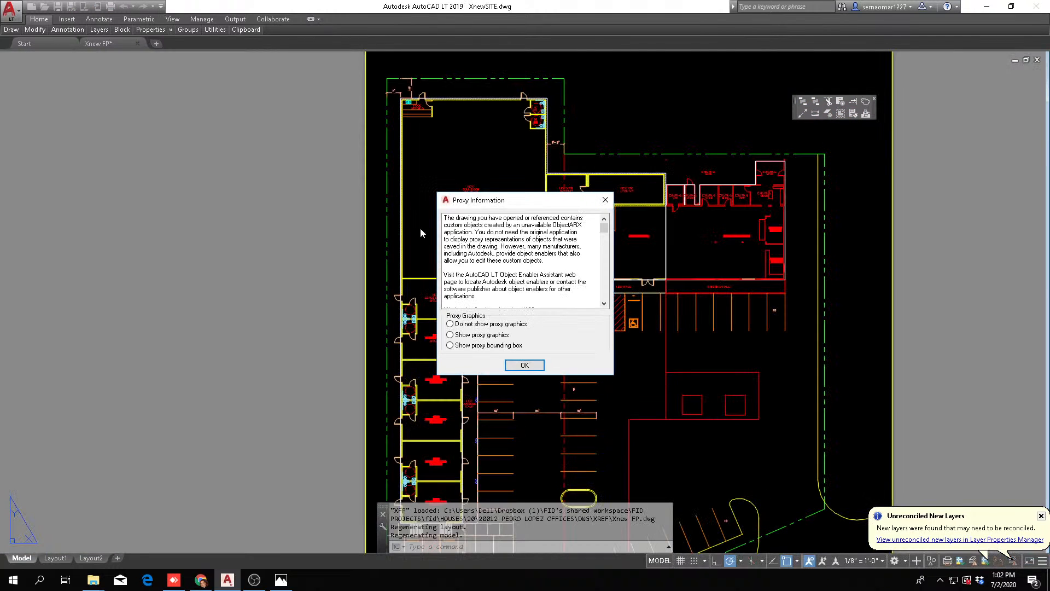
left_click(524, 365)
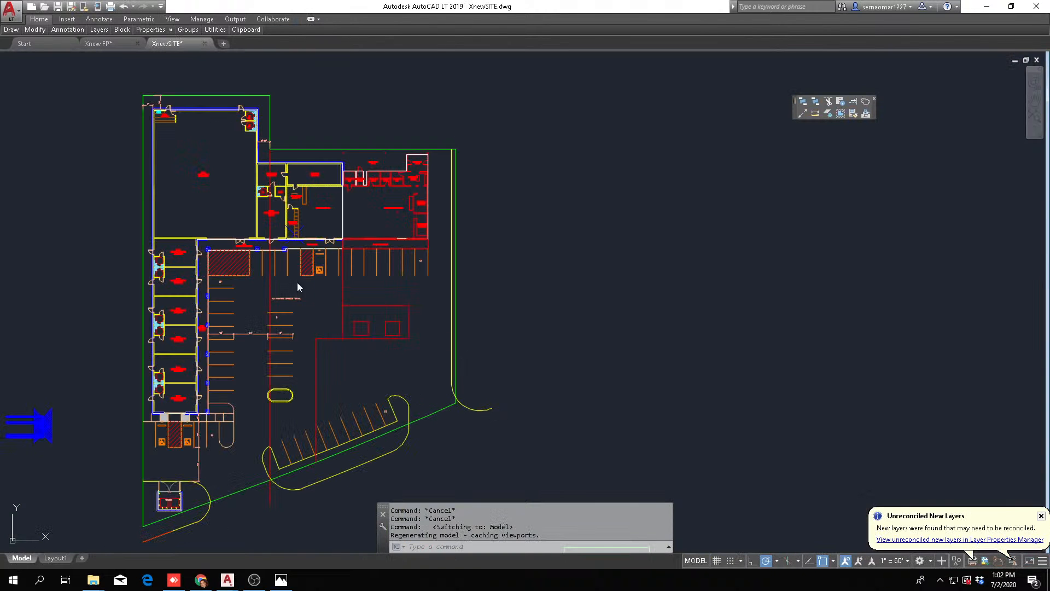
scroll(170, 352, "up", 3)
scroll(273, 332, "down", 3)
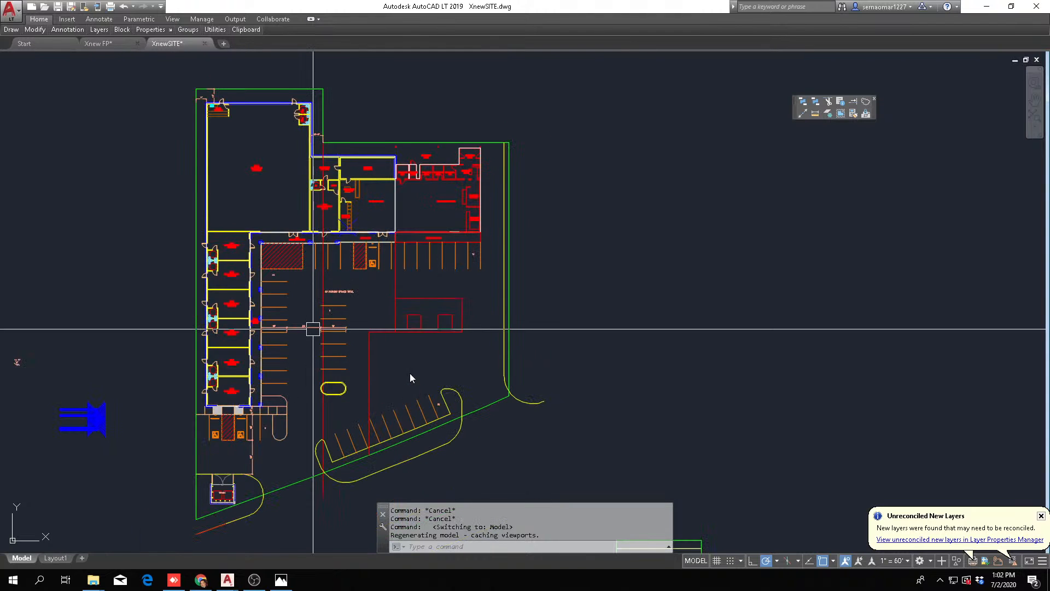
Highlight the site's east property line and the red lot line that runs through the parking area
left_click(419, 362)
key("Escape")
key("Escape")
key("Escape")
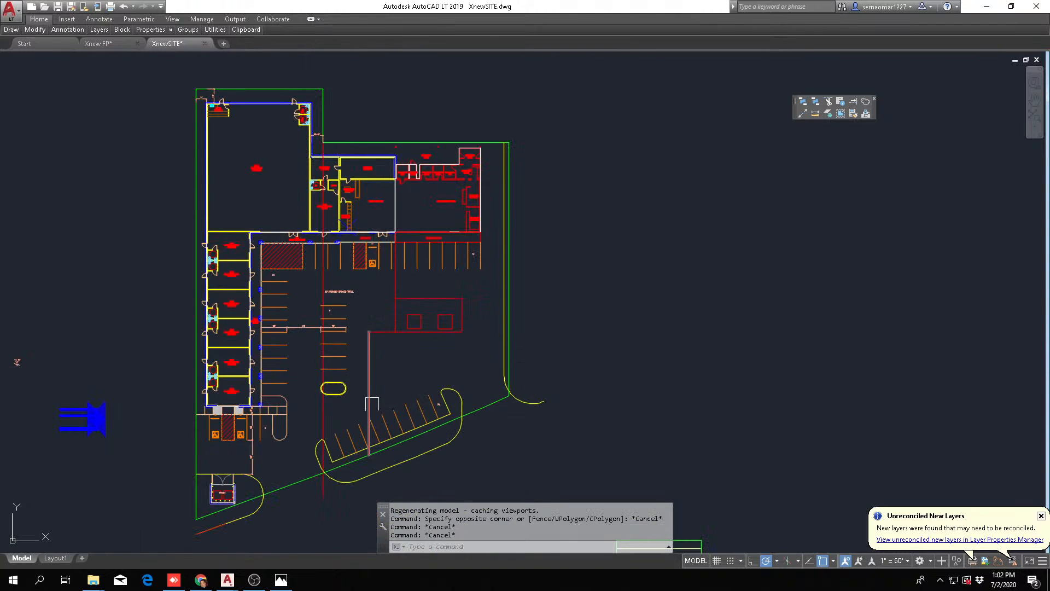
middle_click_drag(320, 404, 418, 404)
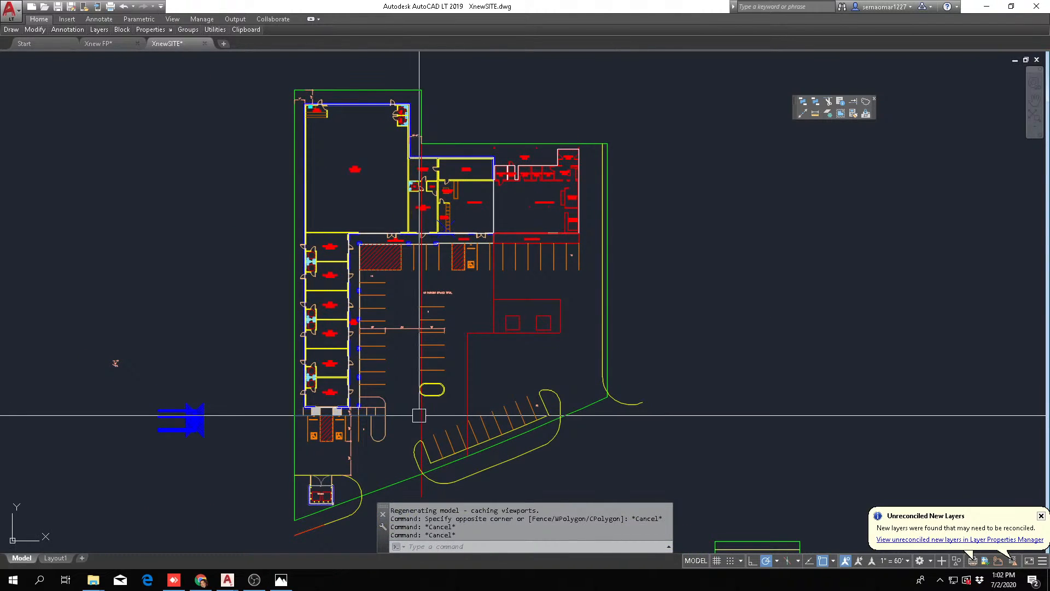
scroll(617, 323, "up", 5)
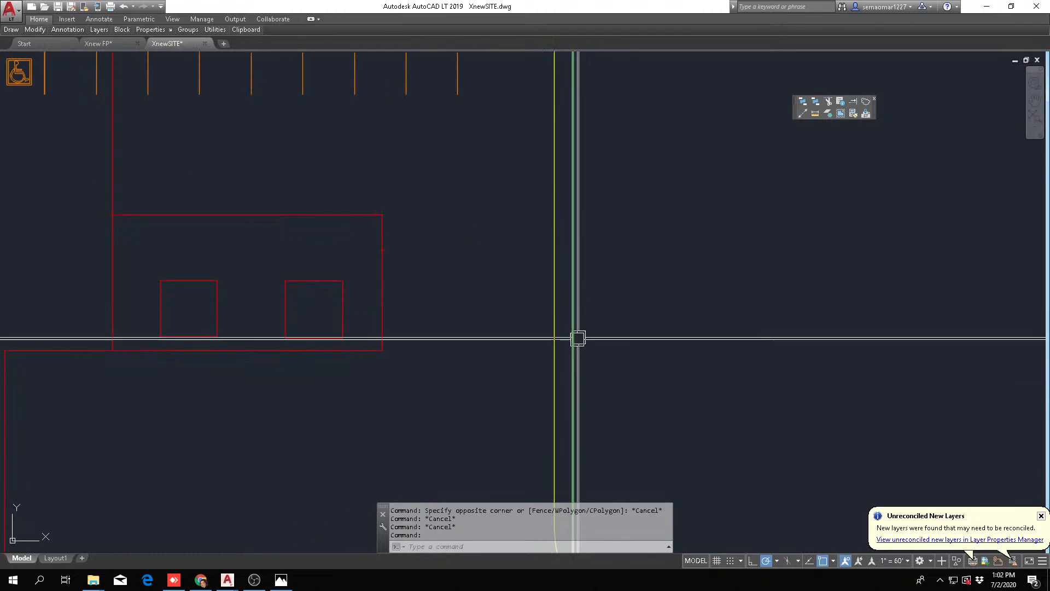
scroll(578, 338, "down", 4)
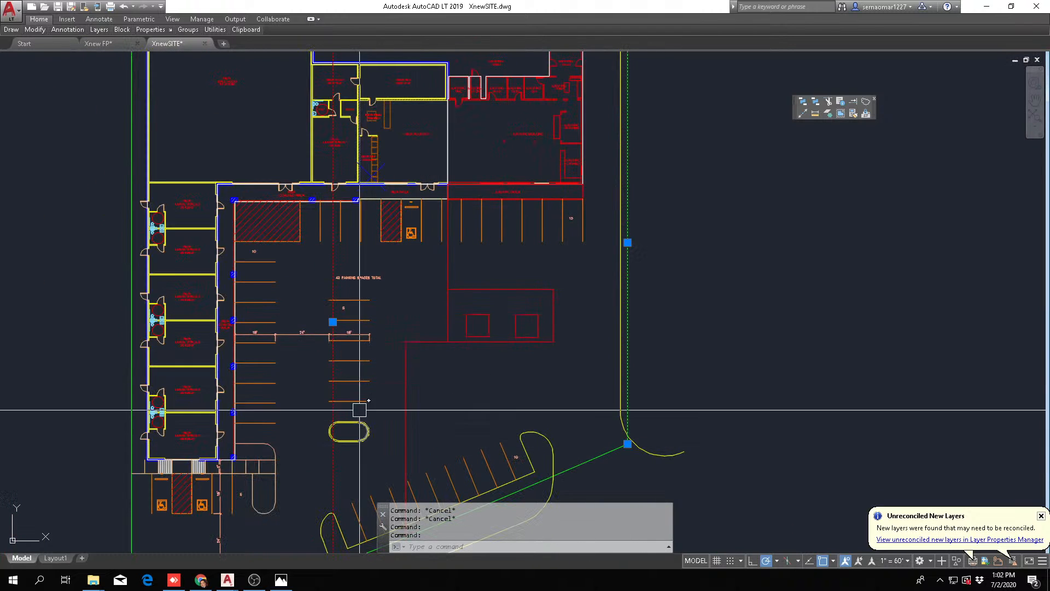
scroll(438, 348, "down", 2)
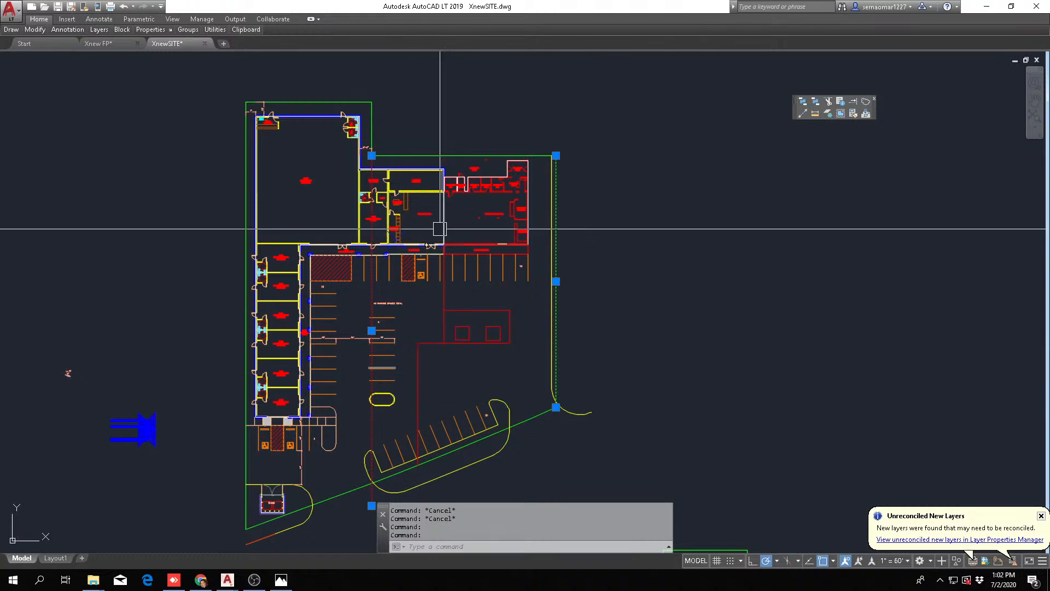
Examine the existing building's lot between the two highlighted lines and the adjoining lot, and clear the selection
scroll(474, 212, "up", 2)
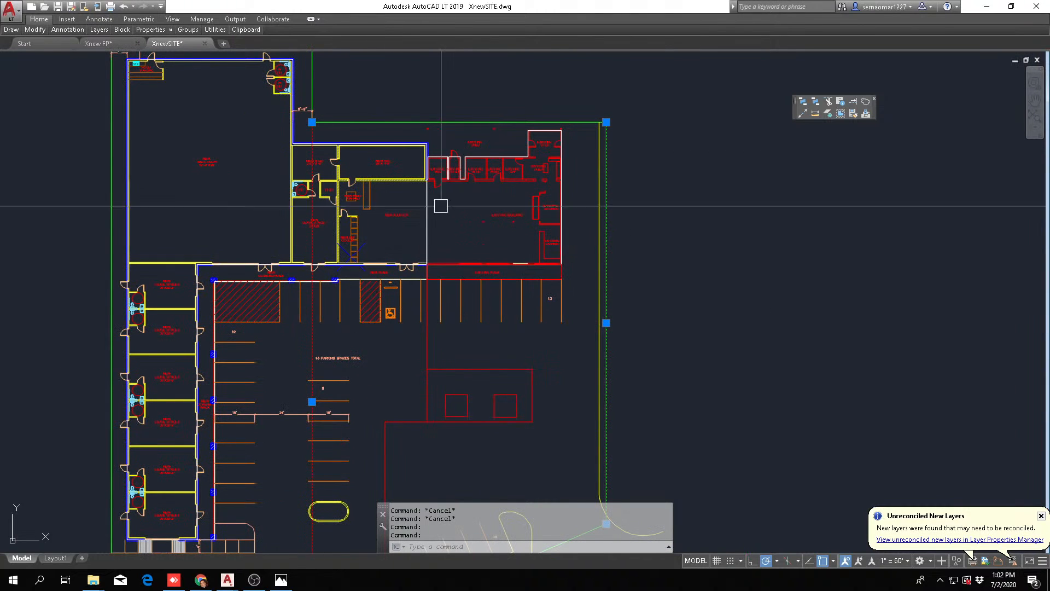
scroll(468, 280, "down", 2)
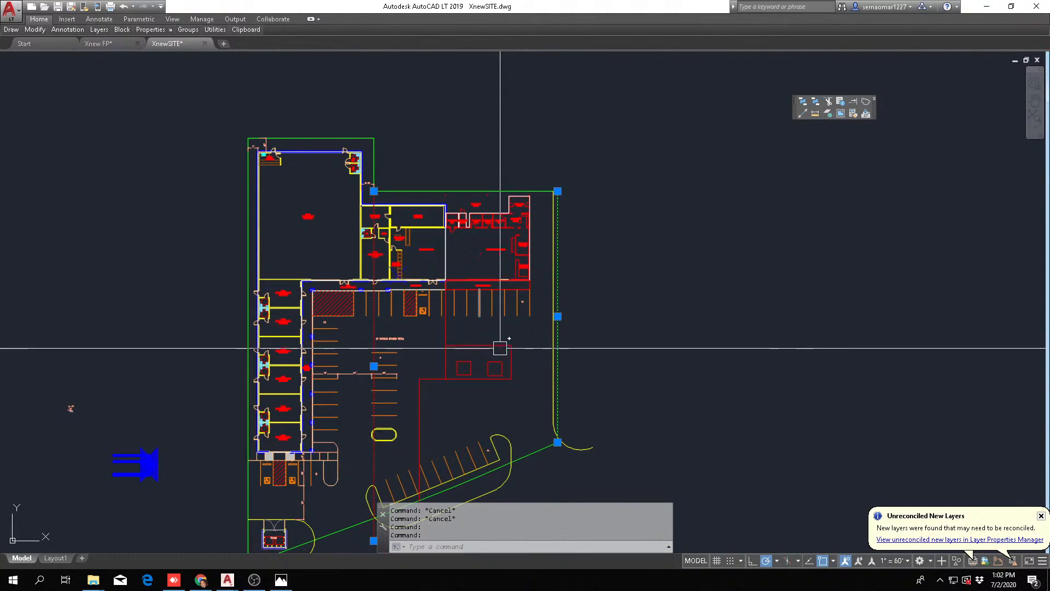
scroll(493, 284, "up", 2)
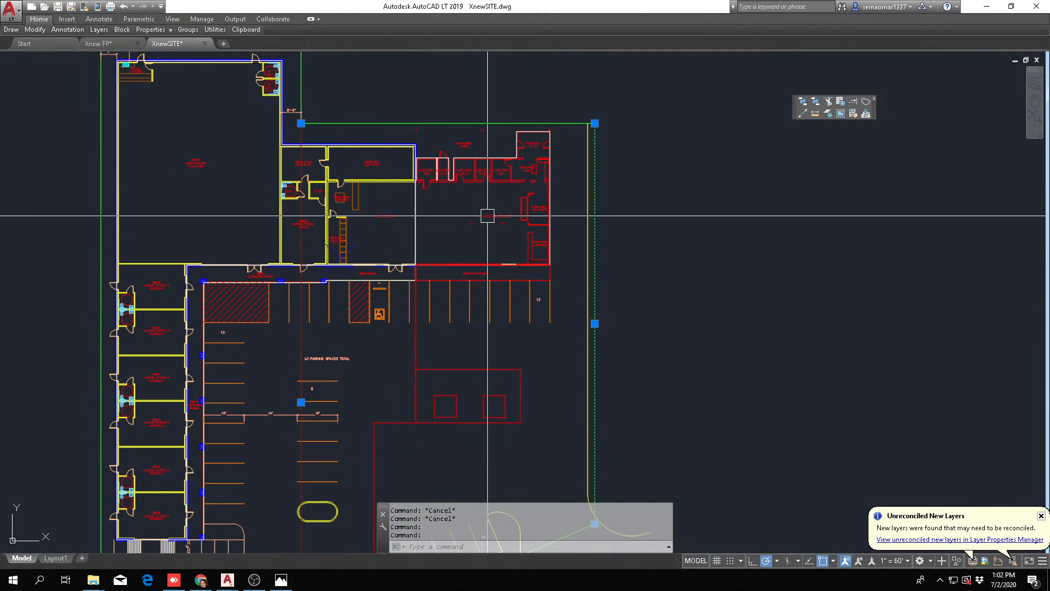
scroll(337, 339, "down", 2)
middle_click_drag(337, 339, 654, 280)
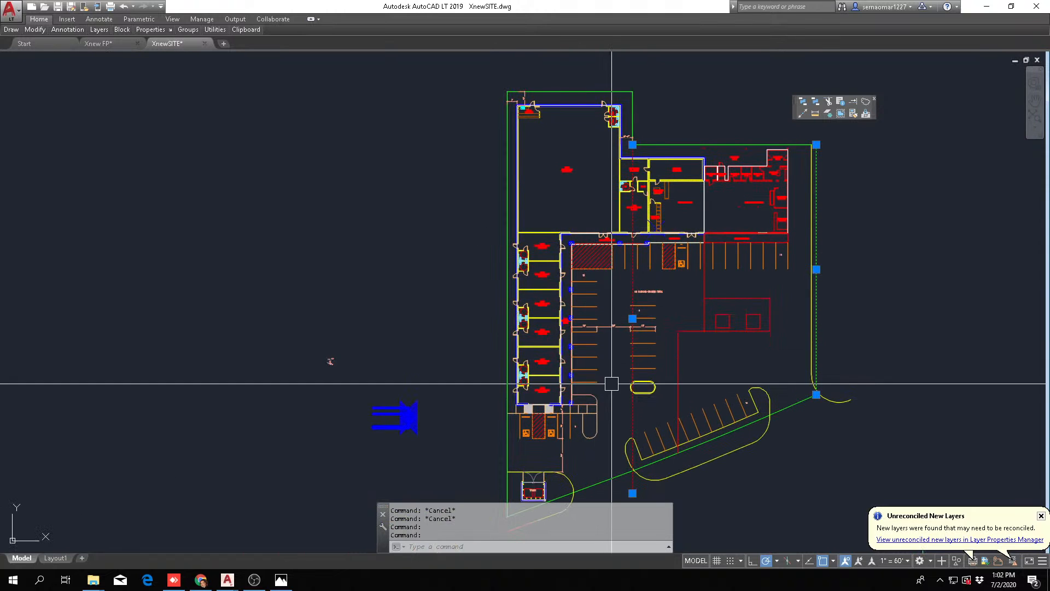
mouse_move(597, 311)
middle_mouse_down()
mouse_move(584, 295)
mouse_move(525, 352)
middle_mouse_up()
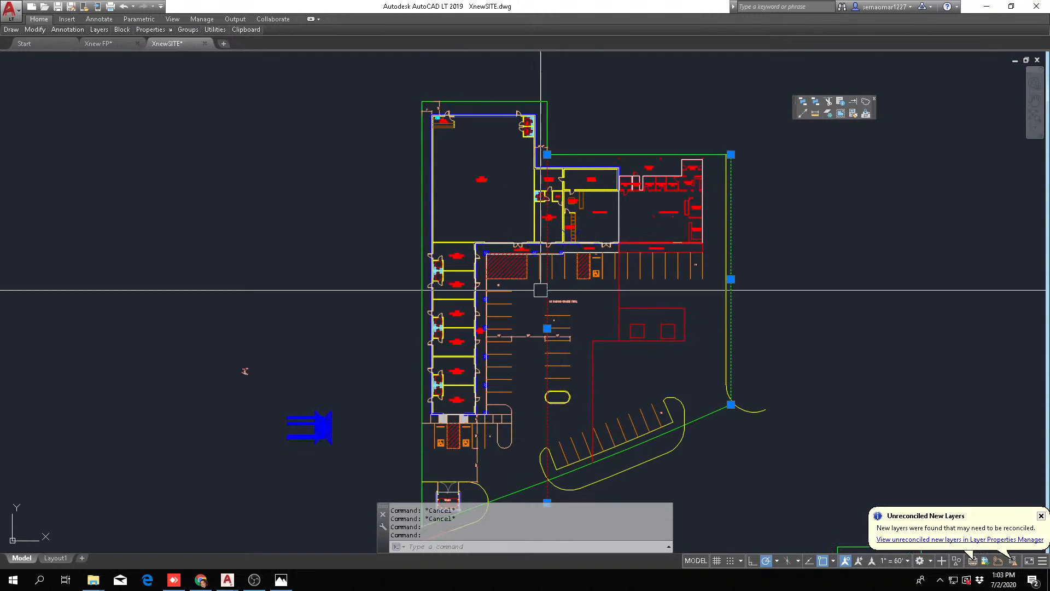
middle_click_drag(544, 317, 491, 308)
middle_click_drag(403, 367, 341, 351)
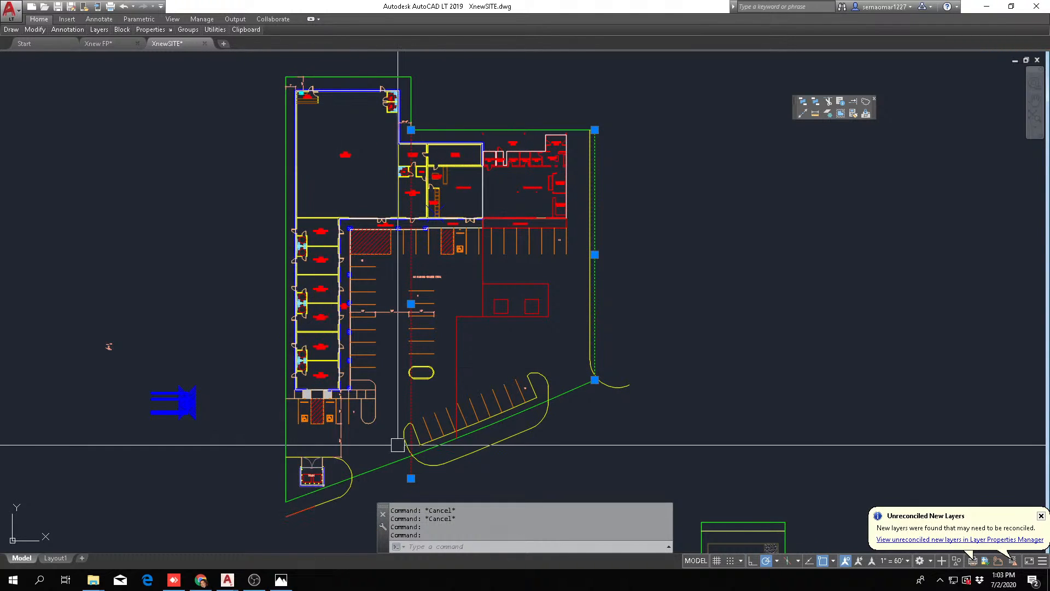
key("Escape")
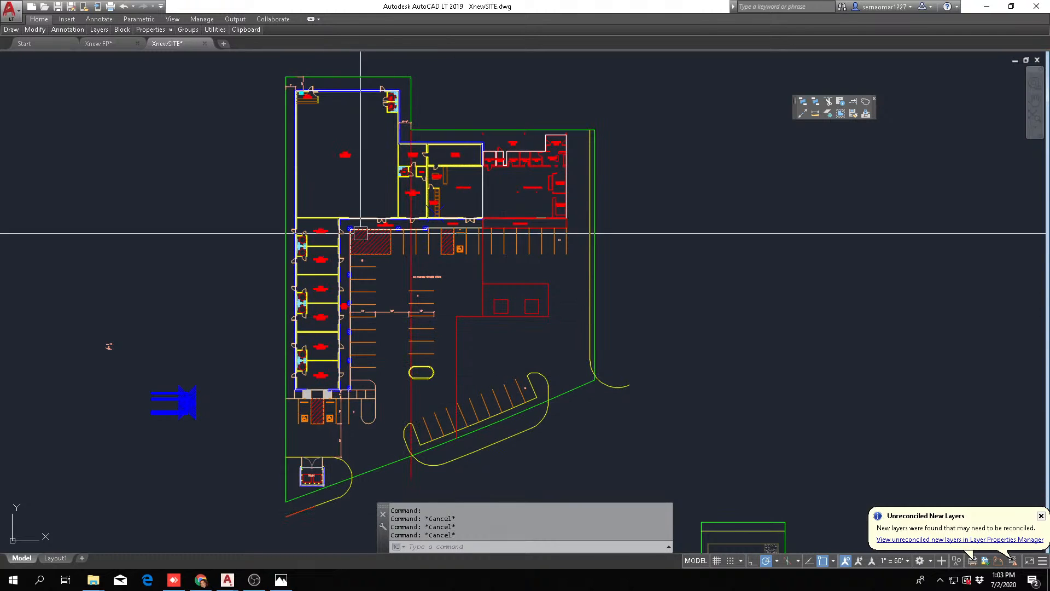
Examine the lease space wing, its covered walk and the parking rows on the site plan
scroll(340, 241, "up", 2)
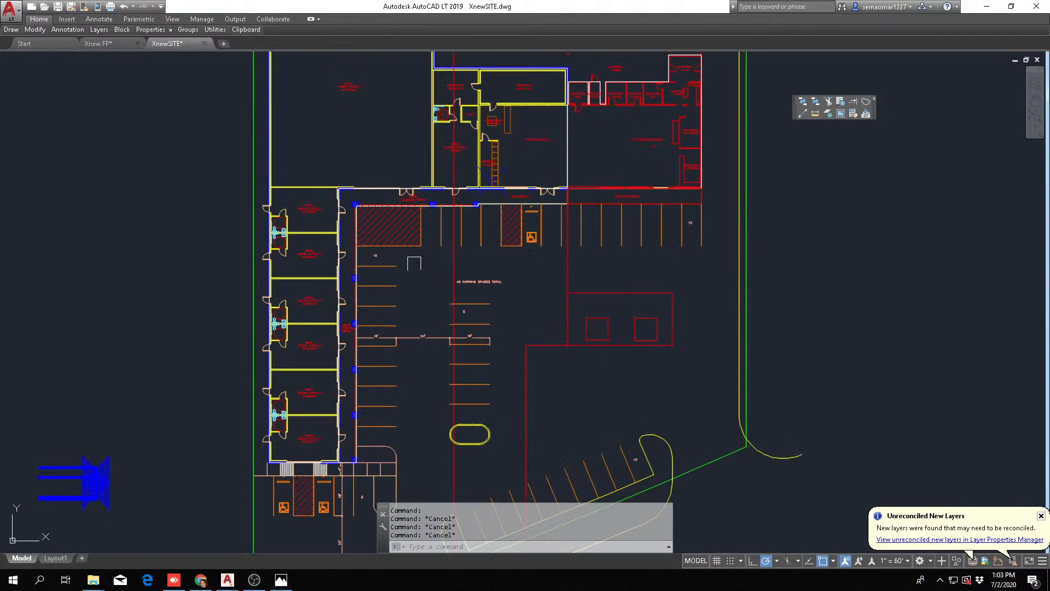
scroll(302, 231, "up", 2)
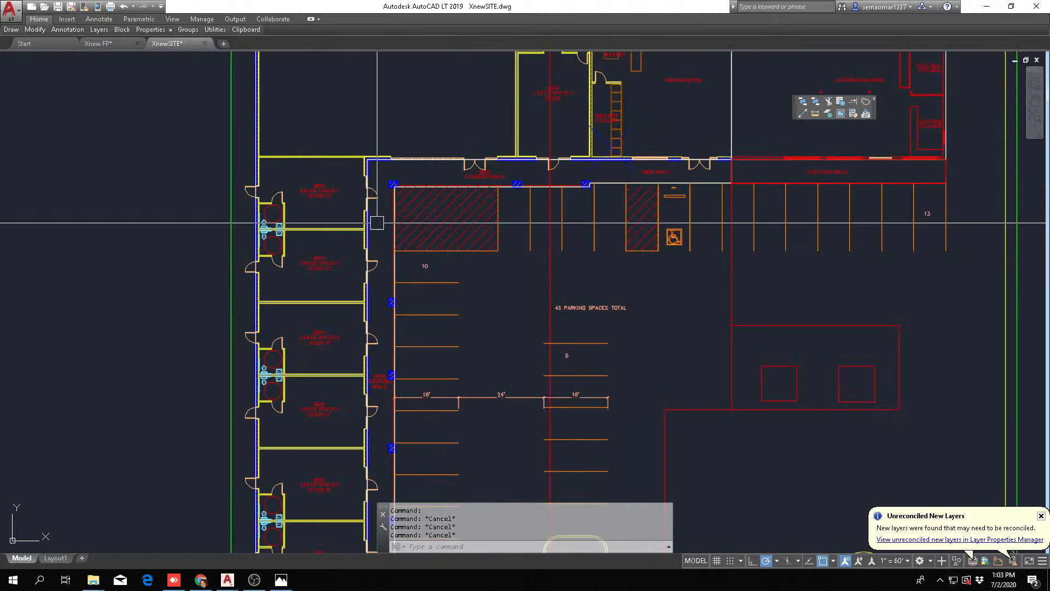
scroll(383, 218, "down", 2)
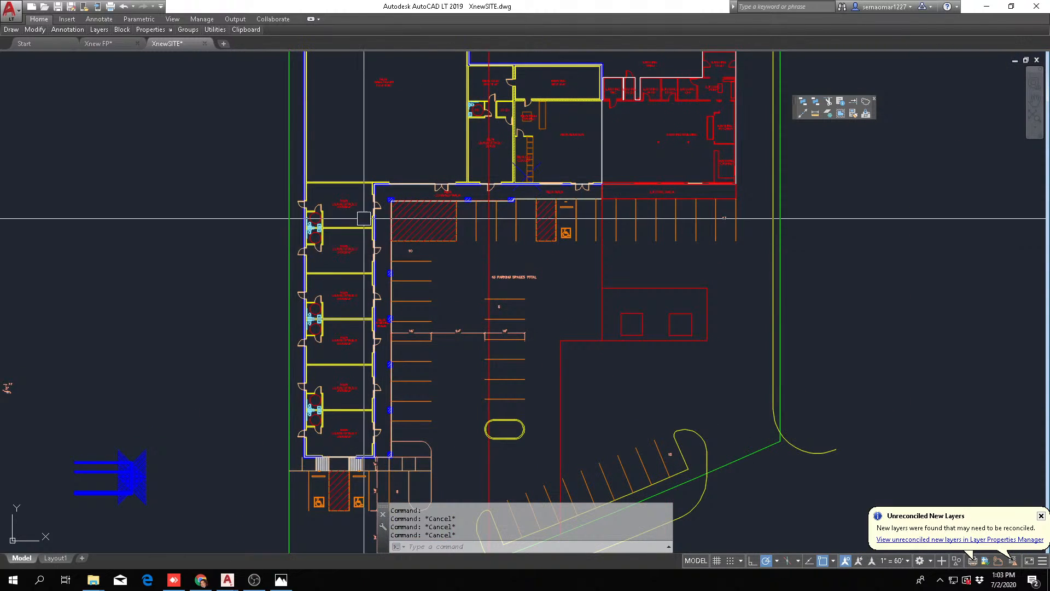
scroll(382, 180, "up", 2)
scroll(376, 263, "down", 2)
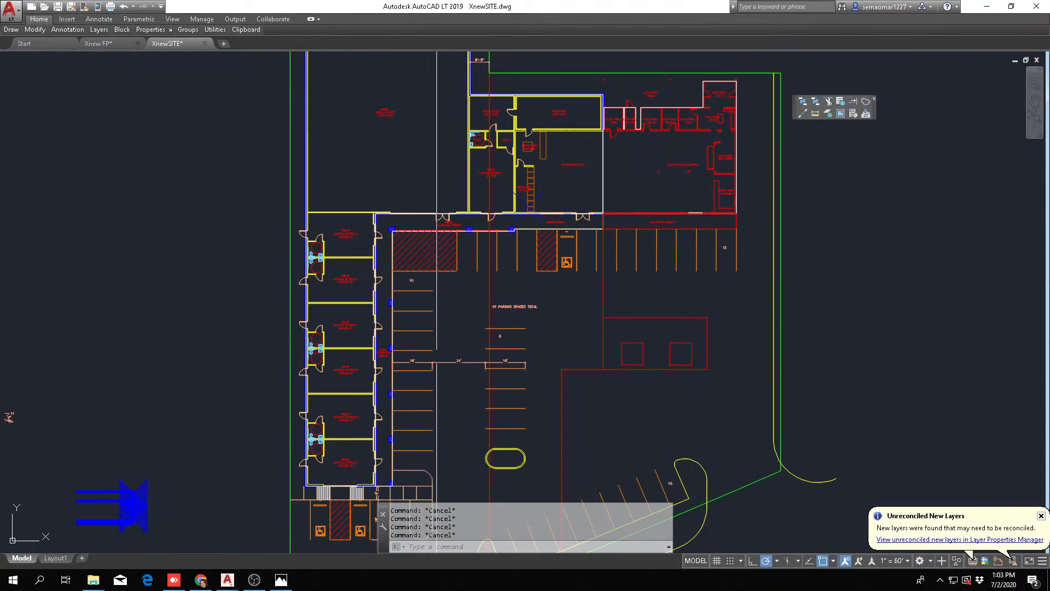
scroll(404, 373, "down", 2)
middle_click_drag(436, 392, 339, 295)
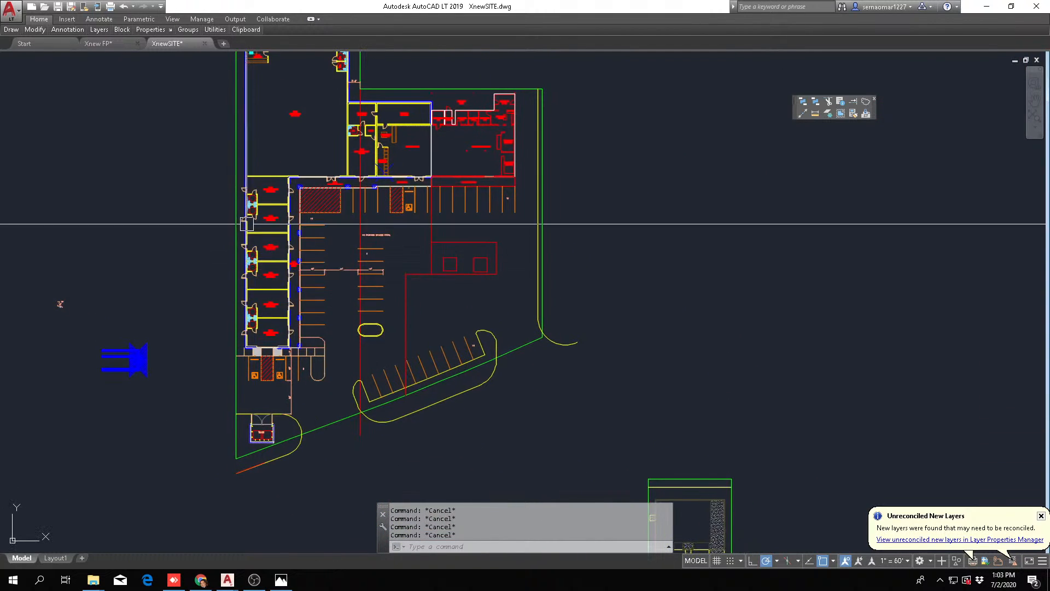
scroll(250, 222, "up", 4)
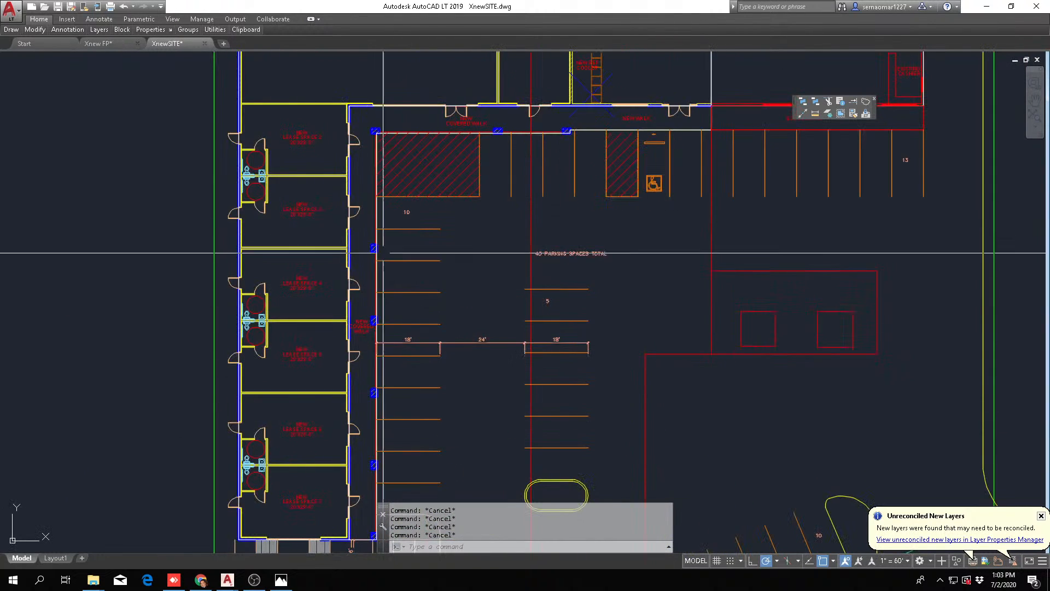
scroll(387, 281, "down", 2)
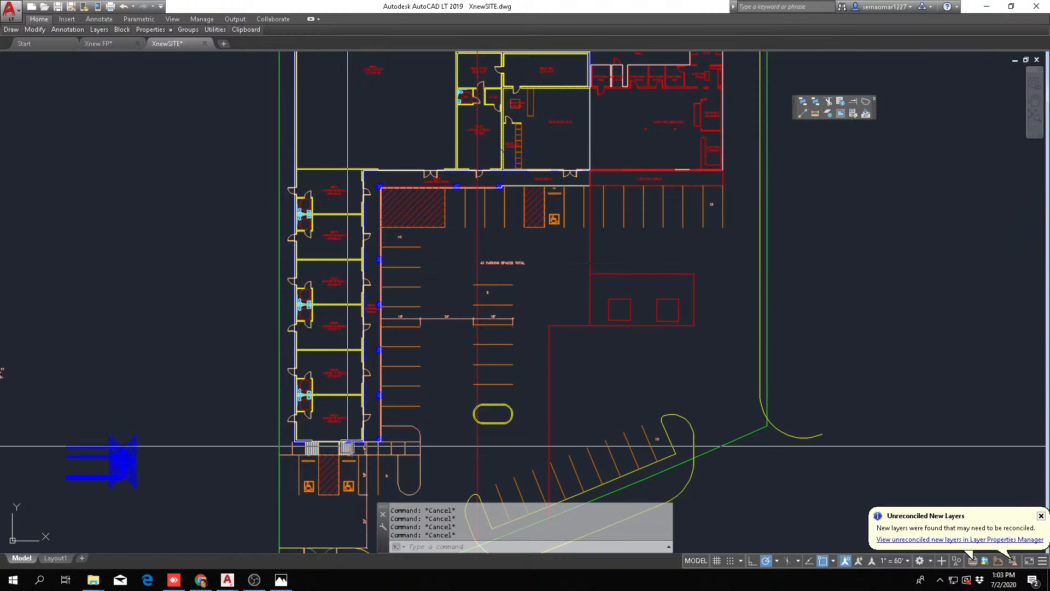
scroll(327, 337, "down", 2)
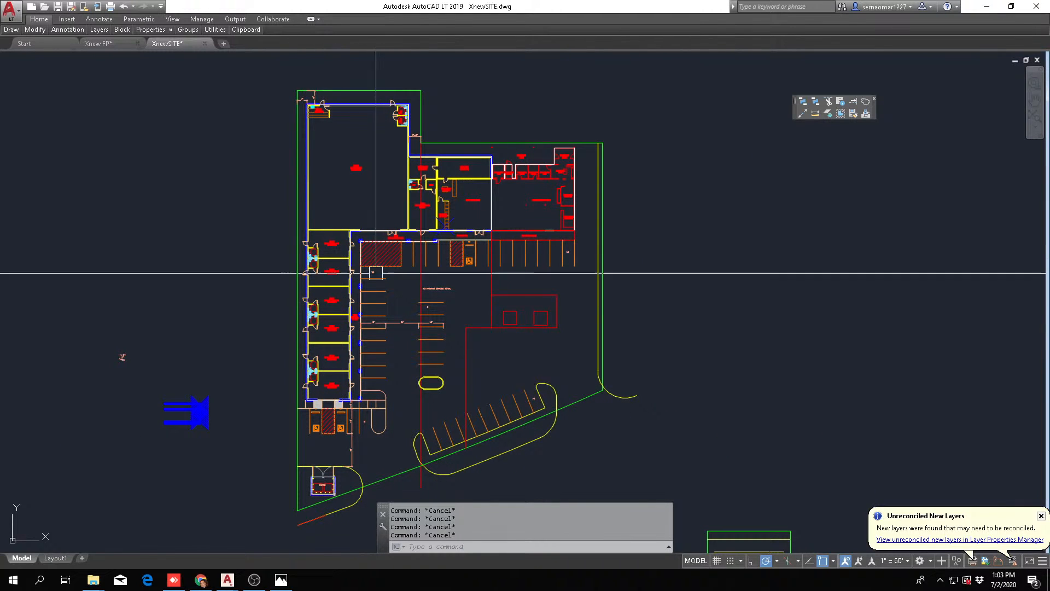
Examine the room sizes, shared restrooms and doors of lease spaces 2 through 5 along the wing
scroll(308, 258, "up", 2)
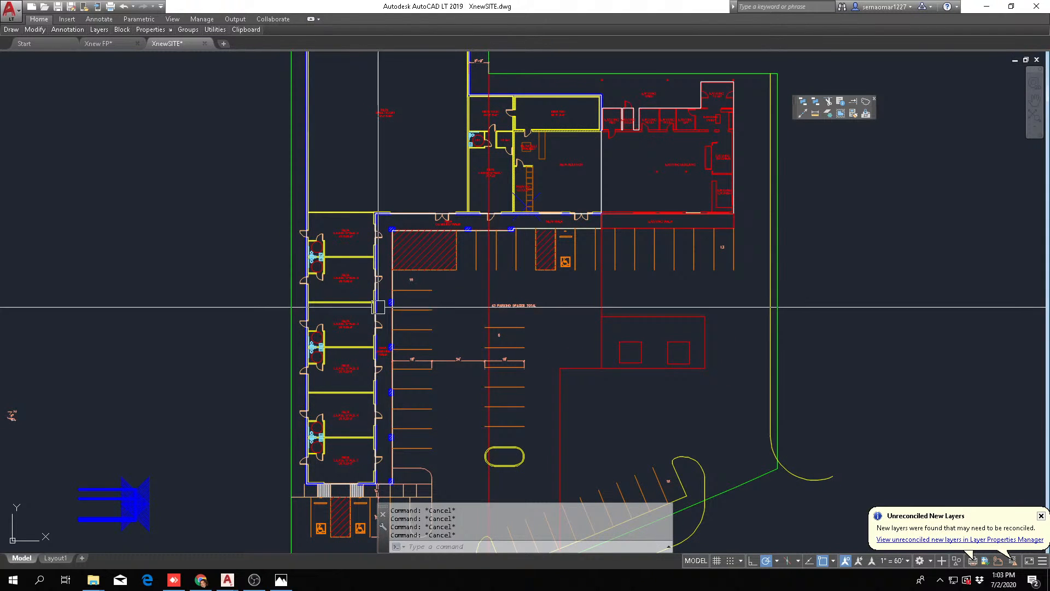
scroll(379, 215, "up", 2)
scroll(434, 224, "down", 2)
scroll(374, 252, "up", 3)
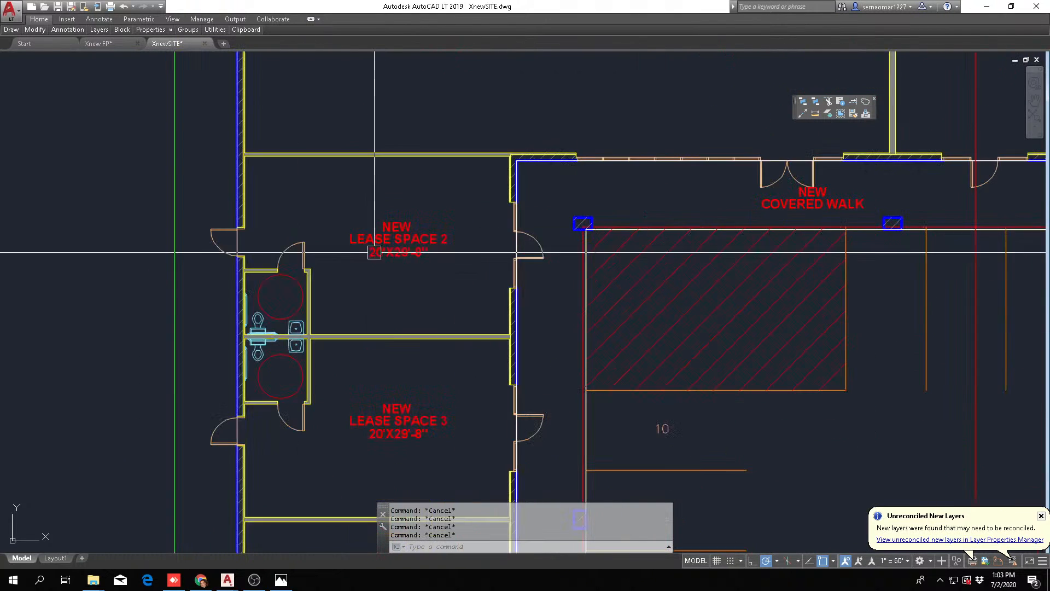
scroll(415, 221, "down", 1)
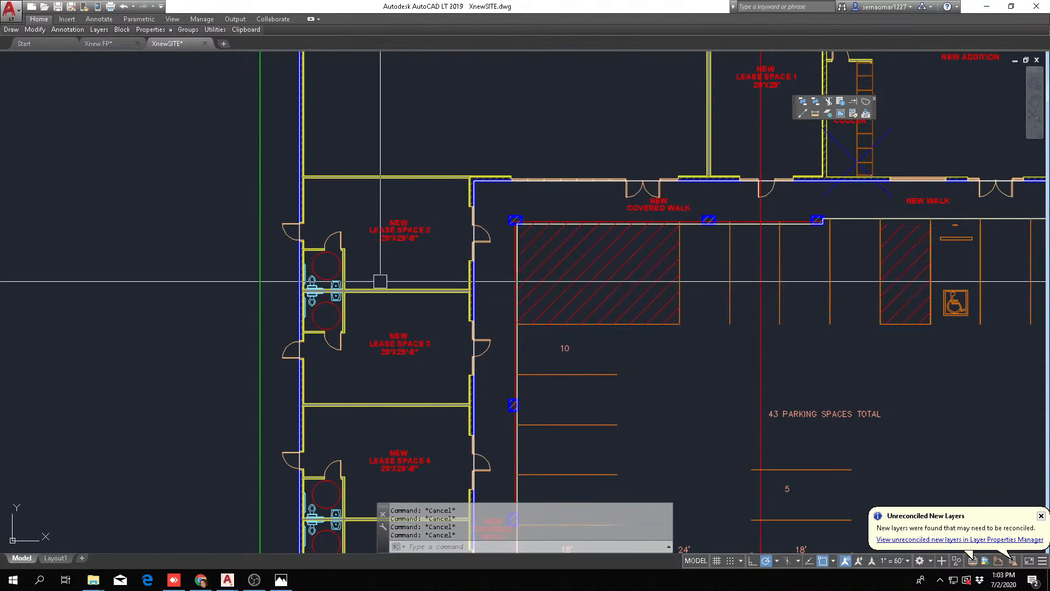
scroll(390, 206, "up", 3)
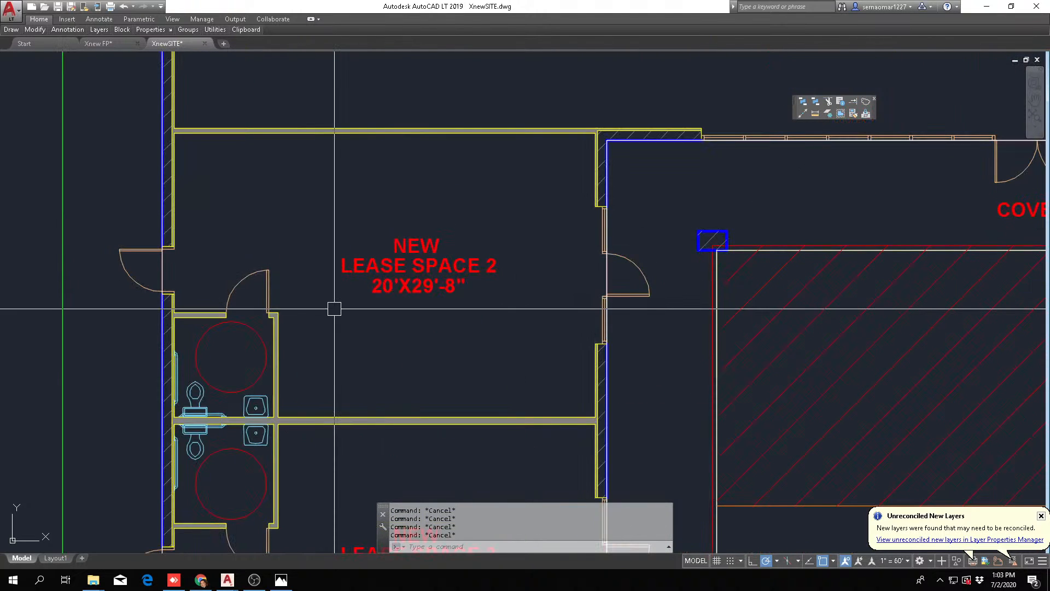
scroll(345, 156, "down", 4)
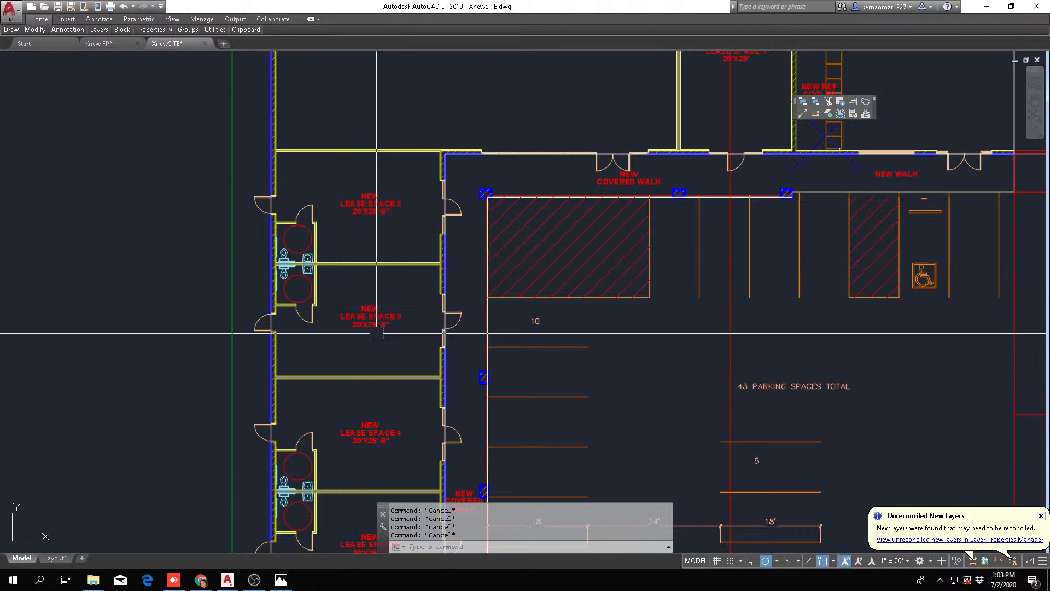
middle_click_drag(389, 361, 359, 215)
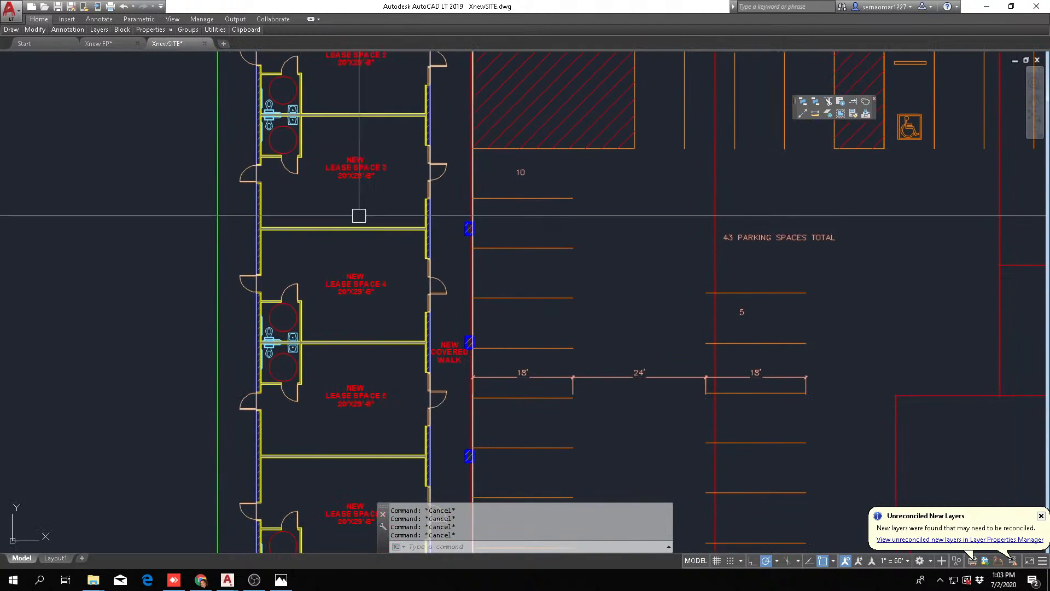
scroll(457, 302, "down", 2)
middle_click_drag(427, 280, 419, 318)
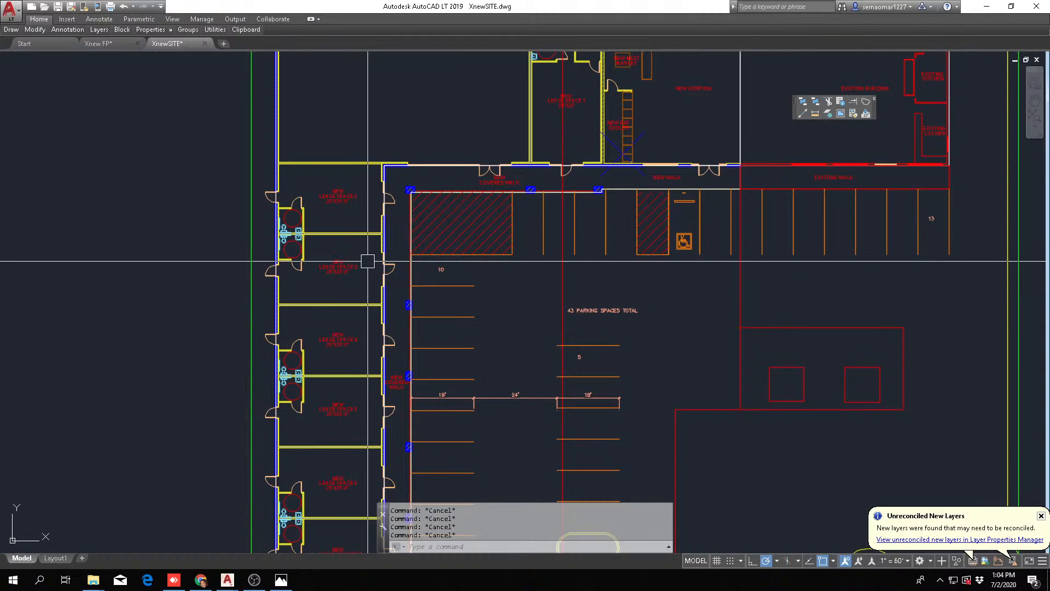
Examine lease spaces 2, 3 and 4 again, including the corner where the wing meets the new covered walk
scroll(396, 324, "down", 2)
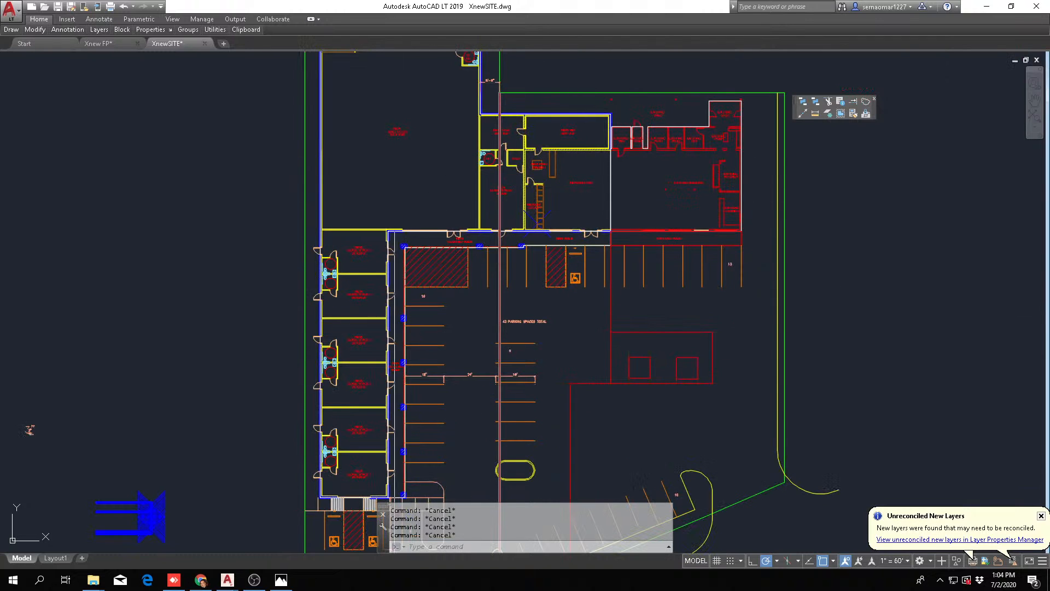
scroll(364, 256, "up", 6)
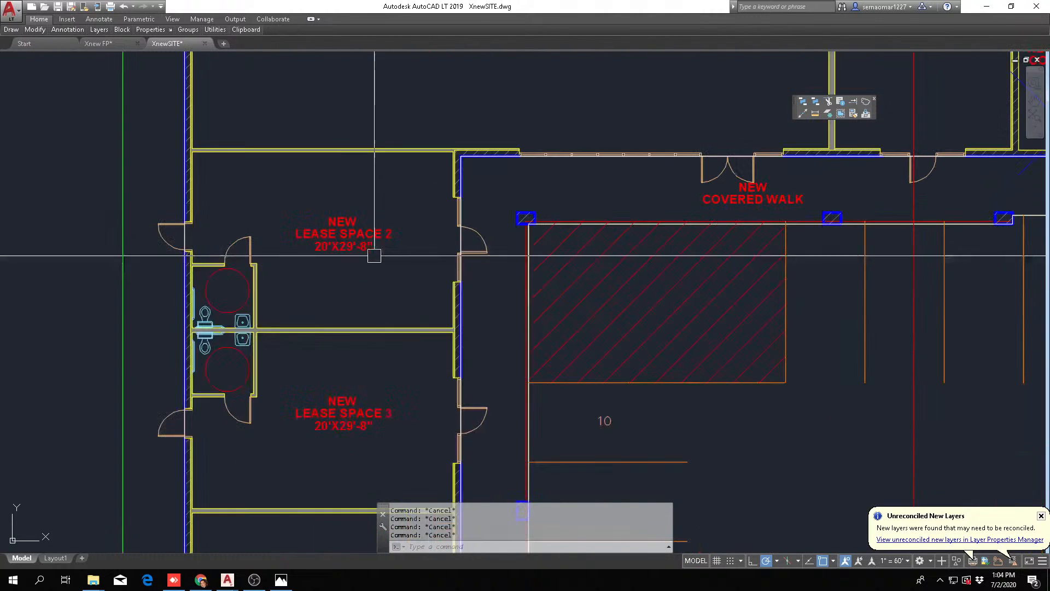
scroll(335, 313, "down", 4)
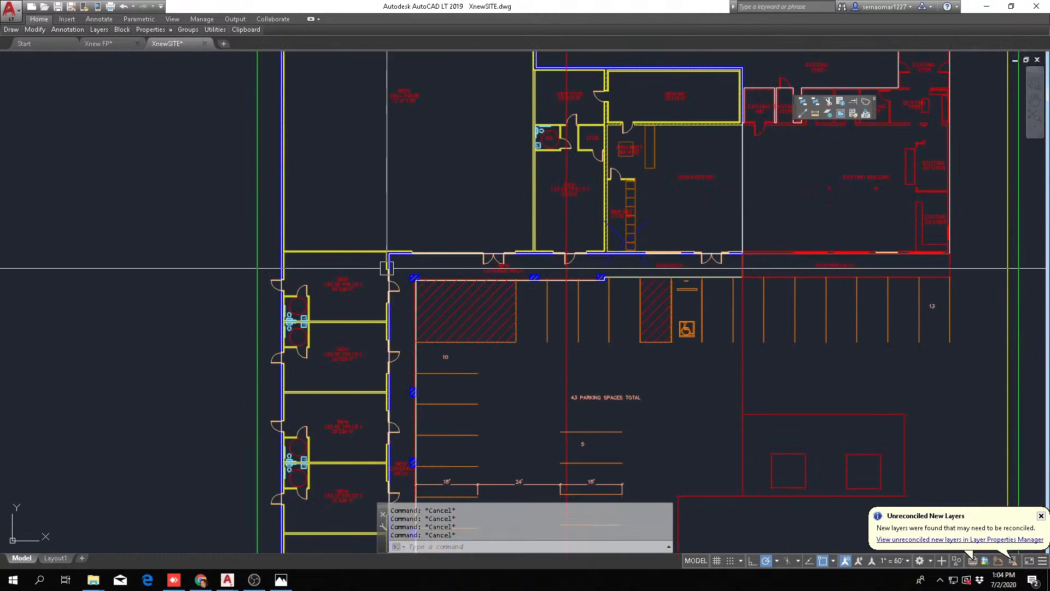
scroll(340, 317, "up", 4)
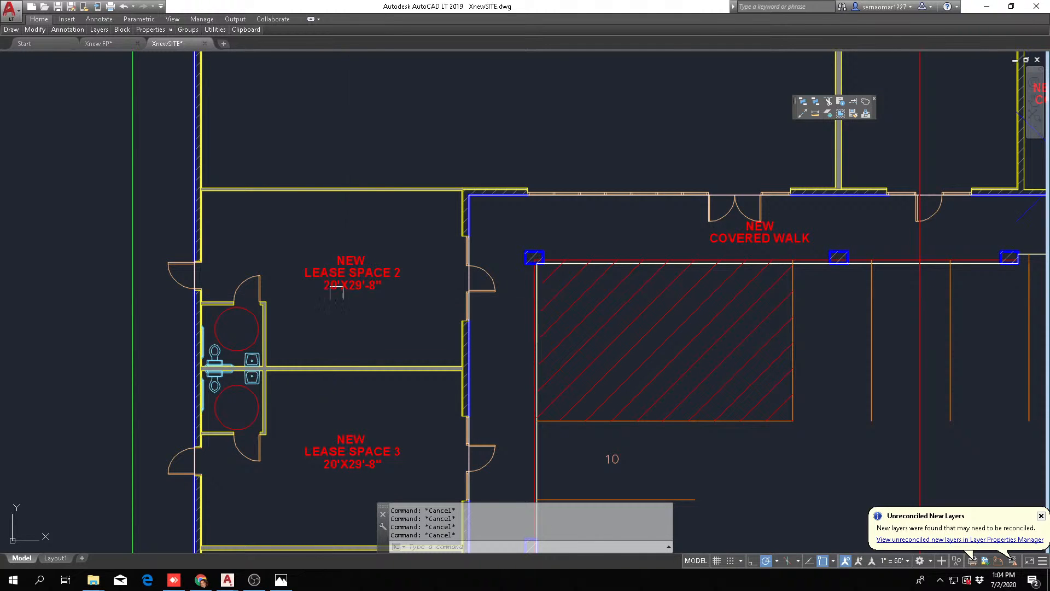
scroll(350, 300, "down", 5)
scroll(436, 83, "up", 4)
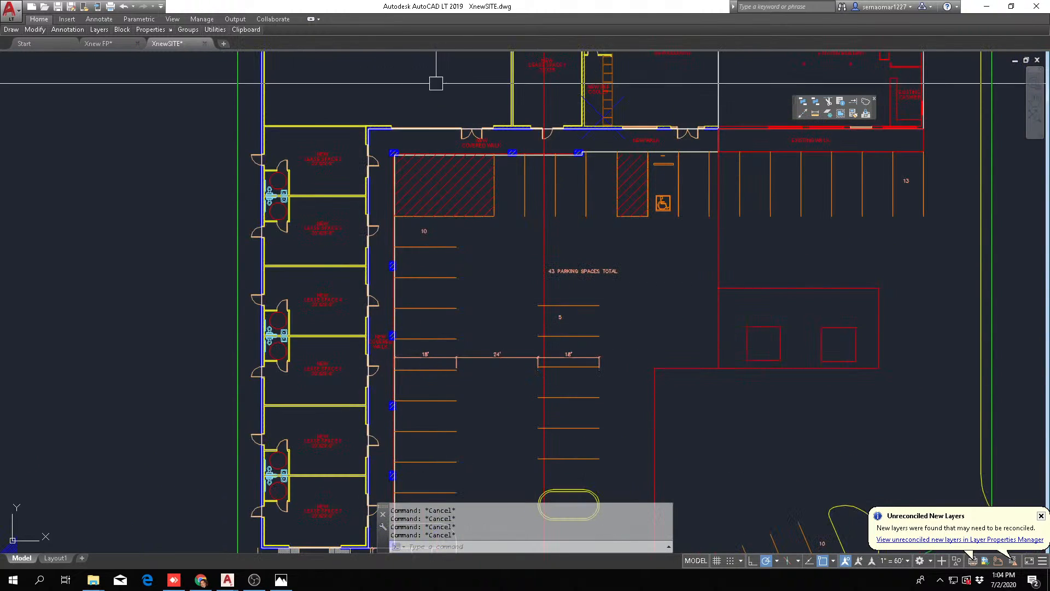
scroll(255, 269, "up", 4)
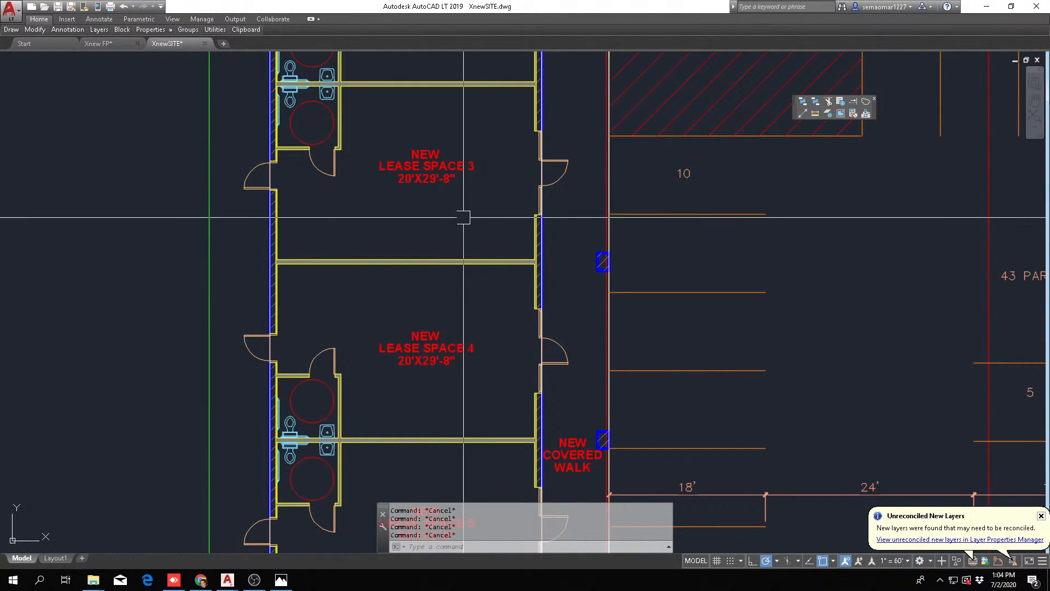
mouse_move(417, 132)
middle_mouse_down()
mouse_move(429, 229)
mouse_move(419, 358)
middle_mouse_up()
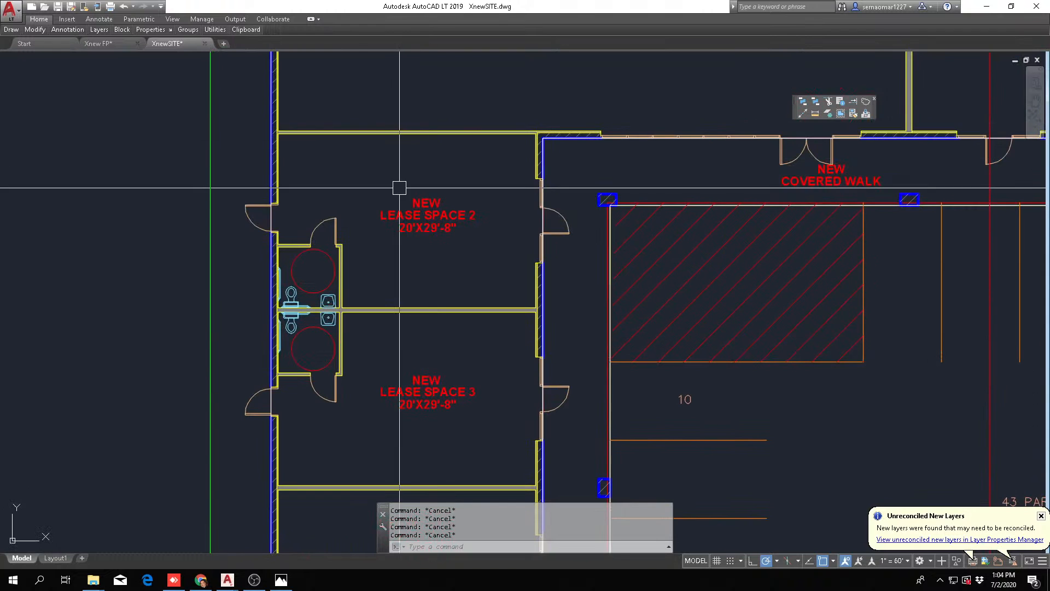
scroll(415, 164, "up", 2)
scroll(390, 291, "down", 5)
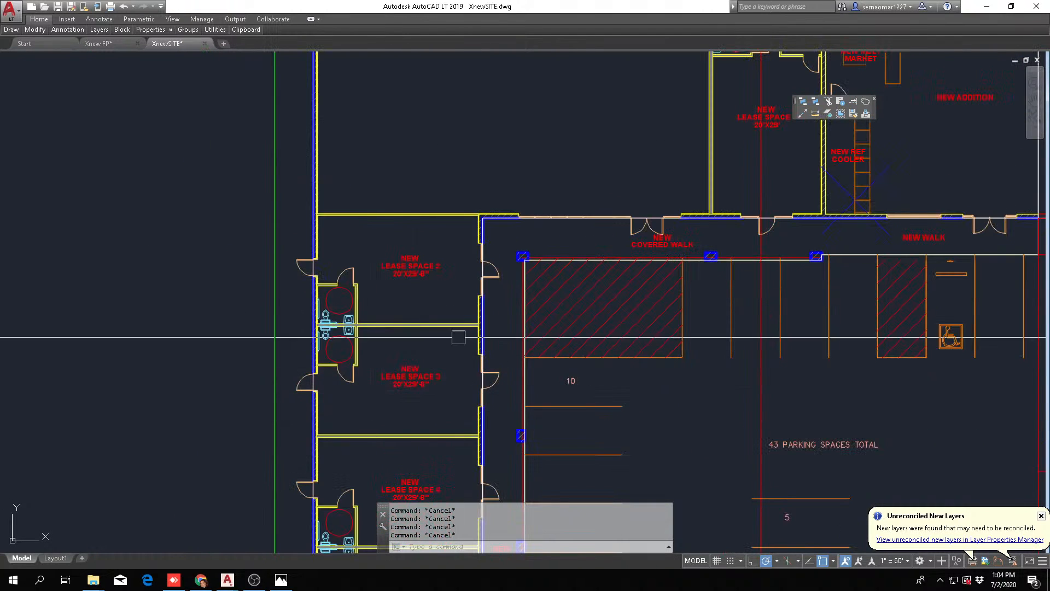
Examine lease spaces 3, 4 and 5 with their restrooms, doors and the adjoining covered walk
scroll(426, 387, "down", 2)
middle_click_drag(479, 424, 522, 239)
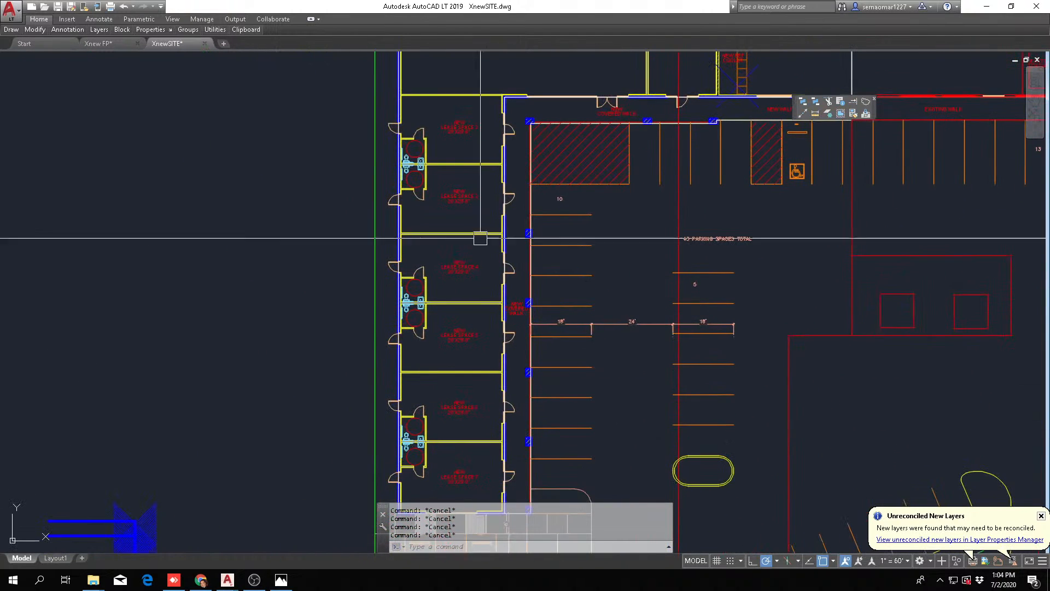
scroll(482, 246, "up", 3)
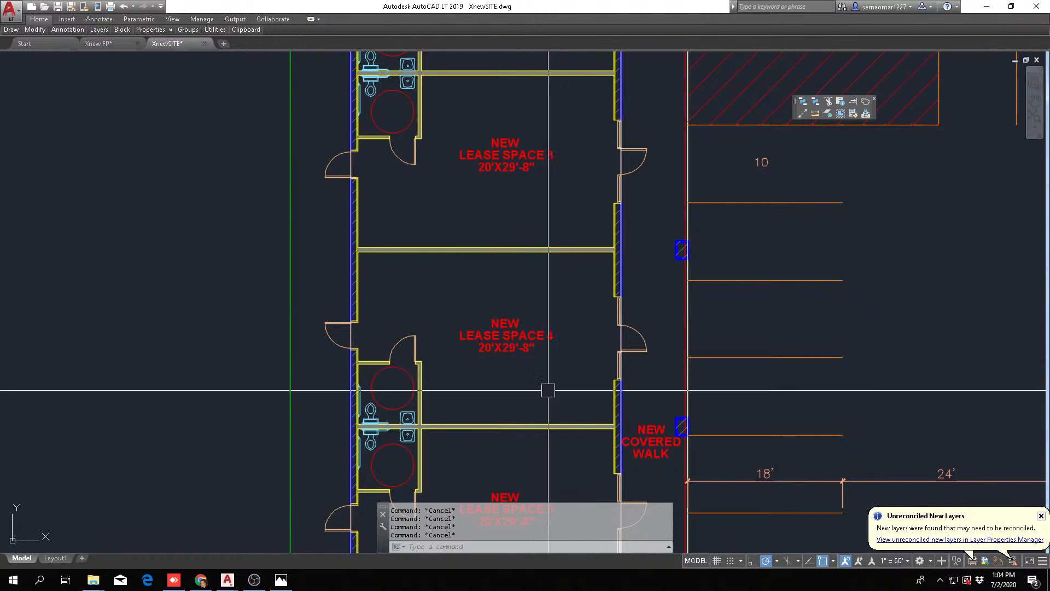
middle_click_drag(509, 264, 506, 201)
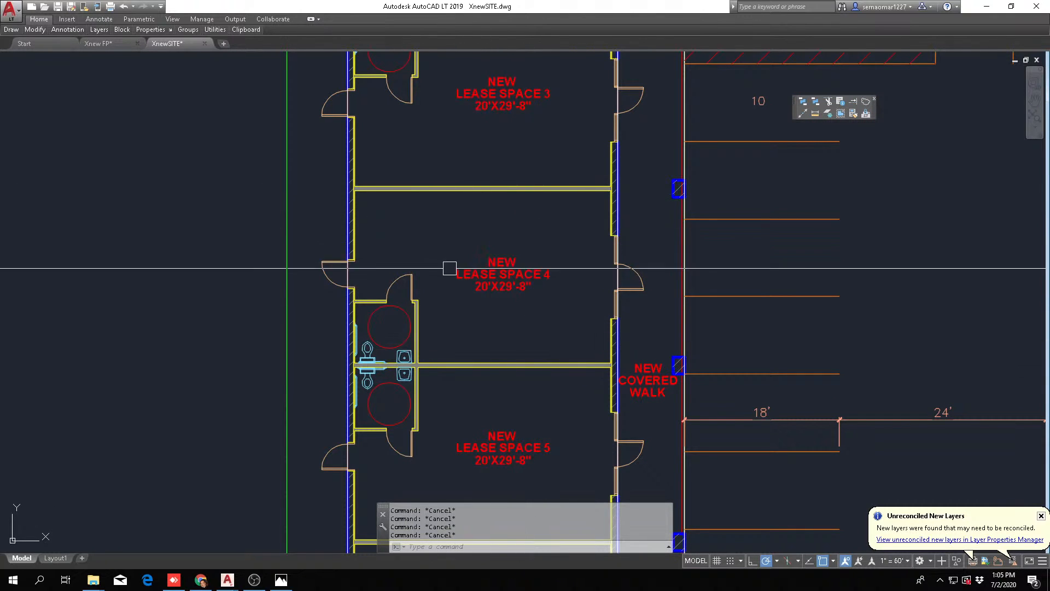
scroll(450, 274, "down", 5)
scroll(481, 241, "up", 4)
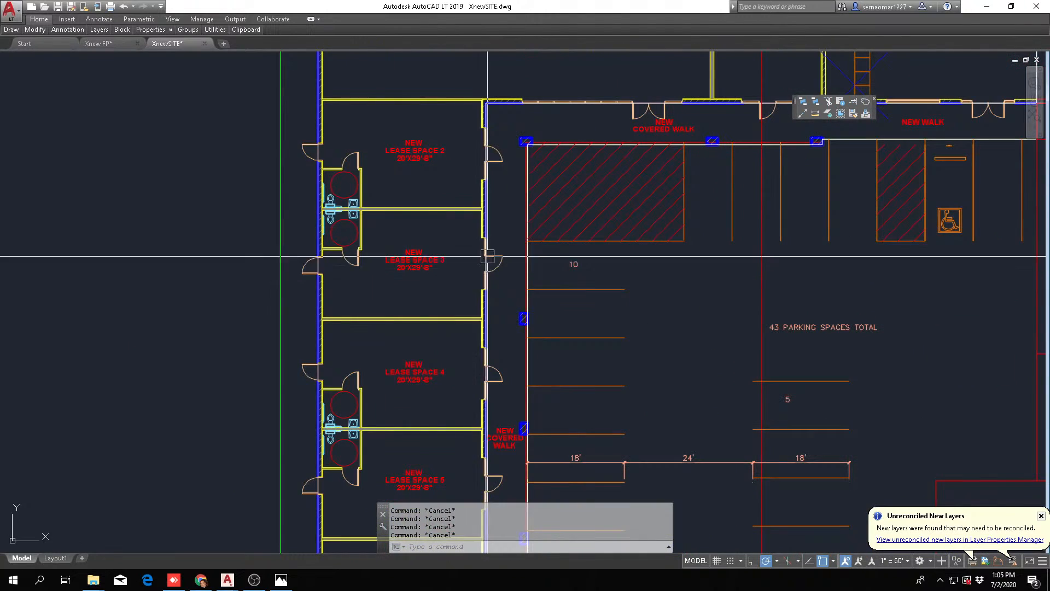
scroll(307, 214, "up", 4)
scroll(405, 345, "down", 2)
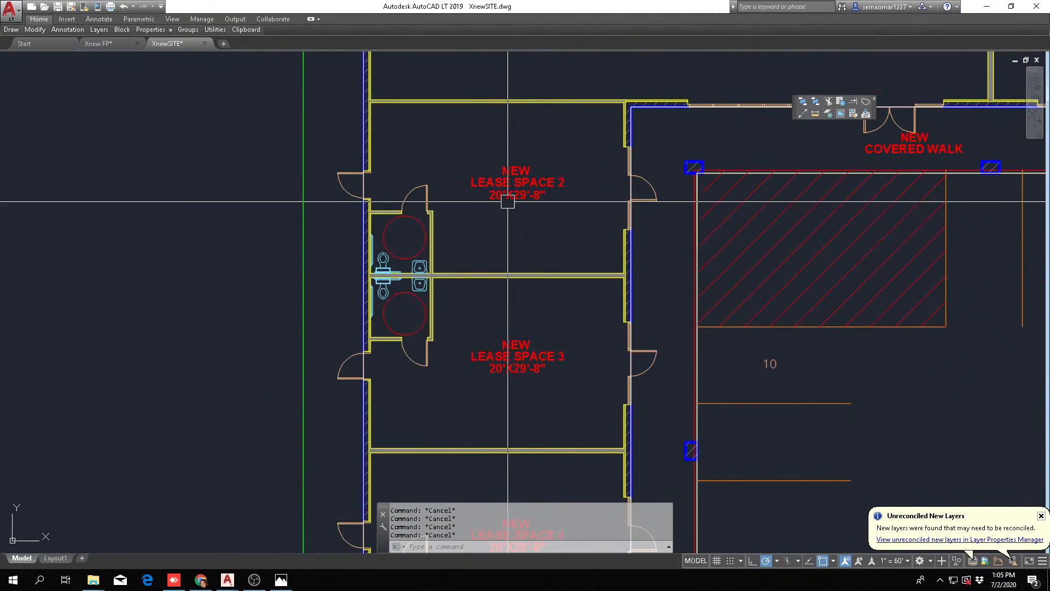
Examine lease space 2, its restroom and its position at the corner of the wing within the overall site
scroll(507, 202, "up", 3)
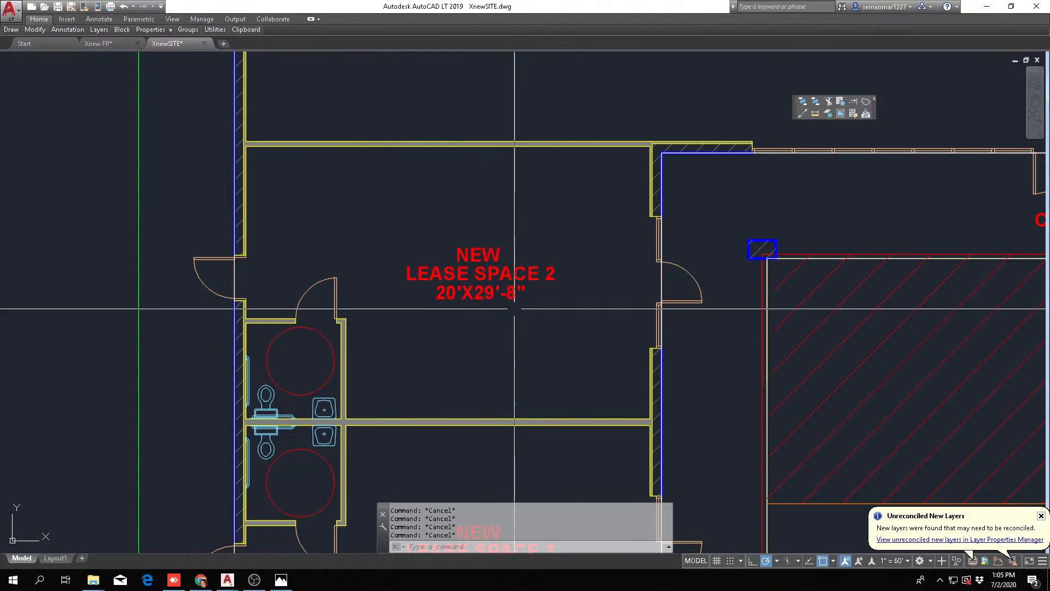
scroll(483, 296, "down", 4)
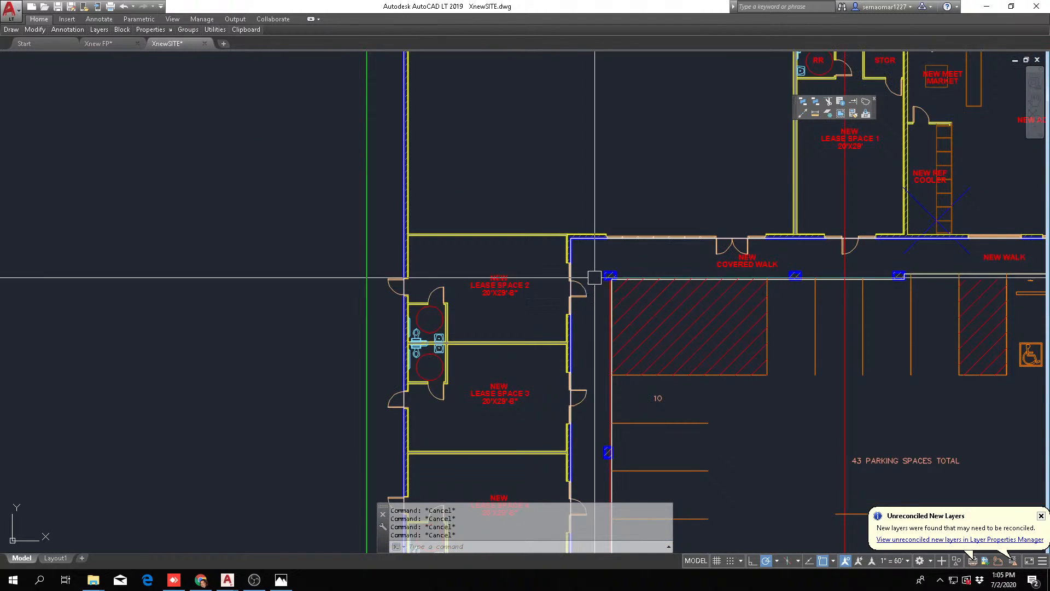
scroll(465, 181, "up", 4)
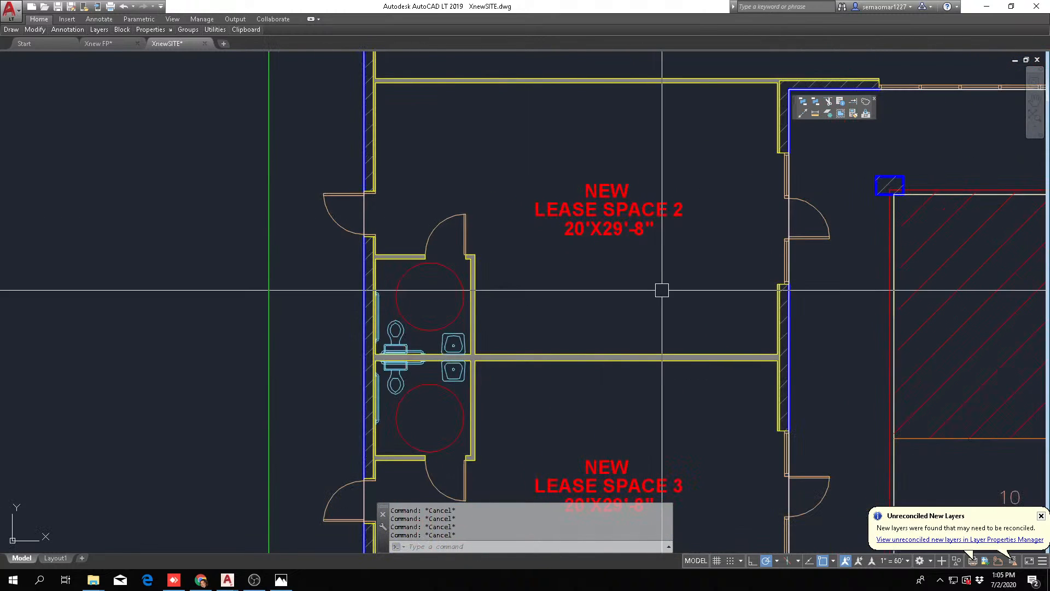
middle_click_drag(663, 291, 455, 301)
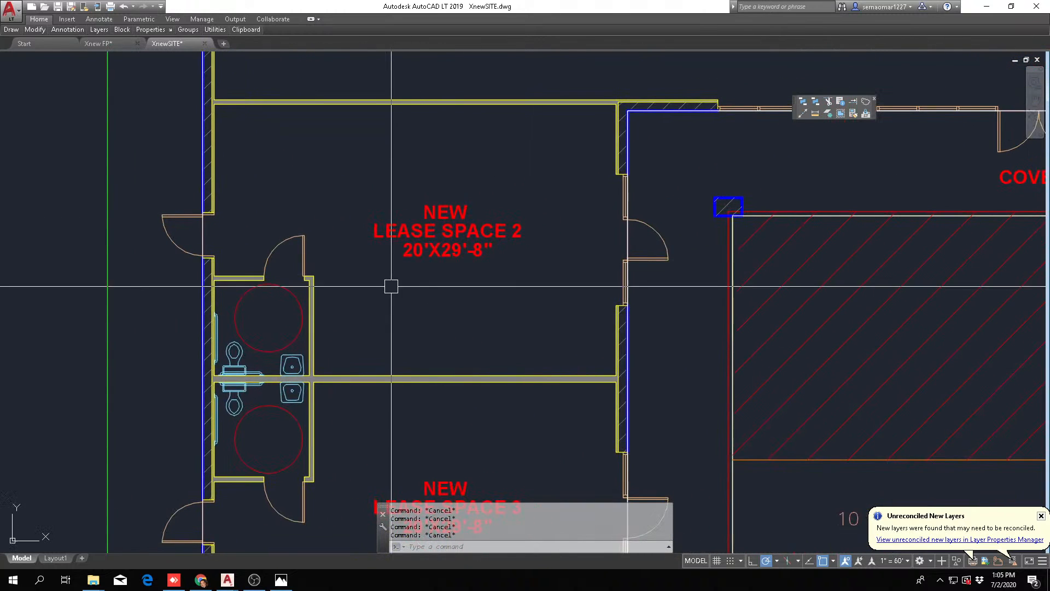
scroll(429, 266, "down", 2)
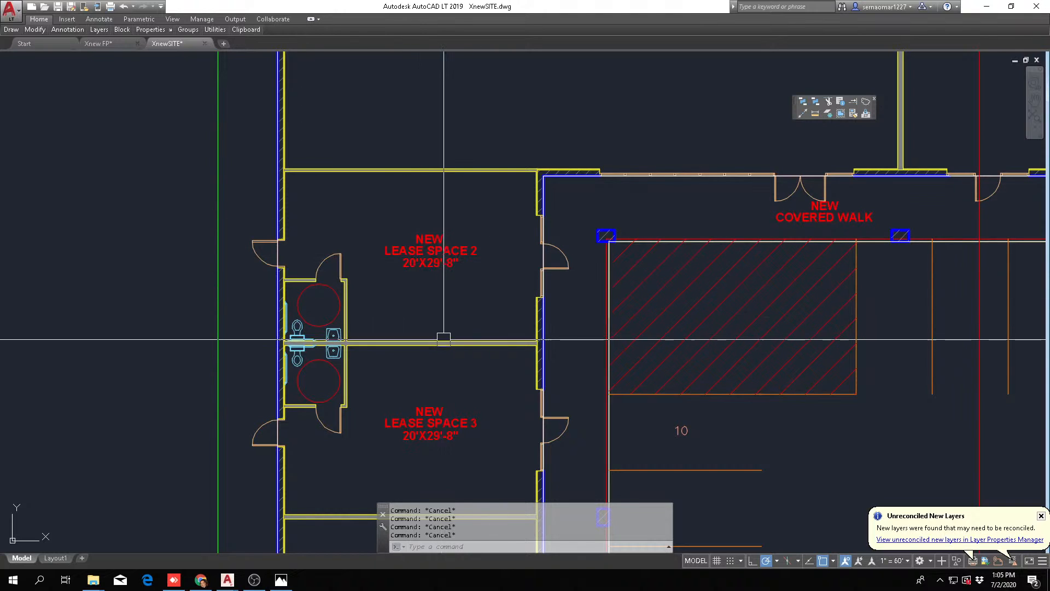
scroll(482, 250, "down", 1)
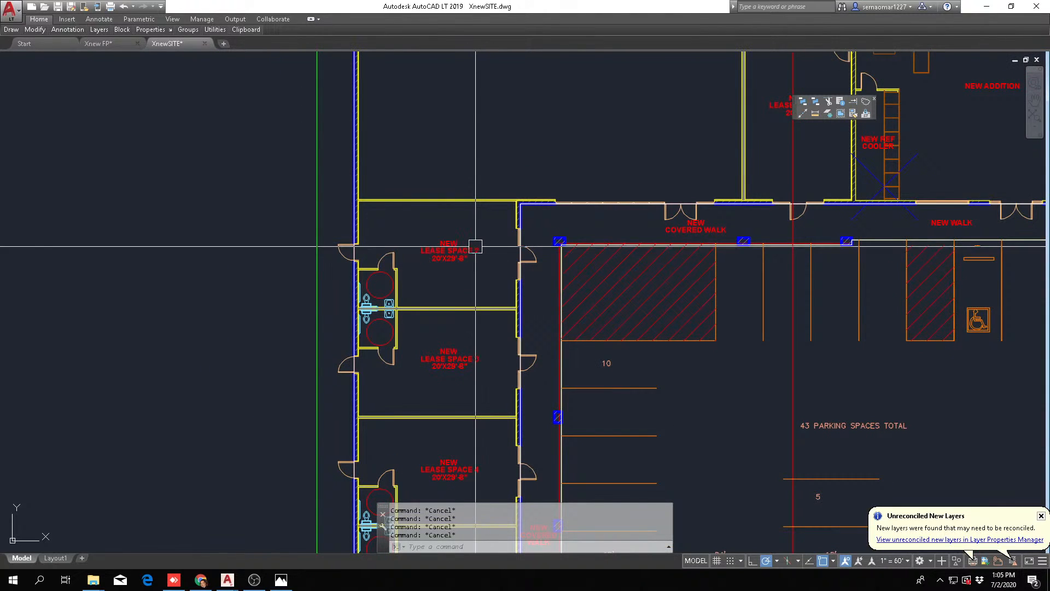
scroll(465, 279, "down", 5)
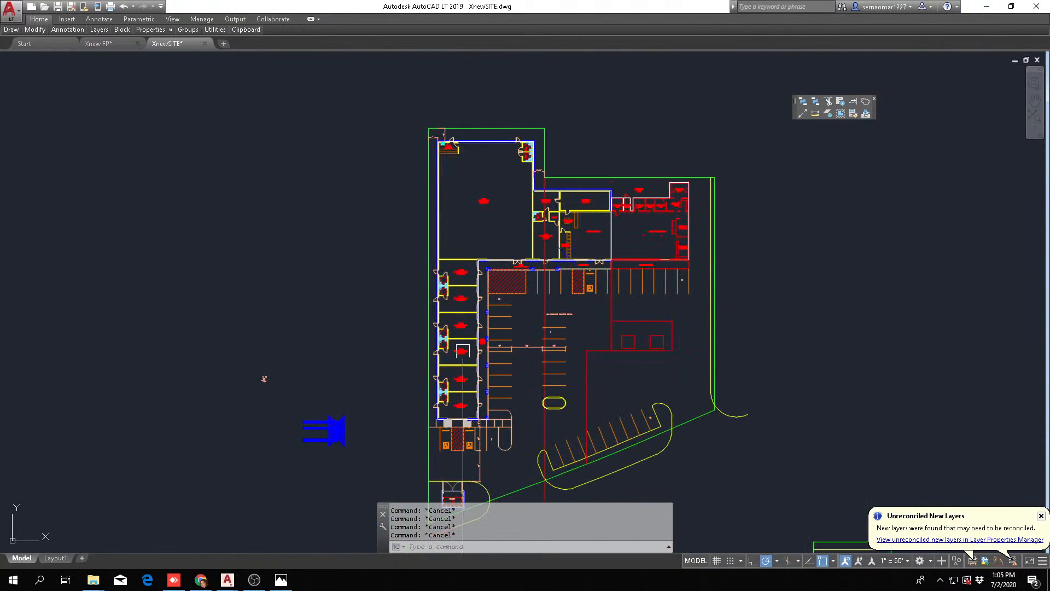
Compare the layouts of lease spaces 2 and 3, including their entrances and rear doors
scroll(453, 271, "up", 6)
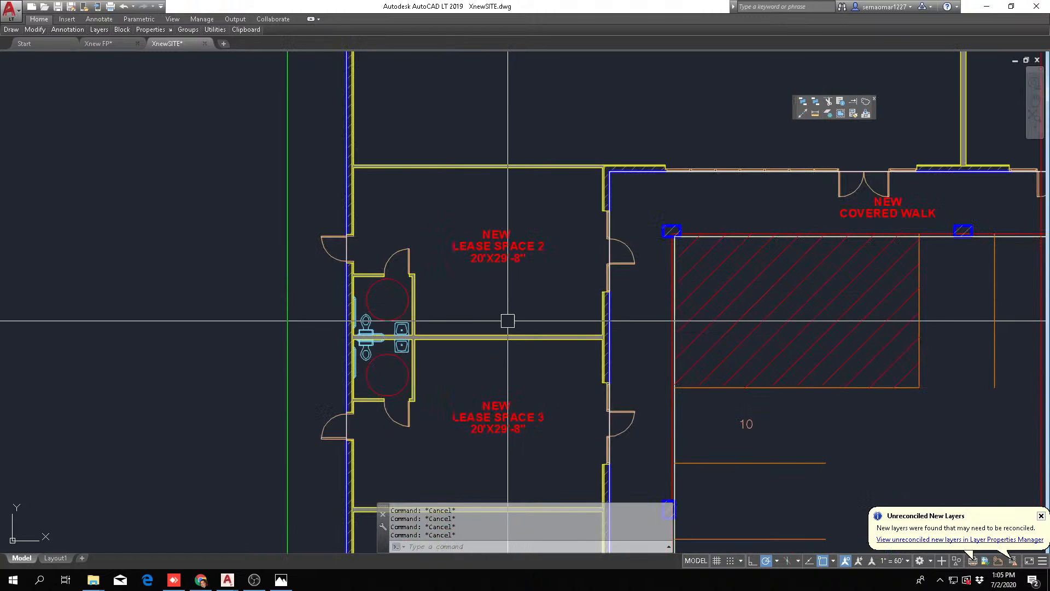
middle_click_drag(506, 322, 481, 360)
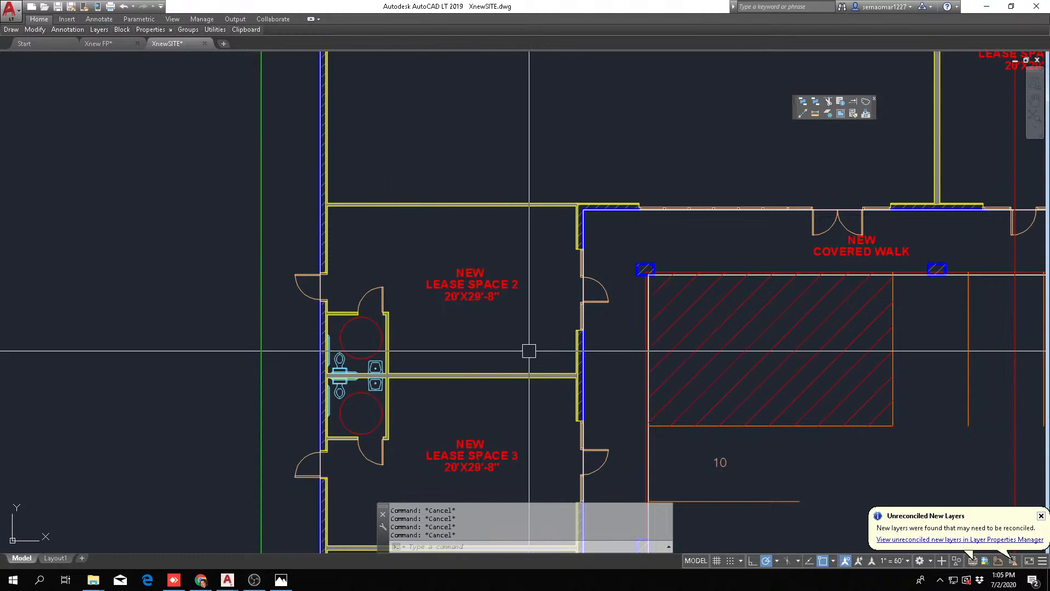
scroll(522, 225, "down", 2)
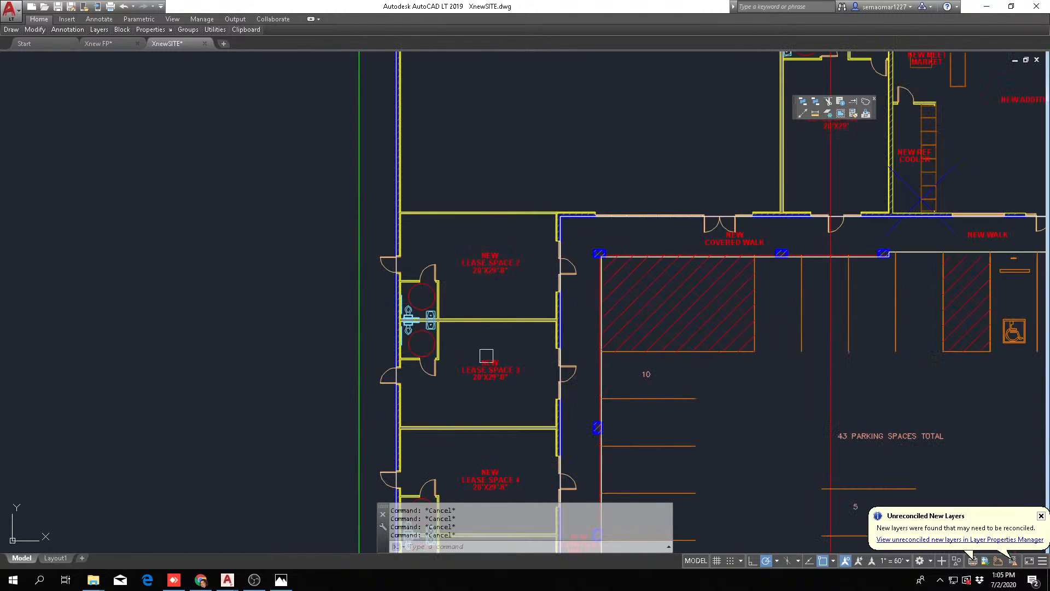
scroll(476, 339, "up", 5)
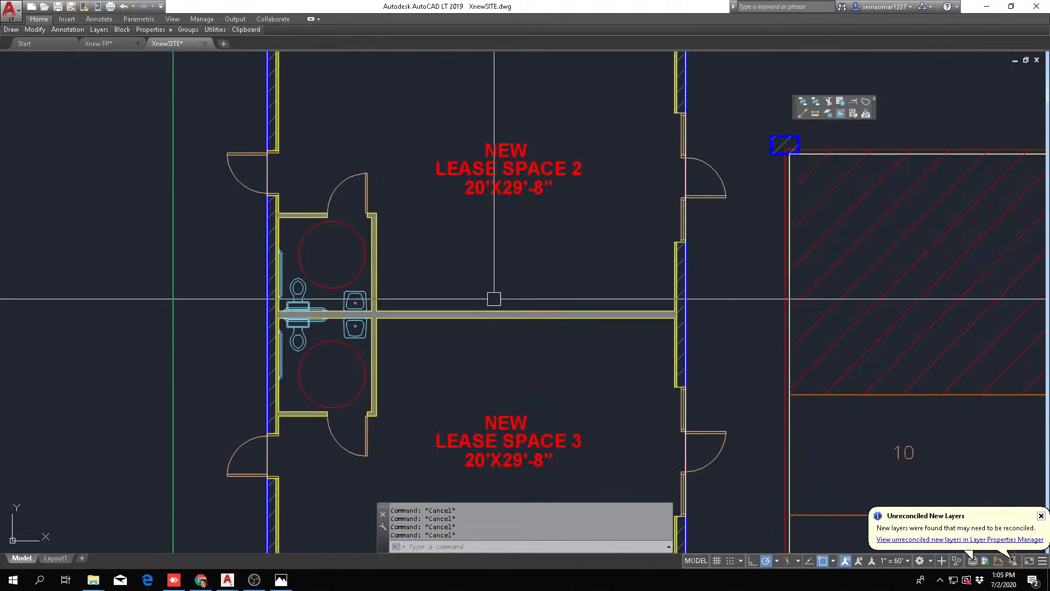
scroll(562, 316, "down", 3)
scroll(501, 493, "up", 3)
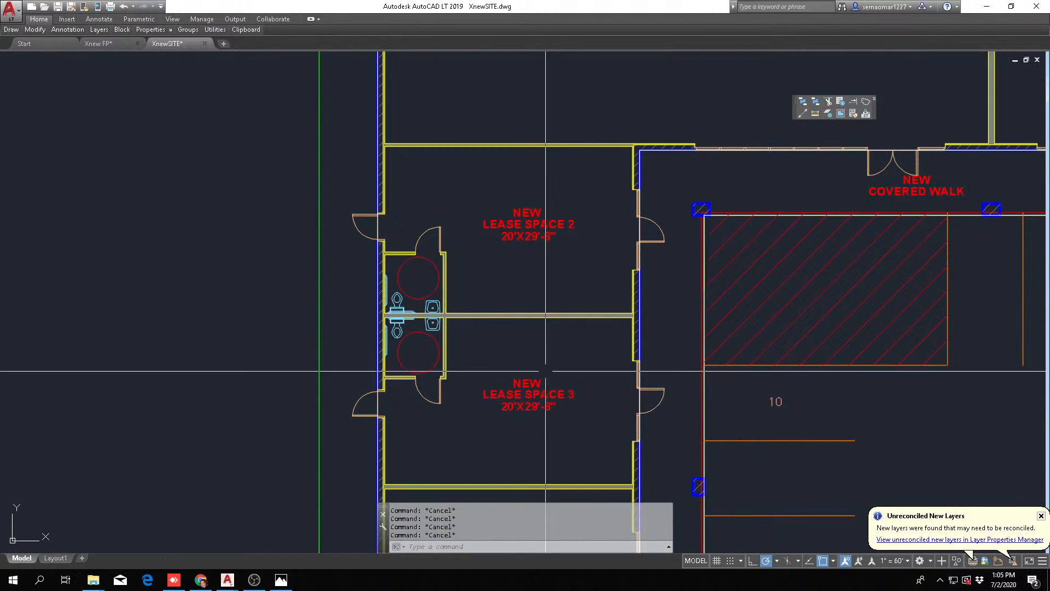
middle_click_drag(546, 372, 514, 267)
middle_click_drag(513, 218, 492, 285)
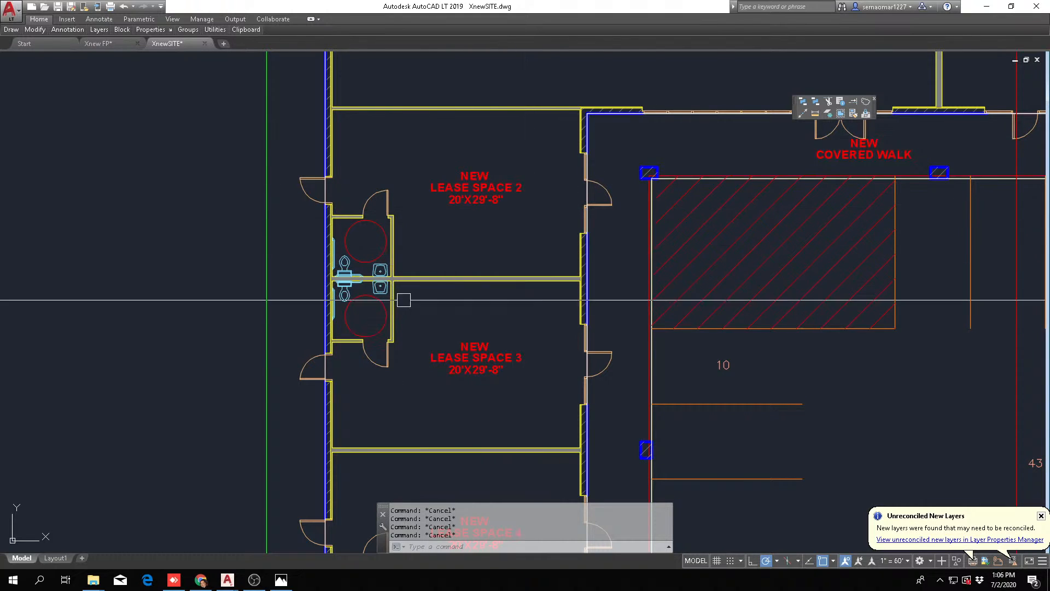
Examine the dividing wall and back-to-back restrooms between lease spaces 2 and 3, plus the rear exterior doors
scroll(468, 276, "up", 4)
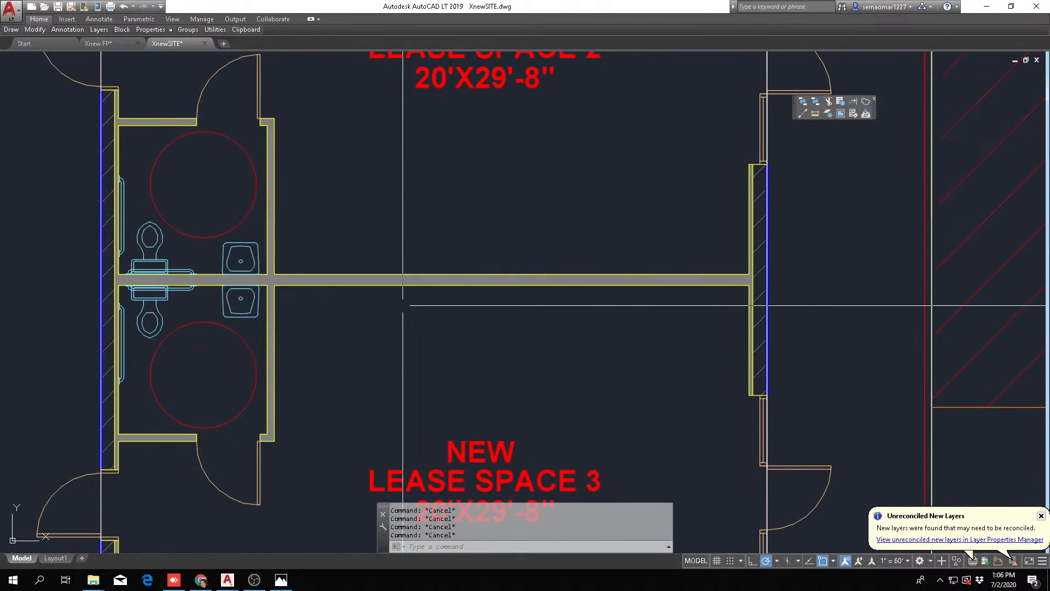
scroll(311, 271, "up", 2)
scroll(326, 290, "down", 3)
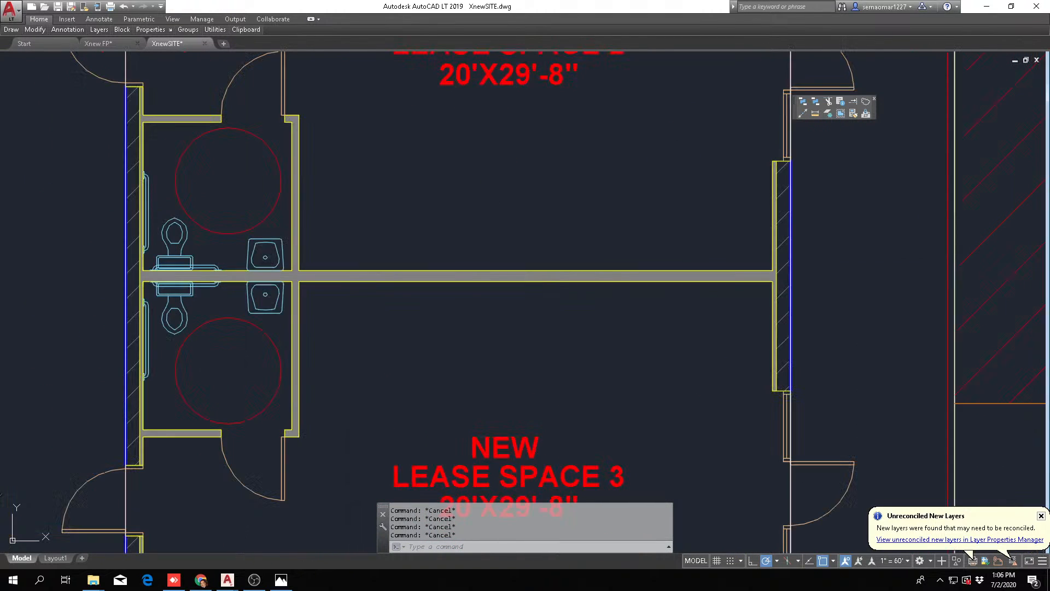
scroll(208, 284, "down", 2)
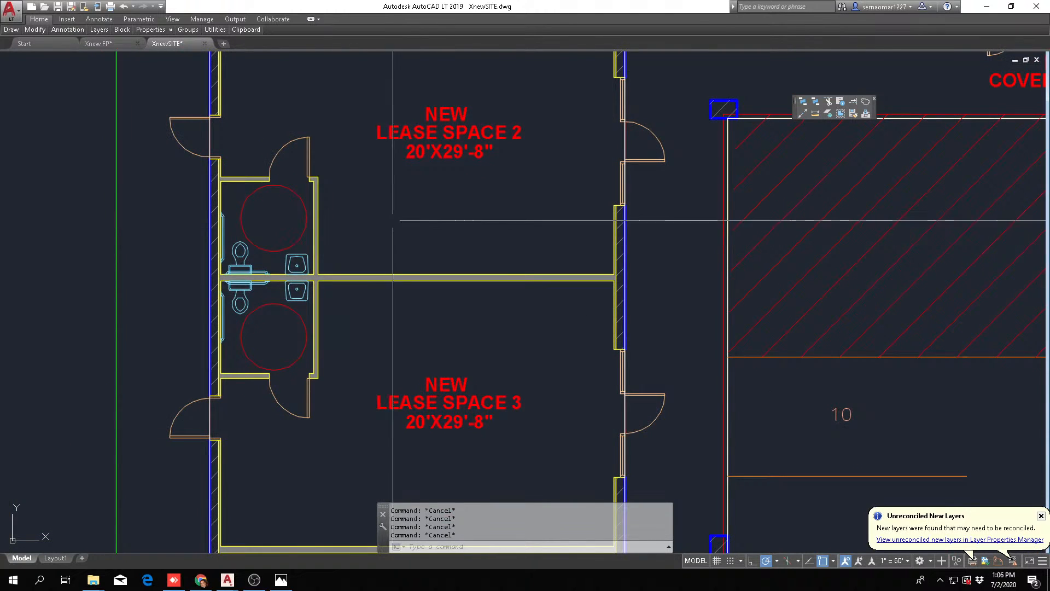
scroll(409, 248, "down", 2)
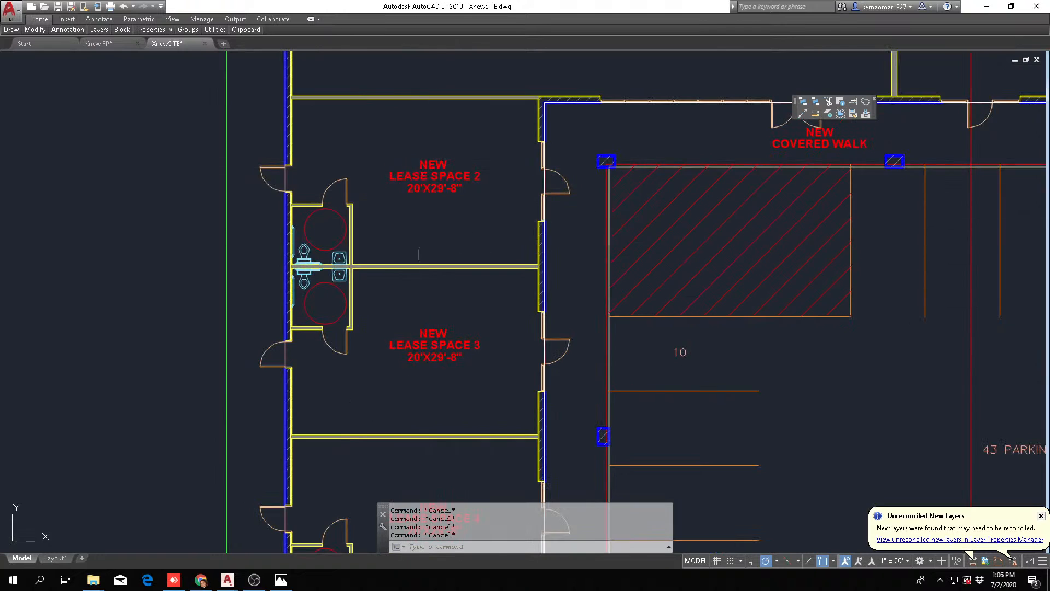
scroll(415, 266, "down", 2)
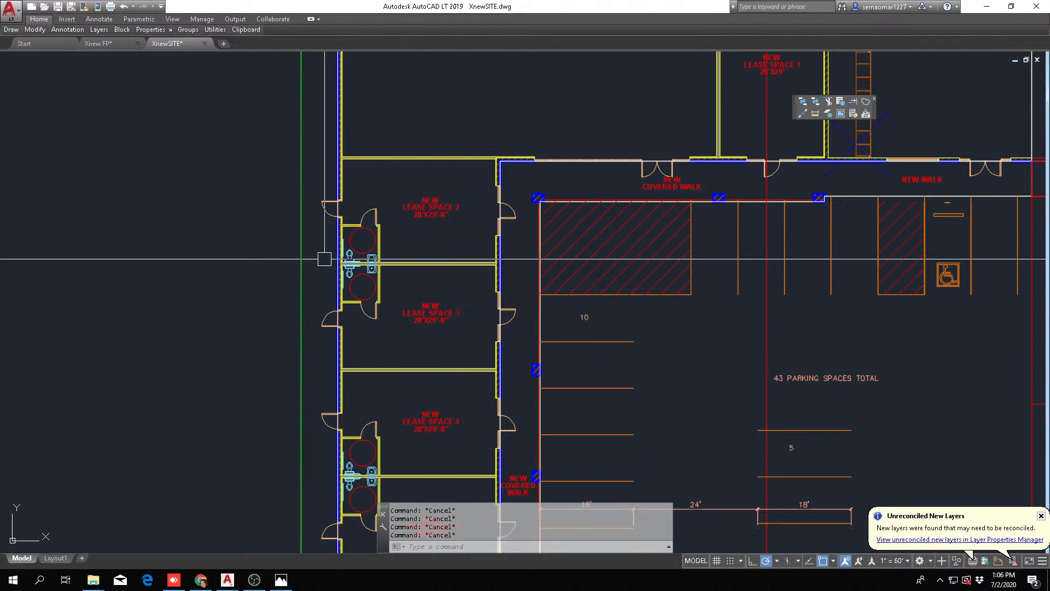
scroll(329, 204, "up", 2)
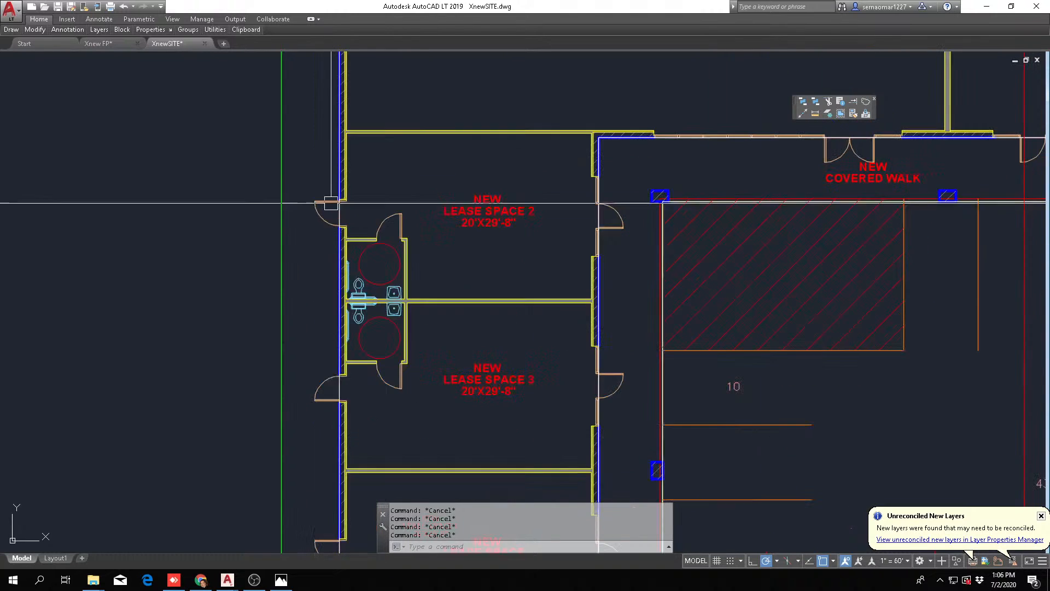
scroll(328, 303, "up", 2)
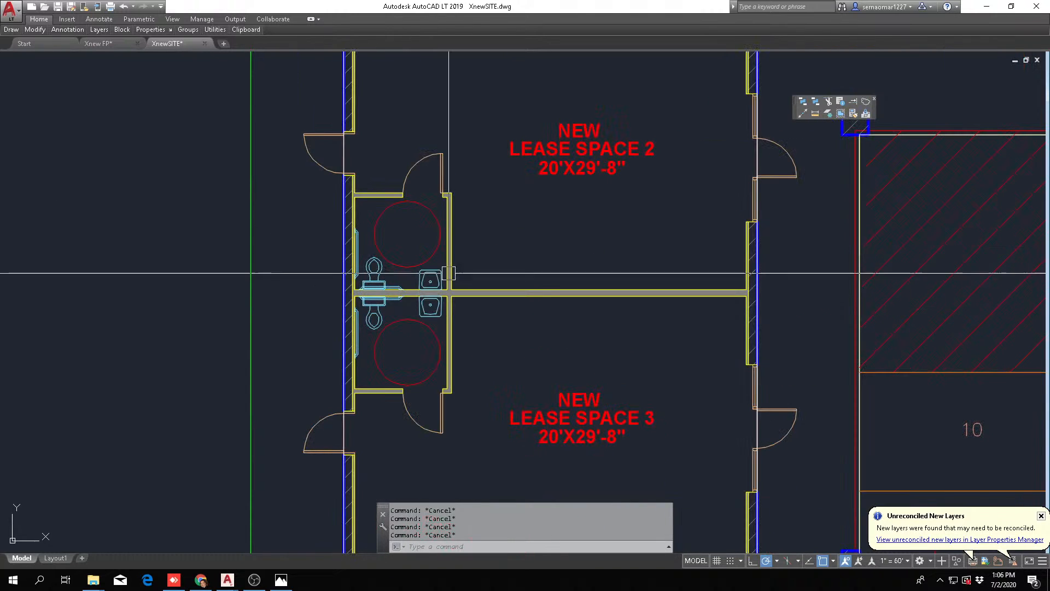
scroll(635, 302, "down", 3)
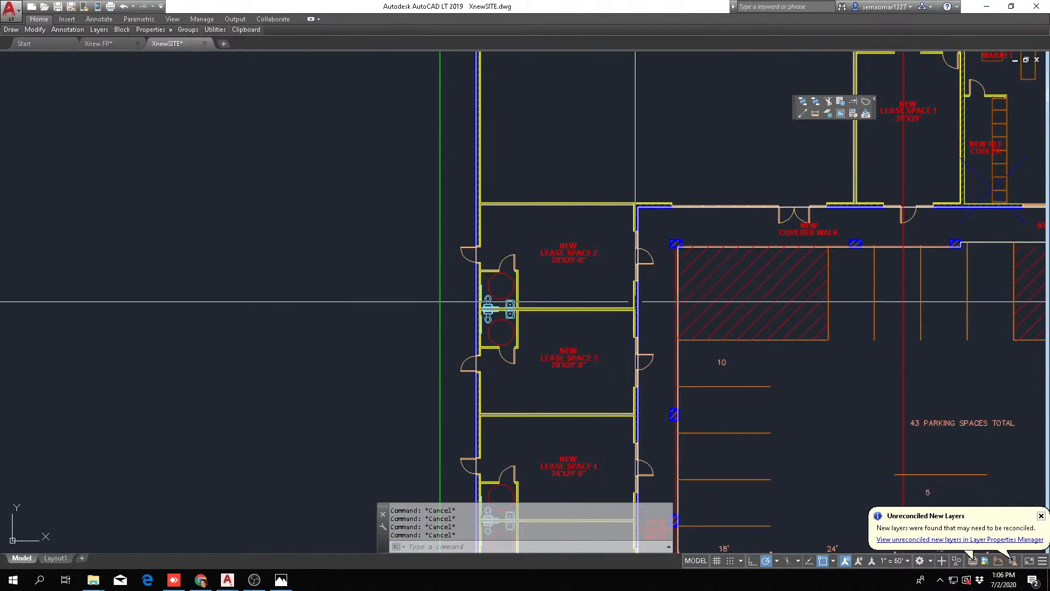
Examine the existing building's rooms, the new addition and lease space 1 along the front walk
middle_click_drag(606, 304, 429, 368)
scroll(738, 278, "up", 3)
scroll(713, 291, "down", 5)
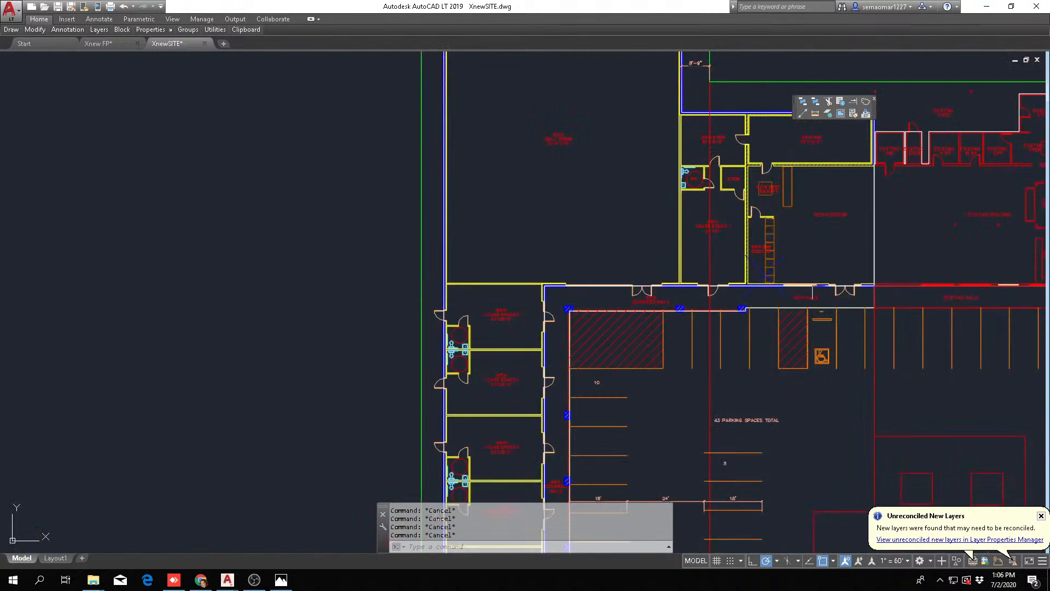
middle_click_drag(812, 293, 395, 307)
scroll(603, 170, "up", 4)
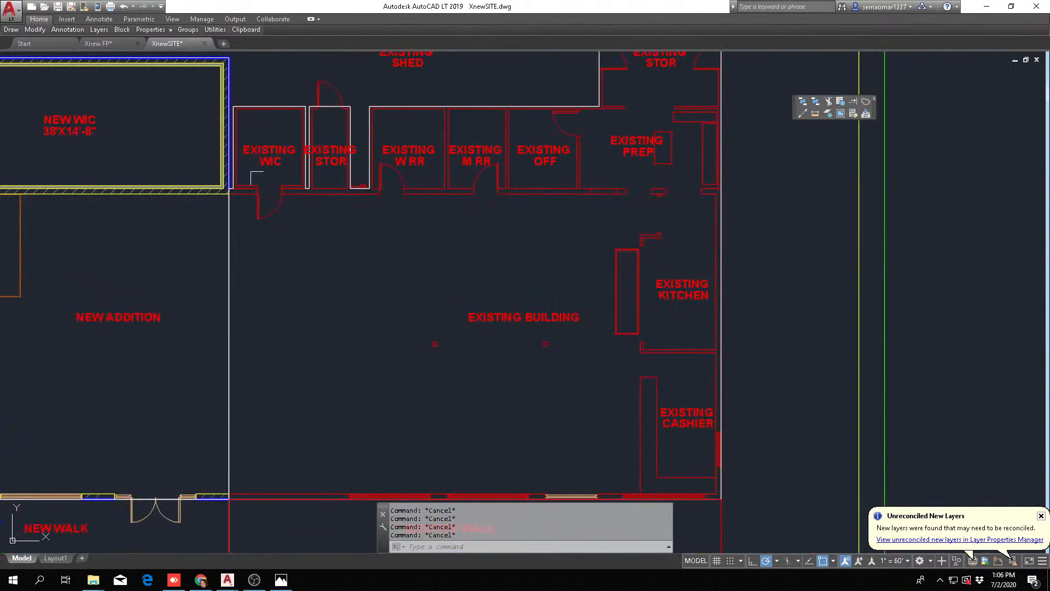
scroll(706, 218, "down", 2)
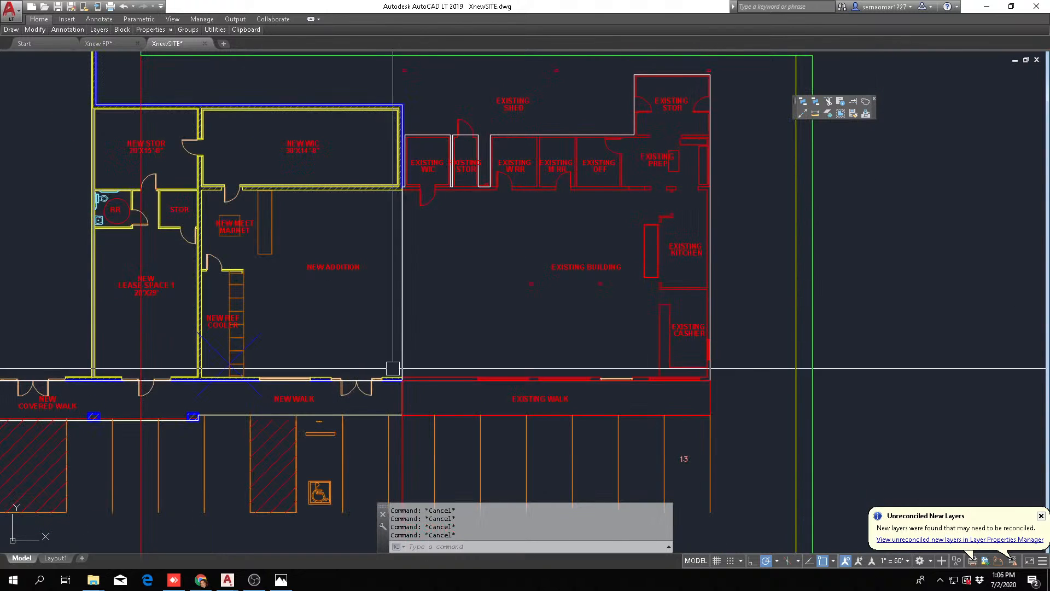
middle_click_drag(329, 381, 675, 310)
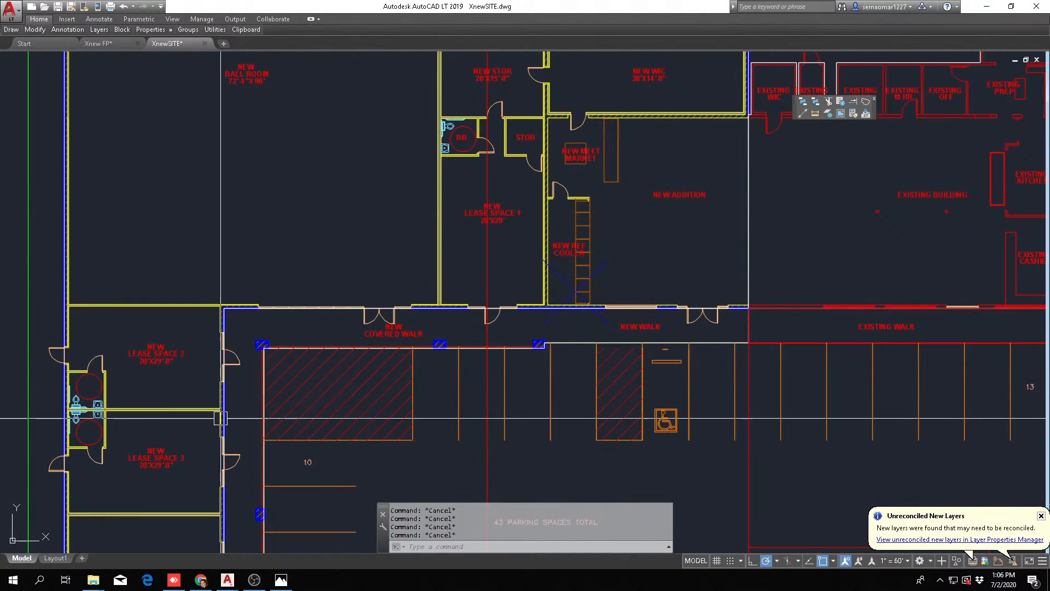
middle_click_drag(222, 419, 394, 115)
Examine the full lease wing and the new ball room with its food staging, restrooms and property line setbacks
scroll(394, 115, "down", 5)
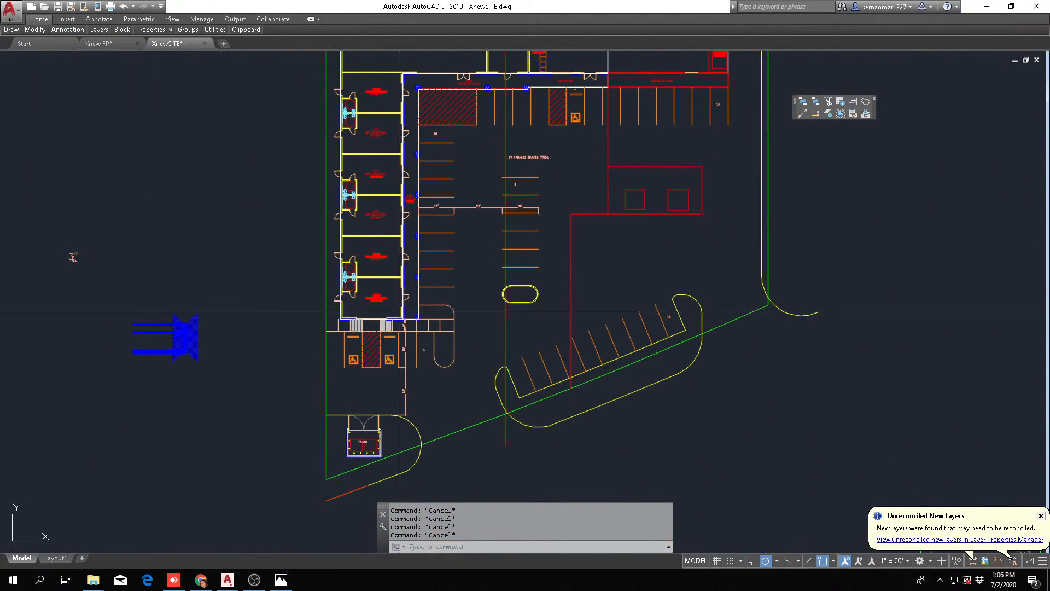
scroll(394, 318, "up", 5)
middle_click_drag(310, 232, 360, 466)
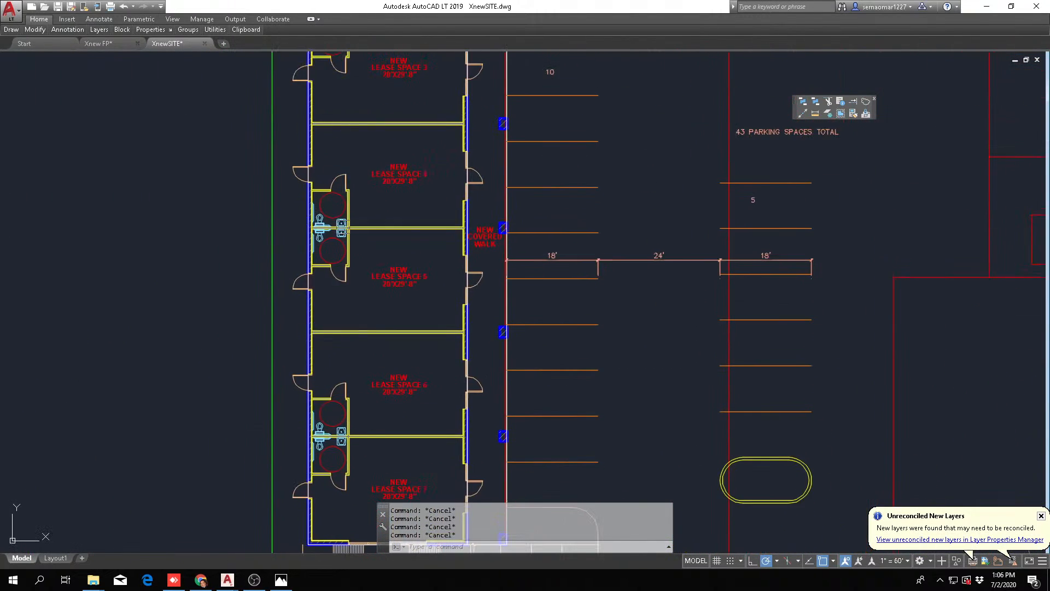
middle_click_drag(354, 263, 395, 500)
middle_click_drag(393, 270, 393, 507)
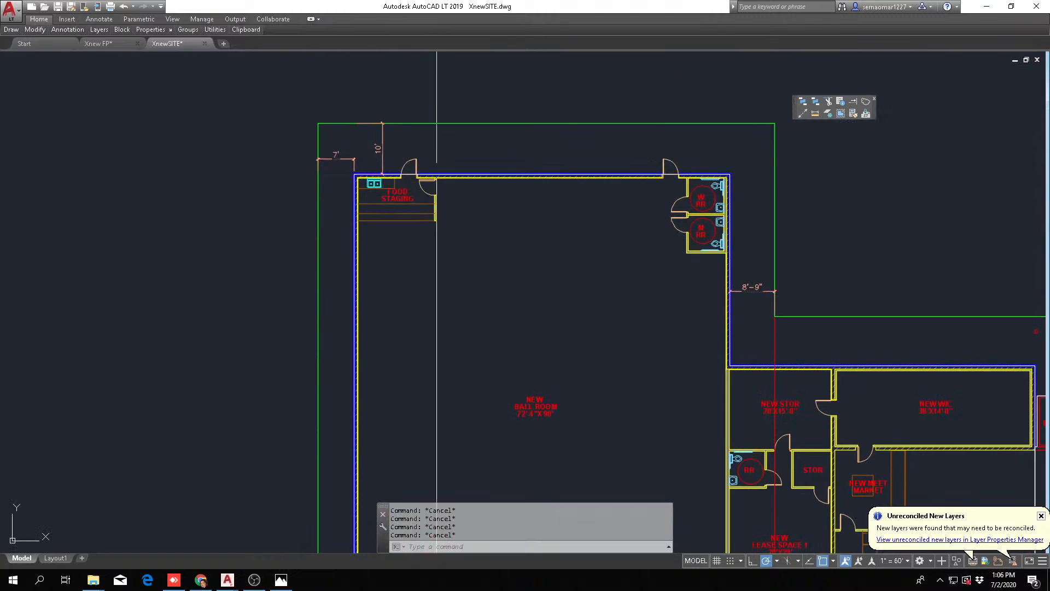
scroll(739, 322, "down", 5)
middle_click_drag(752, 392, 564, 168)
scroll(419, 248, "up", 4)
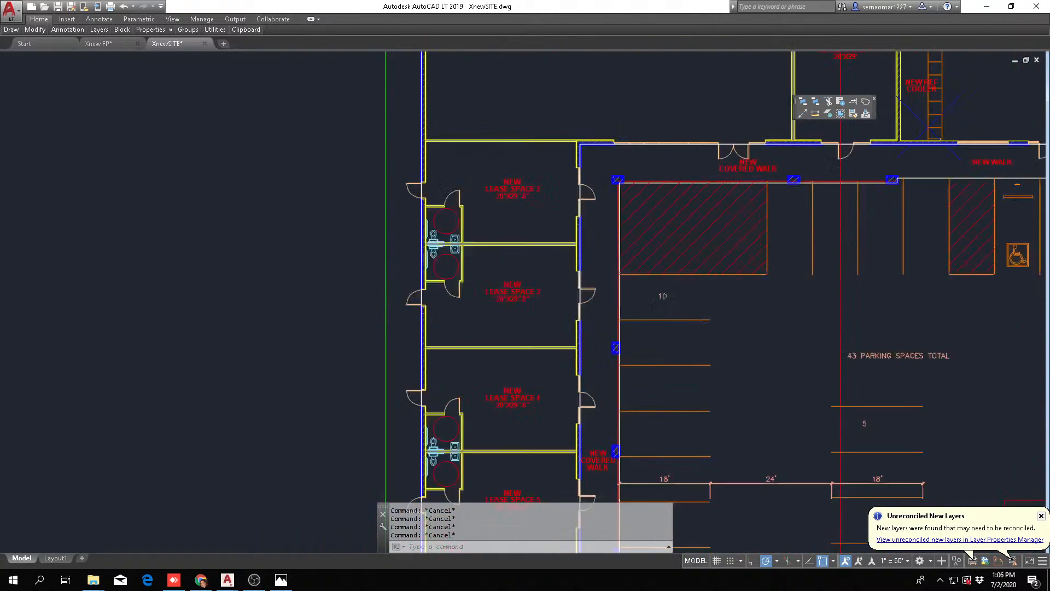
scroll(208, 256, "down", 2)
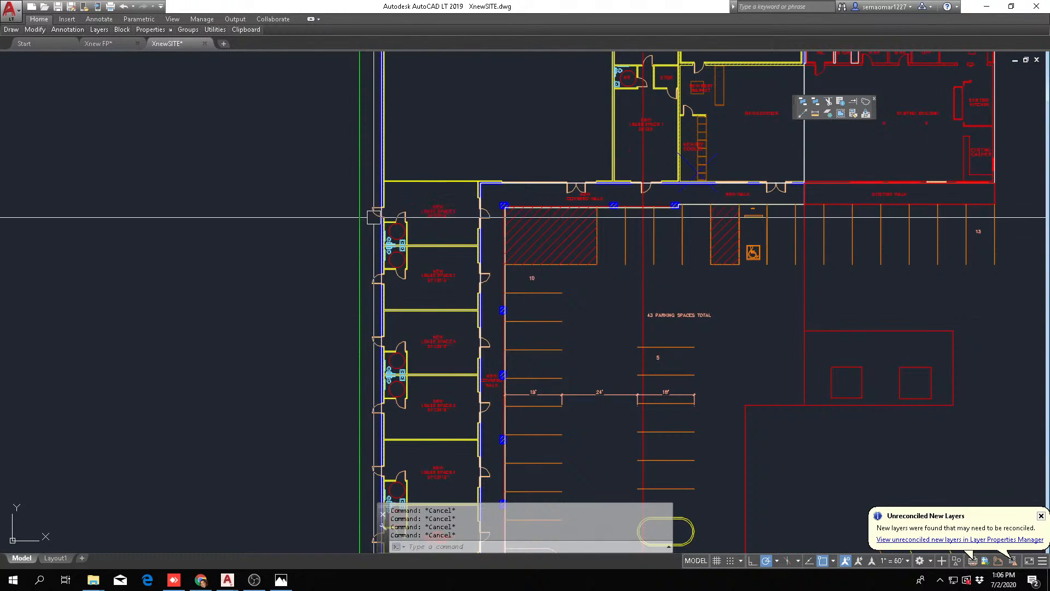
Examine lease spaces 2 through 5, the ball room above them and the covered walk in front
scroll(379, 217, "up", 3)
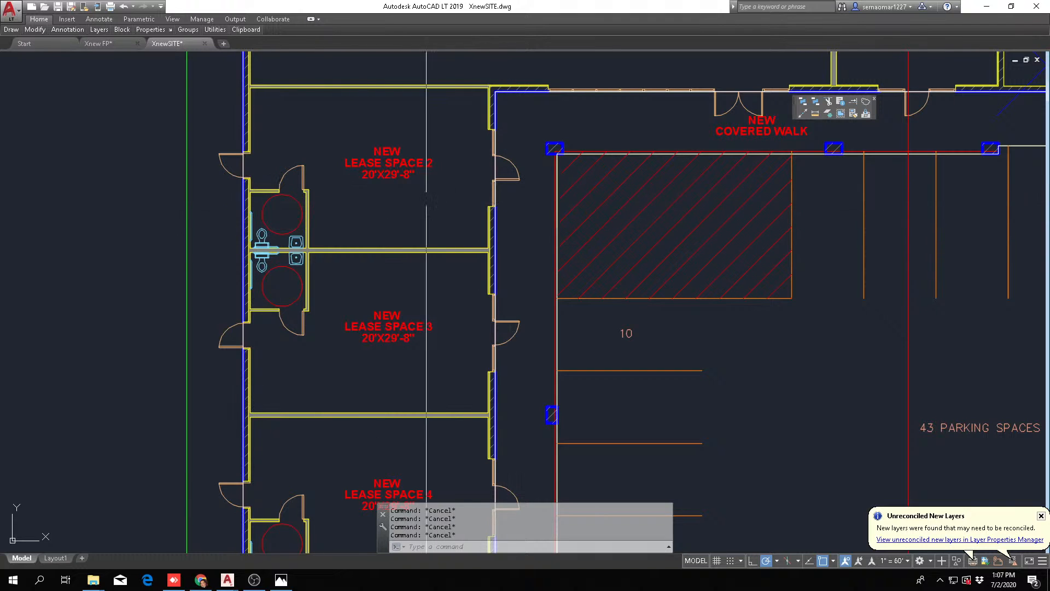
scroll(268, 223, "down", 2)
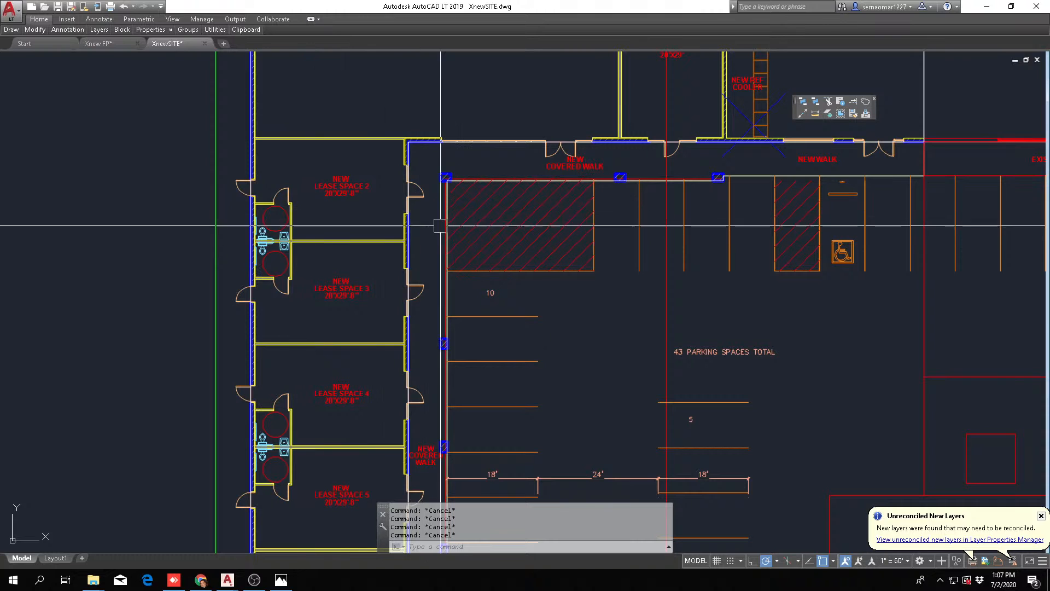
middle_click_drag(383, 211, 378, 366)
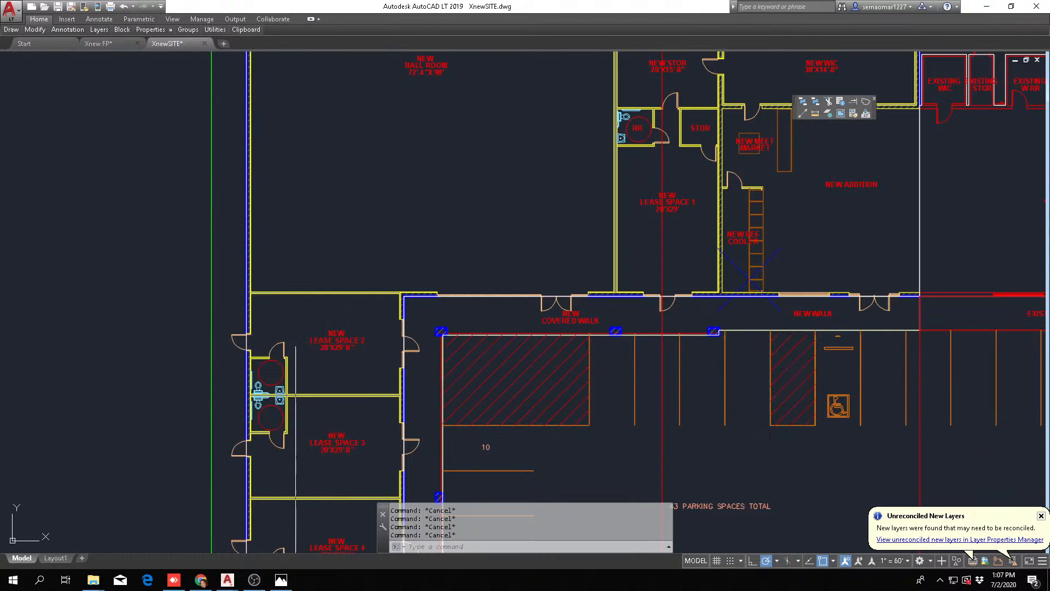
scroll(296, 345, "down", 2)
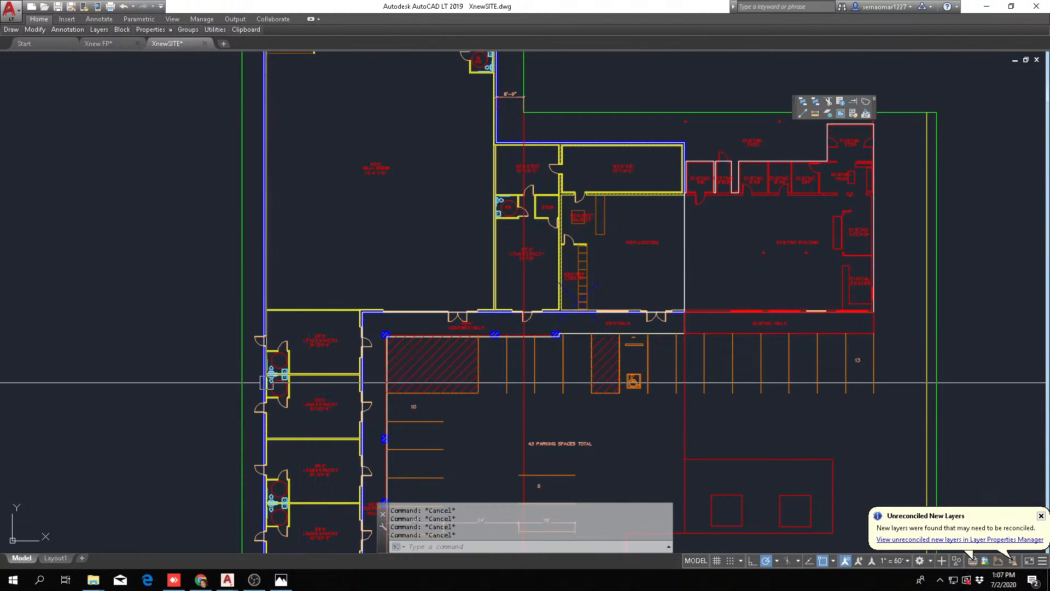
scroll(267, 383, "up", 2)
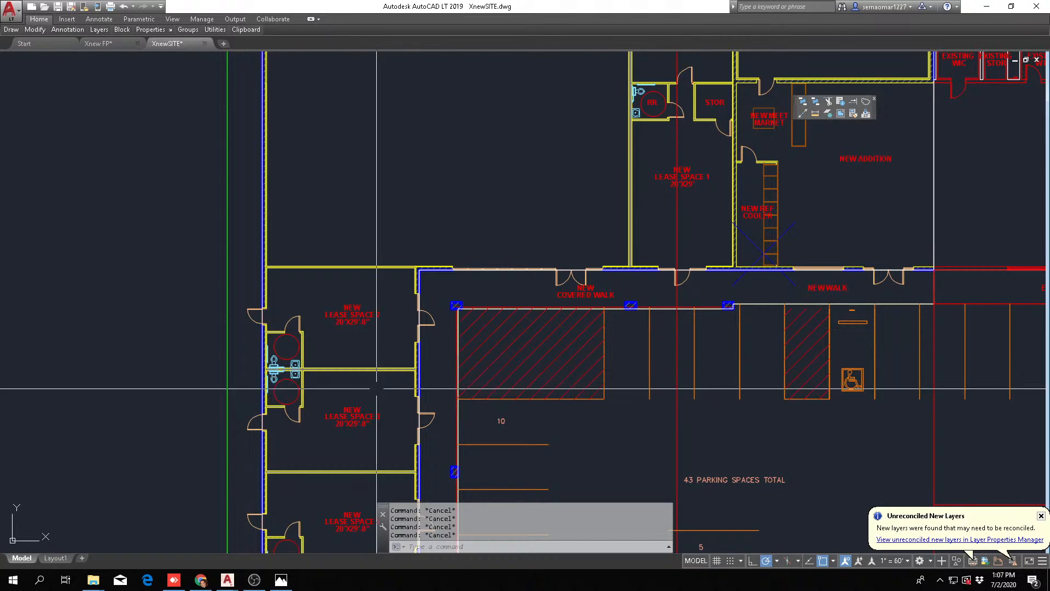
scroll(262, 383, "down", 5)
scroll(241, 448, "up", 5)
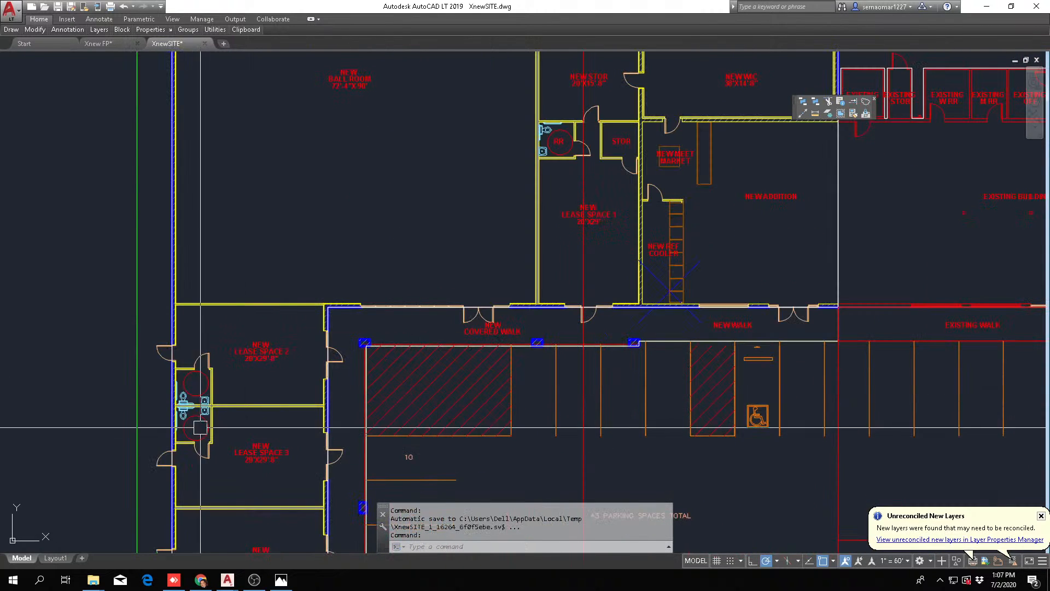
Measure lease space 2's overall depth from the front wall's outer face to the rear wall's outer face
scroll(246, 318, "up", 3)
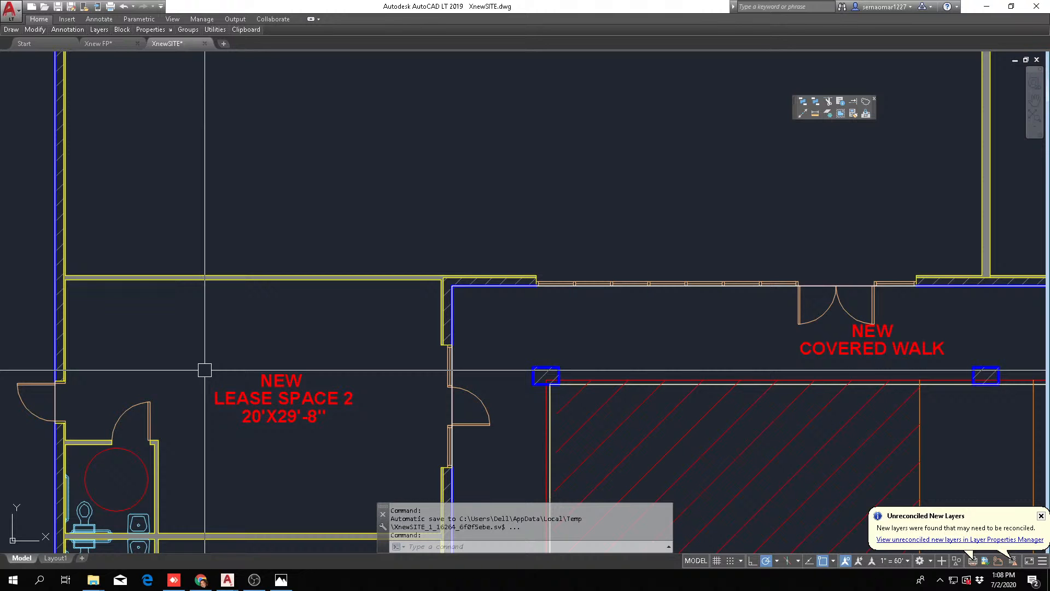
middle_click_drag(436, 480, 448, 303)
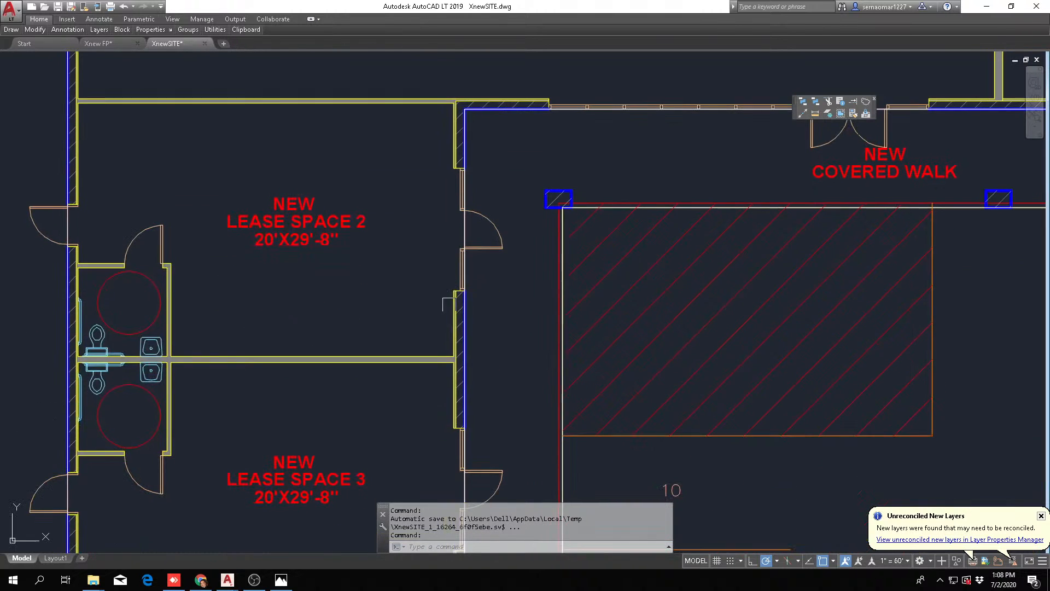
mouse_move(235, 317)
middle_mouse_down()
mouse_move(254, 361)
mouse_move(324, 403)
middle_mouse_up()
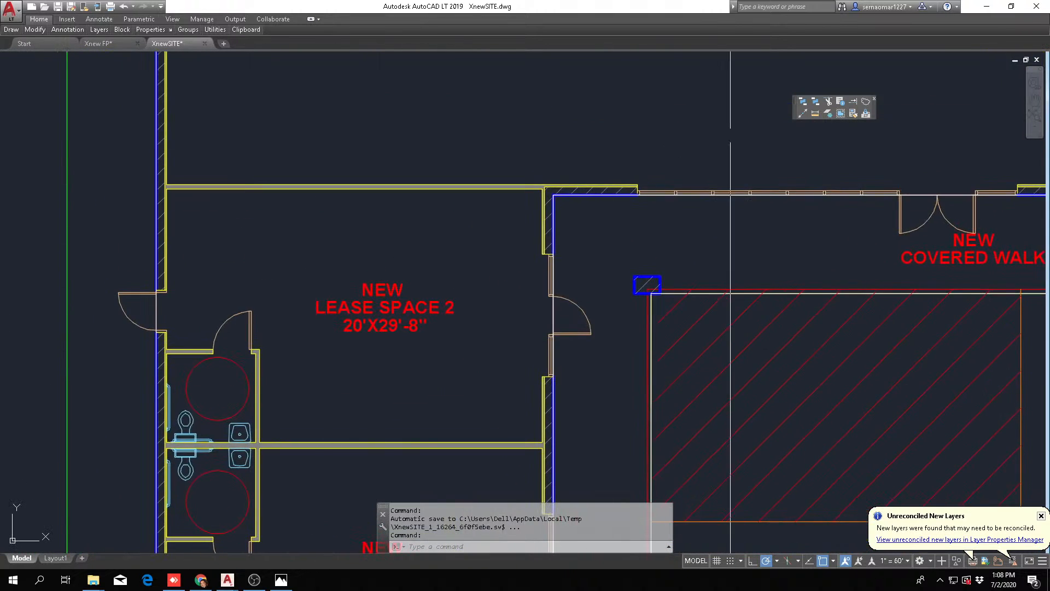
left_click(815, 113)
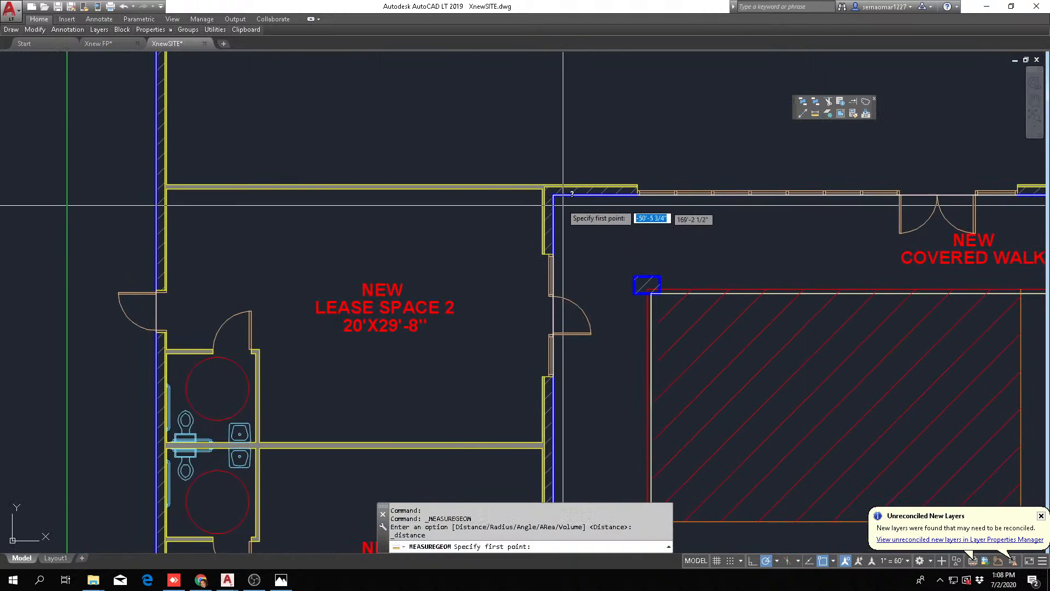
left_click(546, 195)
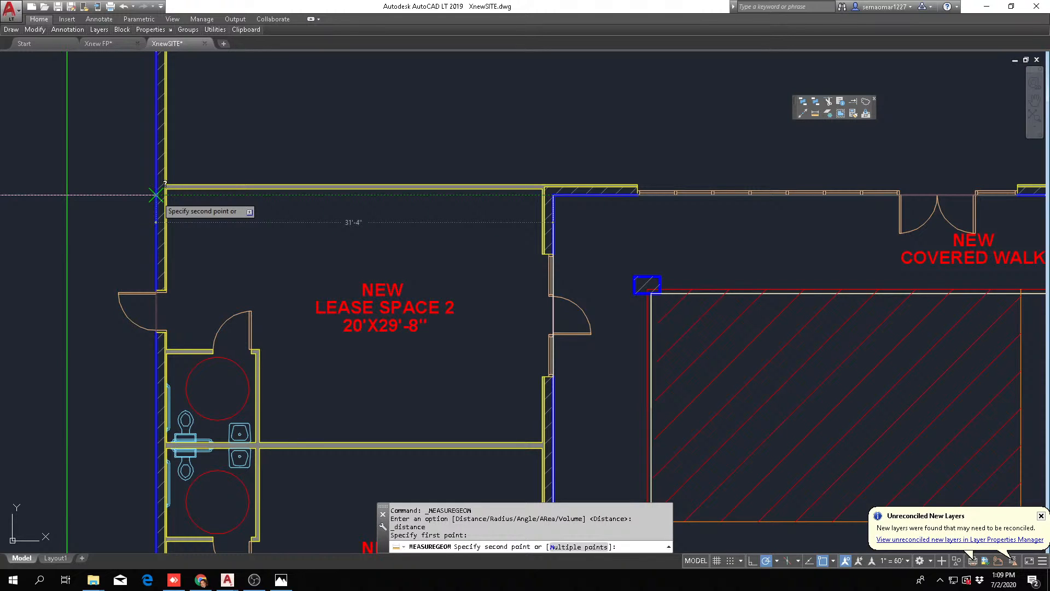
key("Escape")
Examine how lease spaces 2 and 3 meet the ball room and the new covered walk at the inside corner
scroll(410, 349, "down", 4)
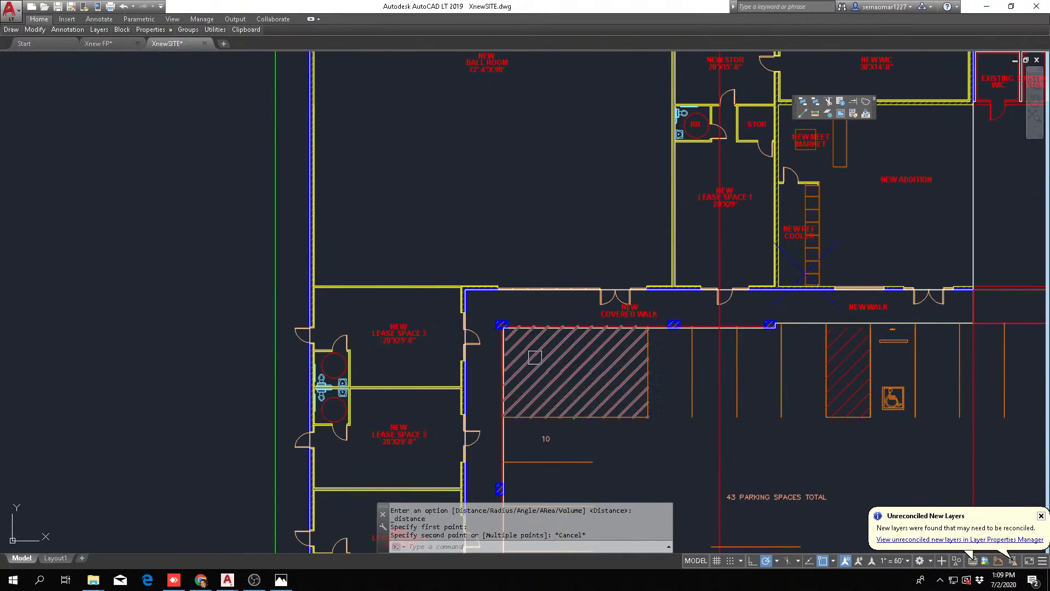
scroll(329, 276, "up", 4)
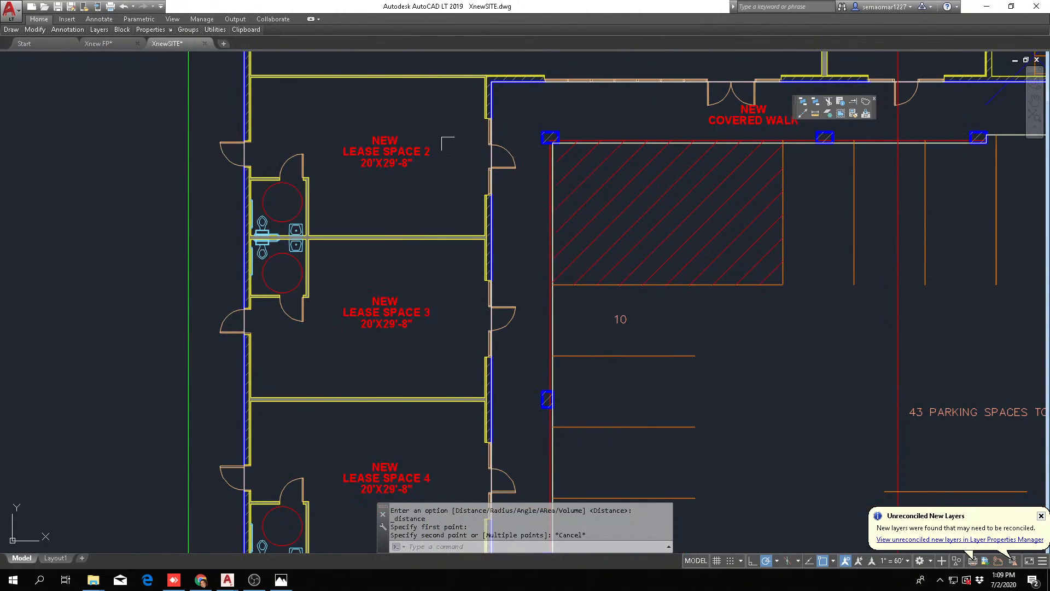
mouse_move(416, 167)
middle_mouse_down()
mouse_move(425, 187)
mouse_move(410, 325)
middle_mouse_up()
key("Escape")
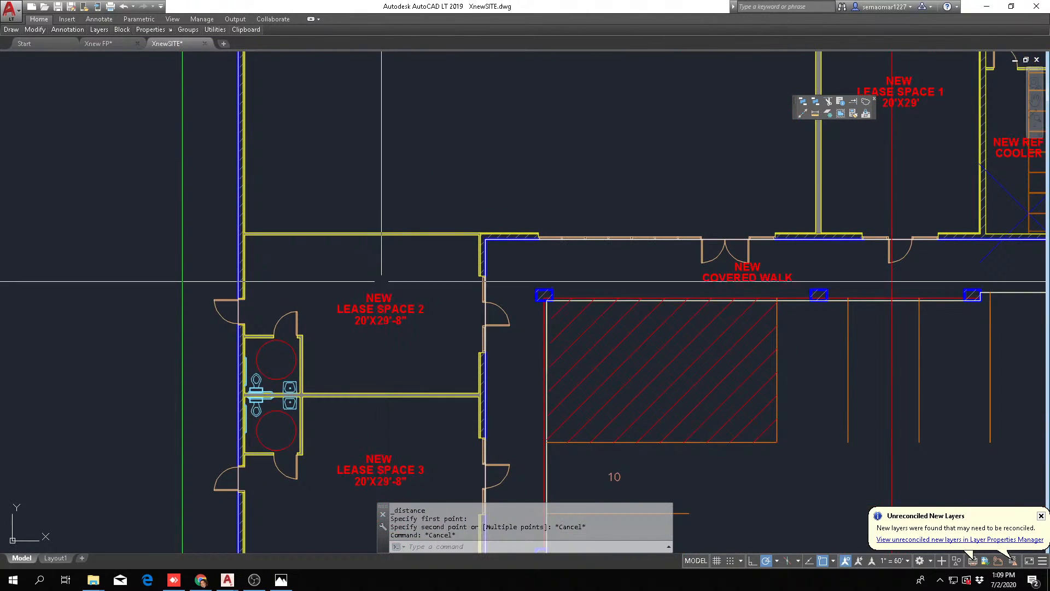
key("Escape")
scroll(381, 281, "down", 2)
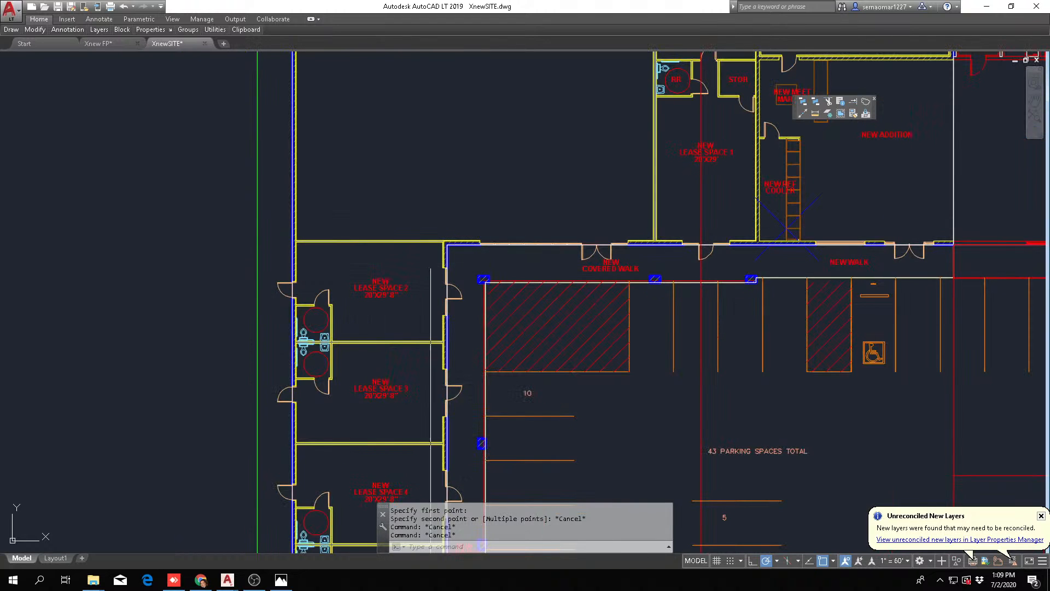
scroll(430, 287, "up", 3)
scroll(453, 274, "down", 2)
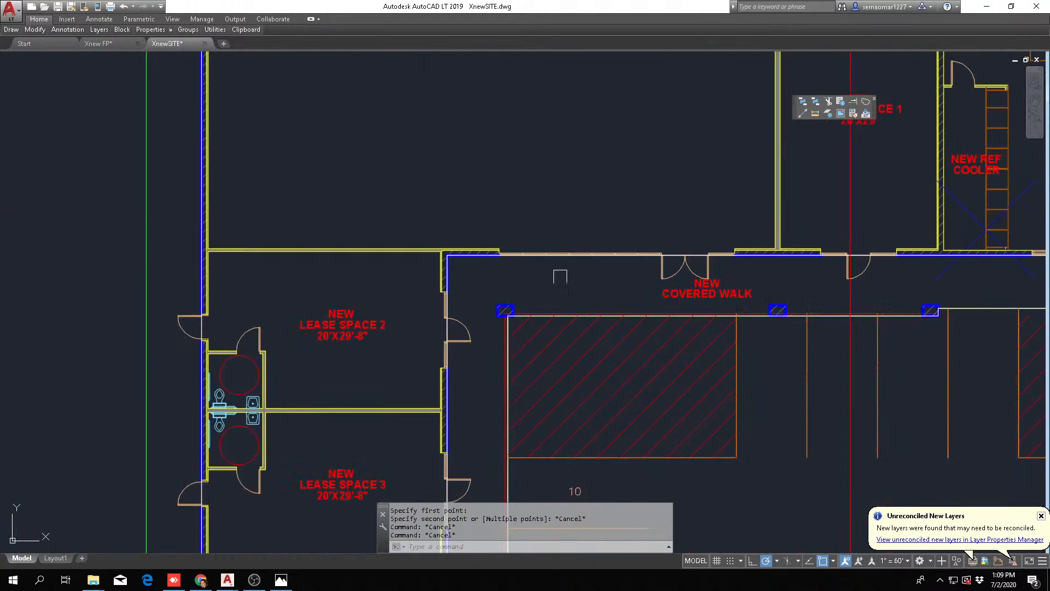
scroll(561, 276, "down", 1)
Measure the new front wall along the walk, from the inside corner at lease space 2 to the existing building
scroll(232, 264, "up", 4)
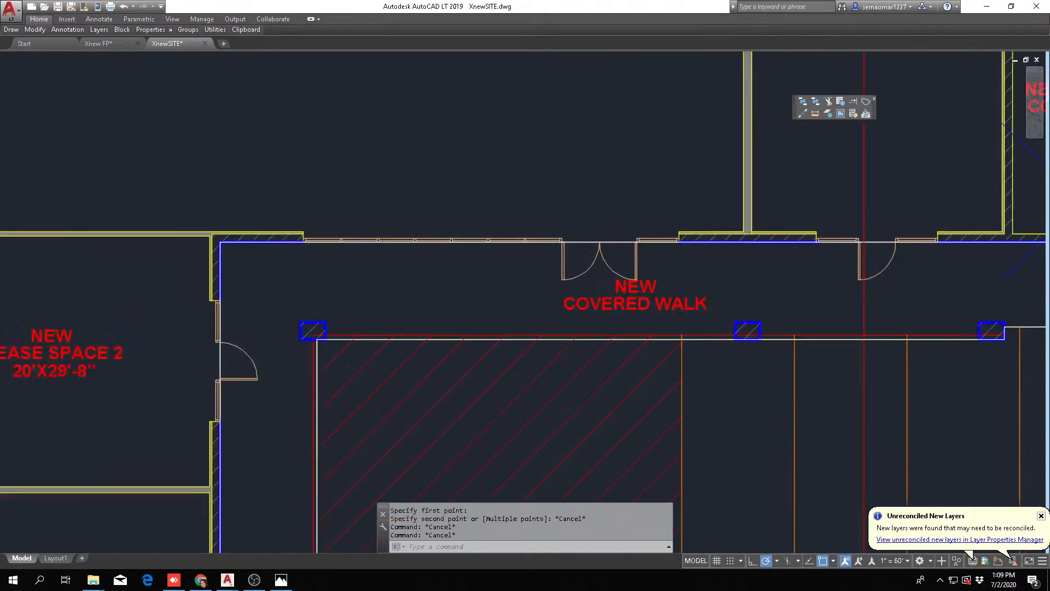
scroll(218, 243, "up", 4)
left_click(815, 114)
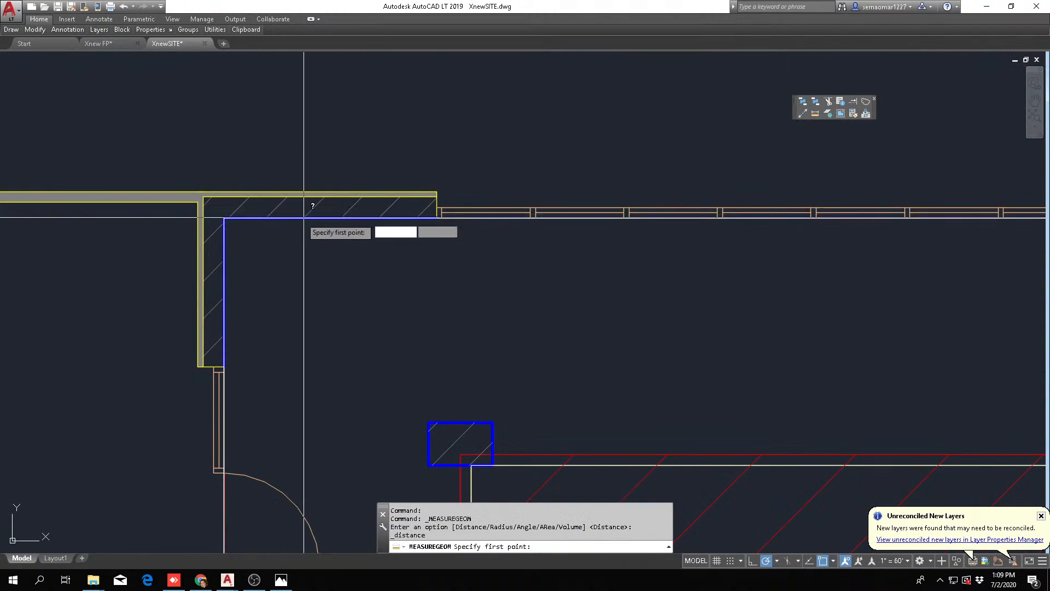
left_click(224, 219)
scroll(346, 314, "down", 4)
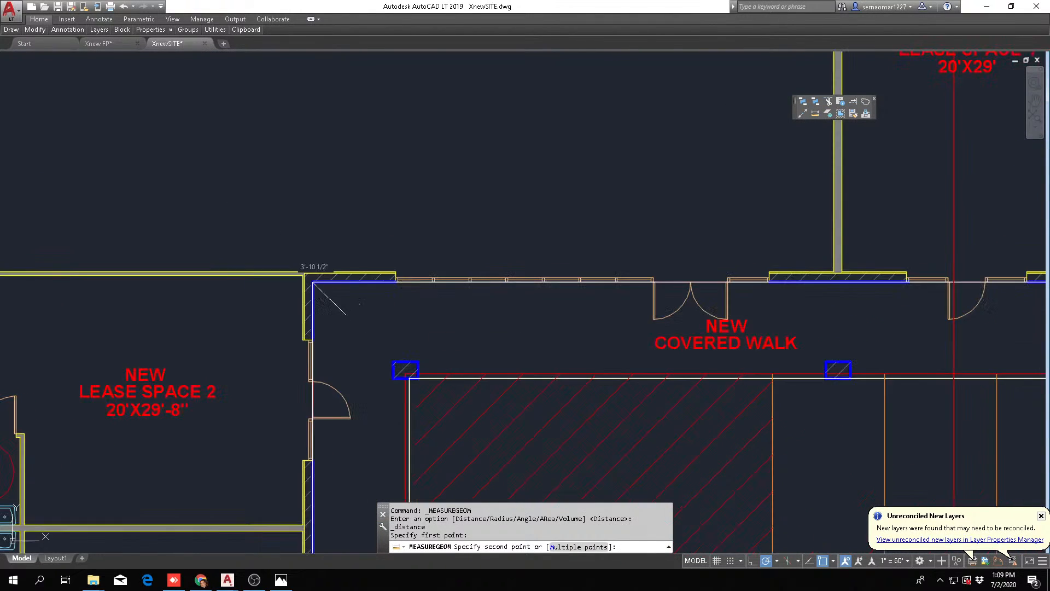
middle_click_drag(536, 299, 91, 276)
middle_click_drag(614, 279, 235, 311)
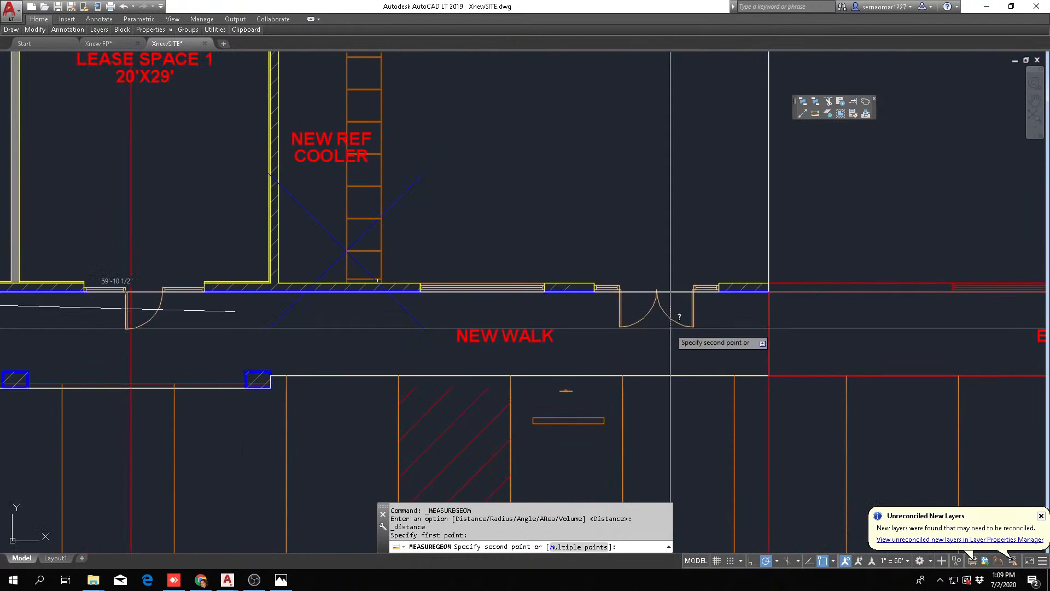
scroll(757, 307, "up", 2)
scroll(728, 312, "down", 2)
scroll(756, 301, "up", 2)
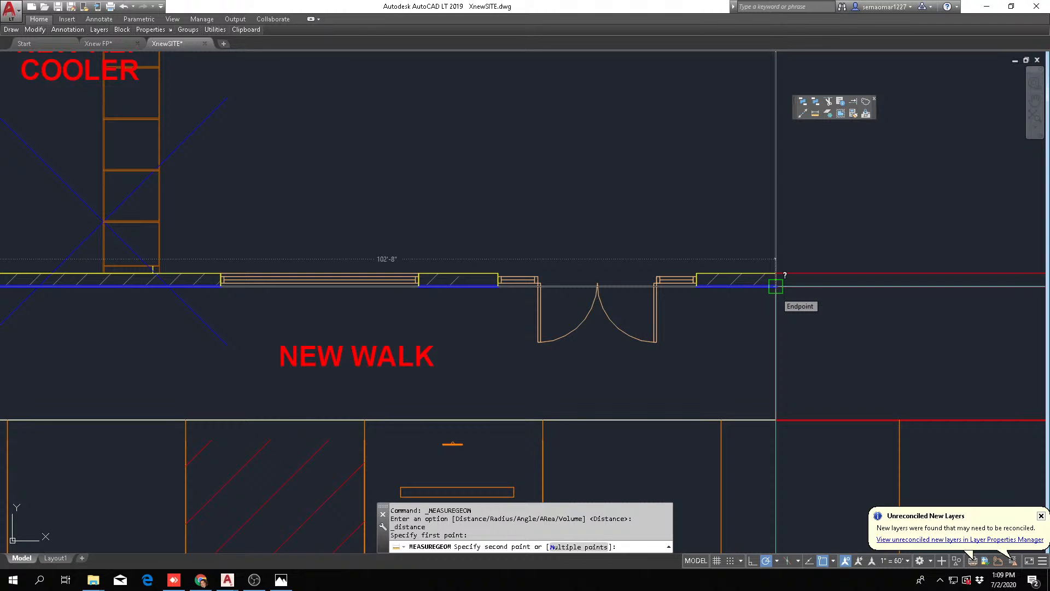
key("Escape")
key("Escape")
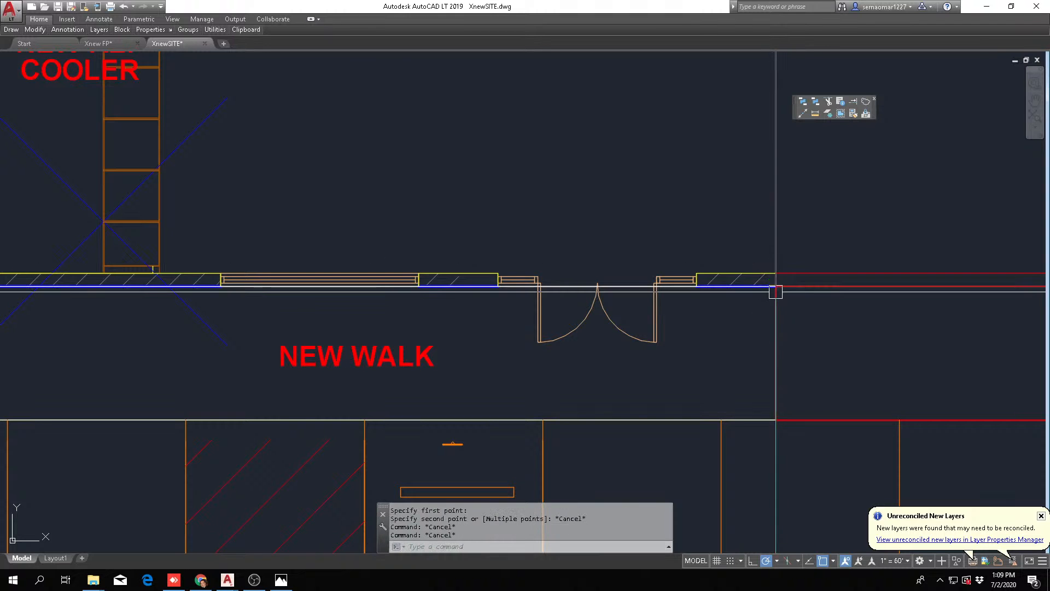
Measure the lease wing's front wall from its corner by the accessible parking up to the inside corner at the ball room
scroll(640, 301, "down", 6)
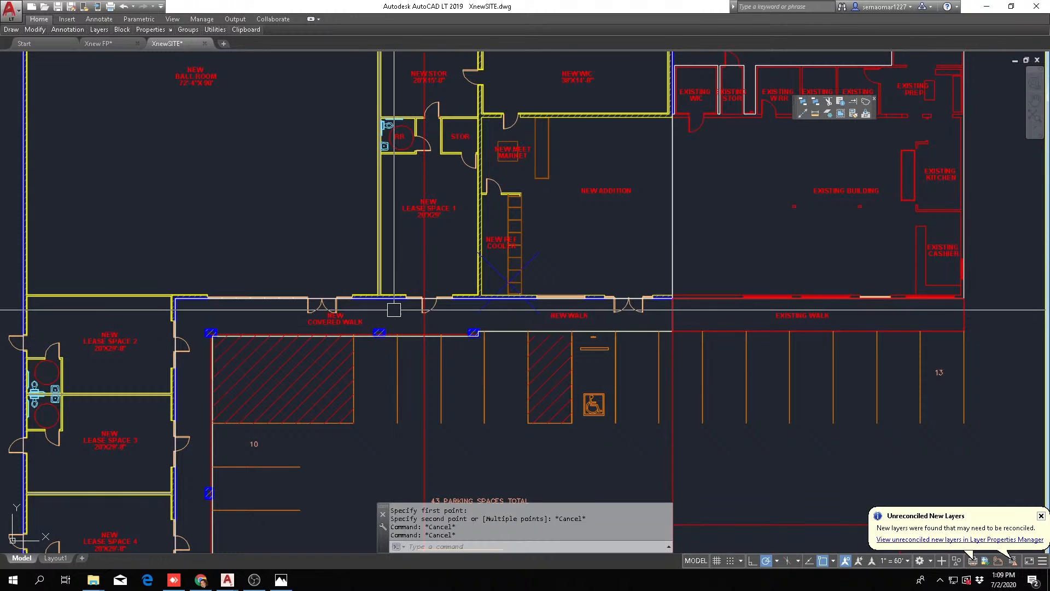
key("Escape")
key("Escape")
scroll(381, 330, "down", 4)
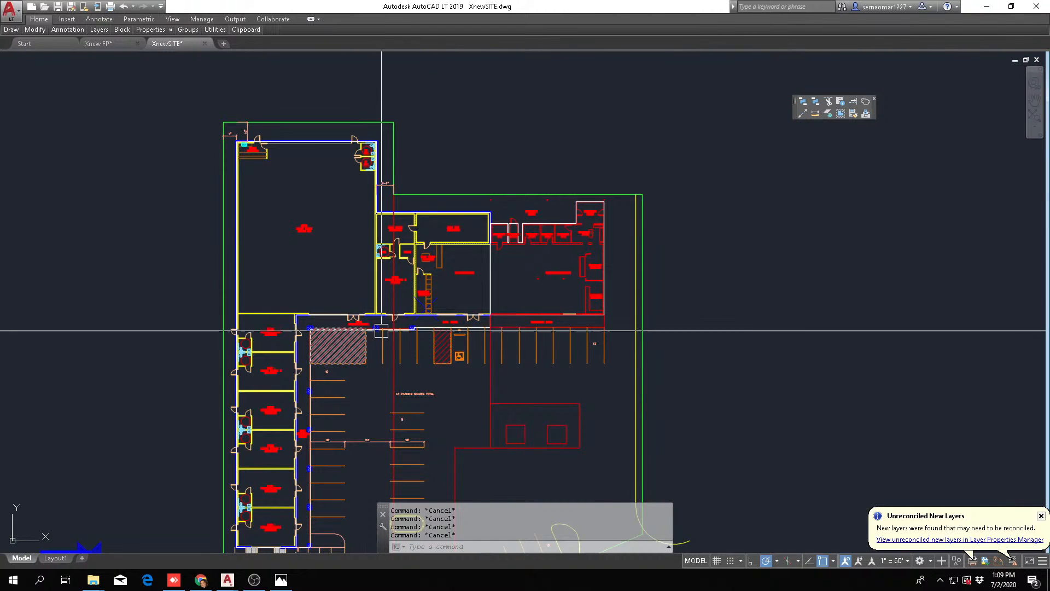
left_click(803, 113)
middle_click_drag(285, 383, 398, 110)
scroll(398, 111, "up", 8)
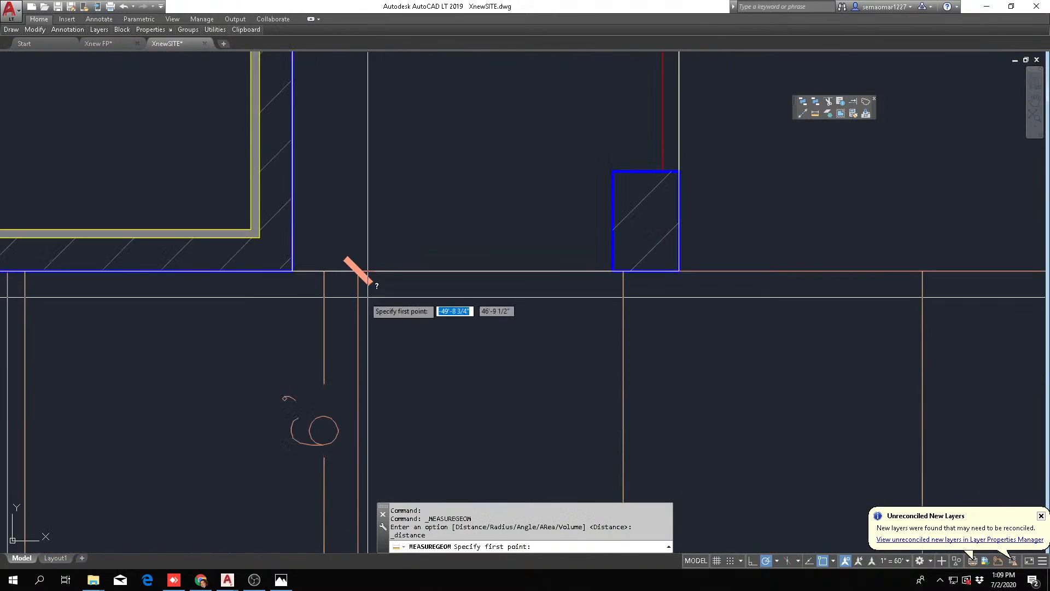
left_click(296, 270)
scroll(472, 353, "down", 8)
middle_click_drag(492, 227, 473, 517)
middle_click_drag(471, 249, 458, 547)
middle_click_drag(474, 71, 471, 482)
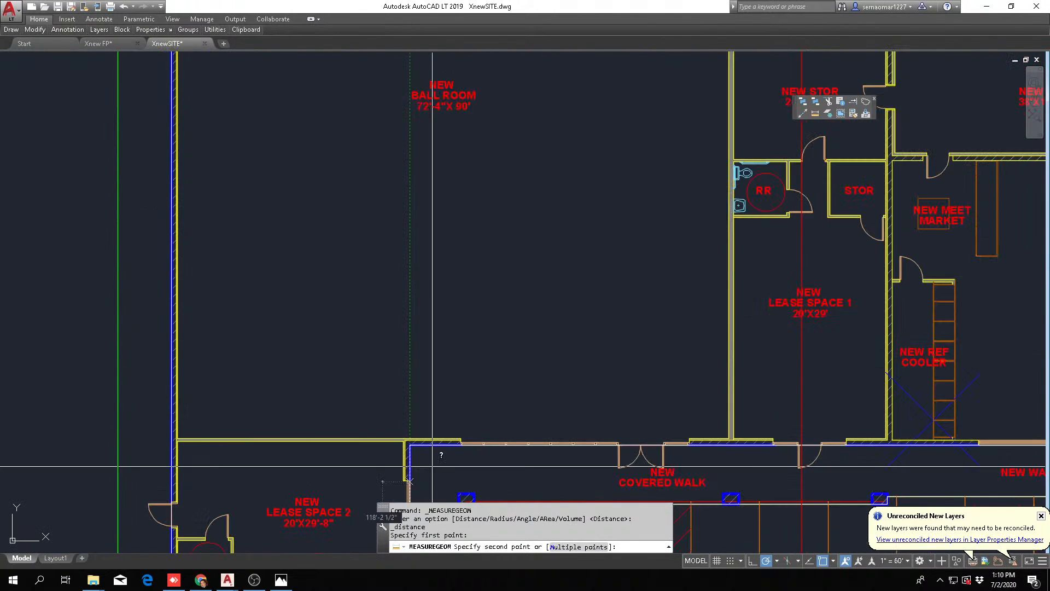
scroll(426, 465, "up", 6)
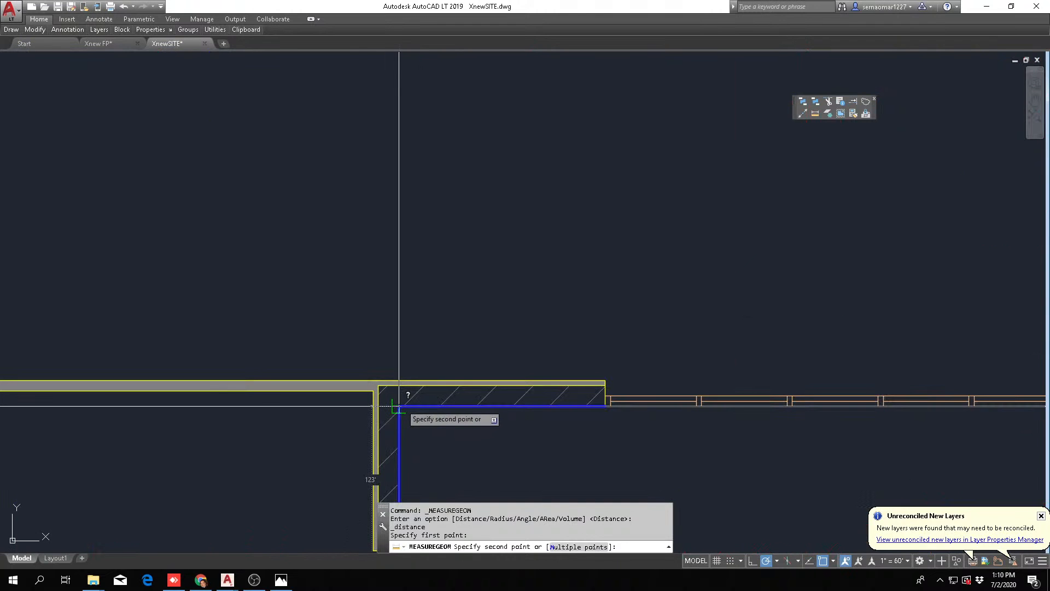
key("Escape")
key("Escape")
Examine the ball room, the accessible parking, the trash enclosure and the angled parking along the slanted property line
scroll(510, 297, "down", 6)
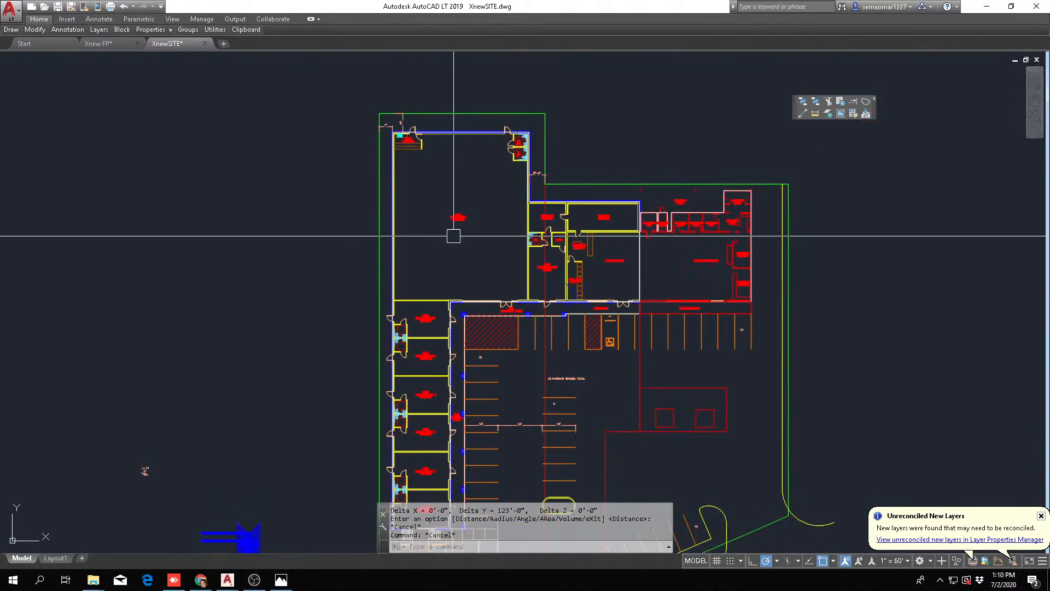
scroll(449, 230, "up", 4)
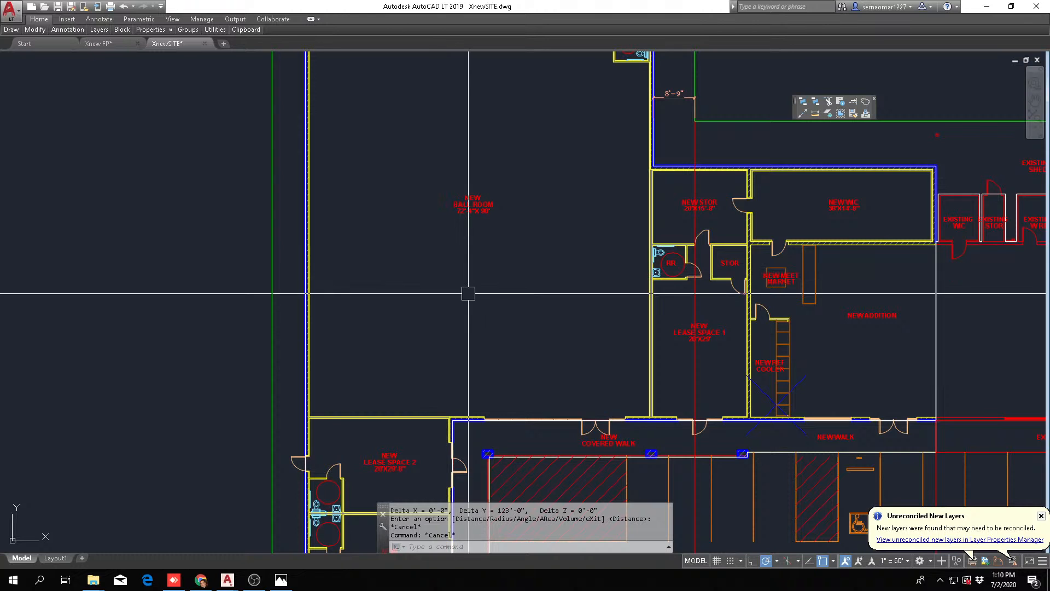
scroll(462, 302, "down", 4)
scroll(462, 302, "up", 5)
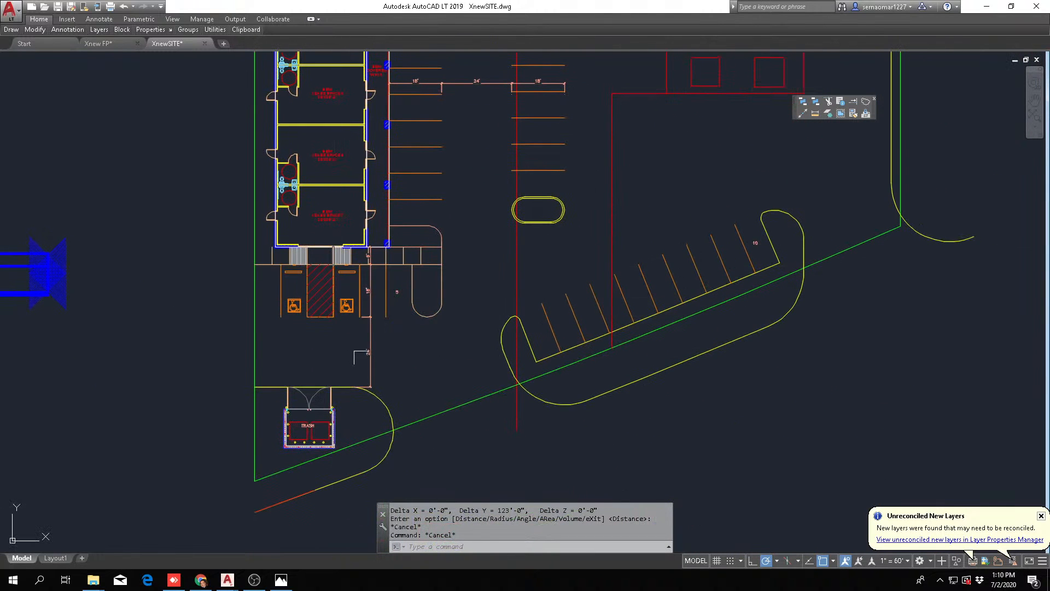
scroll(430, 400, "down", 3)
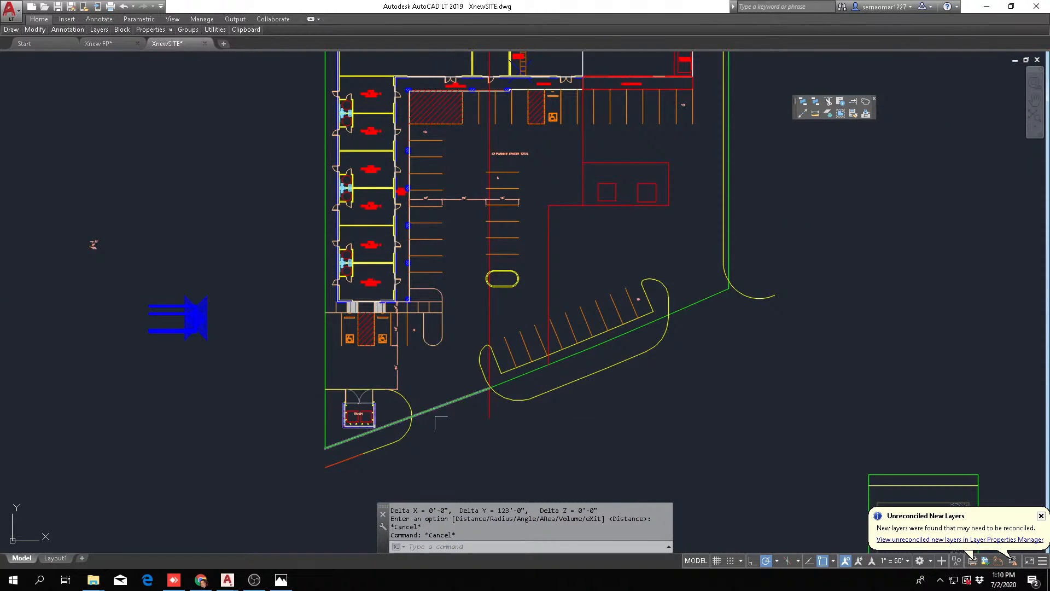
scroll(400, 363, "up", 5)
scroll(355, 374, "down", 2)
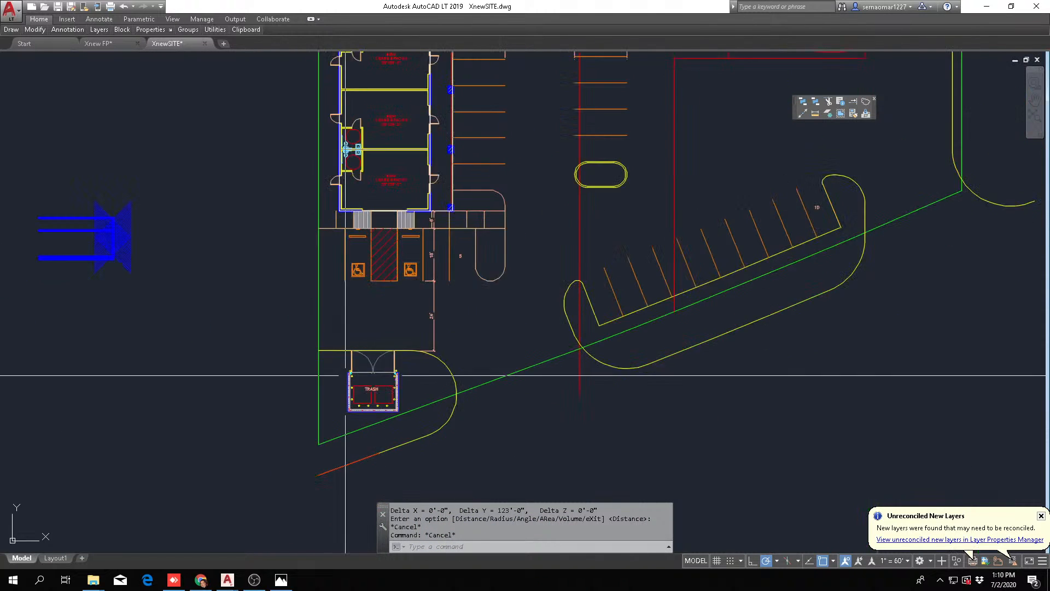
Examine the strip between the existing building's kitchen side and the adjacent property line
middle_click_drag(458, 369, 316, 428)
middle_click_drag(548, 131, 478, 211)
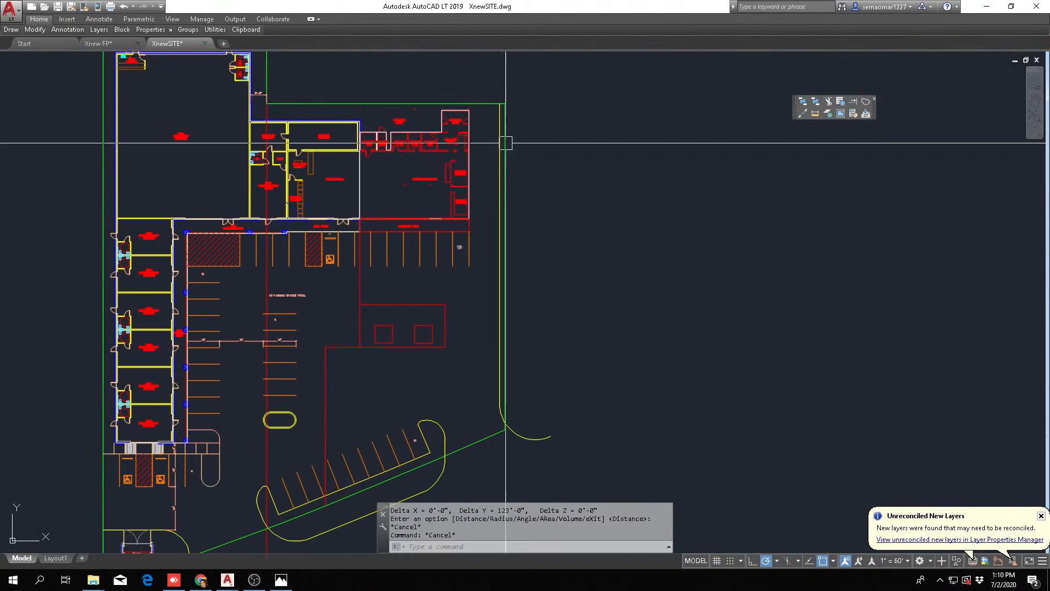
scroll(500, 136, "up", 6)
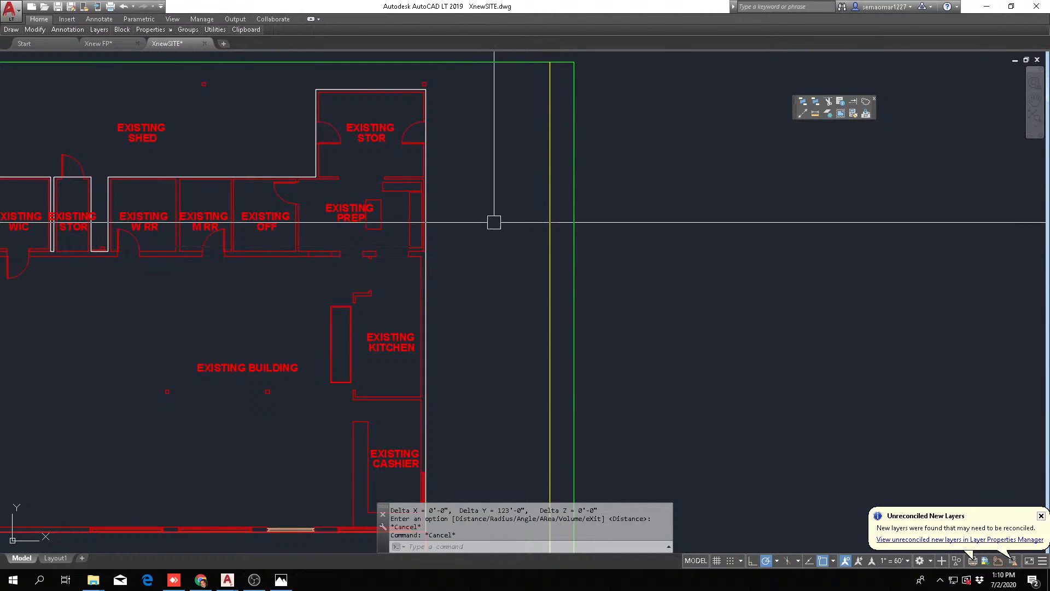
scroll(471, 131, "down", 4)
scroll(443, 135, "up", 4)
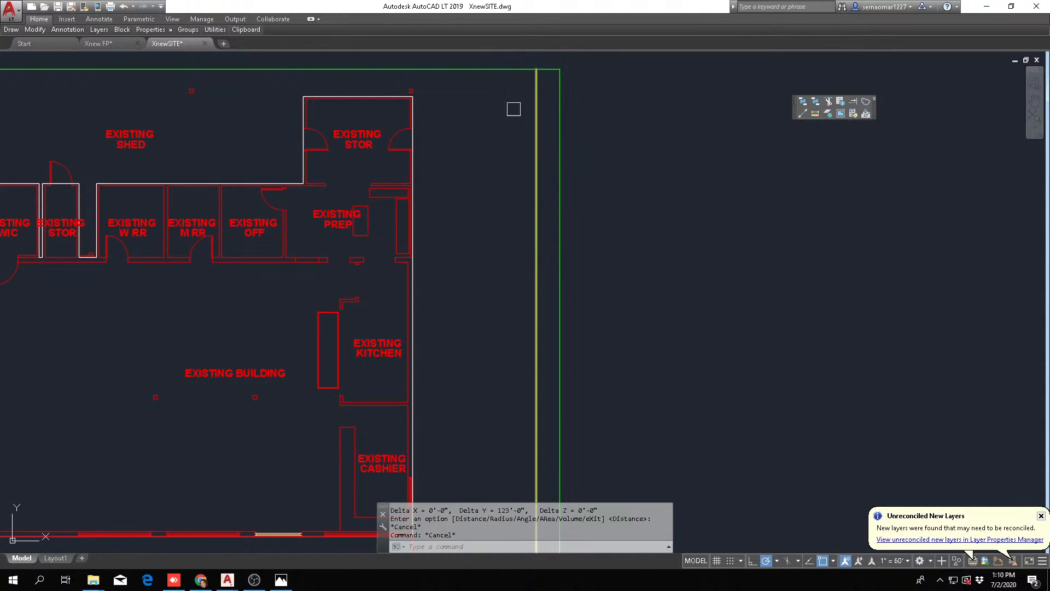
Move the trash enclosure horizontally across the property line into the empty area beside the site
scroll(520, 126, "down", 5)
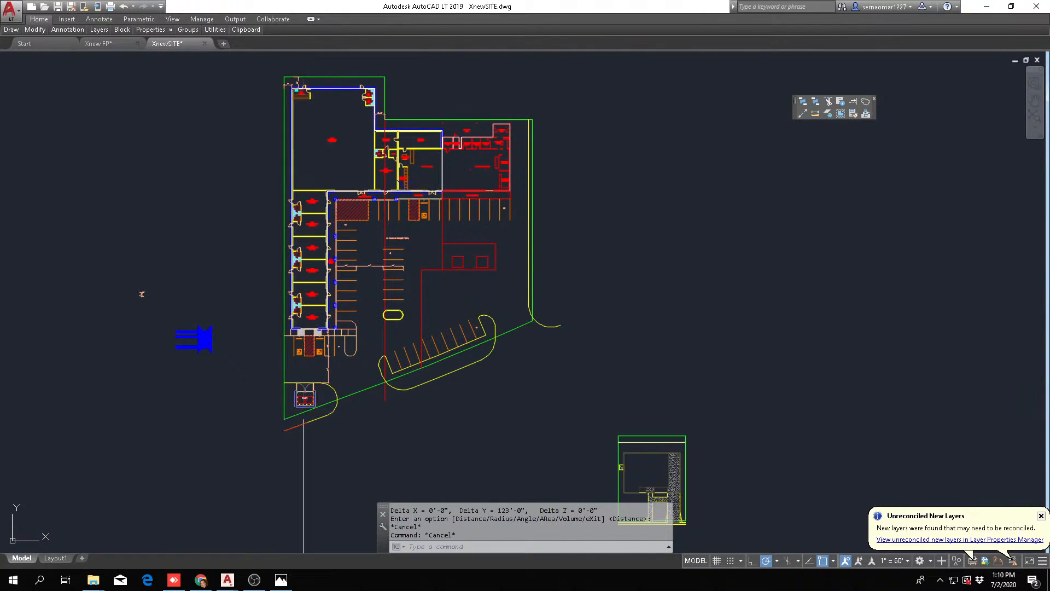
scroll(295, 411, "up", 6)
type("m")
key("Return")
scroll(274, 411, "up", 2)
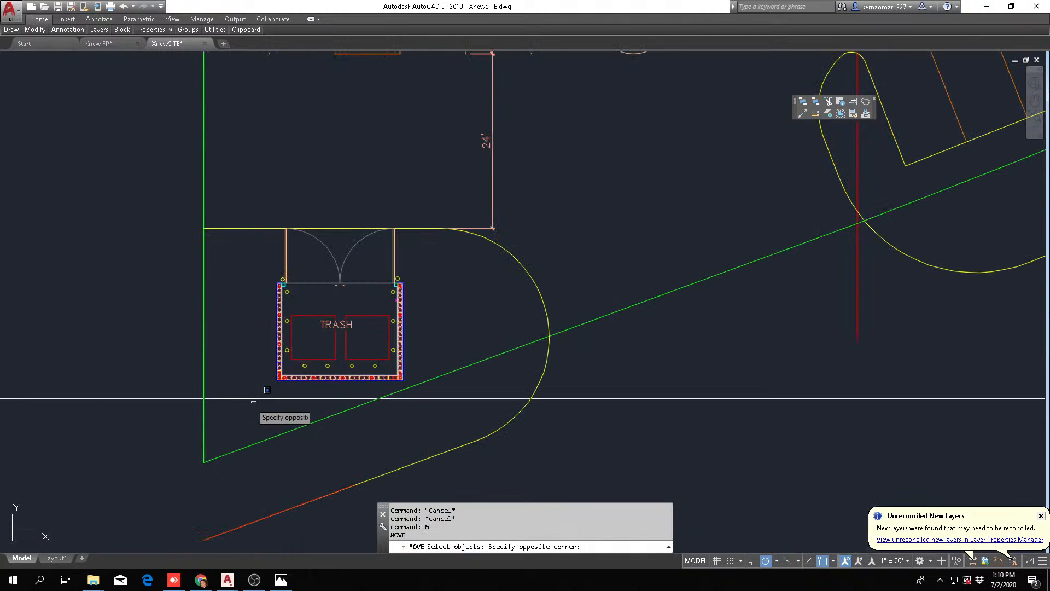
left_click(252, 402)
left_click(439, 199)
scroll(348, 322, "down", 6)
key("Return")
left_click(323, 321)
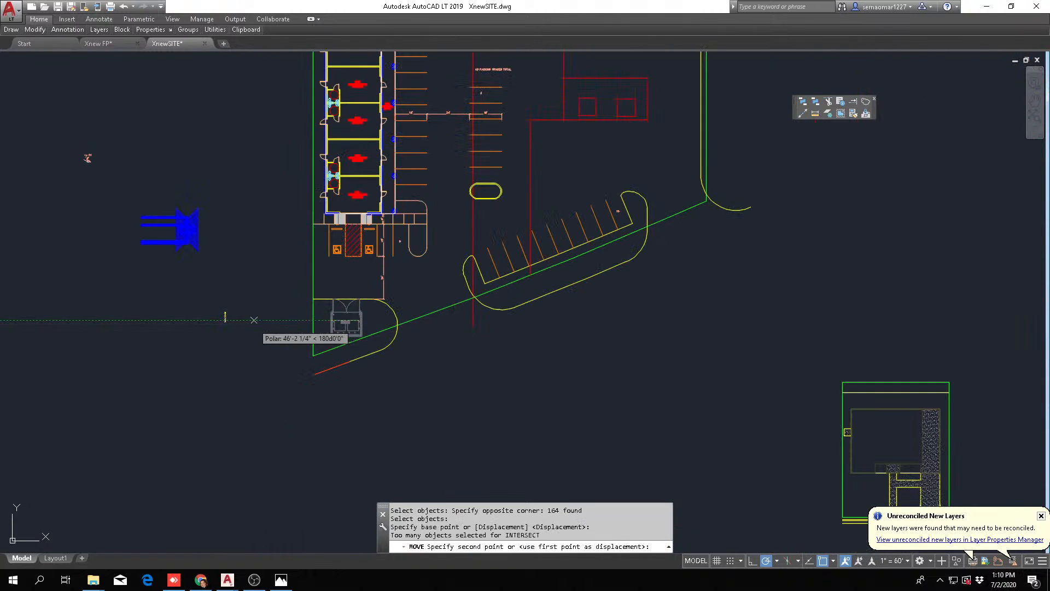
left_click(218, 321)
key("Escape")
Examine the overall site layout with the trash enclosure set aside, including the property lines and existing building
scroll(289, 326, "down", 5)
middle_click_drag(329, 274, 287, 332)
scroll(439, 235, "up", 5)
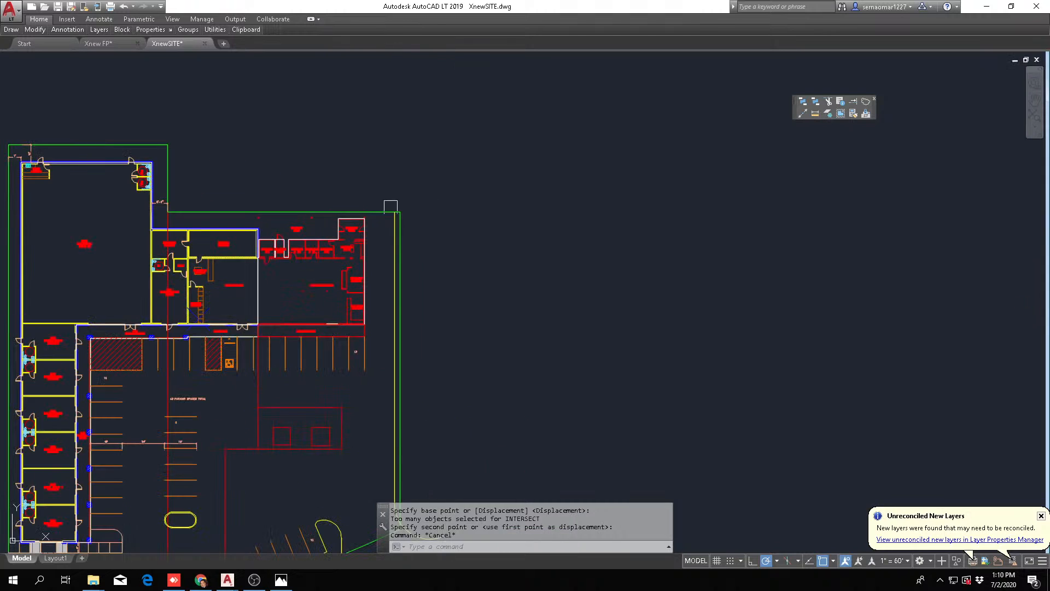
scroll(373, 245, "down", 5)
scroll(250, 253, "up", 4)
middle_click_drag(269, 270, 354, 298)
middle_click_drag(345, 342, 549, 445)
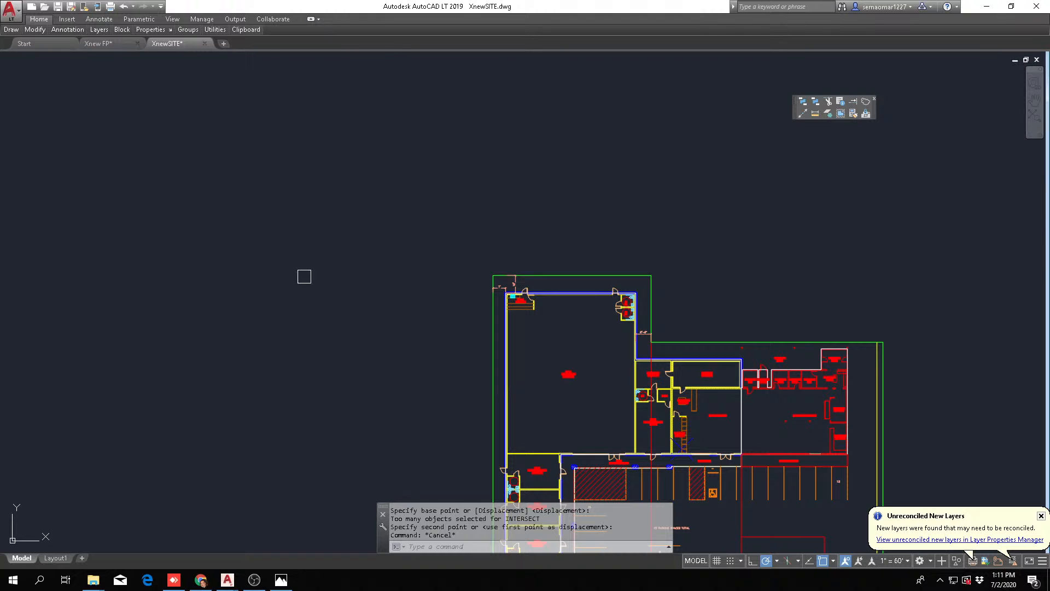
scroll(365, 166, "down", 2)
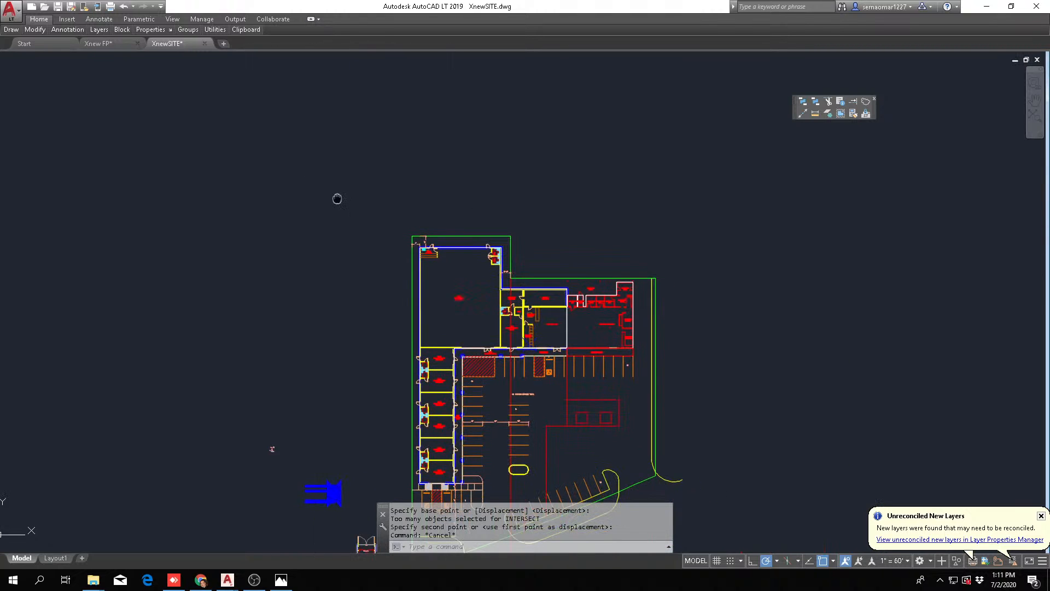
middle_click_drag(575, 313, 469, 316)
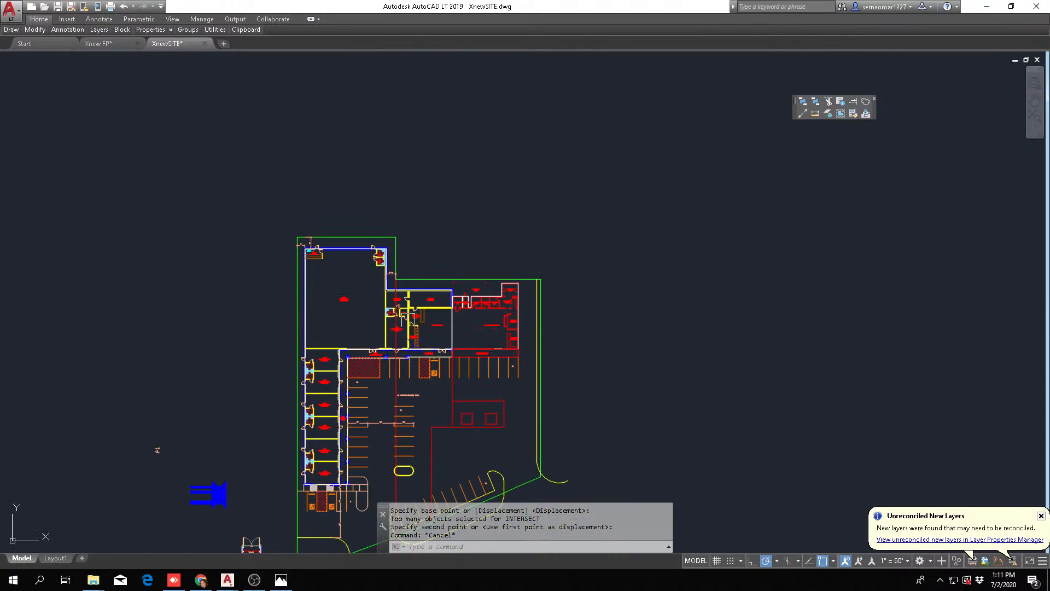
Examine the ball room, lease space 1, the new addition and the offsets from the ball room walls to the property line
scroll(328, 313, "up", 6)
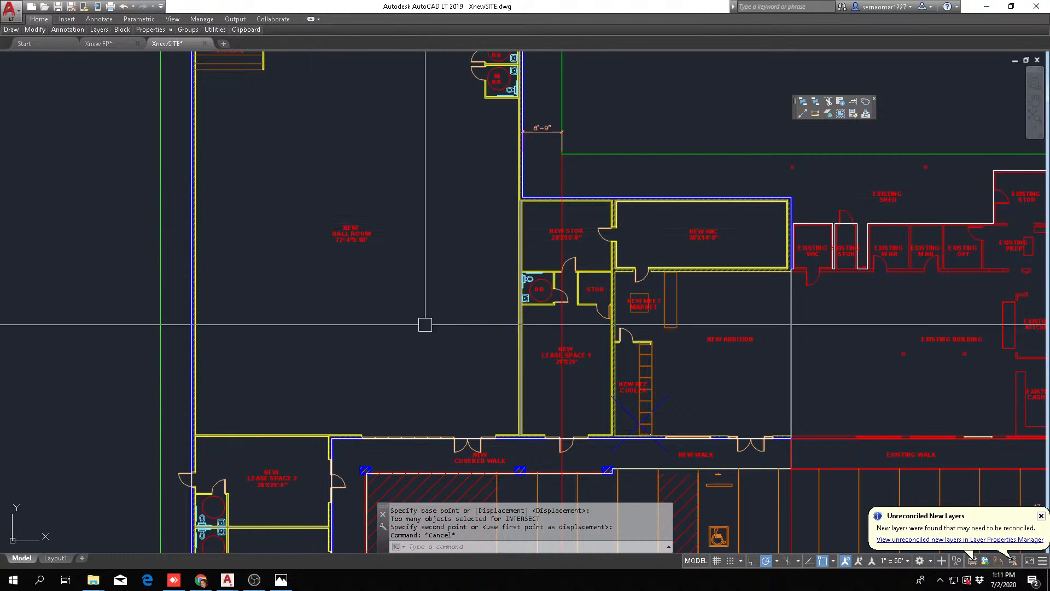
scroll(432, 332, "up", 3)
scroll(429, 334, "down", 3)
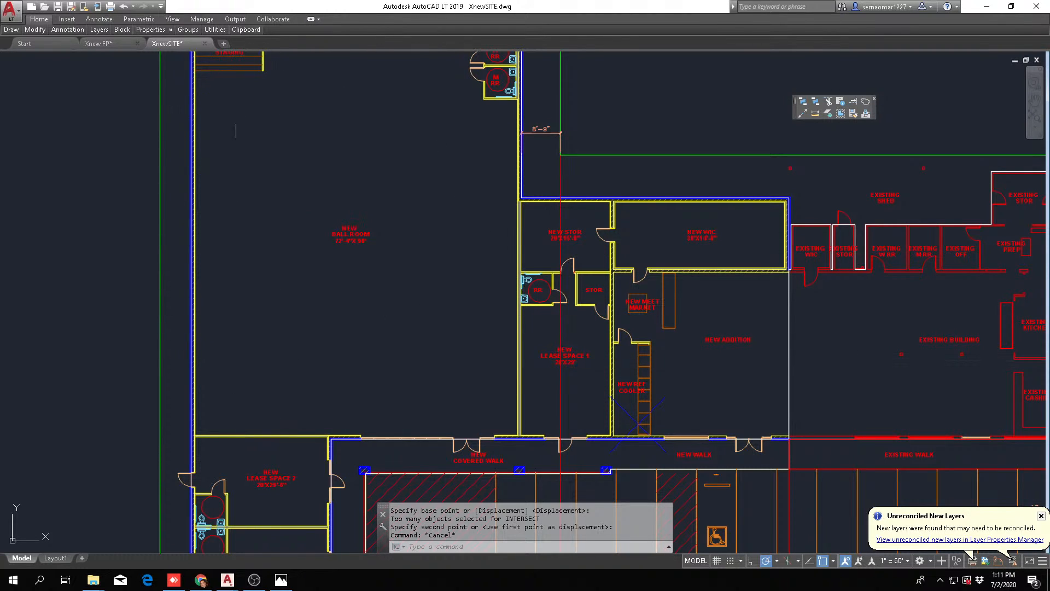
scroll(379, 264, "down", 2)
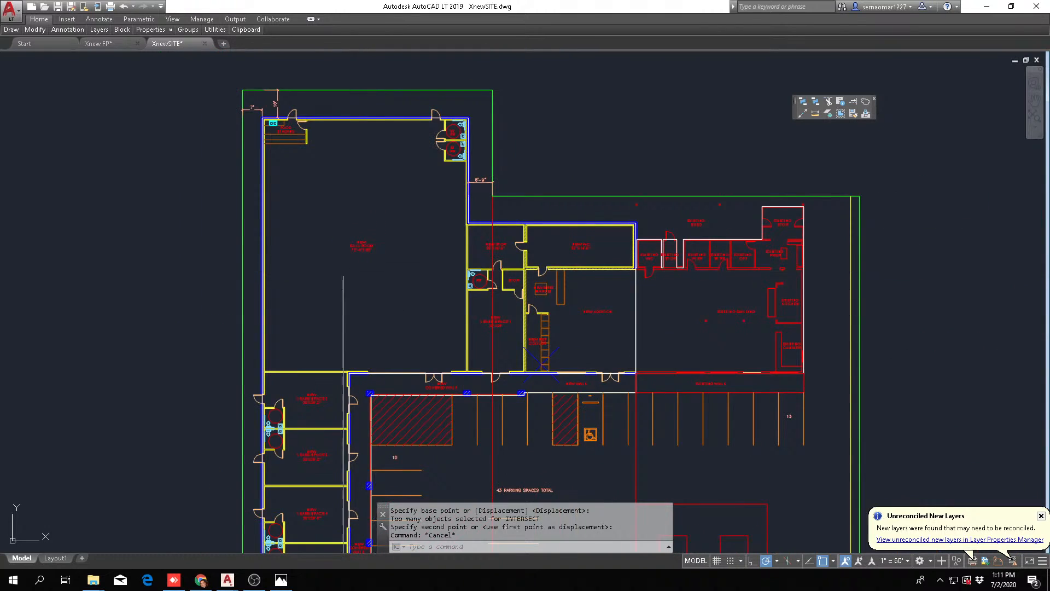
scroll(278, 192, "up", 4)
scroll(431, 217, "down", 2)
middle_click_drag(477, 206, 395, 276)
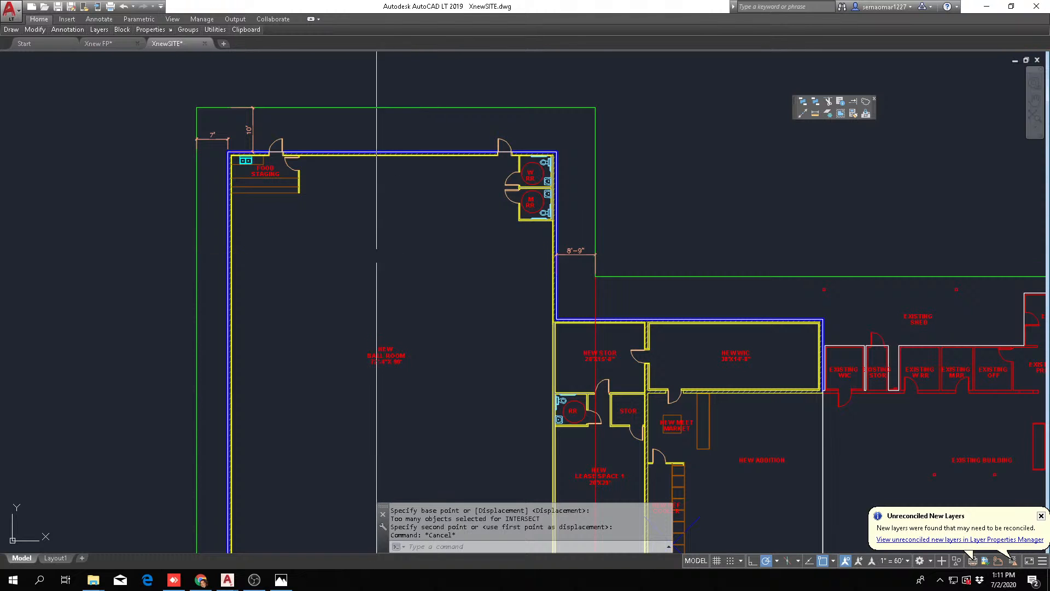
Move the accessible parking, ramps, sidewalk and end island below lease space 7 to the empty area outside the property line
scroll(361, 252, "down", 4)
mouse_move(404, 446)
middle_mouse_down()
mouse_move(490, 173)
mouse_move(490, 130)
middle_mouse_up()
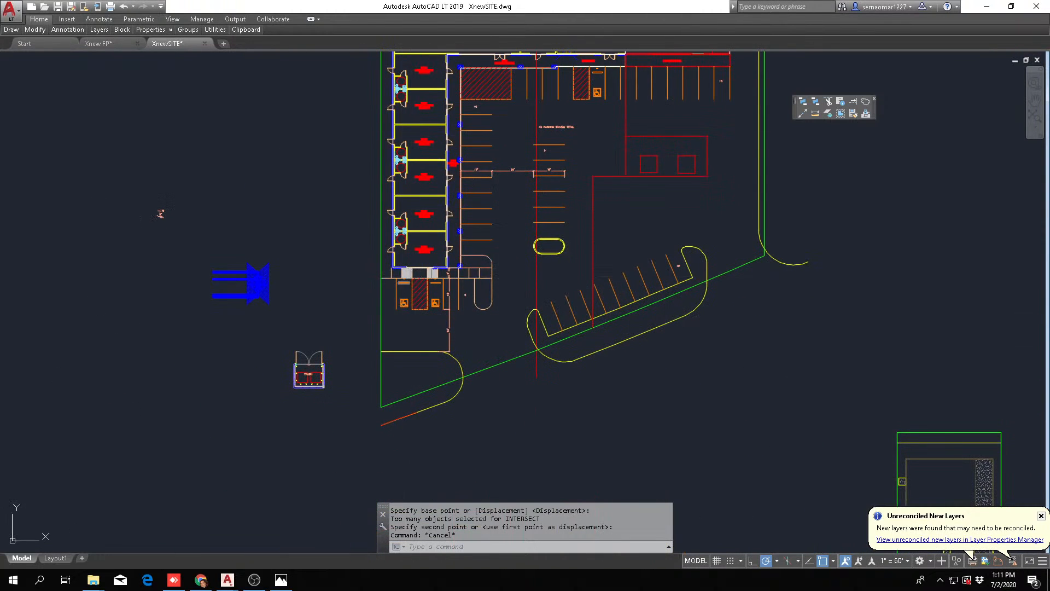
scroll(419, 326, "up", 6)
key("Escape")
key("Escape")
type("m")
key("Return")
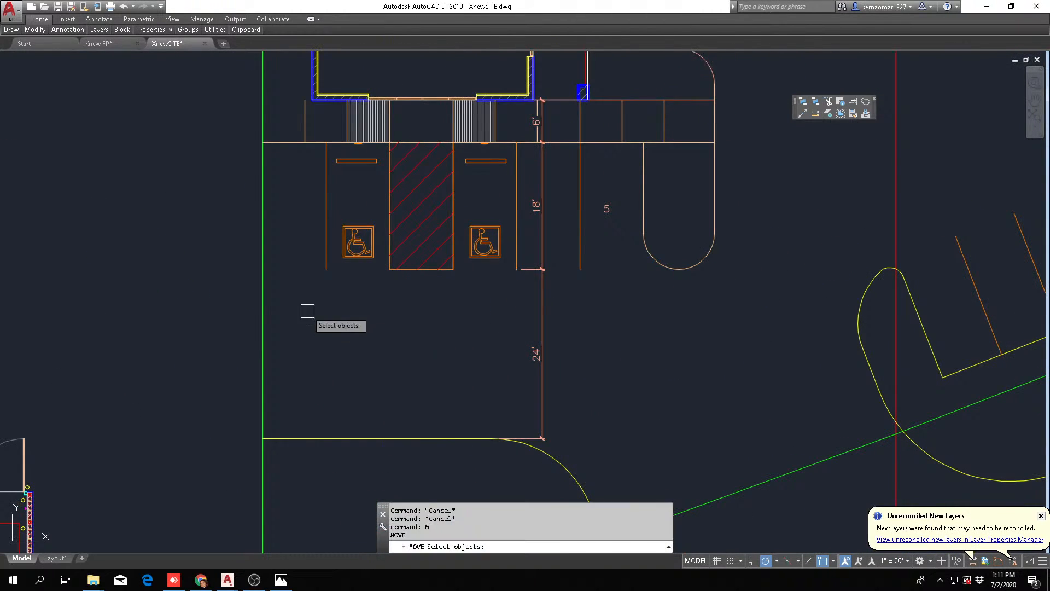
left_click(188, 340)
left_click(767, 95)
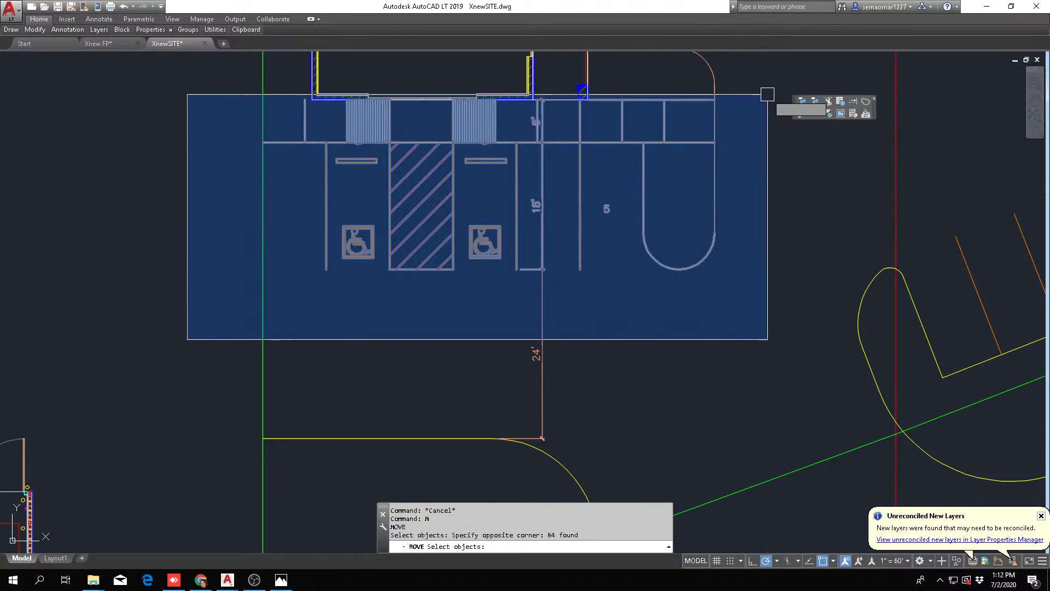
scroll(550, 182, "down", 6)
key("Return")
left_click(579, 176)
scroll(335, 113, "up", 2)
scroll(335, 113, "up", 1)
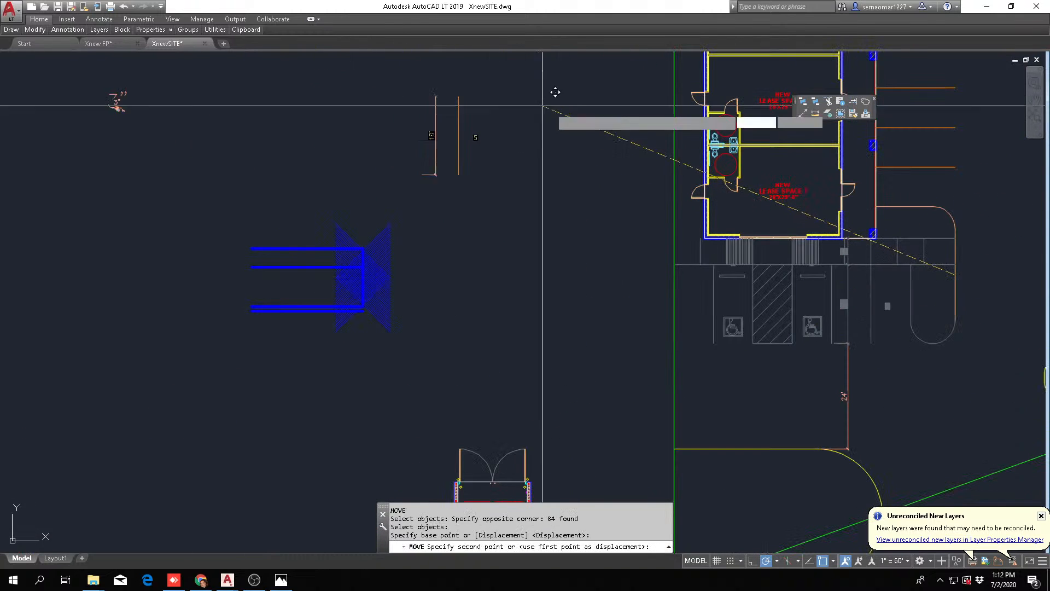
left_click(541, 105)
scroll(494, 127, "down", 2)
scroll(494, 244, "up", 1)
key("Escape")
Erase the 24' drive aisle dimension between the relocated accessible parking and the curb near the trash enclosure
type("e")
key("Return")
left_click(463, 205)
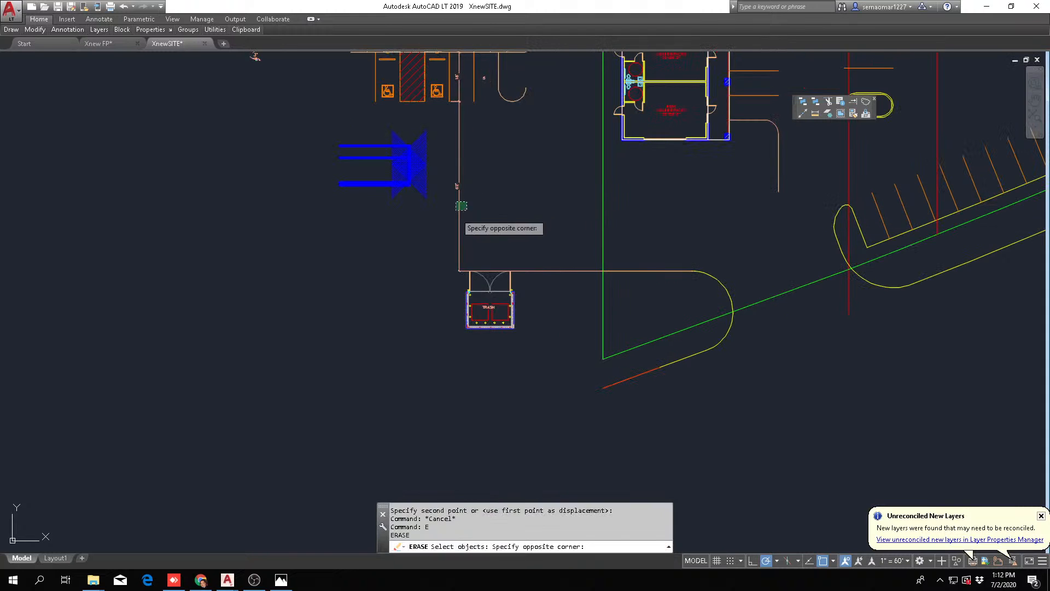
key("Return")
left_click(461, 233)
left_click(462, 239)
key("Return")
mouse_move(730, 249)
middle_mouse_down()
mouse_move(509, 300)
mouse_move(514, 360)
middle_mouse_up()
key("Escape")
Examine the end of the lease wing at lease space 7 and the cleared area between it and the curb
scroll(532, 217, "up", 2)
scroll(487, 277, "up", 4)
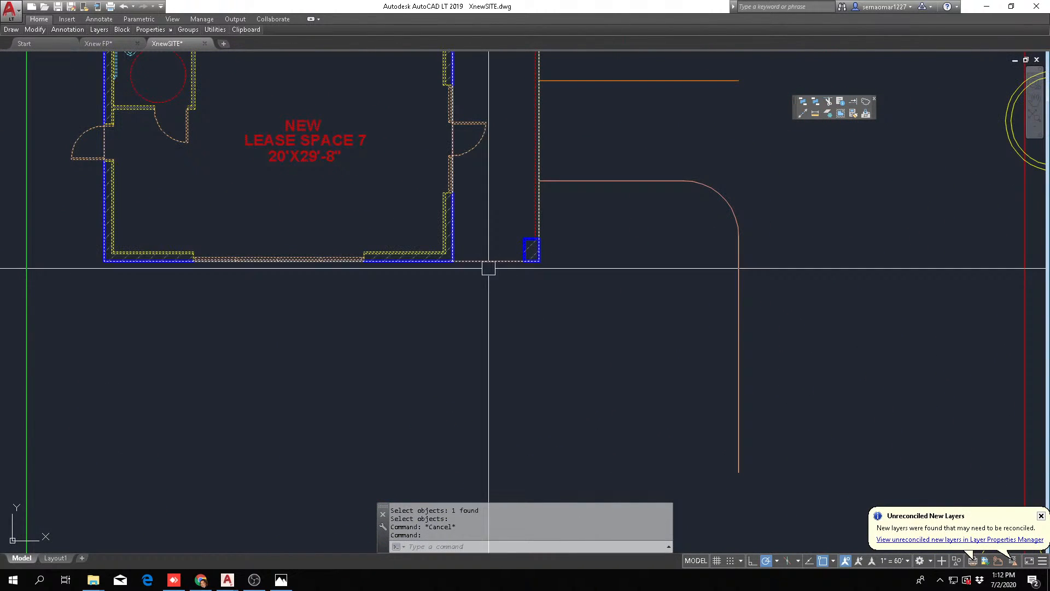
scroll(469, 305, "down", 2)
key("Escape")
key("Escape")
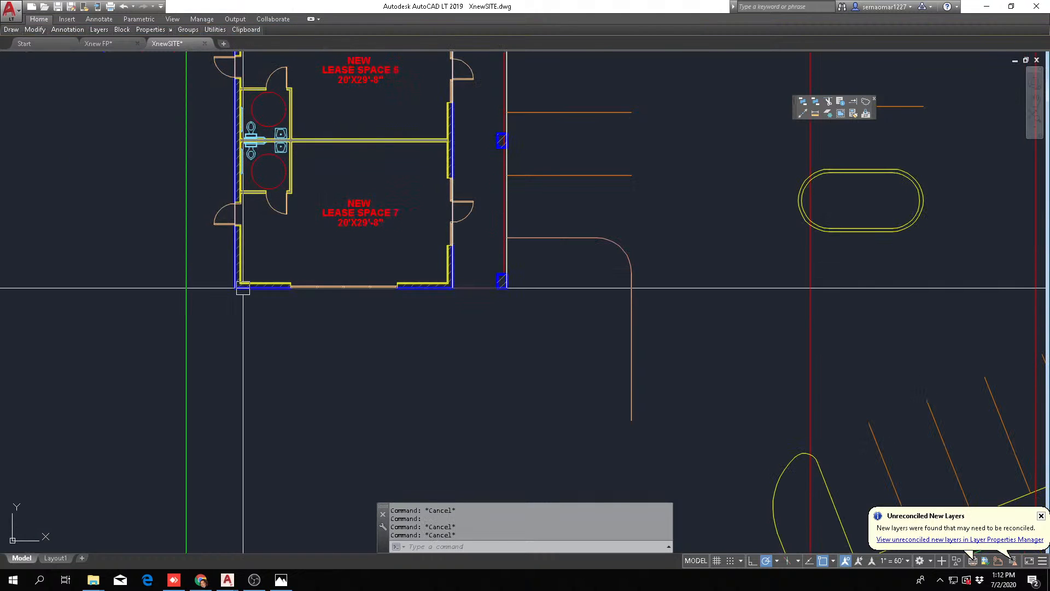
scroll(259, 287, "down", 2)
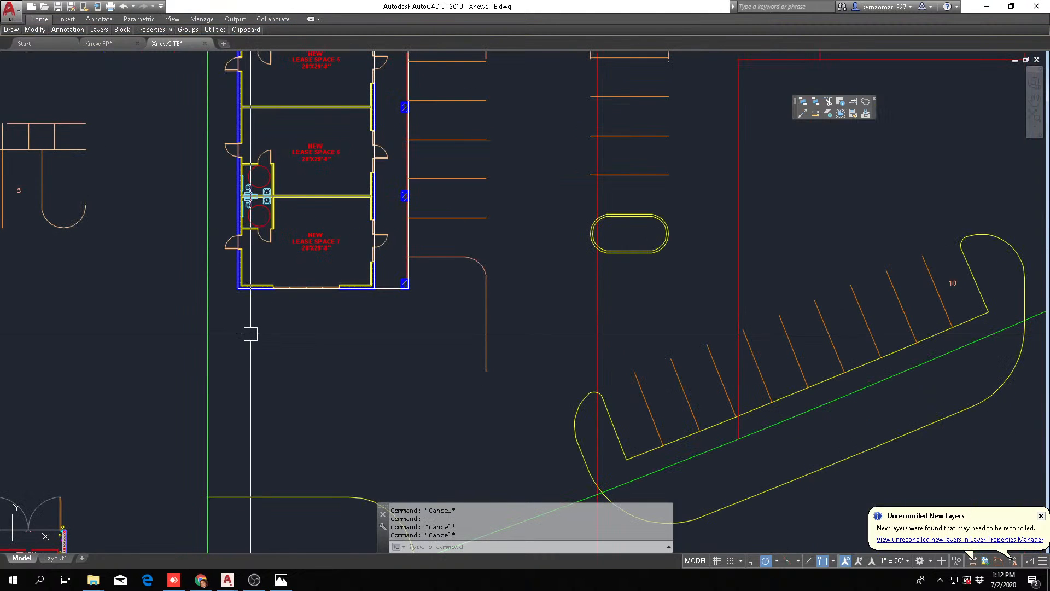
scroll(283, 258, "up", 2)
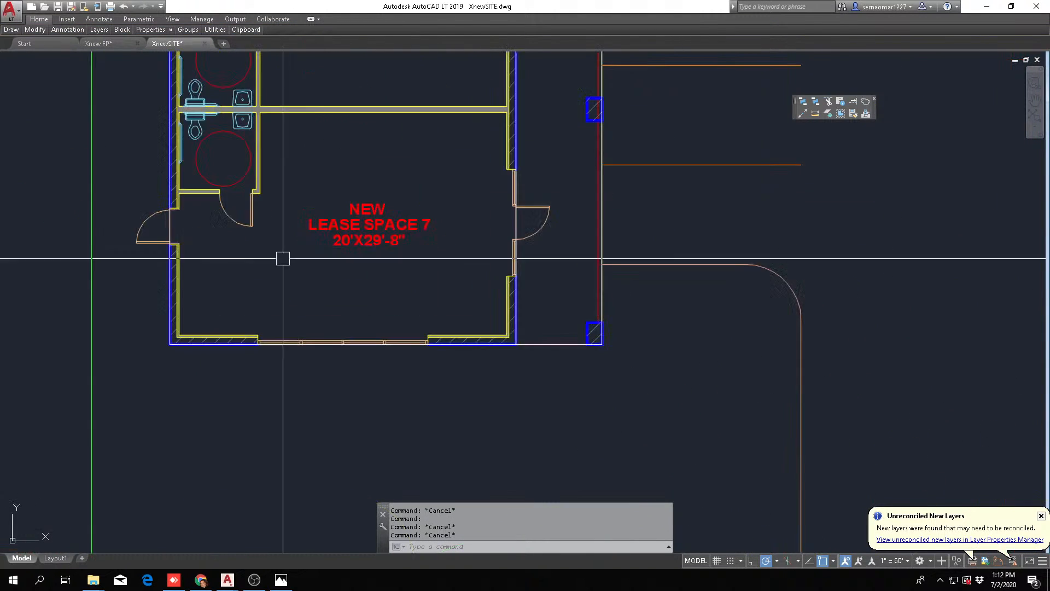
scroll(455, 393, "down", 3)
scroll(477, 323, "up", 1)
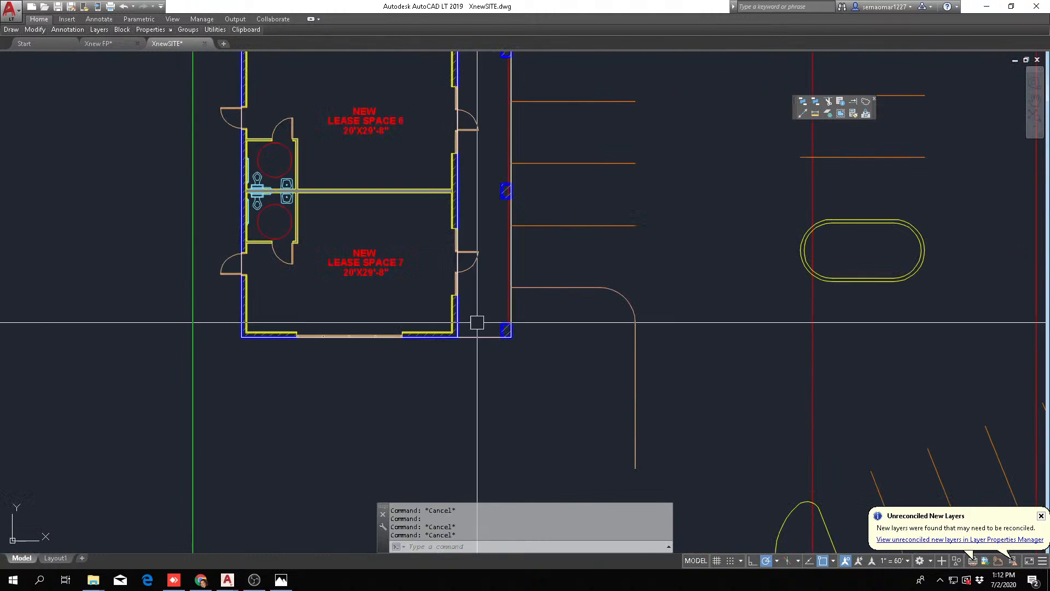
scroll(419, 293, "down", 2)
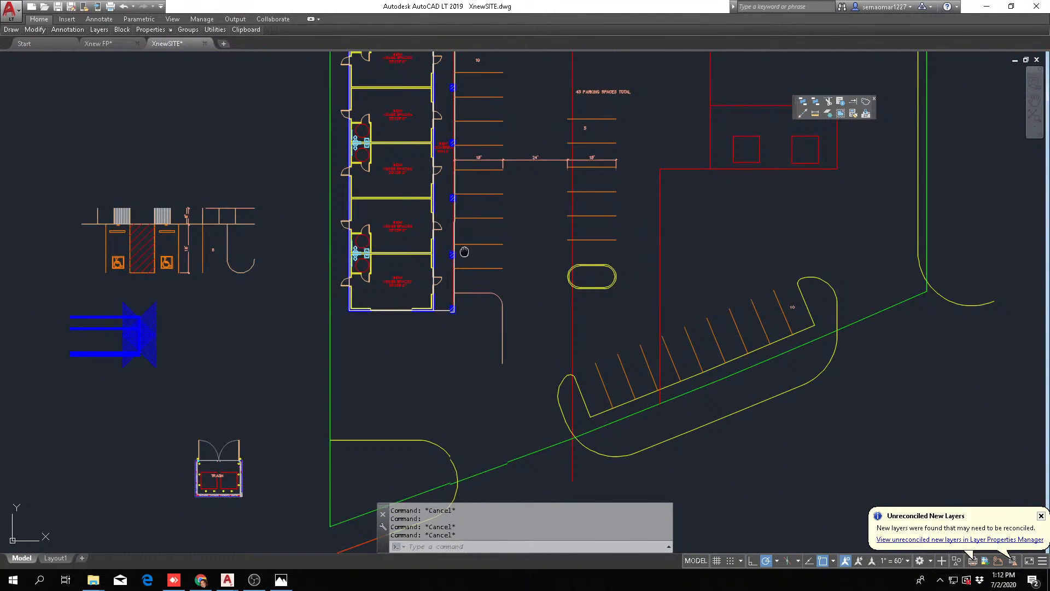
Examine the parking rows along the lease wing and existing building, and the overall site layout
middle_click_drag(464, 251, 307, 330)
middle_click_drag(281, 175, 233, 287)
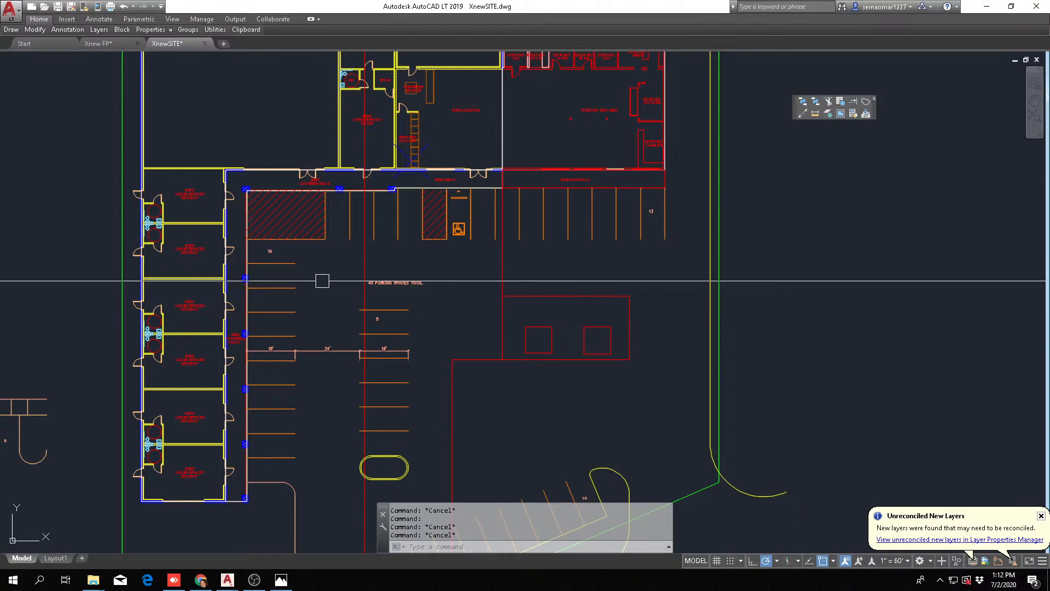
scroll(233, 282, "down", 4)
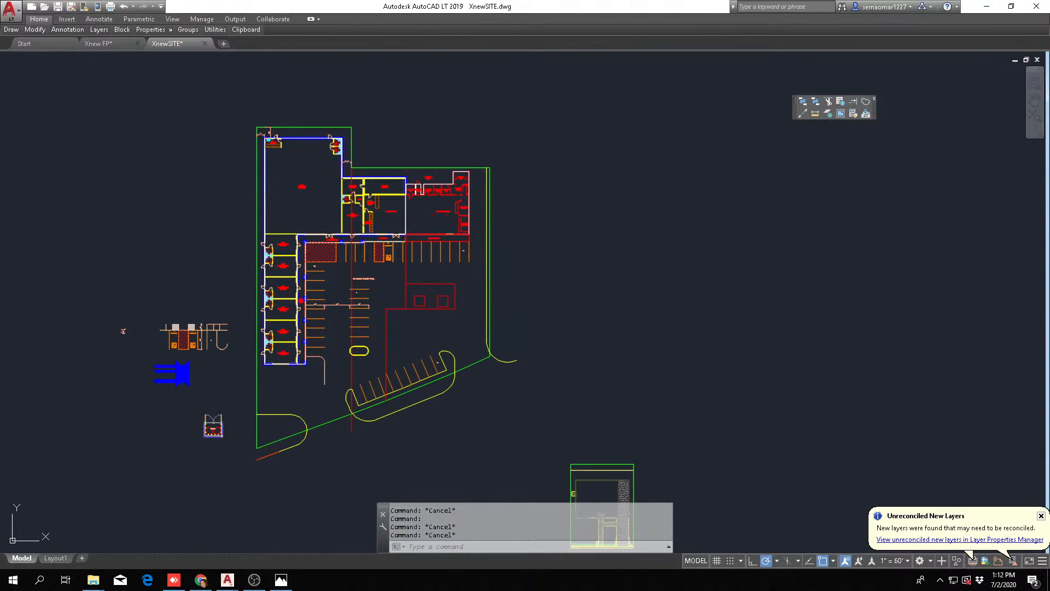
scroll(358, 213, "up", 2)
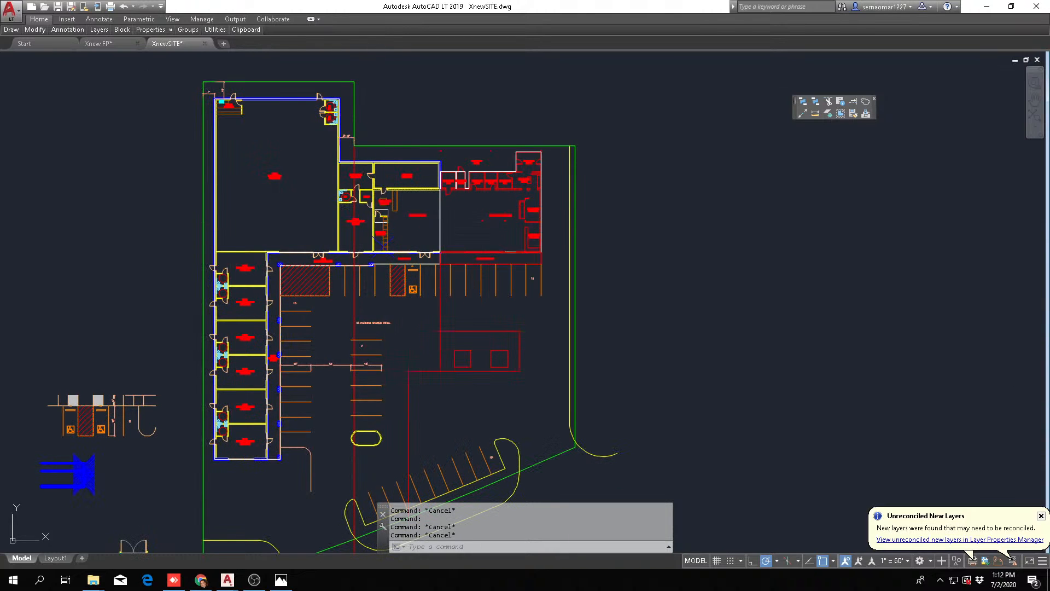
left_click(394, 219)
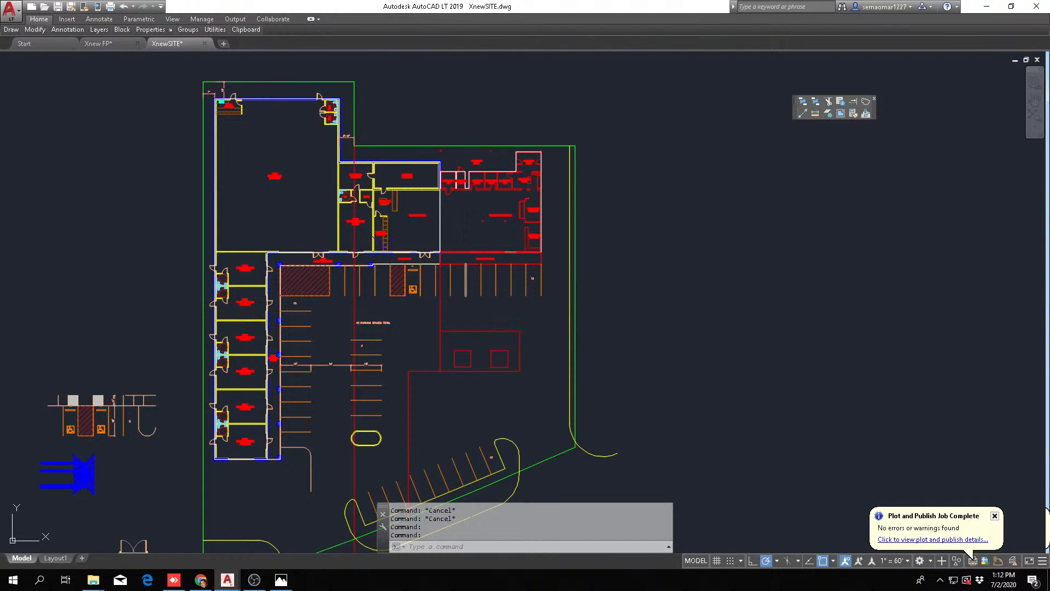
key("Escape")
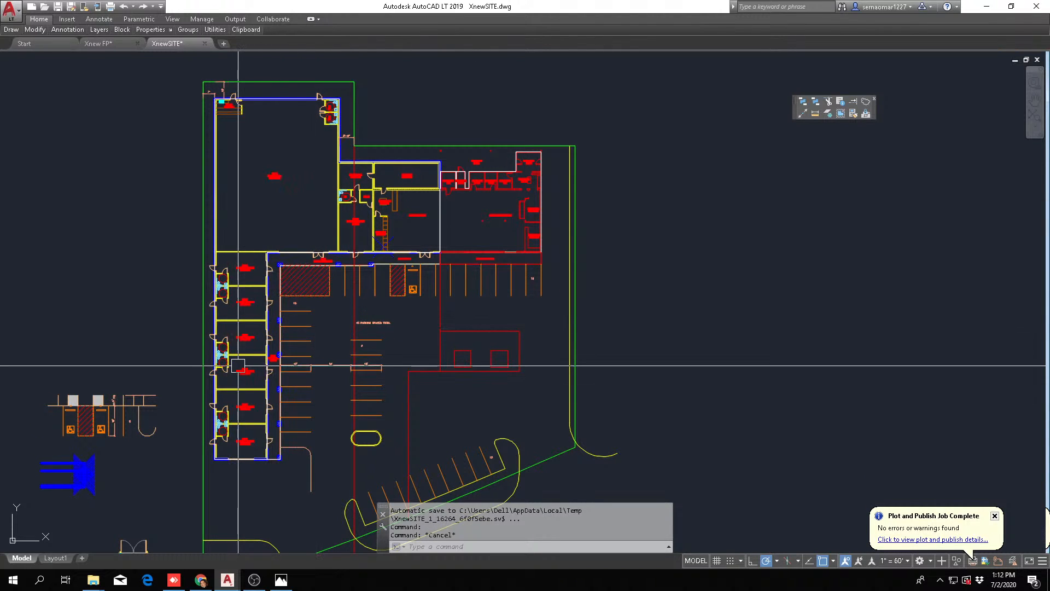
mouse_move(238, 365)
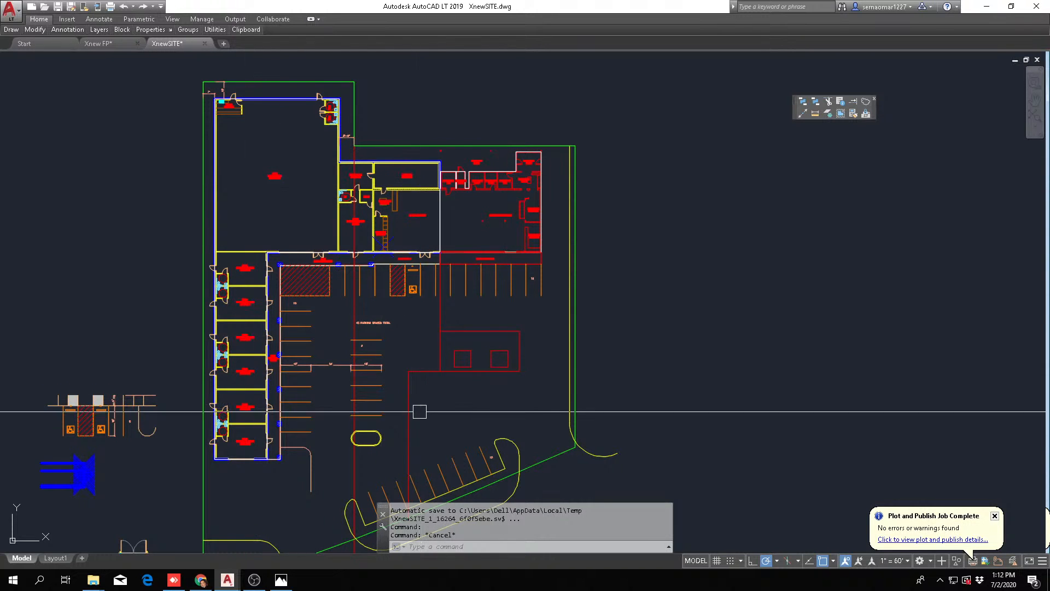
middle_click_drag(689, 316, 747, 230)
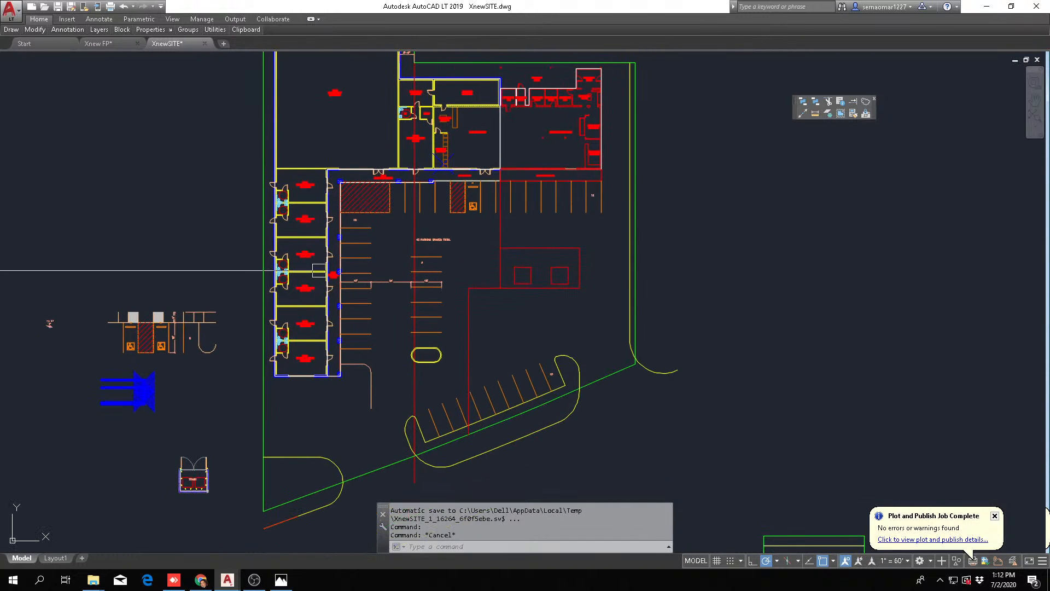
scroll(547, 284, "down", 2)
scroll(539, 235, "up", 4)
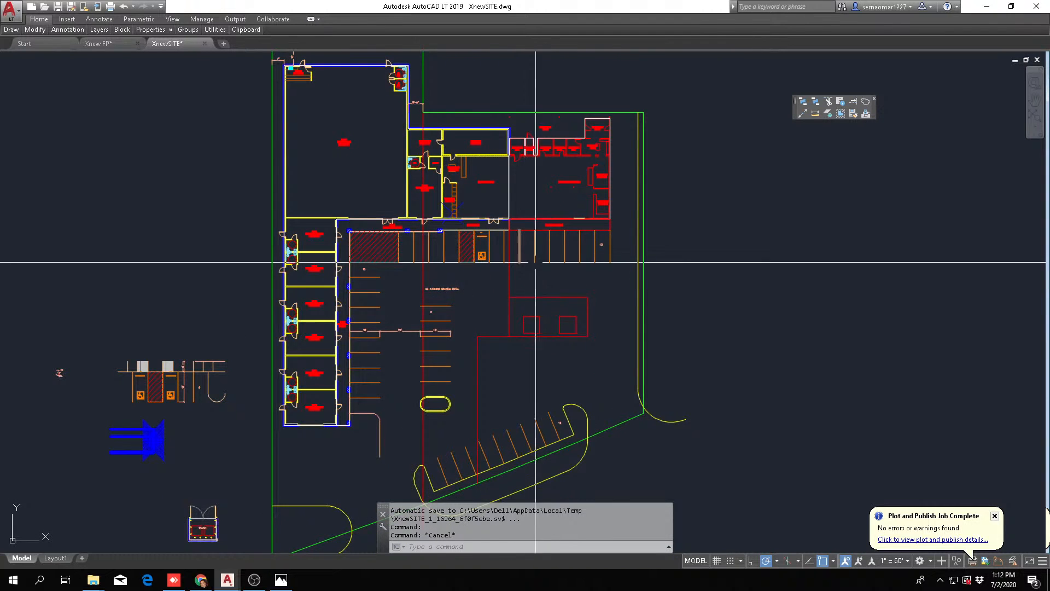
Switch to the Xnew FP drawing's model space and bring the end wall of lease space 7 into view
left_click(98, 44)
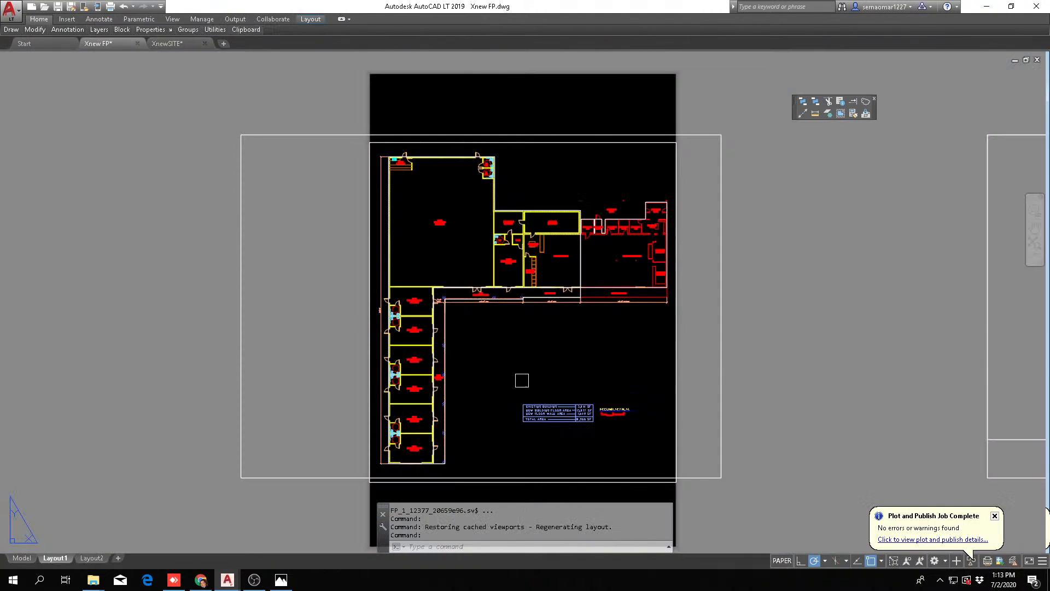
left_click(22, 558)
scroll(328, 339, "up", 5)
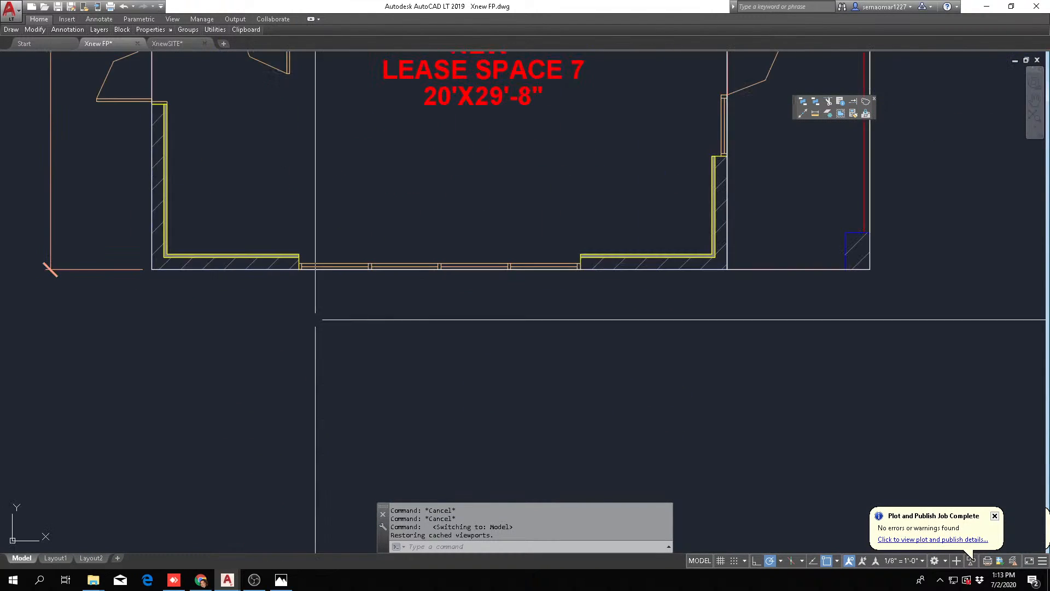
scroll(211, 395, "down", 4)
key("Escape")
Freeze the layer of the area outline that runs around the lease wing and its covered walk
left_click(414, 373)
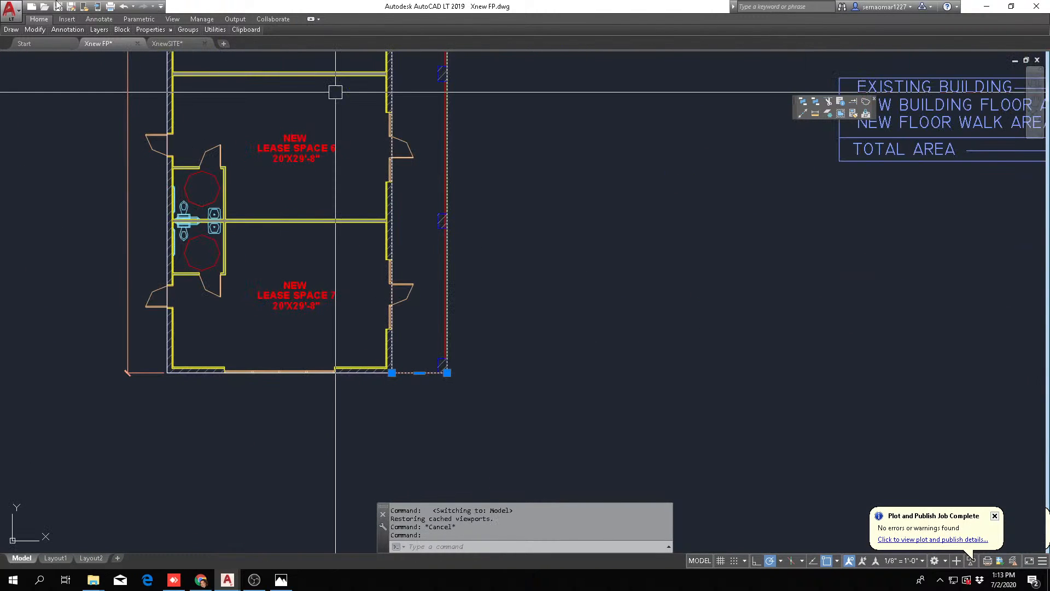
left_click(36, 30)
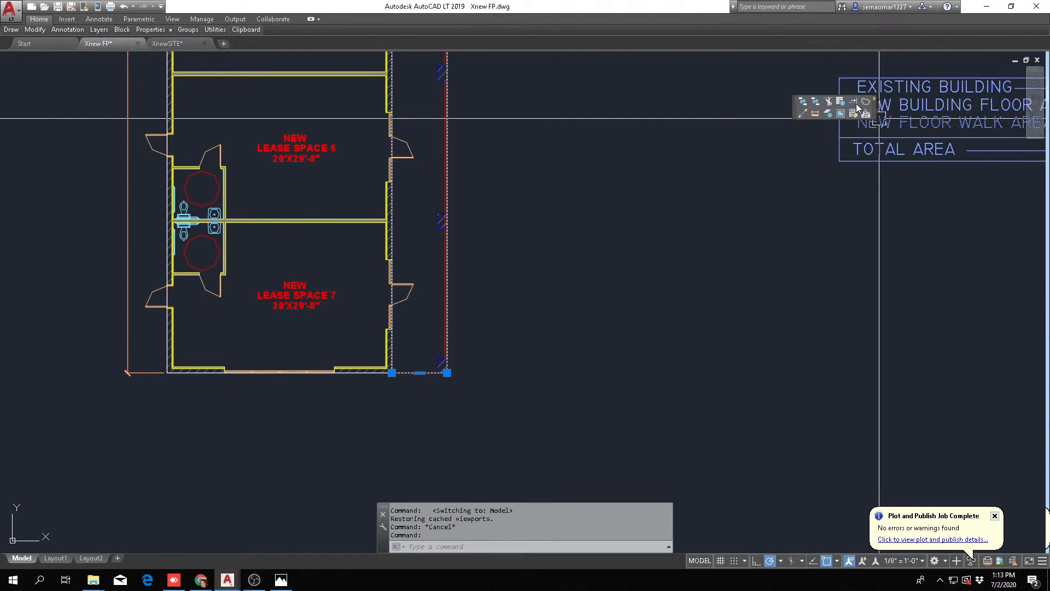
scroll(422, 381, "up", 2)
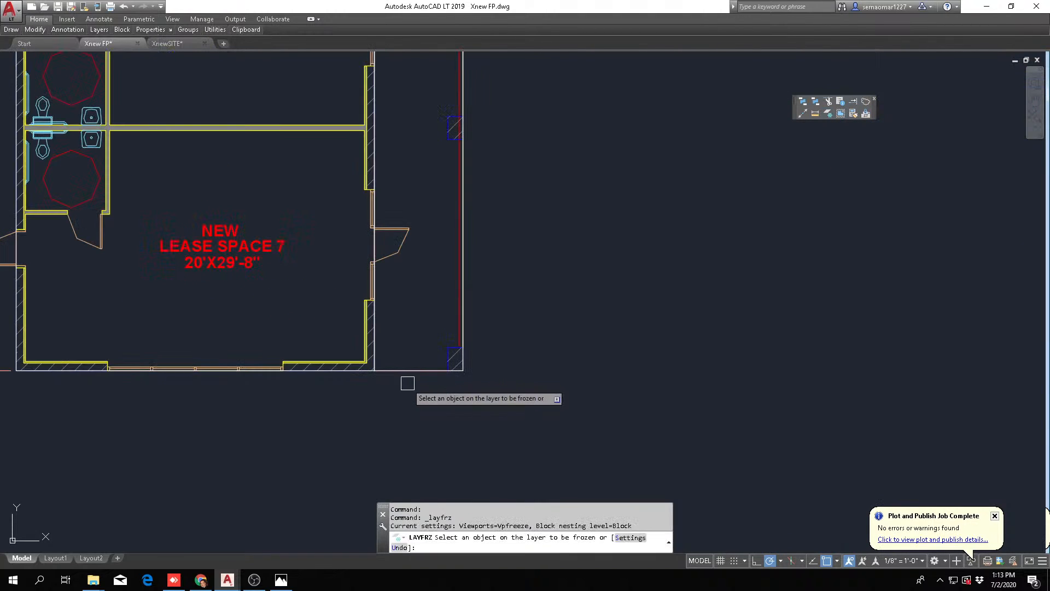
left_click(416, 374)
key("Escape")
scroll(450, 279, "down", 4)
scroll(294, 321, "up", 6)
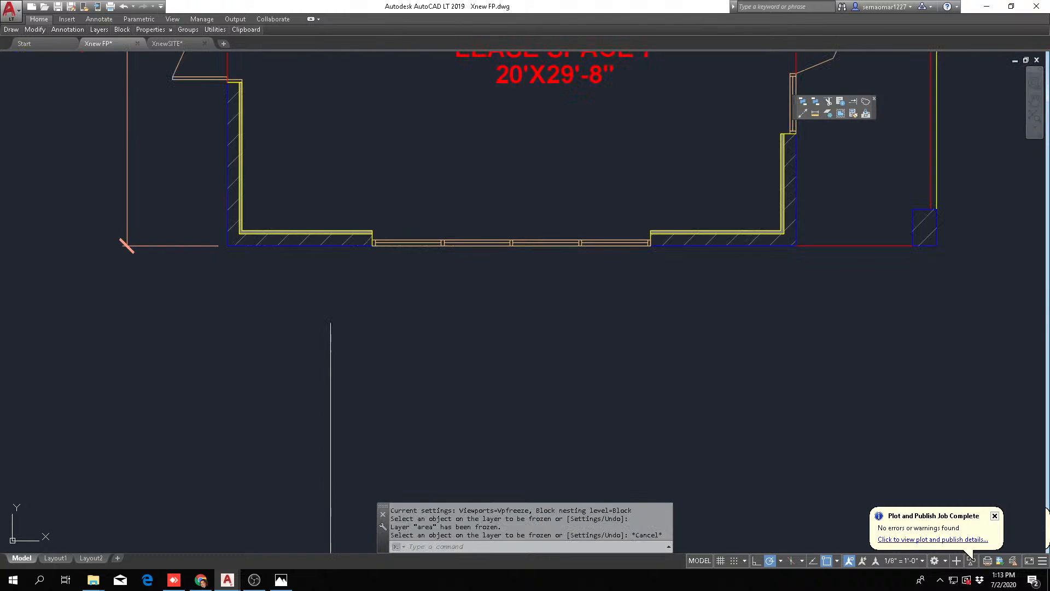
middle_click_drag(496, 285, 352, 387)
scroll(411, 372, "down", 2)
middle_click_drag(513, 326, 416, 399)
key("Escape")
key("Escape")
key("Escape")
key("Escape")
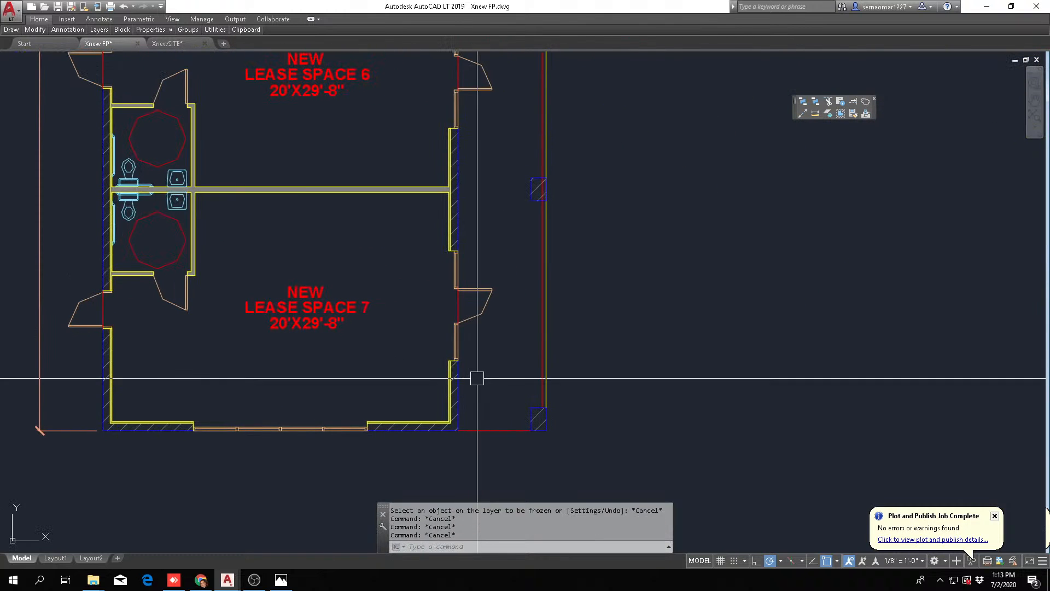
scroll(331, 398, "down", 2)
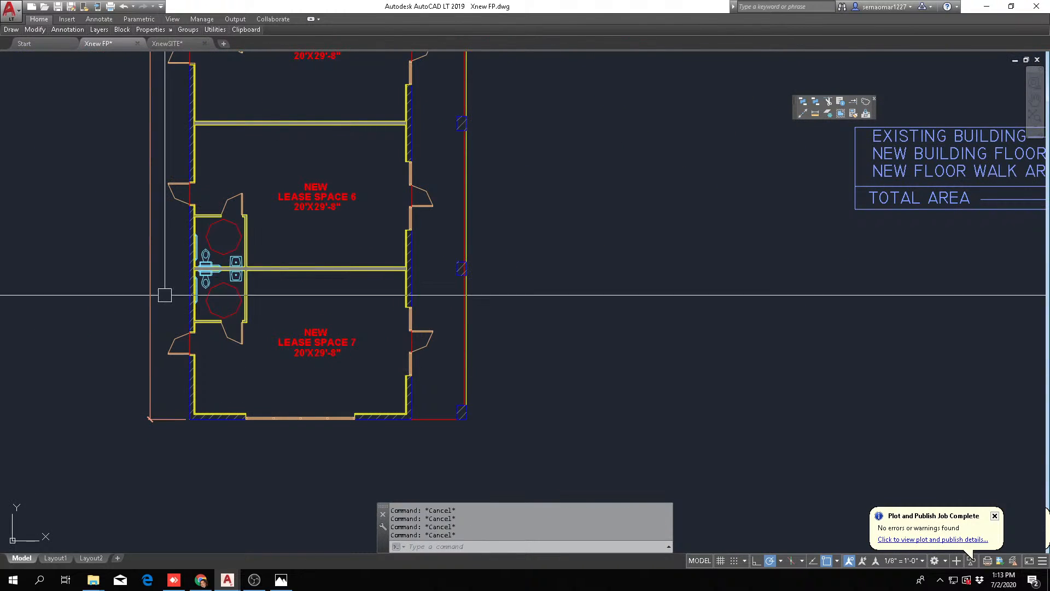
mouse_move(34, 30)
left_click(44, 56)
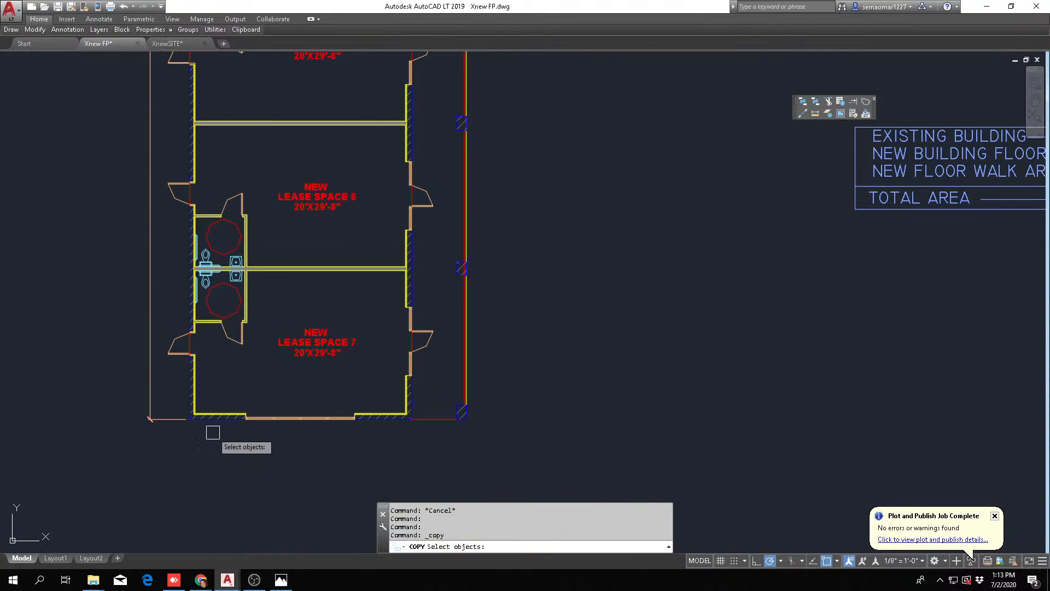
key("Escape")
key("Escape")
scroll(197, 439, "up", 2)
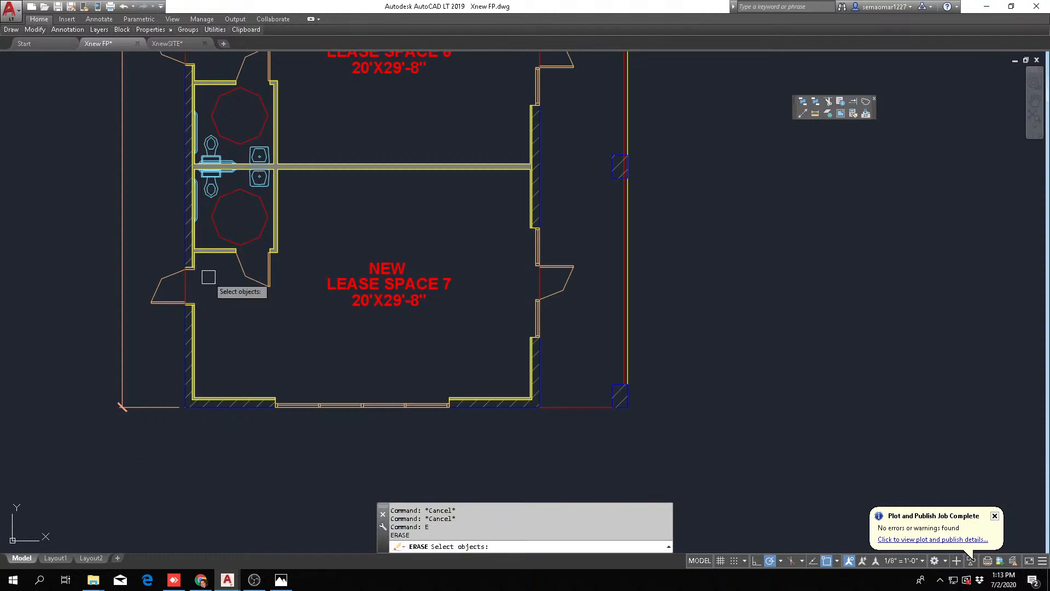
key("Escape")
Copy the end of the lease wing with lease spaces 6 and 7 to the empty area beside the rear doors
mouse_move(34, 31)
left_click(43, 56)
scroll(465, 383, "down", 4)
left_click(305, 443)
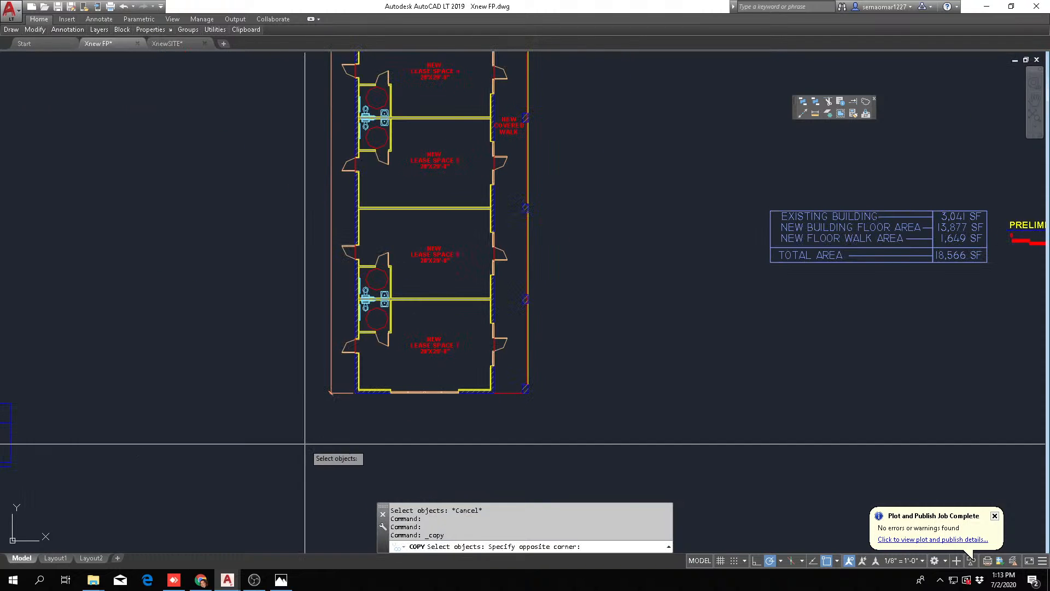
left_click(633, 234)
scroll(465, 358, "down", 5)
key("Return")
left_click(434, 356)
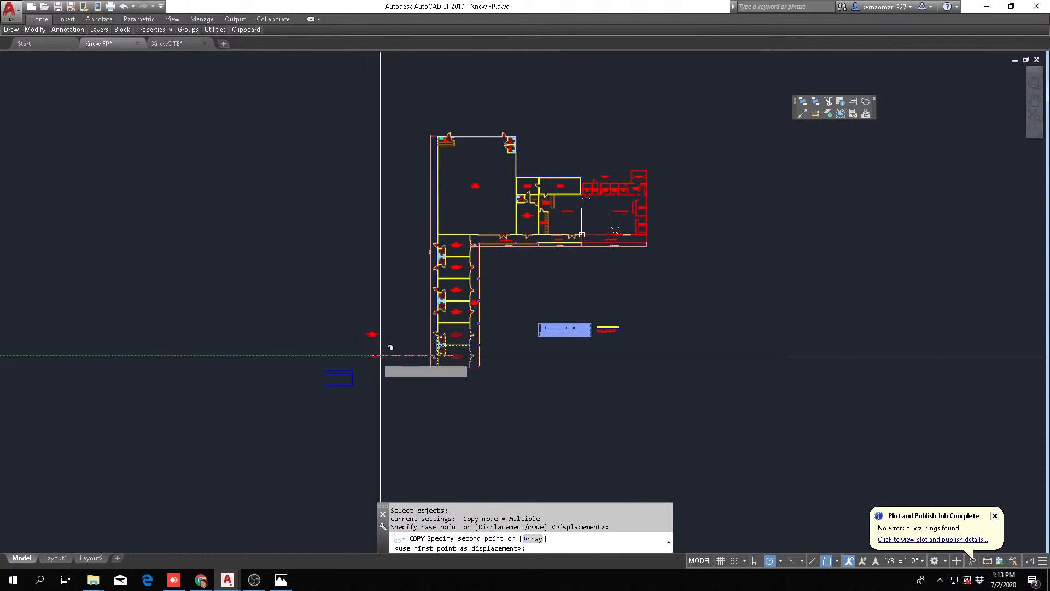
key("Escape")
scroll(428, 363, "up", 7)
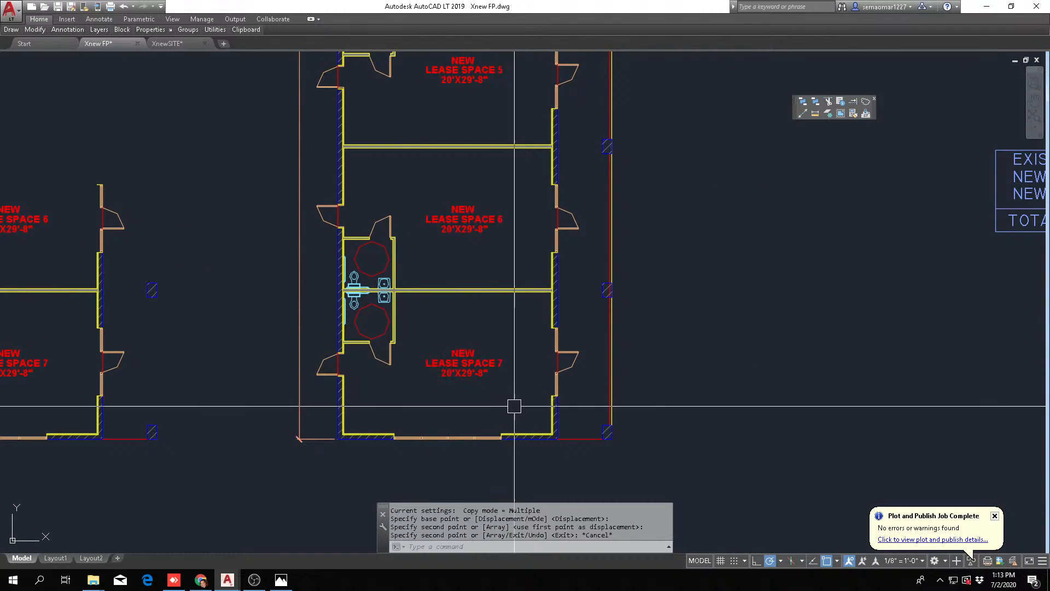
key("Escape")
key("Escape")
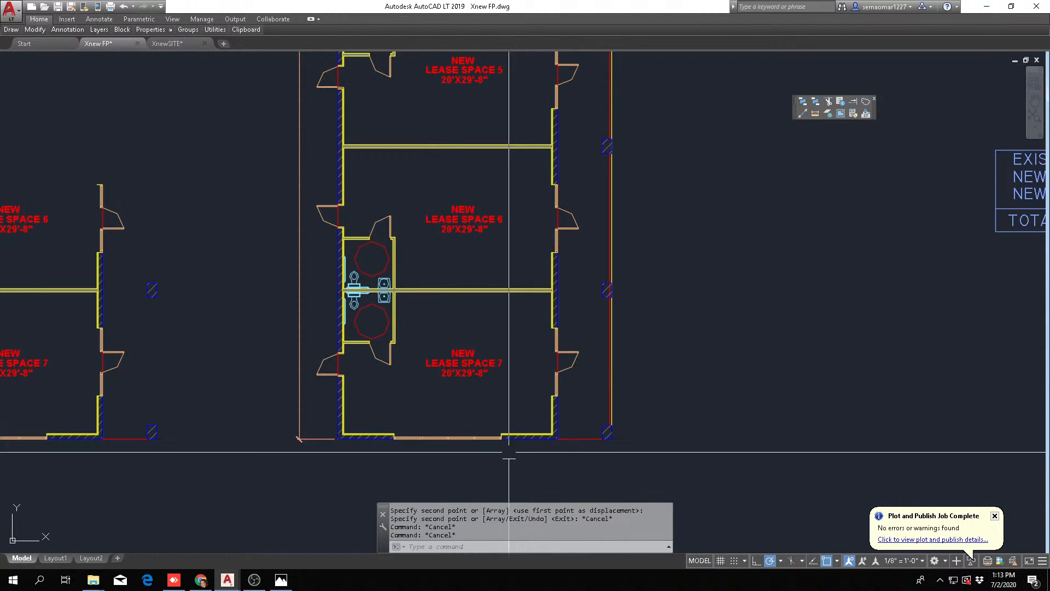
Erase the end wall lines and windows of lease space 7 together with the last covered walk column
key("Return")
key("Escape")
type("e")
key("Return")
left_click(304, 462)
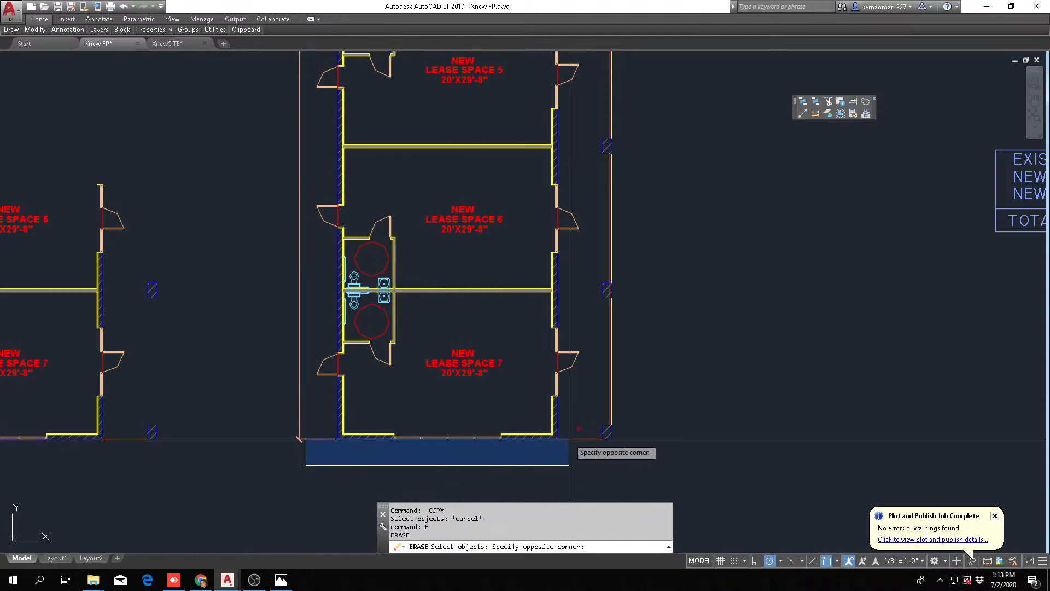
left_click(659, 417)
key("Escape")
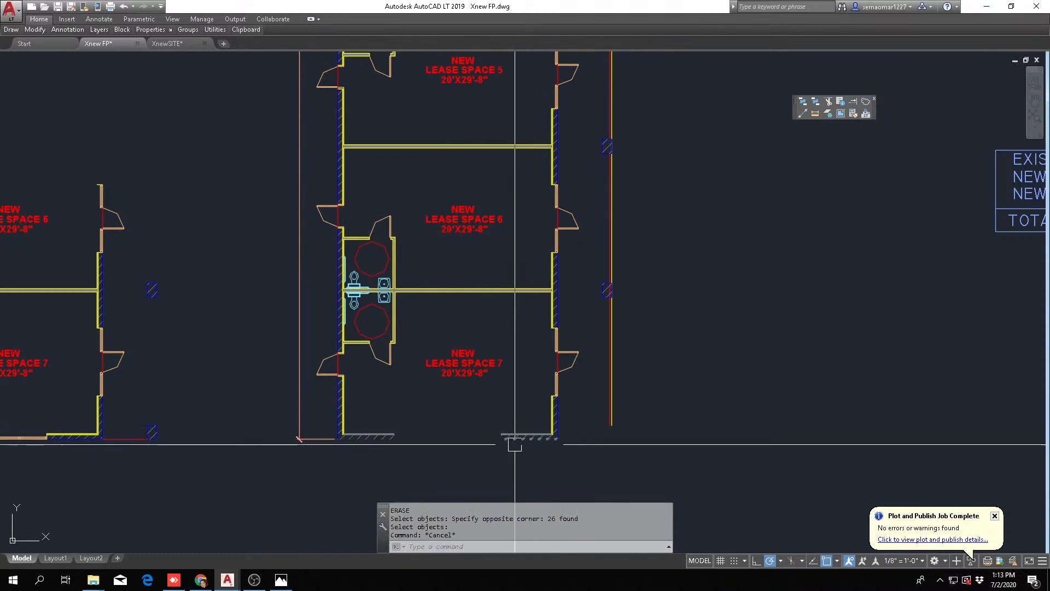
Erase the wall hatch left at the covered-walk corner of lease space 7's end wall
scroll(518, 445, "up", 4)
key("Escape")
type("e")
key("Return")
double_click(545, 435)
key("Escape")
key("Escape")
type("e")
key("Return")
left_click(506, 428)
Erase the gray wall fills and the remaining hatch left along the end of lease space 7
key("Return")
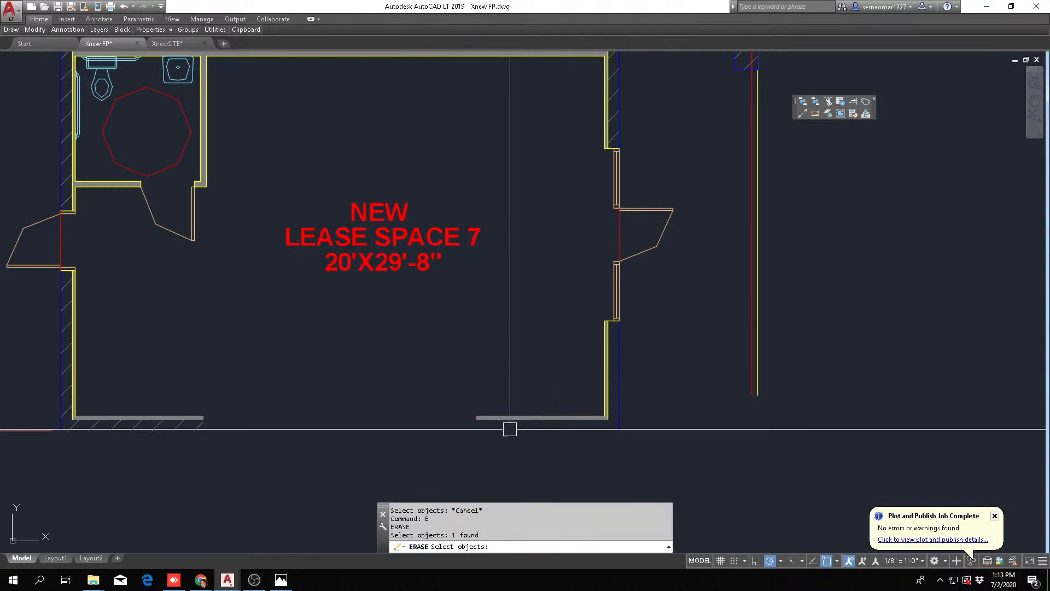
key("Escape")
key("e")
key("Return")
left_click(520, 419)
key("Return")
key("Escape")
key("e")
key("Return")
left_click(175, 416)
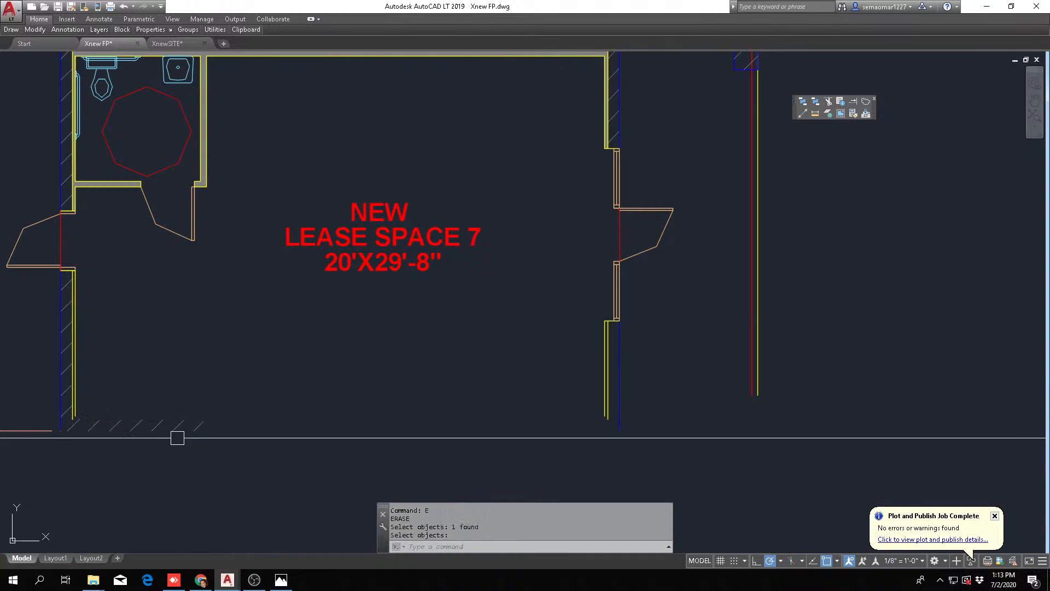
key("Return")
scroll(328, 476, "down", 3)
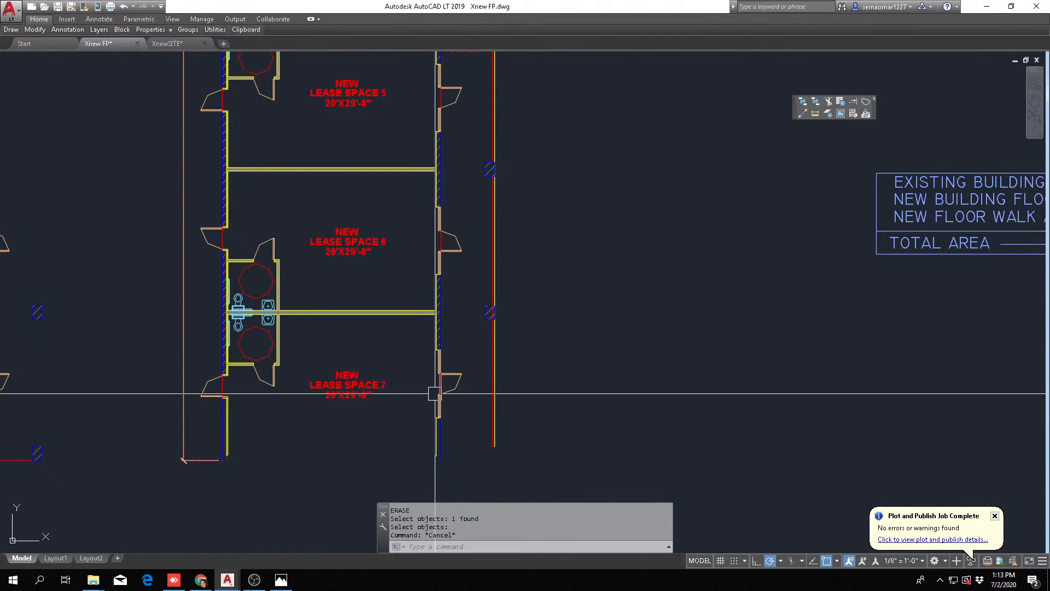
key("Escape")
key("Escape")
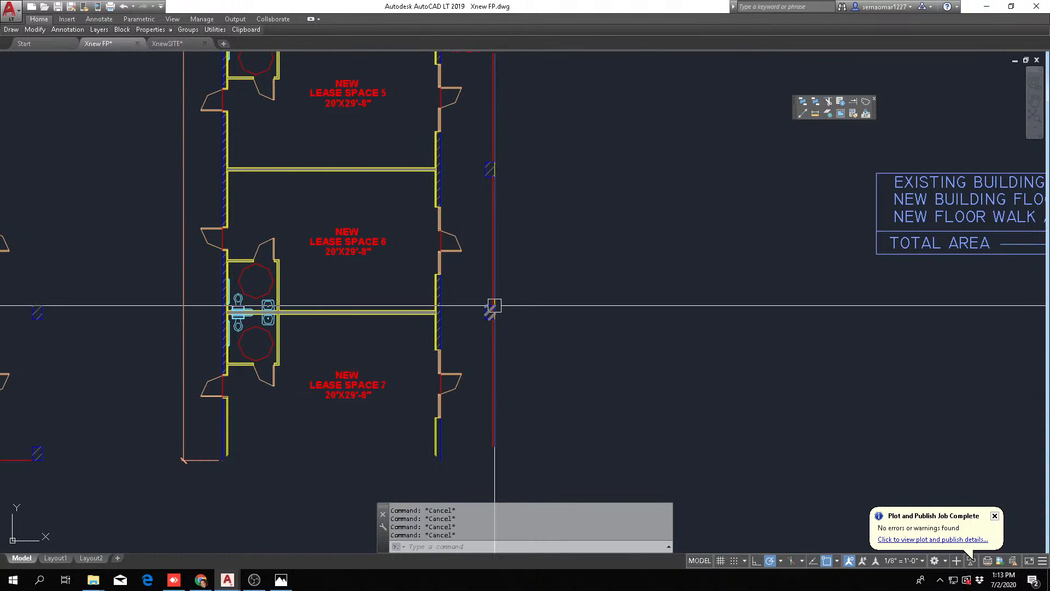
Offset the dividing wall line between lease spaces 6 and 7 by one bay spacing to the end of space 7
type("o")
key("Return")
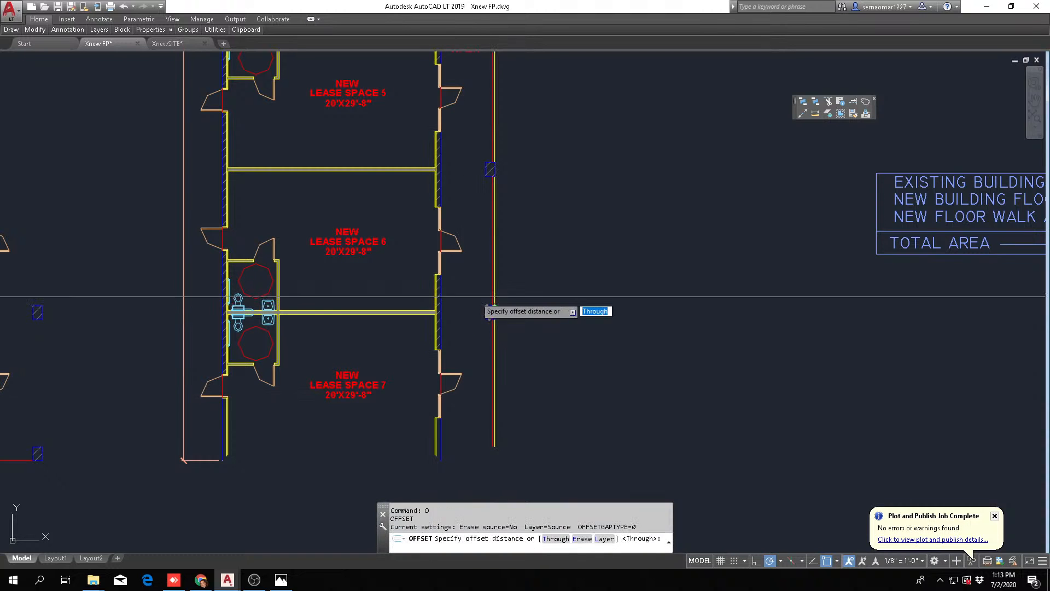
scroll(339, 306, "up", 4)
scroll(352, 320, "down", 4)
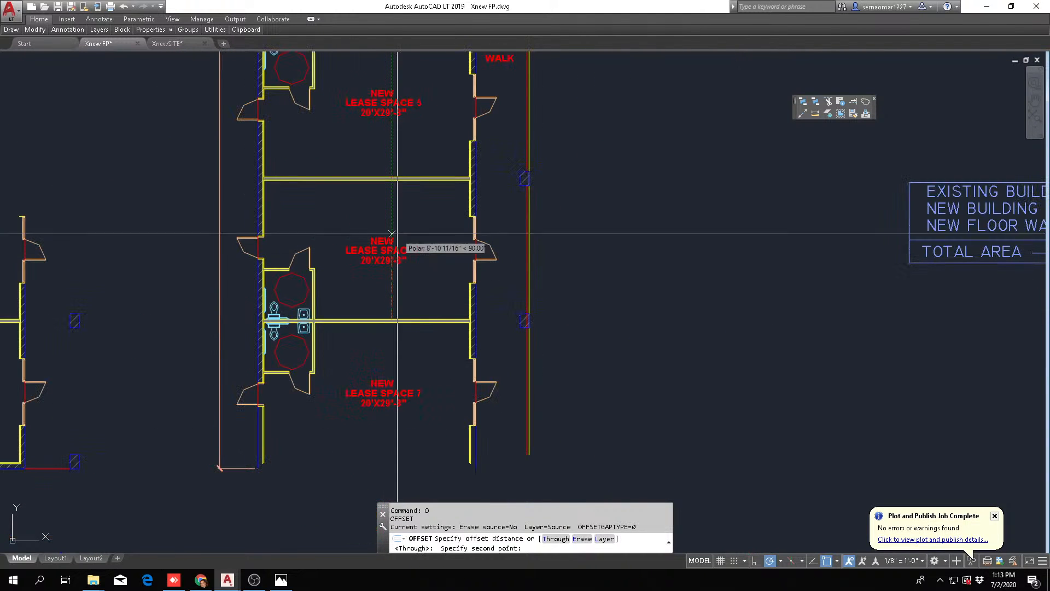
left_click(390, 185)
scroll(370, 338, "up", 4)
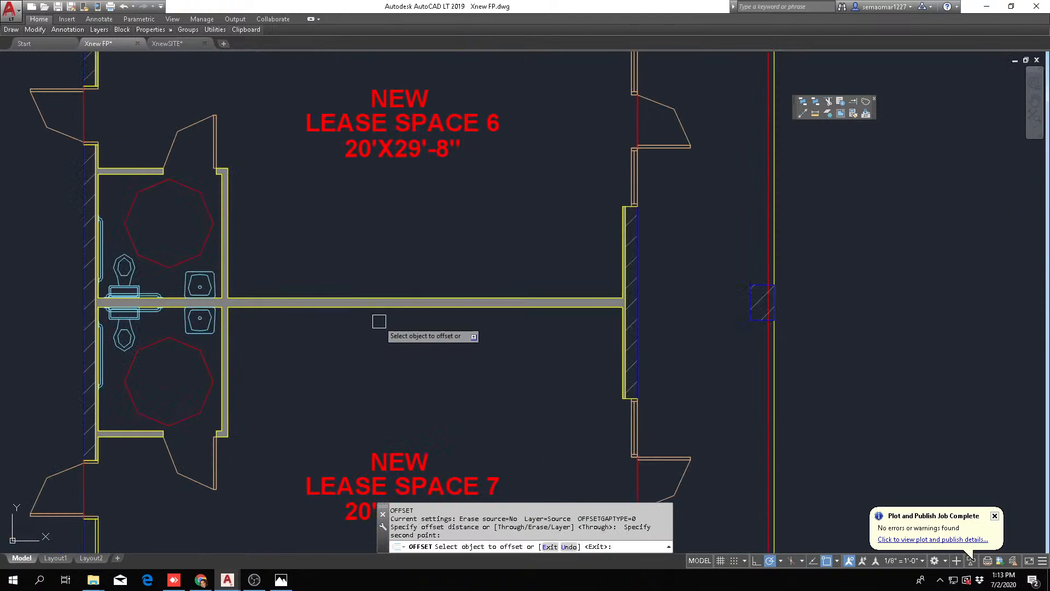
left_click(392, 308)
scroll(396, 316, "down", 4)
left_click(417, 348)
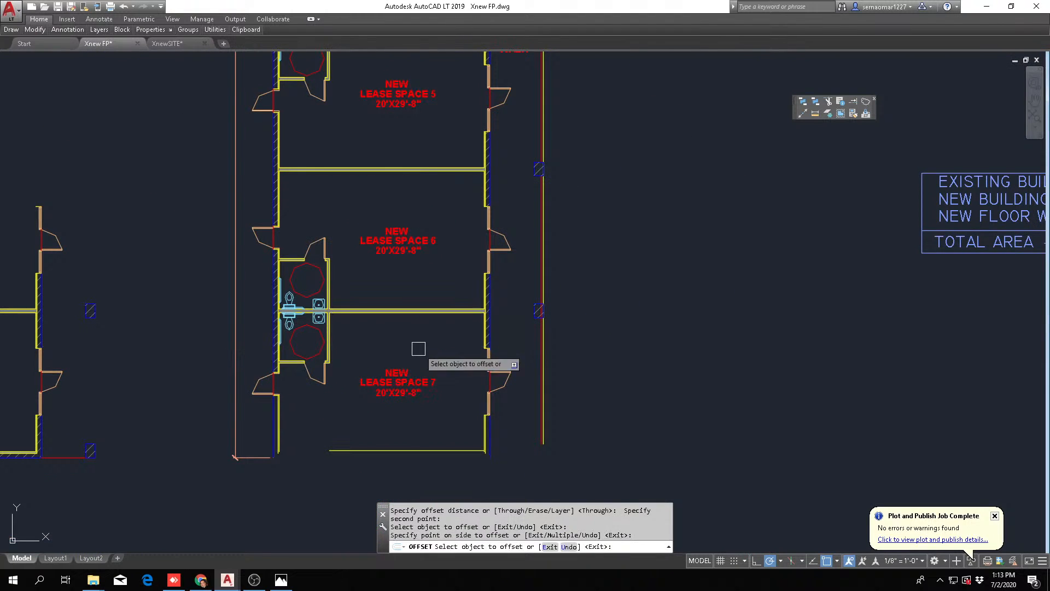
scroll(490, 411, "up", 2)
key("Escape")
key("Escape")
scroll(468, 344, "down", 2)
key("Escape")
scroll(344, 260, "down", 2)
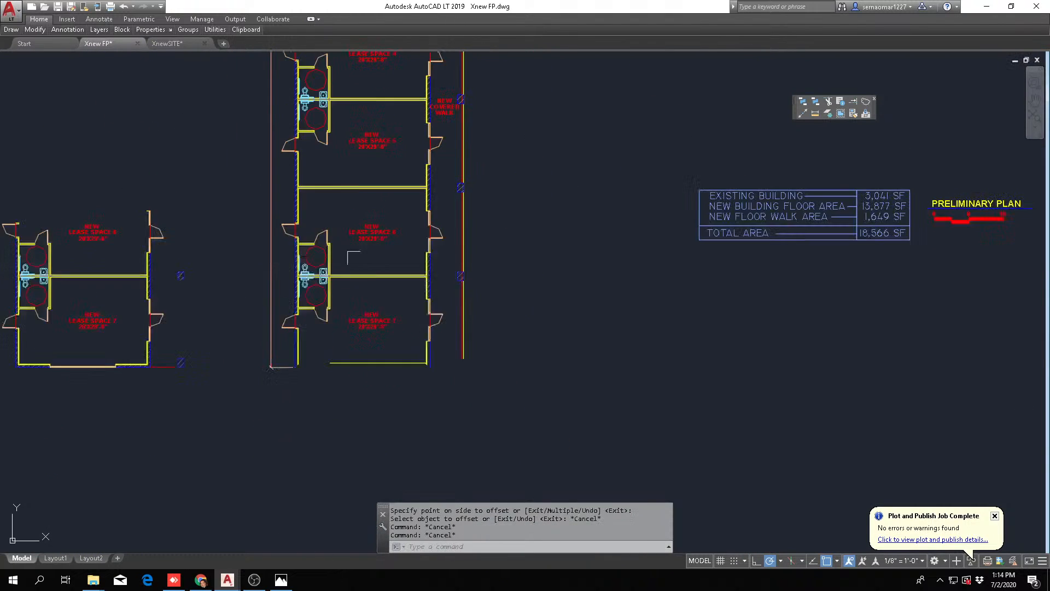
Mirror lease spaces 6 and 7 about a horizontal line midway between their dividing wall and the offset end line, keeping the originals
middle_click_drag(348, 244, 357, 279)
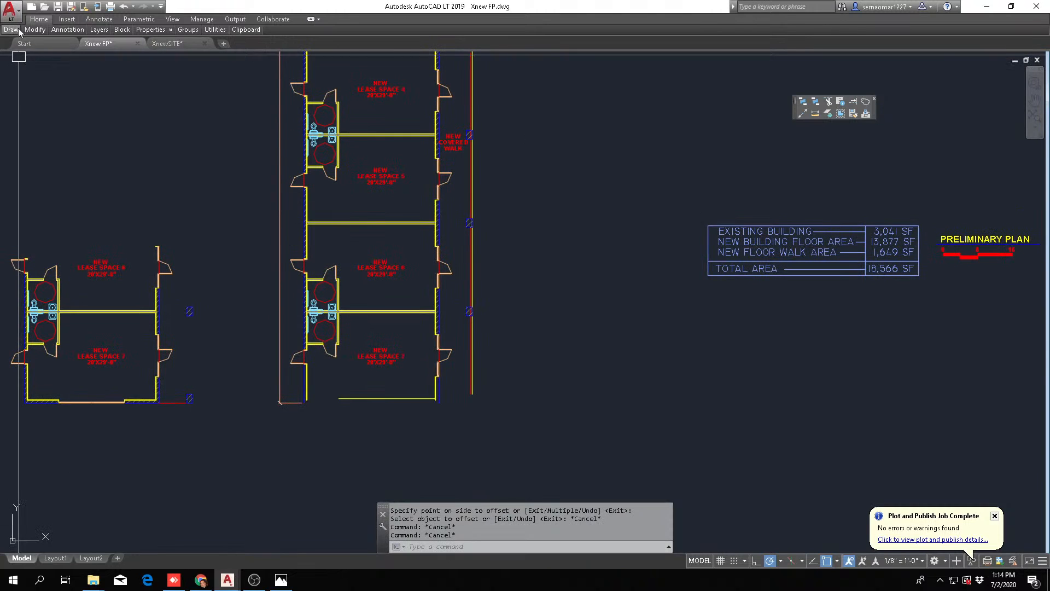
mouse_move(35, 31)
left_click(81, 57)
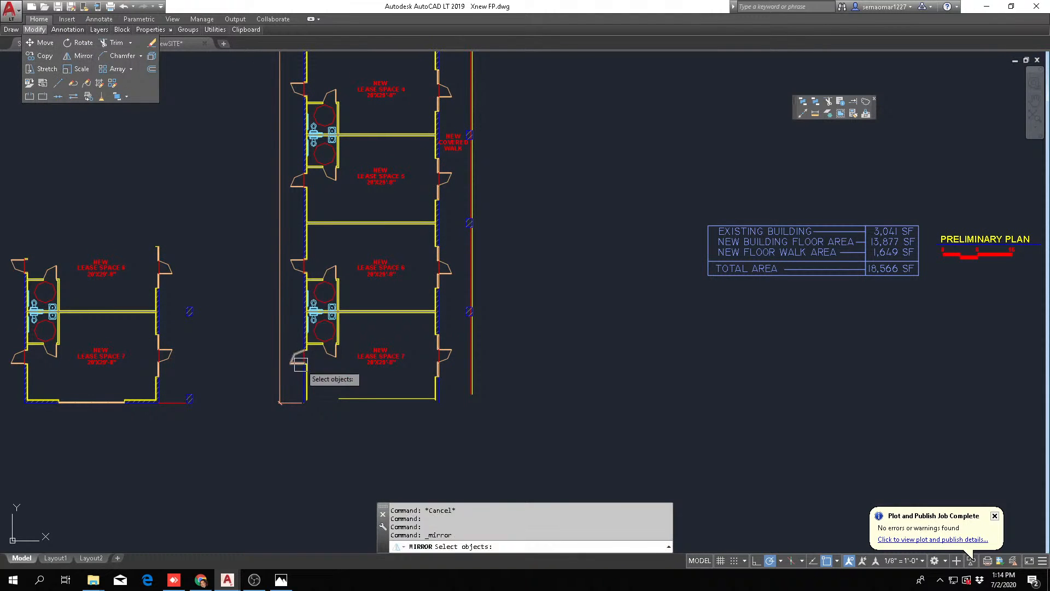
scroll(313, 372, "up", 2)
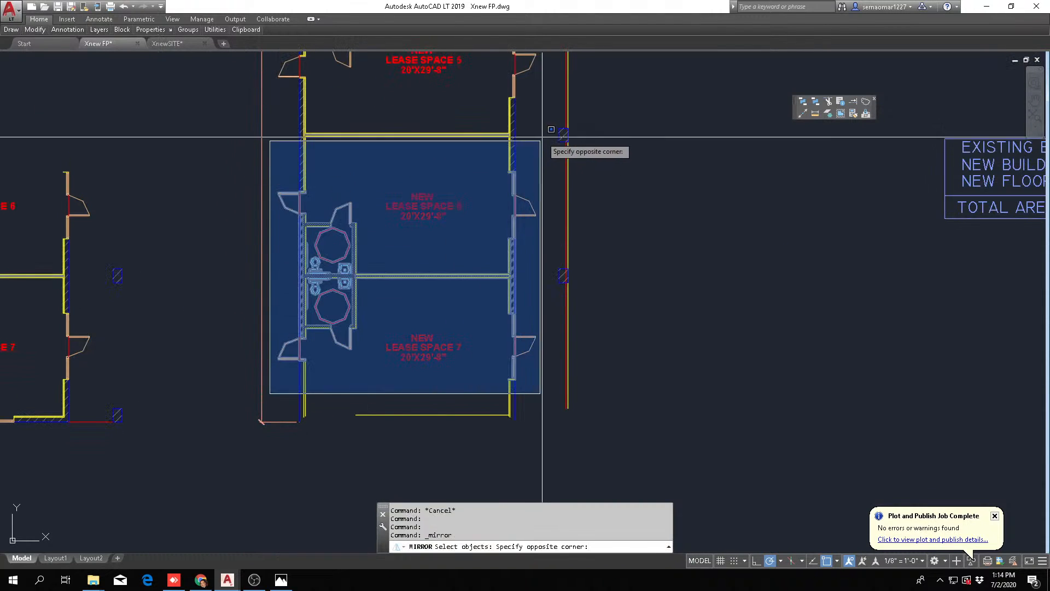
left_click(602, 114)
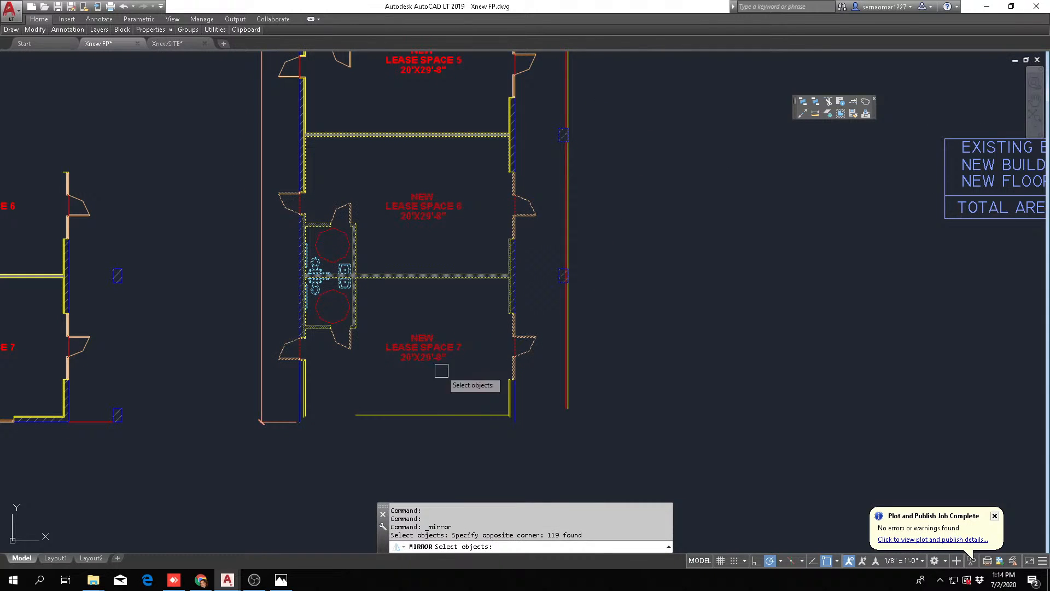
key("Return")
right_click(468, 301, "shift")
left_click(525, 332)
scroll(500, 294, "up", 3)
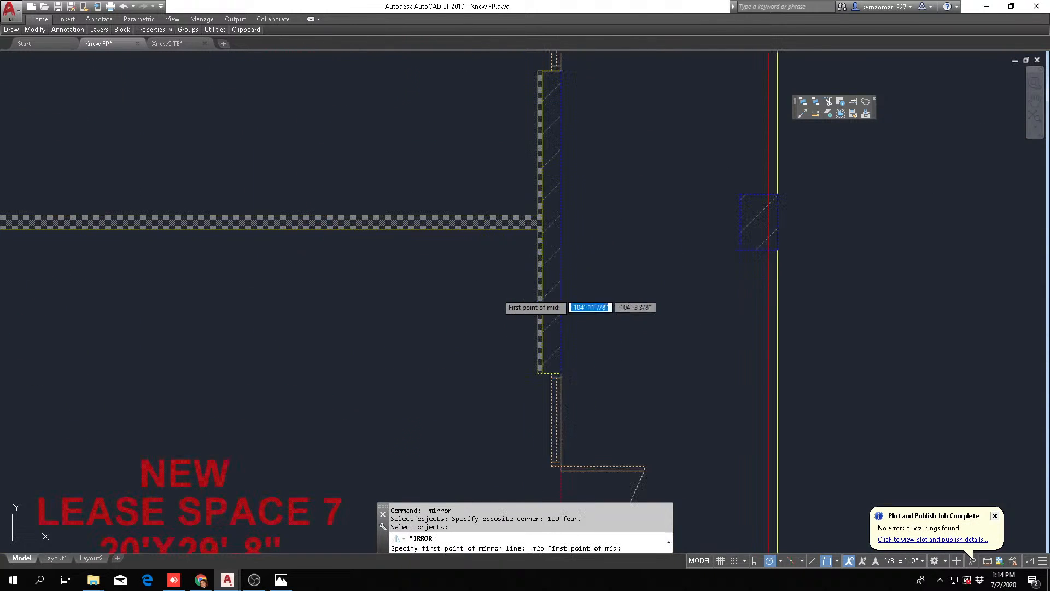
left_click(537, 230)
scroll(518, 246, "down", 2)
scroll(509, 449, "up", 2)
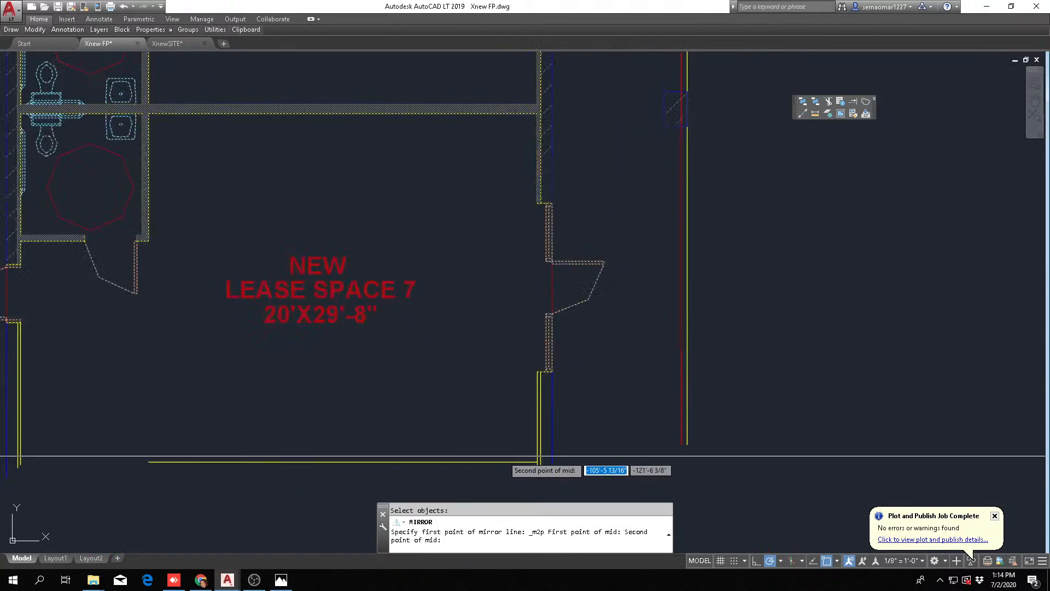
left_click(531, 462)
scroll(530, 462, "down", 8)
scroll(530, 463, "down", 3)
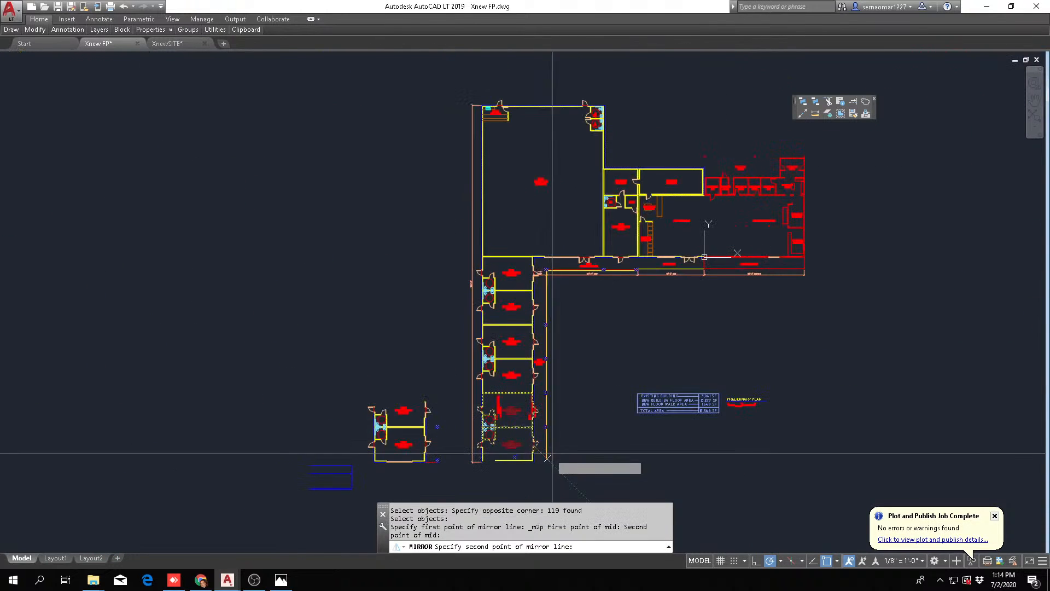
left_click(593, 442)
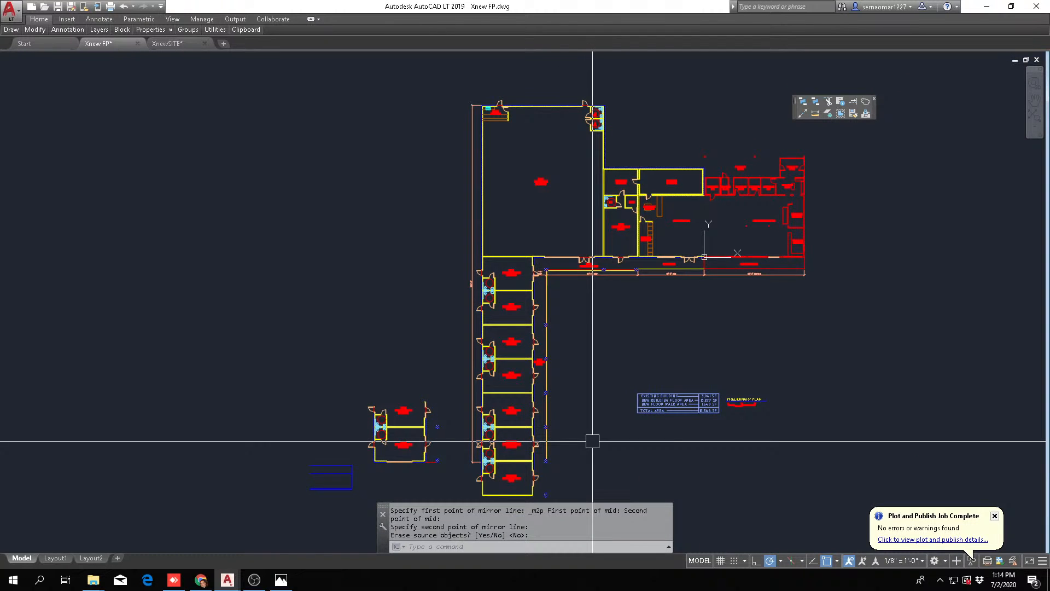
Undo the mirroring of lease spaces 6 and 7
scroll(593, 440, "up", 4)
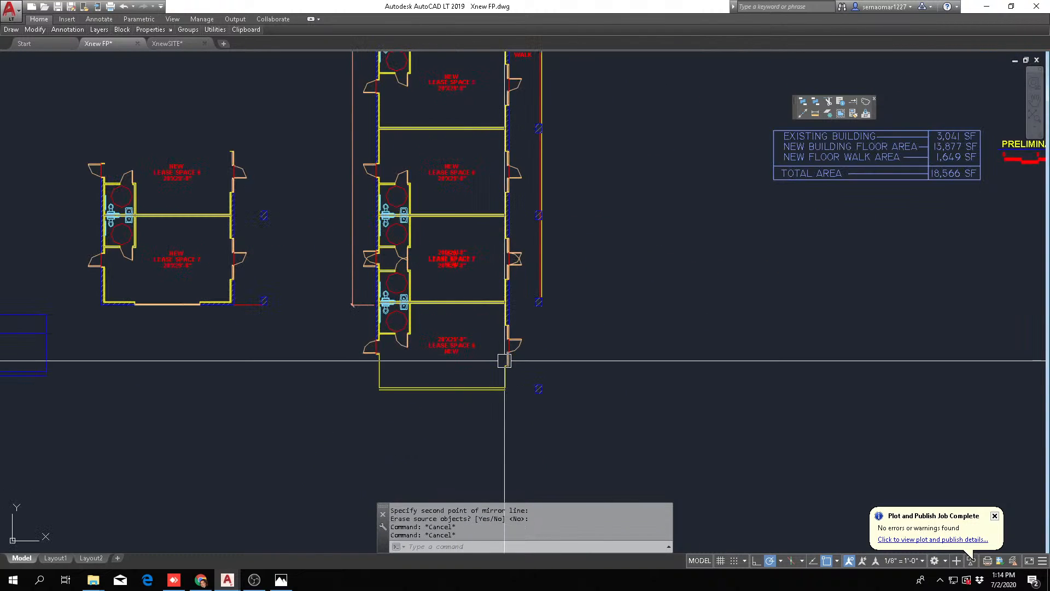
type("u")
key("Return")
type("u")
key("Return")
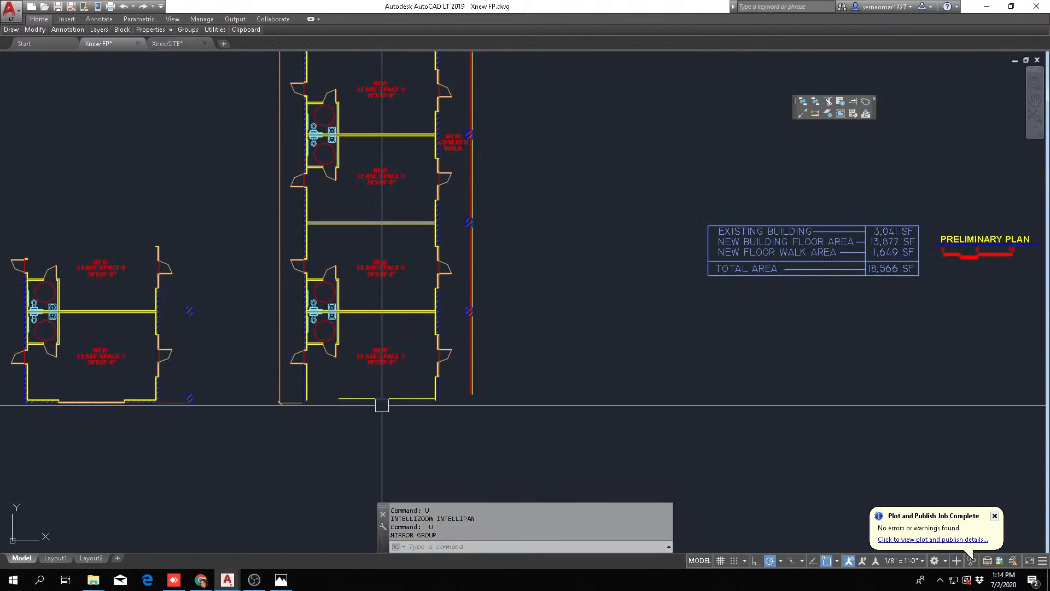
Select all of lease spaces 6 and 7, from the open end up to their upper dividing wall, for copying
middle_click_drag(464, 403, 503, 332)
mouse_move(39, 33)
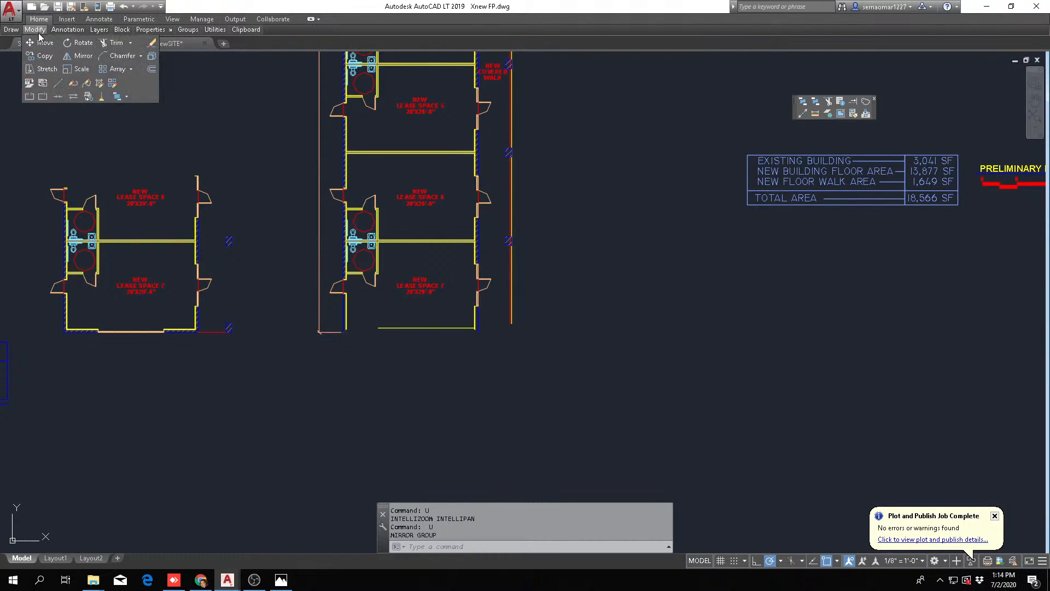
left_click(45, 55)
left_click(305, 366)
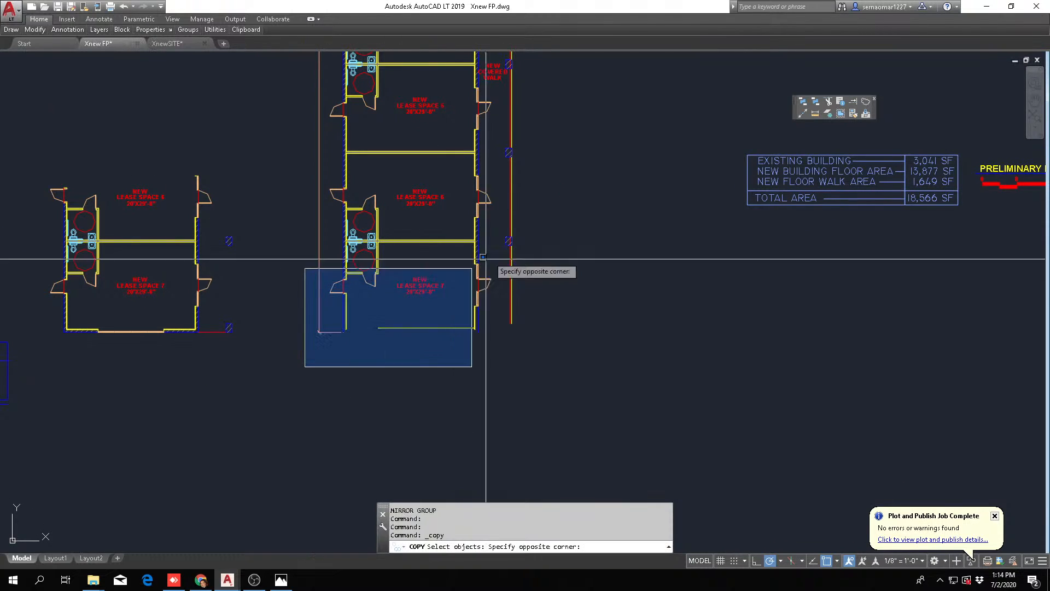
left_click(565, 146)
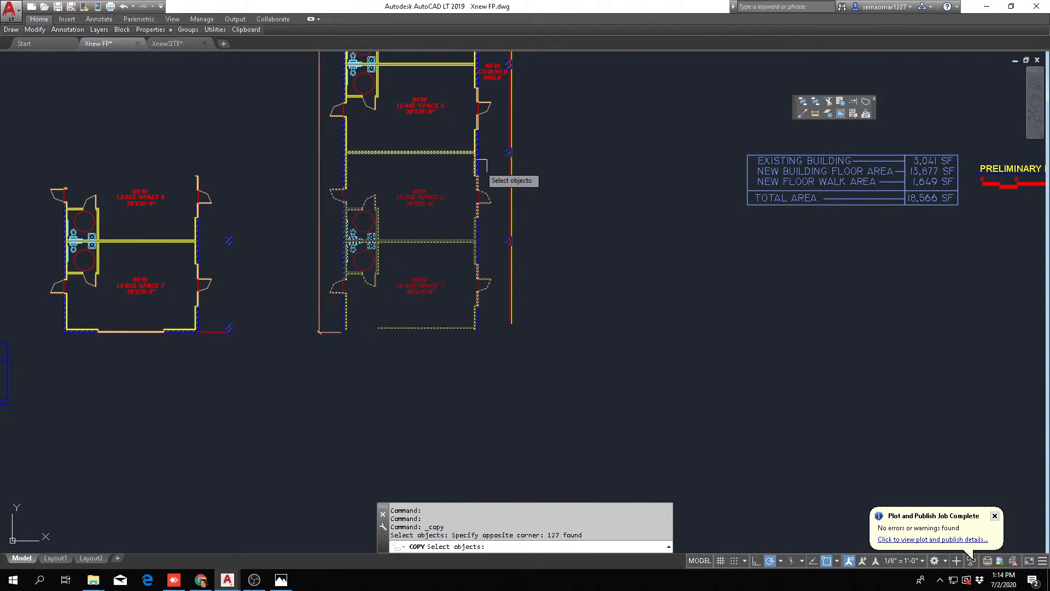
scroll(470, 161, "up", 4)
key("Return")
left_click(463, 131)
scroll(470, 181, "down", 4)
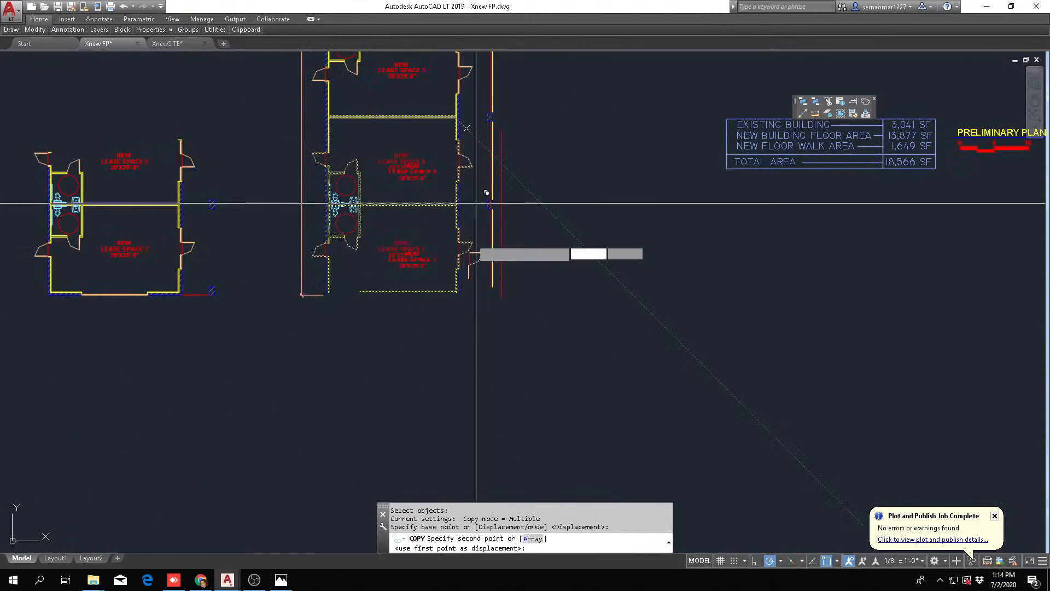
scroll(492, 258, "up", 6)
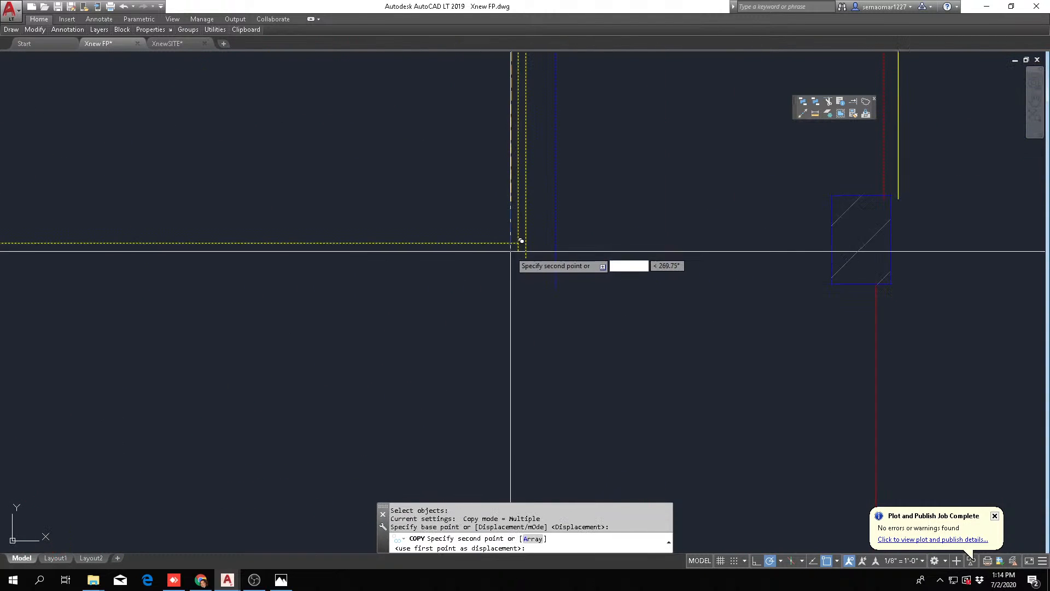
key("Escape")
key("Escape")
type("C")
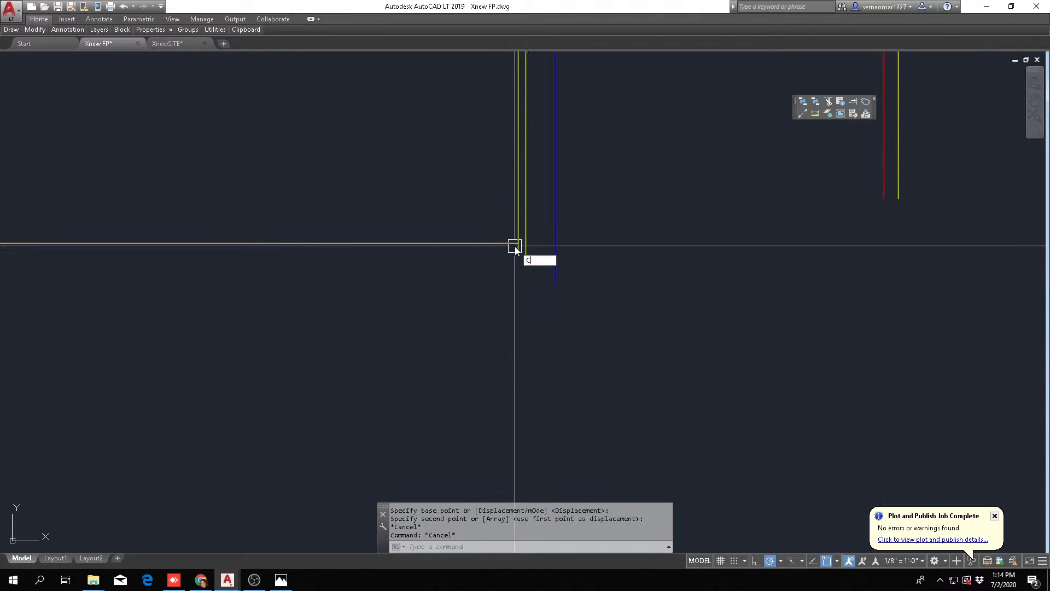
type("OP")
key("Return")
key("Return")
key("Escape")
key("Escape")
Copy the previously selected lease spaces 6 and 7 from their upper wall corner to the end line's corner at space 7
type("C")
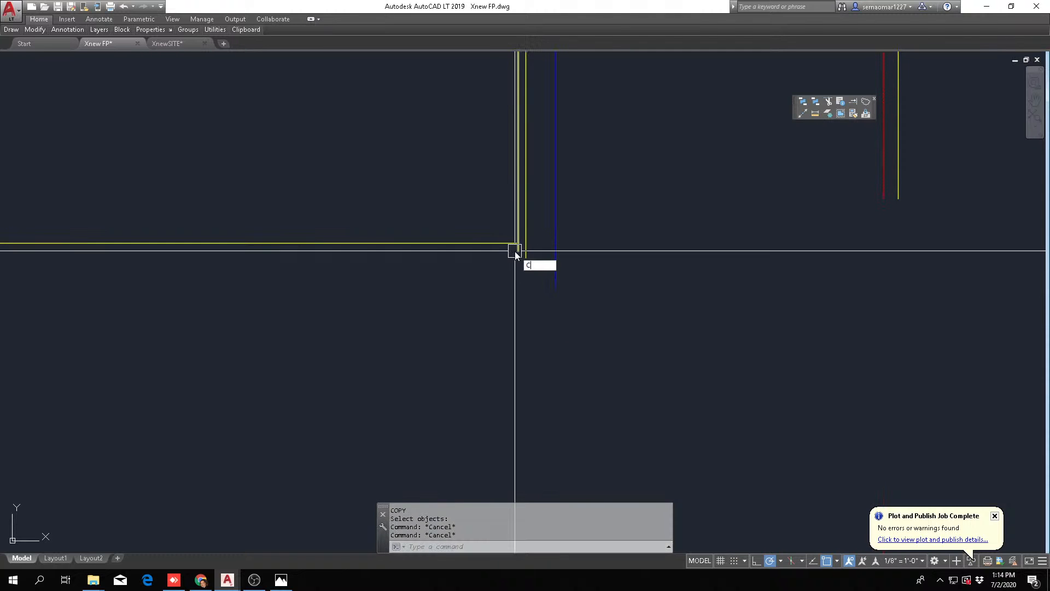
type("P")
key("Return")
type("P")
key("Return")
scroll(541, 246, "down", 5)
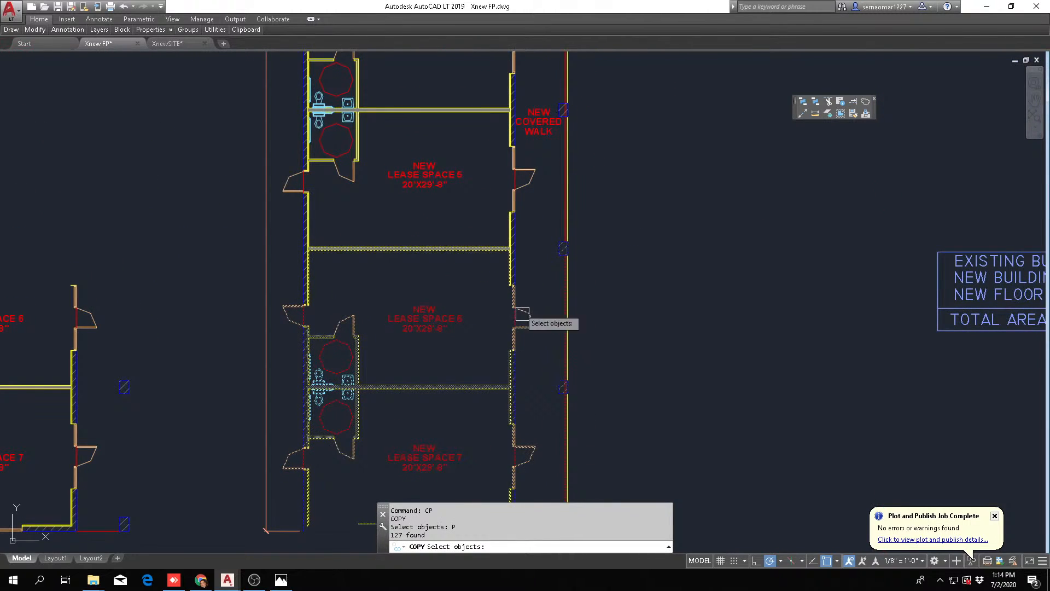
scroll(523, 313, "up", 5)
key("Return")
left_click(517, 145)
scroll(539, 387, "down", 3)
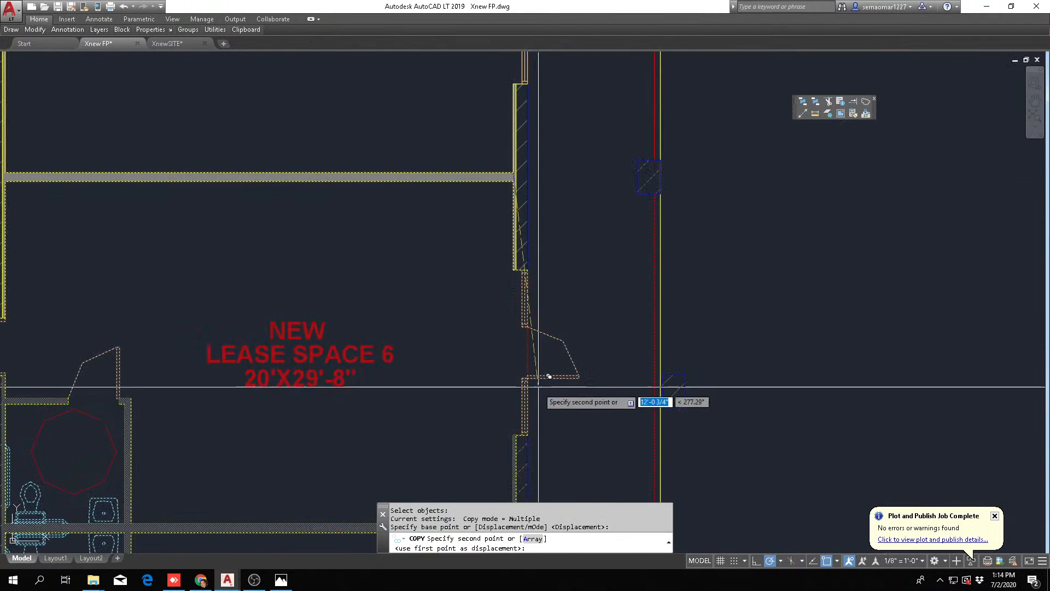
middle_click_drag(538, 386, 544, 50)
middle_click_drag(550, 328, 552, 131)
scroll(547, 213, "up", 6)
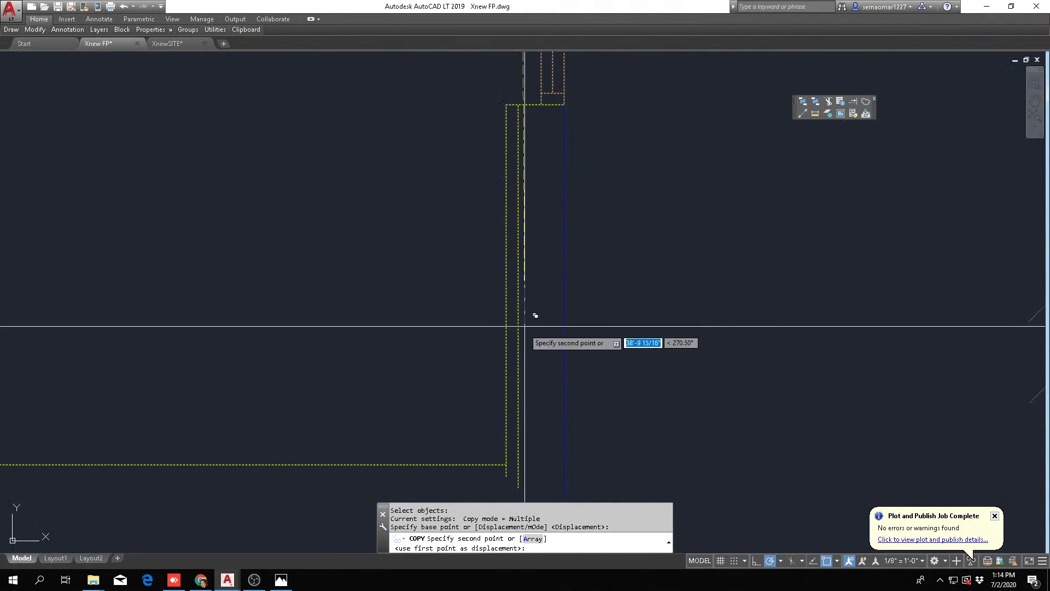
left_click(507, 464)
scroll(466, 344, "down", 5)
key("Escape")
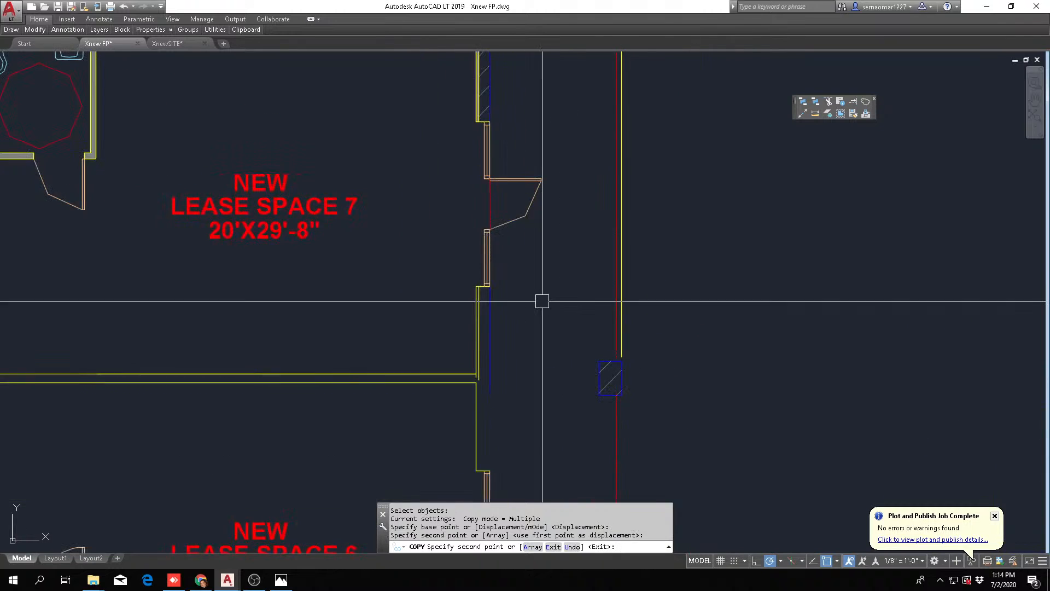
key("Escape")
Extend the blue outer line of the left exterior wall down to the door jamb of the copied lease space 6
scroll(553, 306, "down", 5)
mouse_move(516, 404)
middle_mouse_down()
mouse_move(534, 268)
mouse_move(458, 360)
middle_mouse_up()
key("Escape")
middle_click_drag(459, 240, 462, 256)
scroll(458, 323, "up", 2)
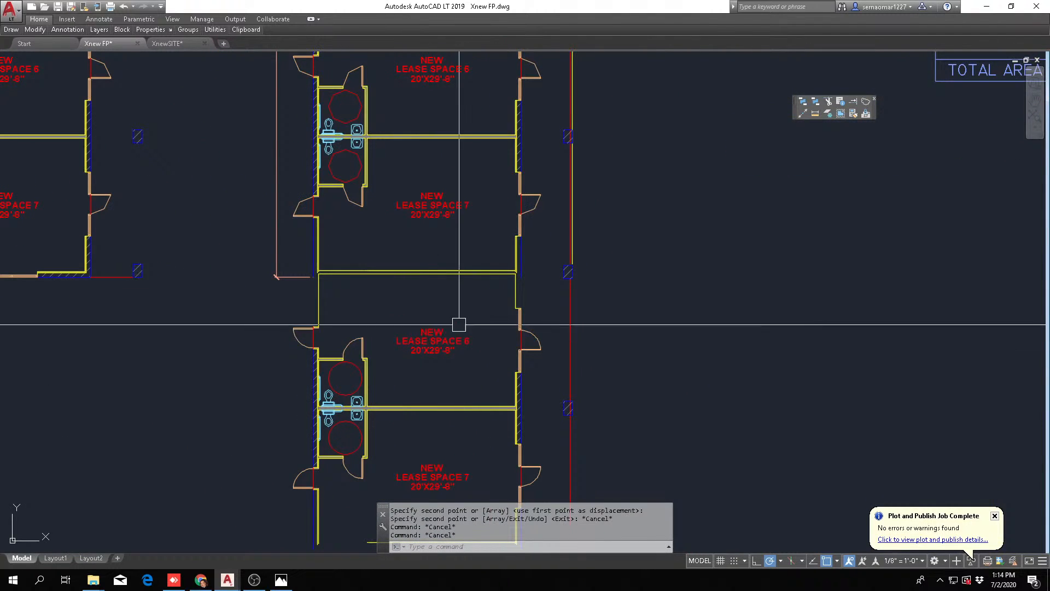
key("Escape")
scroll(311, 347, "up", 4)
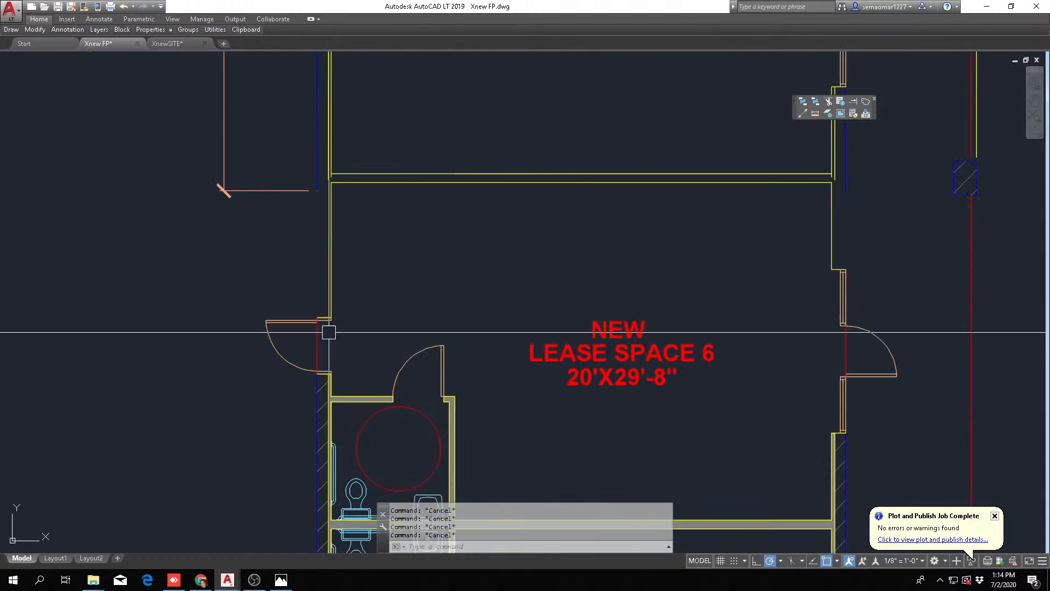
left_click(857, 104)
left_click(344, 314)
left_click(300, 329)
key("Return")
scroll(304, 201, "up", 4)
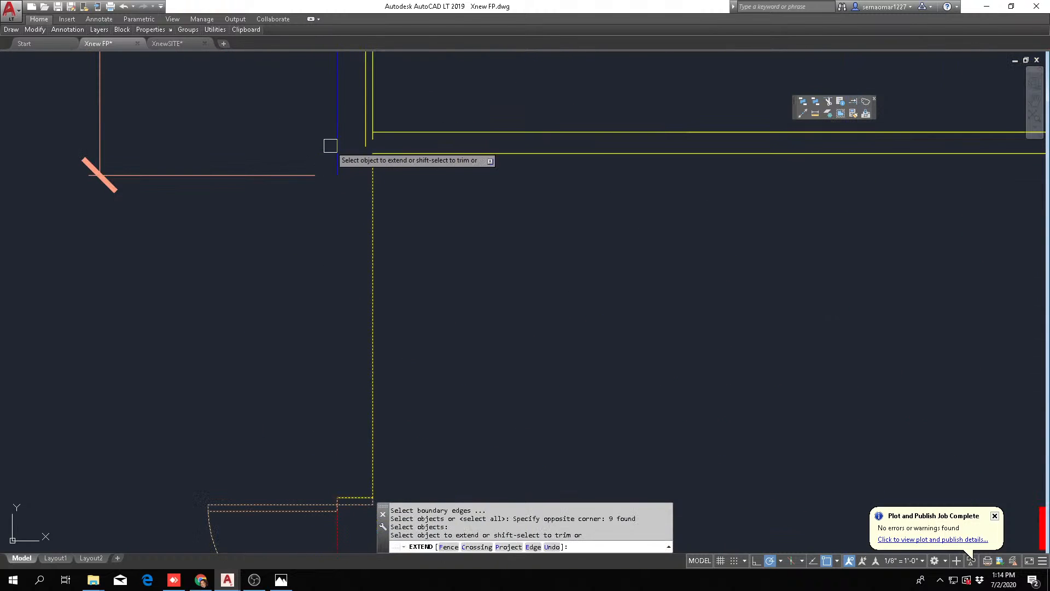
left_click(331, 145)
scroll(372, 140, "down", 5)
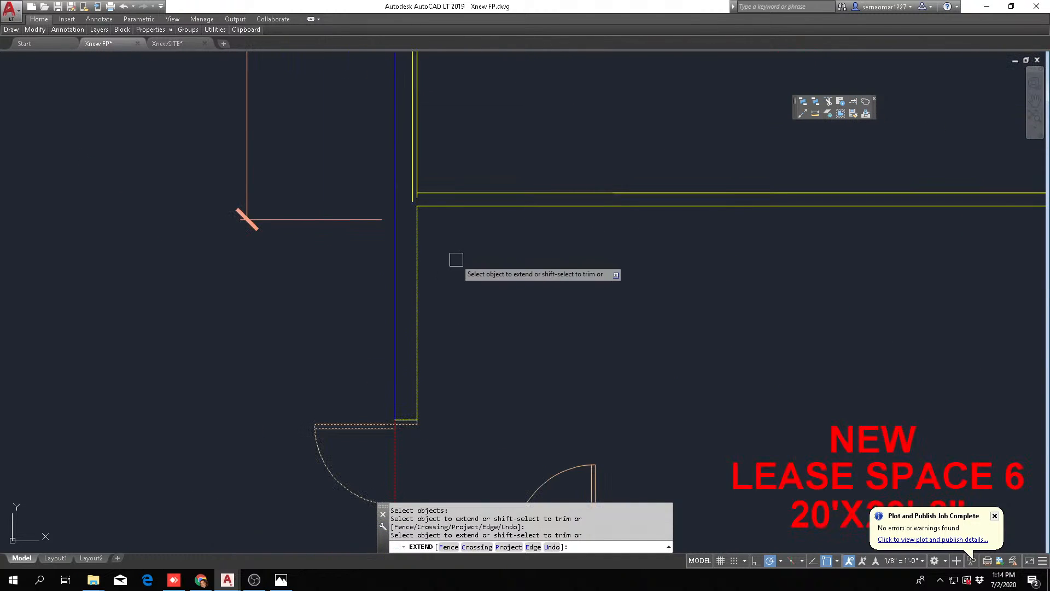
Extend the outer yellow line of the left exterior wall down to the same door jamb
scroll(439, 252, "up", 4)
key("Escape")
key("Return")
left_click(457, 450)
left_click(429, 287)
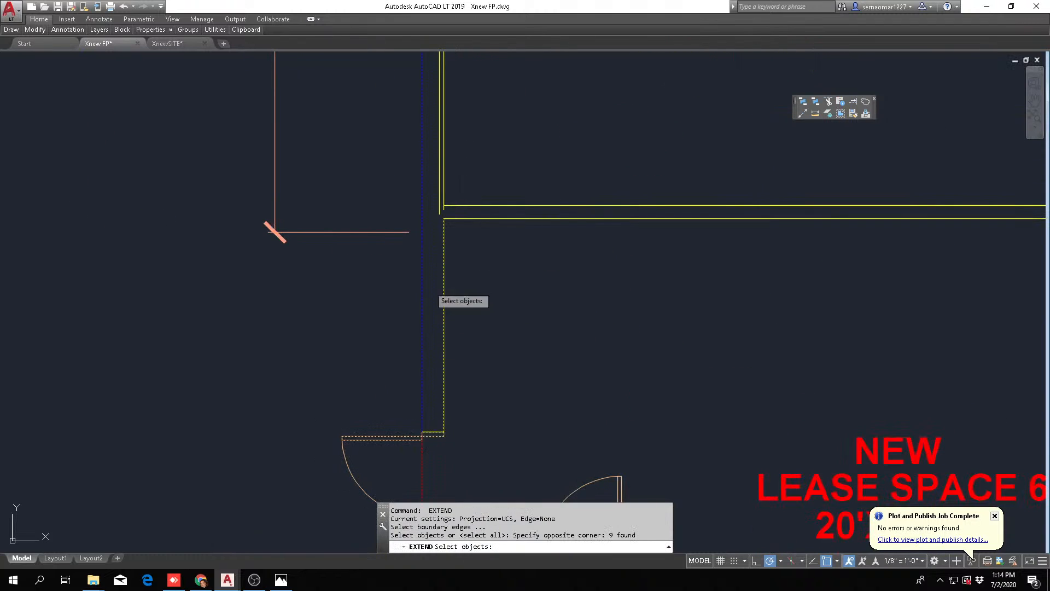
key("Return")
scroll(440, 252, "up", 4)
key("Escape")
Extend both lines of the new dividing wall below space 7 to the left exterior wall's outer yellow line
key("Return")
scroll(438, 155, "up", 4)
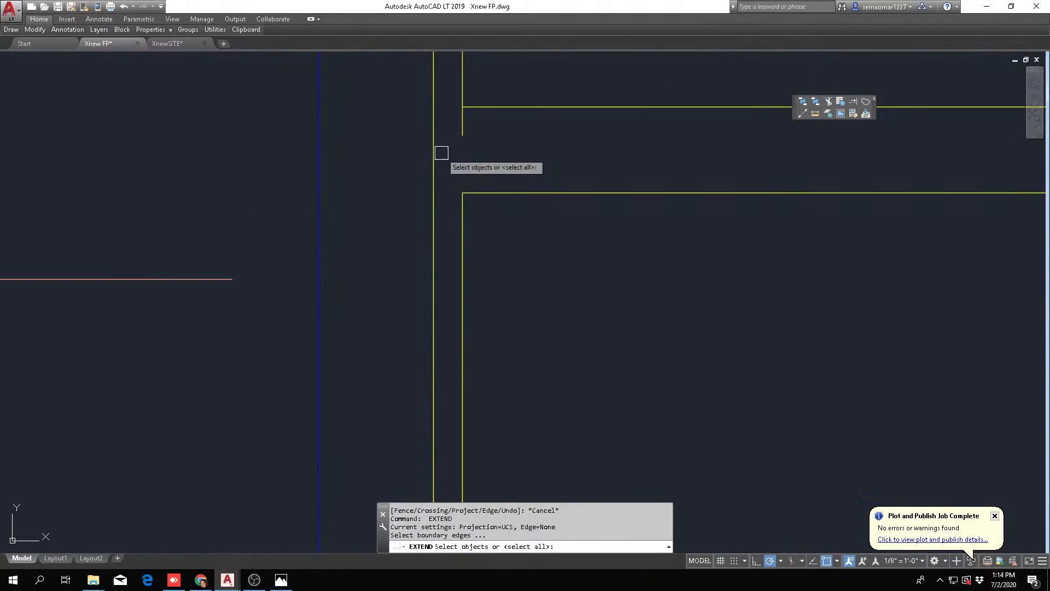
left_click(412, 187)
key("Return")
left_click(593, 85)
left_click(491, 318)
scroll(468, 274, "down", 2)
key("Escape")
key("Escape")
Trim the overlapping line ends at the new dividing wall's left junction back to the exterior wall's inside face
type("tr")
left_click(495, 224)
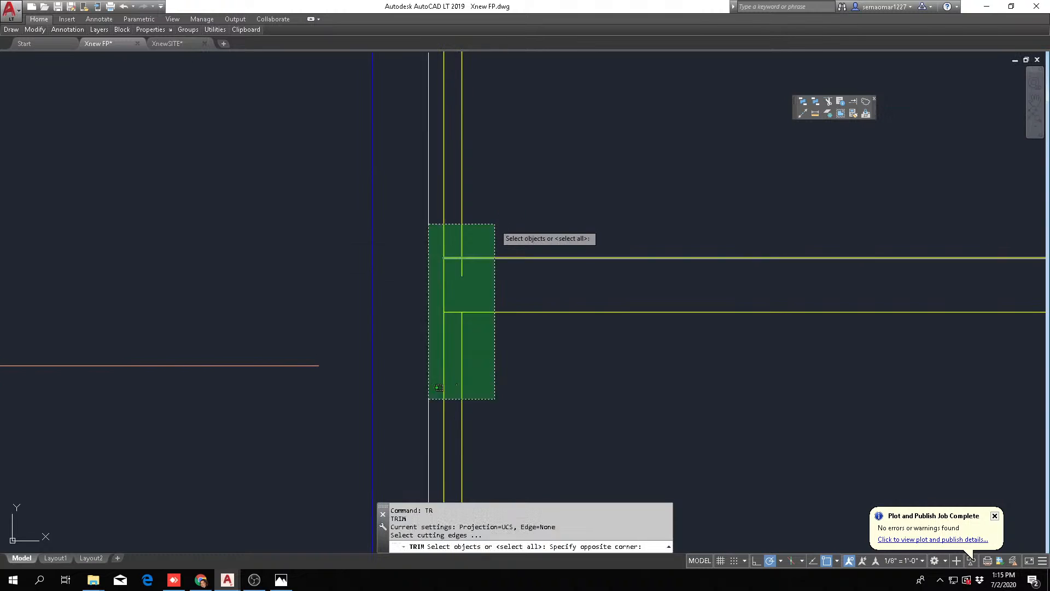
left_click(440, 388)
scroll(476, 261, "up", 4)
key("Return")
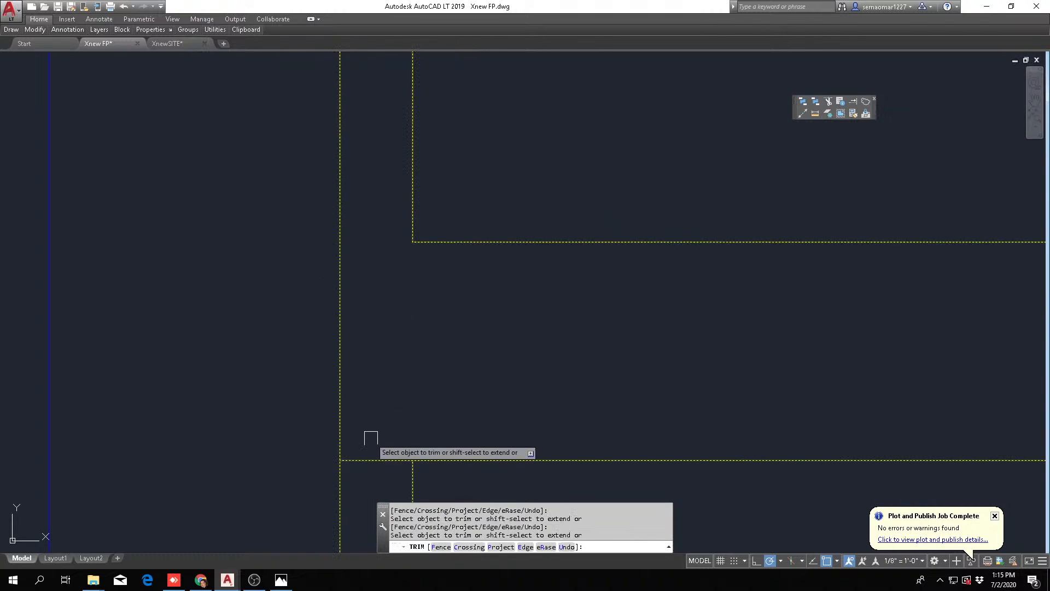
key("Escape")
key("Escape")
key("Escape")
Measure the distance between the left exterior wall's blue outer line and its first yellow line
scroll(484, 367, "down", 4)
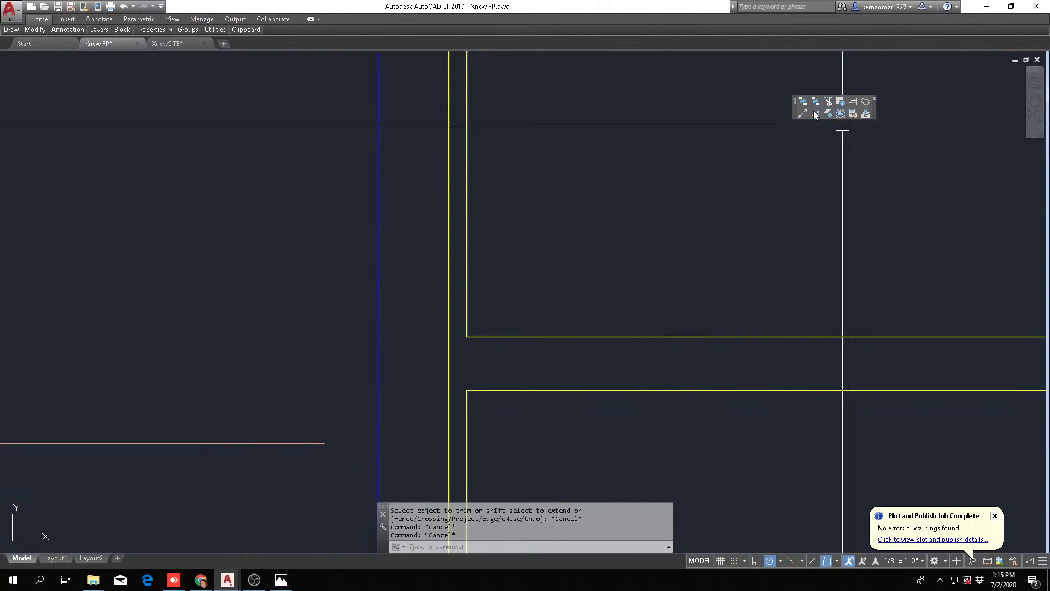
left_click(815, 113)
scroll(602, 246, "down", 3)
scroll(481, 257, "up", 4)
middle_click_drag(481, 257, 422, 428)
left_click(490, 71)
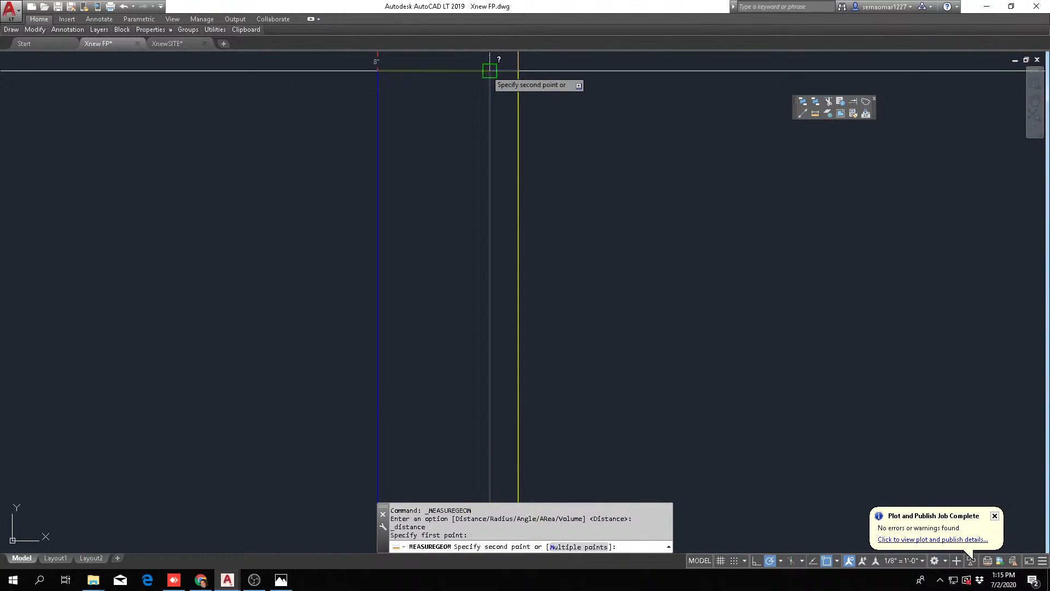
scroll(489, 72, "down", 4)
middle_click_drag(490, 72, 361, 272)
key("Escape")
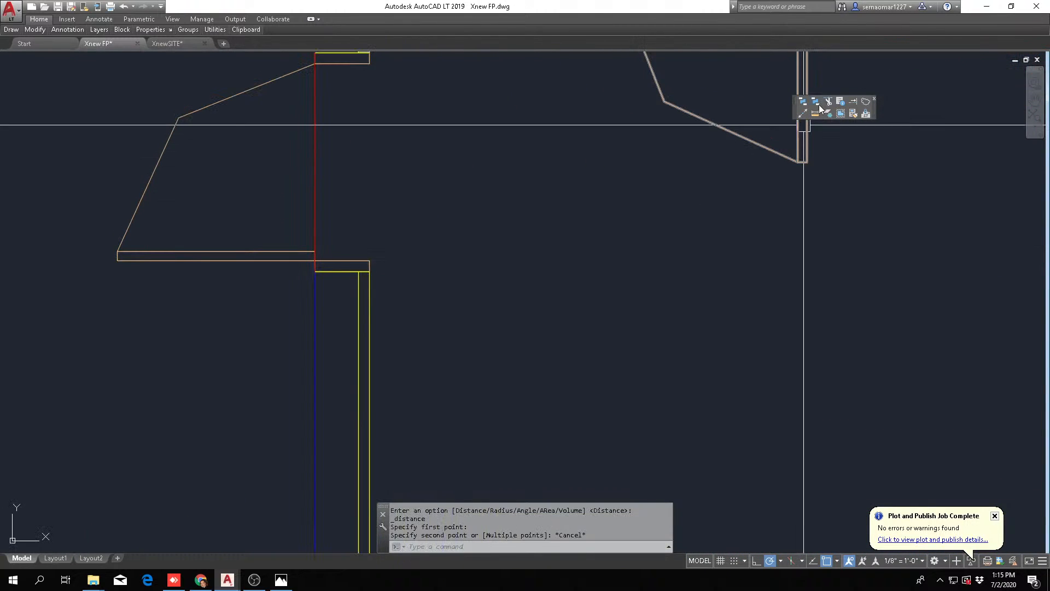
Measure the spacing between the two yellow lines of the left exterior wall below the door jamb
scroll(356, 277, "up", 4)
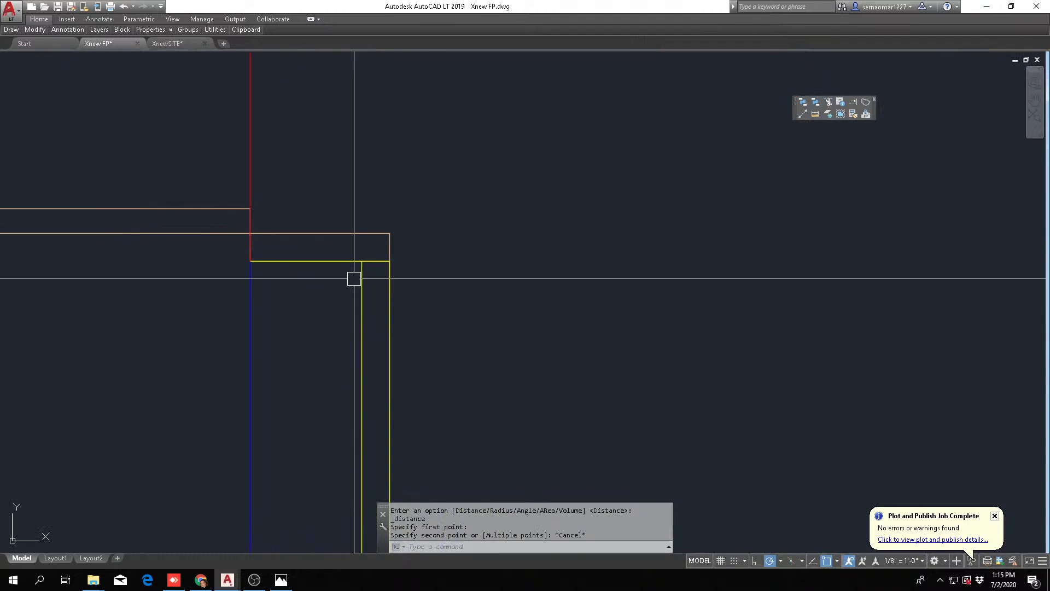
left_click(815, 113)
left_click(361, 261)
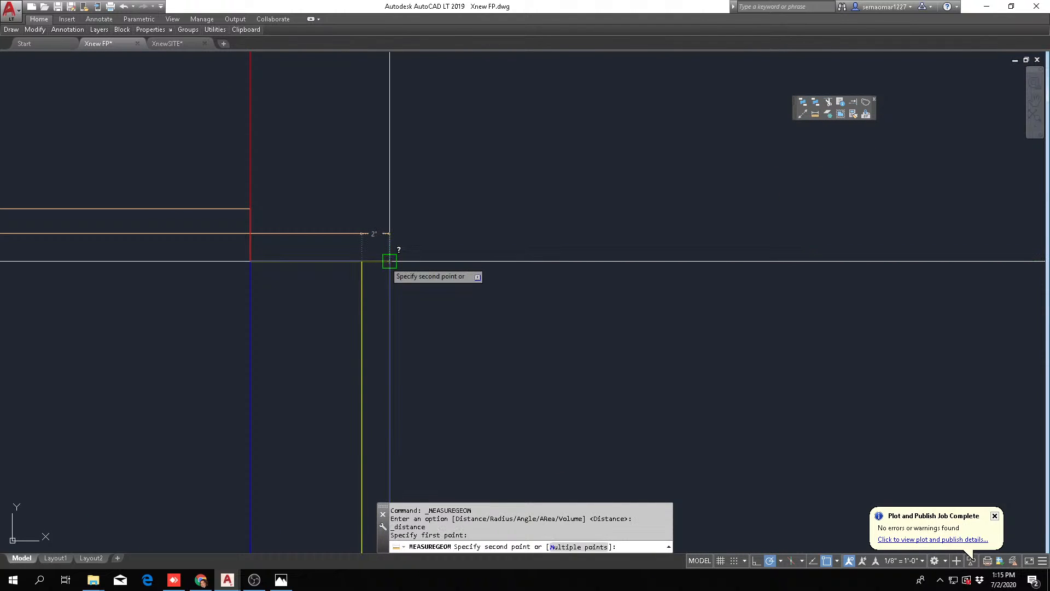
key("Escape")
scroll(384, 258, "down", 5)
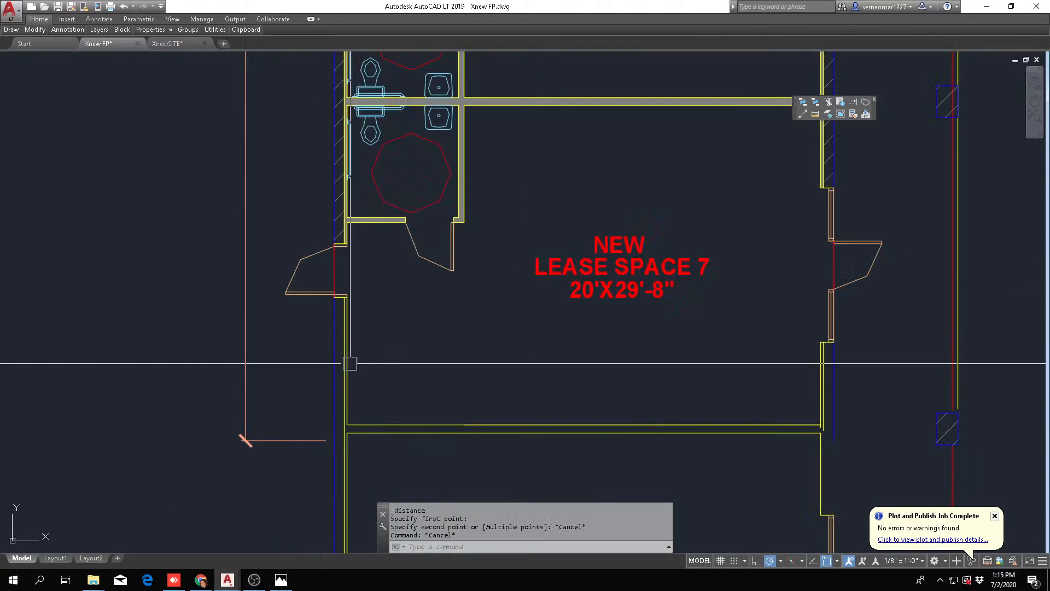
scroll(349, 361, "up", 4)
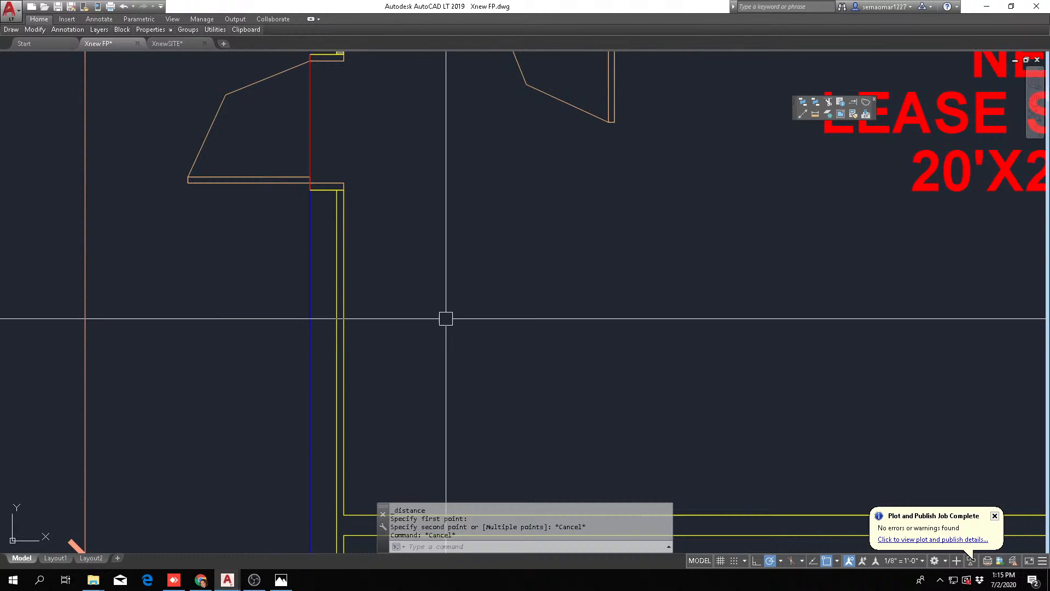
scroll(380, 302, "down", 5)
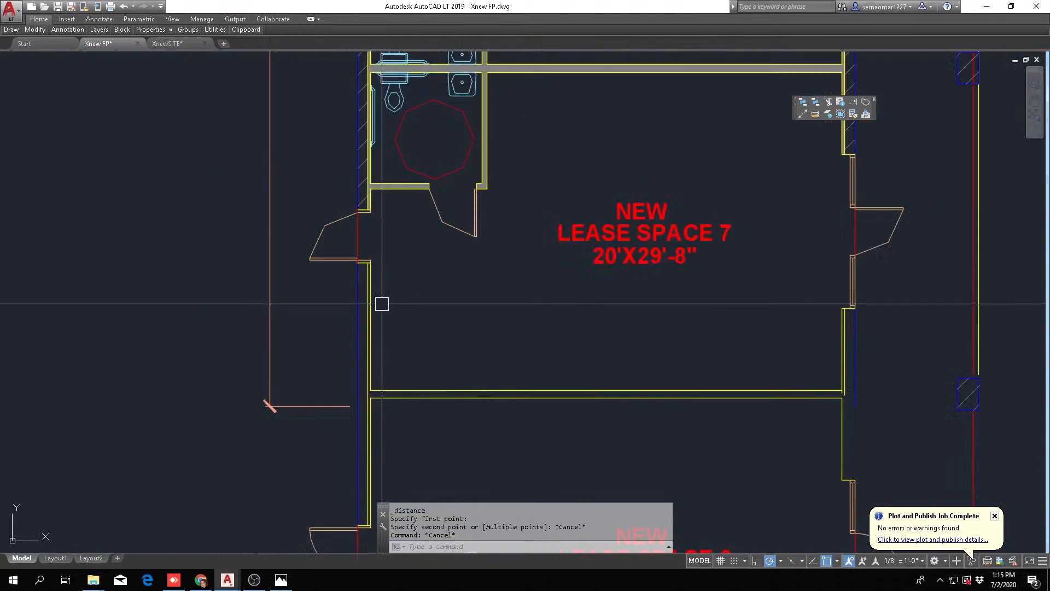
scroll(368, 302, "up", 1)
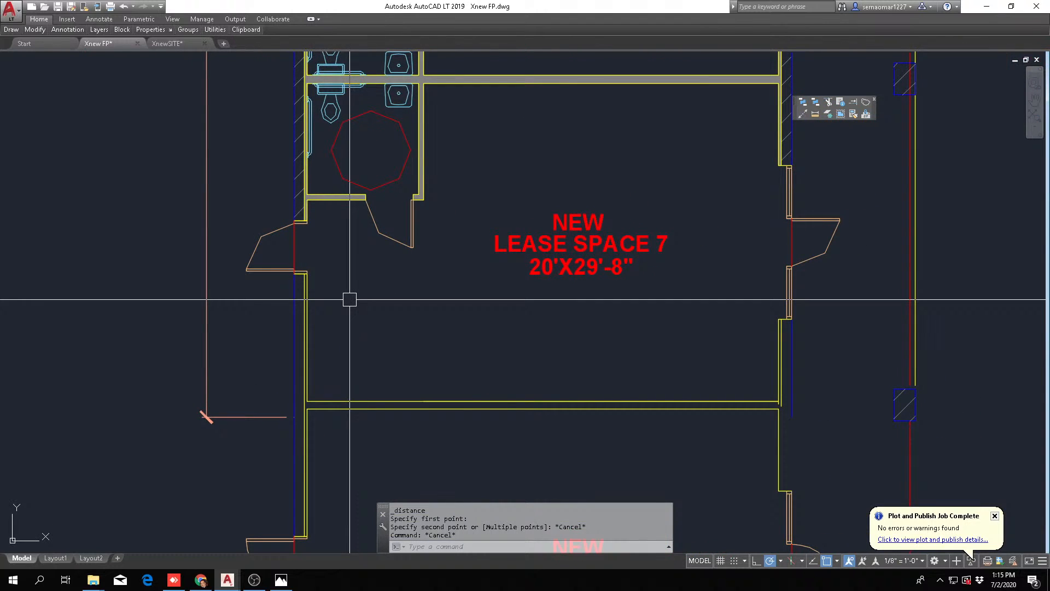
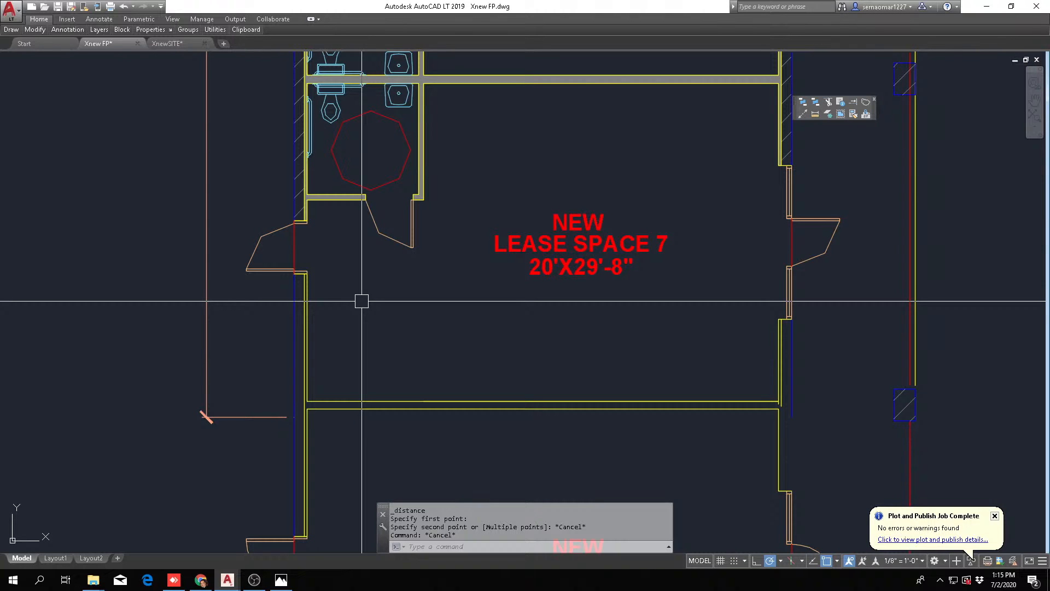
Examine the two yellow lines of the left exterior wall between space 7's door jamb and the new dividing wall
scroll(328, 350, "up", 5)
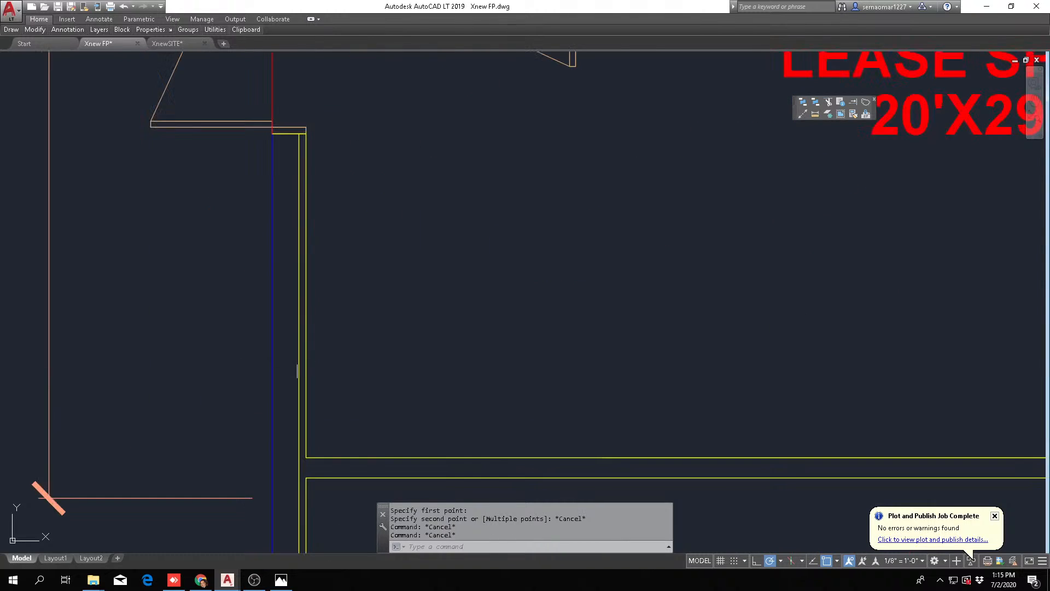
left_click(321, 319)
left_click(296, 369)
scroll(314, 360, "down", 4)
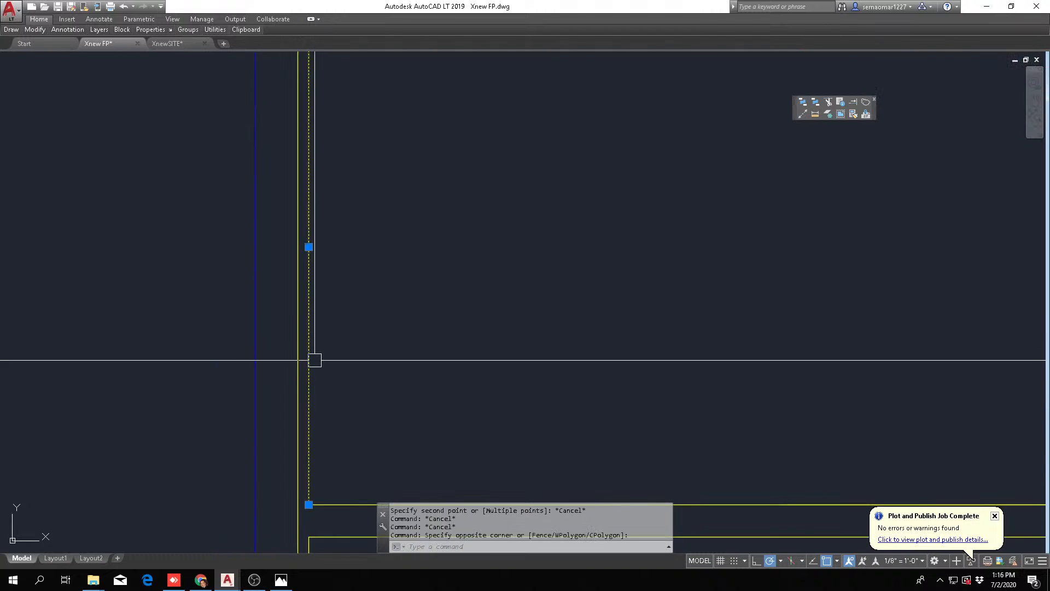
key("Escape")
middle_click_drag(356, 284, 329, 365)
scroll(262, 242, "up", 4)
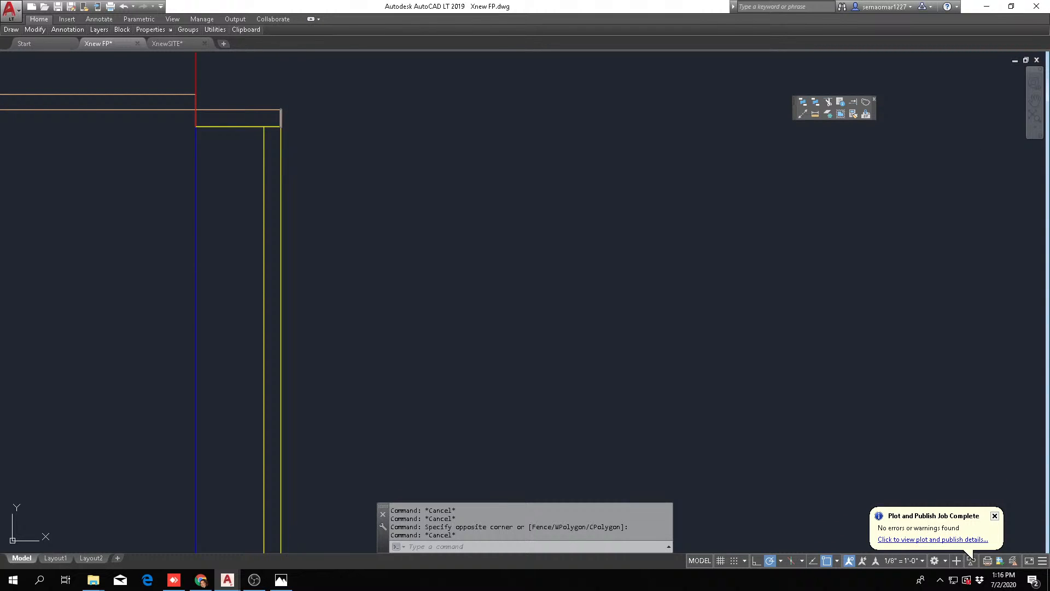
scroll(289, 275, "down", 4)
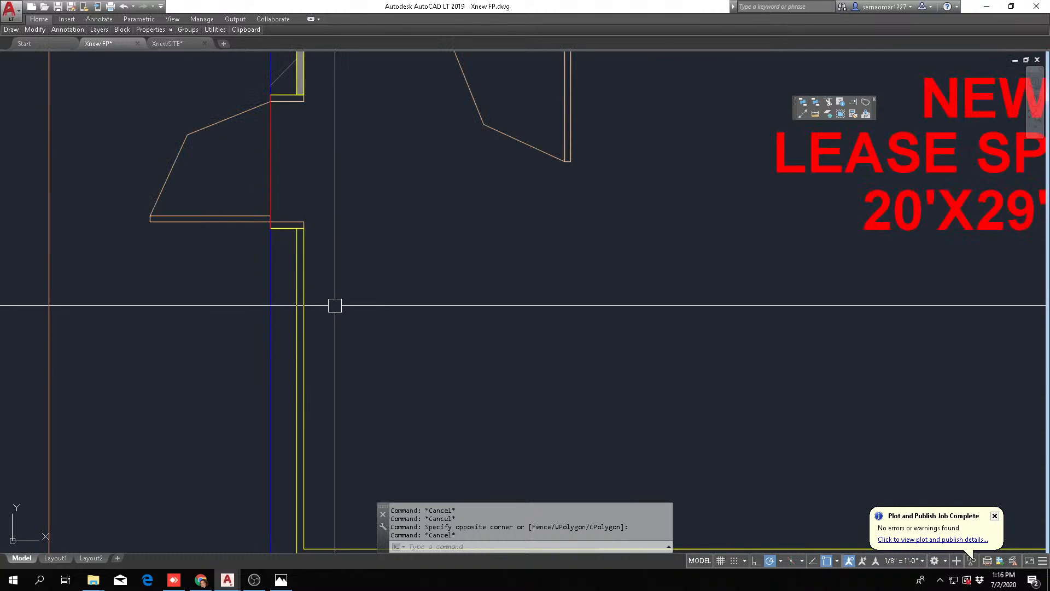
scroll(303, 307, "up", 5)
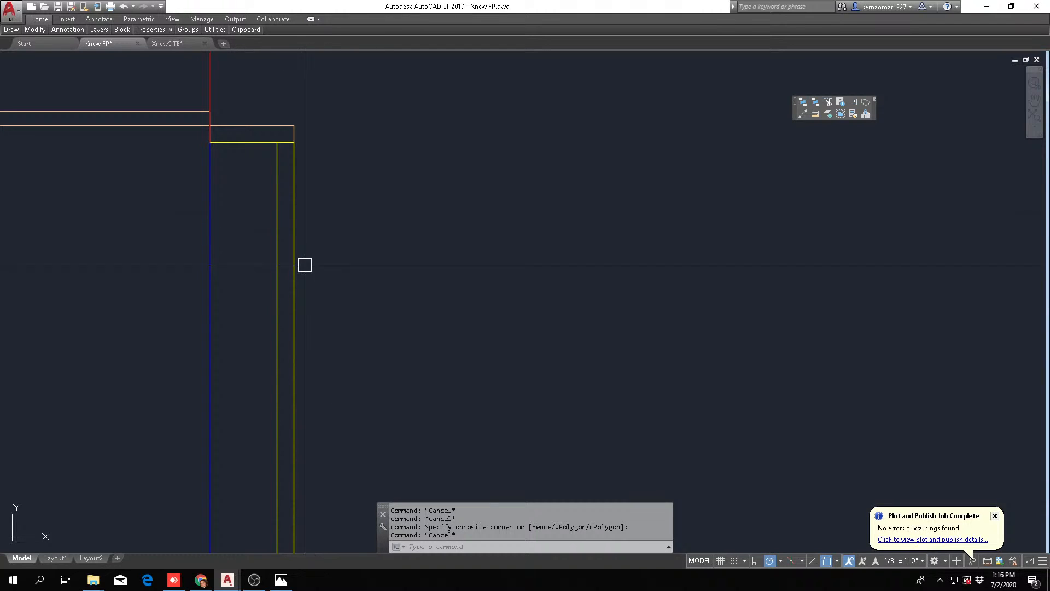
scroll(333, 307, "down", 5)
scroll(340, 316, "up", 3)
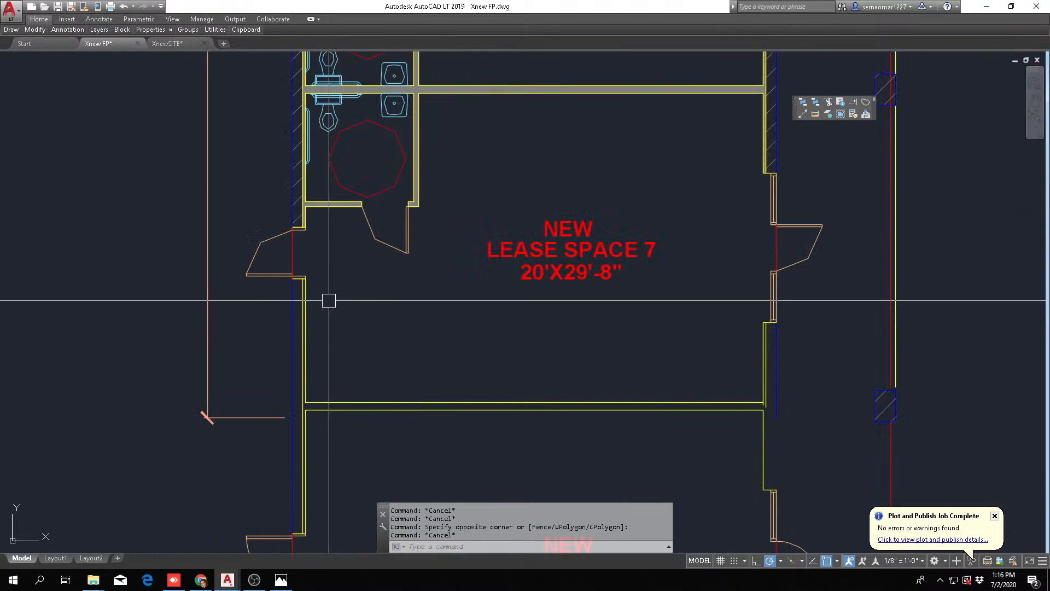
scroll(311, 347, "up", 3)
scroll(312, 347, "down", 3)
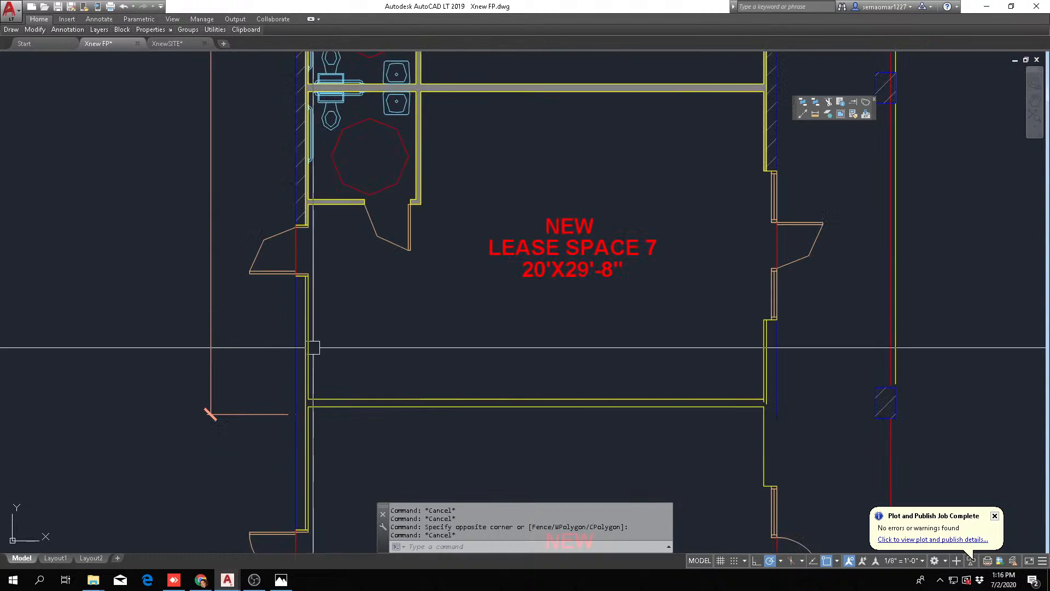
middle_click_drag(392, 359, 363, 359)
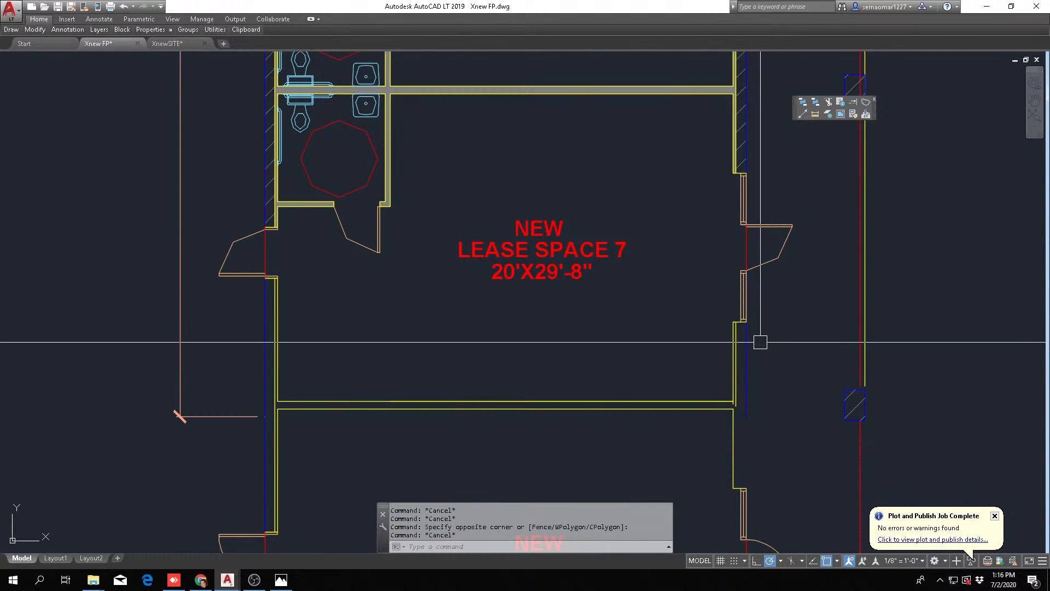
Check how far the left exterior wall's inside face line runs below the door in lease space 7
scroll(540, 280, "up", 4)
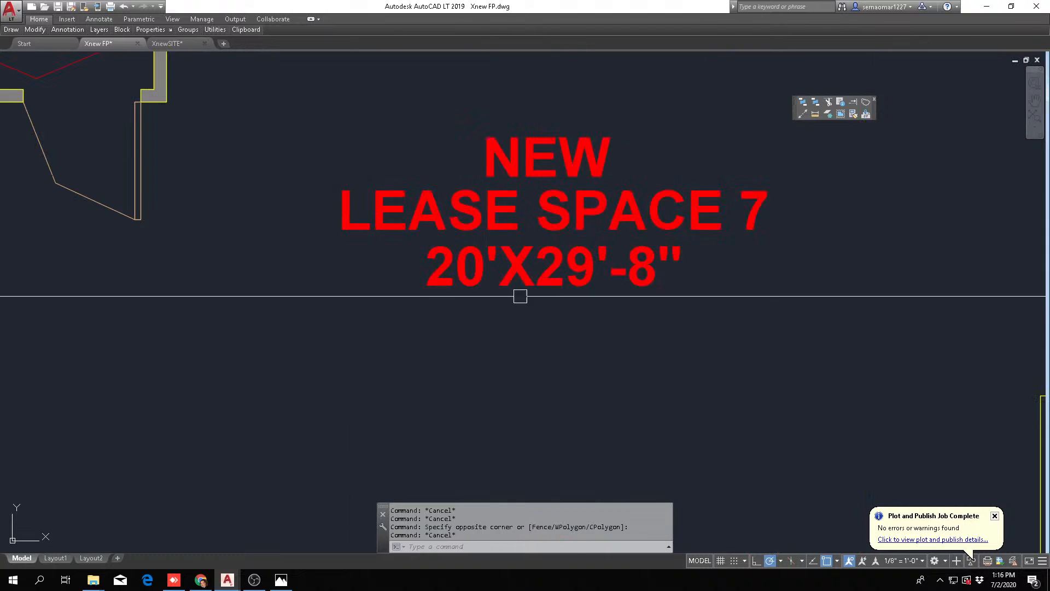
scroll(494, 296, "down", 4)
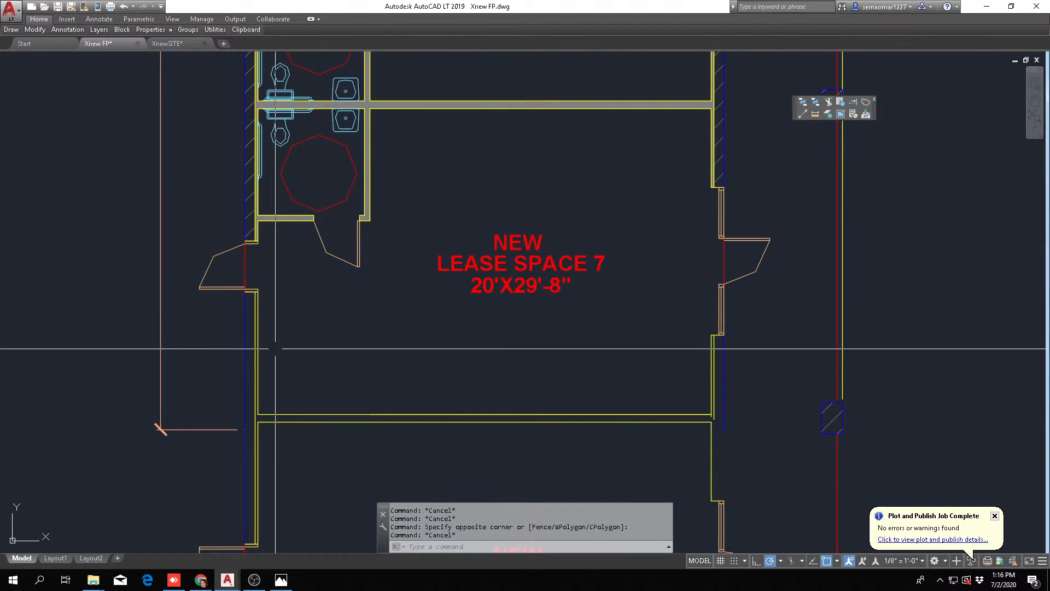
scroll(262, 355, "up", 6)
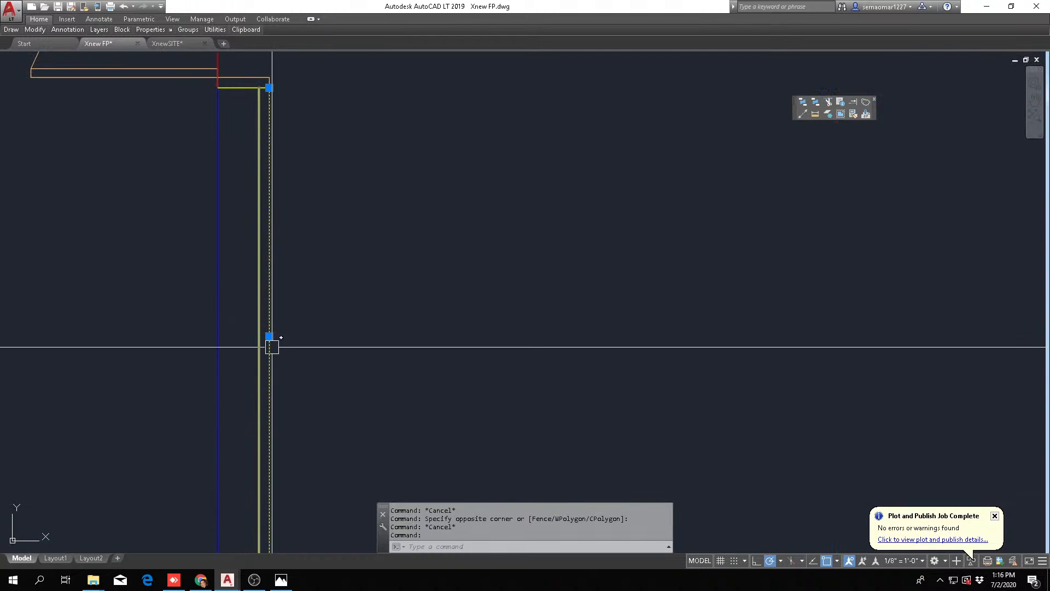
scroll(270, 344, "down", 3)
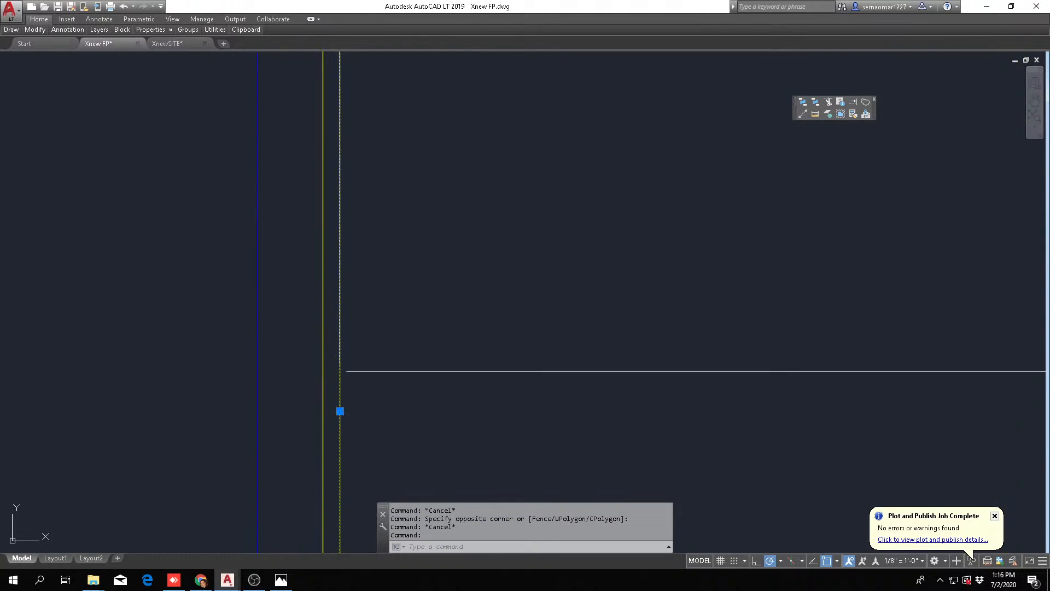
scroll(372, 365, "down", 3)
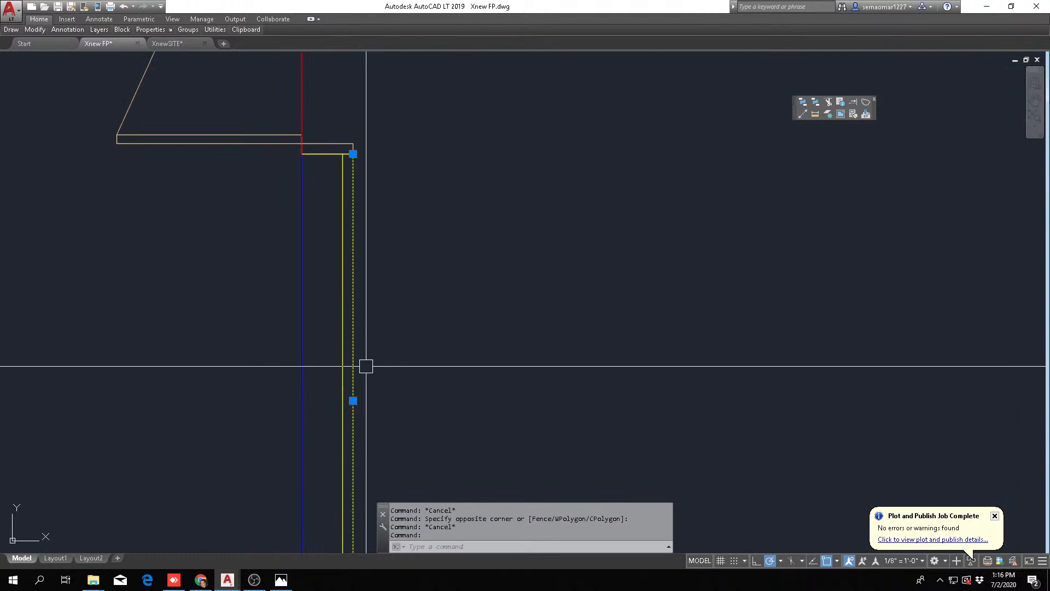
key("Escape")
key("Escape")
scroll(347, 363, "down", 4)
middle_click_drag(581, 467, 414, 393)
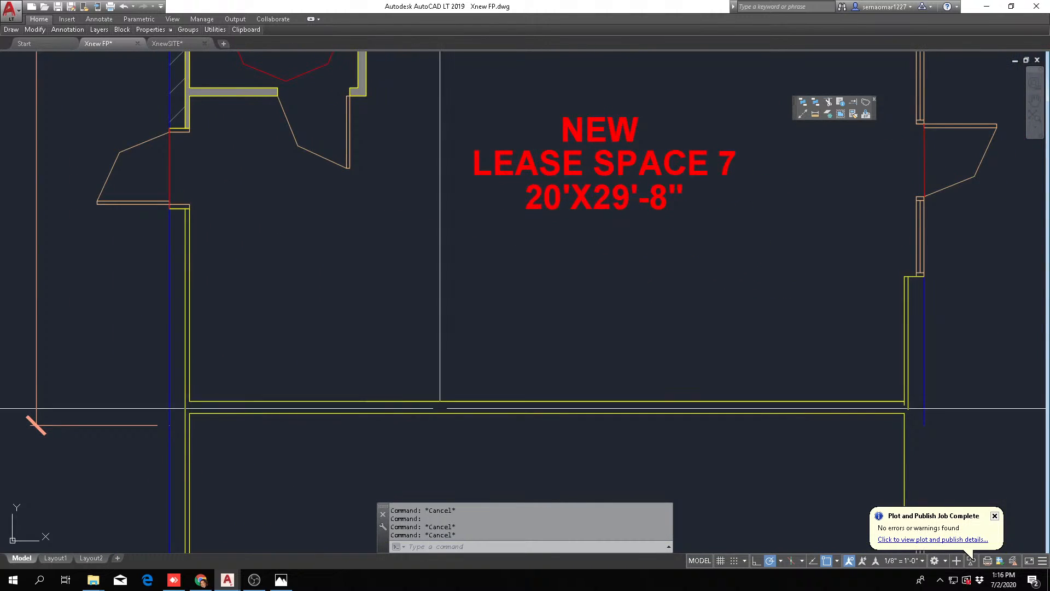
Examine the two lines of the new dividing wall between space 7 and the copied space below it
scroll(446, 409, "up", 5)
left_click(488, 388)
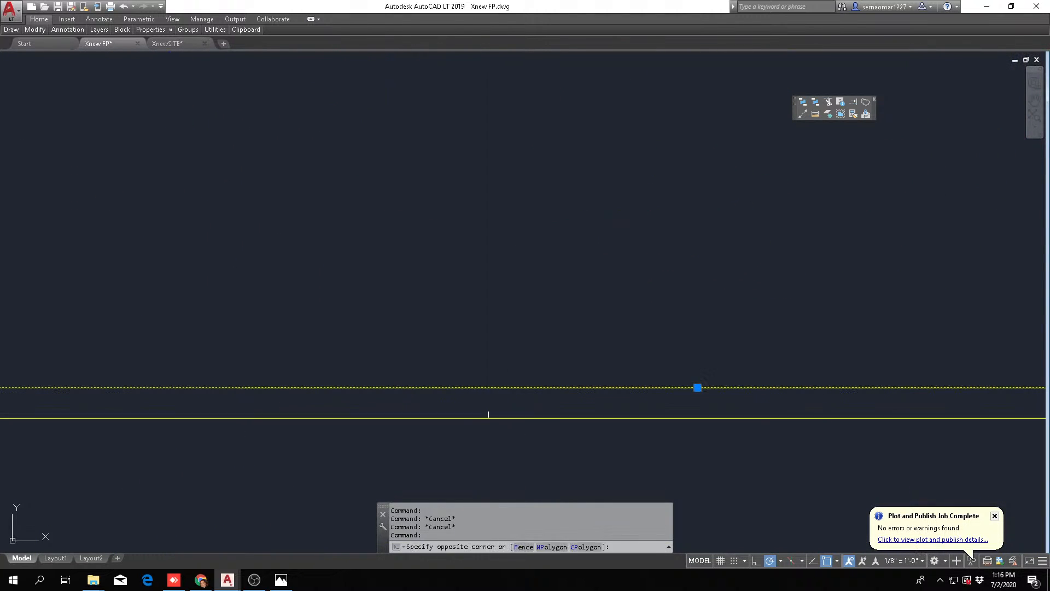
left_click_drag(487, 415, 481, 431)
key("Escape")
key("Escape")
scroll(499, 380, "up", 4)
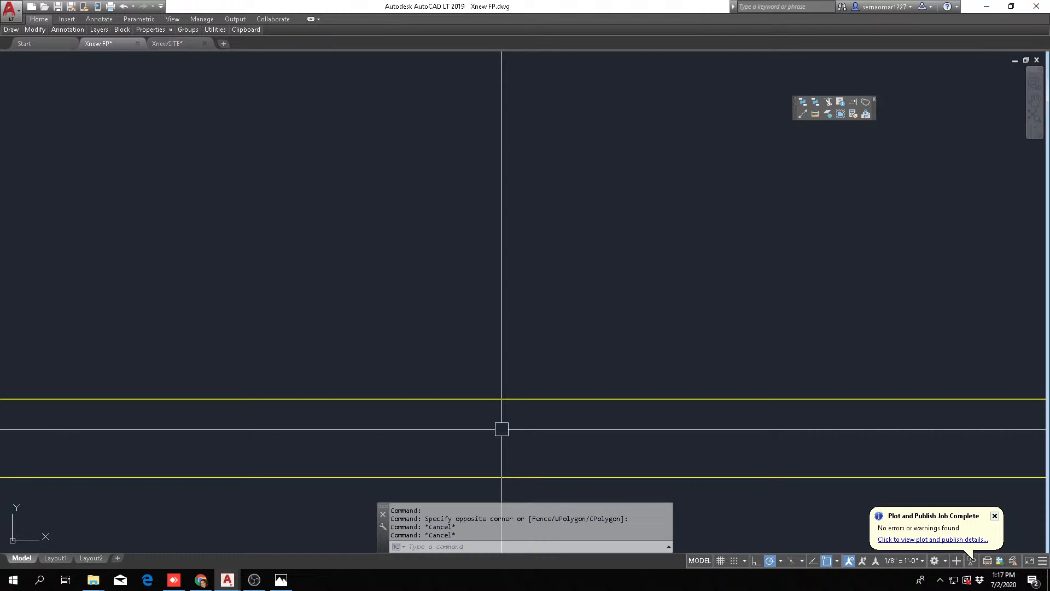
scroll(502, 430, "down", 5)
key("Escape")
key("Escape")
scroll(464, 351, "down", 2)
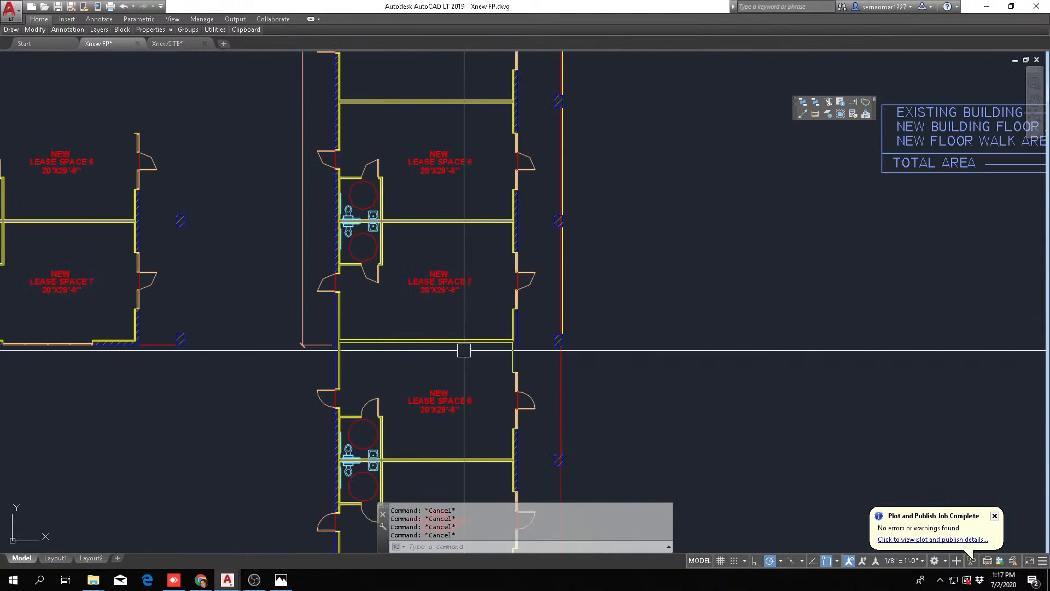
Review the left exterior wall segment below space 7's door and the two copied lease spaces beneath it
scroll(344, 315, "up", 6)
left_click(350, 300)
left_click(293, 318)
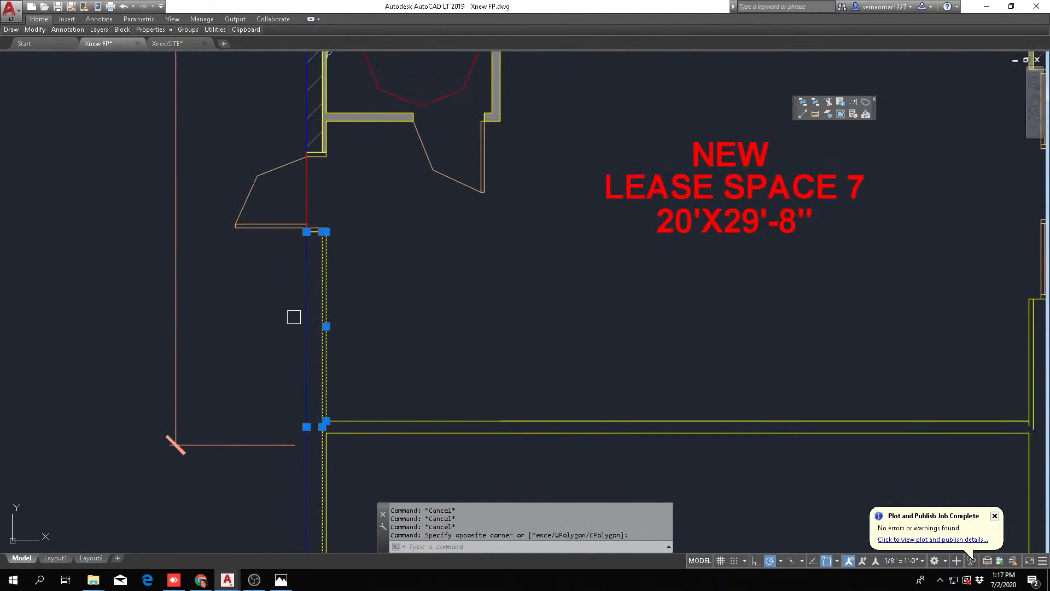
key("Escape")
scroll(295, 321, "down", 5)
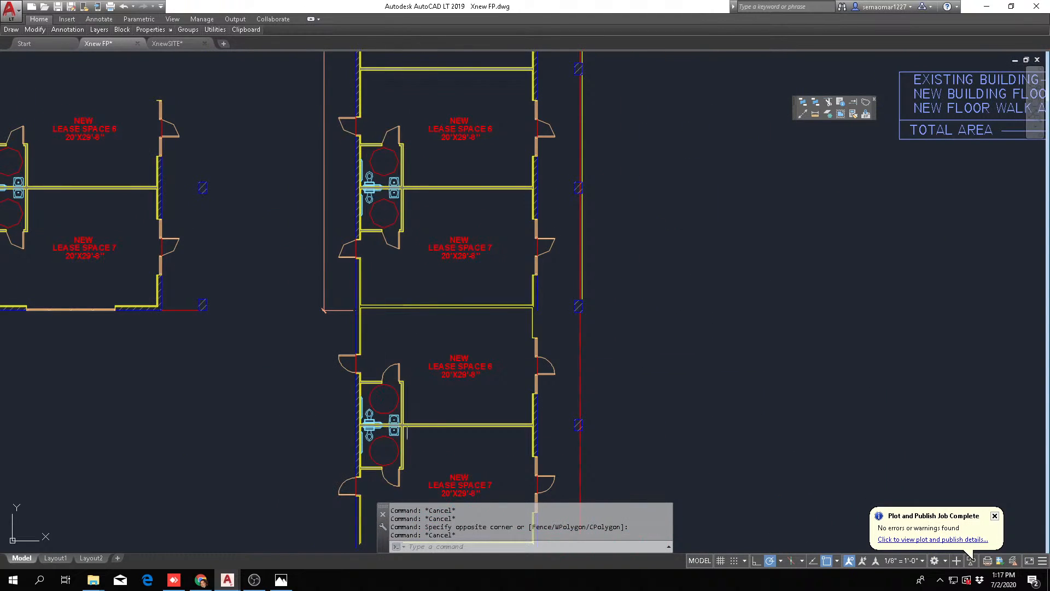
middle_click_drag(434, 421, 424, 402)
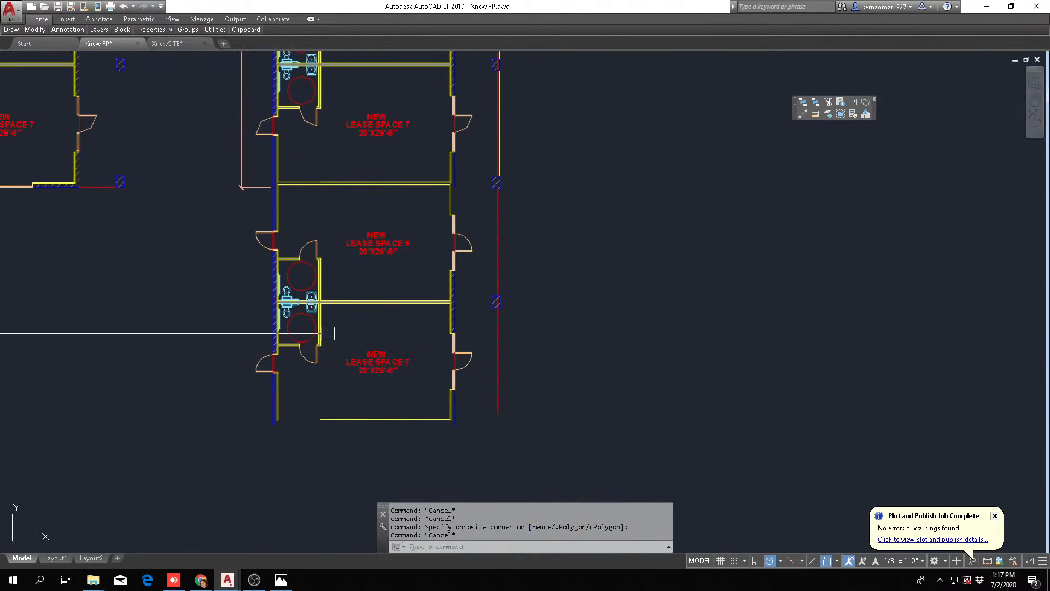
scroll(328, 333, "up", 3)
key("Escape")
scroll(463, 409, "down", 3)
middle_click_drag(525, 428, 494, 435)
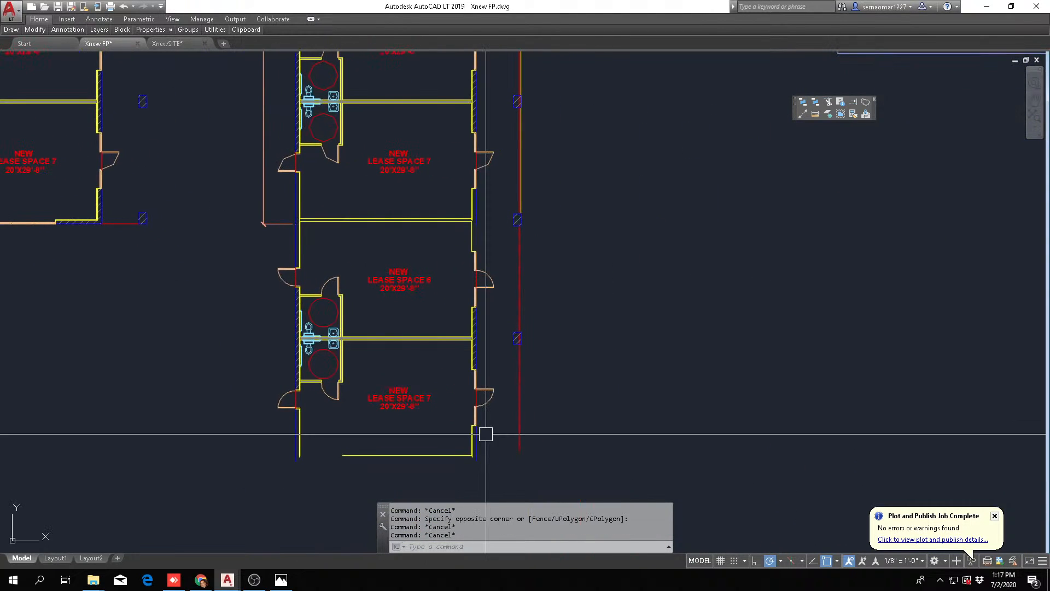
key("Escape")
type("ed")
key("Return")
scroll(401, 282, "up", 3)
scroll(426, 347, "down", 4)
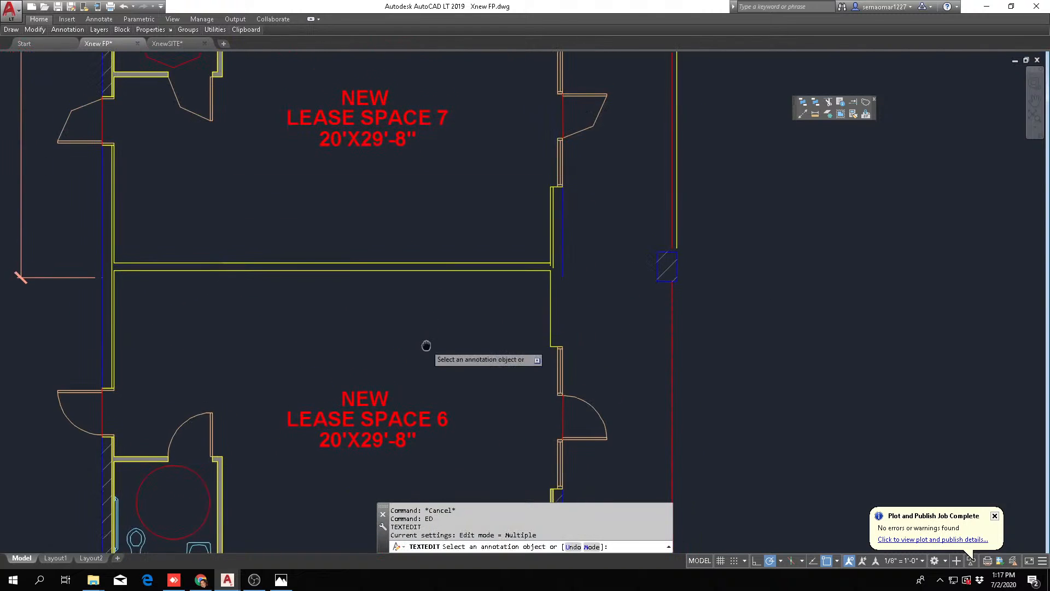
scroll(442, 316, "up", 5)
left_click(461, 316)
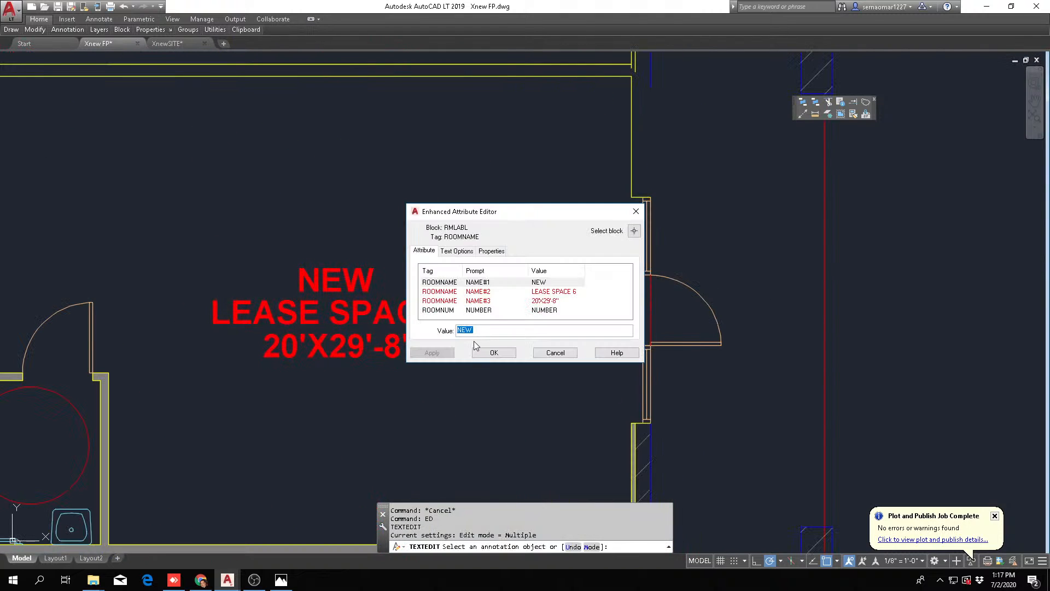
key("Escape")
key("Escape")
Edit the room label attributes of the first copied space below space 7 to read LEASE SPACE 8
type("DDATTE")
key("Return")
left_click(469, 327)
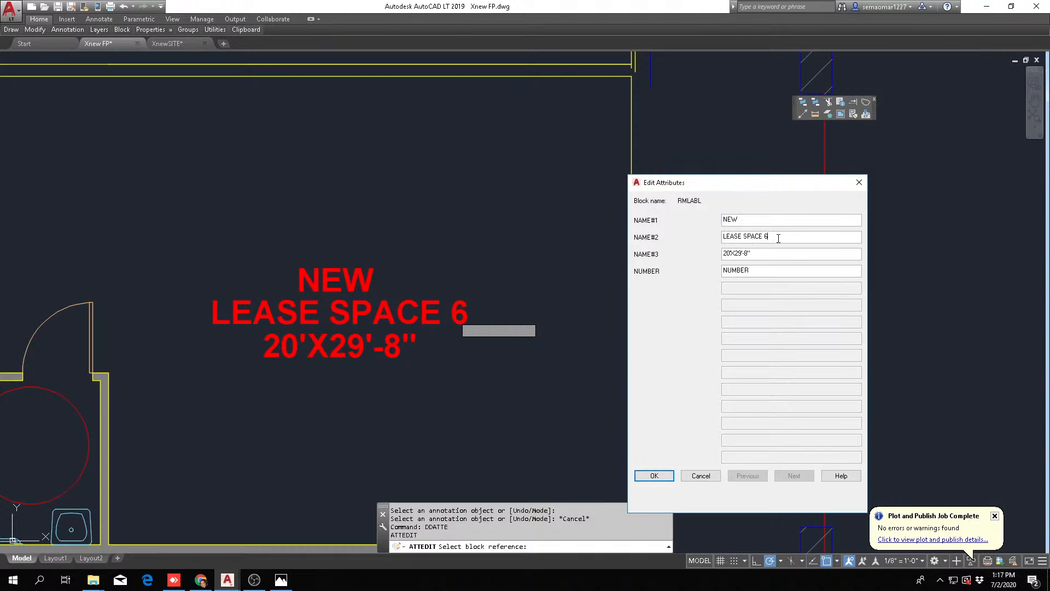
type("8")
right_click(741, 269)
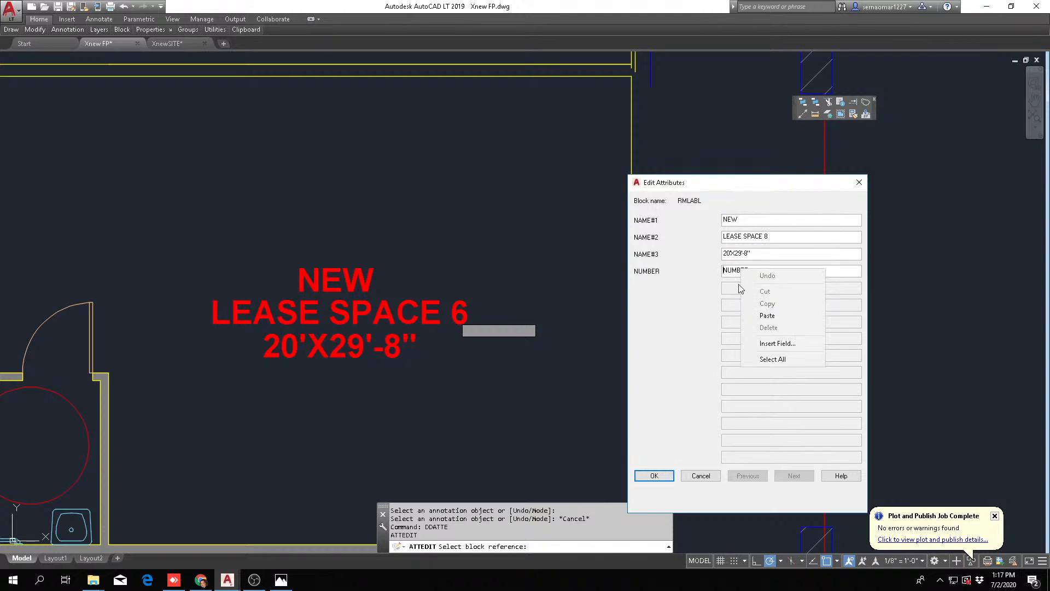
left_click(662, 478)
scroll(490, 281, "down", 5)
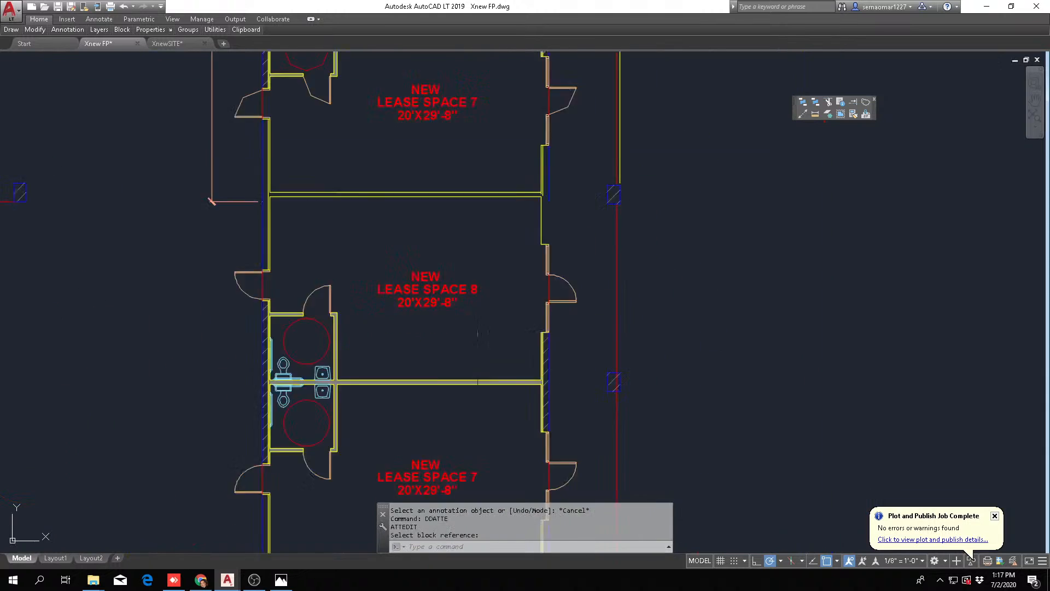
Edit the room label attributes of the last copied space to read LEASE SPACE 9
key("Return")
scroll(423, 393, "up", 5)
left_click(486, 382)
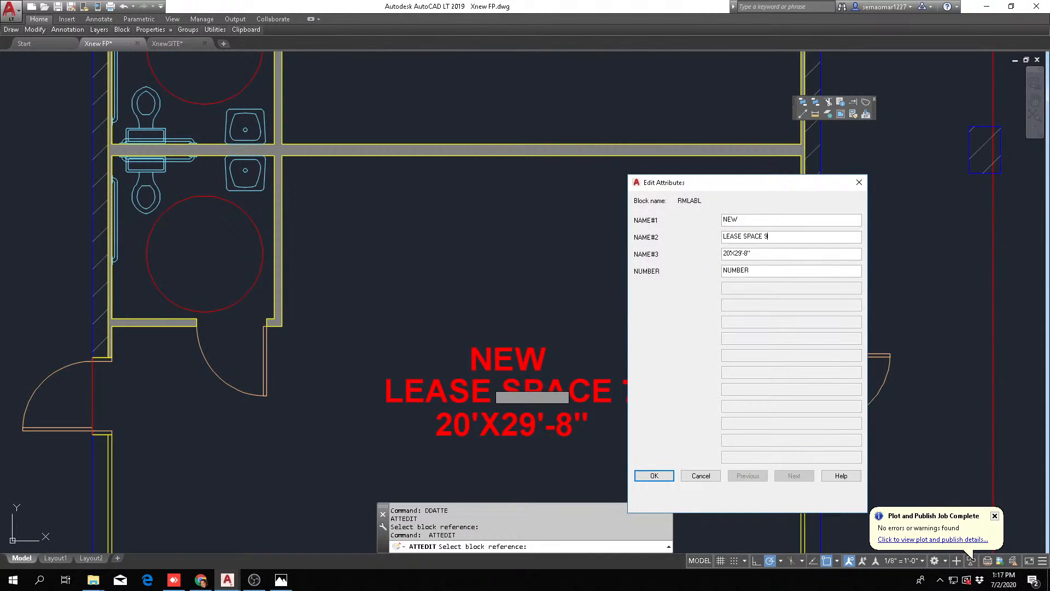
left_click(658, 479)
scroll(388, 275, "down", 6)
key("Escape")
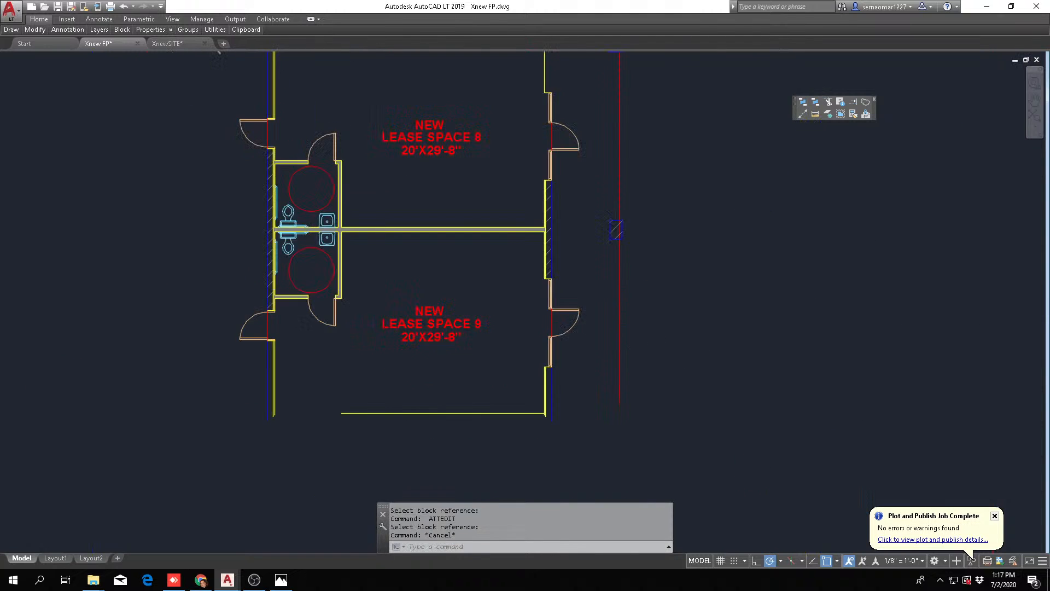
Inspect the unfinished end of the wing below lease space 9 and the walkway line beside it
scroll(446, 350, "up", 2)
scroll(509, 353, "up", 2)
middle_click_drag(513, 353, 516, 402)
scroll(516, 402, "down", 4)
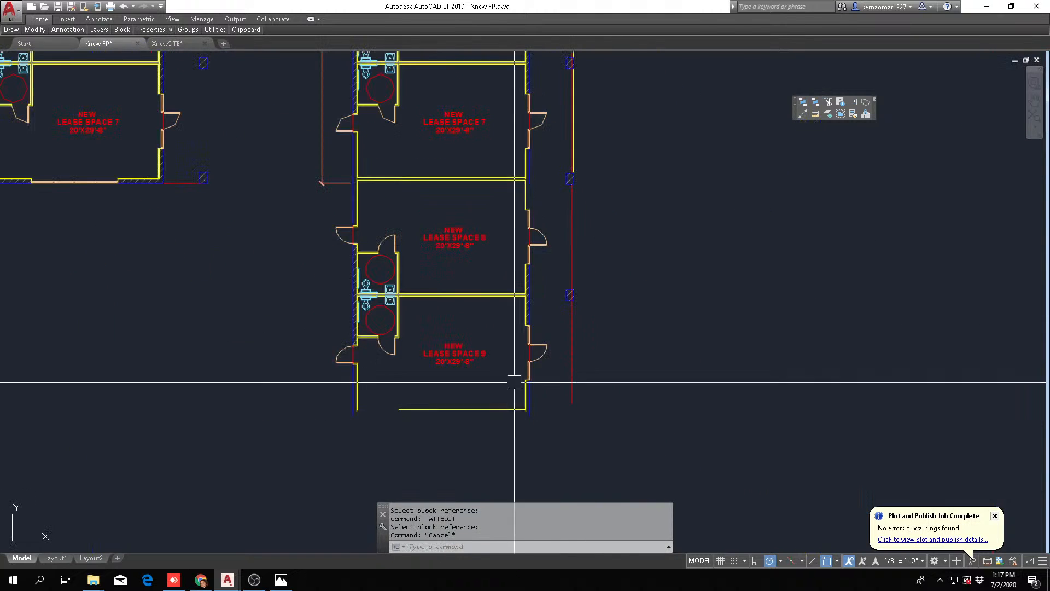
mouse_move(573, 276)
middle_mouse_down()
mouse_move(484, 509)
mouse_move(520, 354)
mouse_move(518, 274)
middle_mouse_up()
key("Escape")
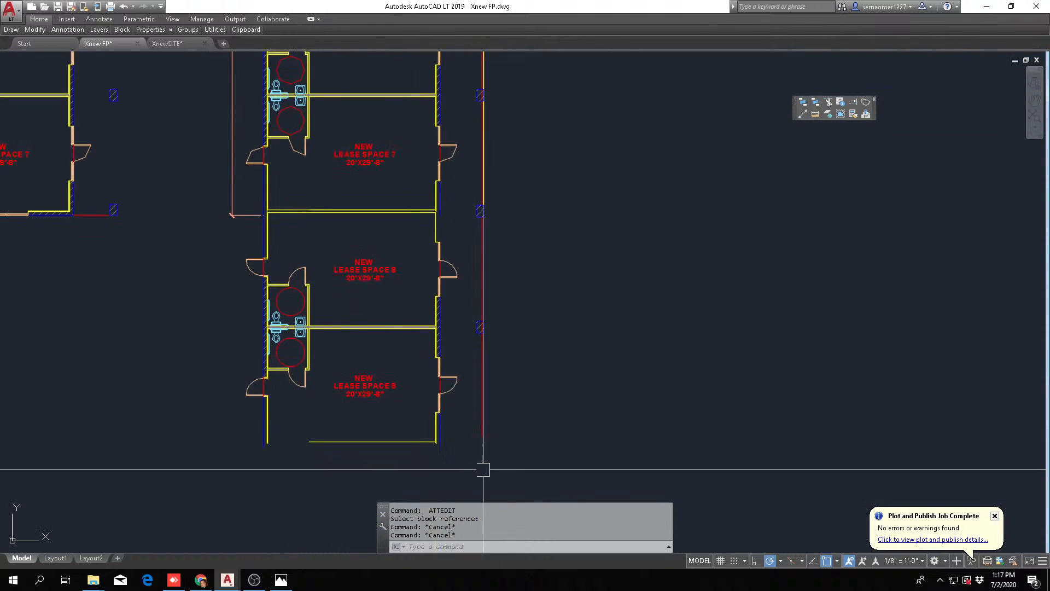
key("Escape")
key("Escape")
scroll(443, 455, "up", 4)
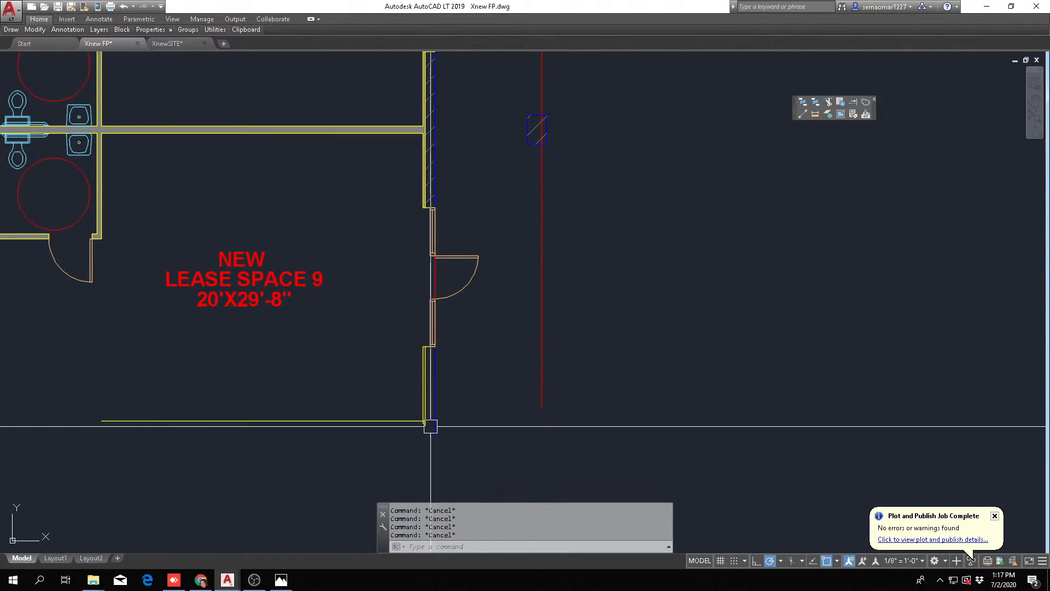
type("o")
key("Return")
key("Return")
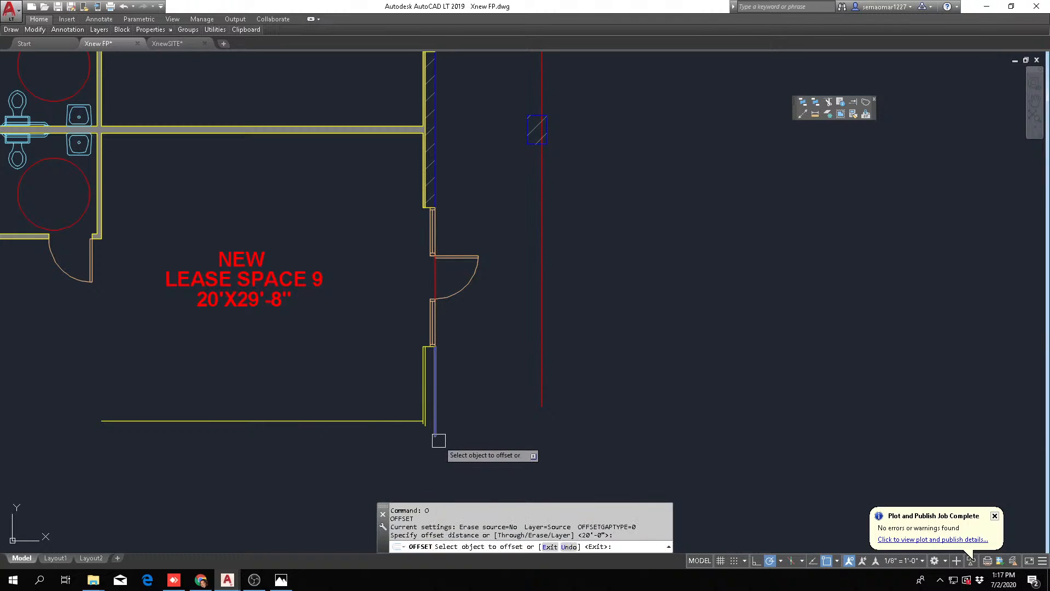
key("Escape")
type("o")
key("Return")
type("2")
key("Return")
scroll(483, 314, "down", 4)
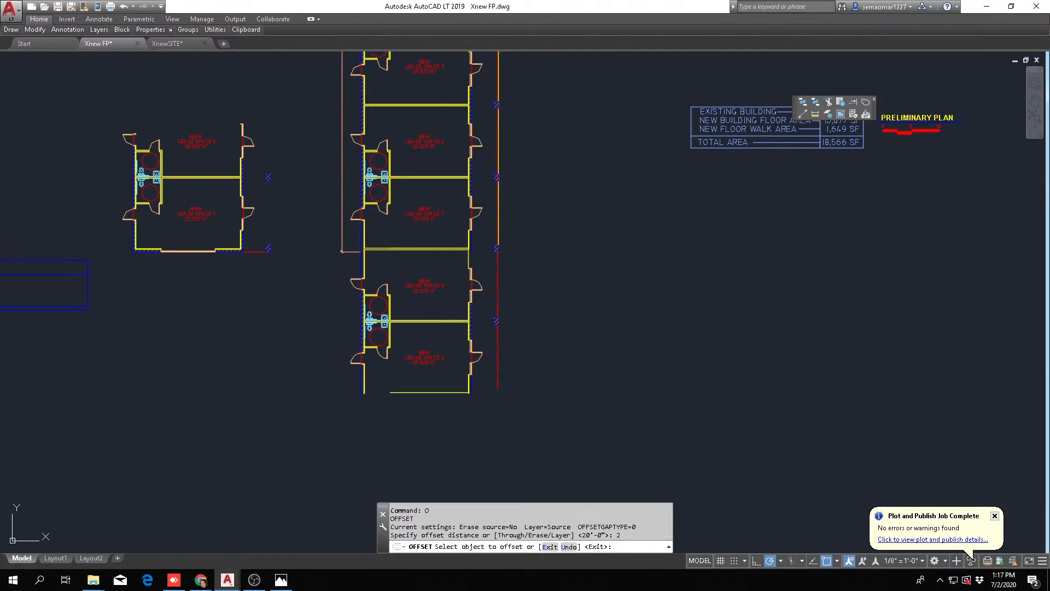
key("Escape")
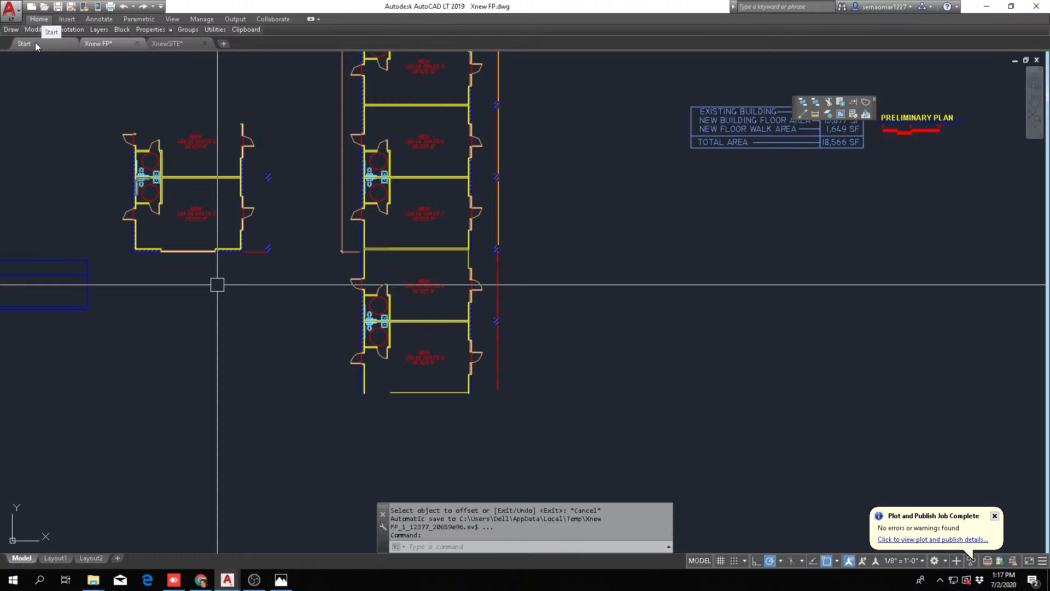
Copy the end wall with its storefront window and walkway end from the old lease space 7 plan to the open end below lease space 9
mouse_move(32, 31)
left_click(50, 56)
scroll(123, 249, "up", 6)
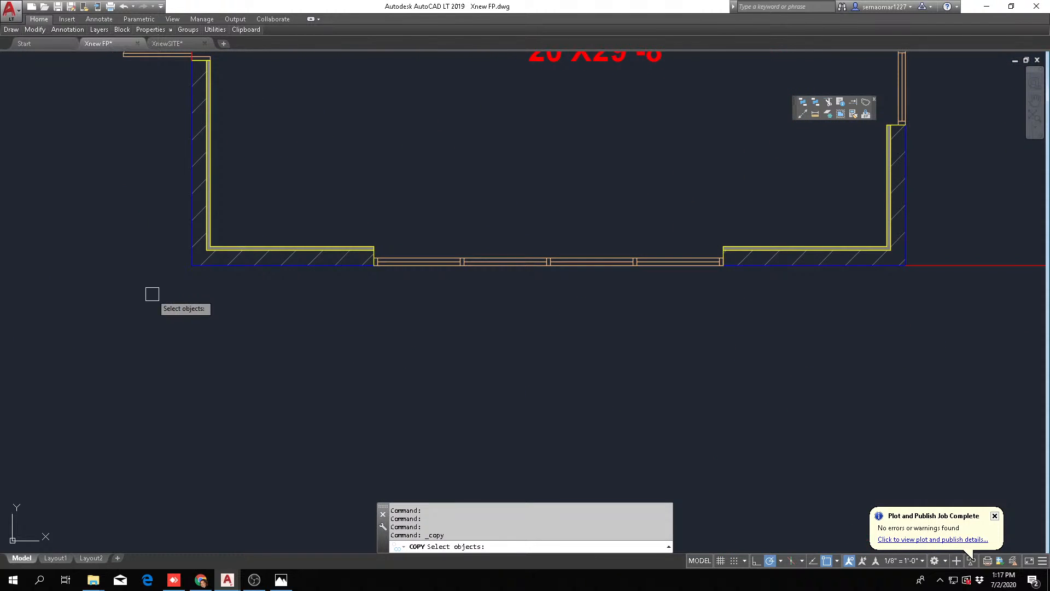
left_click(152, 294)
scroll(684, 296, "down", 3)
middle_click_drag(788, 281, 505, 338)
left_click(614, 297)
scroll(462, 165, "up", 4)
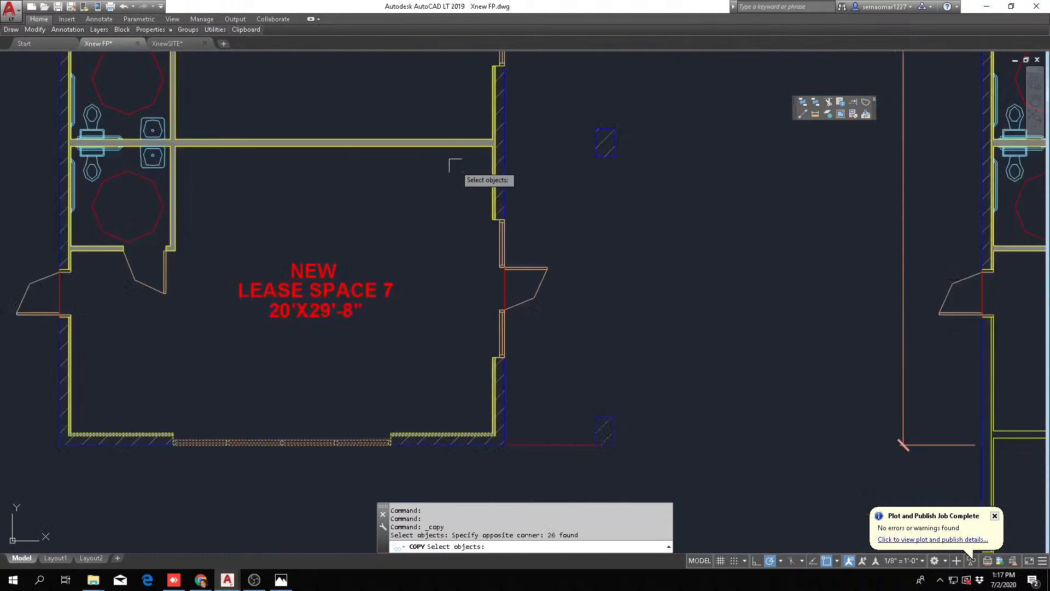
key("Return")
left_click(513, 135)
scroll(724, 364, "down", 5)
scroll(680, 368, "up", 5)
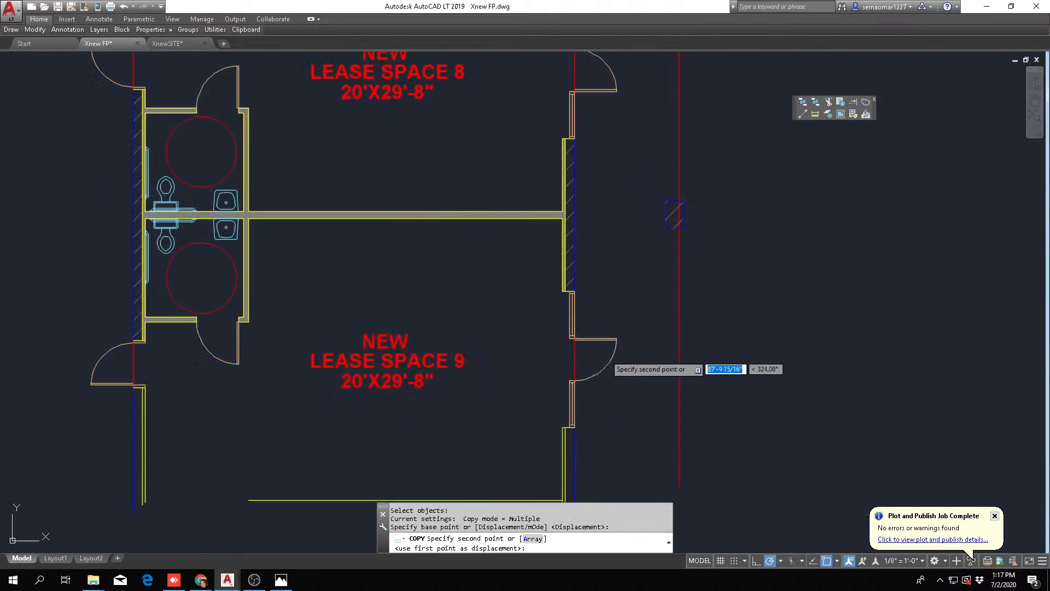
left_click(572, 211)
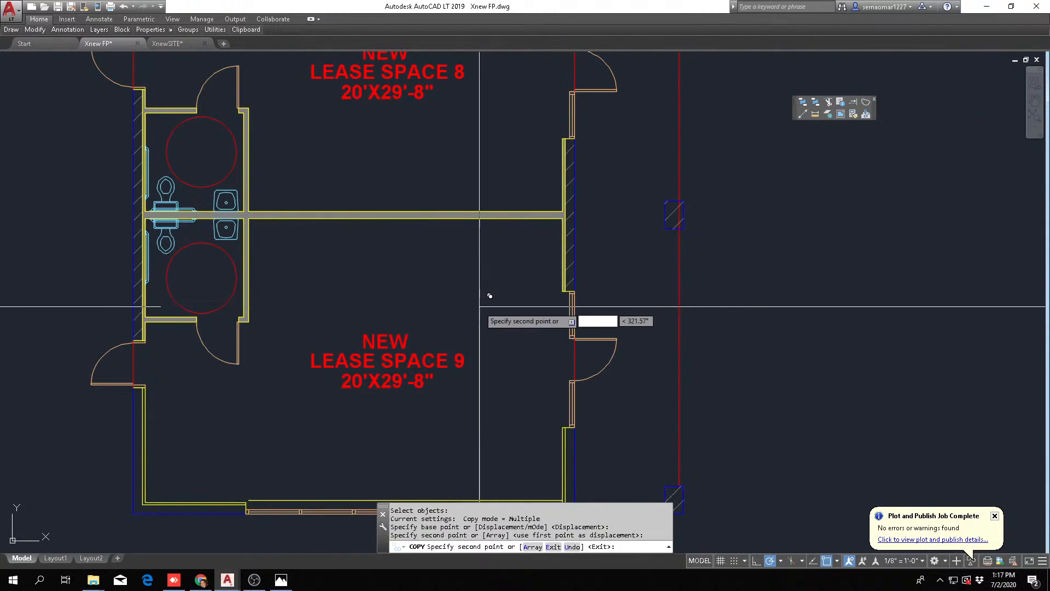
scroll(476, 355, "down", 2)
scroll(420, 442, "up", 4)
key("Escape")
key("Escape")
Erase the leftover yellow wall line along the inside of lease space 9's end wall
type("e")
key("Return")
left_click(459, 440)
key("Escape")
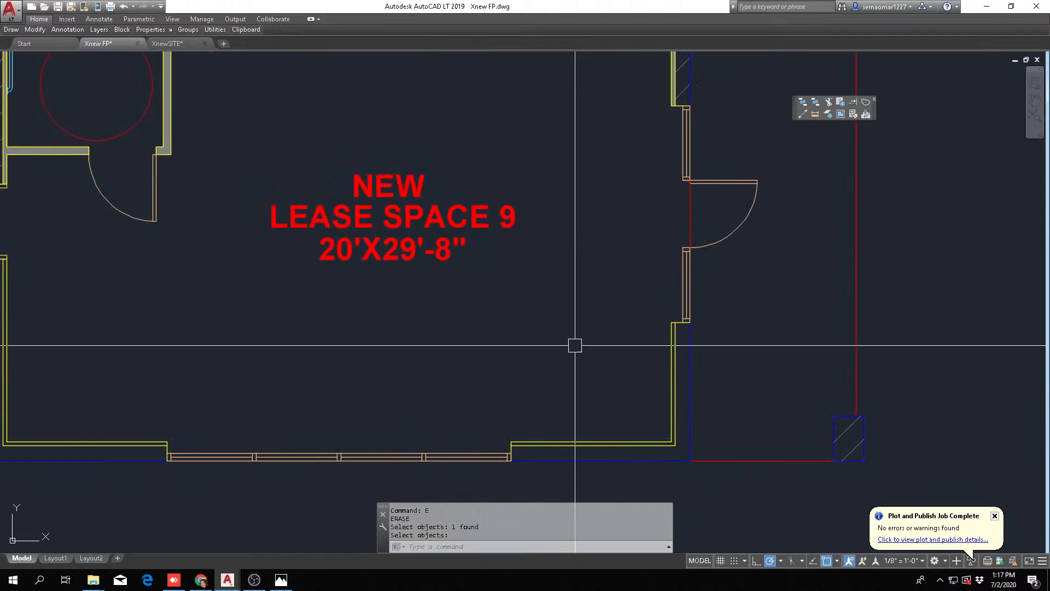
Measure the wing's walkway-side exterior wall from the outer corner below lease space 9 up to the inside corner at the main building
scroll(633, 372, "down", 4)
middle_click_drag(657, 357, 601, 394)
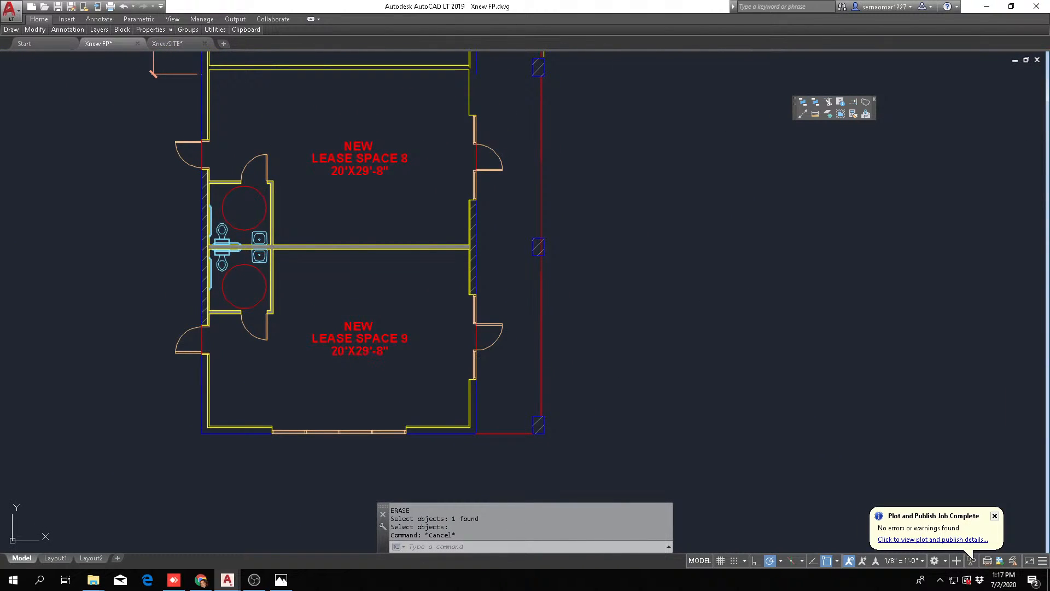
left_click(815, 114)
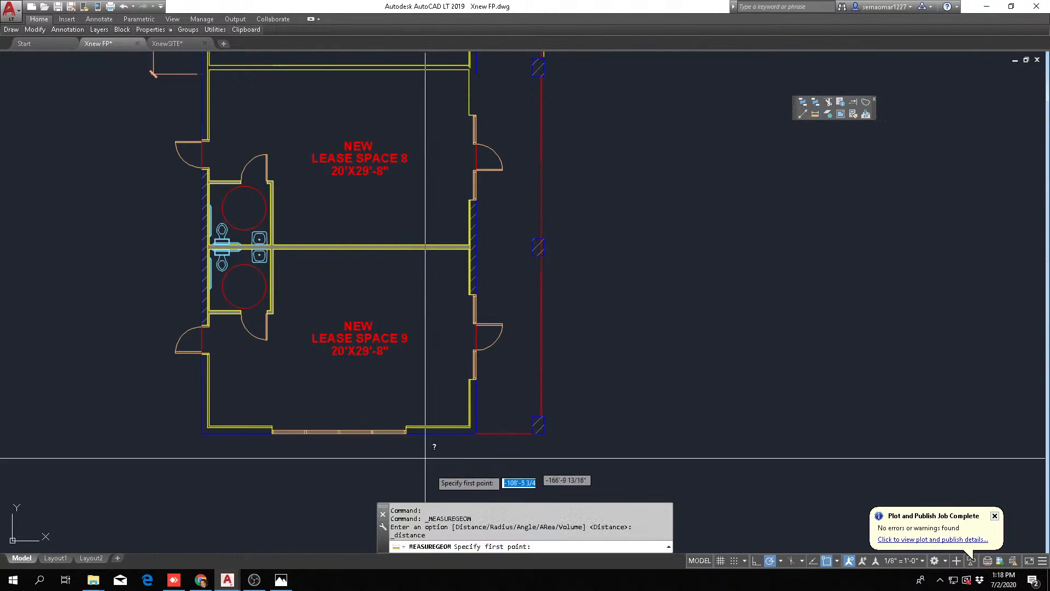
scroll(438, 454, "up", 2)
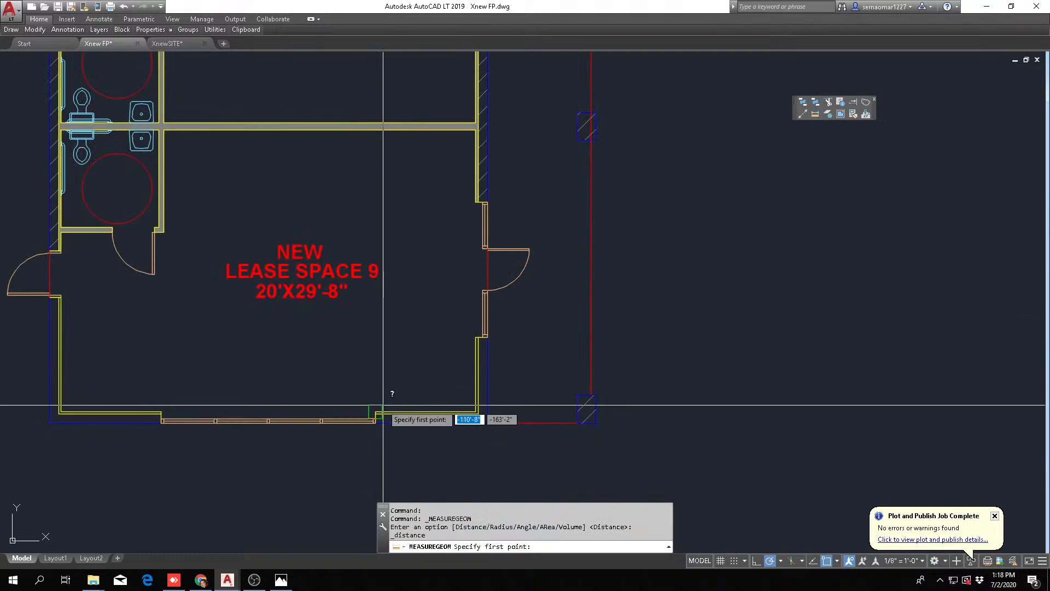
scroll(491, 438, "up", 2)
scroll(491, 439, "up", 1)
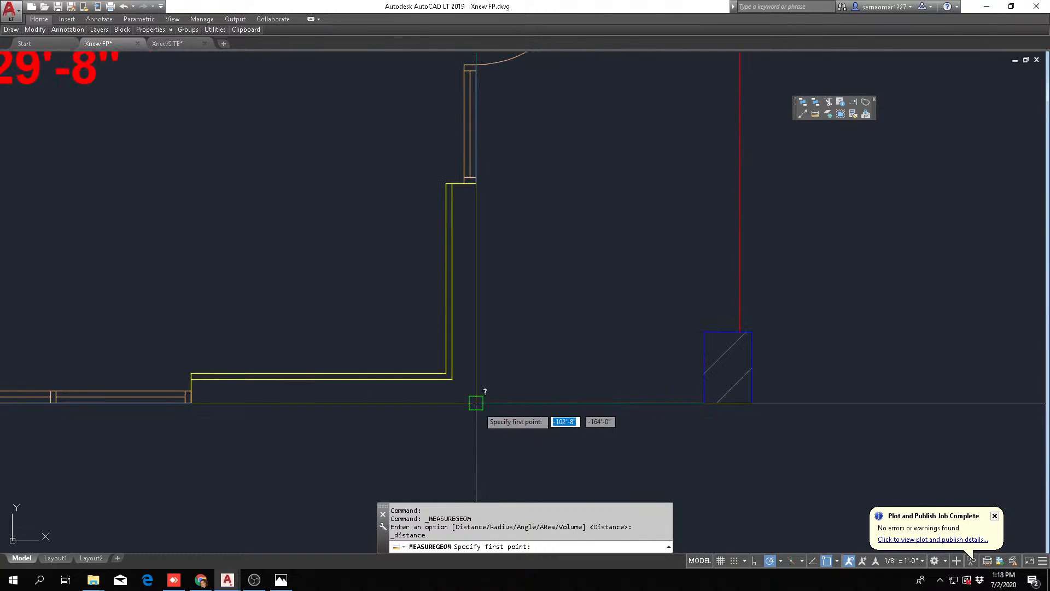
left_click(483, 416)
scroll(547, 359, "down", 4)
scroll(548, 359, "down", 2)
middle_click_drag(580, 216, 510, 482)
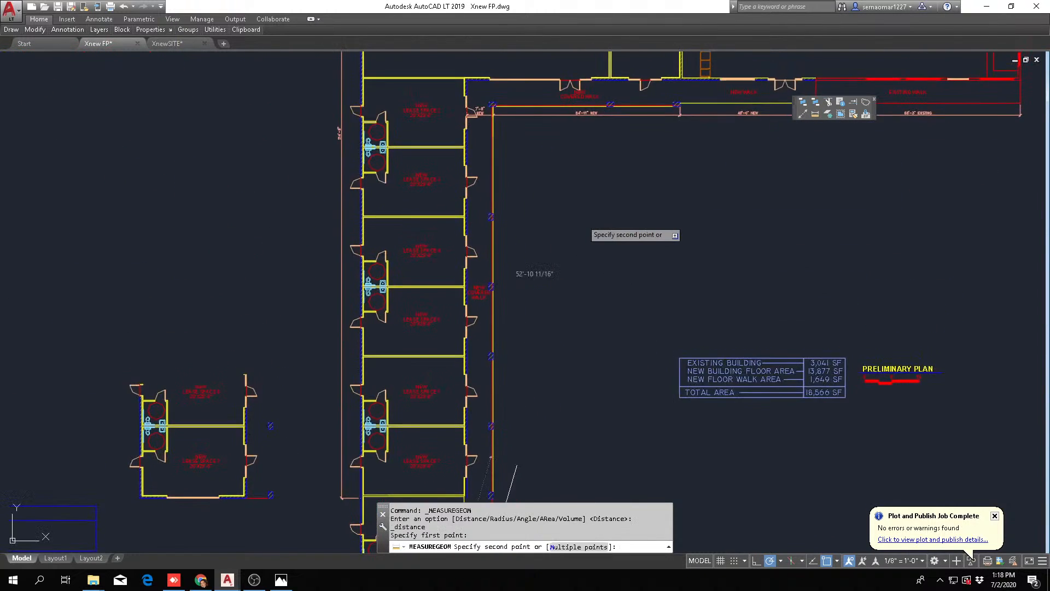
scroll(481, 97, "up", 2)
scroll(480, 118, "up", 5)
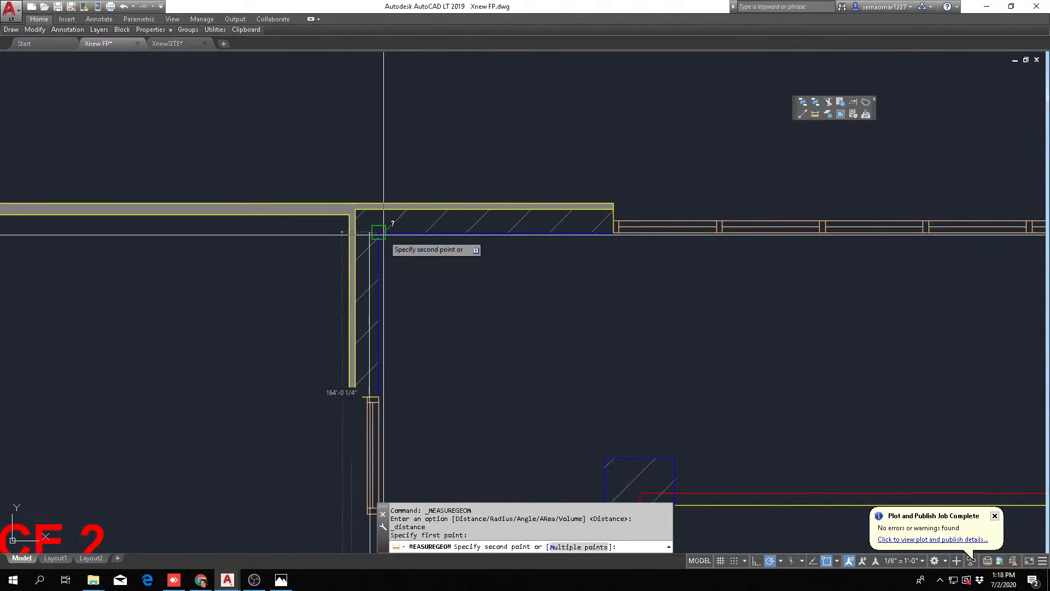
left_click(379, 233)
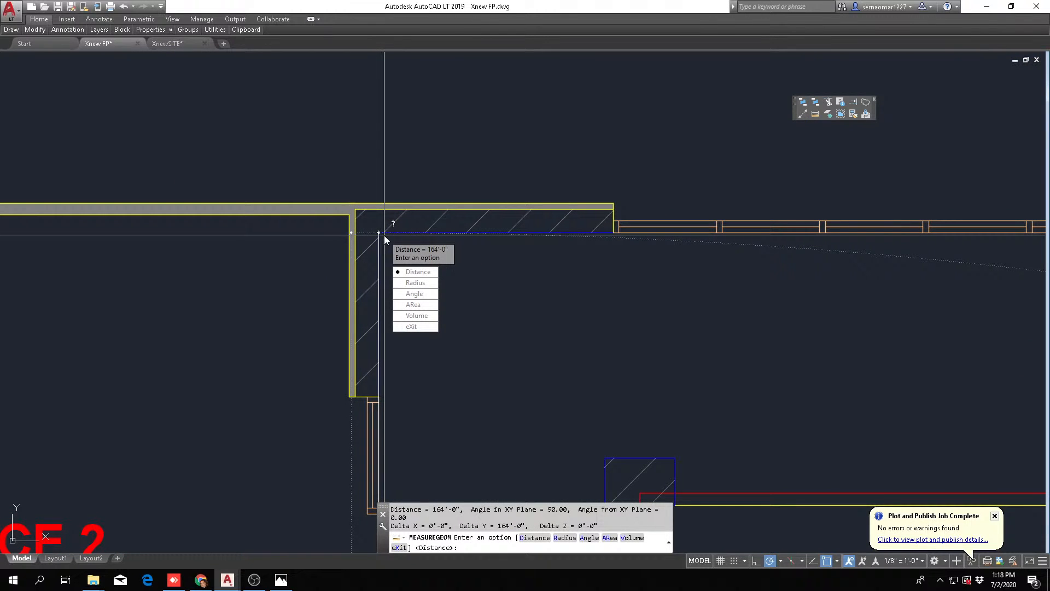
key("Escape")
key("Escape")
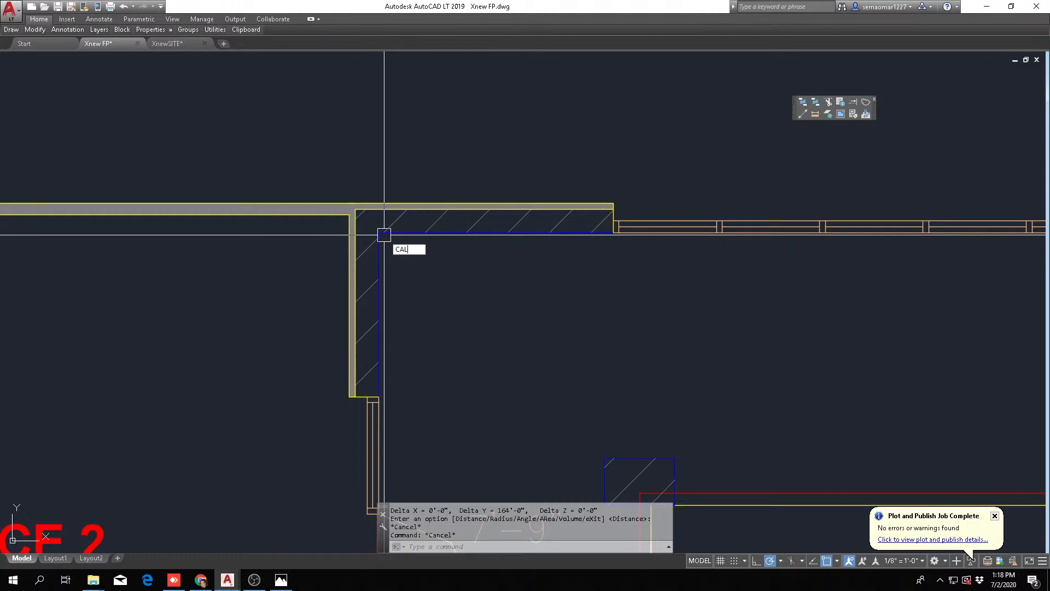
Calculate 164'/16" with the CAL command
key("Return")
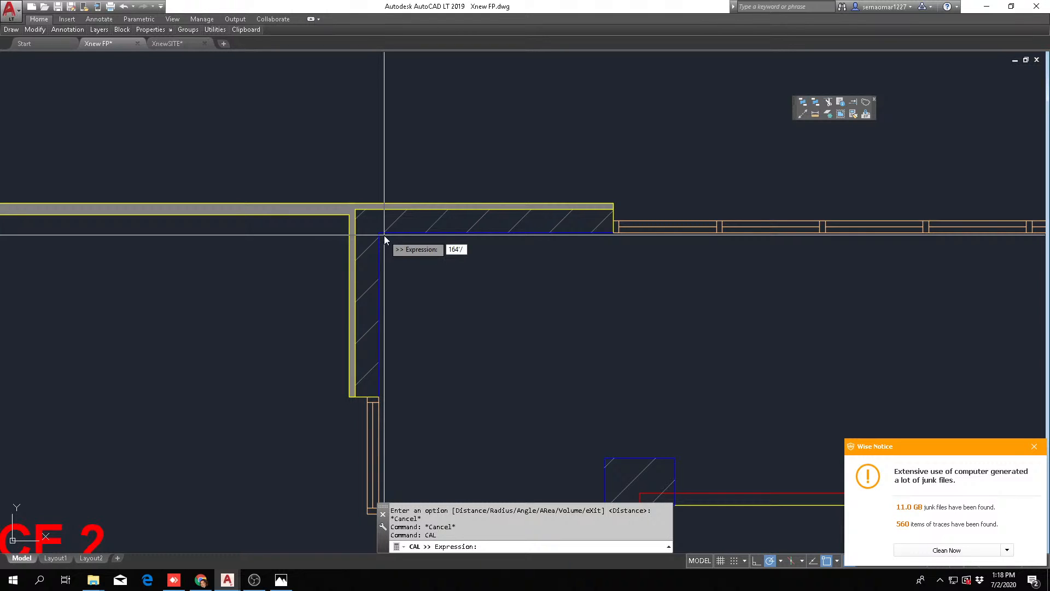
type("16\"")
key("Return")
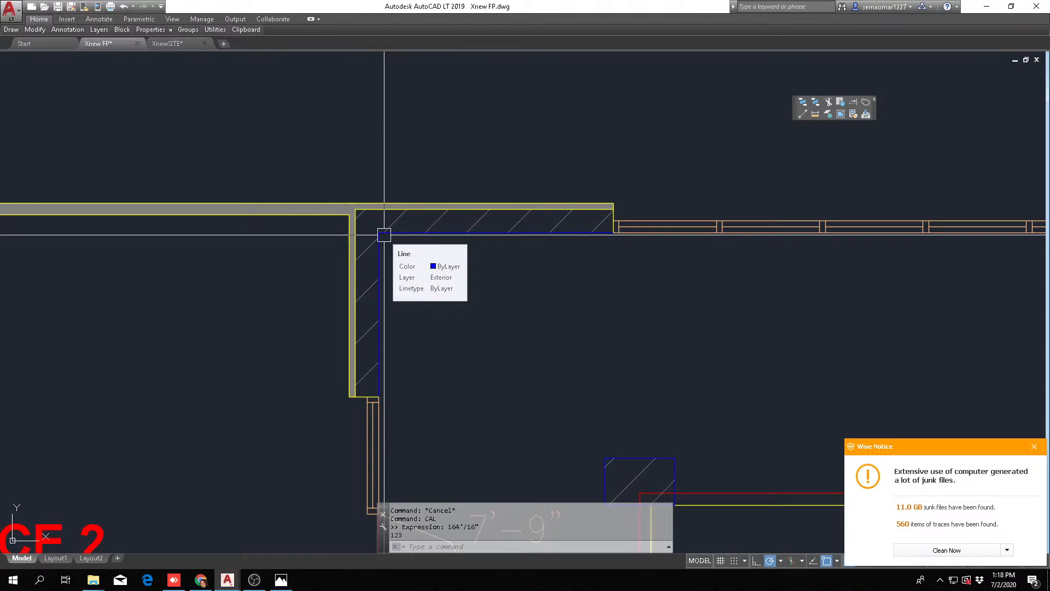
Measure lease space 9 from the inside corner of its end wall up to the partition shared with lease space 8
scroll(288, 351, "down", 8)
scroll(434, 290, "up", 4)
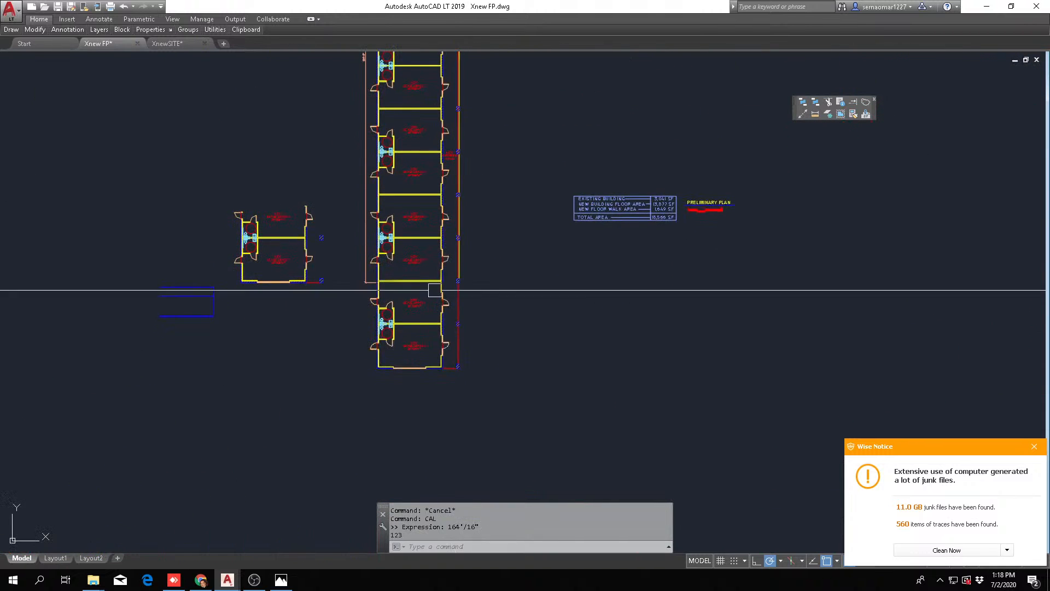
scroll(434, 290, "up", 4)
key("Escape")
key("Escape")
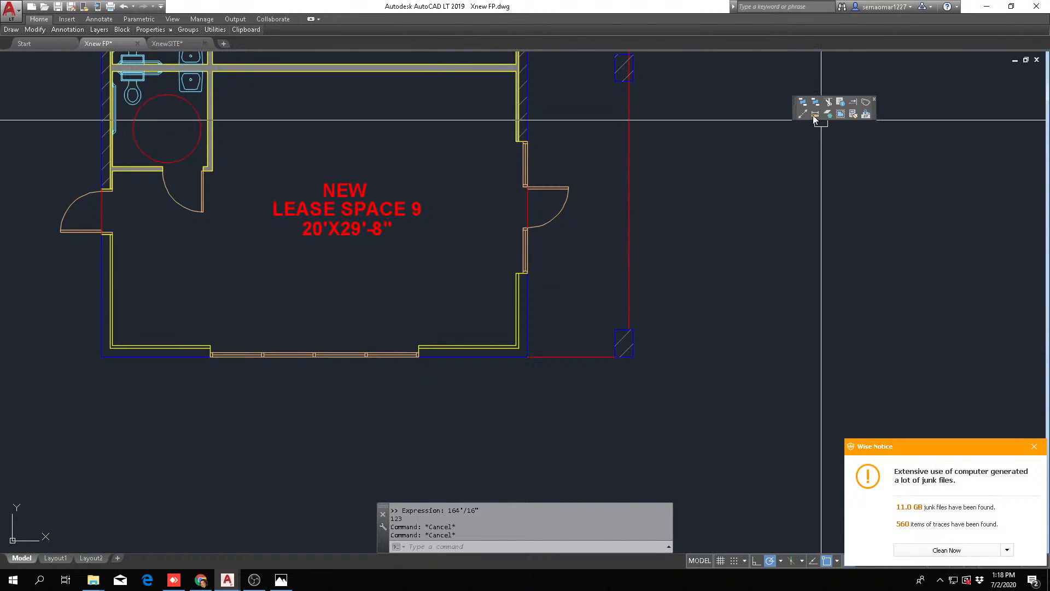
left_click(815, 113)
scroll(520, 350, "up", 4)
left_click(517, 348)
scroll(517, 347, "down", 4)
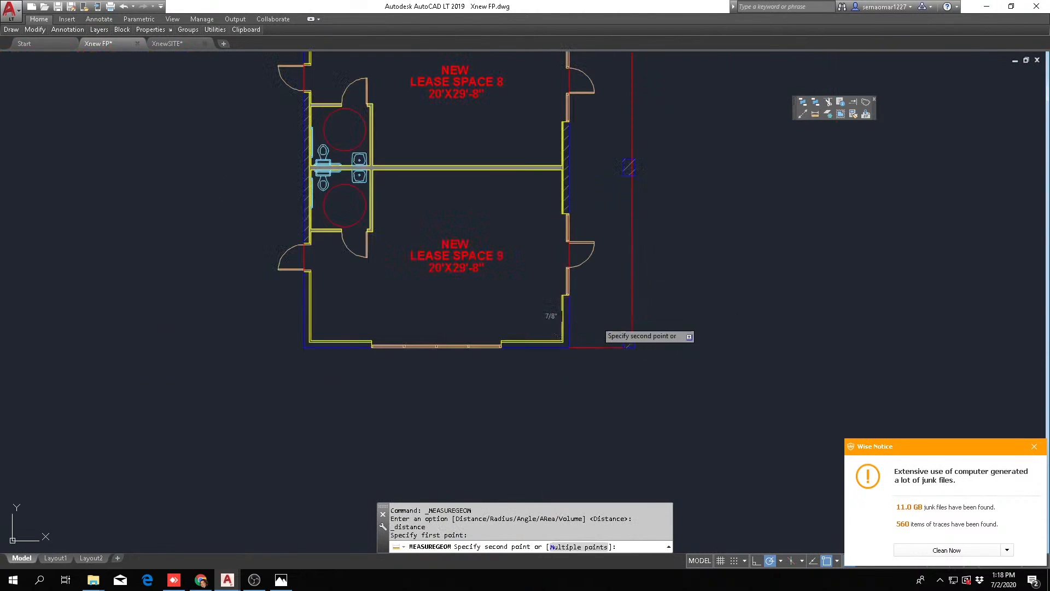
scroll(567, 170, "up", 4)
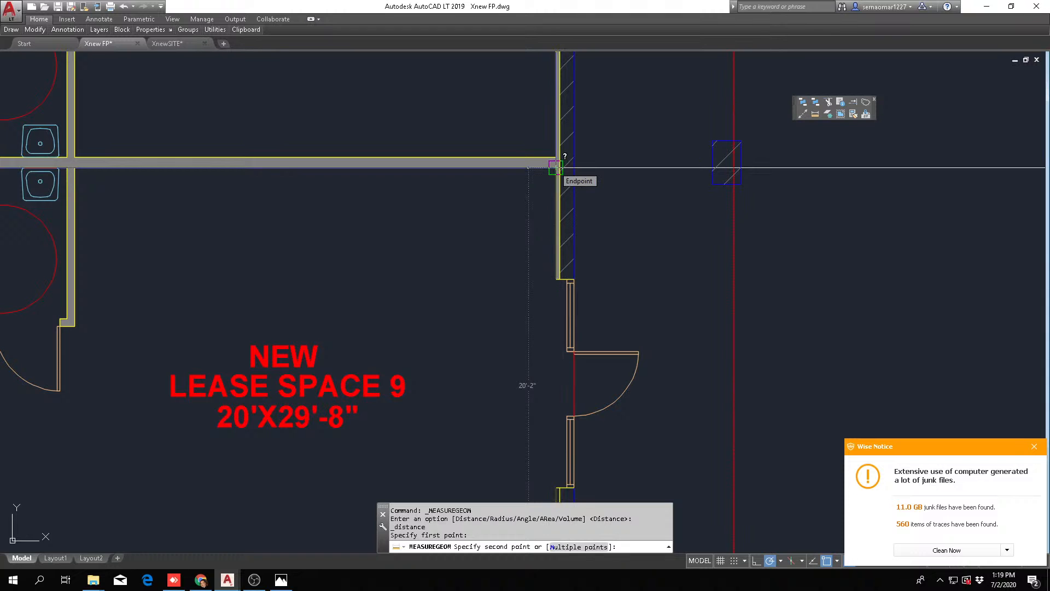
scroll(555, 167, "down", 5)
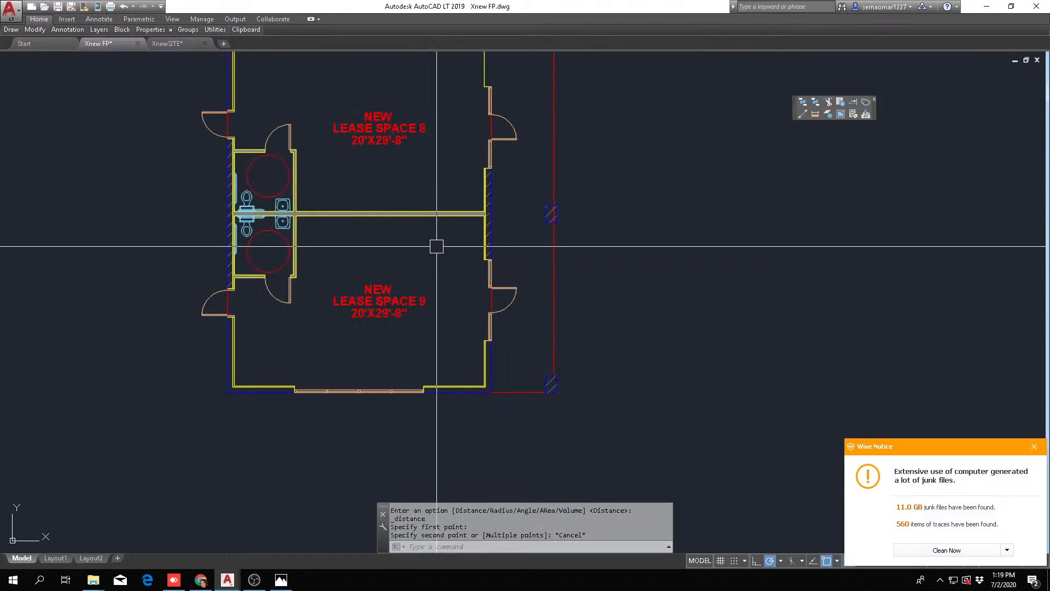
key("Escape")
key("Escape")
key("Escape")
key("Escape")
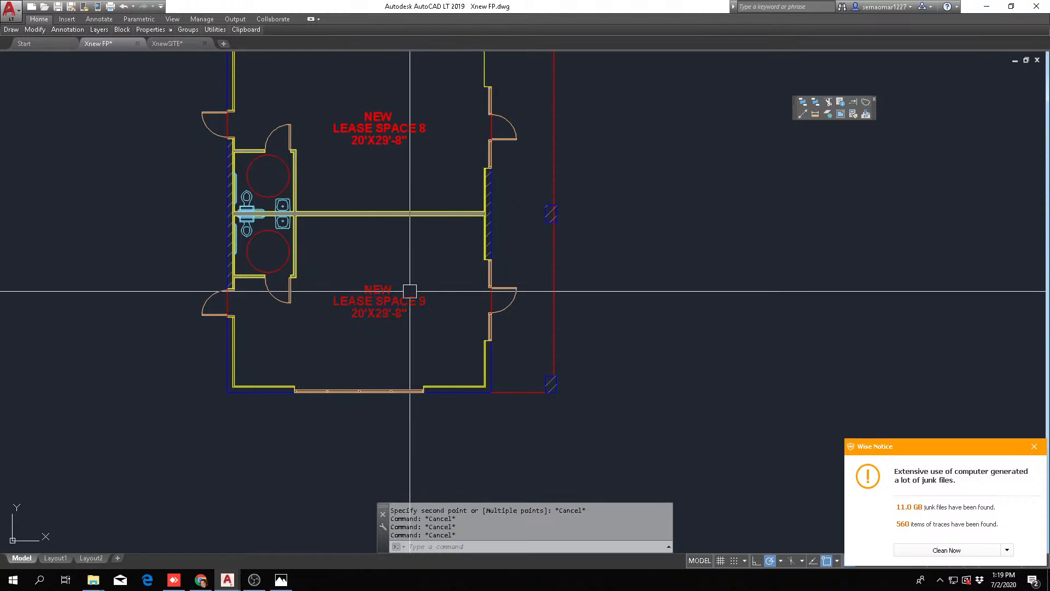
key("Escape")
Change the dimension line of lease space 9's room label to 29'-8"X20'
scroll(410, 291, "down", 2)
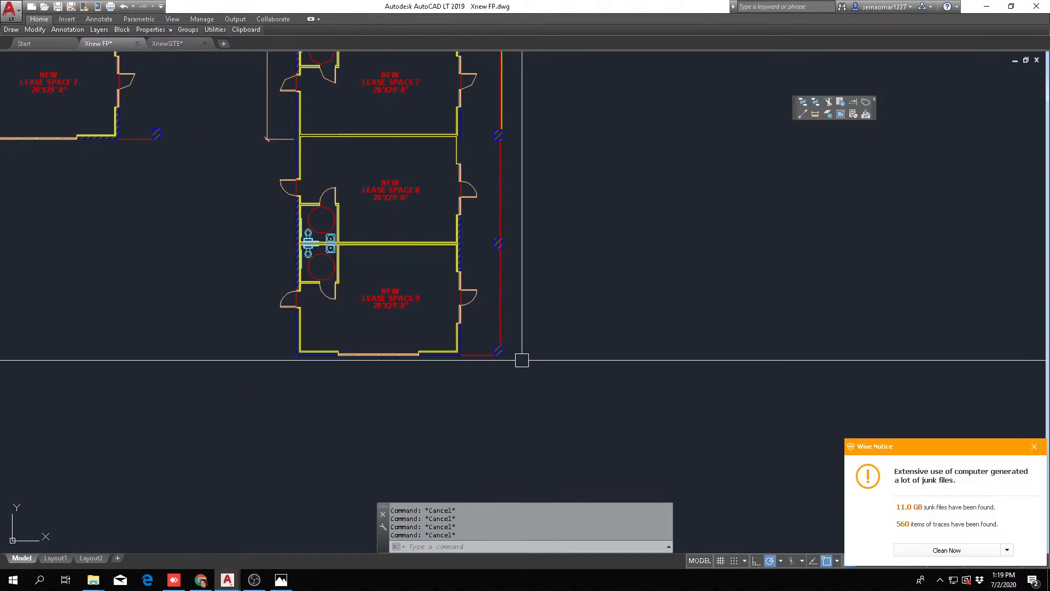
scroll(390, 321, "down", 2)
scroll(390, 321, "up", 5)
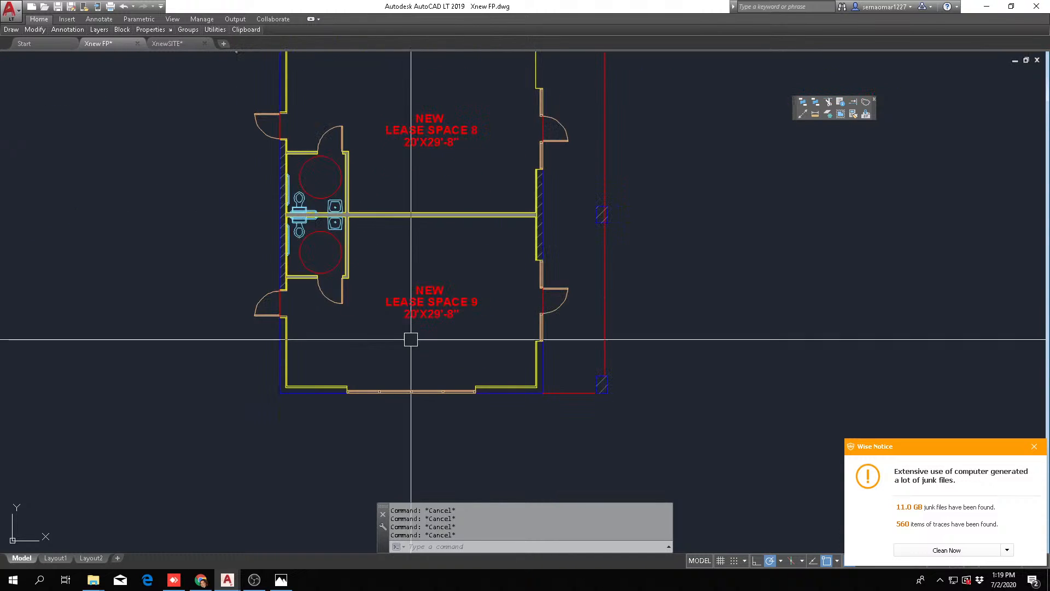
type("TTE")
key("Return")
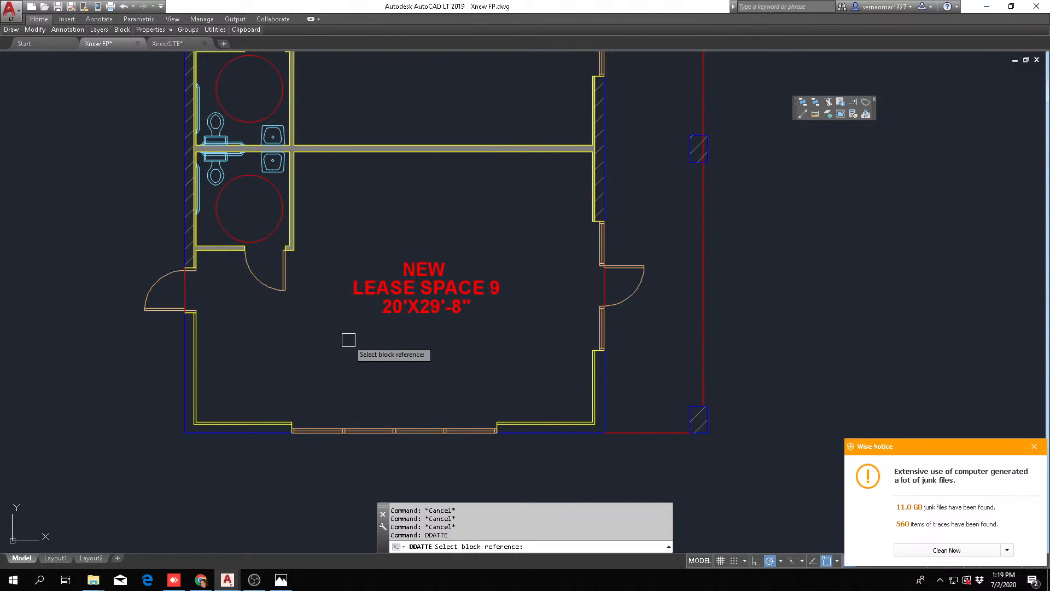
scroll(362, 351, "up", 2)
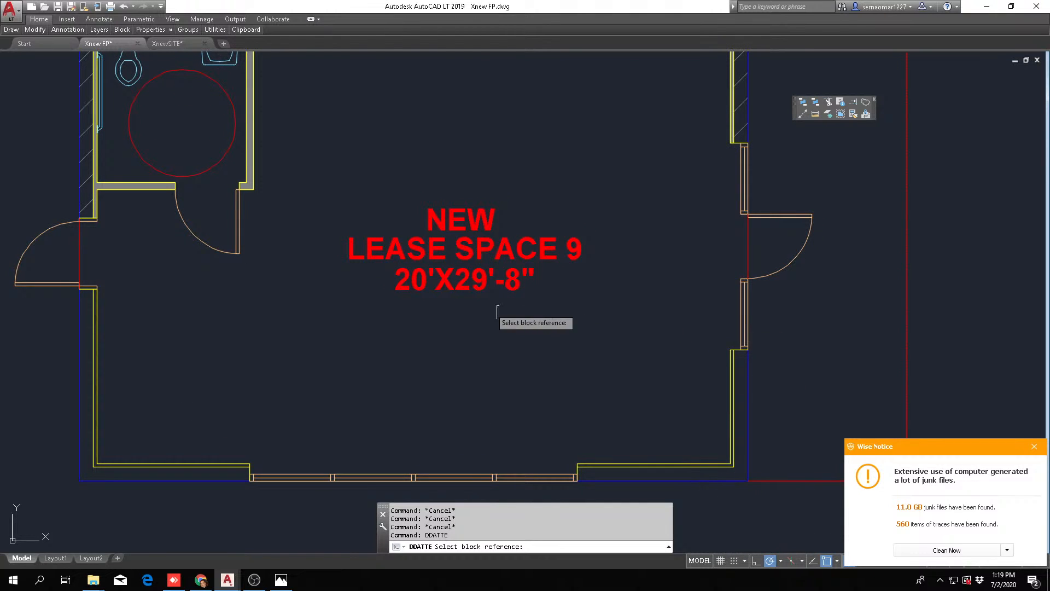
left_click(466, 278)
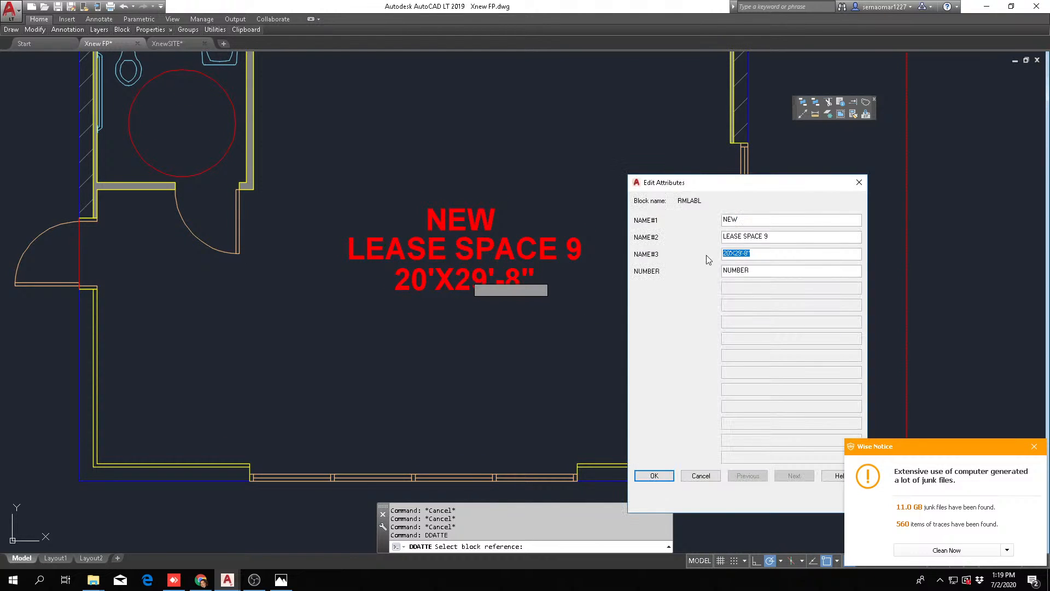
type("29'")
left_click(649, 477)
Copy the dimension text 29'-8"X20' from the attributes of lease space 9's room label
key("Return")
left_click(552, 287)
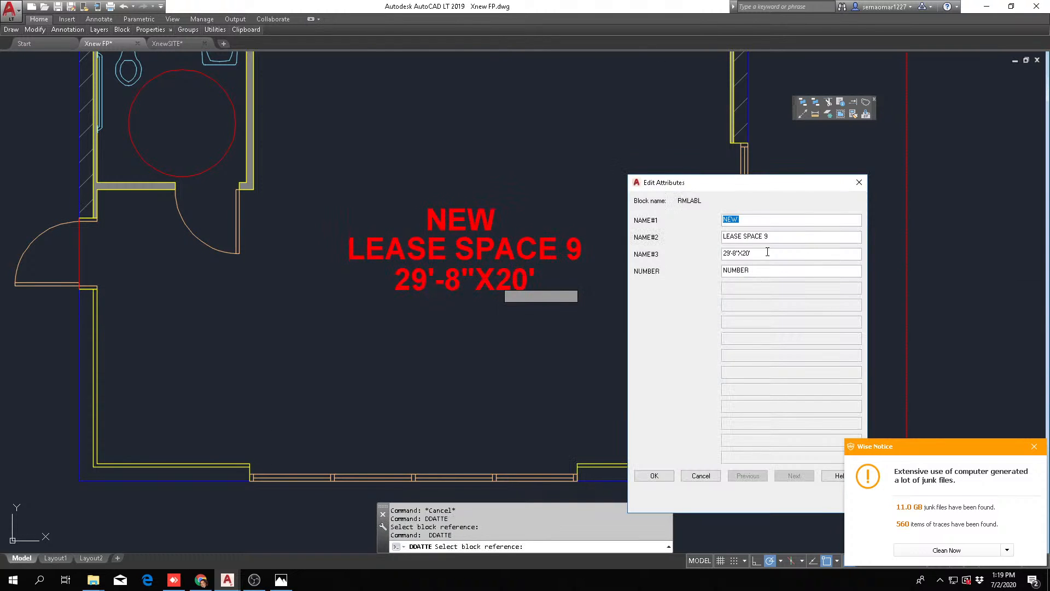
right_click(729, 259)
left_click(787, 282)
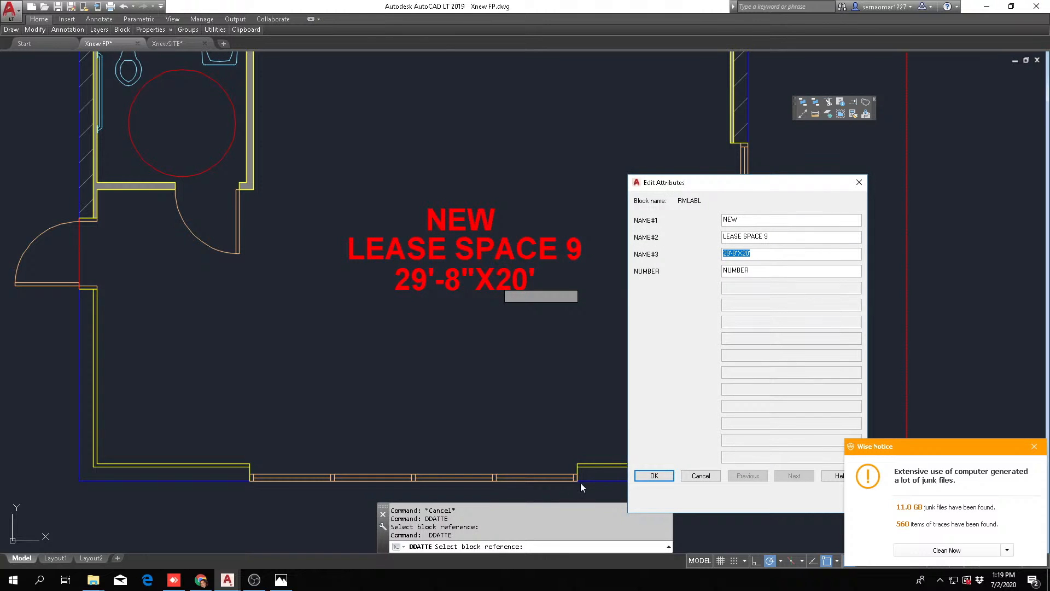
left_click(654, 475)
Paste 29'-8"X20' as the dimension line of lease space 8's room label
scroll(577, 239, "down", 3)
scroll(544, 295, "up", 3)
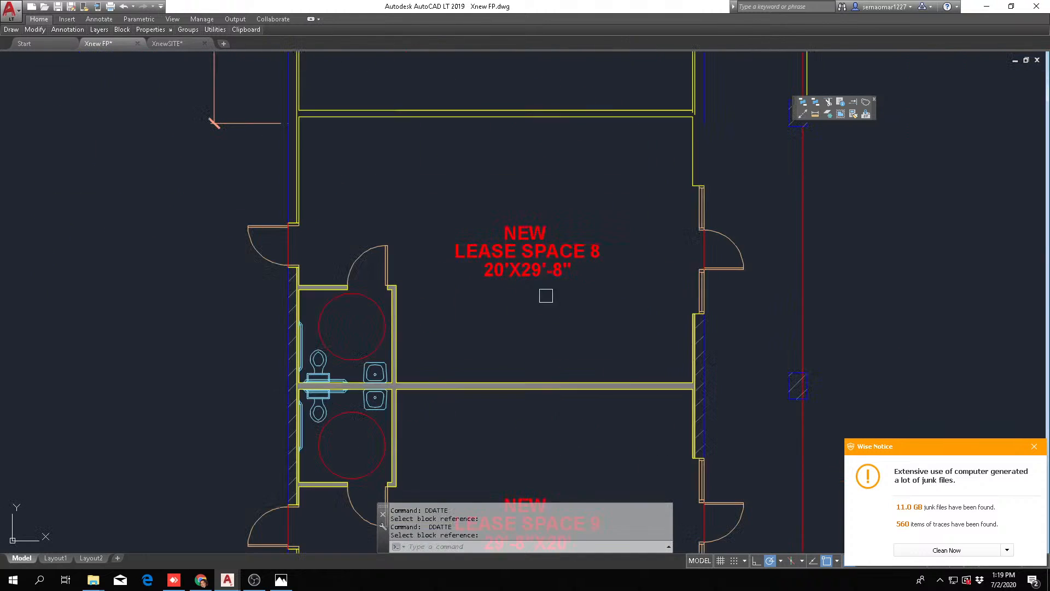
key("Return")
left_click(553, 266)
right_click(738, 252)
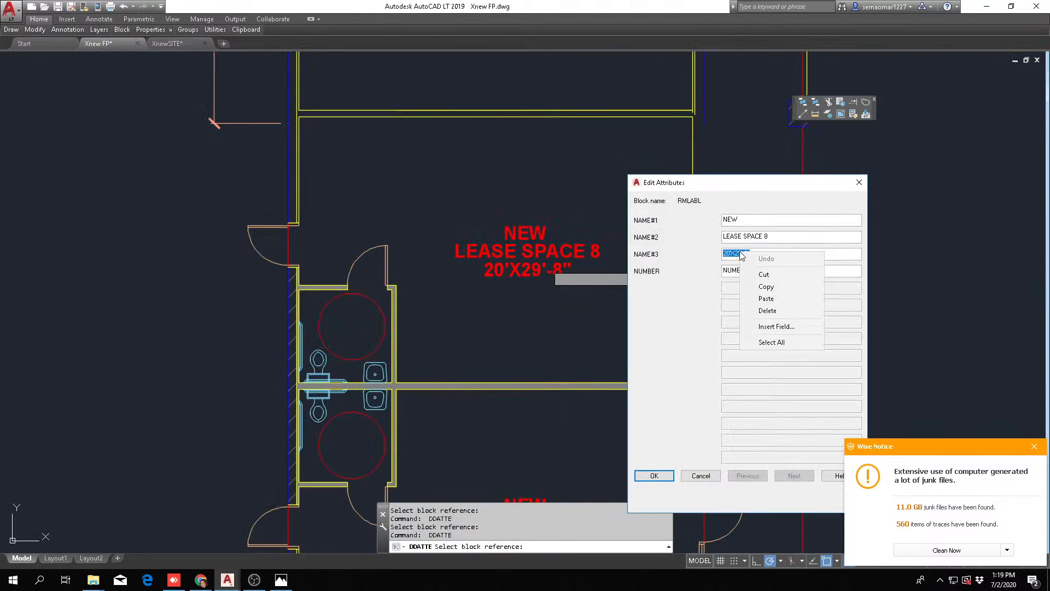
left_click(773, 298)
left_click(654, 475)
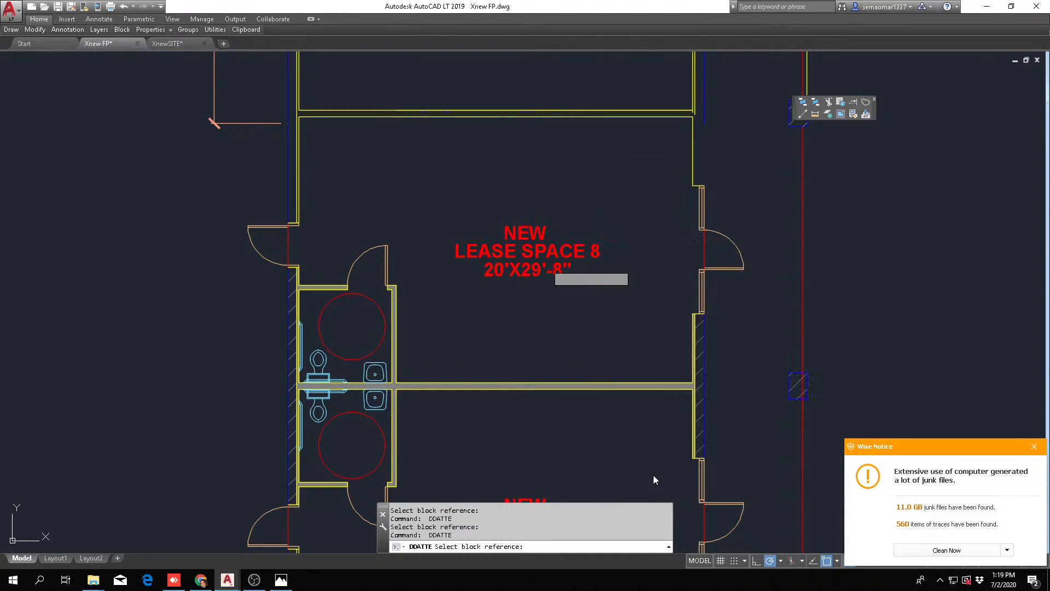
Replace the dimension line of lease space 7's room label with the copied 29'-8"X20'
scroll(577, 307, "down", 3)
scroll(579, 322, "up", 4)
left_click(550, 248)
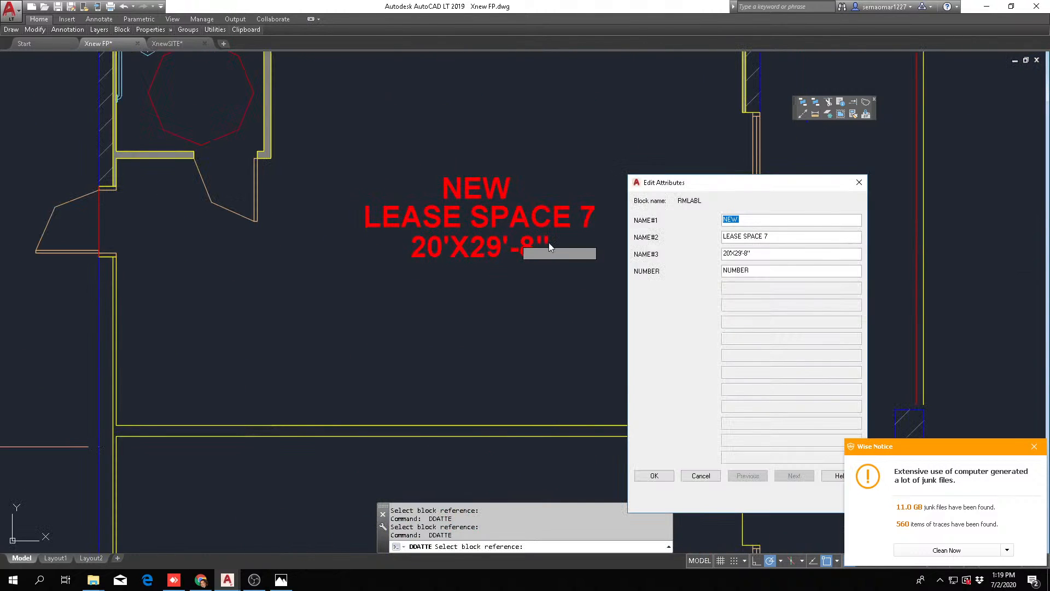
right_click(750, 256)
left_click(773, 299)
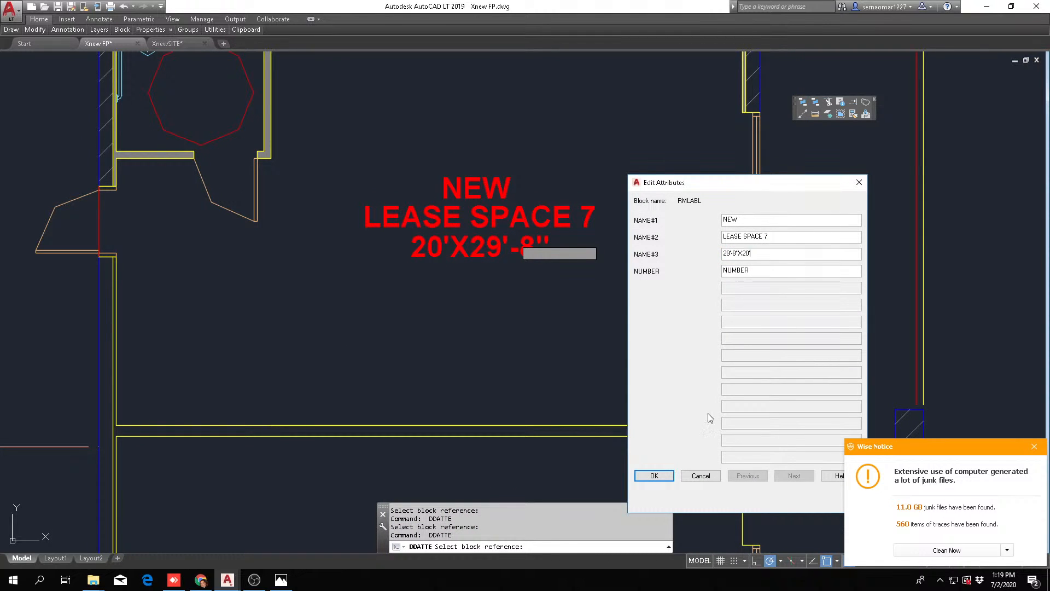
left_click(650, 483)
Paste 29'-8"X20' over the dimension line of lease space 6's room label
scroll(573, 333, "down", 3)
middle_click_drag(572, 225, 588, 527)
key("space")
left_click(539, 310)
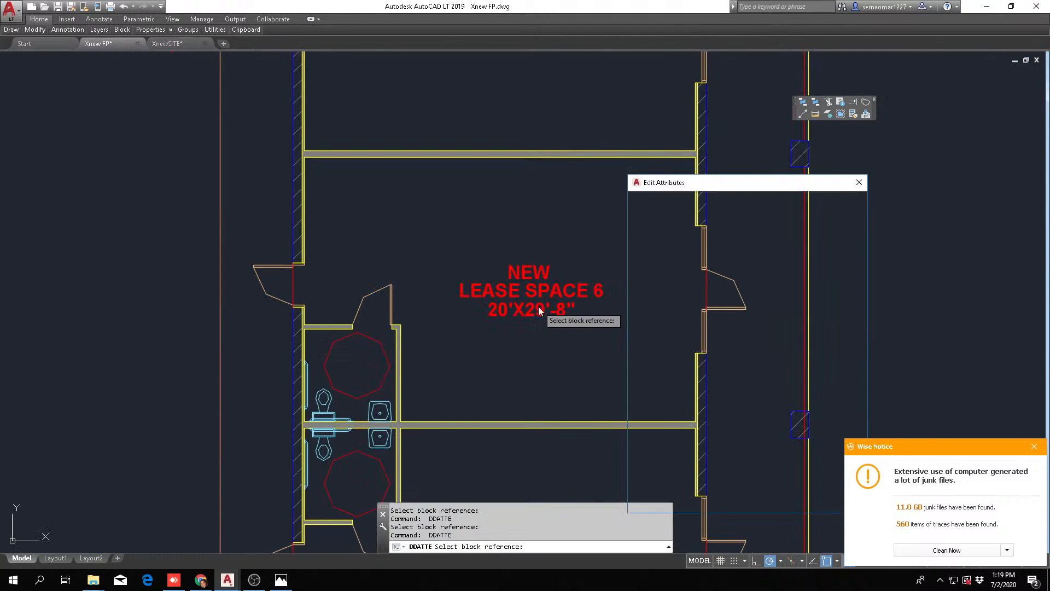
right_click(733, 256)
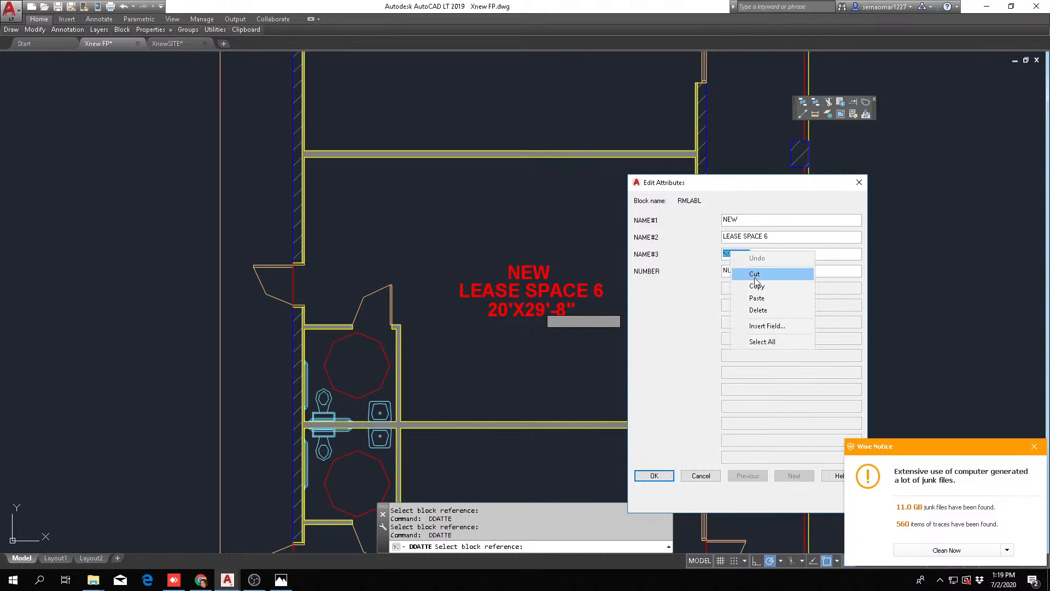
left_click(757, 299)
left_click(658, 474)
Replace the dimension line of lease space 5's room label with the copied 29'-8"X20'
middle_click_drag(581, 203, 584, 474)
key("space")
left_click(542, 286)
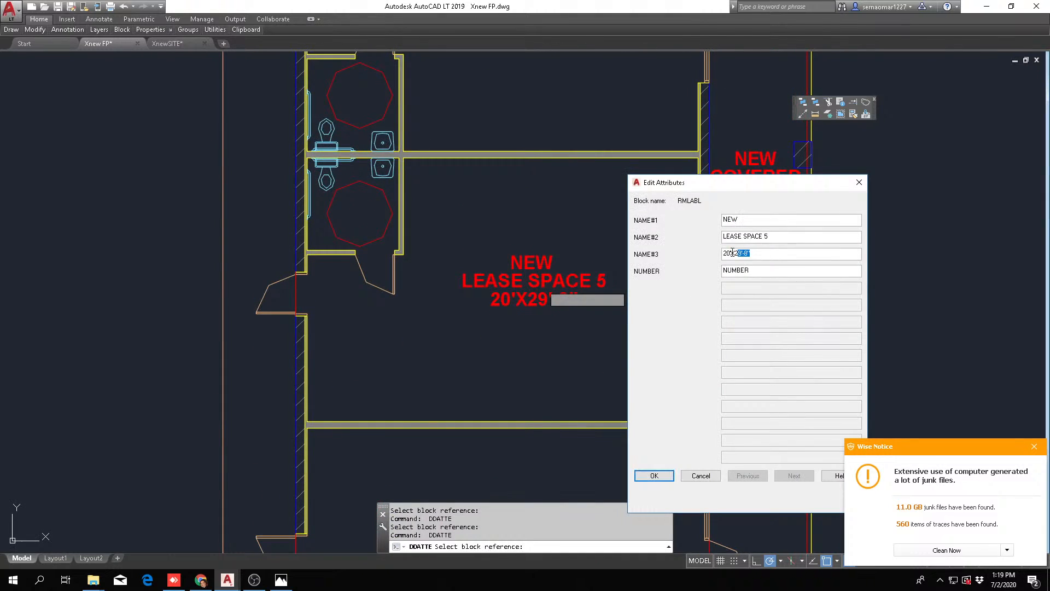
right_click(733, 256)
left_click(757, 298)
left_click(647, 481)
Replace the dimension line of lease space 4's room label with the copied 29'-8"X20'
middle_click_drag(477, 234, 514, 414)
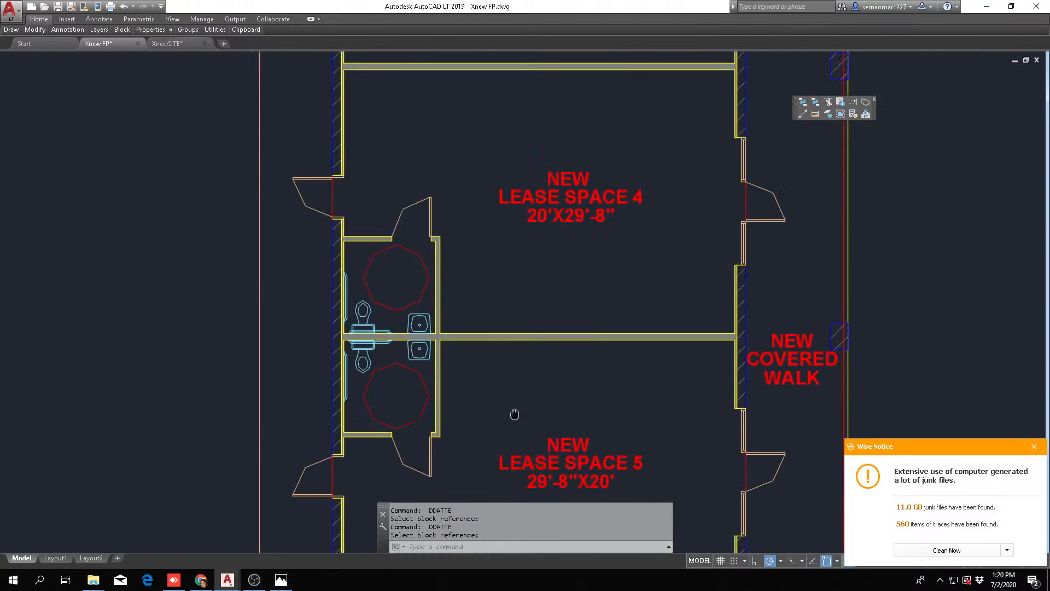
middle_click_drag(571, 291, 571, 382)
key("Return")
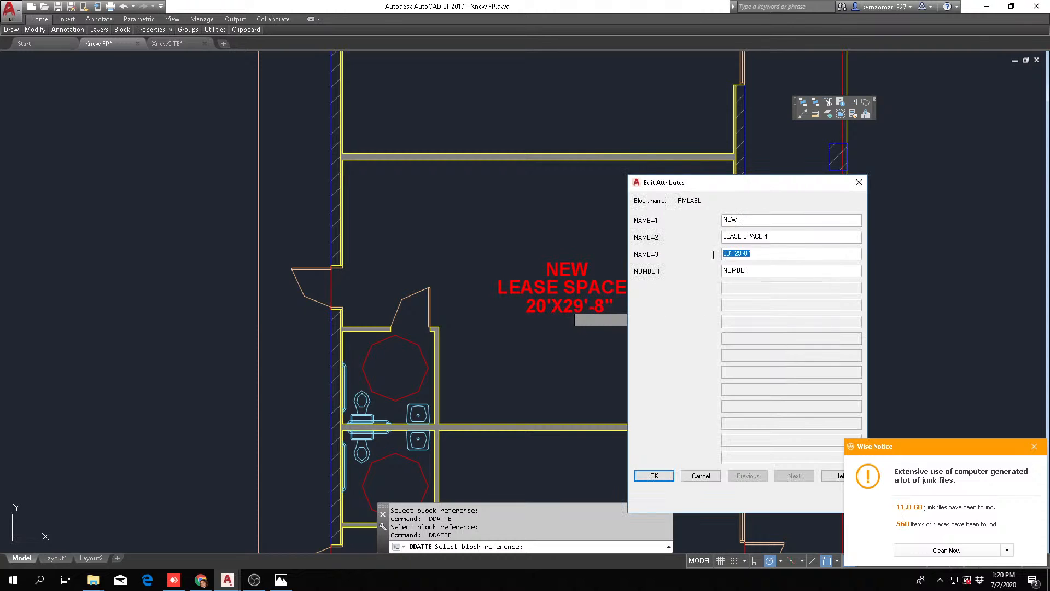
right_click(759, 255)
left_click(793, 311)
left_click(655, 475)
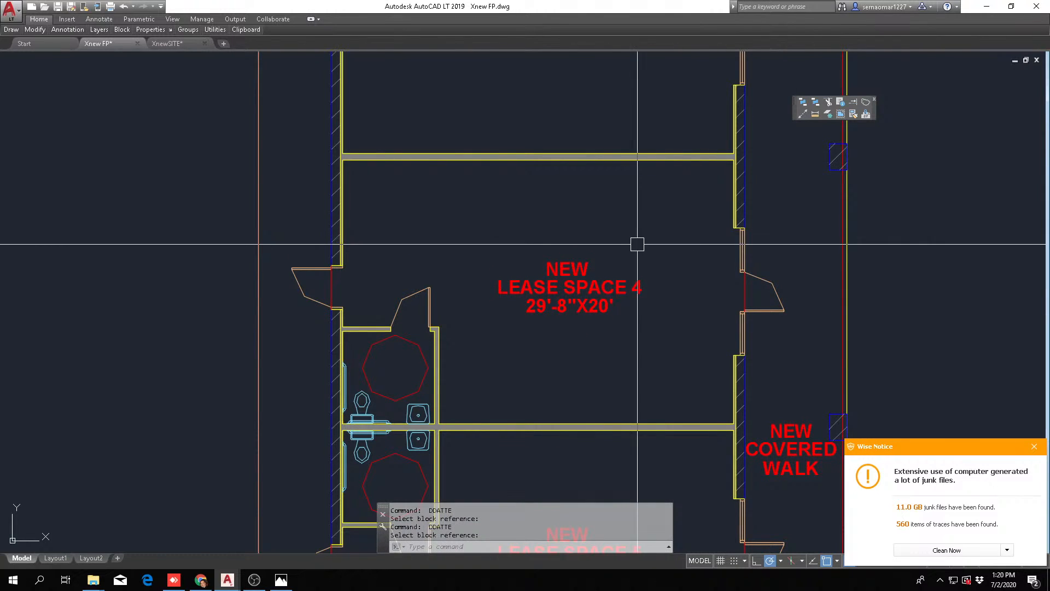
Replace the dimension line of lease space 3's room label with the copied 29'-8"X20'
middle_click_drag(635, 239, 620, 453)
key("space")
left_click(556, 238)
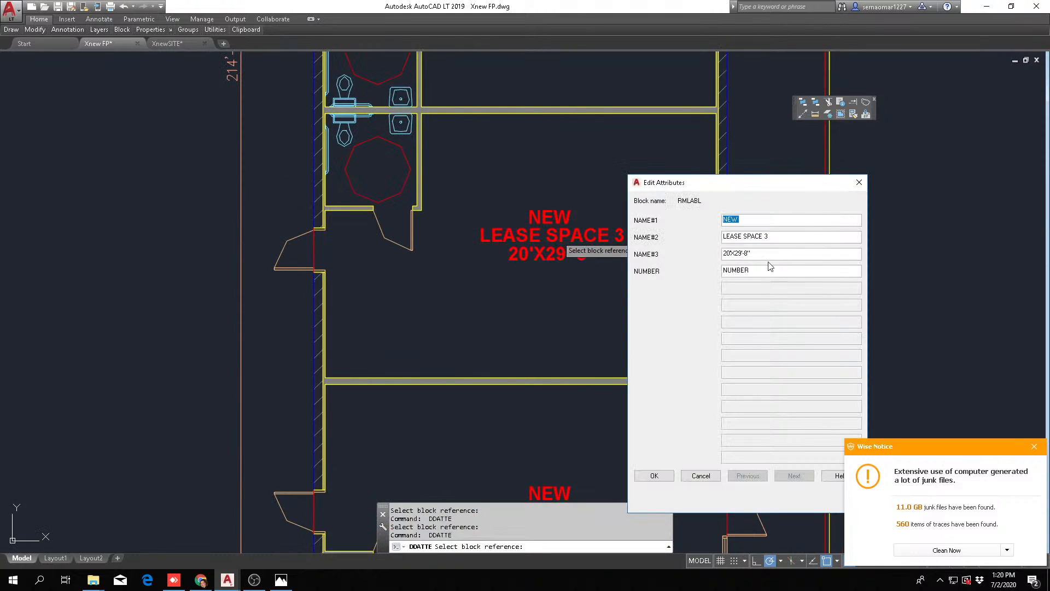
right_click(732, 257)
left_click(764, 307)
left_click(656, 481)
Replace the dimension line of lease space 2's room label with the copied 29'-8"X20'
scroll(605, 351, "down", 5)
scroll(616, 153, "up", 5)
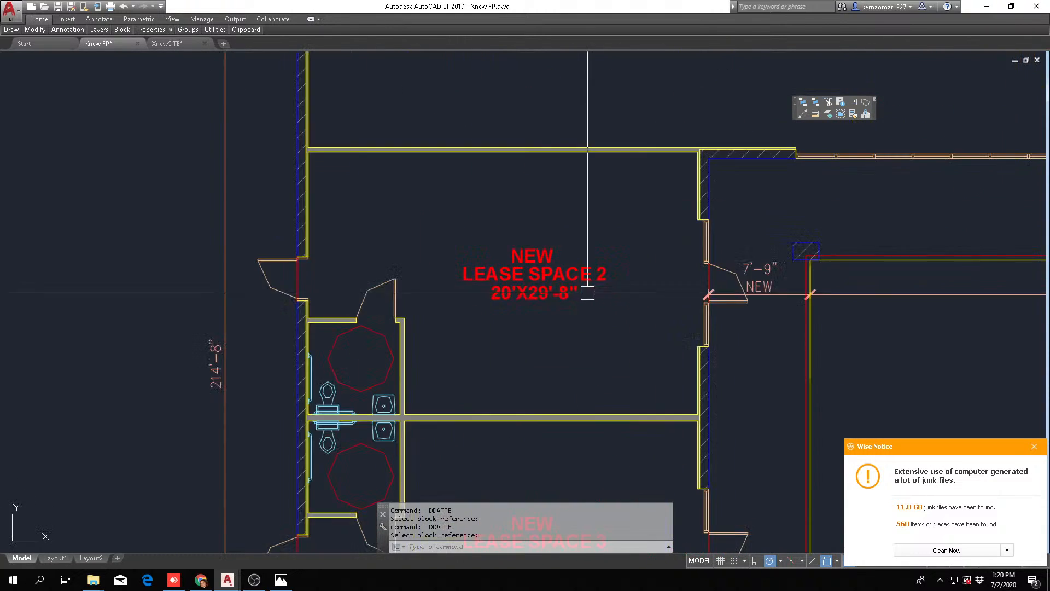
key("space")
left_click(572, 292)
right_click(732, 254)
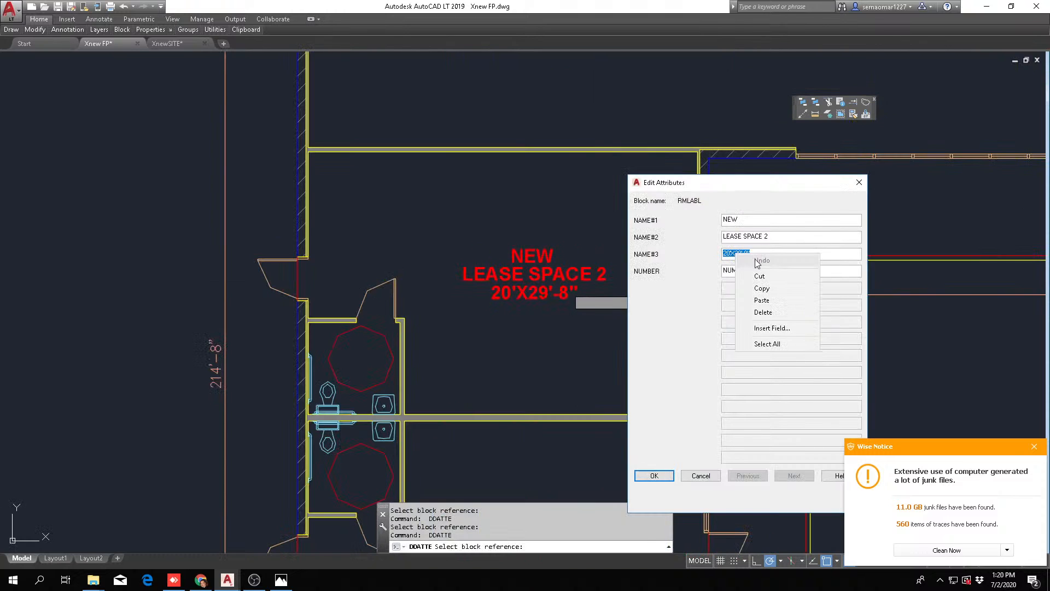
left_click(761, 299)
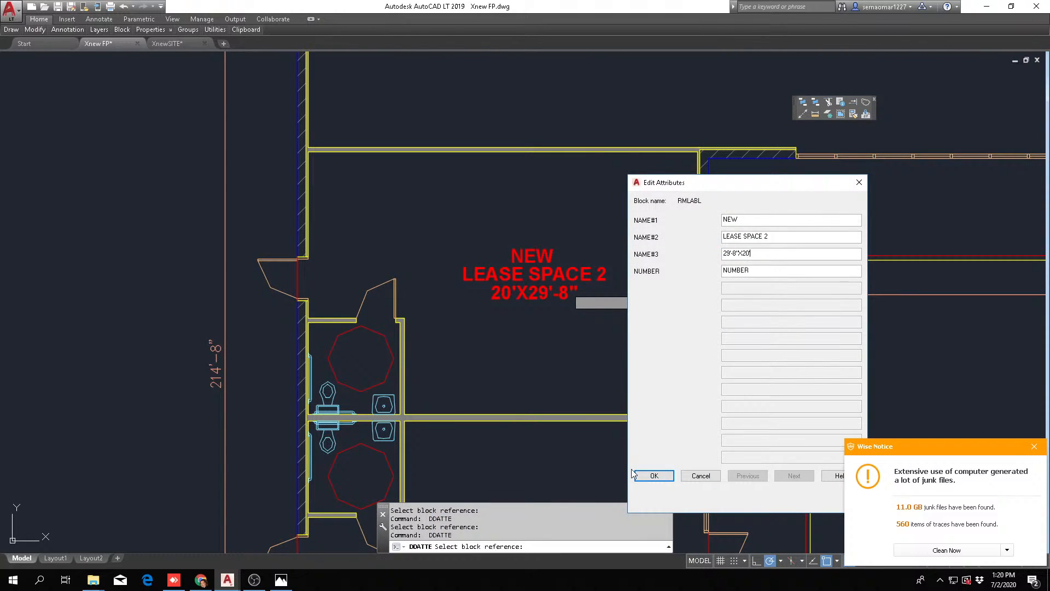
left_click(654, 476)
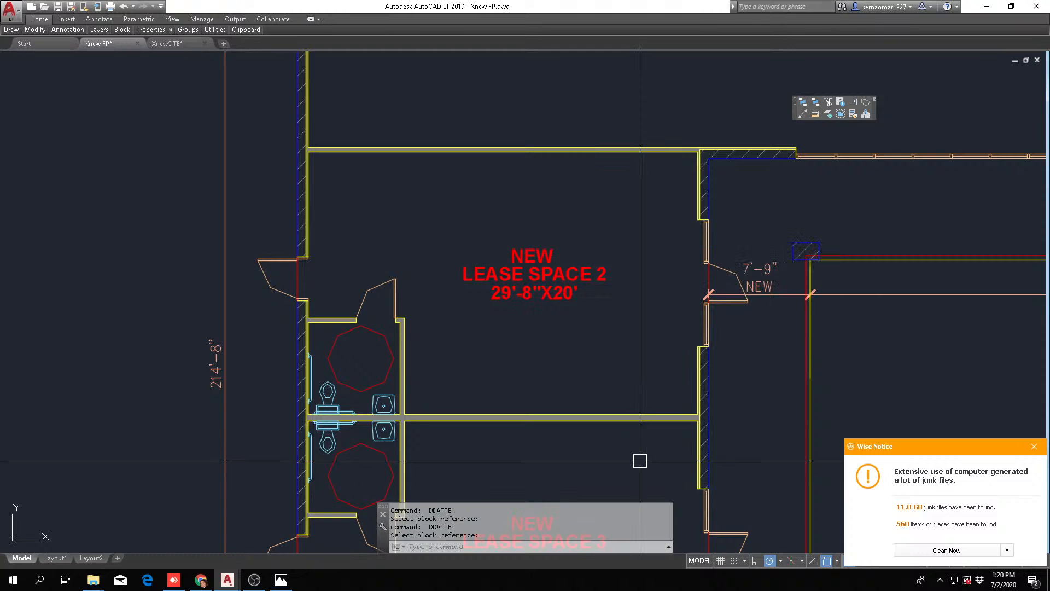
Stretch the lower end of the vertical overall dimension beside the lease wing to the outer wall corner of lease space 9
scroll(601, 427, "down", 5)
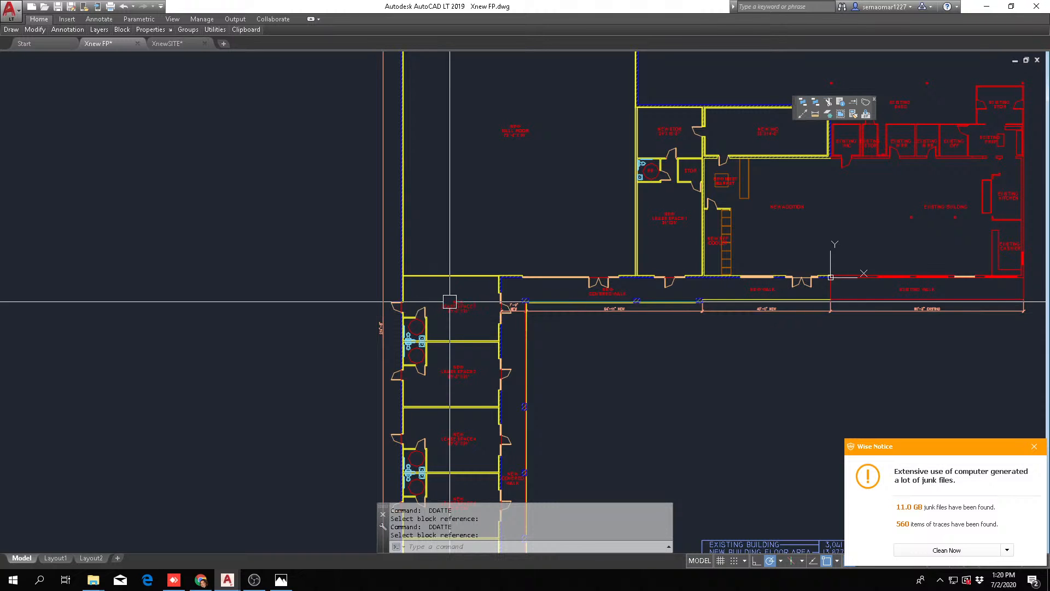
scroll(445, 304, "down", 5)
scroll(465, 421, "up", 5)
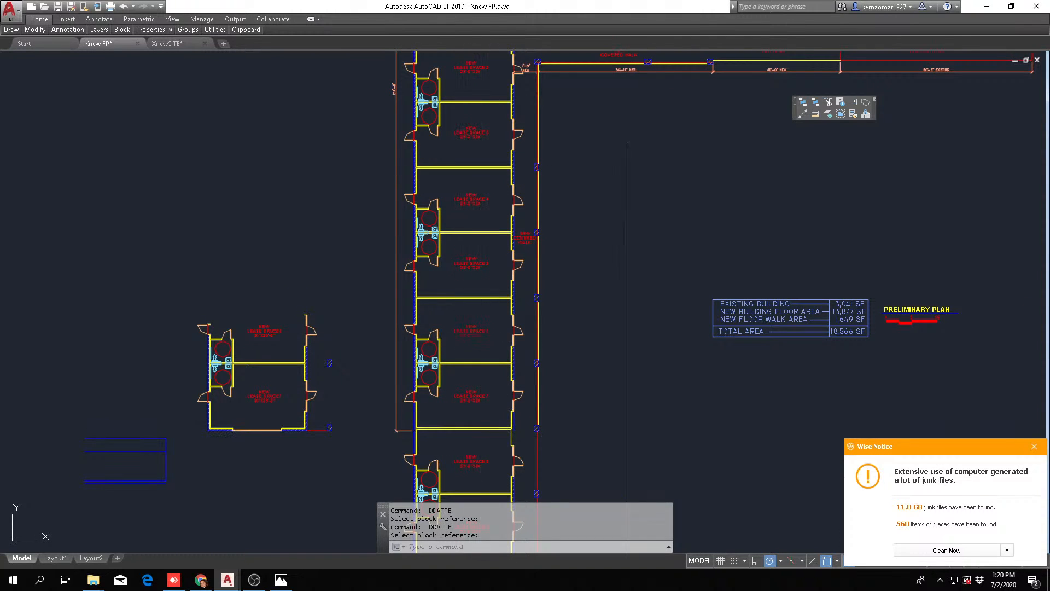
key("Escape")
scroll(378, 331, "up", 10)
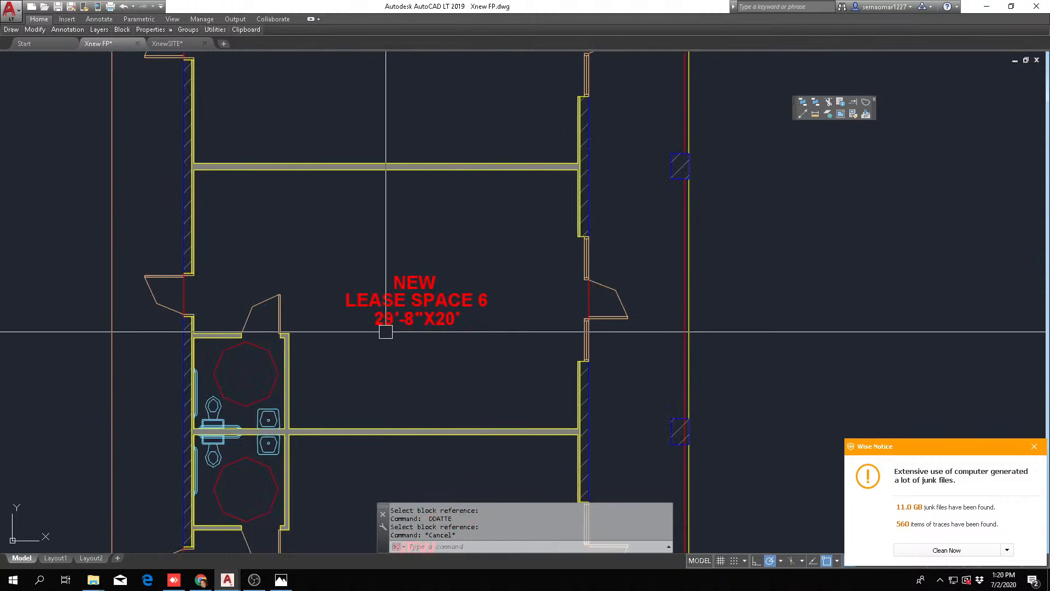
scroll(535, 376, "down", 8)
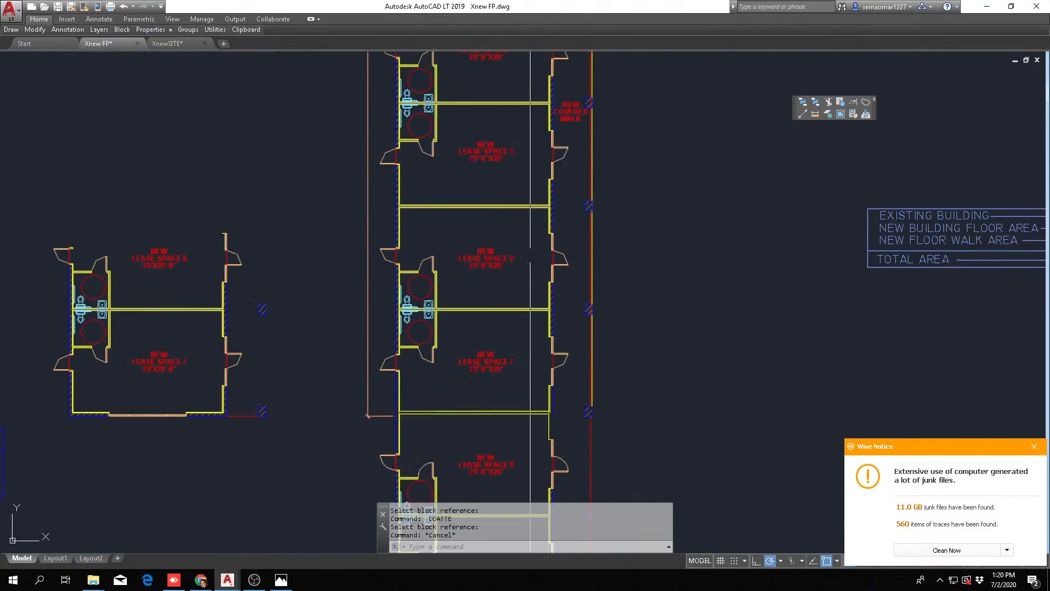
middle_click_drag(513, 399, 532, 323)
scroll(474, 306, "up", 6)
left_click(396, 190)
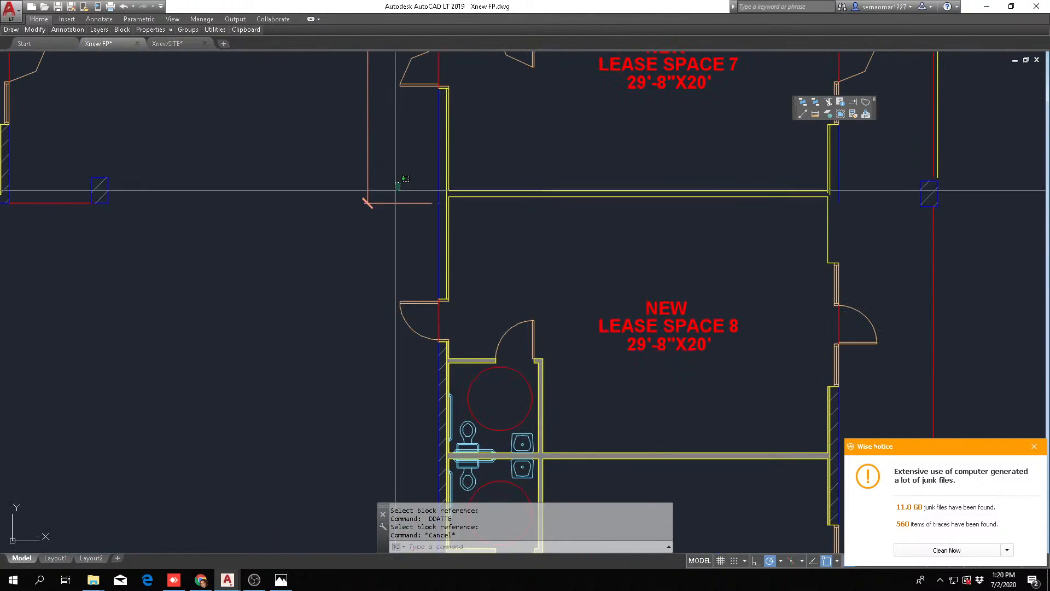
left_click(384, 212)
left_click(438, 203)
scroll(504, 193, "down", 2)
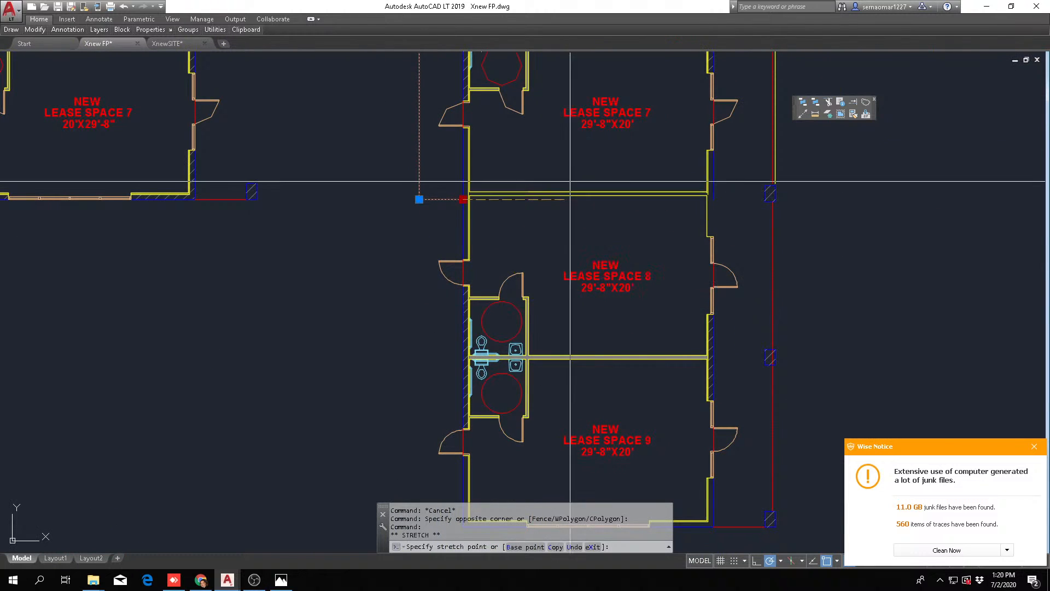
middle_click_drag(534, 332, 543, 152)
scroll(472, 350, "up", 4)
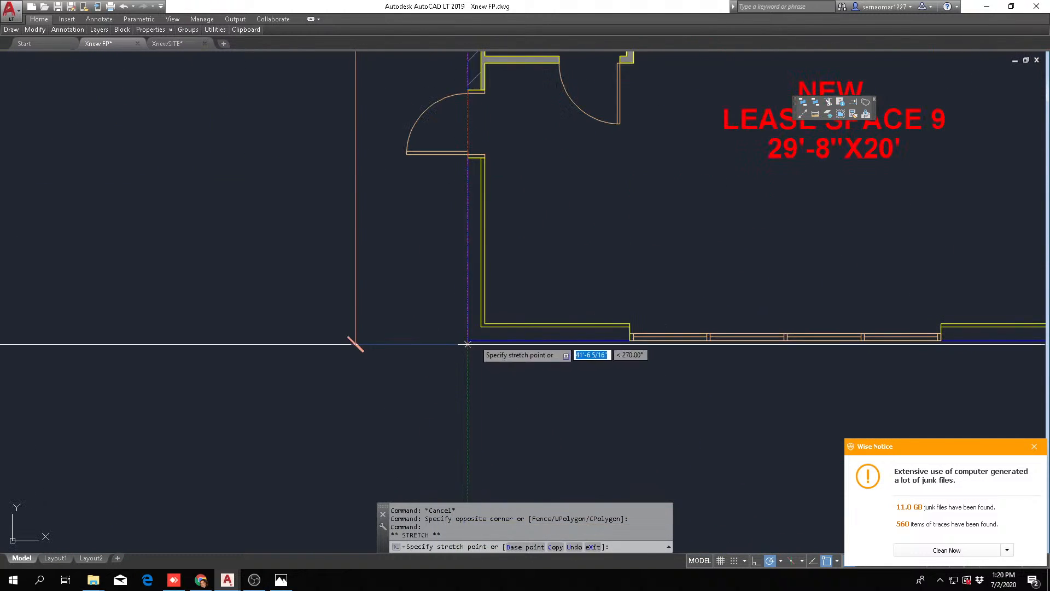
scroll(475, 339, "down", 8)
key("Escape")
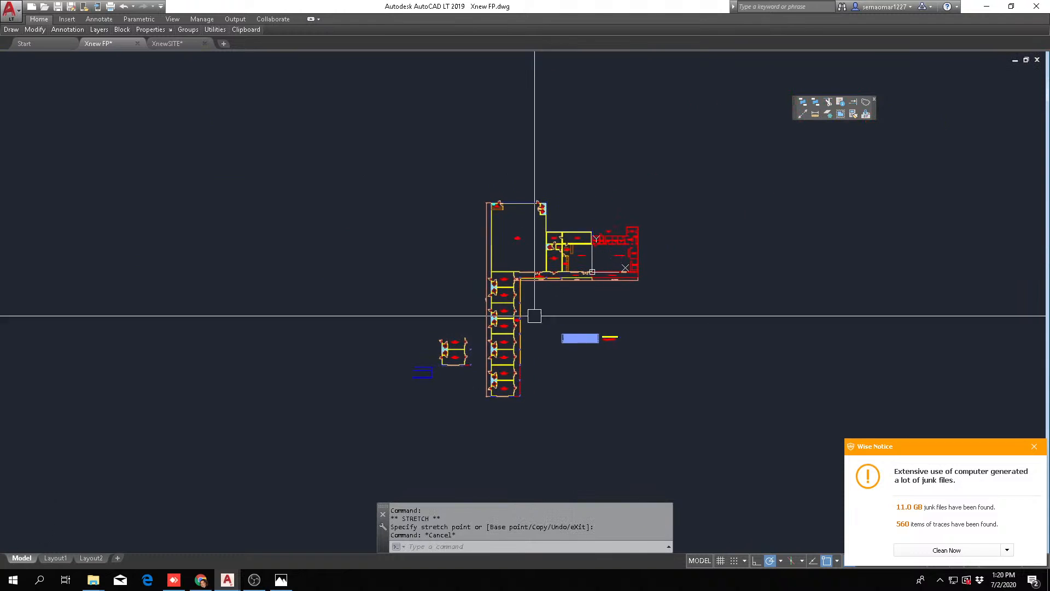
Examine the overall length dimension of the extended lease wing against the whole floor plan
scroll(496, 395, "up", 2)
scroll(481, 197, "up", 7)
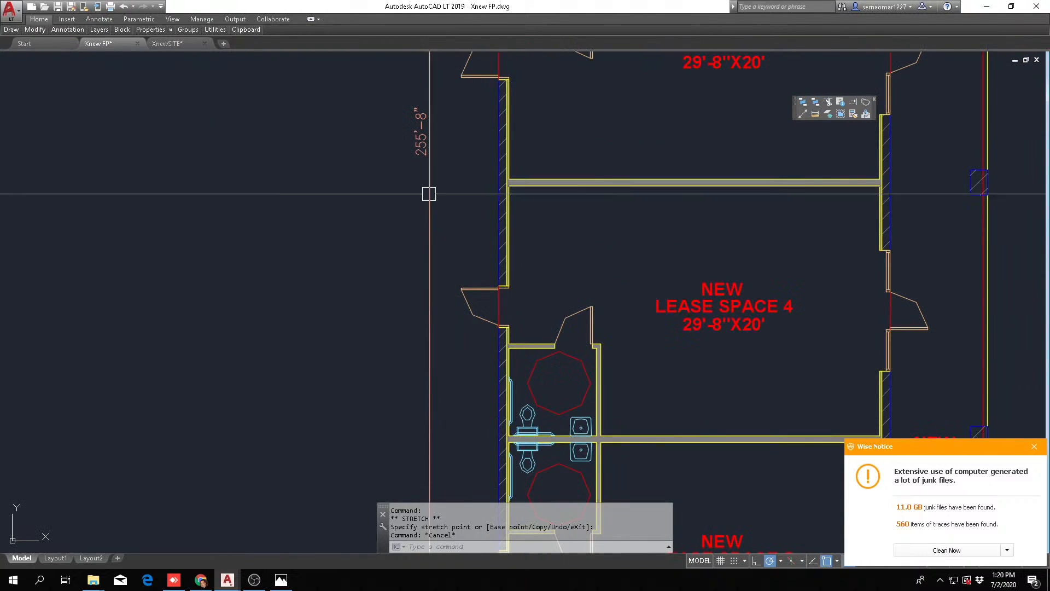
scroll(333, 304, "down", 2)
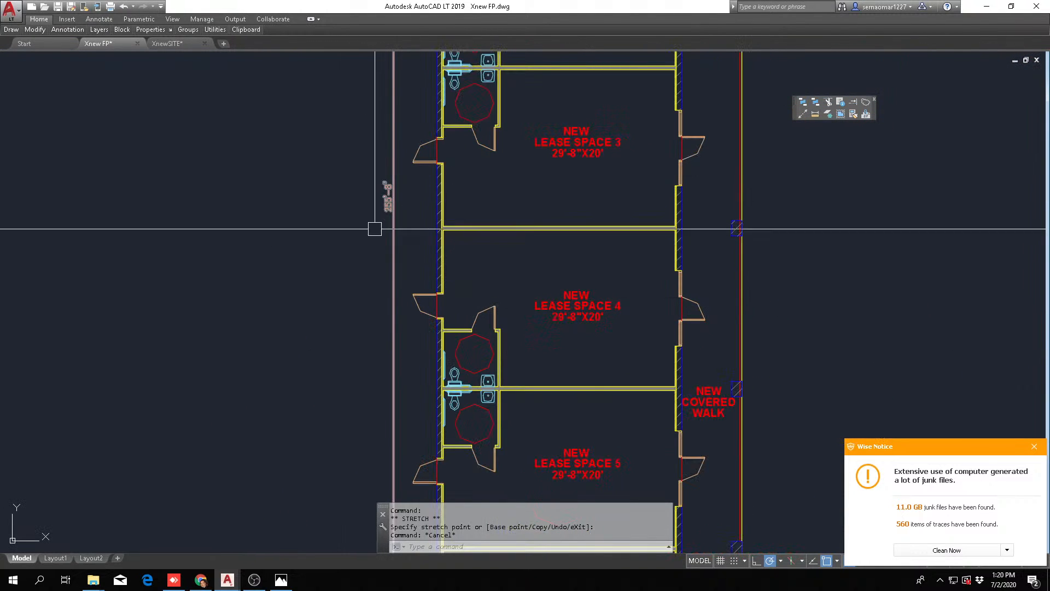
scroll(403, 283, "down", 4)
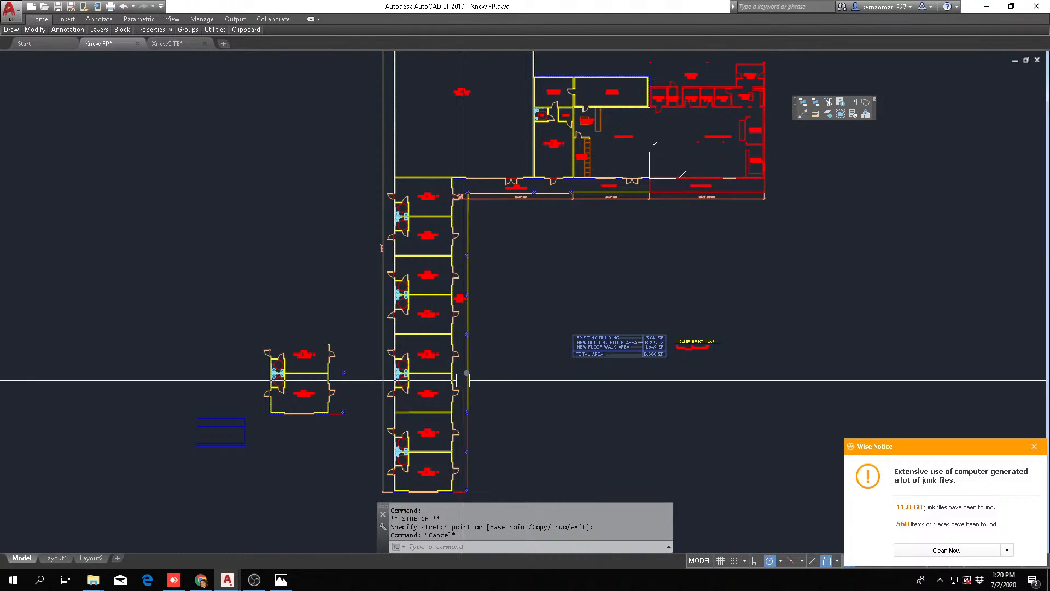
scroll(433, 314, "down", 2)
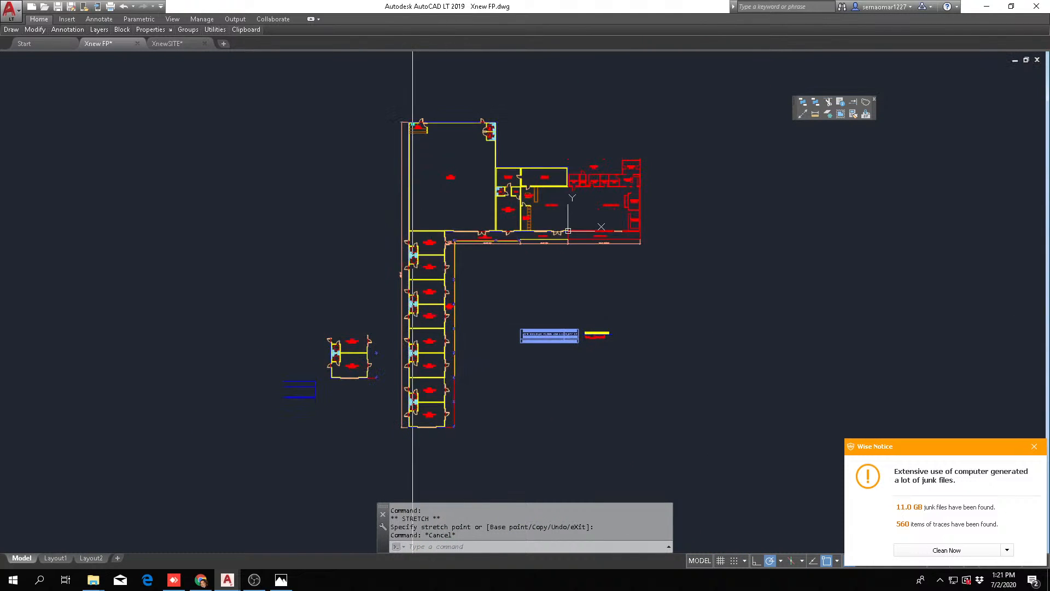
scroll(399, 298, "up", 5)
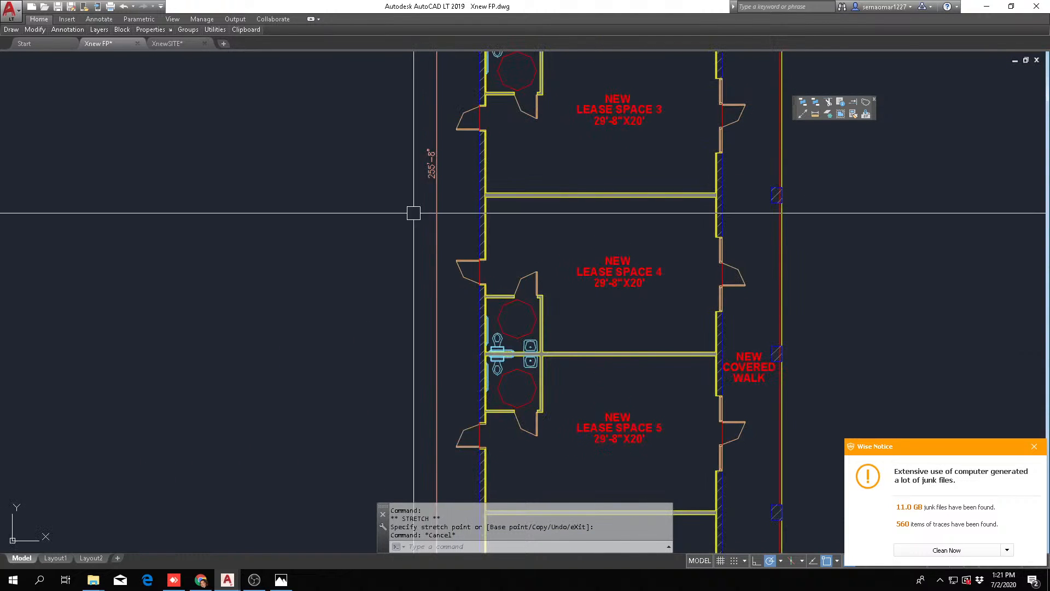
scroll(413, 213, "down", 3)
scroll(451, 233, "up", 2)
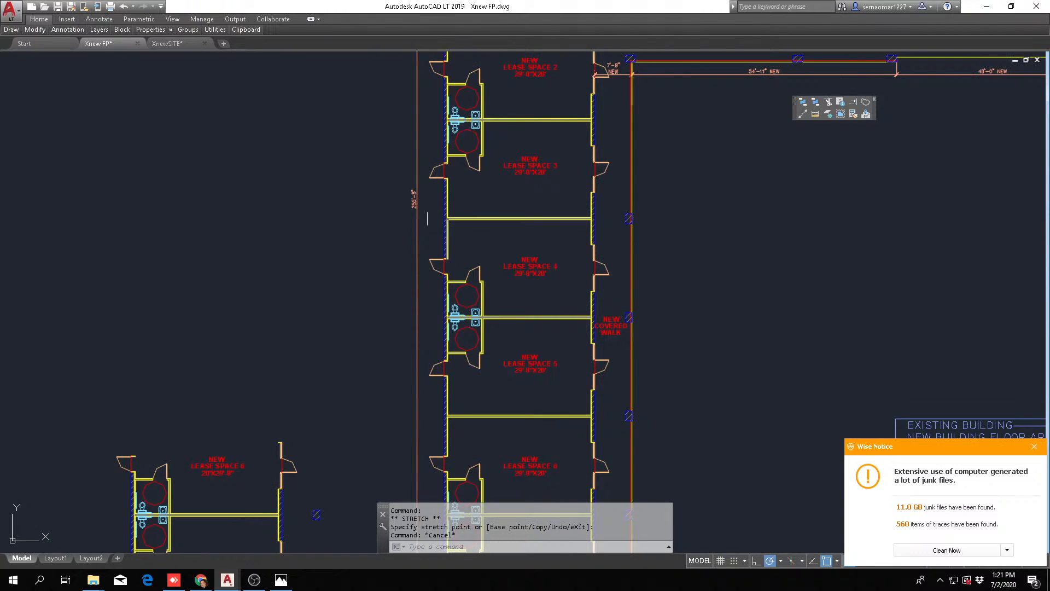
scroll(410, 198, "up", 6)
scroll(437, 223, "down", 6)
key("Escape")
key("Escape")
scroll(481, 279, "down", 2)
Erase the spare copy of lease spaces 6 and 7 standing beside the lease wing
middle_click_drag(532, 382, 547, 211)
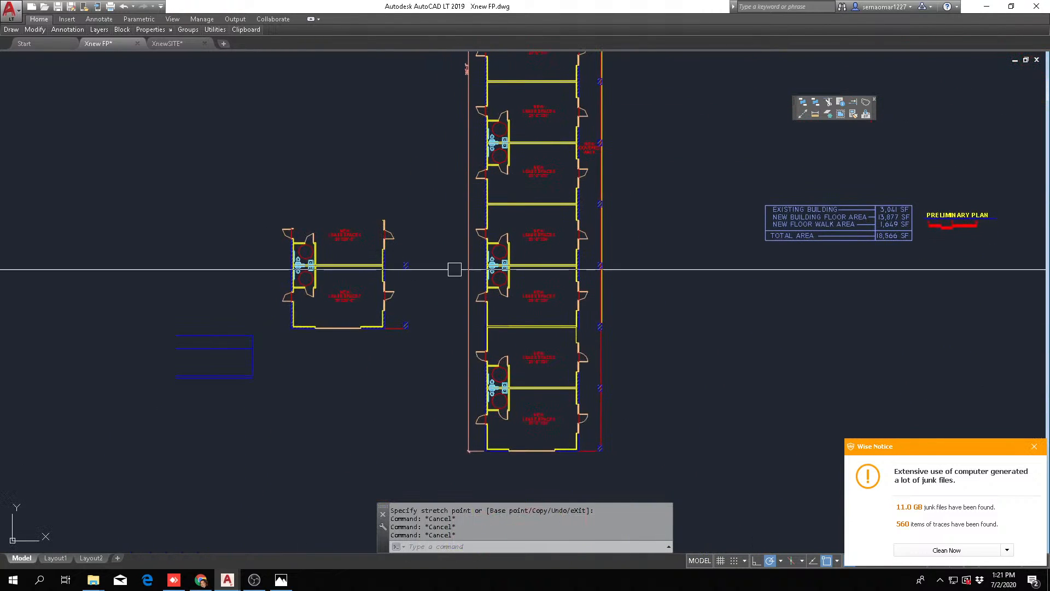
type("E")
key("Return")
left_click(285, 353)
left_click(430, 200)
key("Return")
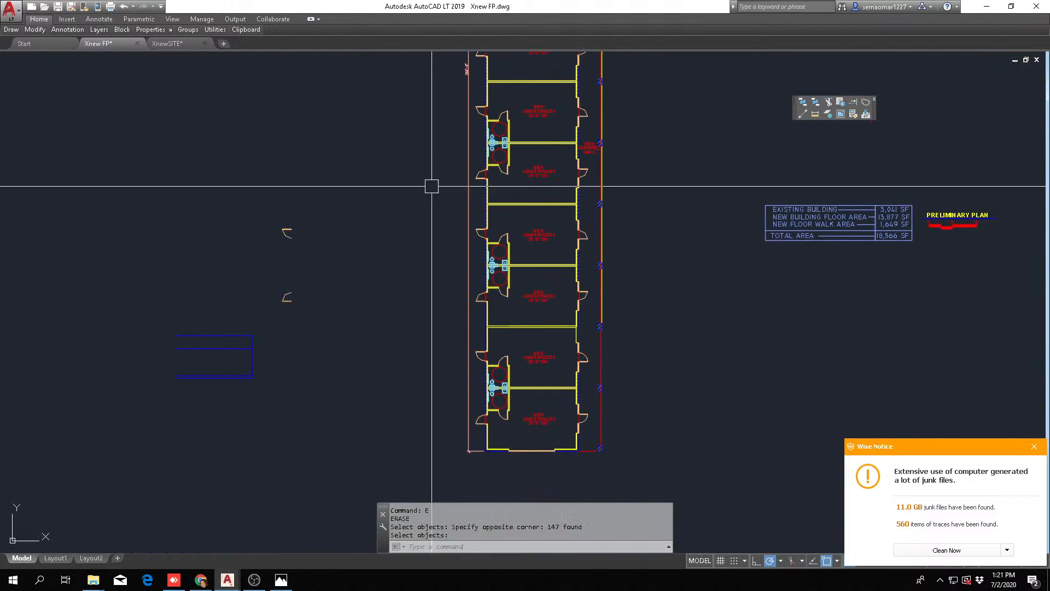
Erase the two leftover doors from the spare lease space copy
type("E")
key("Return")
left_click(394, 187)
left_click(274, 318)
key("Return")
Examine lease spaces 7 to 9 in the extended wing, including the walls, doors and restroom turning circles
scroll(383, 295, "down", 2)
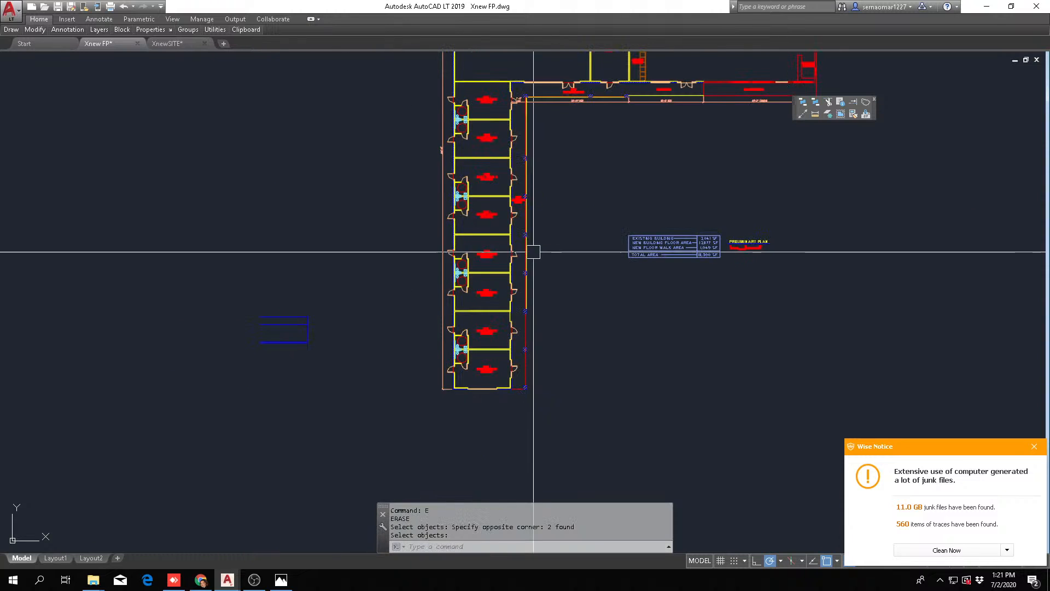
middle_click_drag(533, 252, 527, 267)
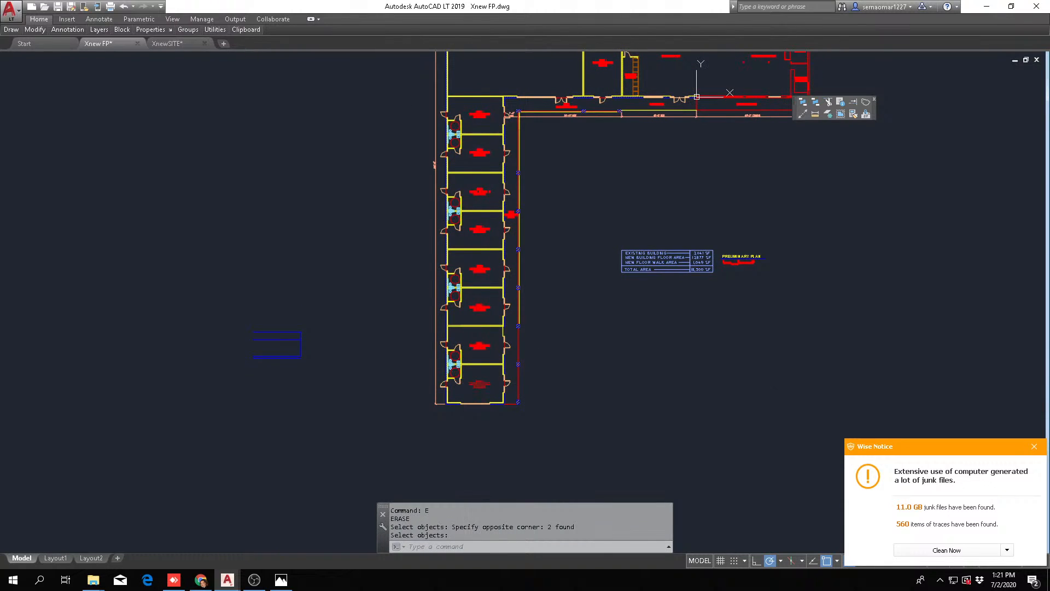
scroll(474, 377, "up", 2)
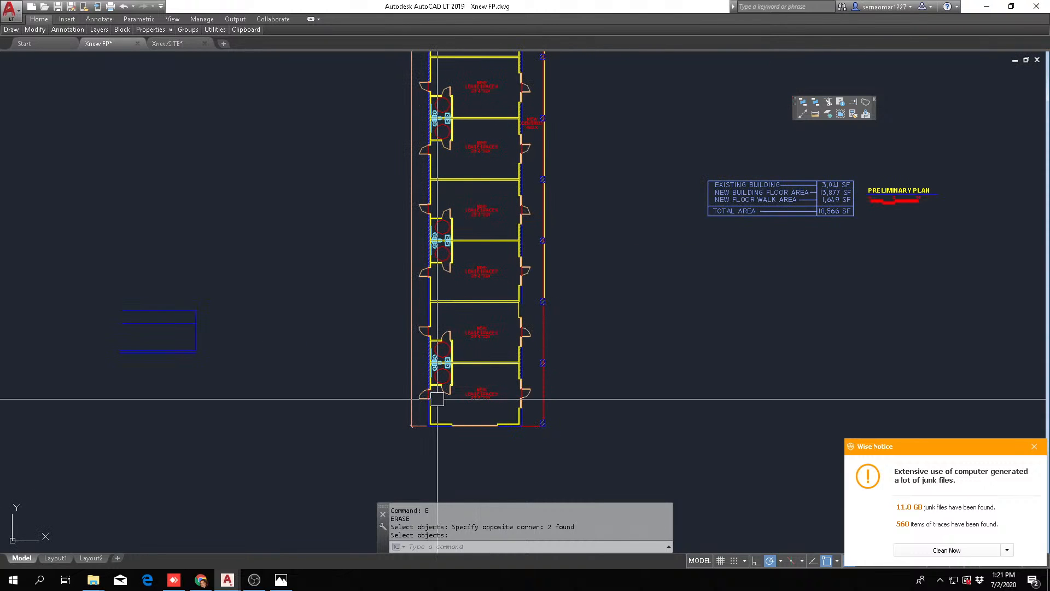
scroll(484, 327, "up", 5)
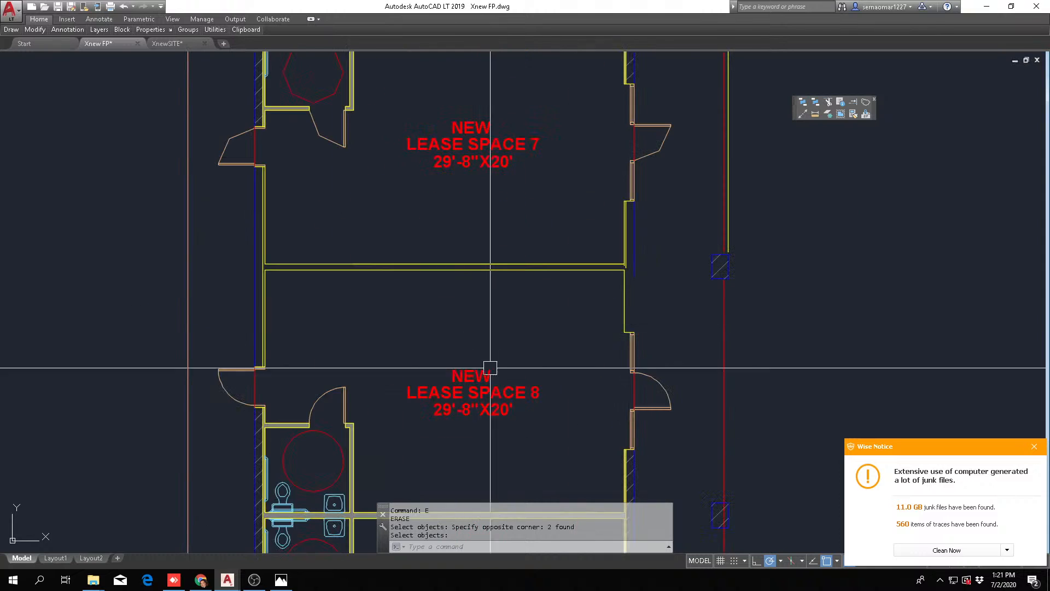
middle_click_drag(483, 431, 537, 252)
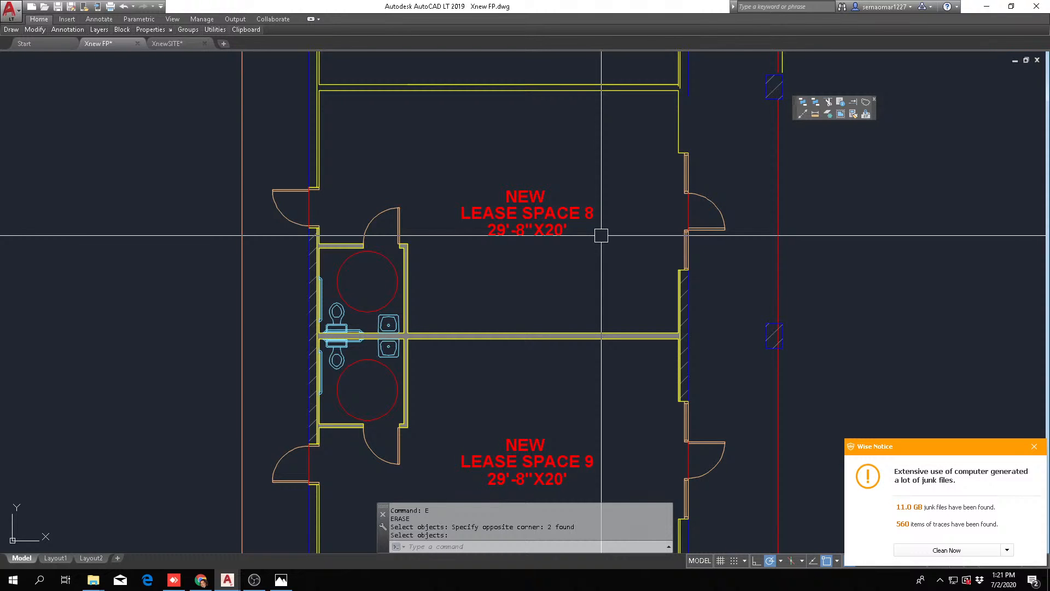
scroll(355, 281, "up", 6)
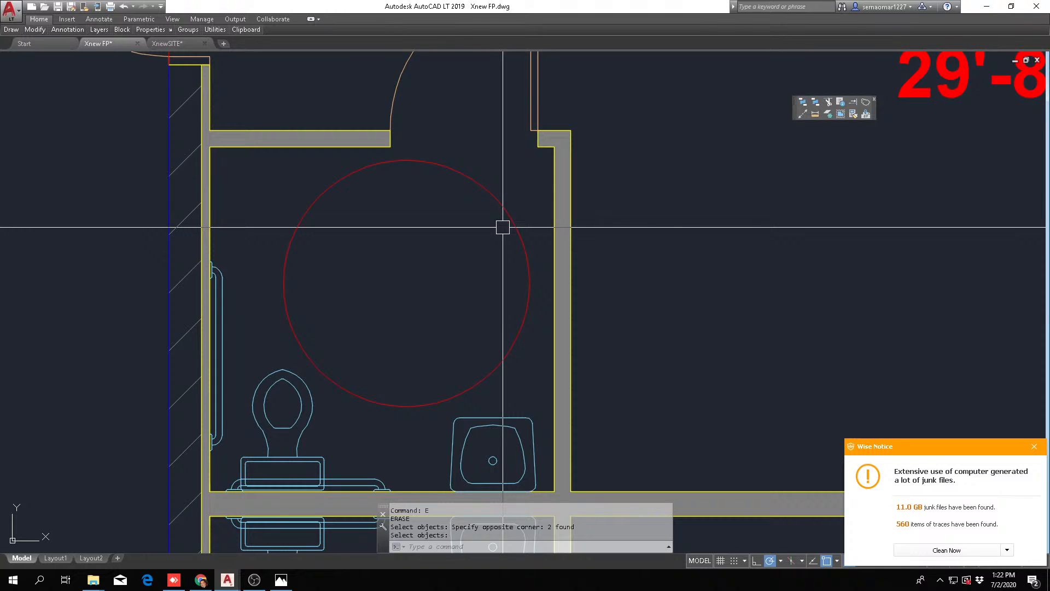
key("Escape")
scroll(502, 227, "down", 5)
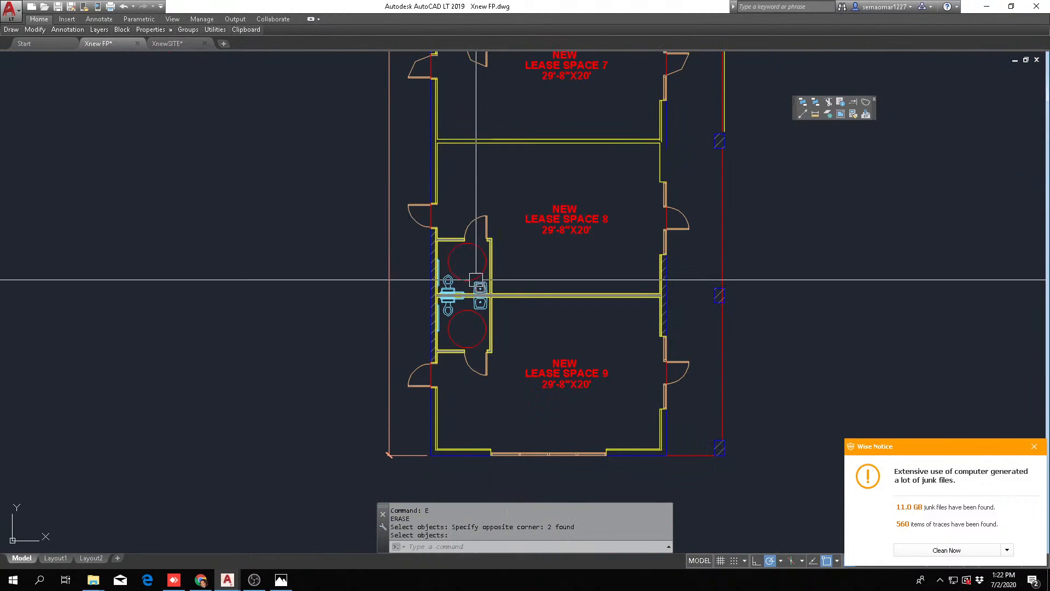
scroll(492, 375, "down", 1)
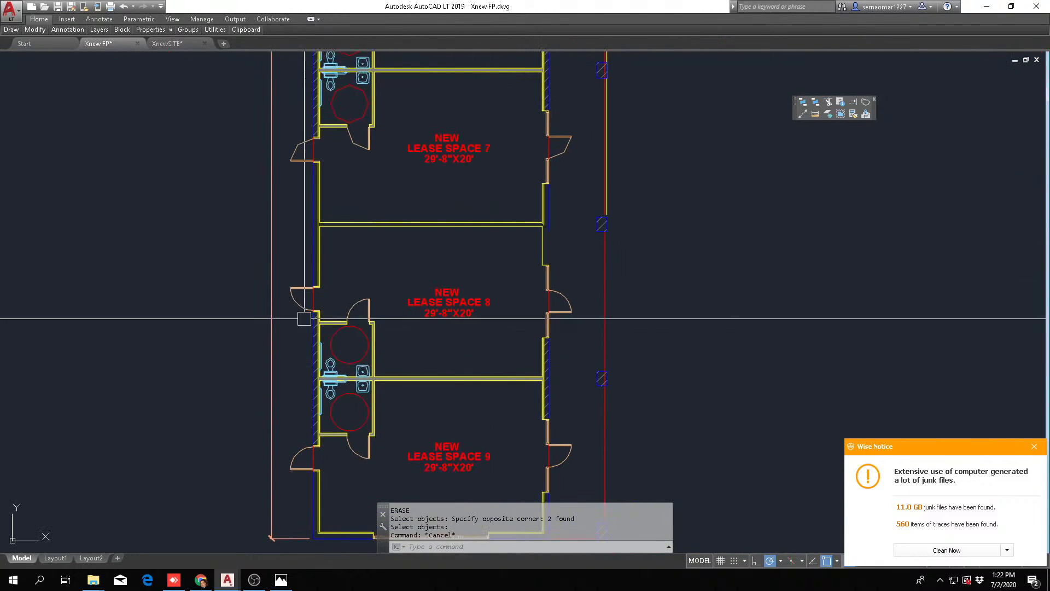
Extend the wall and exterior face lines on lease space 7's covered-walk side down to lease space 8's storefront window
scroll(389, 340, "down", 1)
scroll(452, 289, "up", 5)
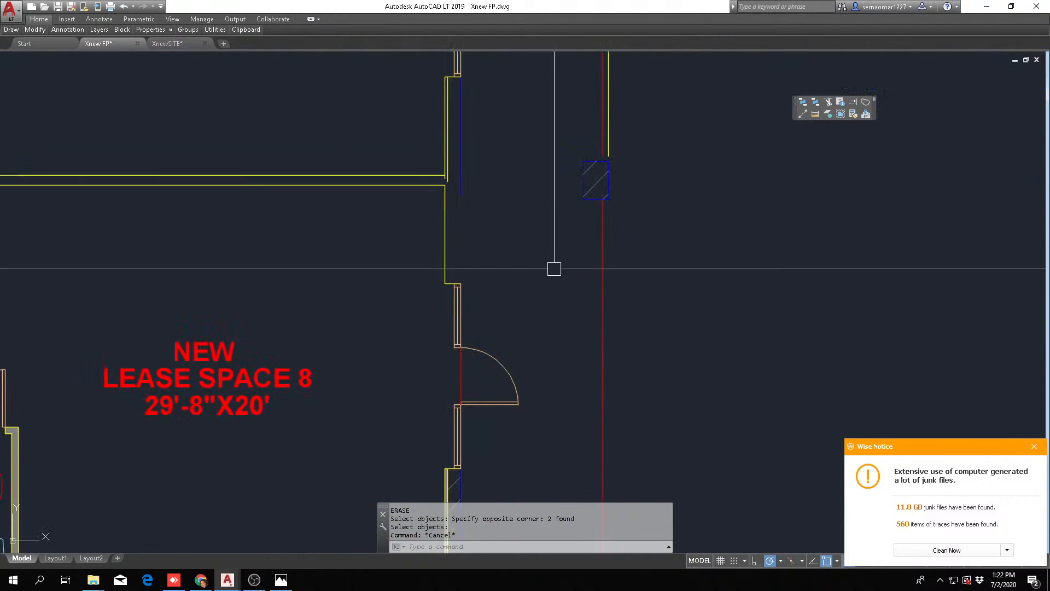
left_click(853, 102)
scroll(492, 274, "up", 4)
left_click(495, 260)
left_click(386, 308)
scroll(395, 310, "down", 4)
scroll(403, 224, "up", 4)
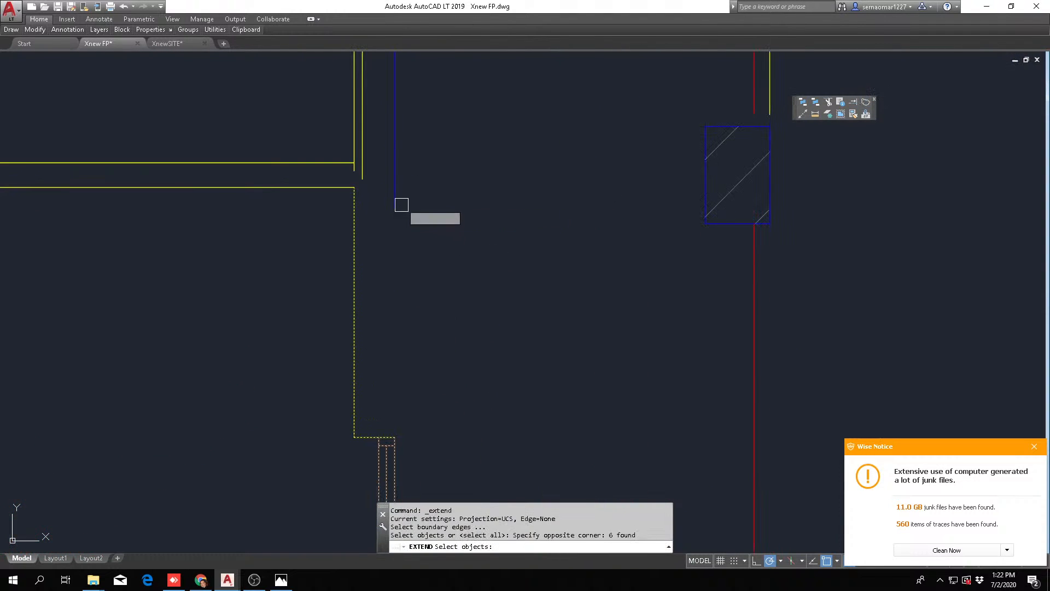
key("Return")
left_click(396, 211)
left_click(363, 176)
scroll(351, 161, "up", 4)
key("Escape")
key("Escape")
Trim the excess wall line where the partition between lease spaces 7 and 8 meets the covered-walk side wall
type("tr")
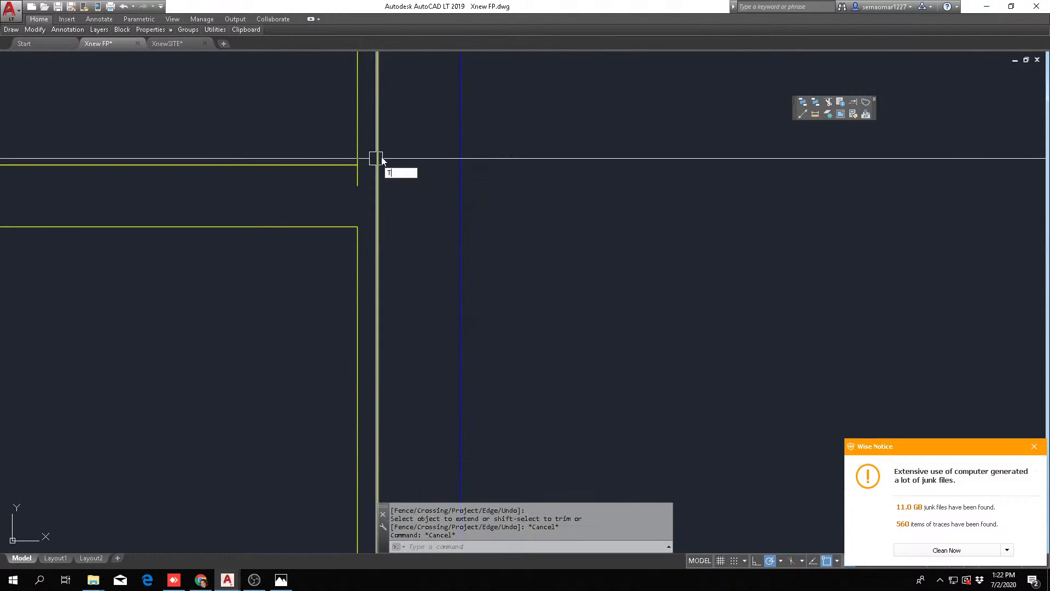
key("Return")
left_click(400, 130)
left_click(349, 216)
key("Return")
scroll(445, 230, "down", 5)
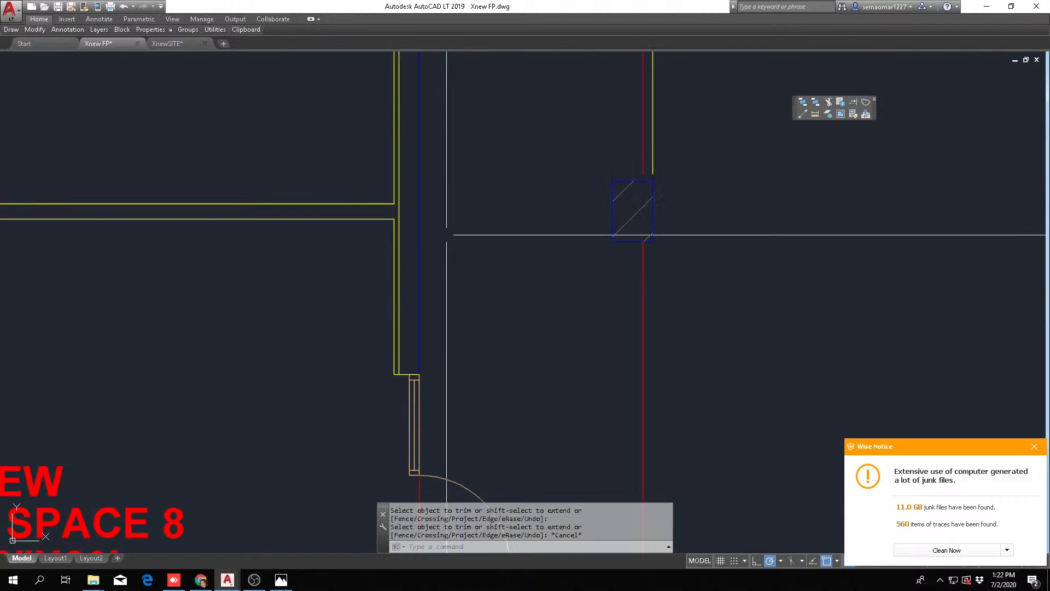
key("Escape")
middle_click_drag(335, 317, 368, 264)
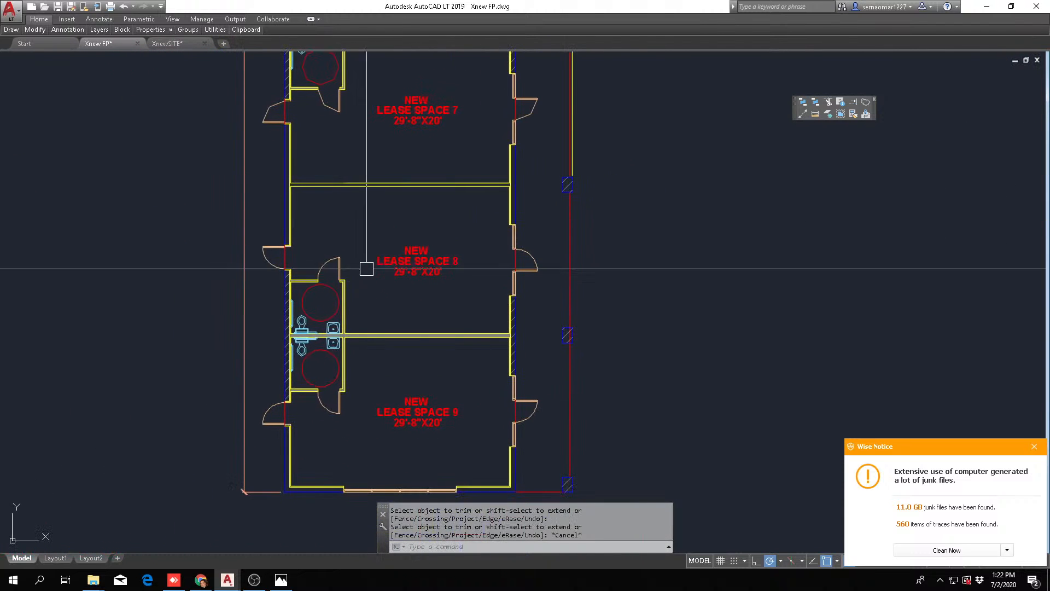
key("Escape")
key("Escape")
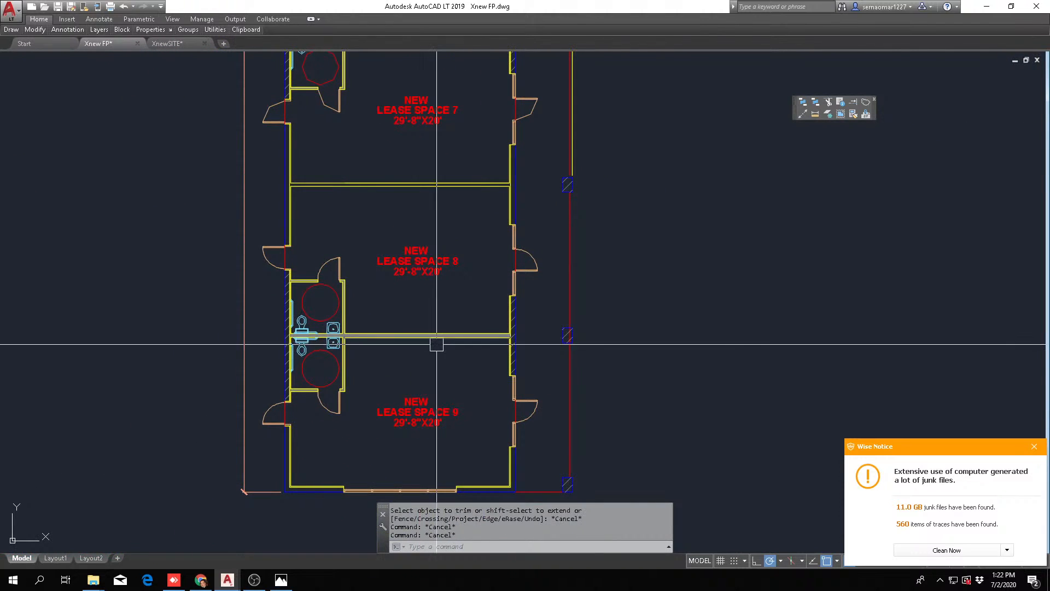
Examine the back-to-back restrooms of lease spaces 8 and 9, including the fixtures, doors and turning circles
scroll(275, 293, "up", 5)
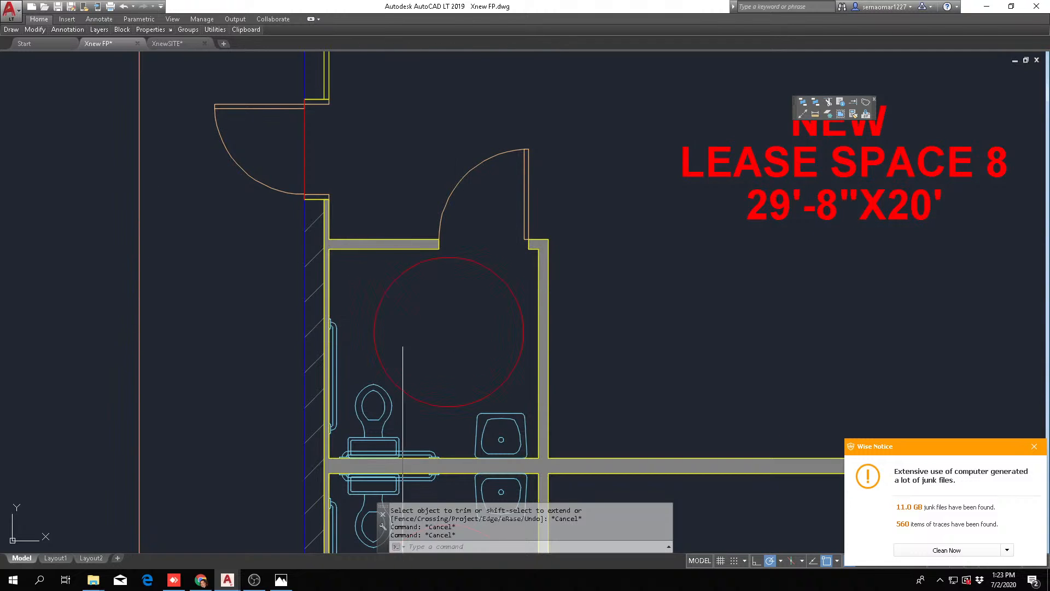
scroll(339, 279, "up", 1)
scroll(293, 236, "down", 1)
scroll(400, 250, "down", 1)
scroll(398, 282, "up", 1)
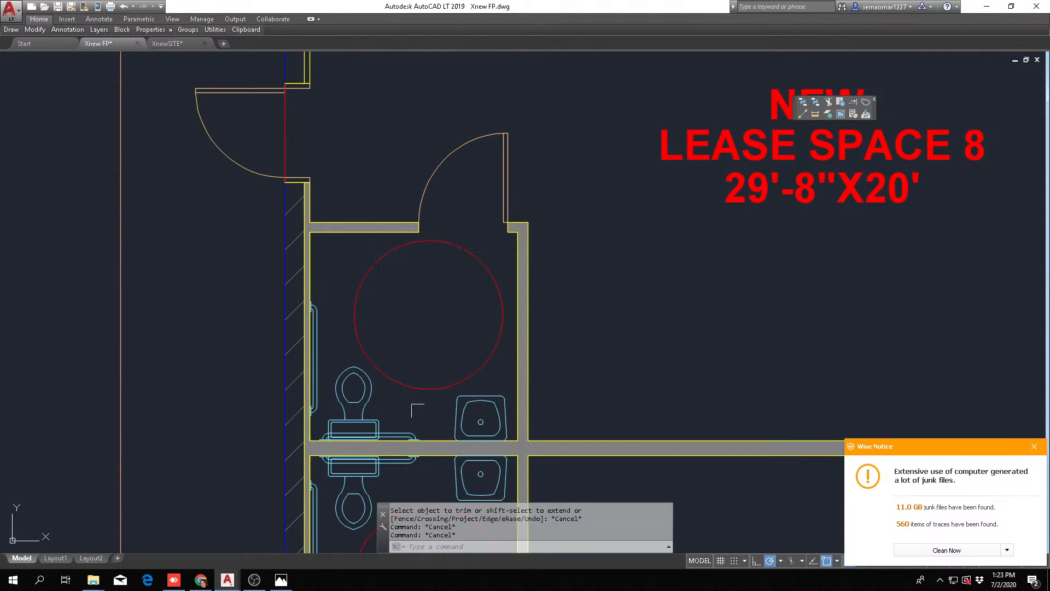
scroll(378, 317, "down", 4)
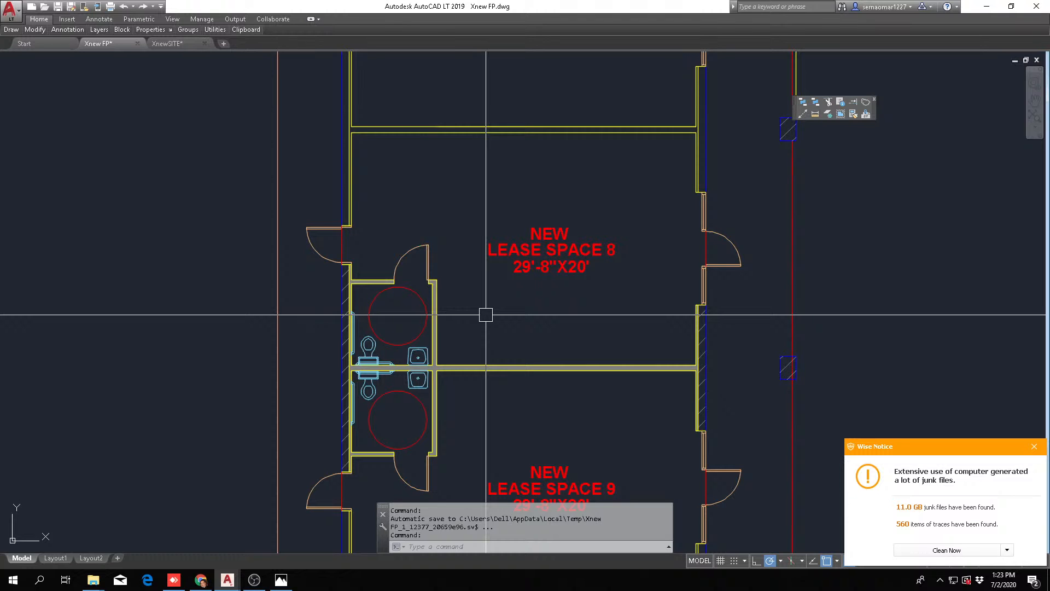
key("Escape")
scroll(474, 237, "down", 5)
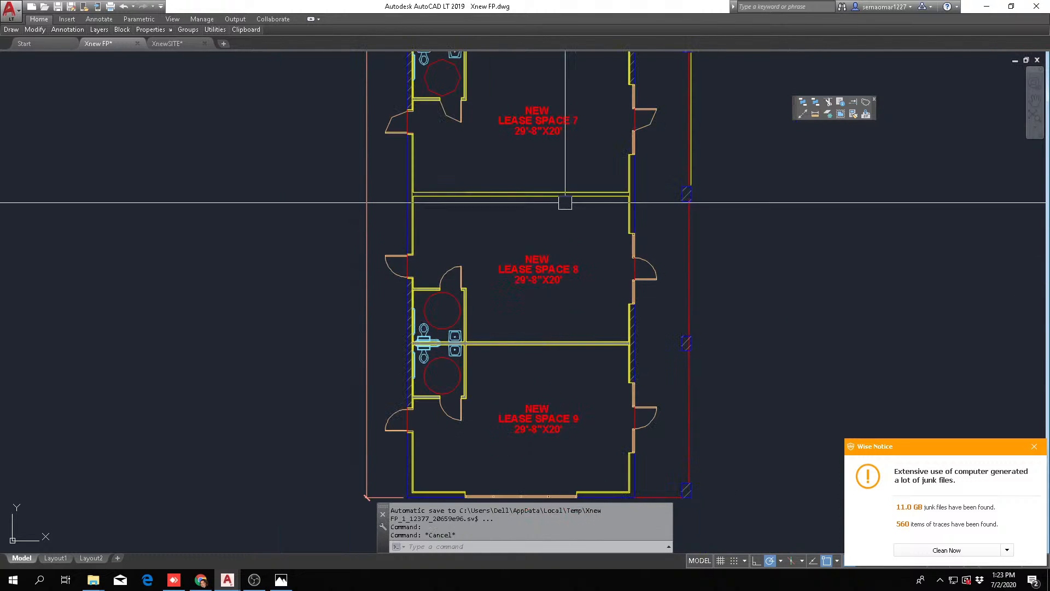
Examine the lease wing from the new spaces up to the ball room, including the ball room's size label
middle_click_drag(556, 251, 523, 338)
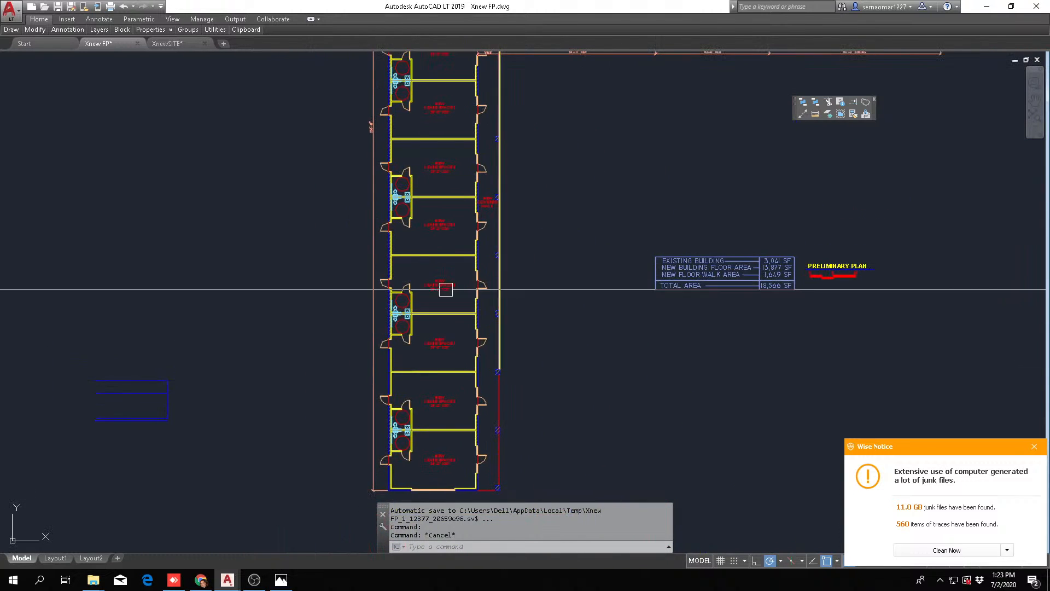
scroll(404, 305, "up", 6)
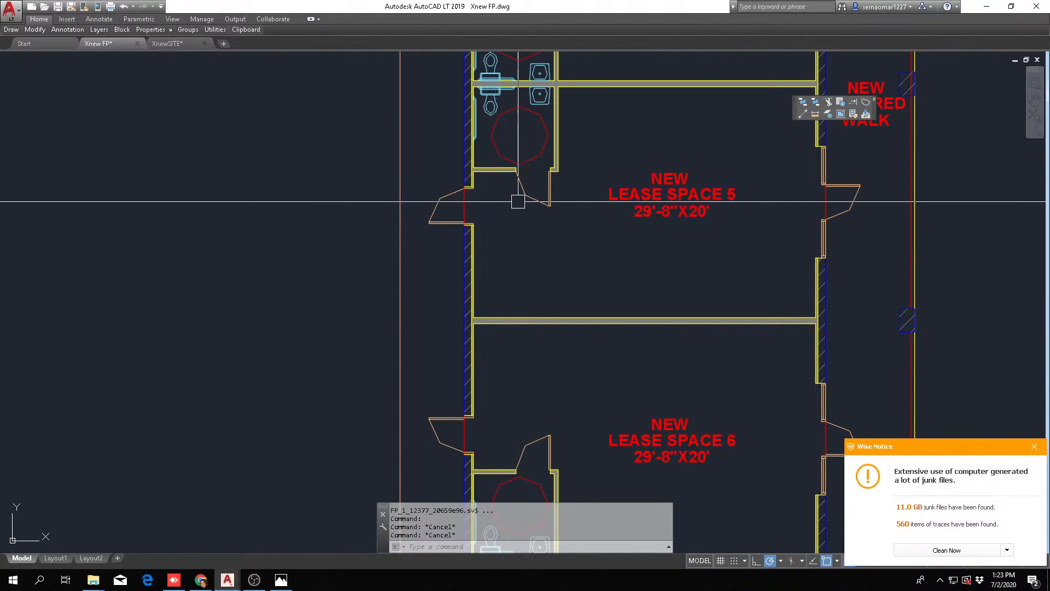
middle_click_drag(446, 236, 386, 327)
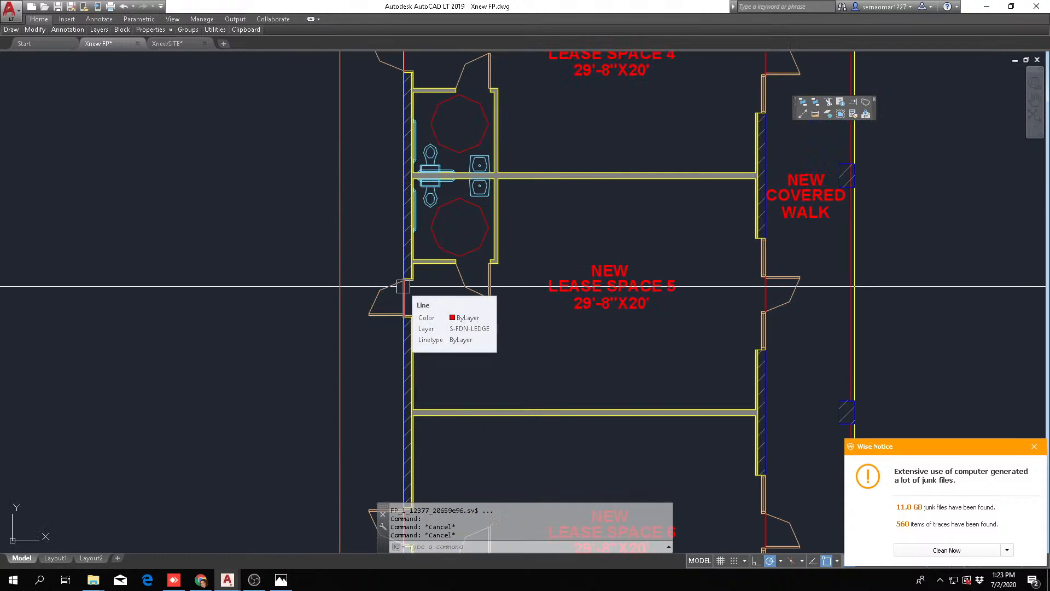
scroll(382, 335, "down", 6)
middle_click_drag(487, 225, 466, 347)
middle_click_drag(450, 204, 443, 313)
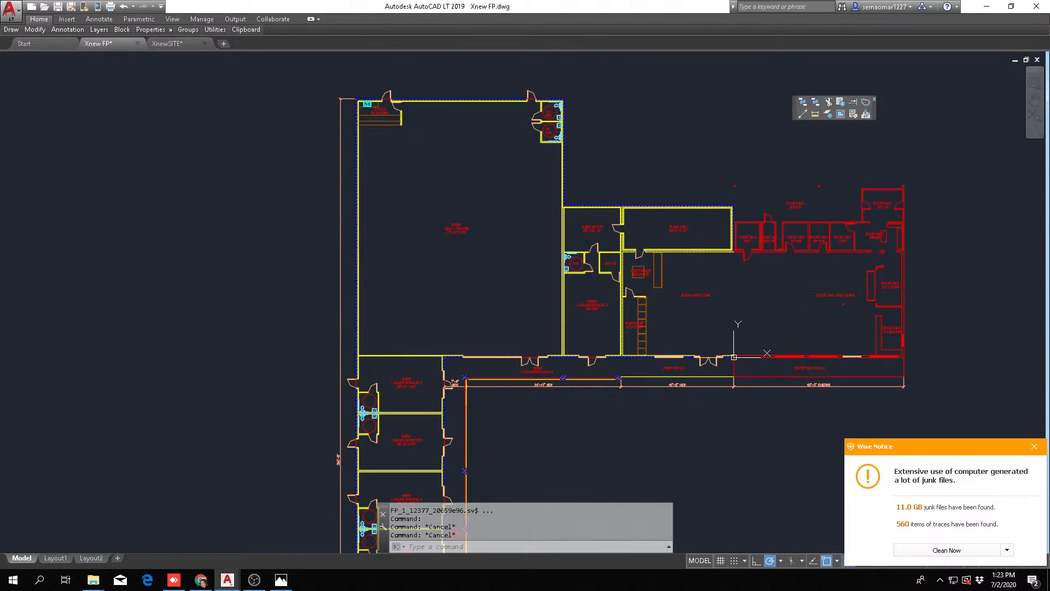
scroll(441, 224, "up", 6)
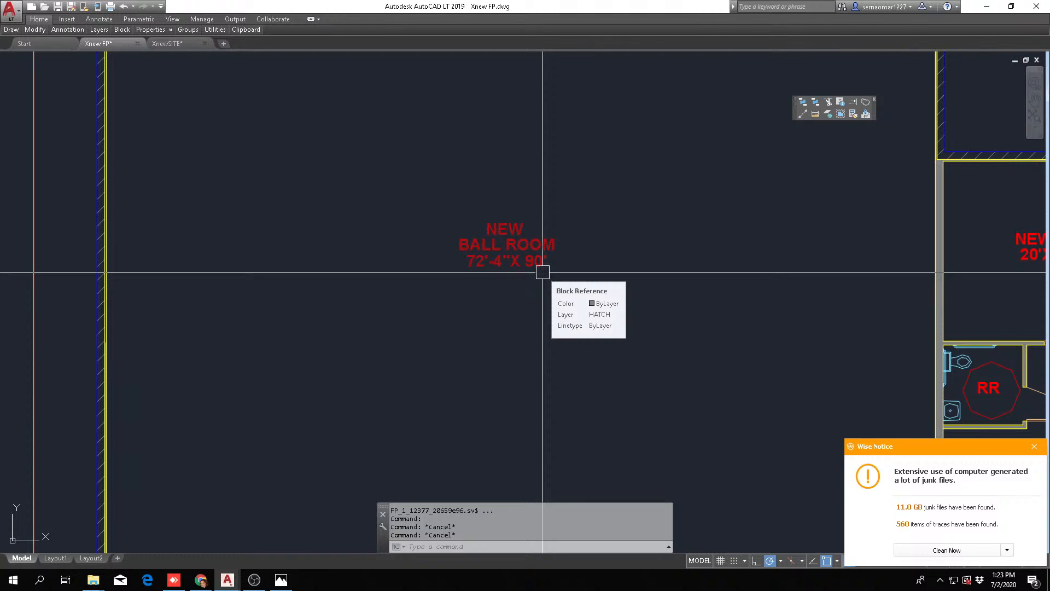
scroll(596, 307, "down", 4)
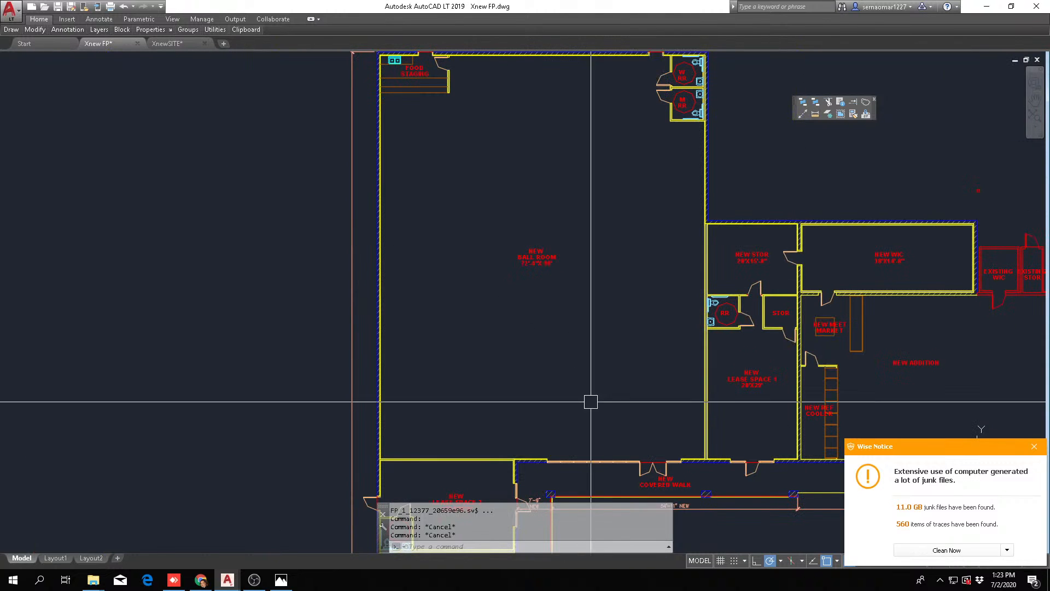
Offset the short wall line at the ball room's covered-walk end by 100' toward the food staging end
key("Escape")
key("Escape")
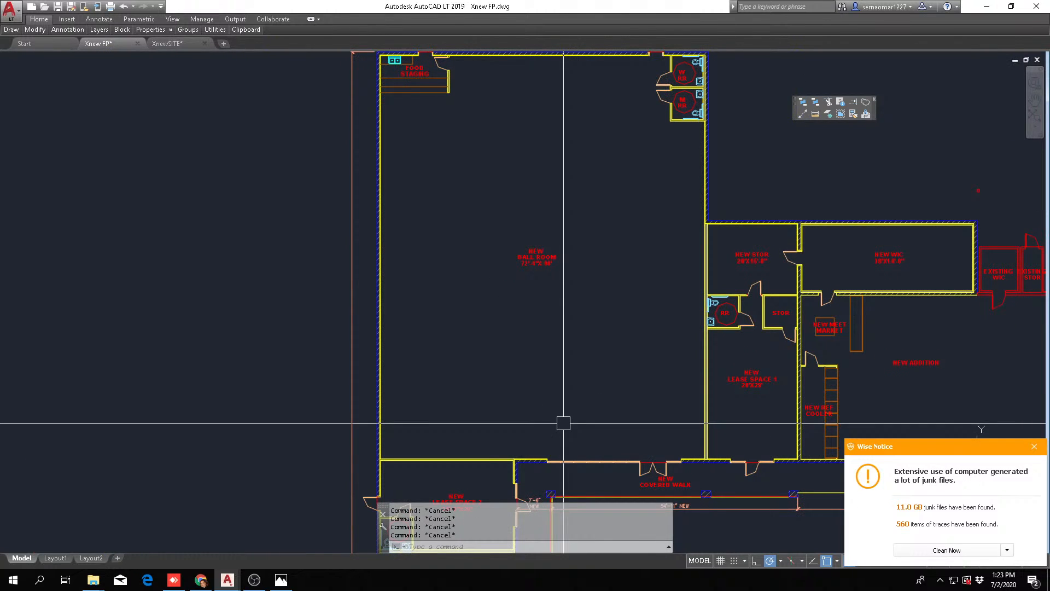
type("o")
key("Return")
type("100'")
key("Return")
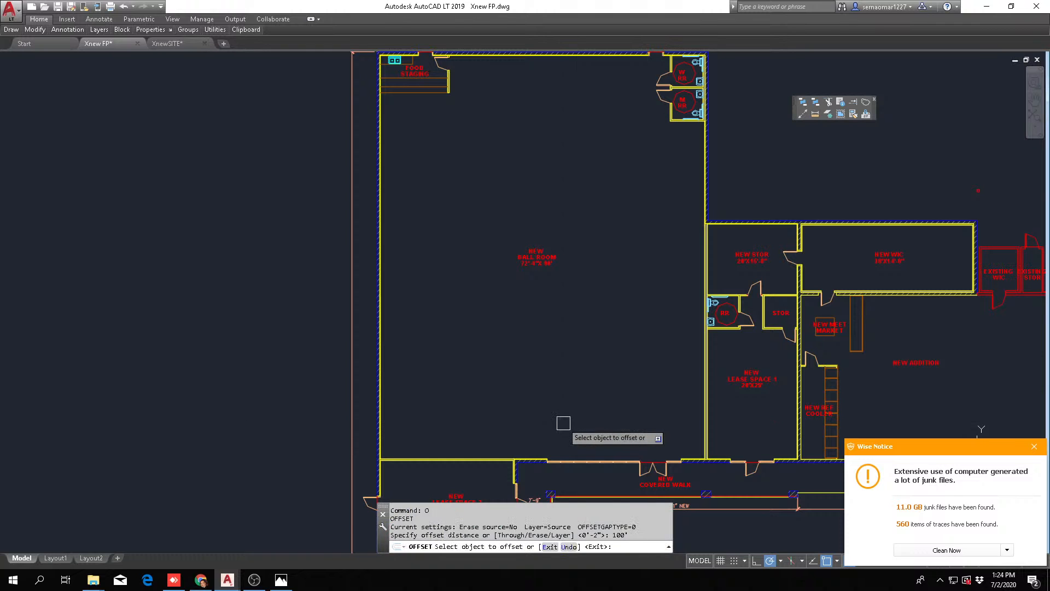
scroll(566, 429, "up", 6)
scroll(603, 327, "down", 3)
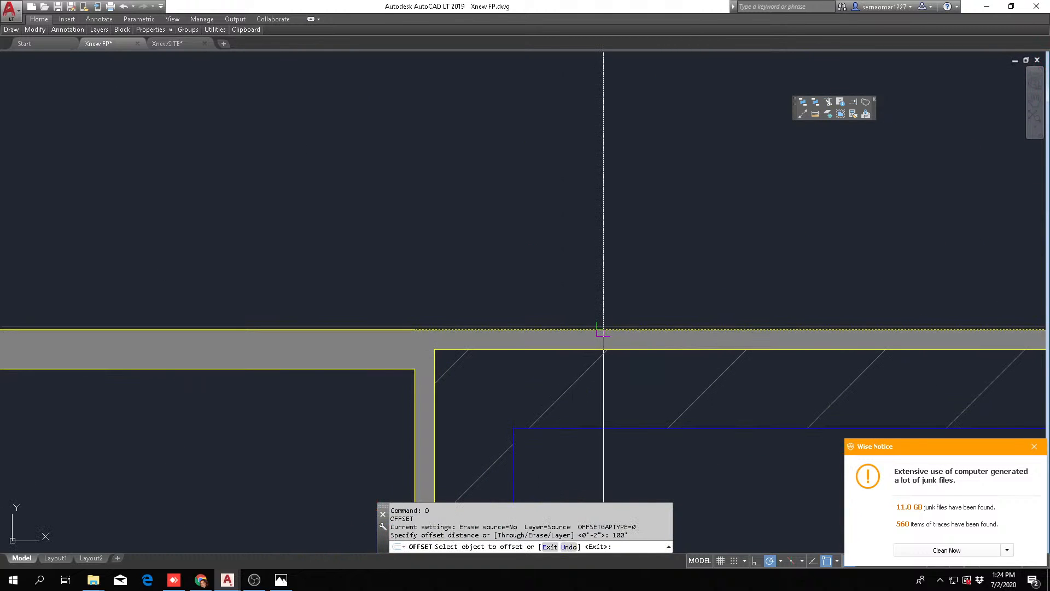
left_click(604, 329)
scroll(603, 327, "down", 5)
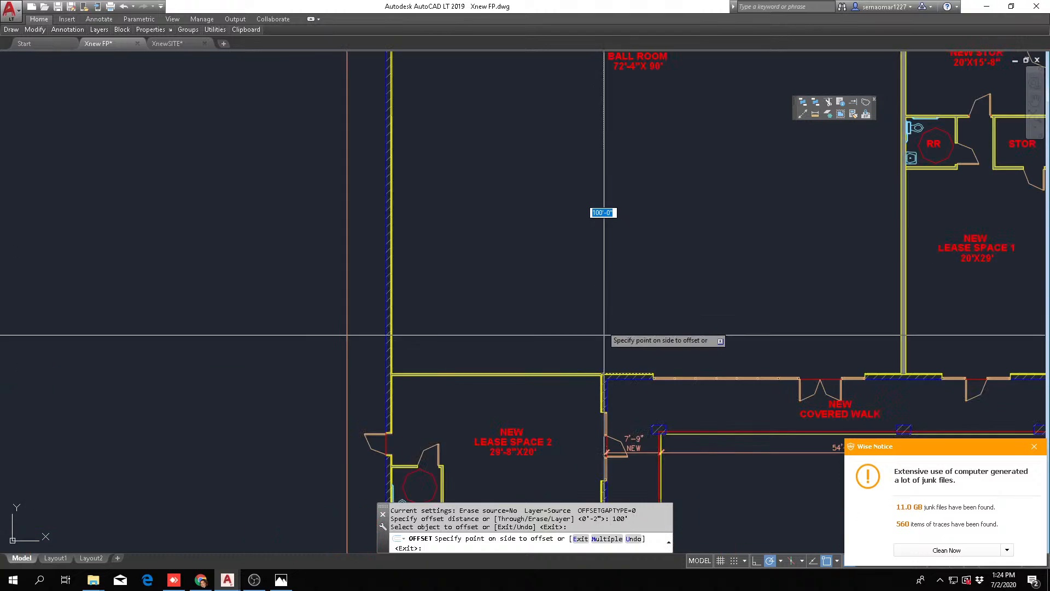
left_click(606, 244)
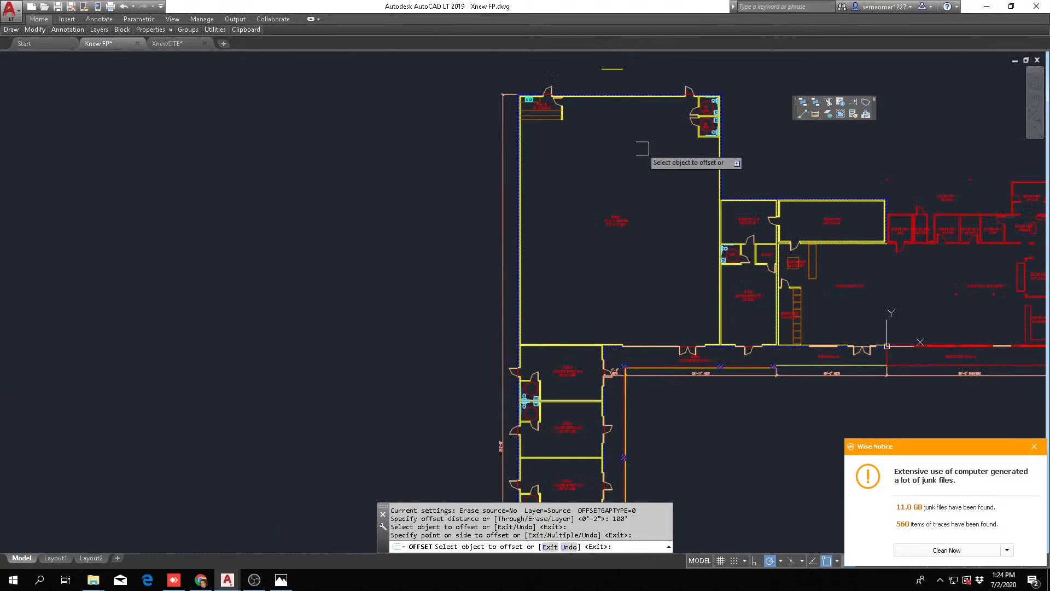
middle_click_drag(643, 141, 612, 268)
key("Escape")
key("Escape")
key("Escape")
Move the ball room's far end wall, with its doors, food staging and restrooms, perpendicular onto the 100' offset line
scroll(591, 197, "up", 6)
type("m")
key("Return")
scroll(438, 323, "down", 4)
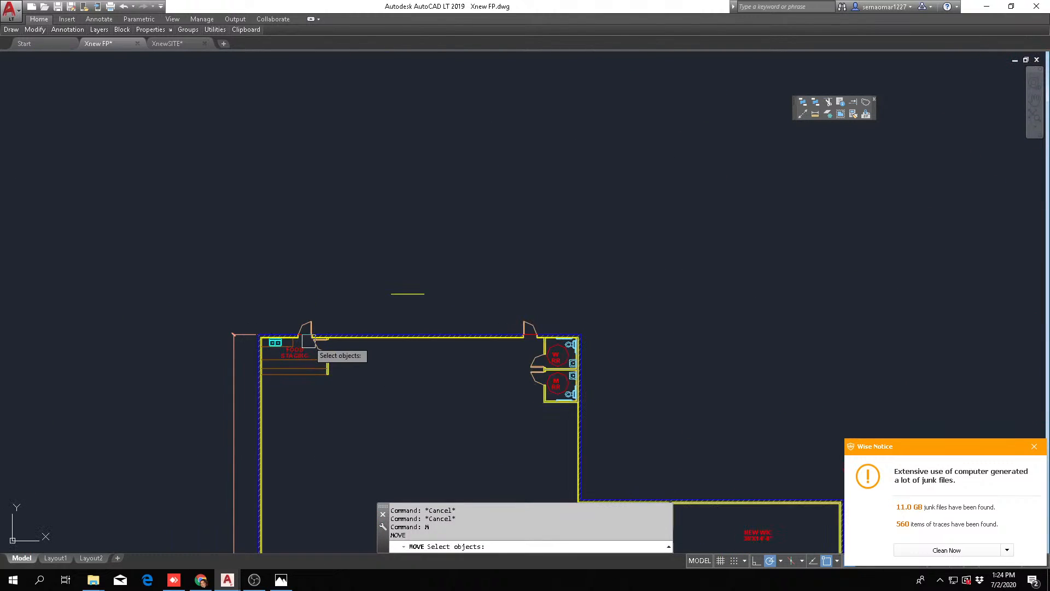
left_click(187, 452)
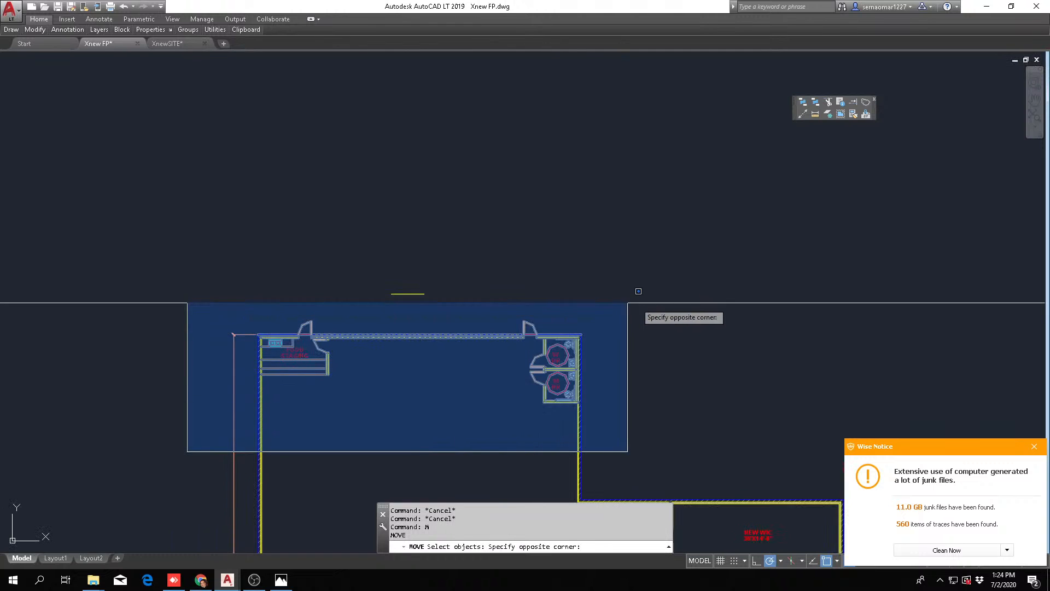
left_click(634, 291)
scroll(432, 345, "up", 8)
key("Return")
left_click(453, 315)
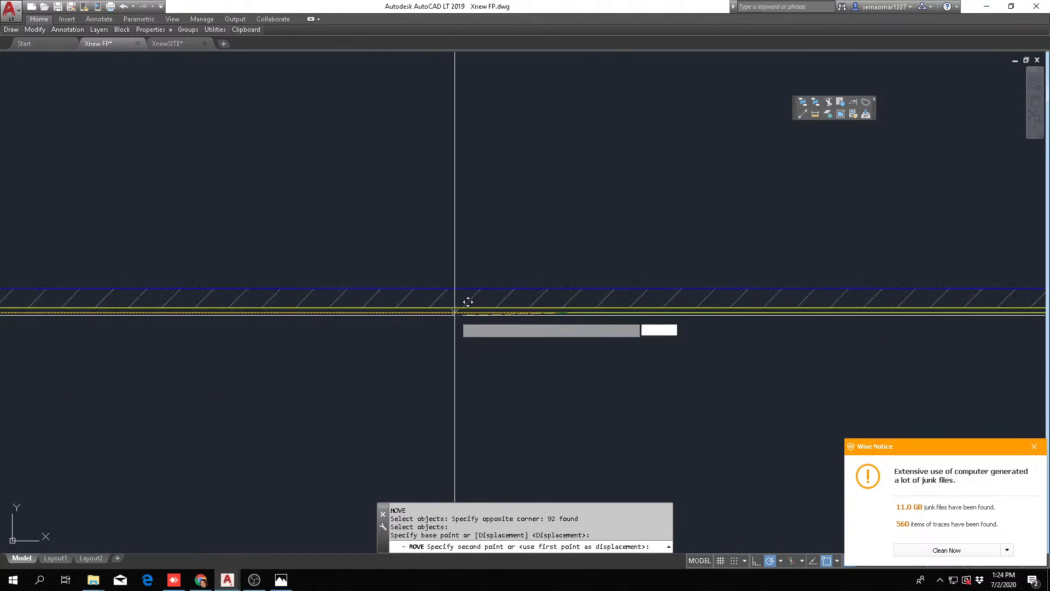
scroll(465, 307, "down", 5)
right_click(508, 229, "shift")
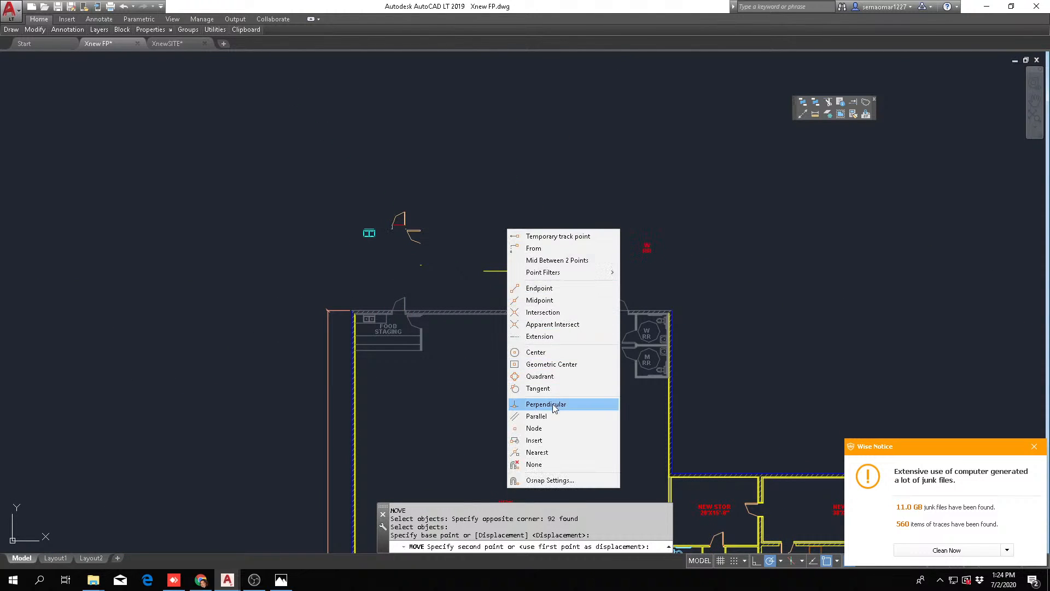
left_click(546, 403)
scroll(508, 257, "up", 5)
key("Escape")
key("Escape")
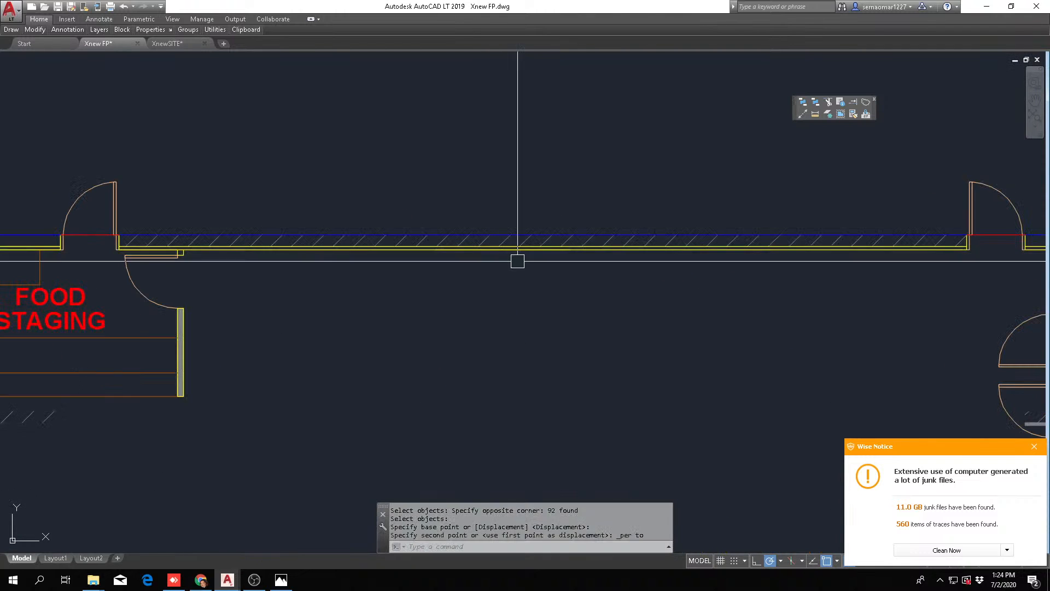
Erase the 100' offset guide line from the ball room's relocated end wall
scroll(420, 296, "down", 2)
type("e")
key("Return")
left_click(388, 314)
key("Escape")
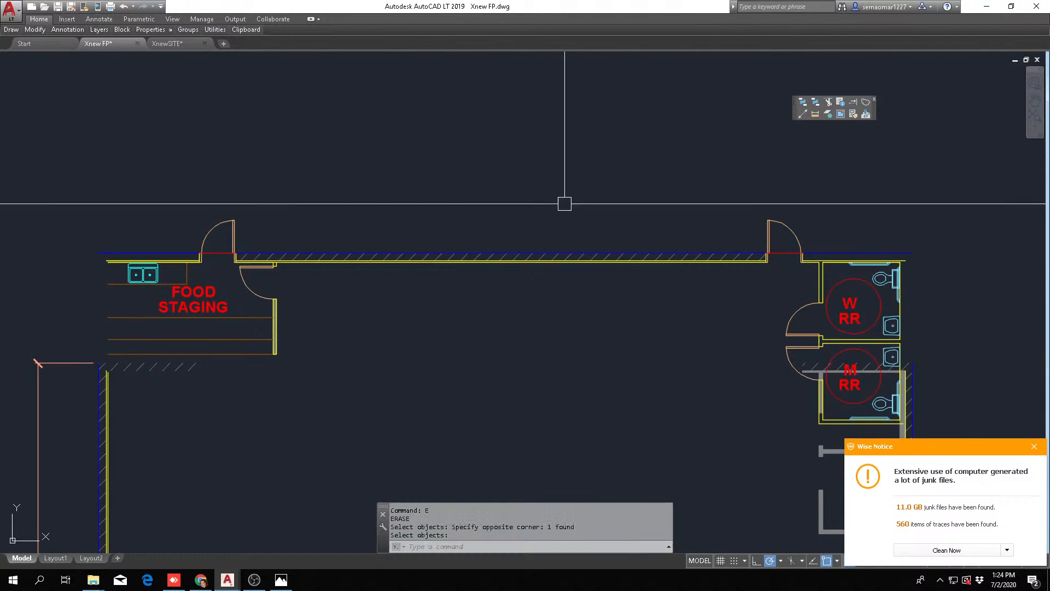
Fillet the ball room's inner side wall line to the relocated end wall's inner line at food staging with radius 0
scroll(295, 339, "up", 5)
type("f")
key("Return")
left_click(295, 339)
scroll(334, 303, "down", 4)
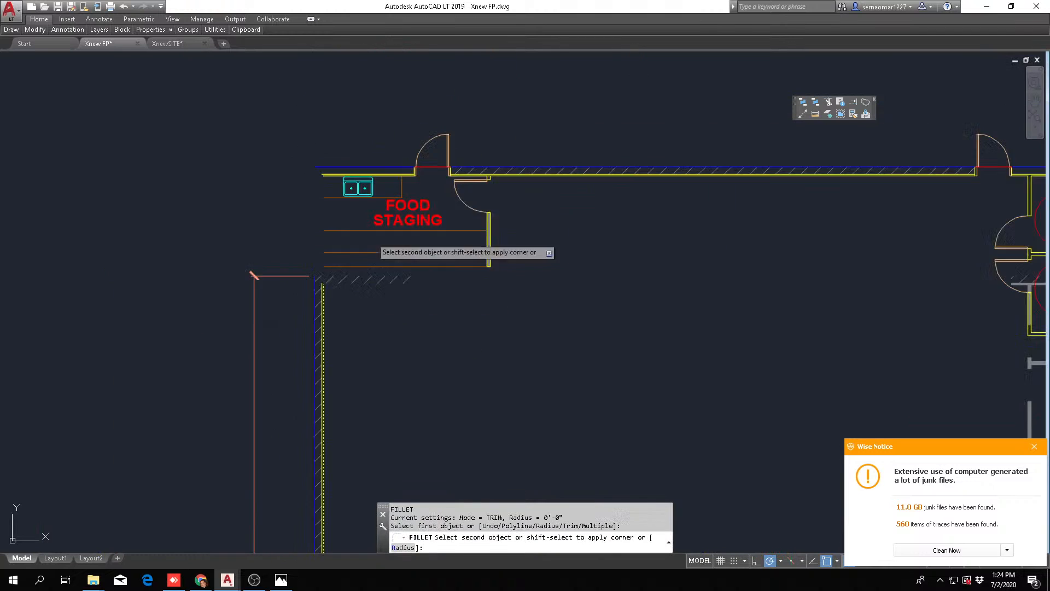
scroll(461, 166, "up", 4)
scroll(278, 186, "up", 1)
scroll(278, 184, "up", 2)
left_click(274, 187)
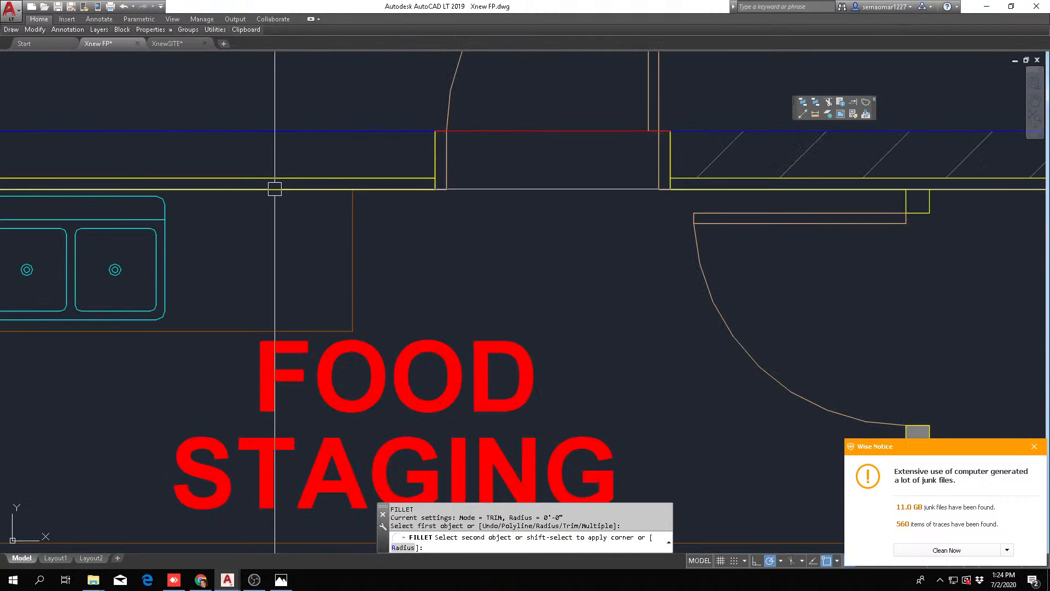
key("Escape")
Fillet the second pair of yellow wall lines into a square corner beside the food staging sink
key("Return")
left_click(282, 170)
scroll(319, 169, "down", 4)
left_click(311, 173)
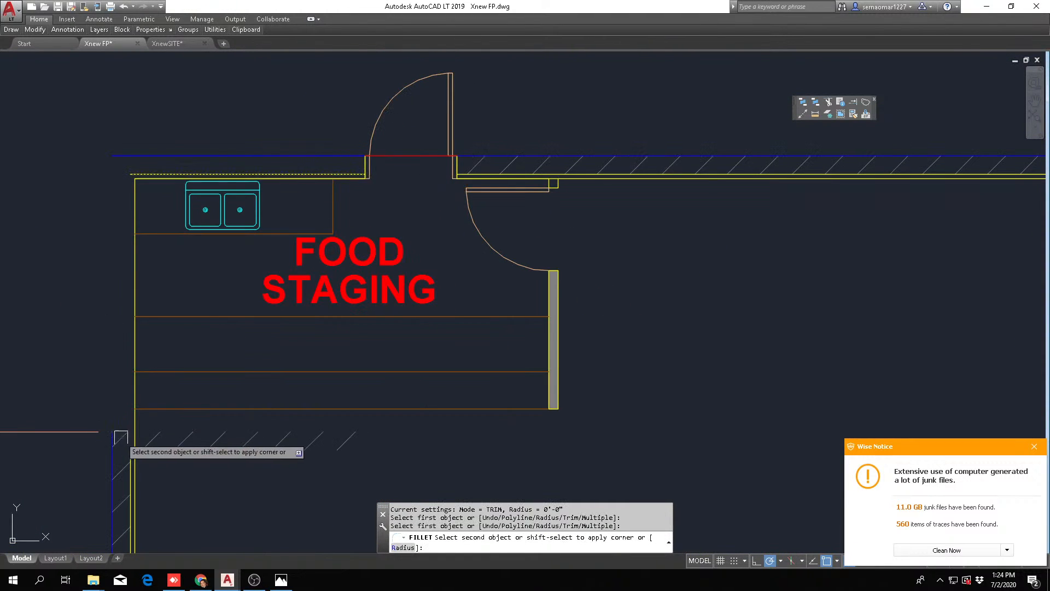
scroll(122, 445, "up", 4)
left_click(133, 438)
key("Escape")
Fillet the blue exterior face lines of the side and end walls into a corner outside food staging
key("Return")
left_click(88, 435)
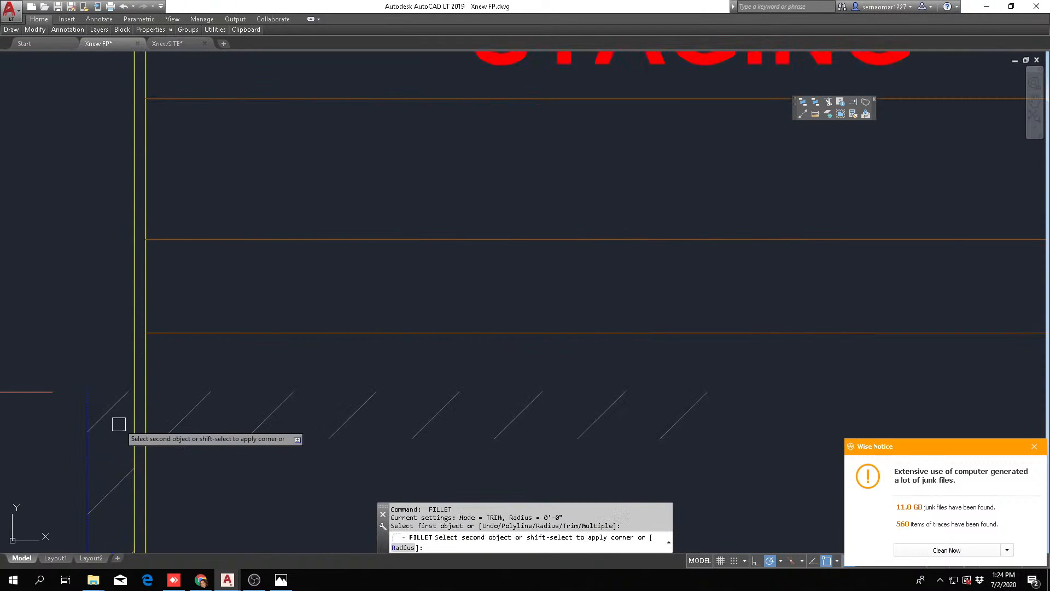
scroll(126, 419, "down", 4)
left_click(147, 241)
key("Escape")
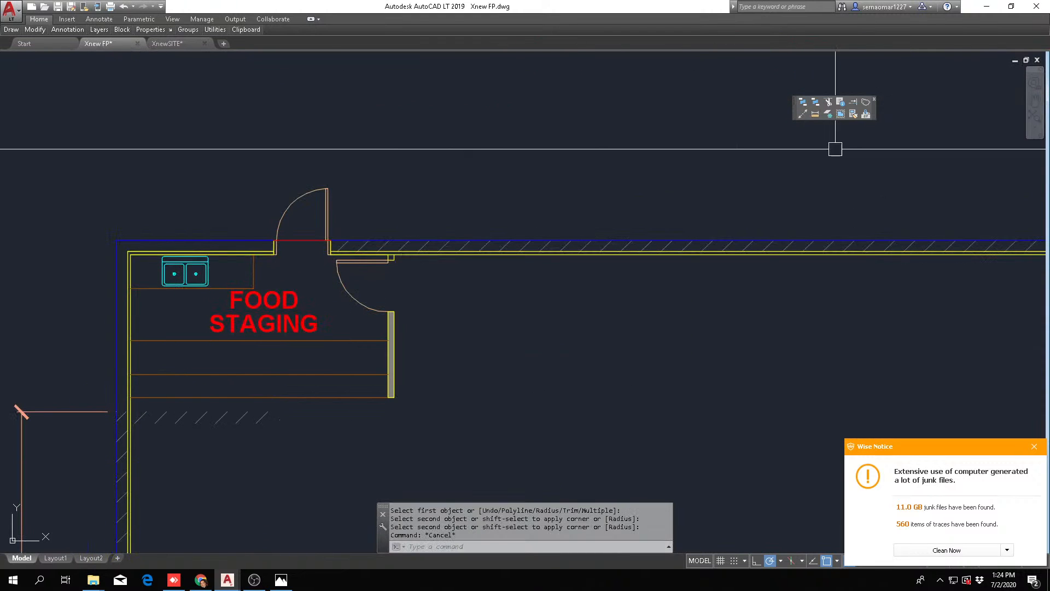
left_click(815, 114)
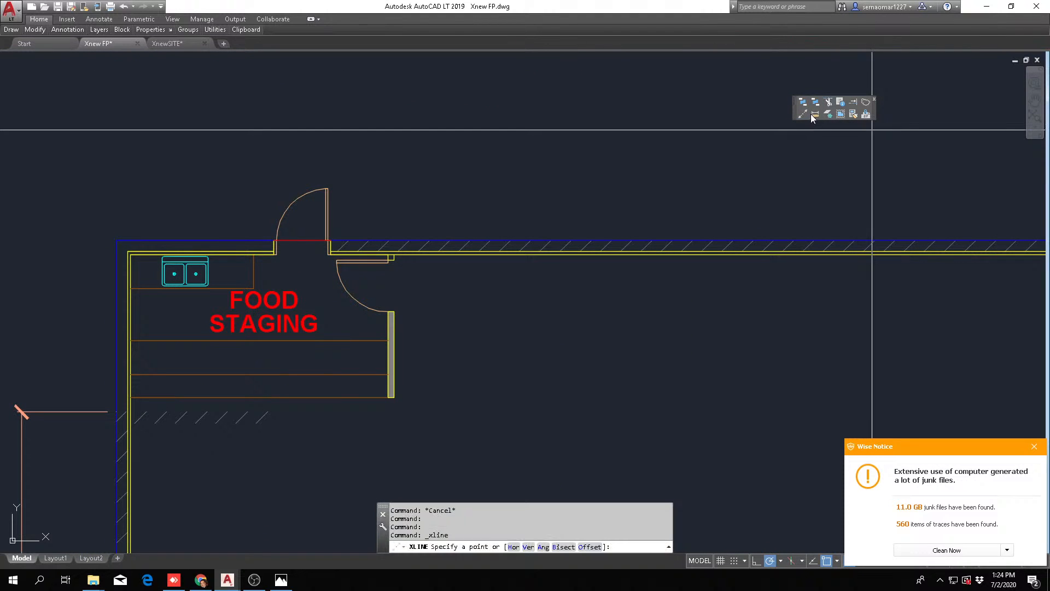
left_click(117, 240)
scroll(132, 234, "up", 6)
scroll(203, 219, "down", 5)
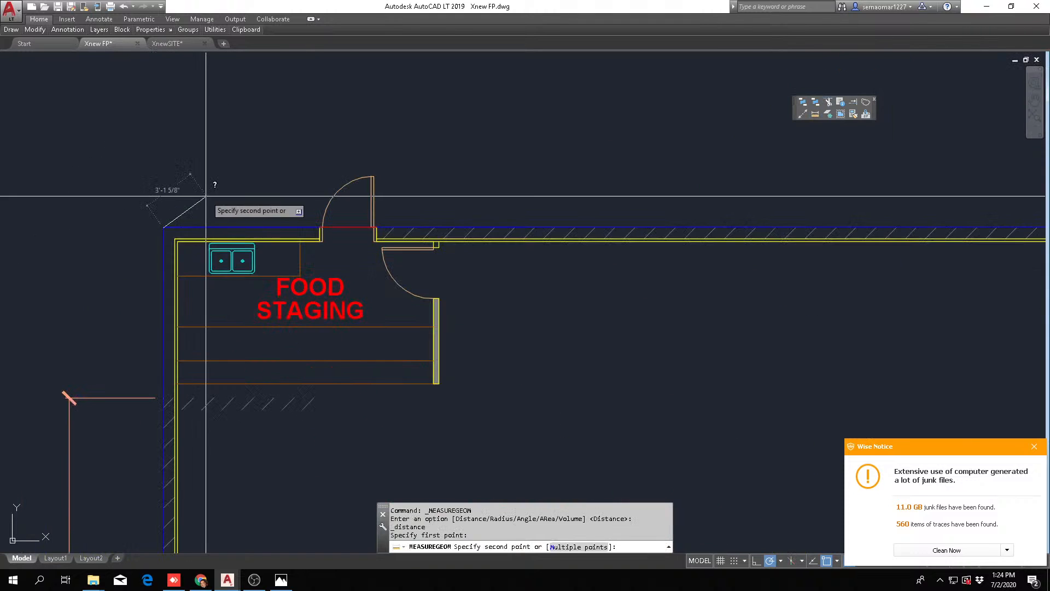
key("Escape")
Measure the overall exterior length from the outer corner at food staging to the end corner of Lease Space 9
left_click(815, 113)
scroll(205, 219, "up", 5)
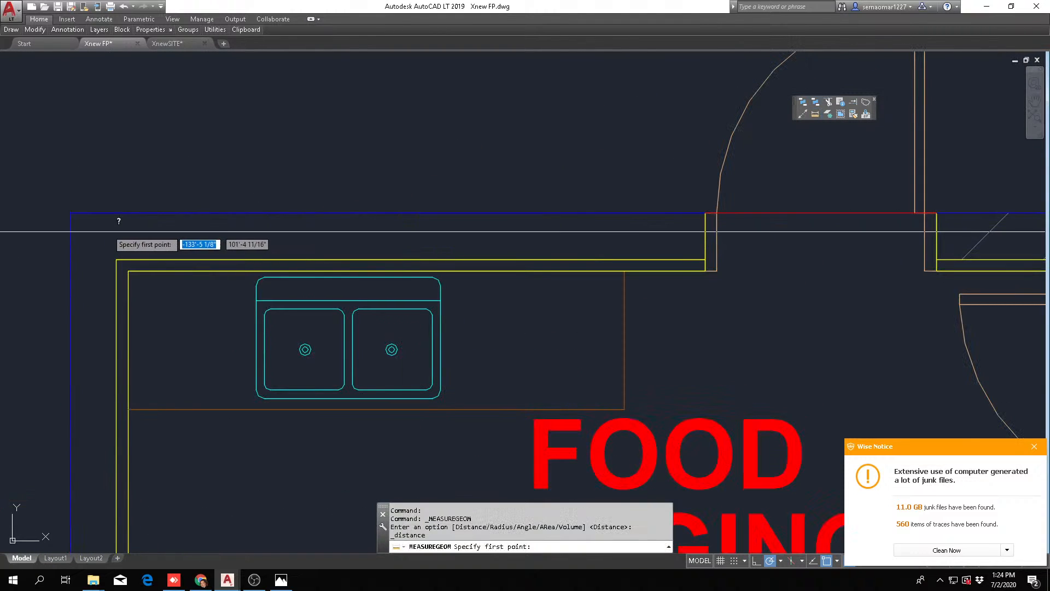
left_click(73, 211)
scroll(290, 177, "down", 2)
scroll(280, 175, "down", 7)
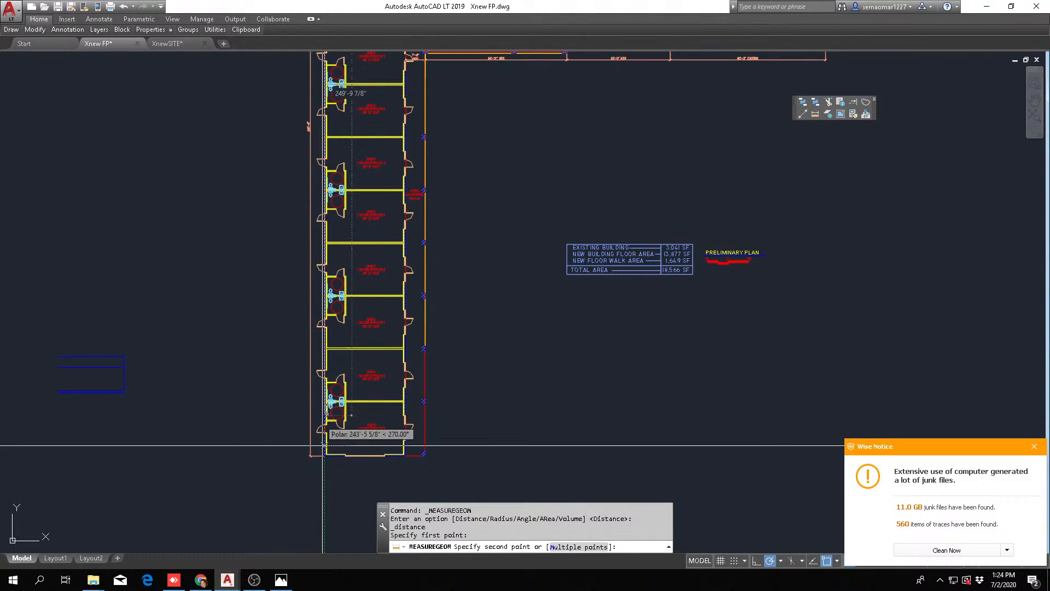
scroll(350, 351, "up", 8)
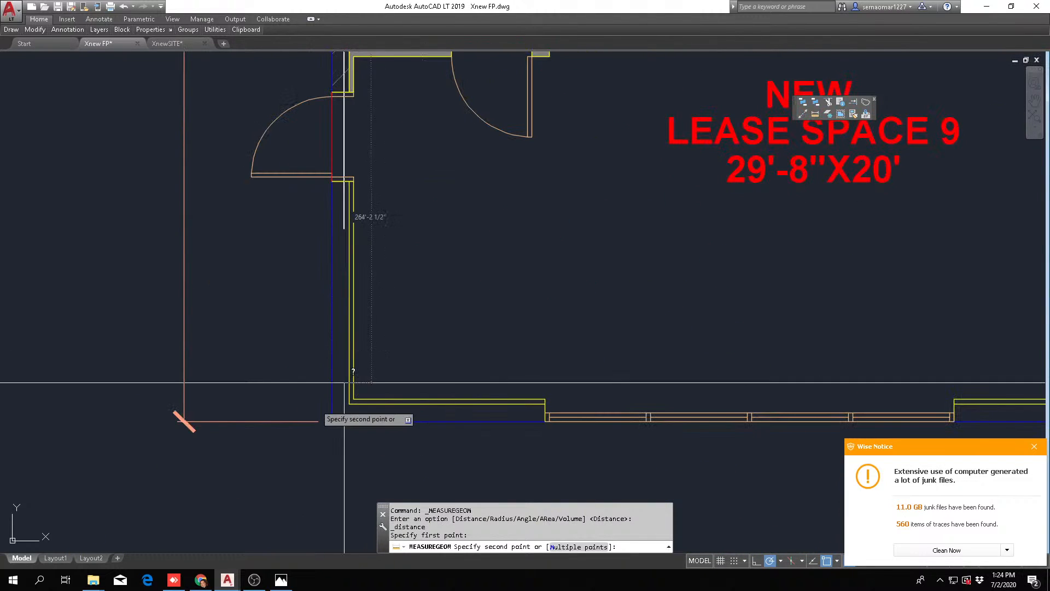
scroll(317, 432, "up", 4)
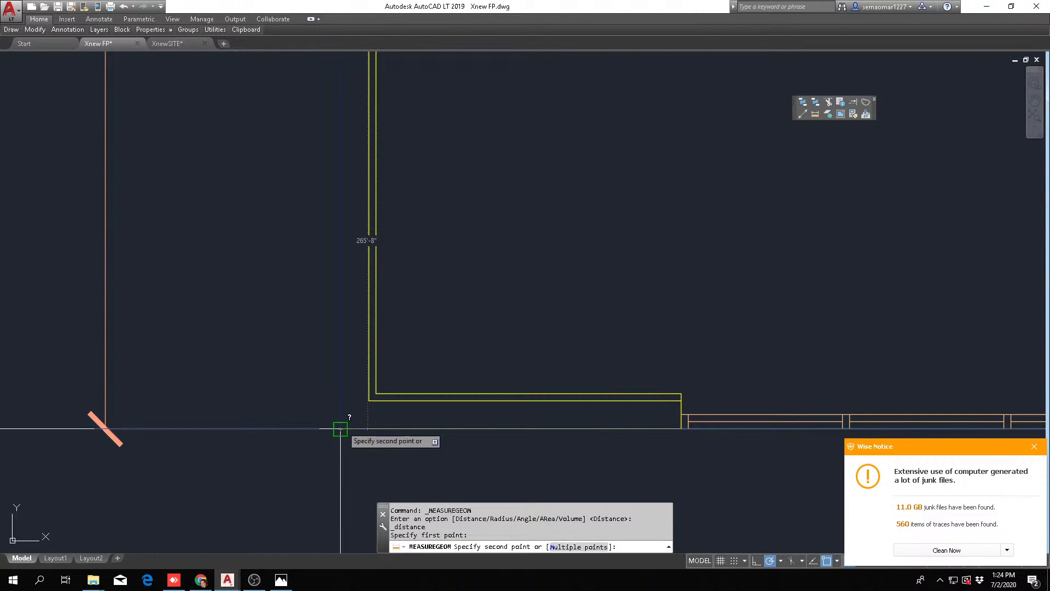
key("Escape")
key("Escape")
key("Escape")
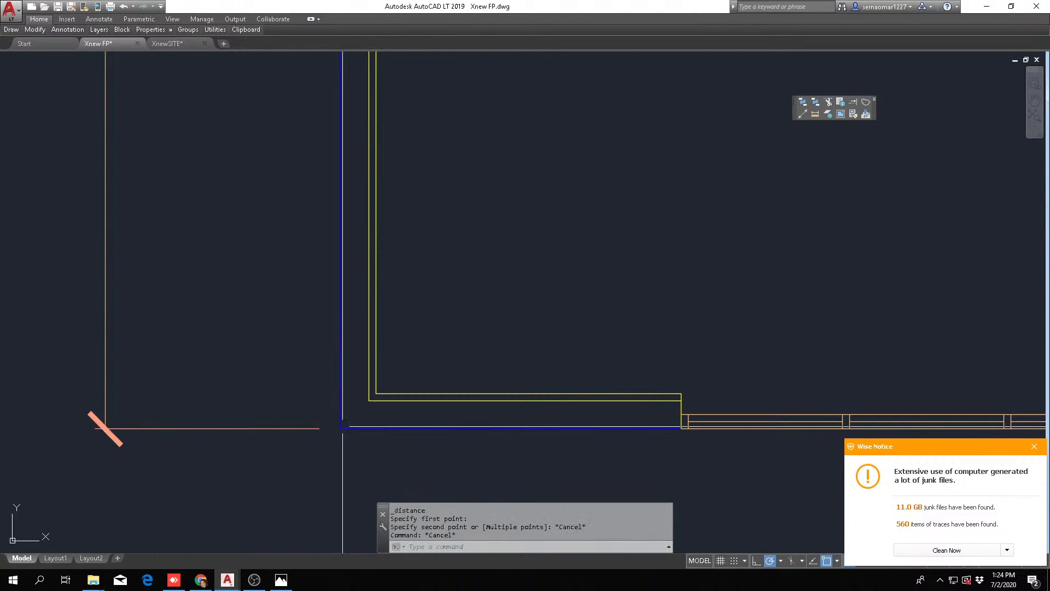
Stretch the overall building length dimension's extension point up to the new exterior corner at food staging
scroll(344, 427, "down", 5)
left_click(316, 296)
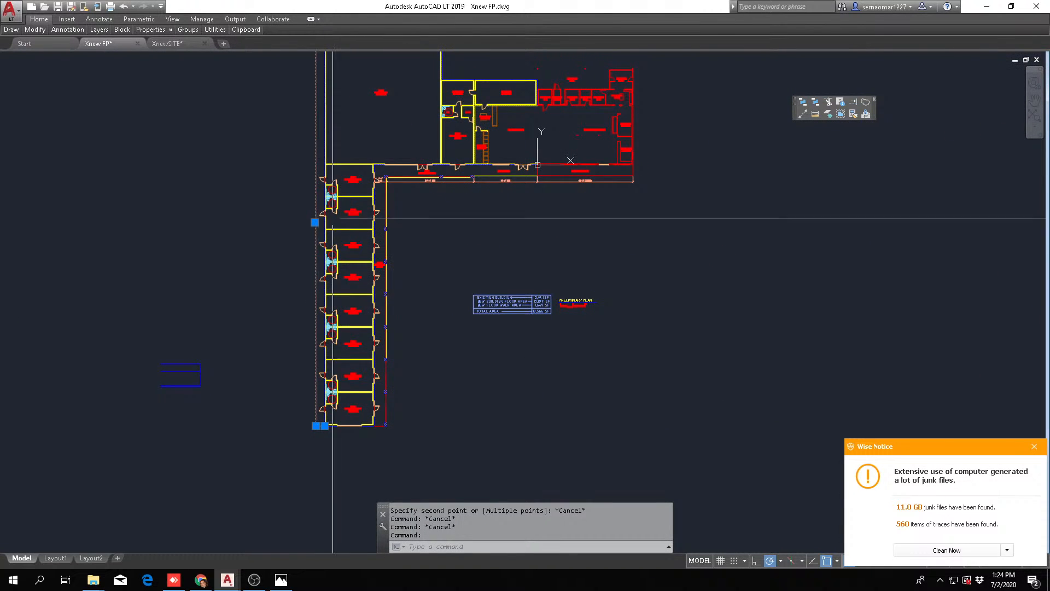
scroll(291, 300, "up", 10)
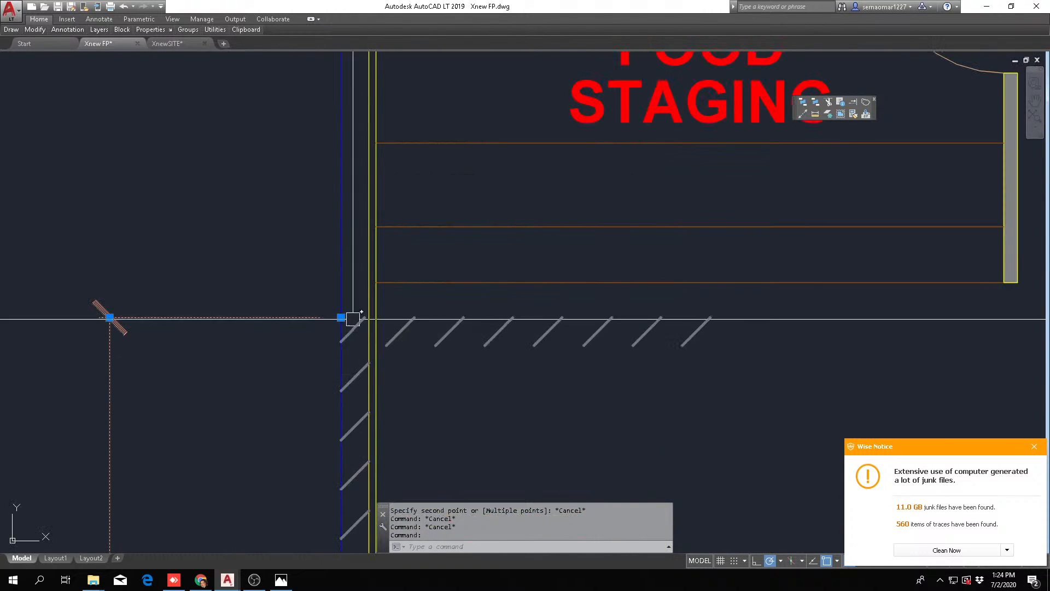
left_click(341, 317)
scroll(341, 317, "down", 5)
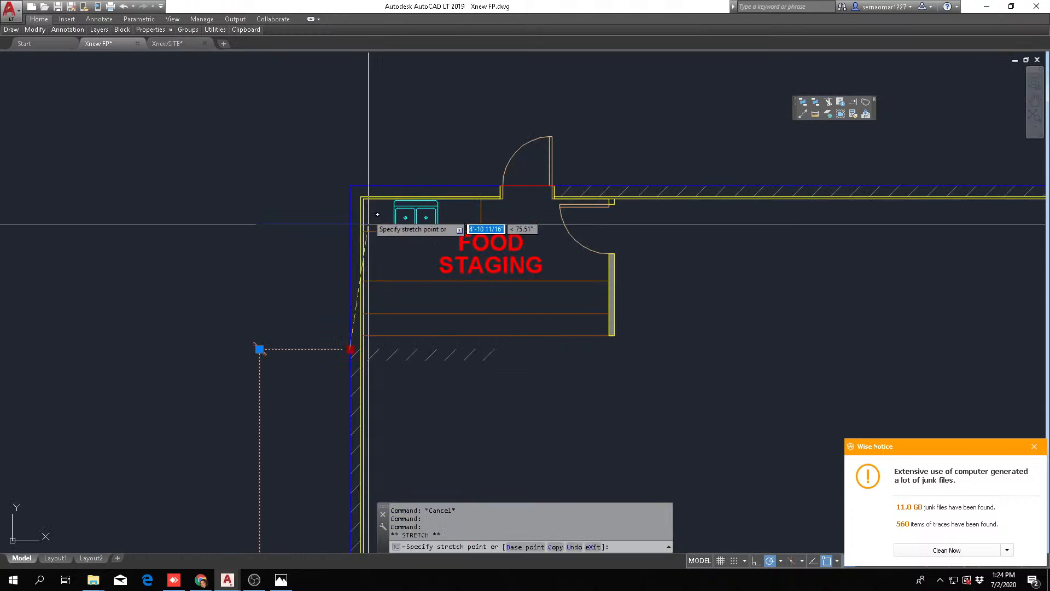
left_click(350, 182)
key("Escape")
key("Escape")
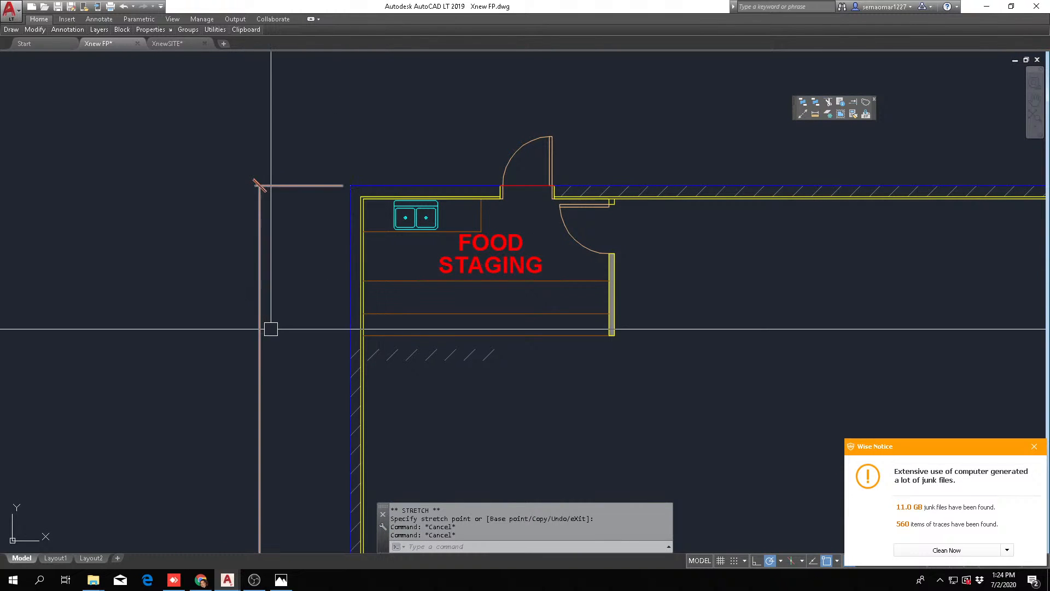
Stretch the end wall hatch's outer edge to the relocated exterior face and its inner edge to the outer yellow line above the sink
left_click(421, 354)
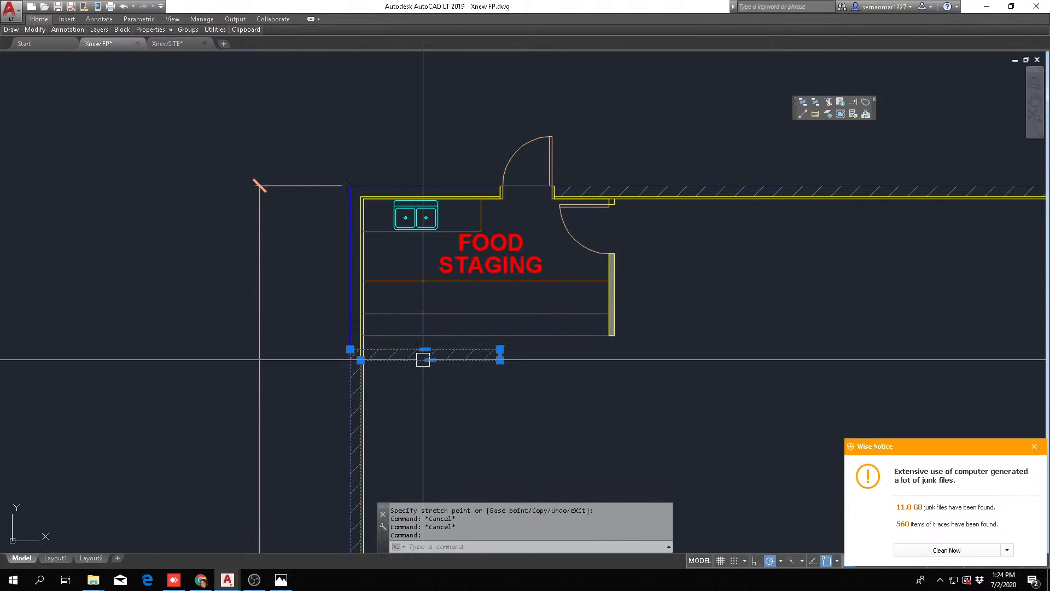
left_click(429, 349)
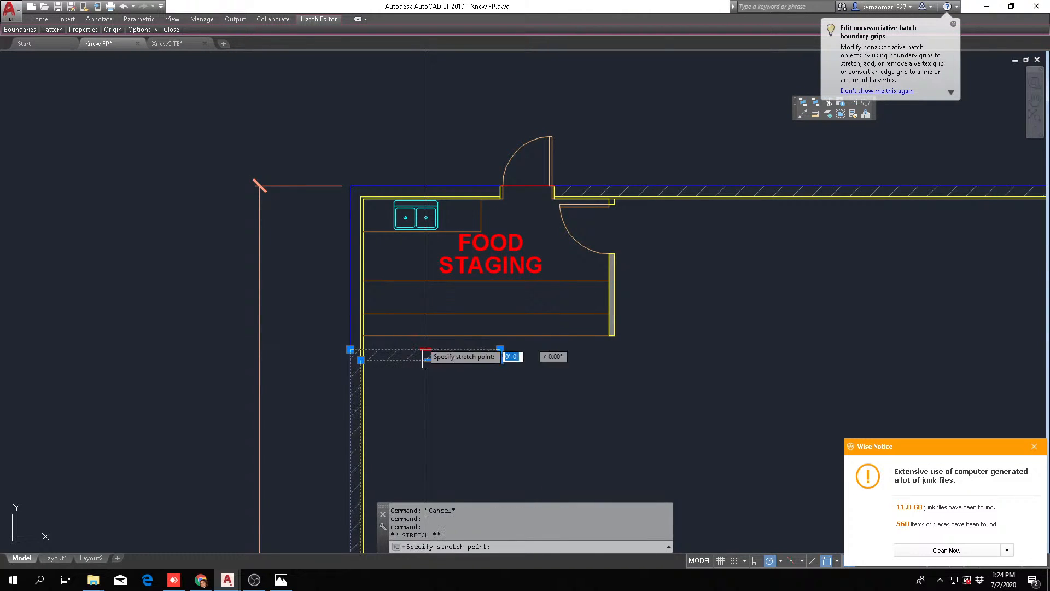
left_click(425, 186)
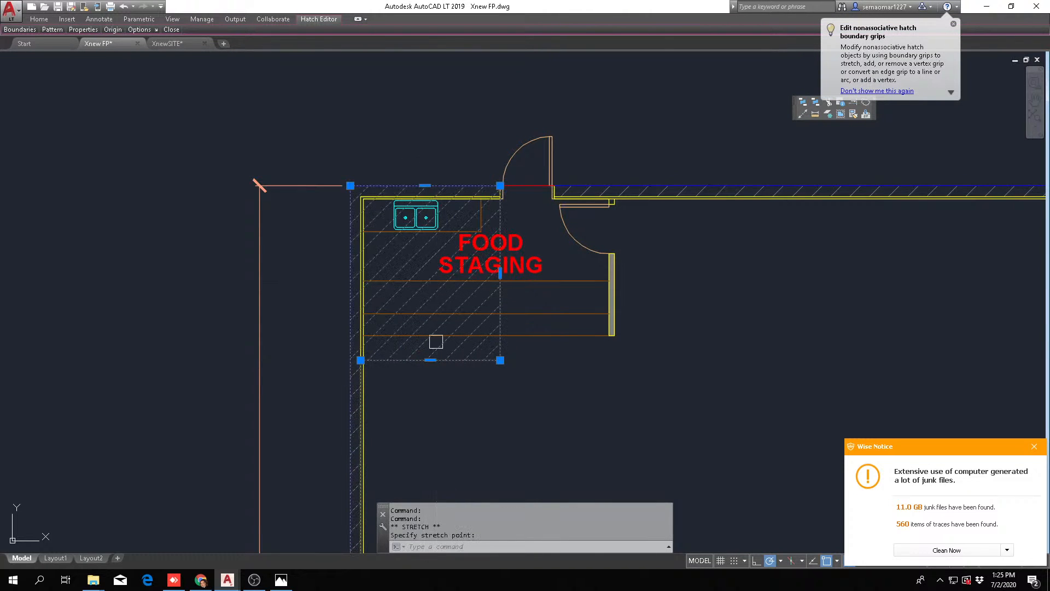
left_click(429, 360)
scroll(421, 172, "up", 5)
scroll(420, 178, "up", 2)
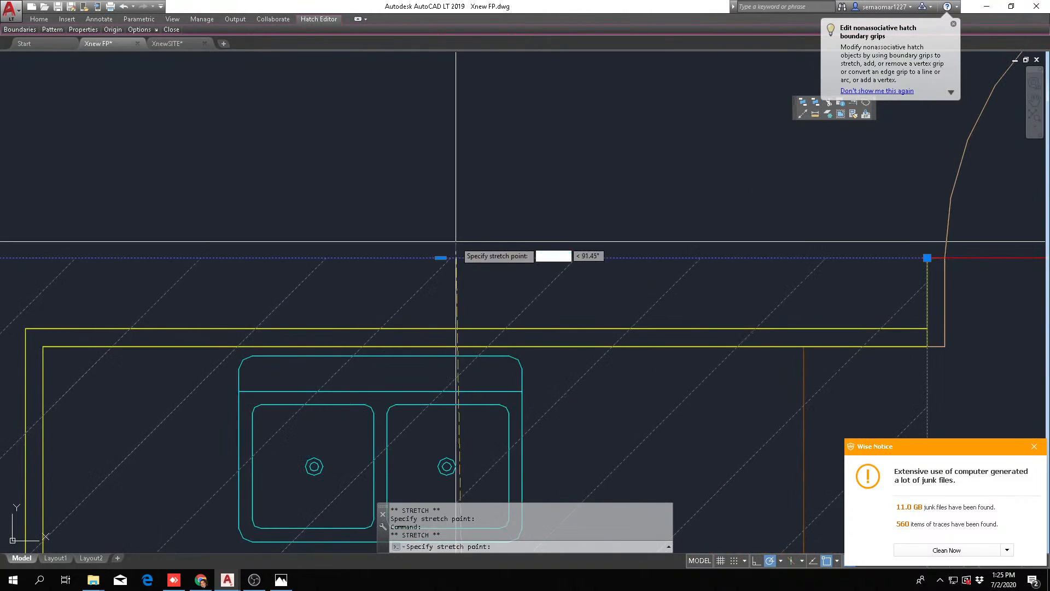
left_click(474, 324)
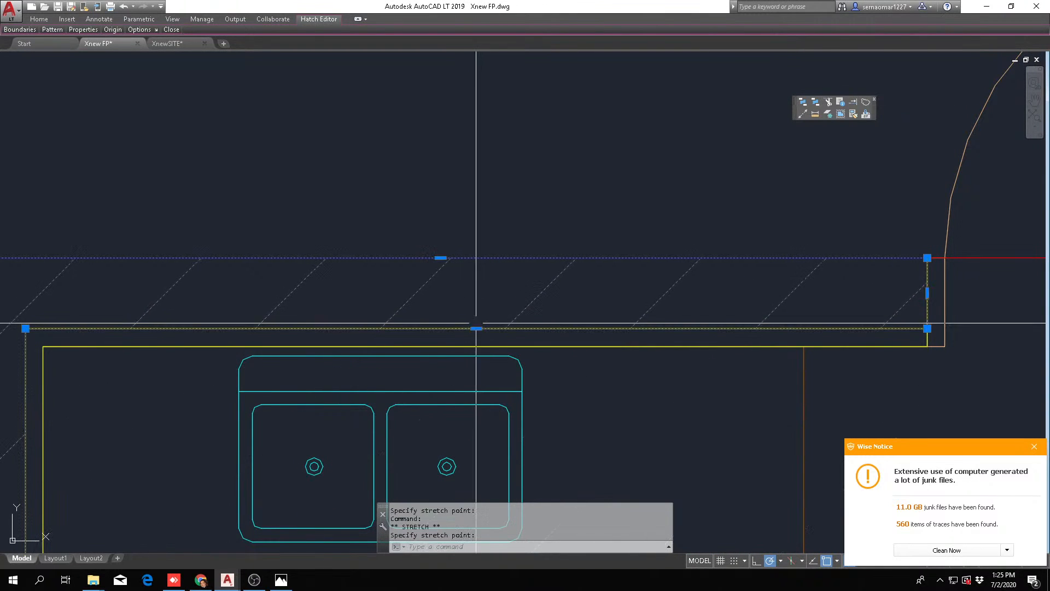
key("Escape")
key("Escape")
scroll(447, 303, "down", 5)
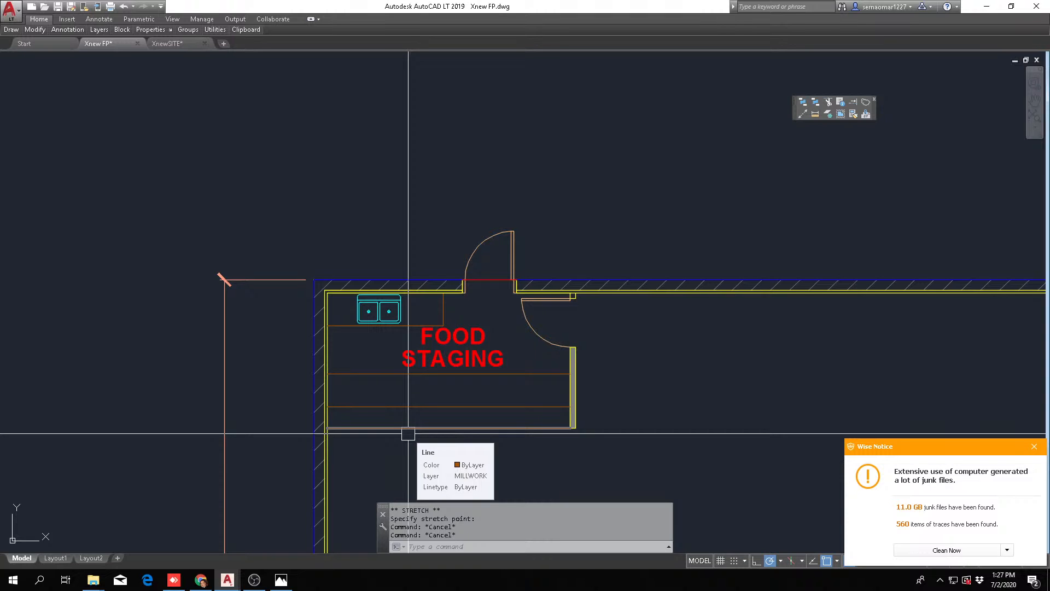
Examine the lengthened ball room, its food staging and restroom corners, and the adjoining lease wing
key("Escape")
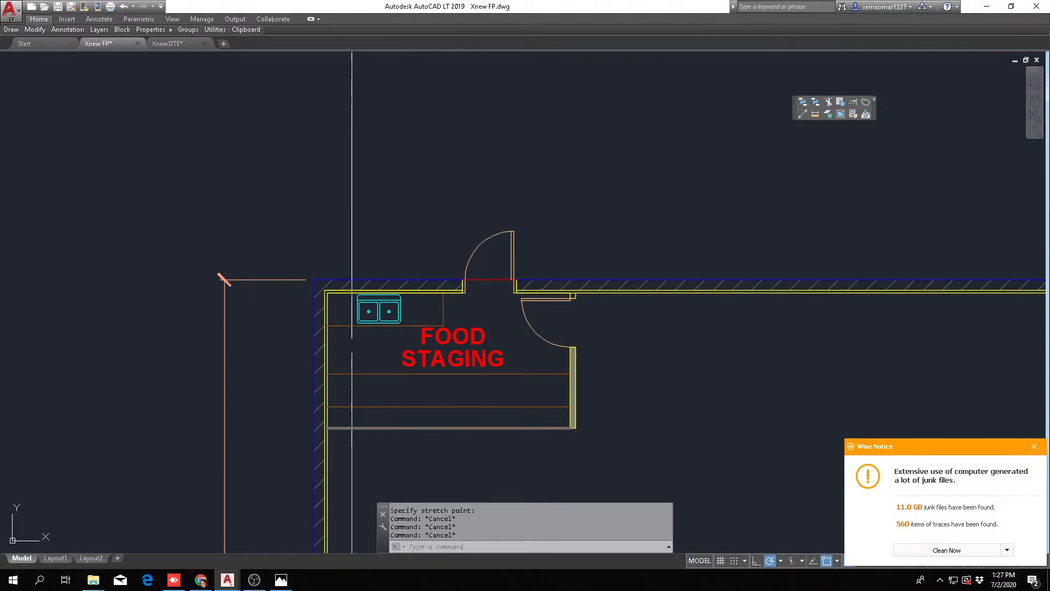
scroll(339, 240, "down", 10)
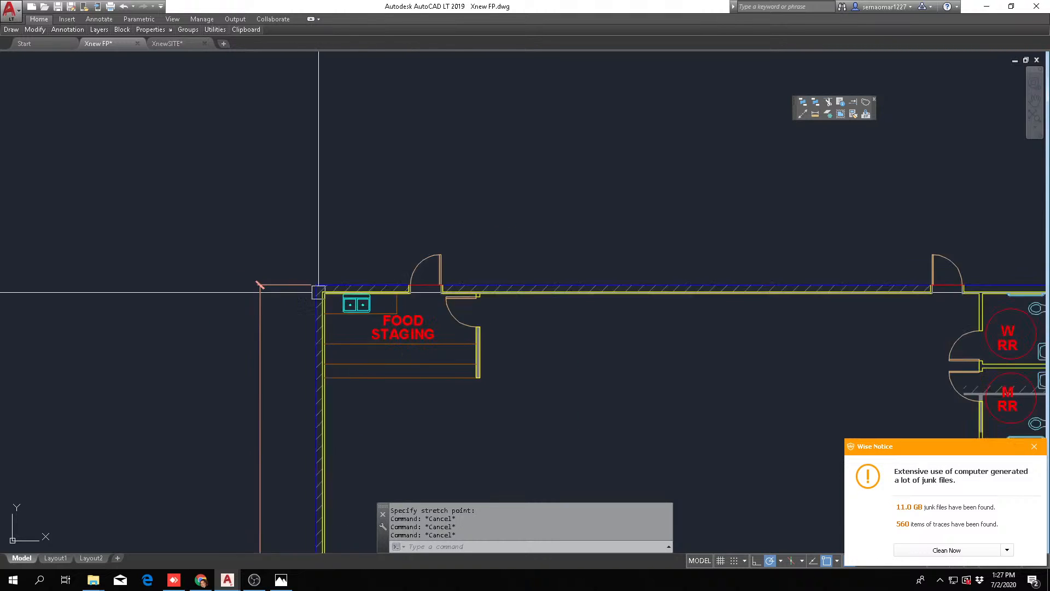
scroll(317, 448, "up", 8)
scroll(335, 232, "down", 6)
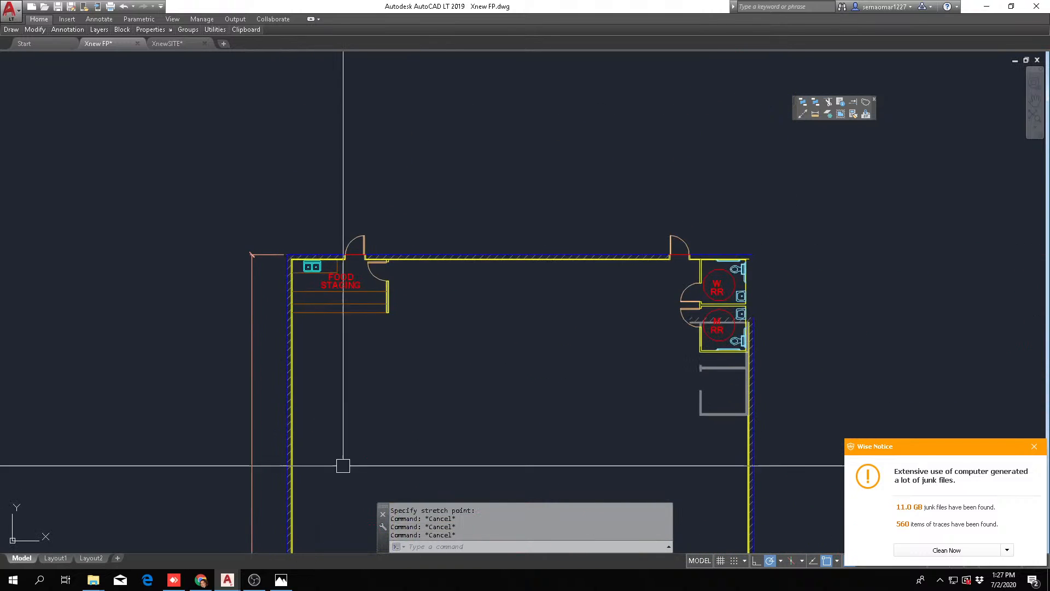
scroll(354, 159, "up", 2)
scroll(350, 307, "up", 4)
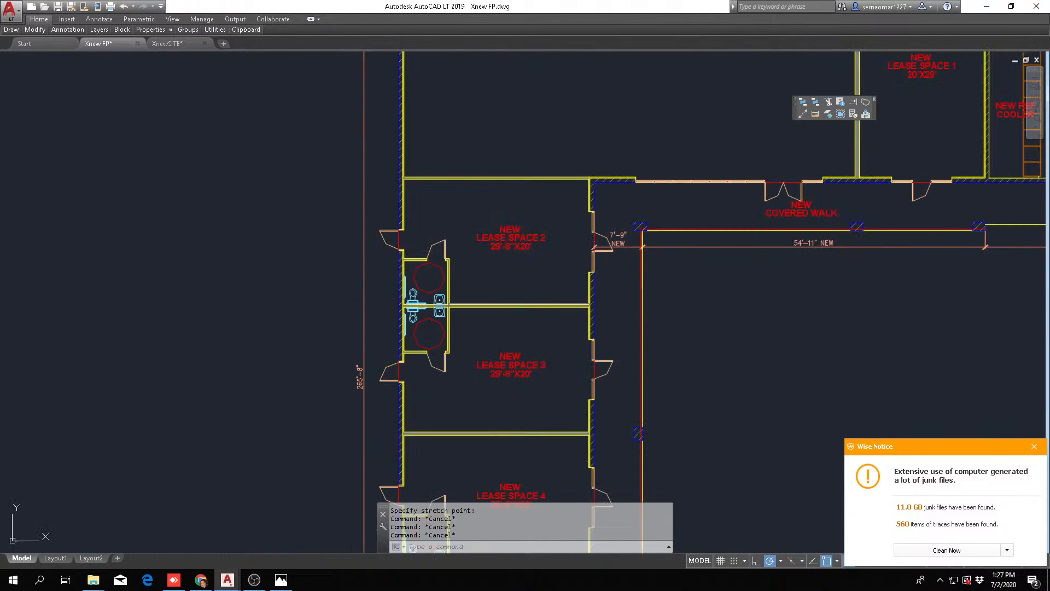
scroll(384, 221, "down", 5)
scroll(384, 221, "up", 1)
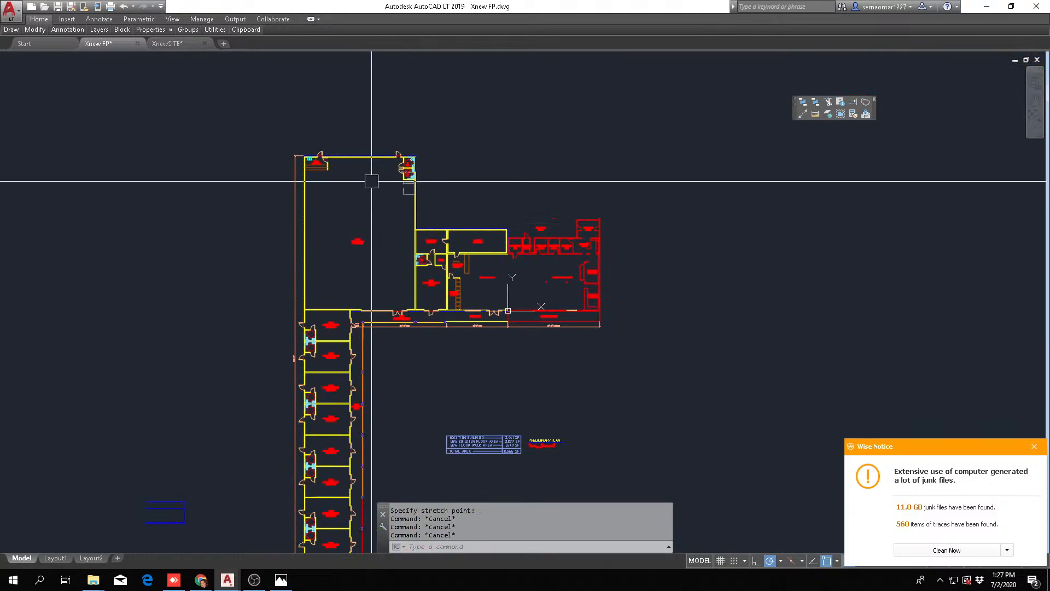
scroll(314, 222, "up", 4)
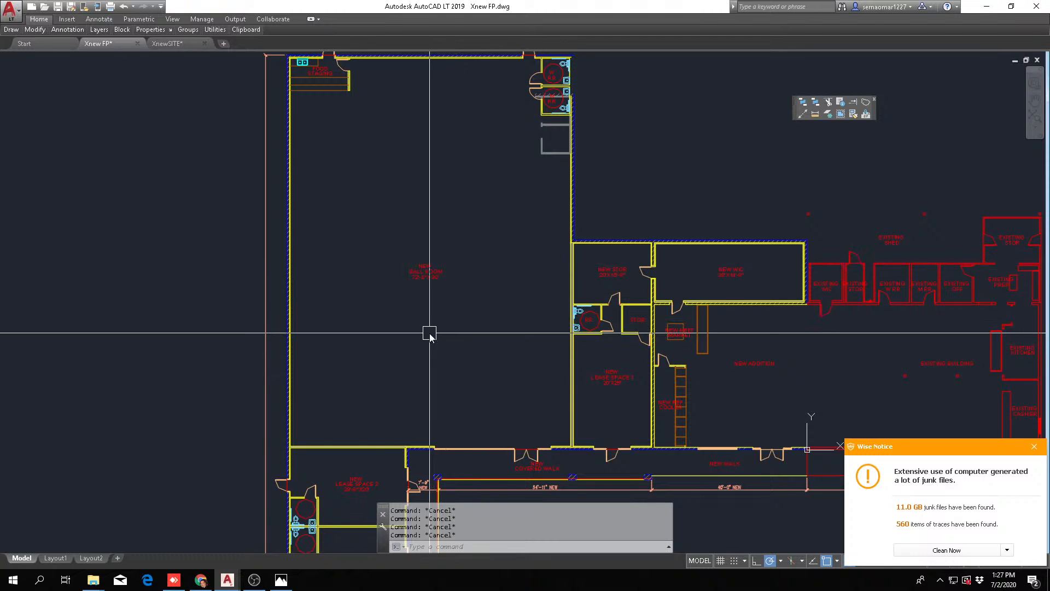
Offset the inner line of the ball room's food-staging-side wall 64' into the room
type("o")
key("Return")
type("64'")
key("Return")
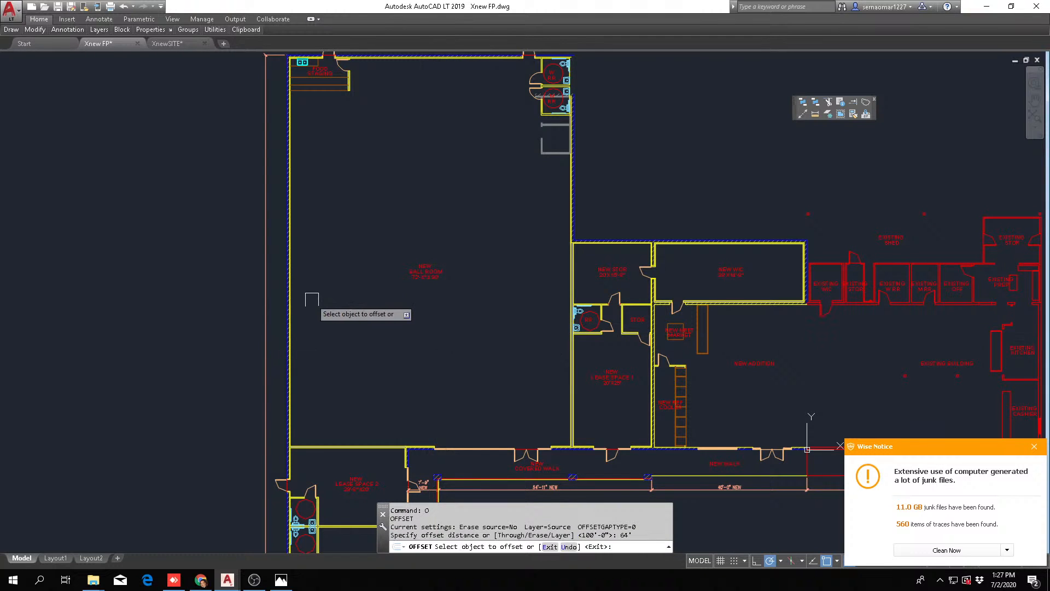
scroll(312, 299, "up", 10)
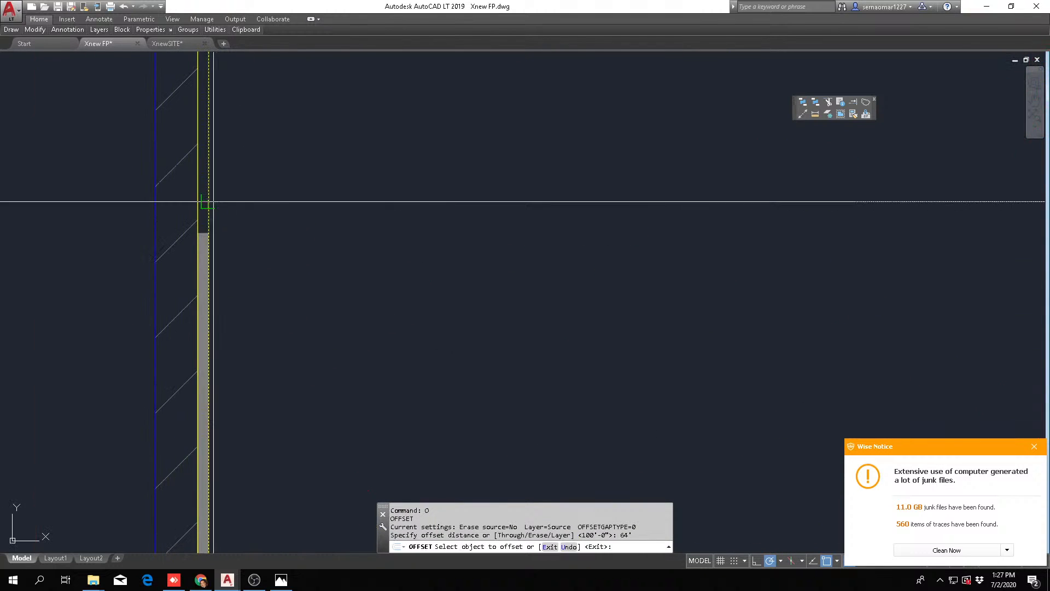
left_click(204, 202)
scroll(571, 268, "down", 6)
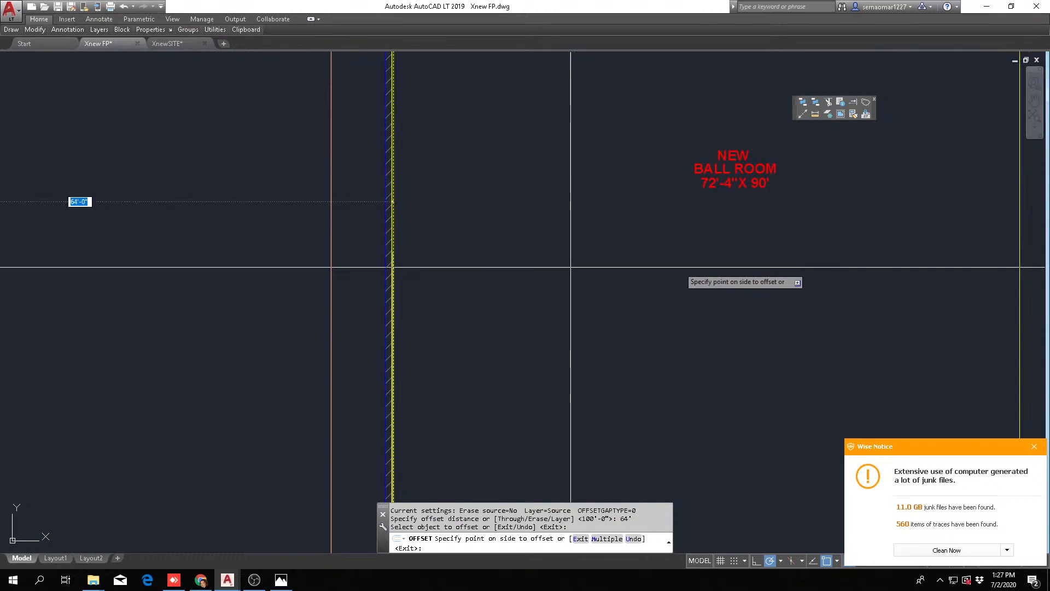
scroll(571, 268, "down", 5)
left_click(706, 253)
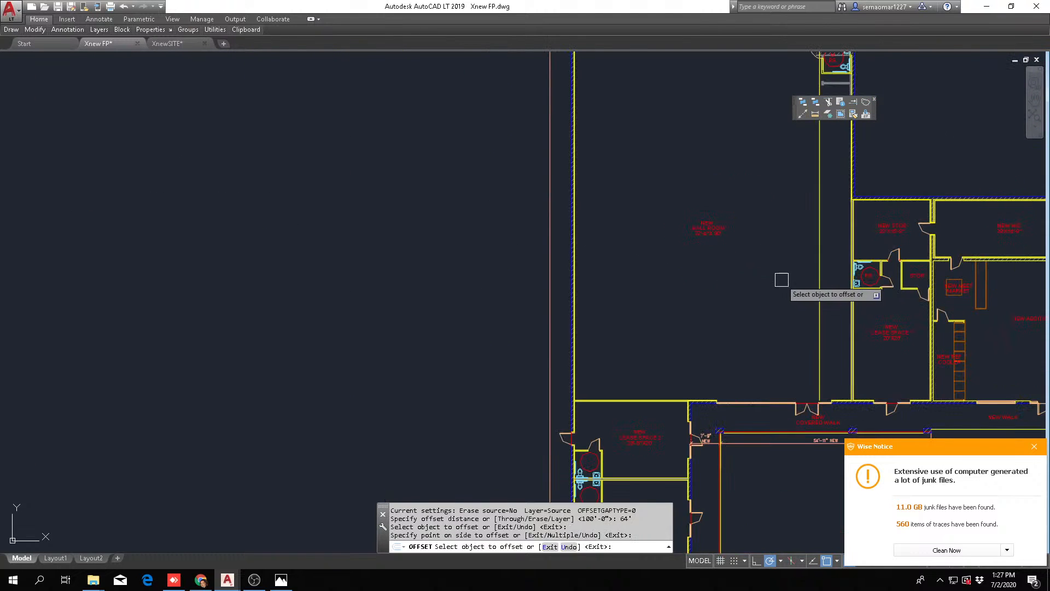
scroll(618, 328, "down", 3)
key("Escape")
key("Escape")
Move the ball room's lease-space-side wall, with the attached restrooms, from its inner face perpendicularly onto the 64' offset line
scroll(663, 364, "up", 3)
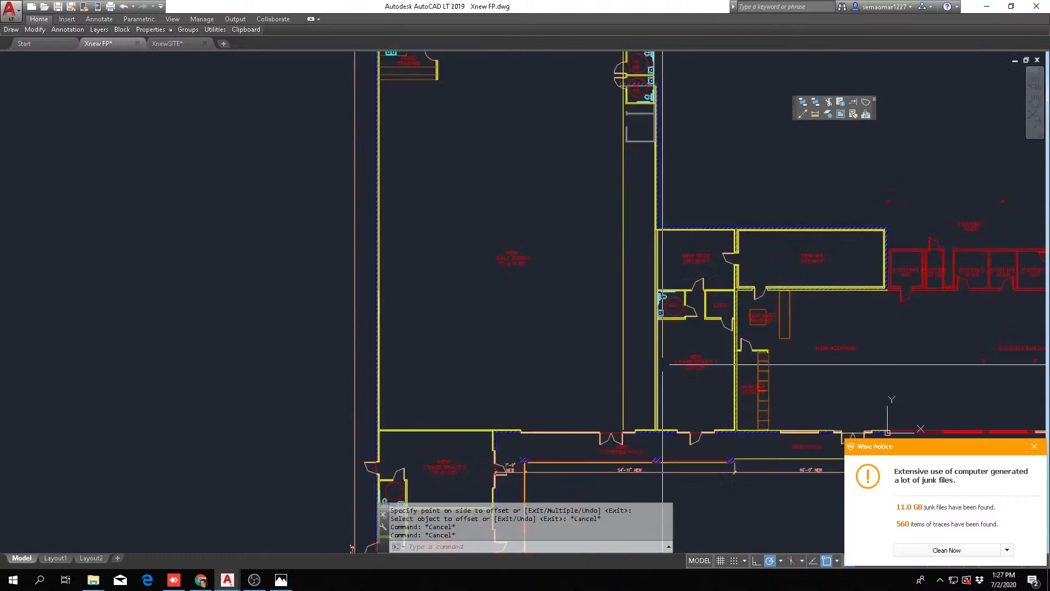
scroll(662, 364, "up", 2)
key("Escape")
scroll(616, 403, "up", 3)
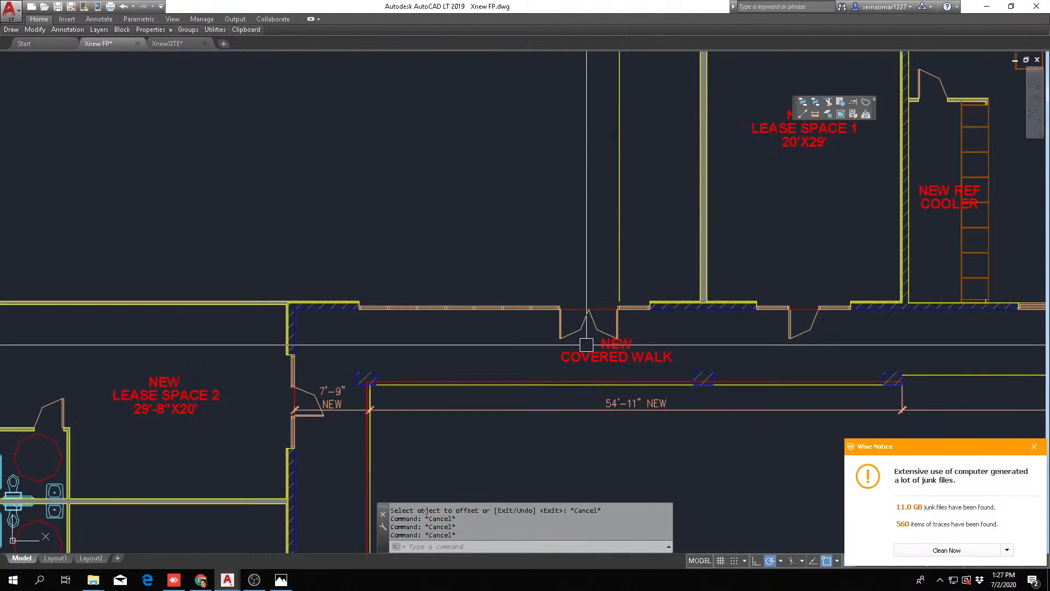
type("M")
key("Return")
scroll(547, 348, "up", 4)
scroll(581, 348, "down", 4)
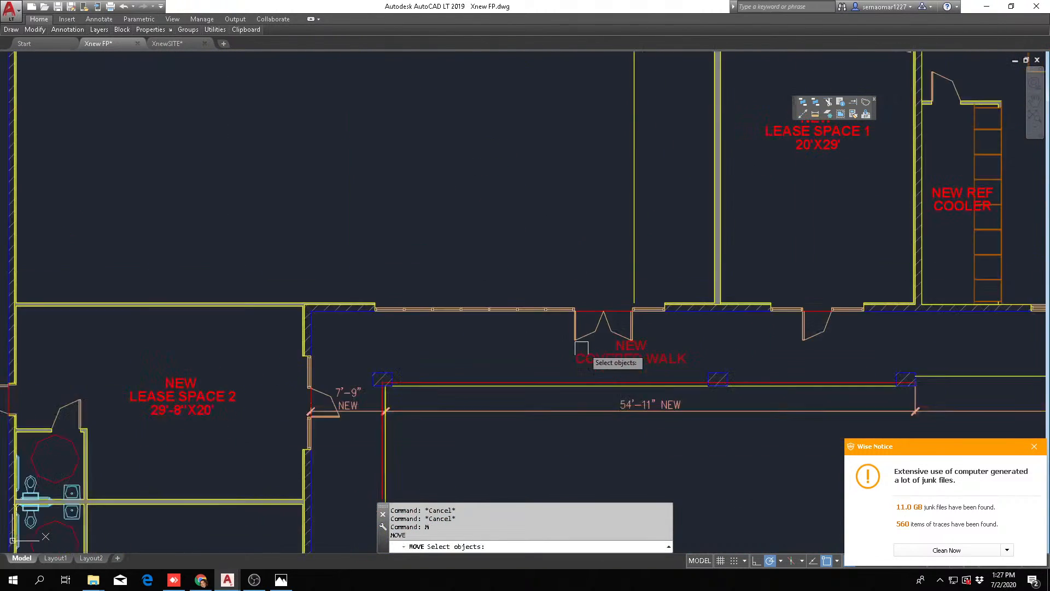
scroll(580, 348, "down", 5)
scroll(691, 110, "up", 6)
left_click(692, 112)
left_click(632, 316)
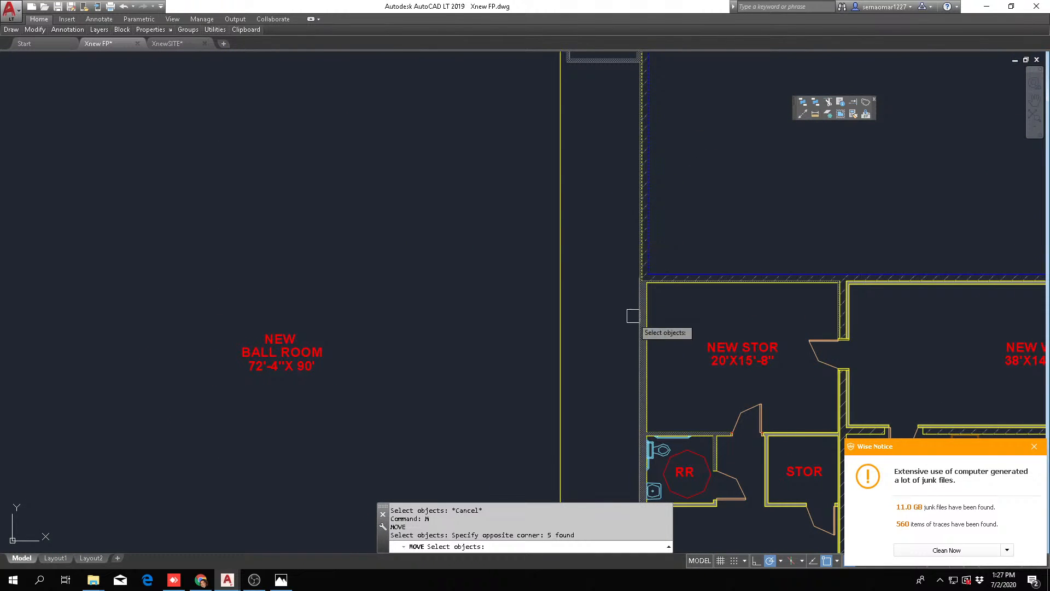
left_click(680, 345)
left_click(613, 337)
scroll(627, 321, "down", 4)
left_click(562, 240)
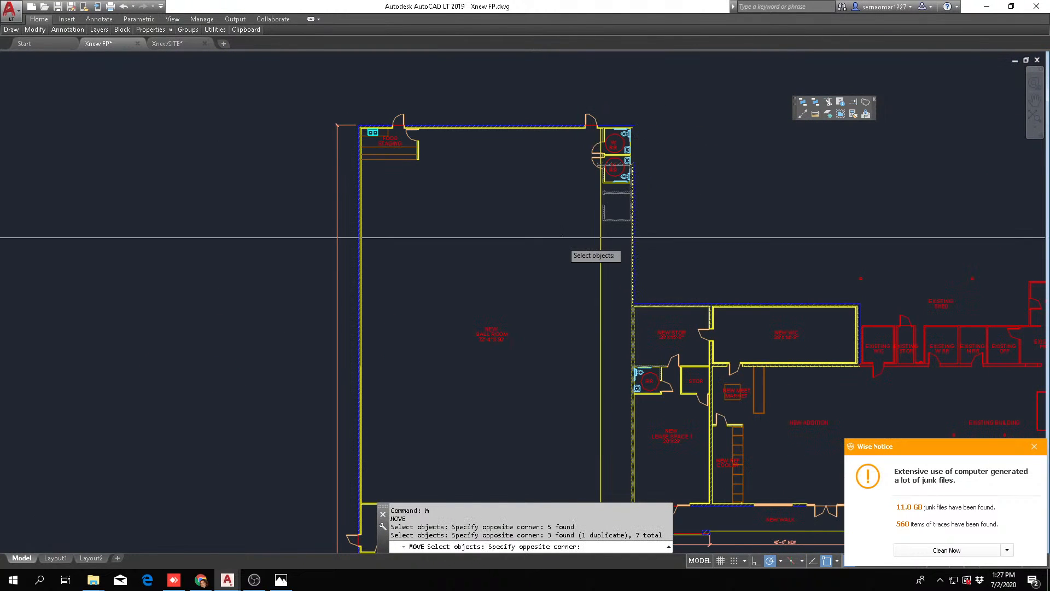
left_click(669, 90)
scroll(624, 333, "up", 6)
key("Return")
right_click(565, 200, "shift")
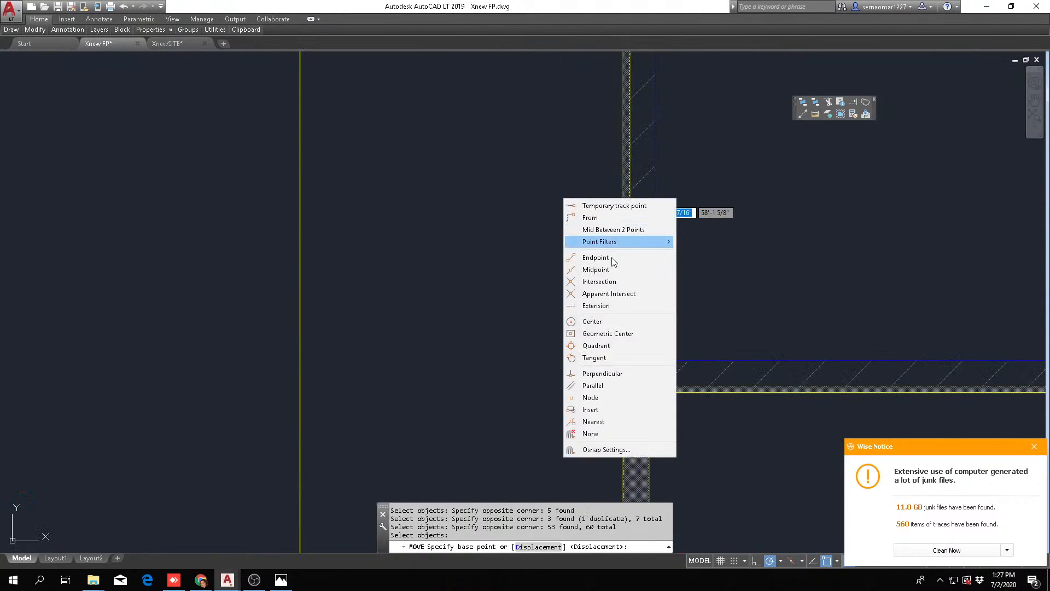
left_click(596, 421)
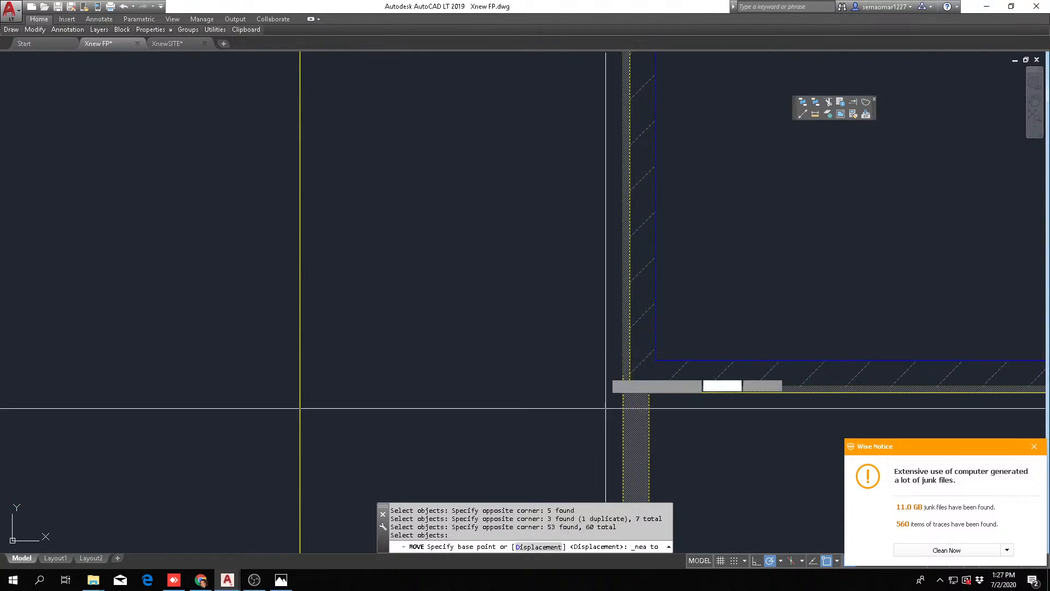
left_click(624, 270)
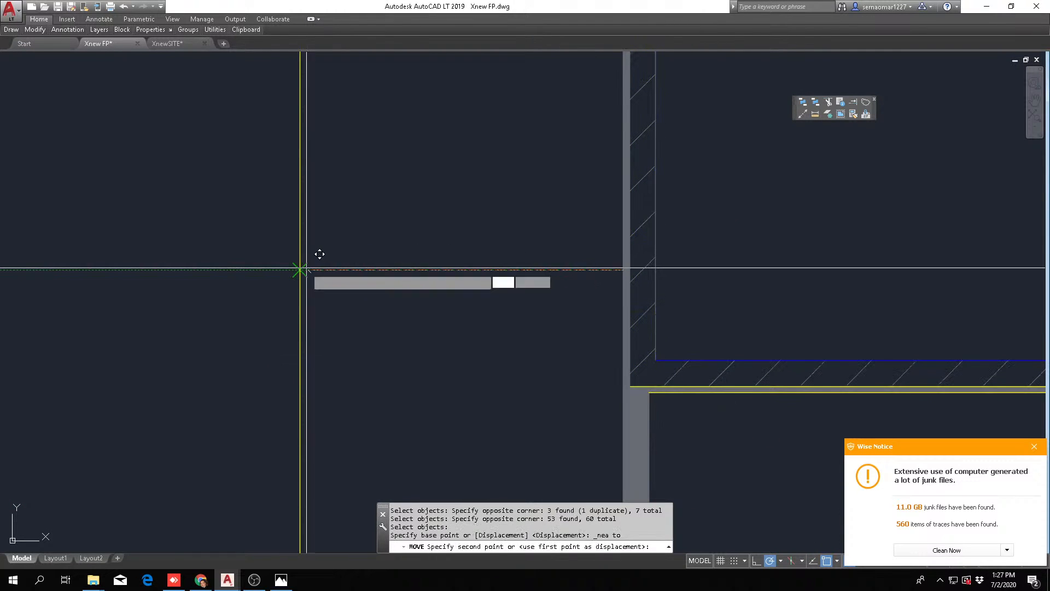
scroll(306, 268, "down", 5)
key("Escape")
key("Escape")
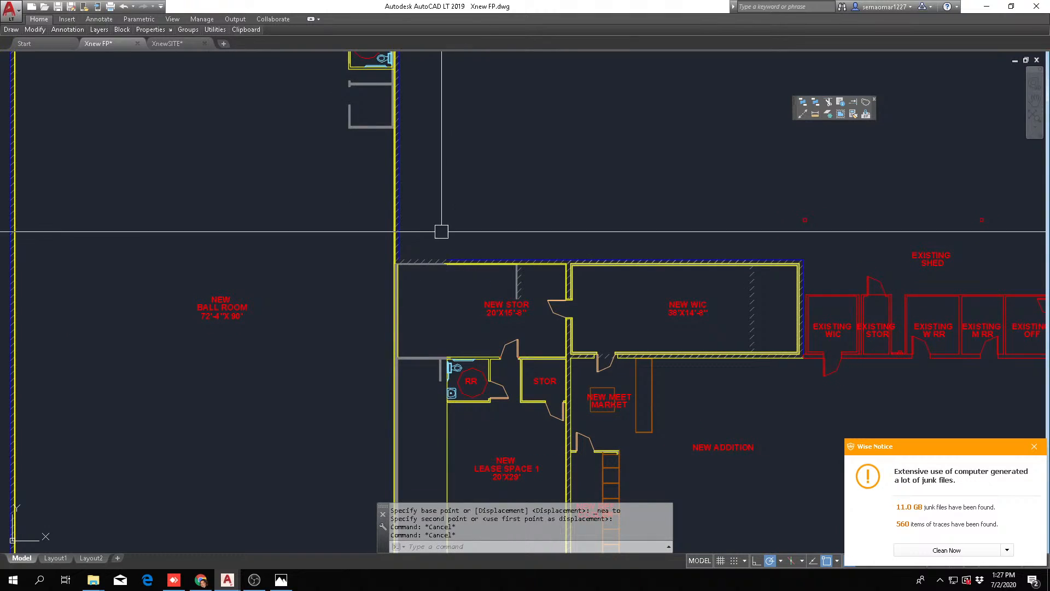
Erase the grey wall fill hatch covering the partition stub below the men's restroom and the storage walls
key("Escape")
type("e")
key("Return")
left_click(366, 127)
key("Return")
key("Escape")
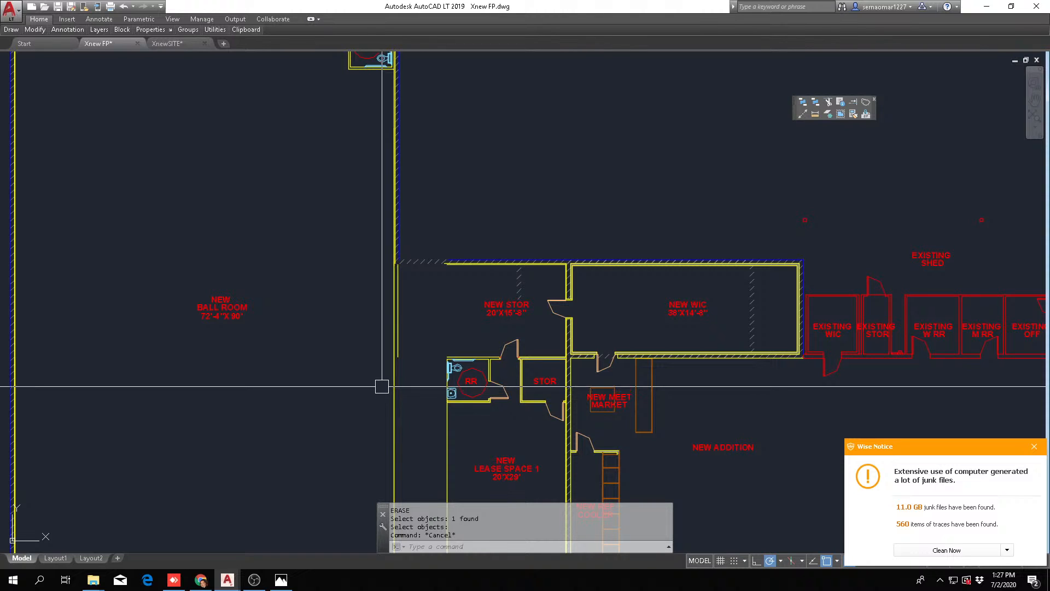
Erase the leftover diagonal hatch along the ball room's moved wall and the New Stor exterior wall
type("e")
key("Return")
left_click(427, 261)
key("Return")
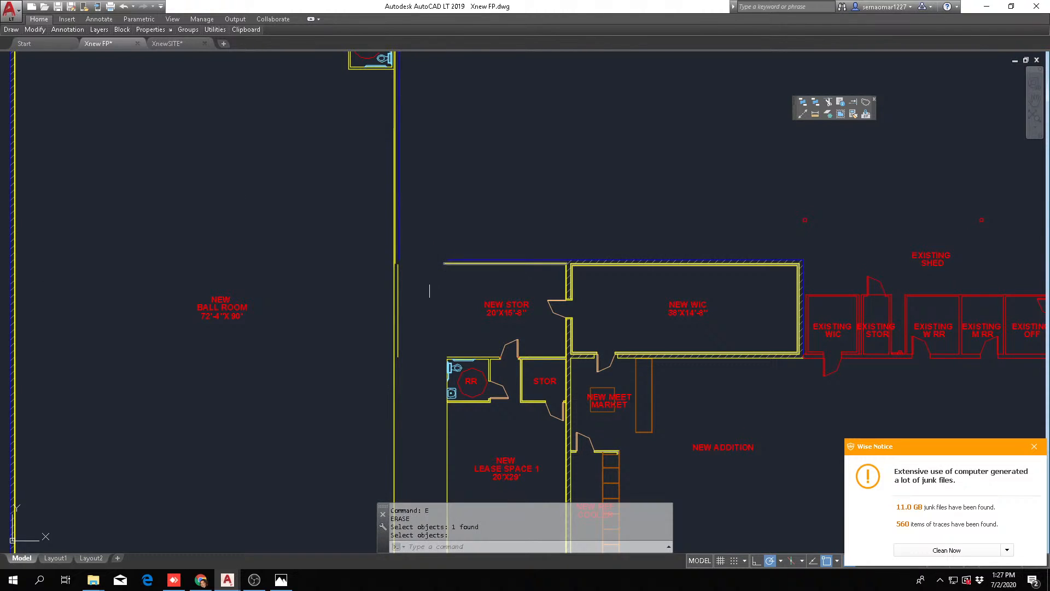
key("Escape")
key("Escape")
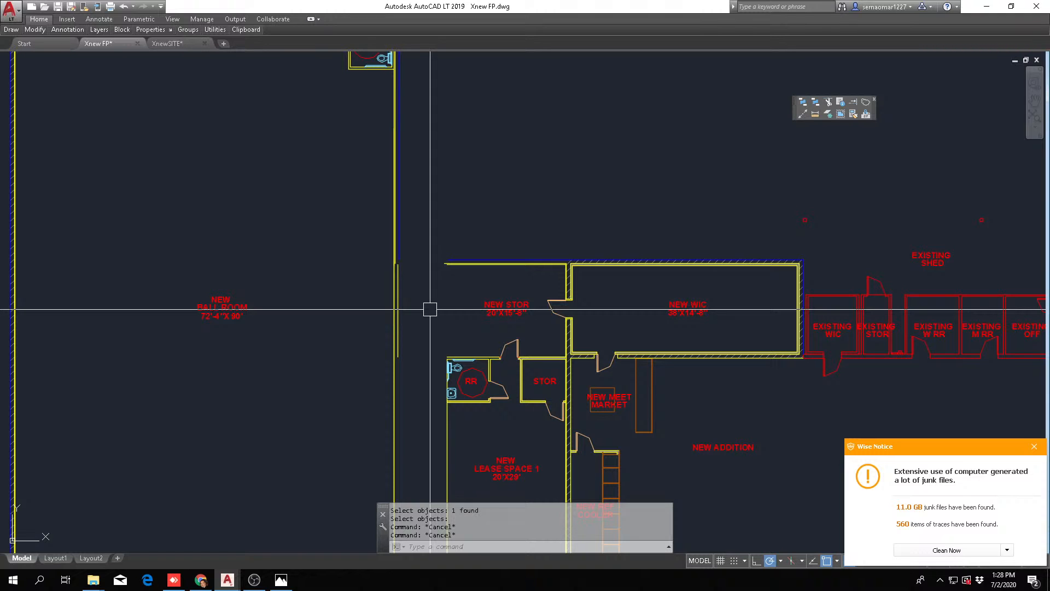
Fillet the moved wall's blue and yellow lines to the end wall's lines at the women's restroom corner, radius 0
middle_click_drag(436, 228, 437, 272)
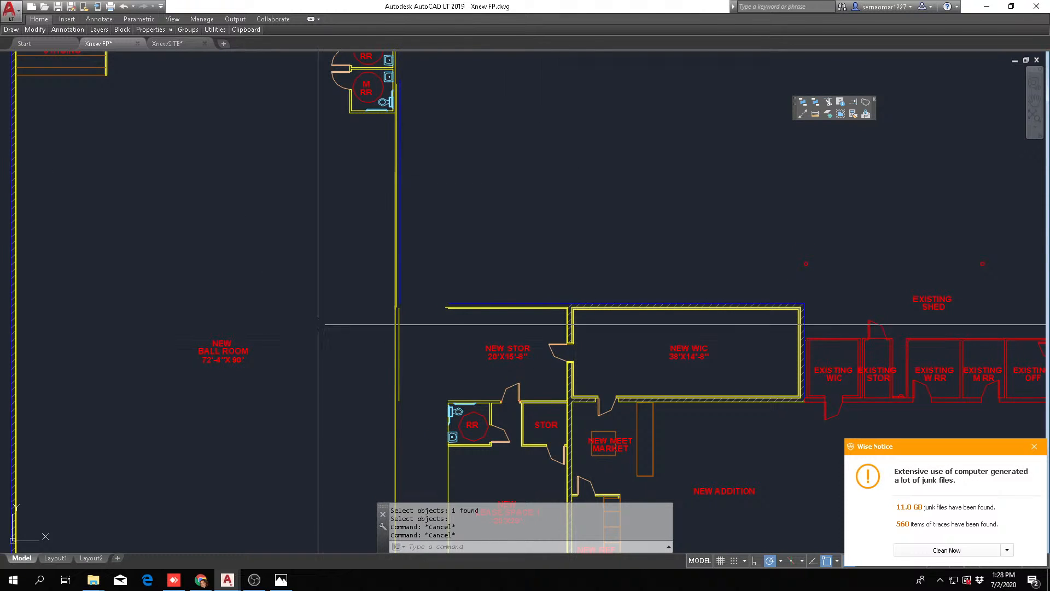
scroll(405, 110, "up", 3)
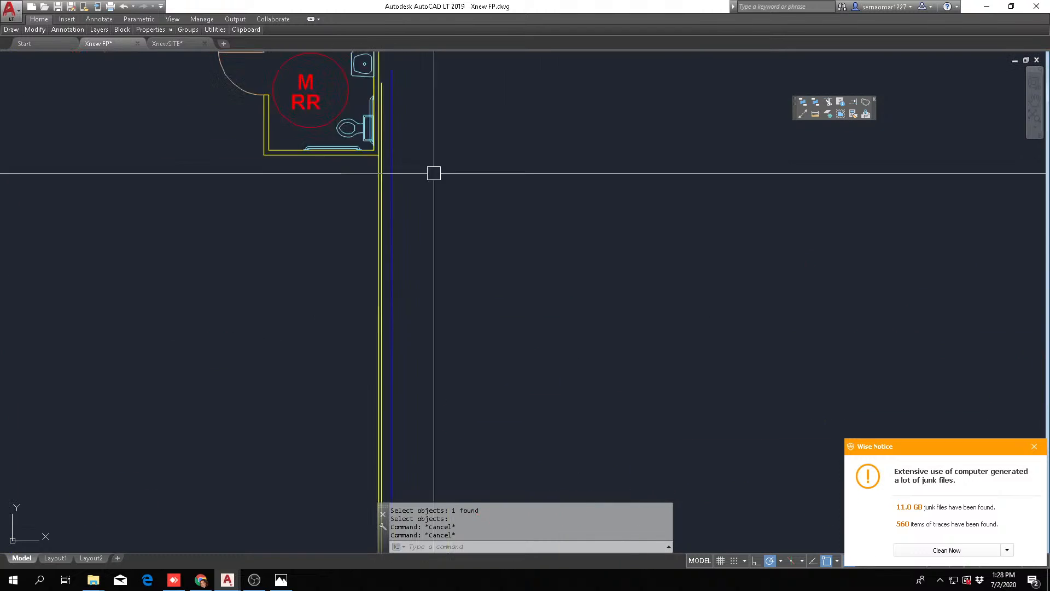
scroll(432, 170, "down", 4)
scroll(412, 194, "up", 5)
key("Return")
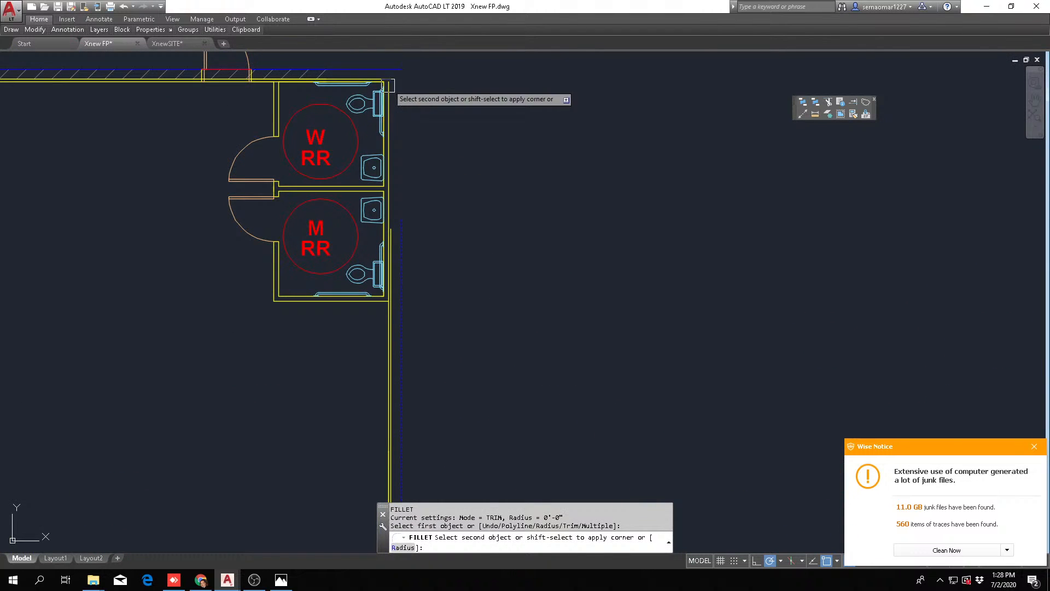
scroll(384, 83, "up", 6)
scroll(405, 93, "down", 5)
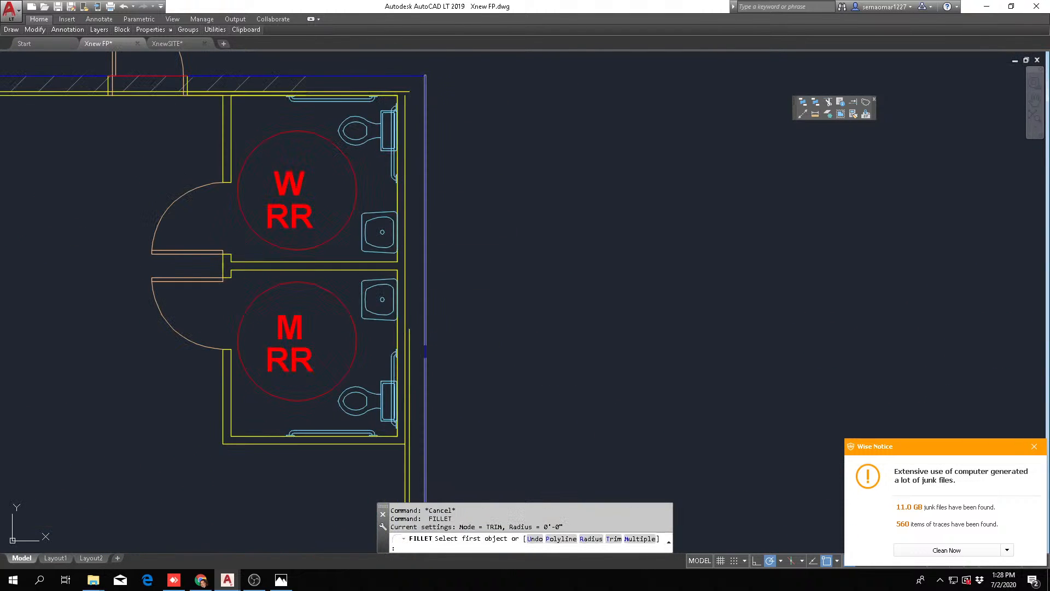
left_click(409, 356)
left_click(395, 92)
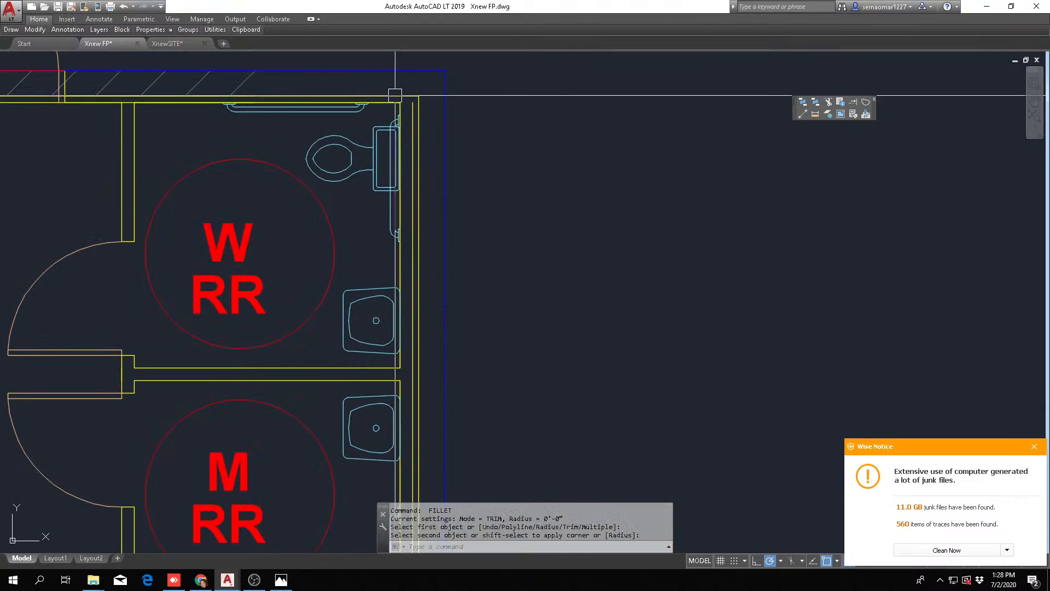
Fillet the moved wall's blue and outer yellow lines to New Stor's matching exterior wall lines, radius 0
scroll(495, 118, "down", 6)
key("Return")
scroll(476, 164, "up", 6)
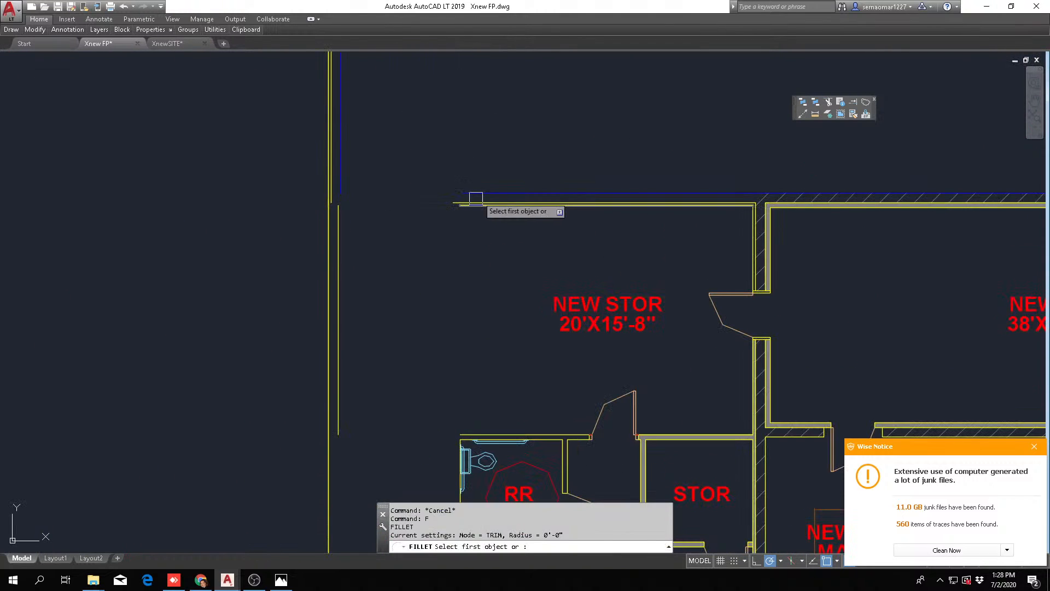
left_click(460, 205)
key("Escape")
key("Escape")
scroll(441, 207, "up", 4)
key("Return")
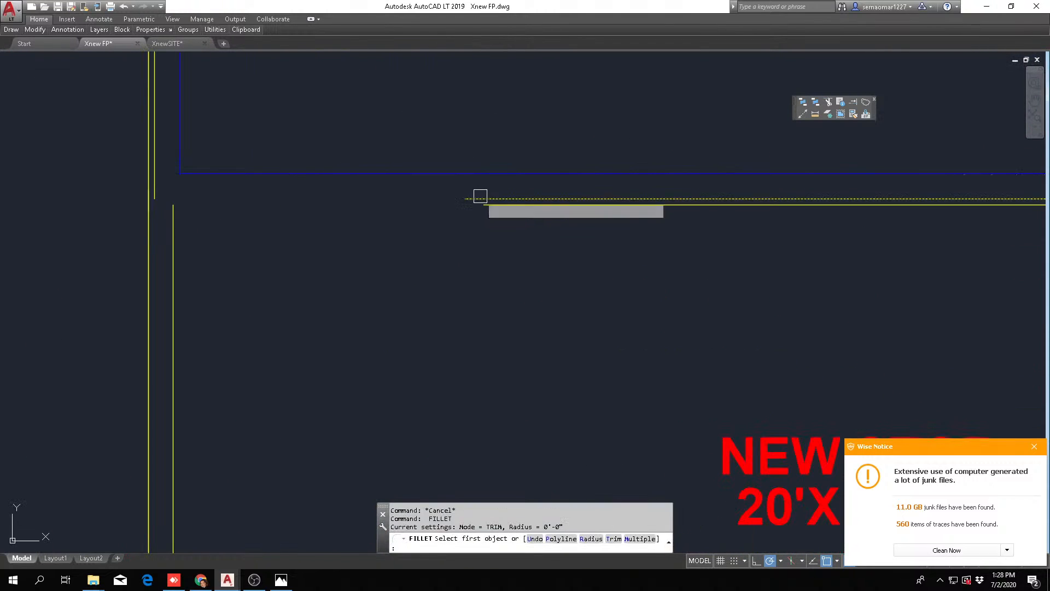
left_click(481, 196)
left_click(157, 183)
Fillet New Stor's inner exterior-wall line to its ball-room-side wall line to close the room's inside corner
key("Return")
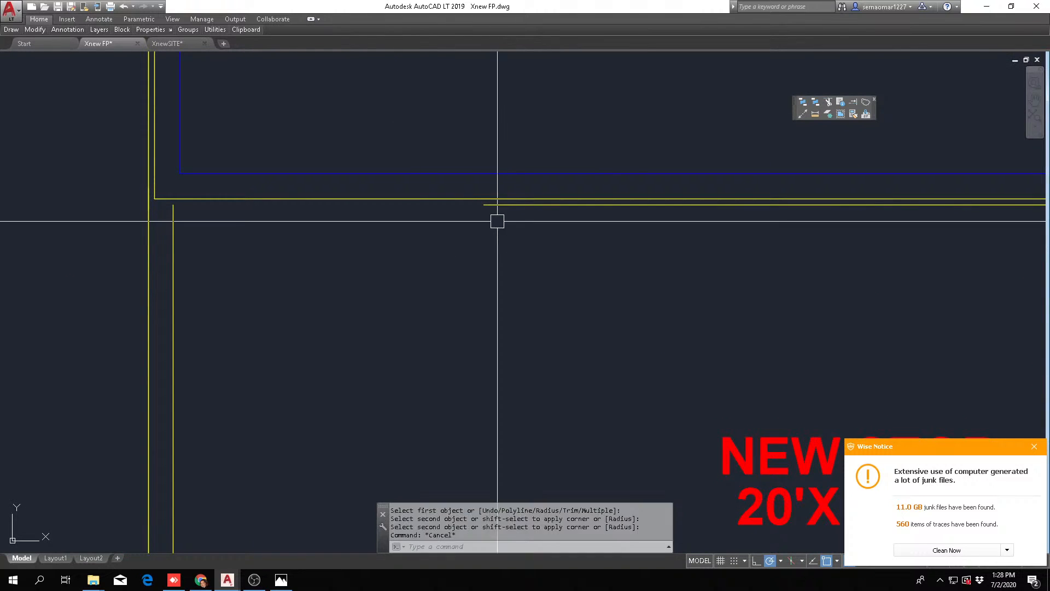
left_click(493, 206)
left_click(174, 259)
scroll(383, 219, "down", 3)
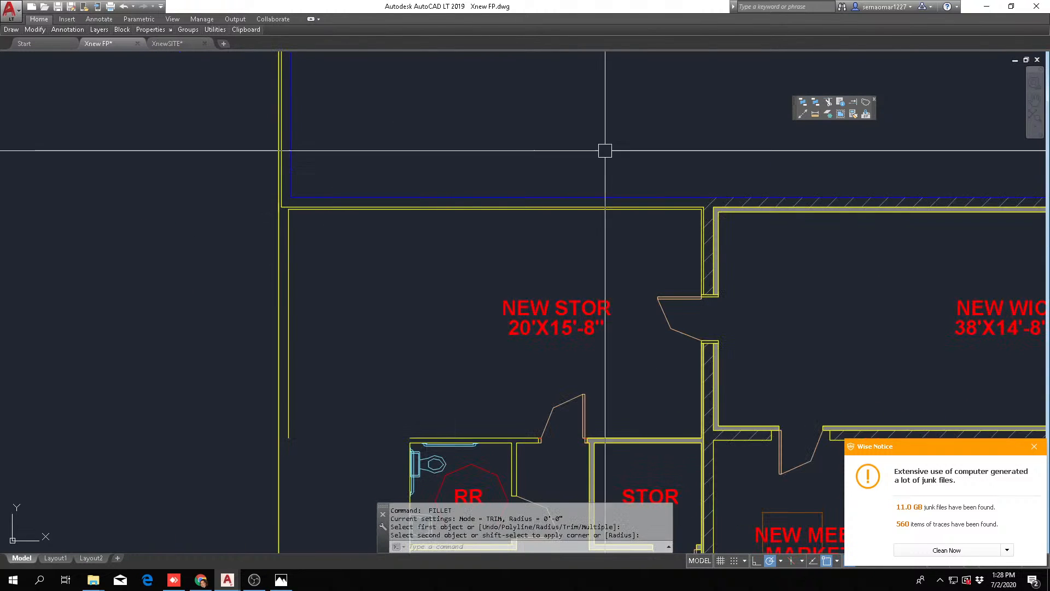
Measure the exterior wall's length from the ball room and New Stor corner to New WIC's far outer corner
left_click(815, 114)
scroll(410, 210, "down", 3)
scroll(487, 262, "up", 8)
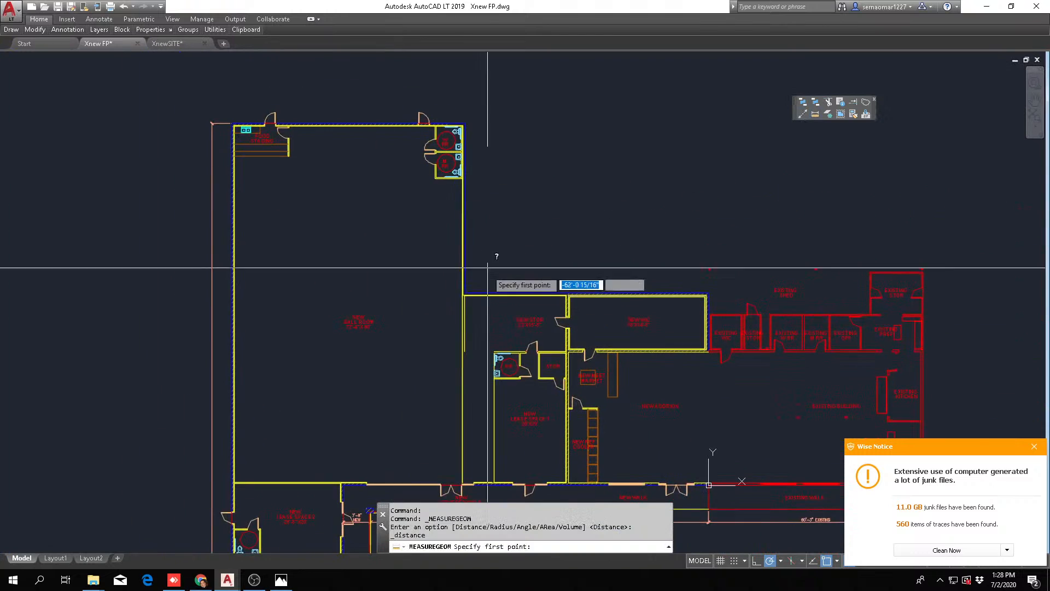
left_click(402, 296)
scroll(547, 197, "down", 6)
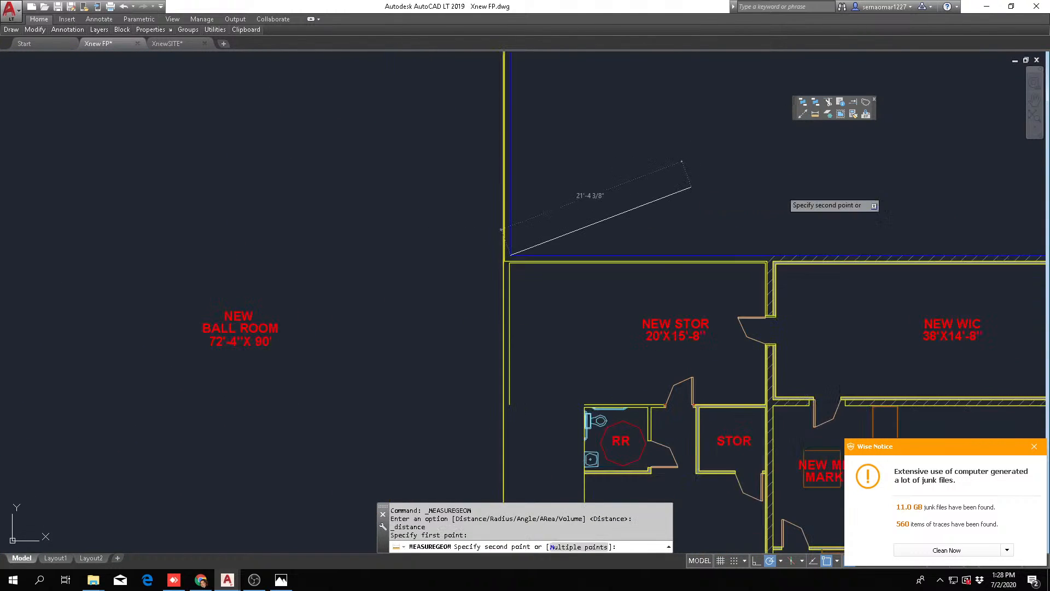
scroll(824, 255, "up", 4)
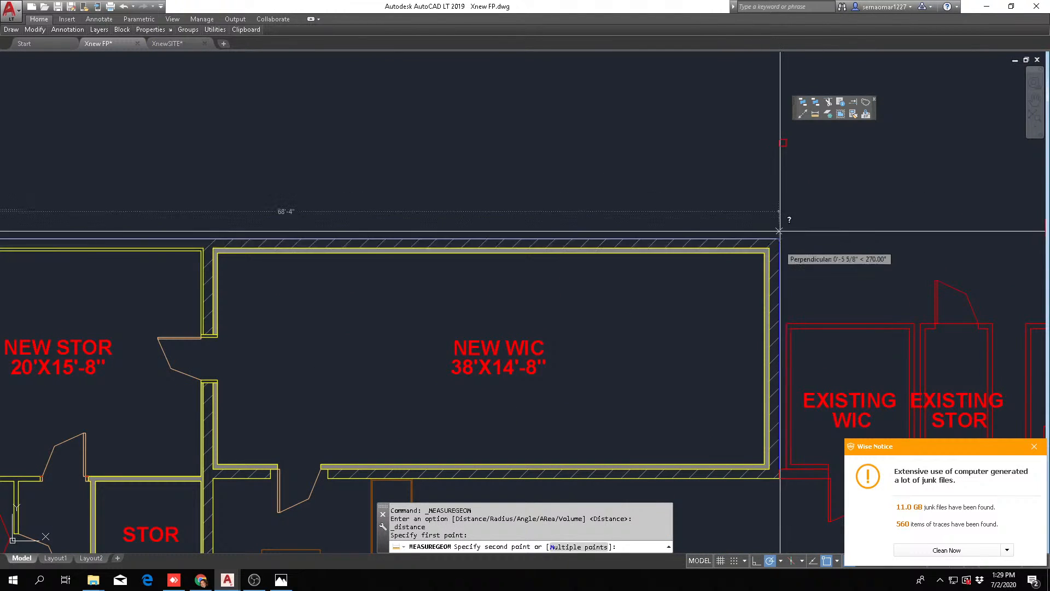
key("Escape")
key("Escape")
key("Escape")
Calculate 68'-4" divided by 8" with the command-line calculator
type("CA")
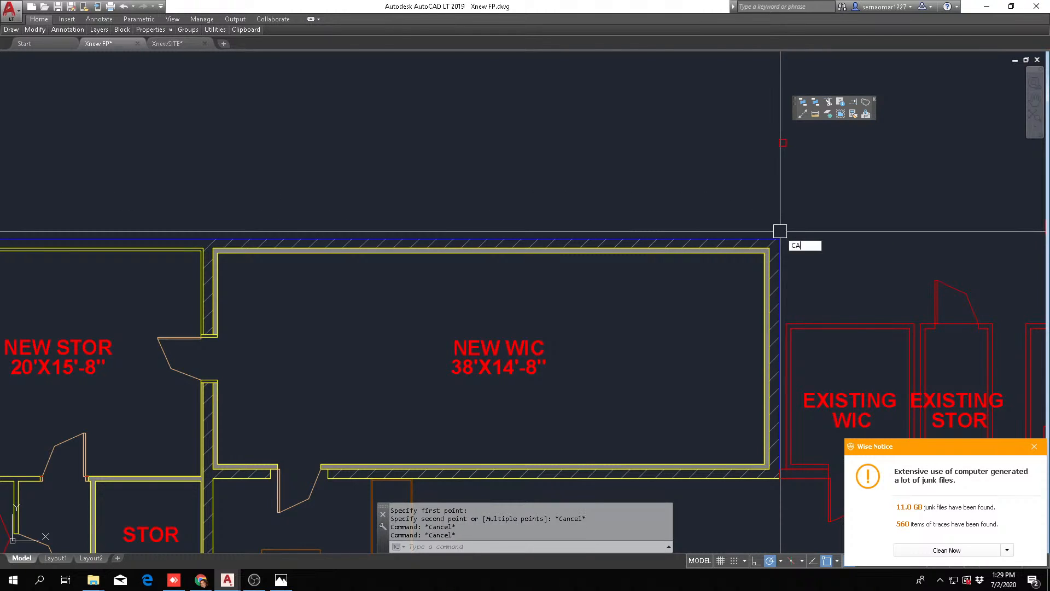
key("Escape")
key("Escape")
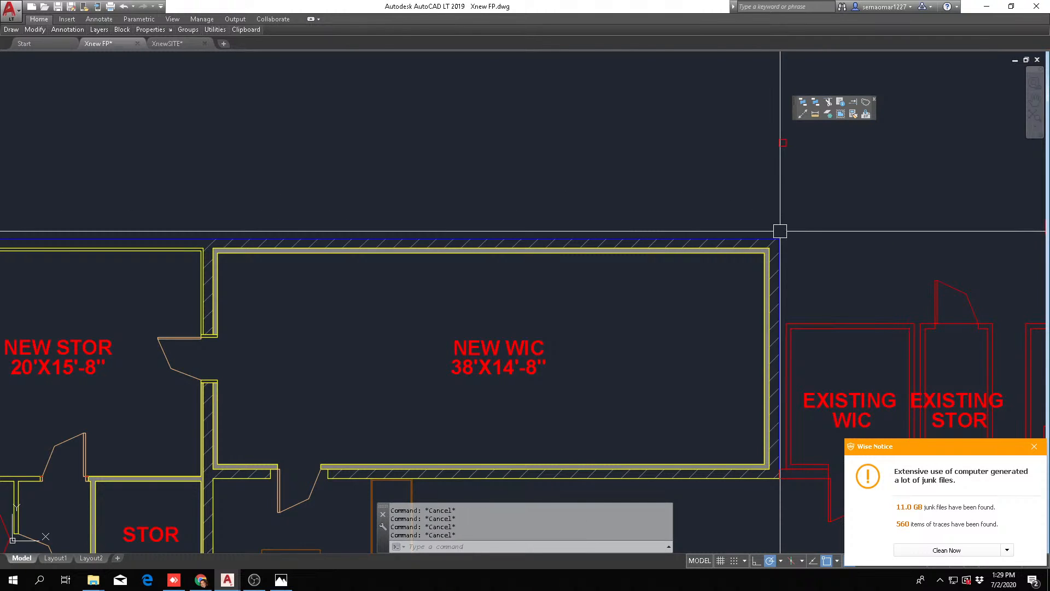
type("CAL")
key("Return")
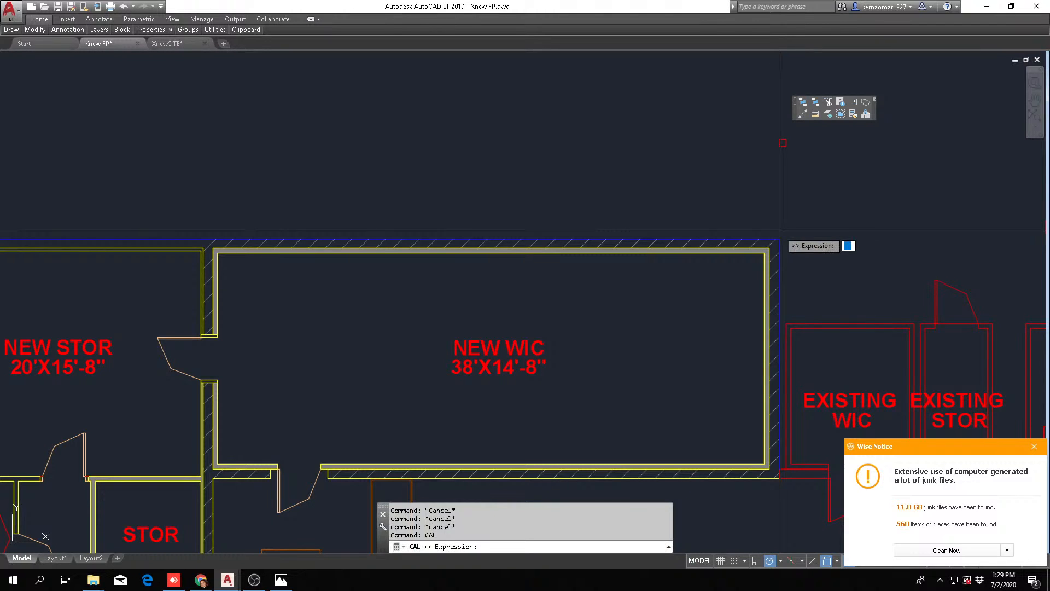
type("68'-4\"/8\"")
key("Return")
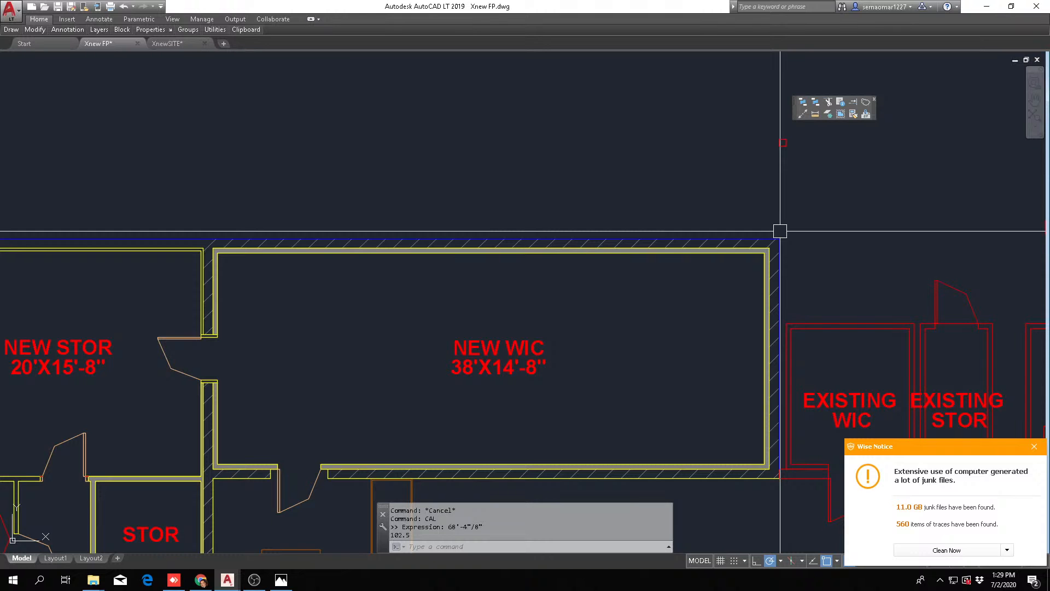
Move the New Ball Room label horizontally toward the wall away from the lease space to centre it in the narrowed room
scroll(769, 230, "down", 6)
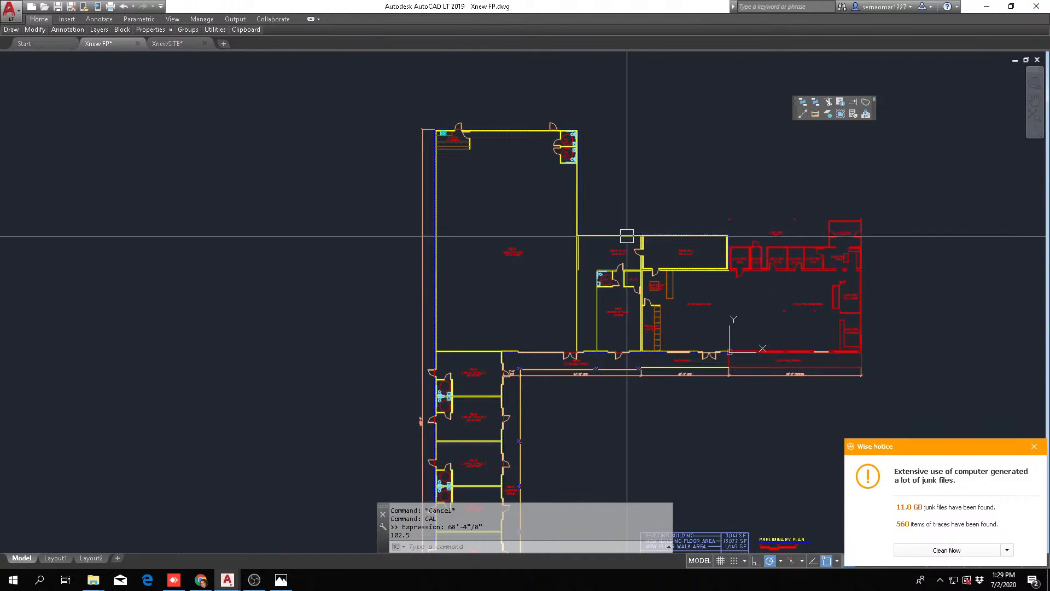
scroll(477, 331, "up", 8)
key("Escape")
key("Escape")
key("Escape")
key("Escape")
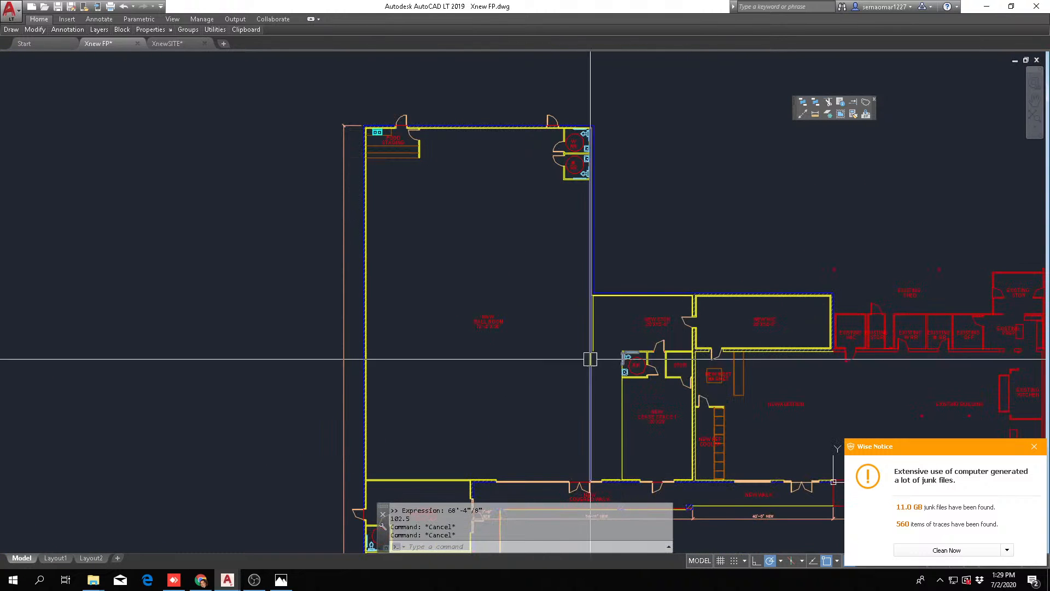
type("m")
key("space")
left_click(541, 281)
left_click(504, 344)
key("space")
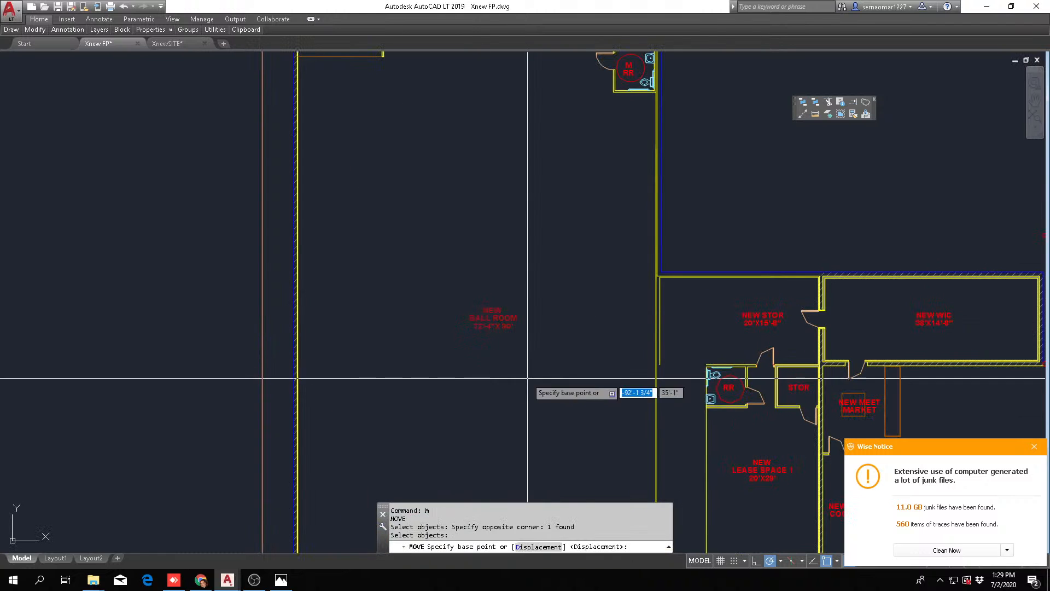
left_click(528, 377)
left_click(512, 378)
key("Escape")
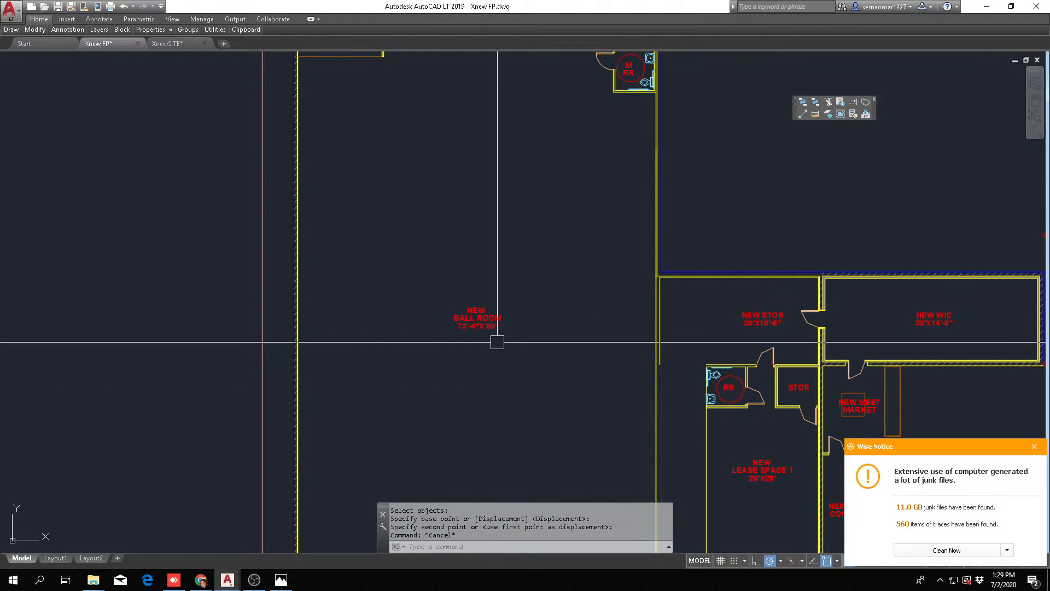
scroll(548, 255, "down", 5)
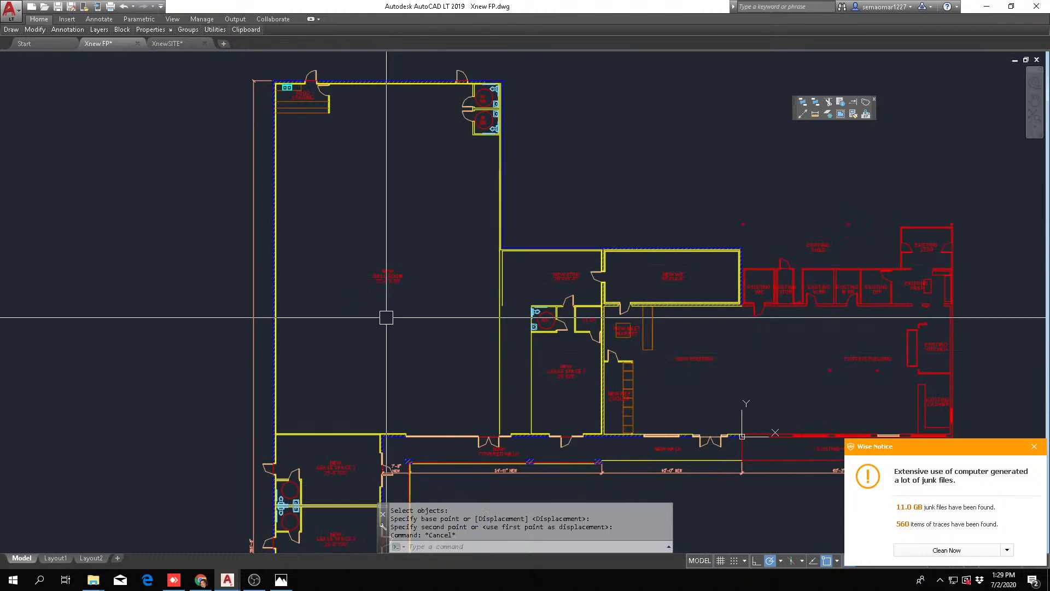
scroll(432, 257, "up", 3)
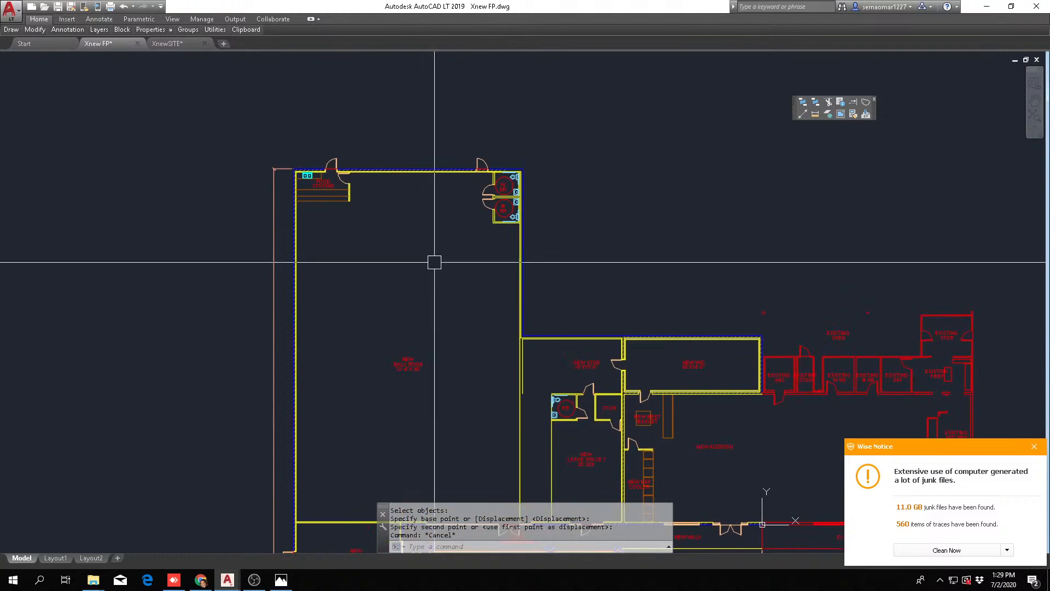
key("Escape")
scroll(183, 227, "up", 2)
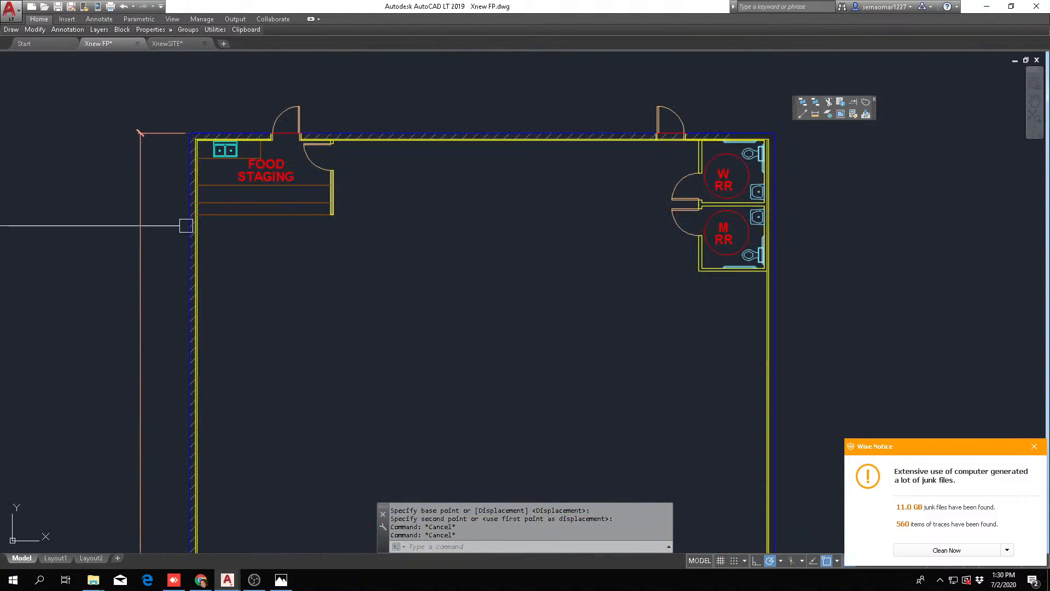
Move the Food Staging area with its counters, sink, walls and doors out of the ball room to clear space beyond the dimensioned exterior wall
type("m")
key("Return")
scroll(187, 227, "up", 5)
scroll(223, 326, "down", 4)
left_click(253, 296)
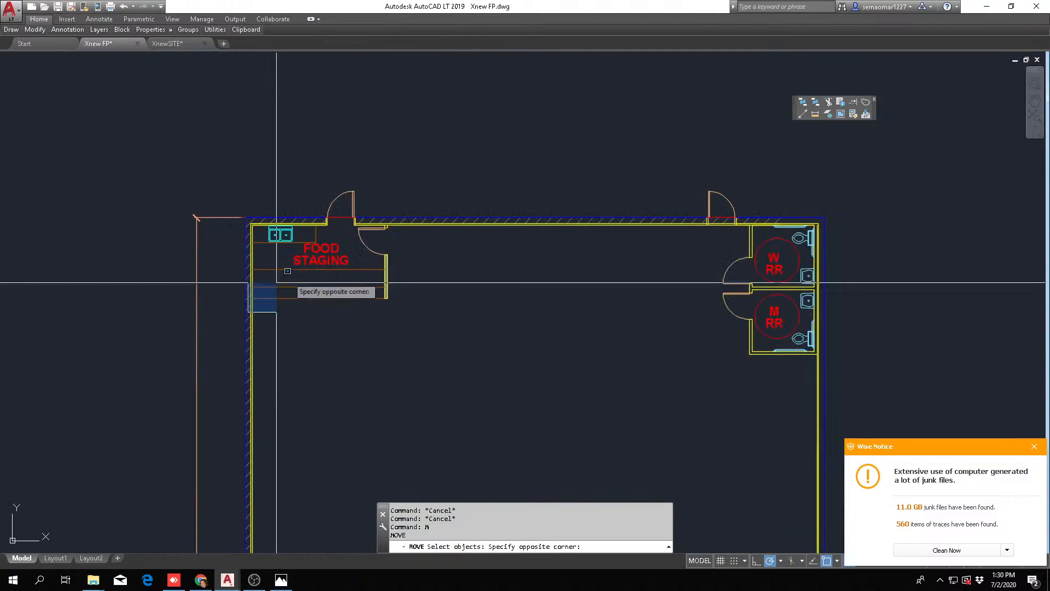
left_click(413, 184)
left_click(301, 254)
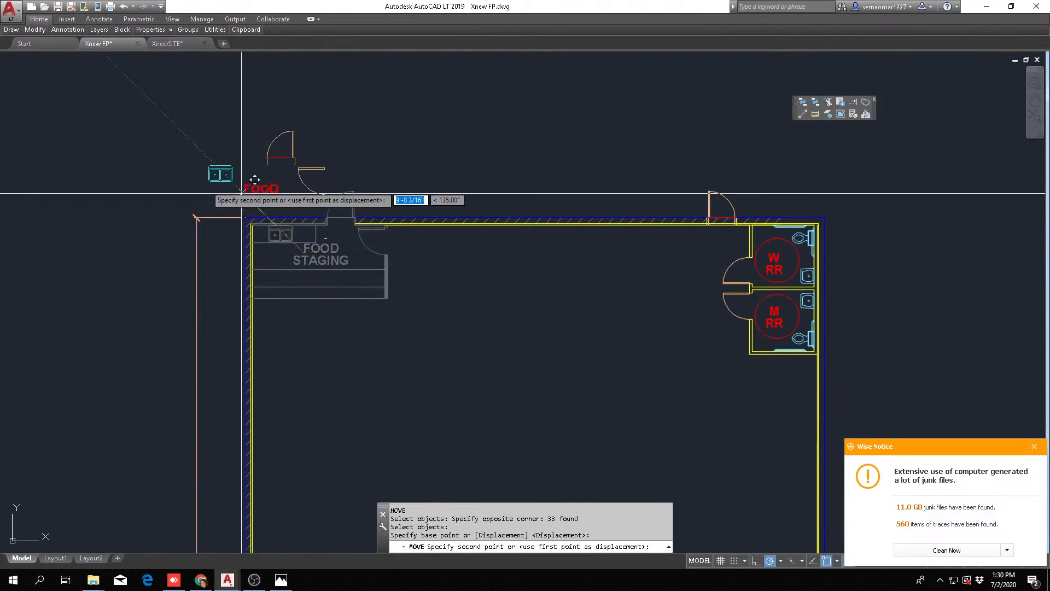
middle_click_drag(143, 190, 288, 189)
left_click(83, 252)
key("Escape")
key("Escape")
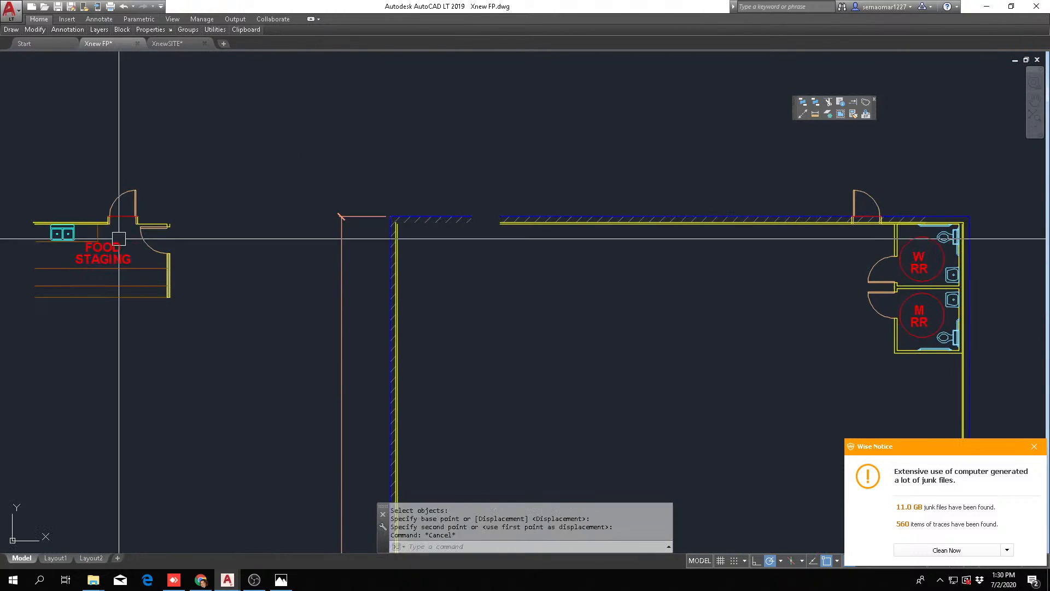
Fillet the exterior-side yellow wall lines at the ball room's vacated Food Staging corner to bridge the gap
scroll(383, 224, "up", 8)
type("F")
key("Return")
left_click(337, 187)
scroll(329, 203, "down", 3)
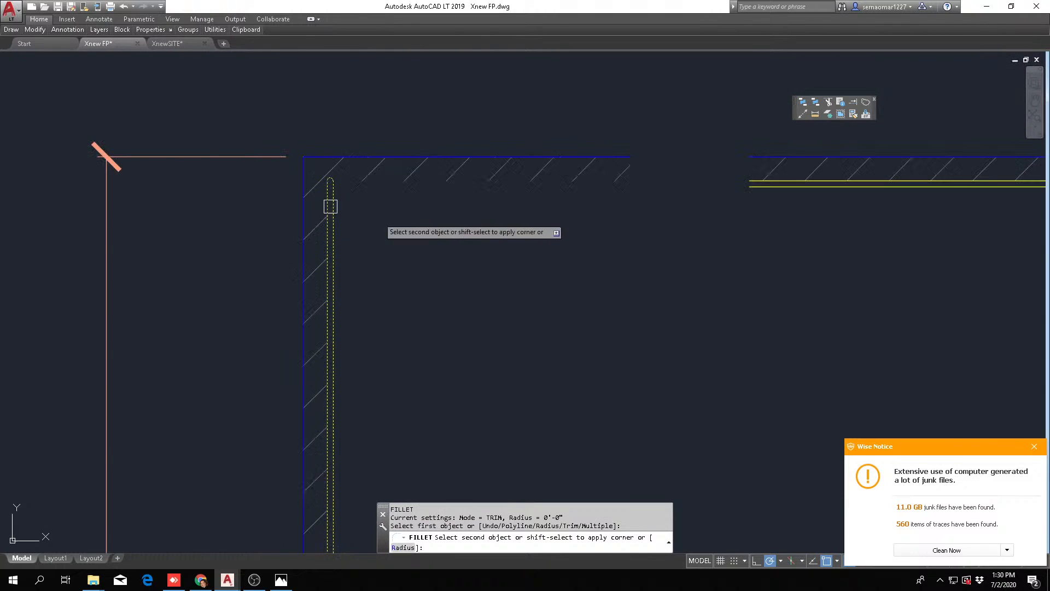
scroll(755, 177, "up", 3)
left_click(793, 181)
key("Escape")
Fillet the blue exterior wall lines at the vacated Food Staging corner into one continuous outer corner
scroll(772, 156, "down", 3)
key("Return")
left_click(769, 149)
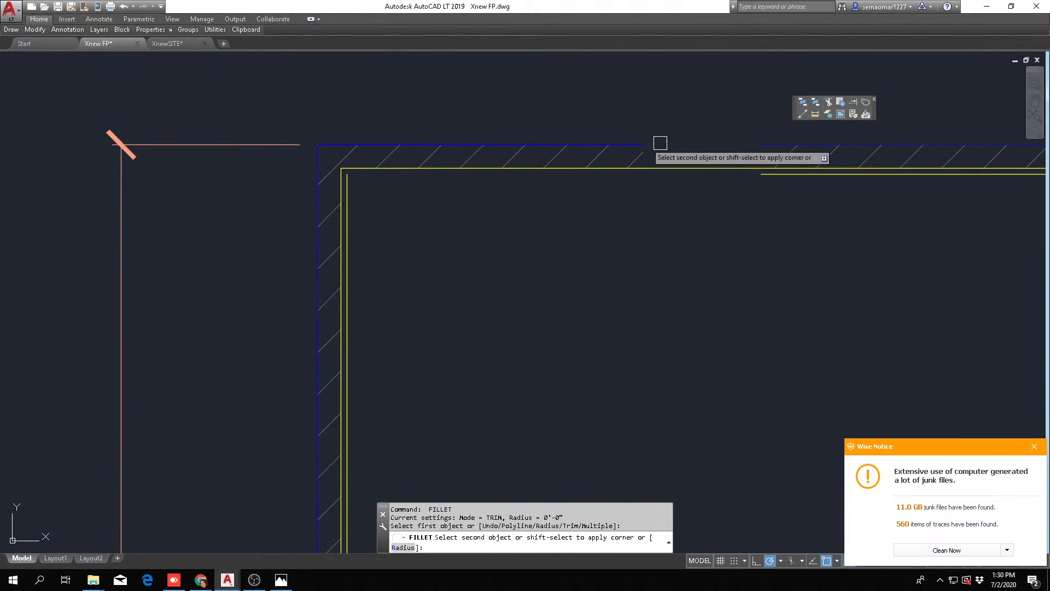
scroll(353, 149, "up", 3)
left_click(288, 159)
key("Escape")
scroll(399, 194, "down", 5)
Fillet the room-side yellow wall lines at the vacated Food Staging corner to close the ball room's inside corner
middle_click_drag(619, 237, 518, 289)
key("Escape")
key("Escape")
type("F")
key("Return")
scroll(277, 265, "up", 6)
left_click(266, 237)
scroll(427, 225, "down", 4)
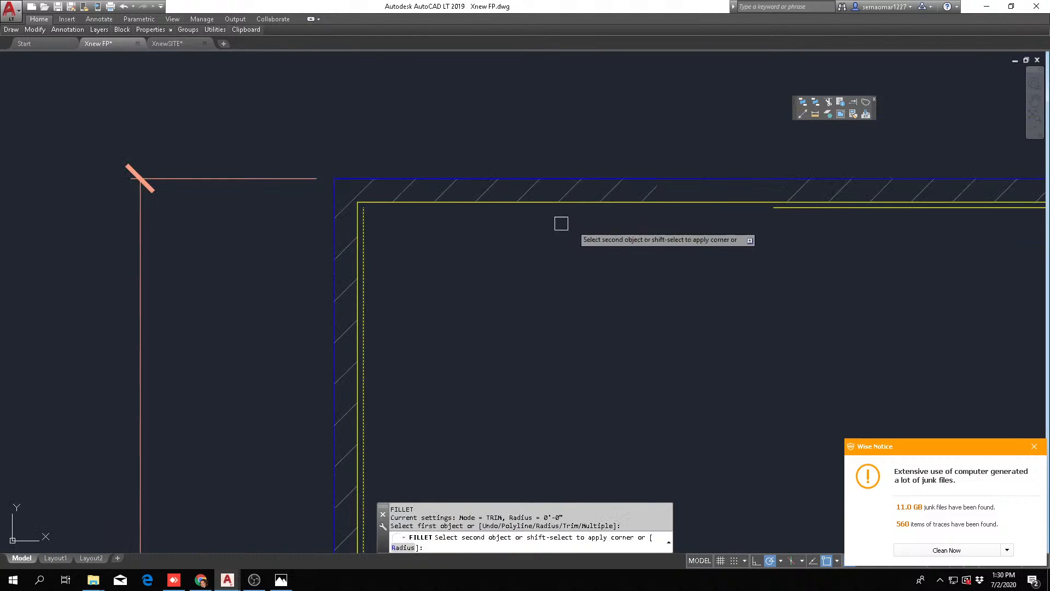
scroll(694, 204, "up", 2)
left_click(808, 212)
key("Escape")
scroll(444, 268, "down", 6)
key("Escape")
scroll(445, 258, "down", 6)
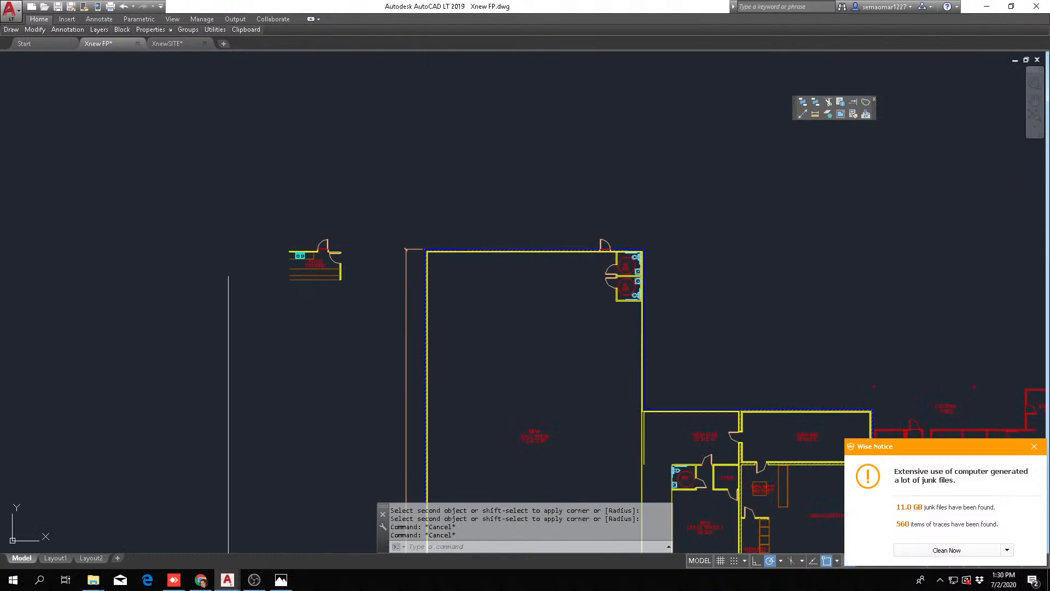
Move the women's and men's restrooms with their walls, doors and fixtures out of the ball room to clear space beyond its rear wall
middle_click_drag(436, 305, 322, 300)
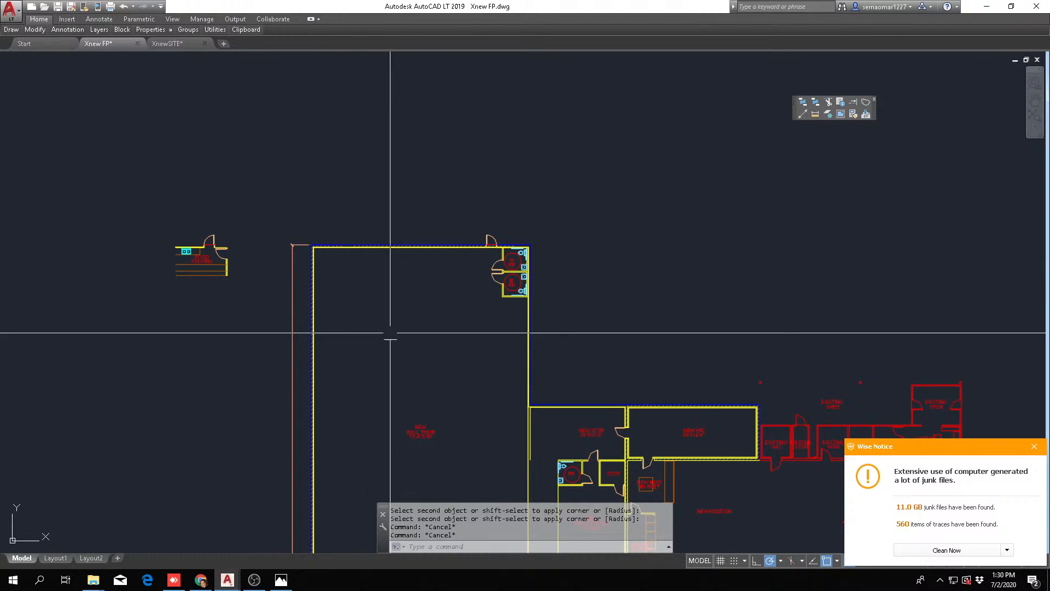
scroll(431, 422, "down", 2)
middle_click_drag(380, 382, 332, 304)
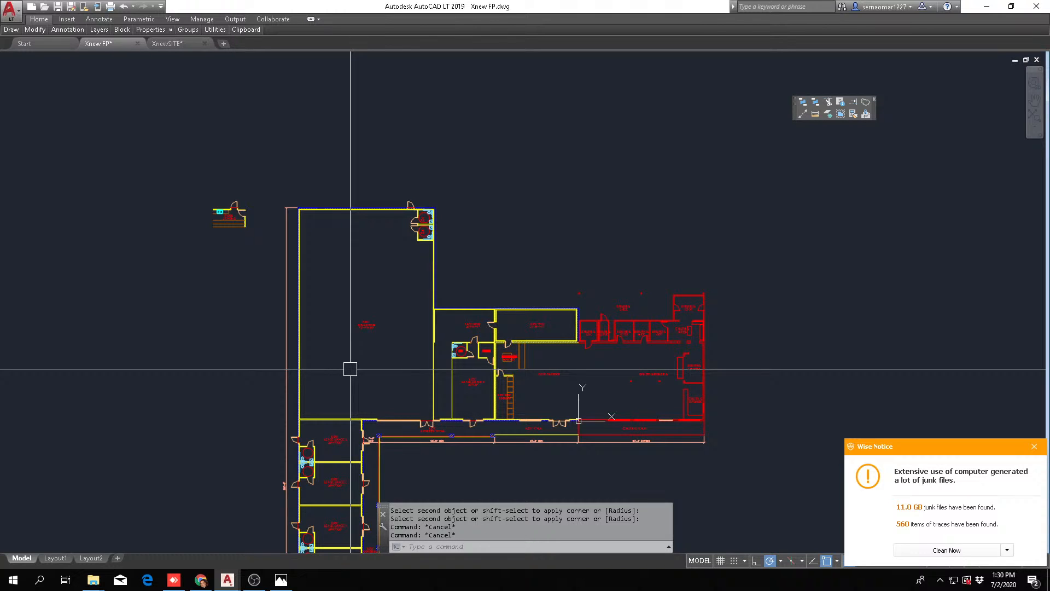
type("m")
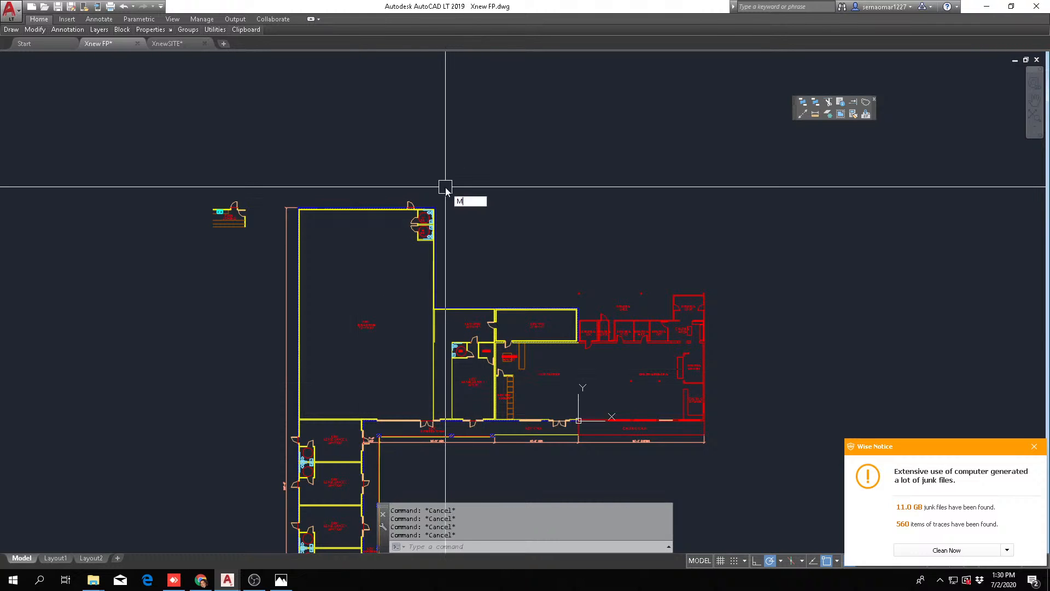
key("Return")
scroll(428, 214, "up", 6)
left_click(358, 350)
left_click(462, 195)
scroll(530, 180, "down", 6)
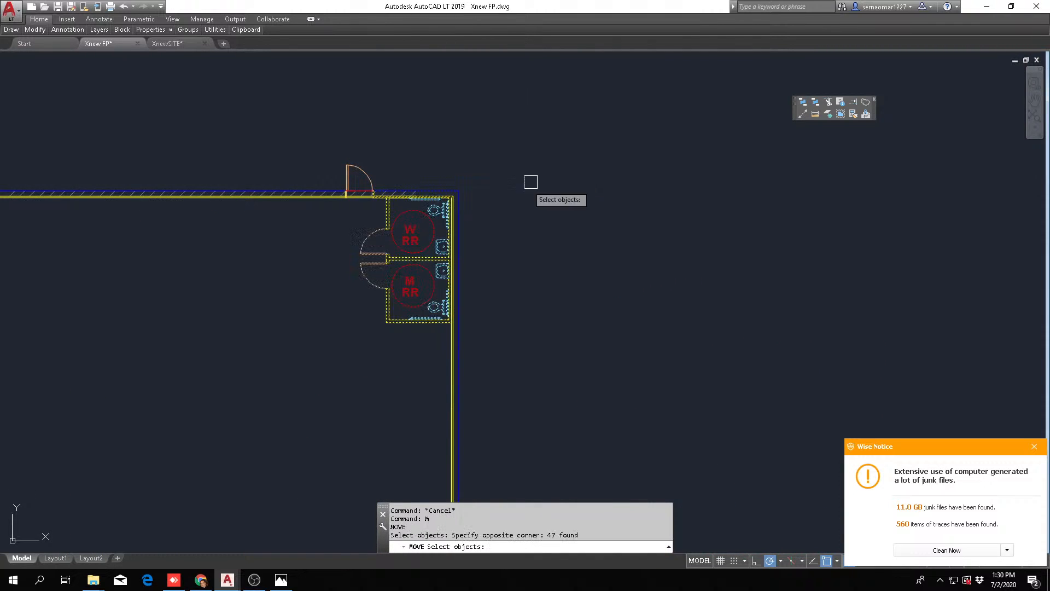
key("Return")
left_click(419, 254)
left_click(211, 160)
key("Escape")
key("Escape")
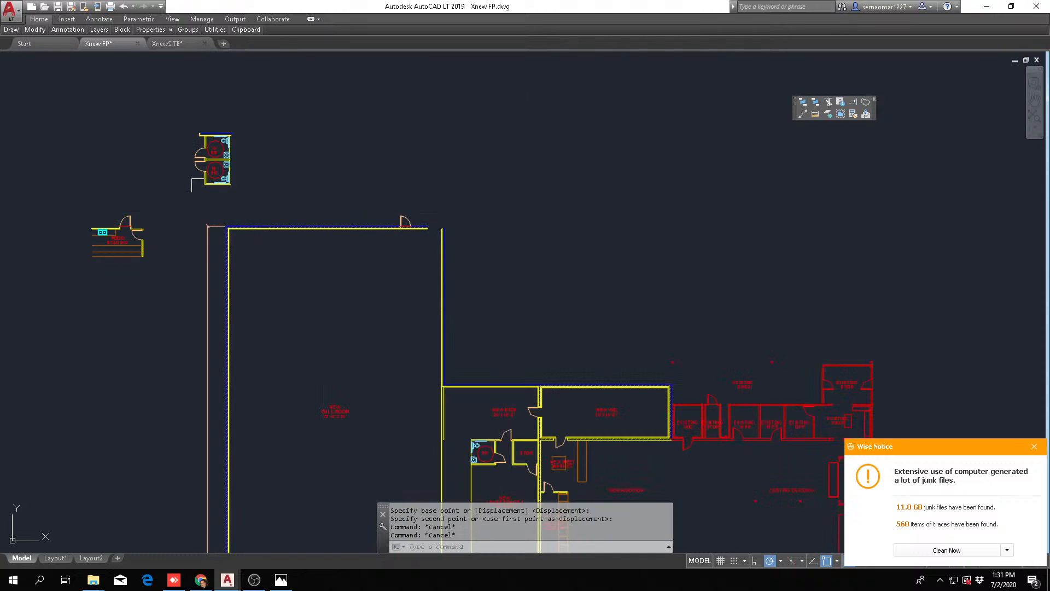
Fillet the yellow wall lines at the ball room's vacated restroom corner to close the gap
scroll(262, 138, "up", 2)
scroll(263, 138, "down", 4)
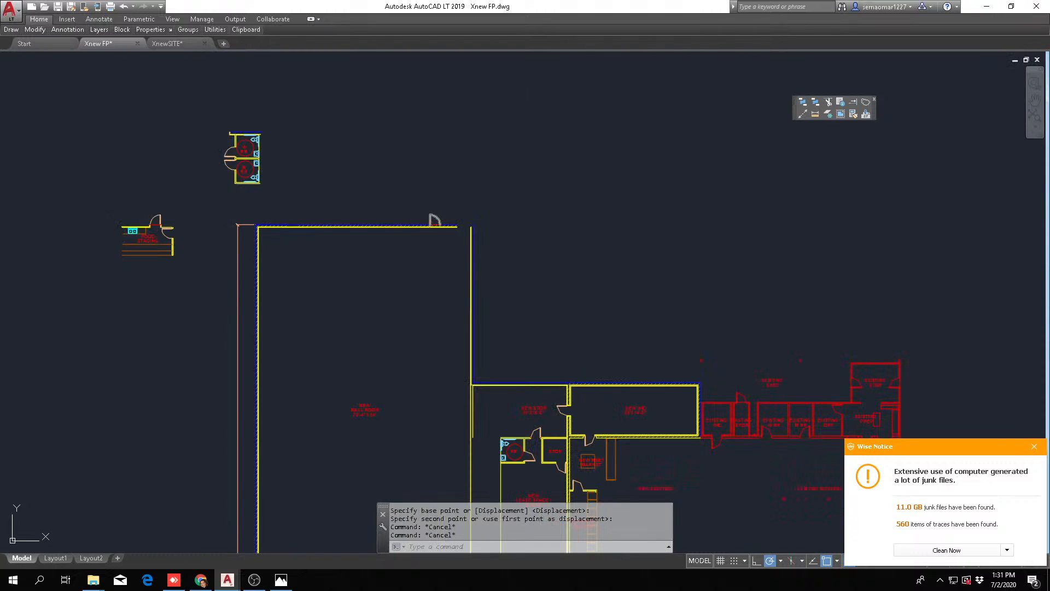
key("Escape")
key("Escape")
scroll(458, 213, "up", 4)
type("f")
key("Return")
scroll(528, 245, "up", 4)
left_click(574, 241)
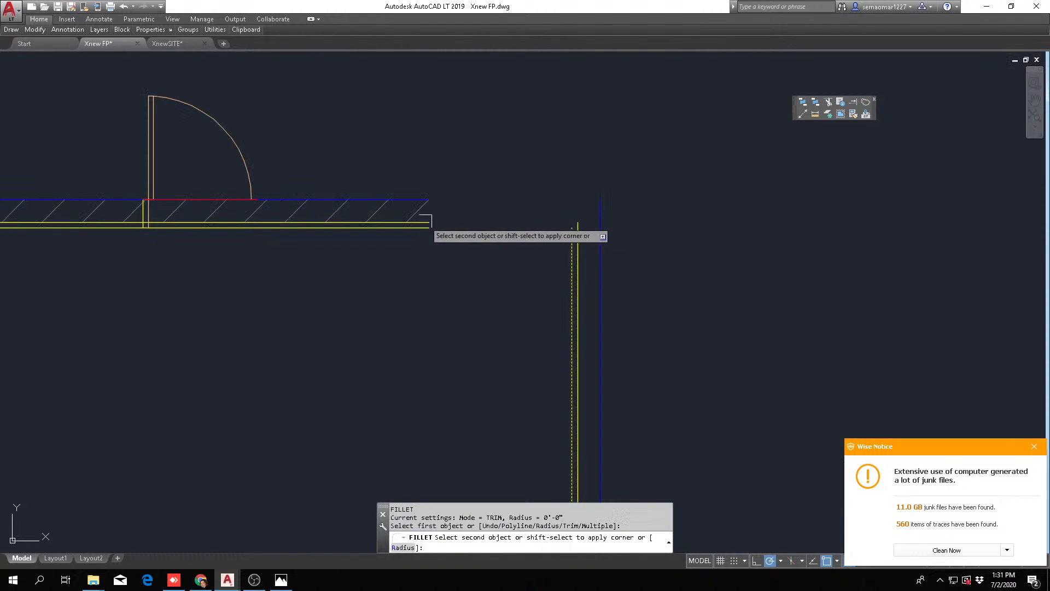
left_click(419, 232)
key("Escape")
Fillet the blue exterior wall lines at the vacated restroom corner to close the outer corner
key("Return")
left_click(599, 242)
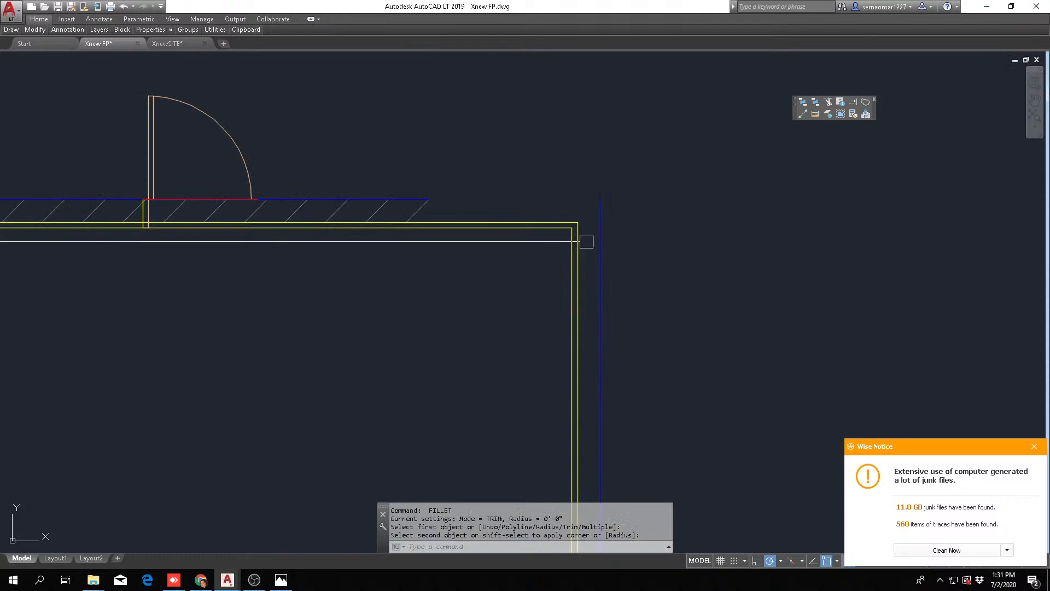
left_click(404, 199)
key("Escape")
scroll(525, 155, "down", 10)
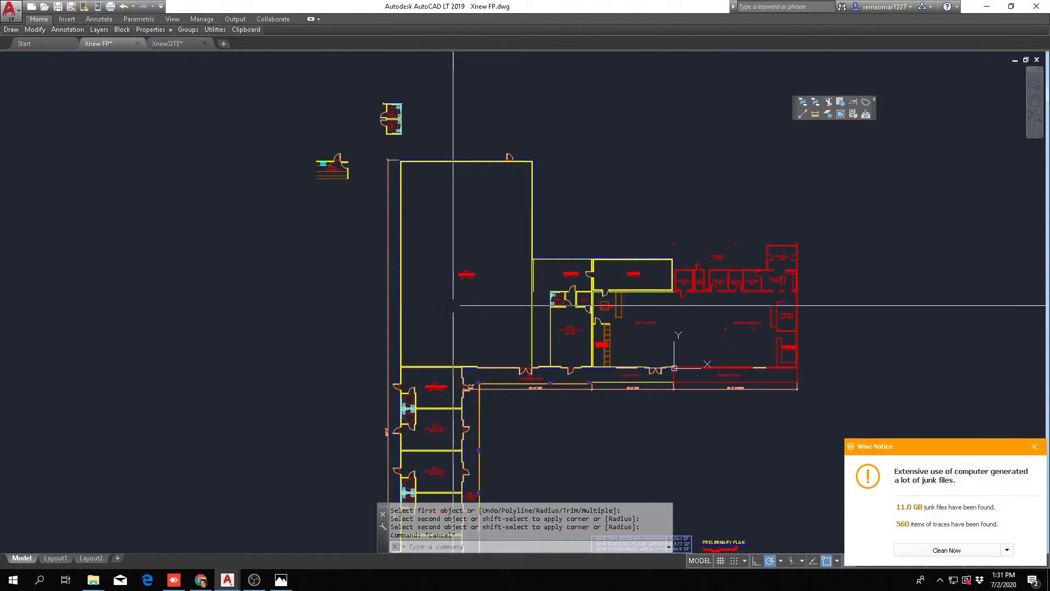
Draw a temporary rectangle between the ball room's diagonally opposite inside corners to outline its floor area
scroll(465, 257, "up", 2)
middle_click_drag(503, 239, 255, 160)
key("Escape")
key("Escape")
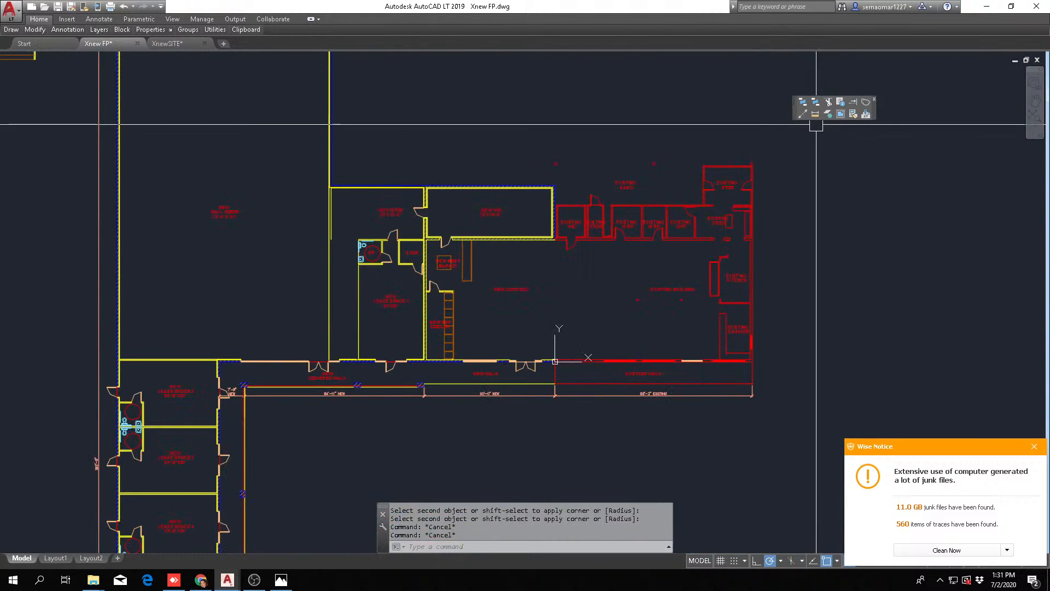
middle_click_drag(207, 261, 271, 317)
mouse_move(11, 30)
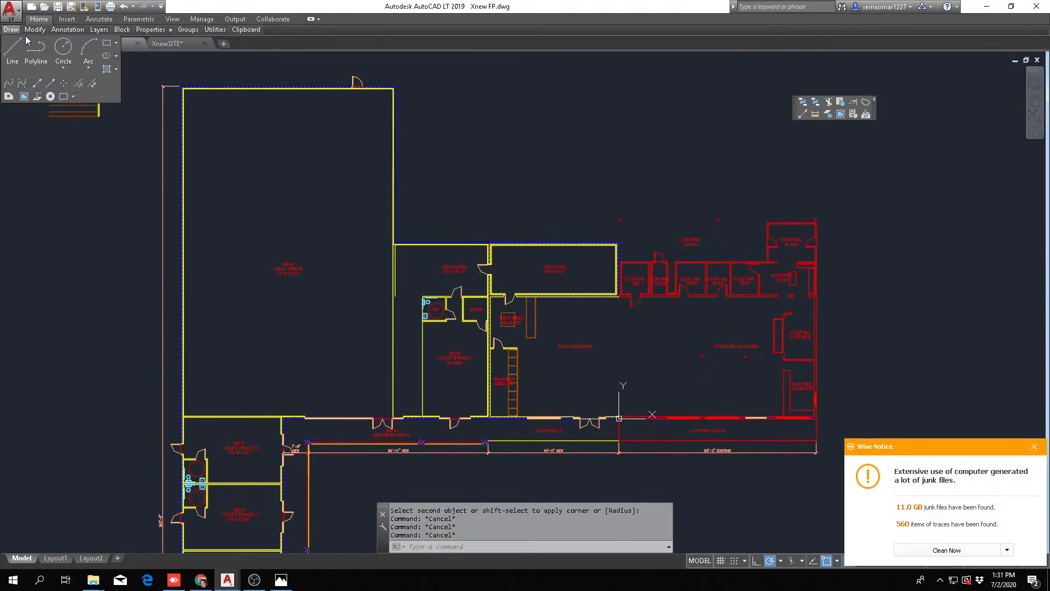
left_click(107, 47)
scroll(235, 421, "up", 10)
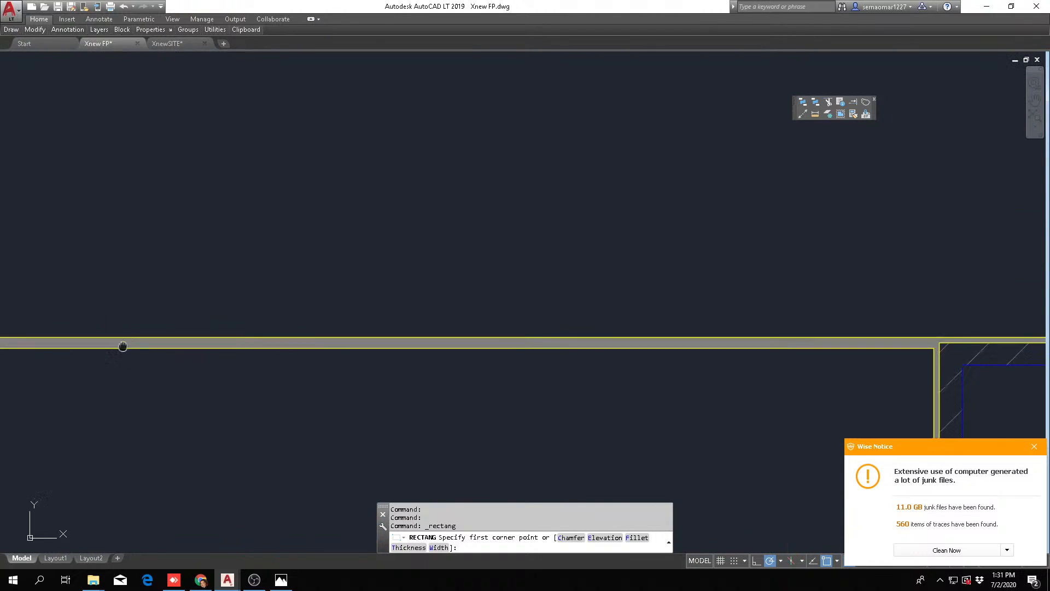
scroll(155, 317, "down", 3)
left_click(155, 329)
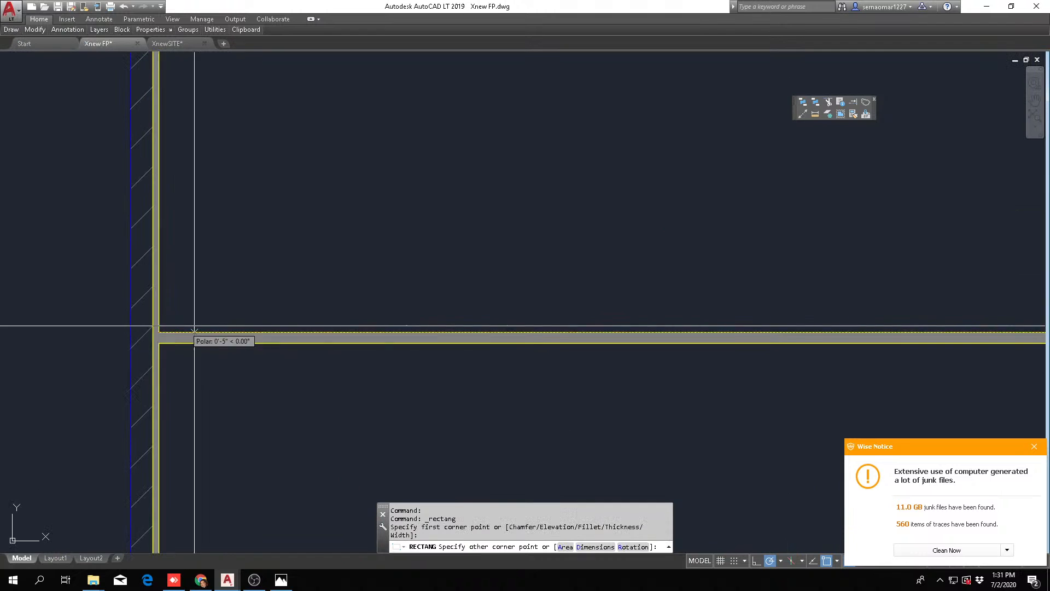
scroll(288, 232, "down", 4)
scroll(432, 186, "up", 10)
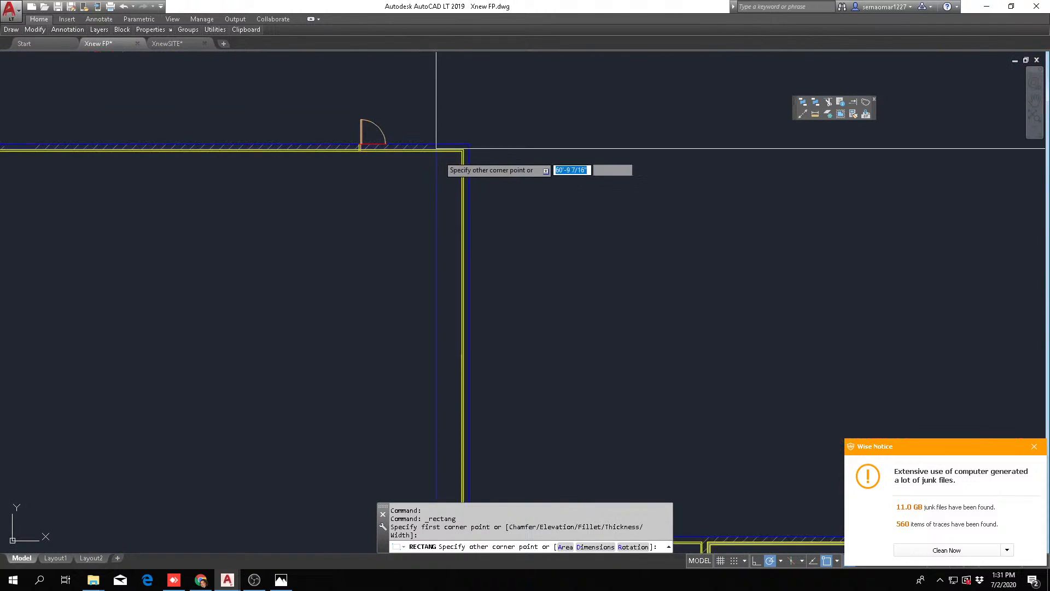
left_click(458, 152)
scroll(281, 322, "down", 10)
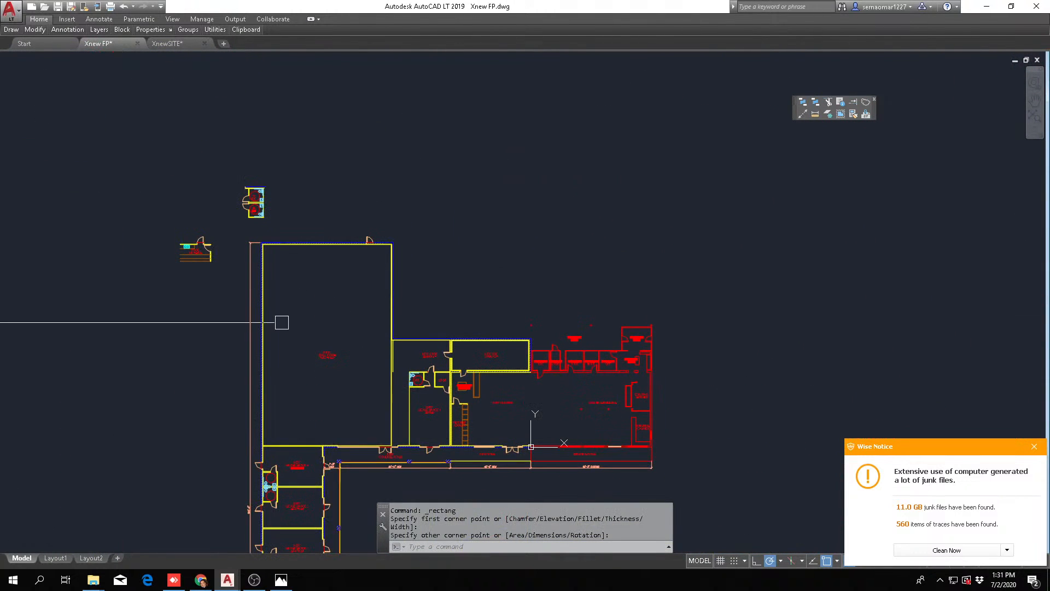
key("Escape")
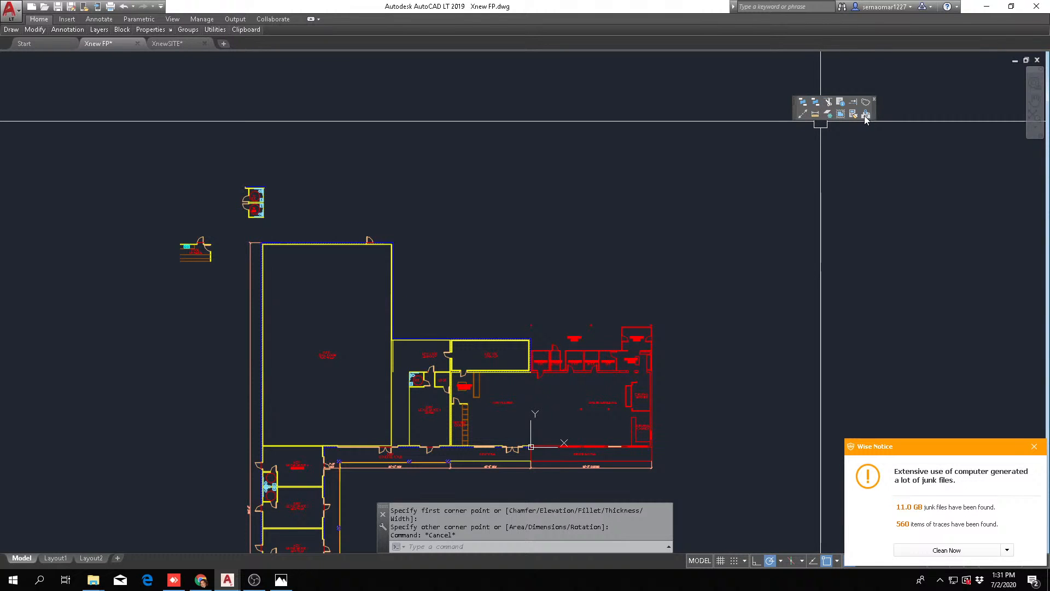
List the area and perimeter of the rectangle outlining the ball room's interior
left_click(841, 104)
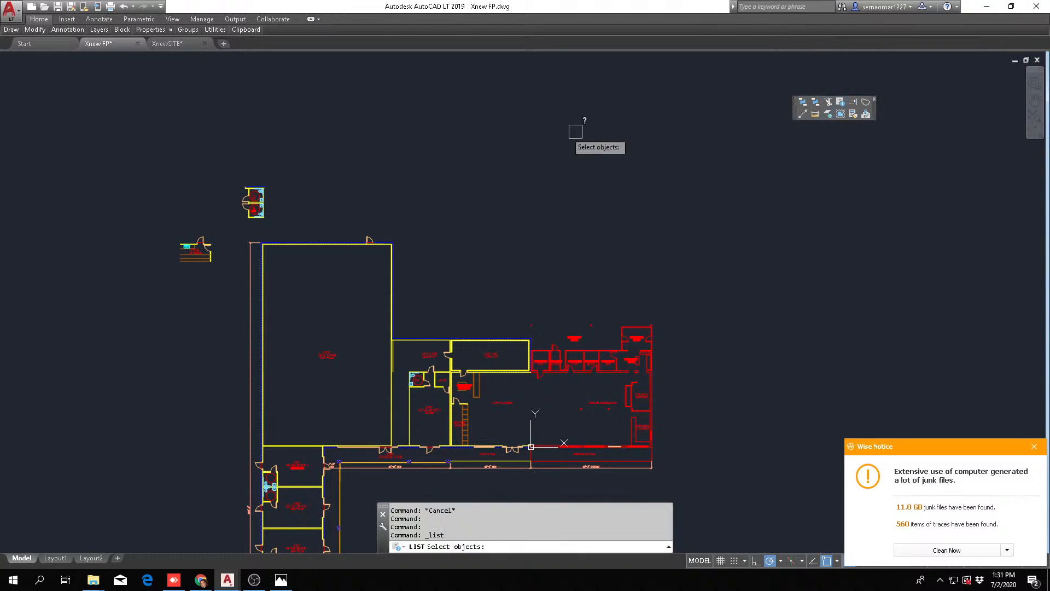
scroll(344, 236, "up", 5)
left_click(365, 216)
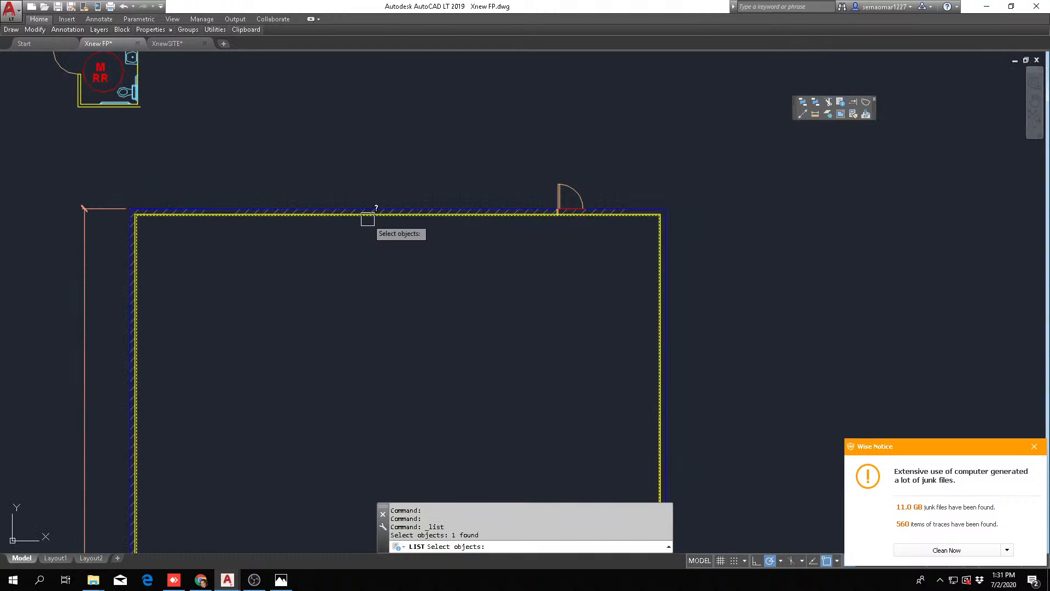
key("Return")
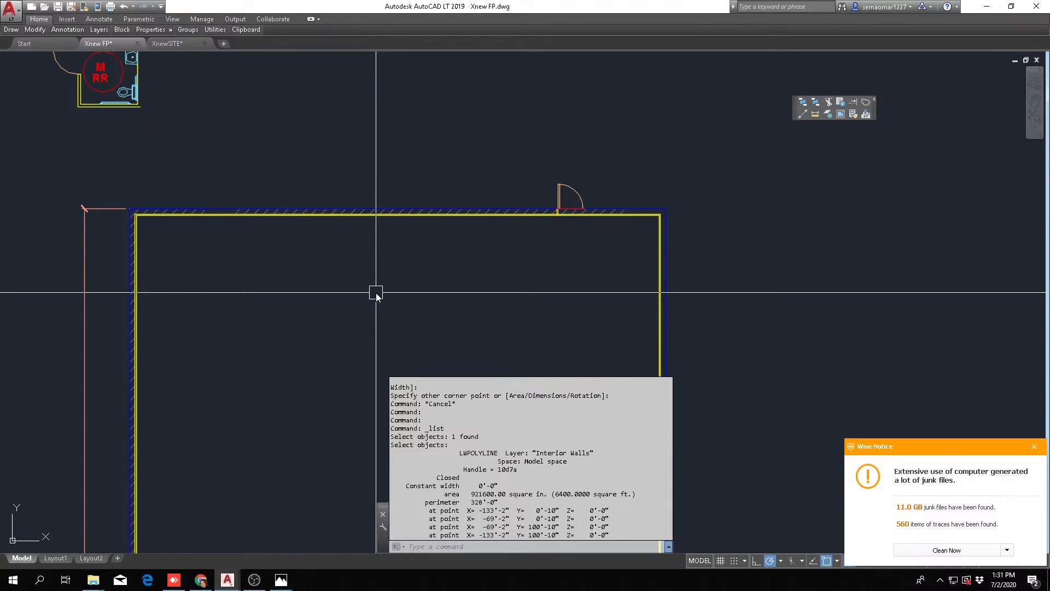
key("Escape")
key("Escape")
key("Escape")
key("Escape")
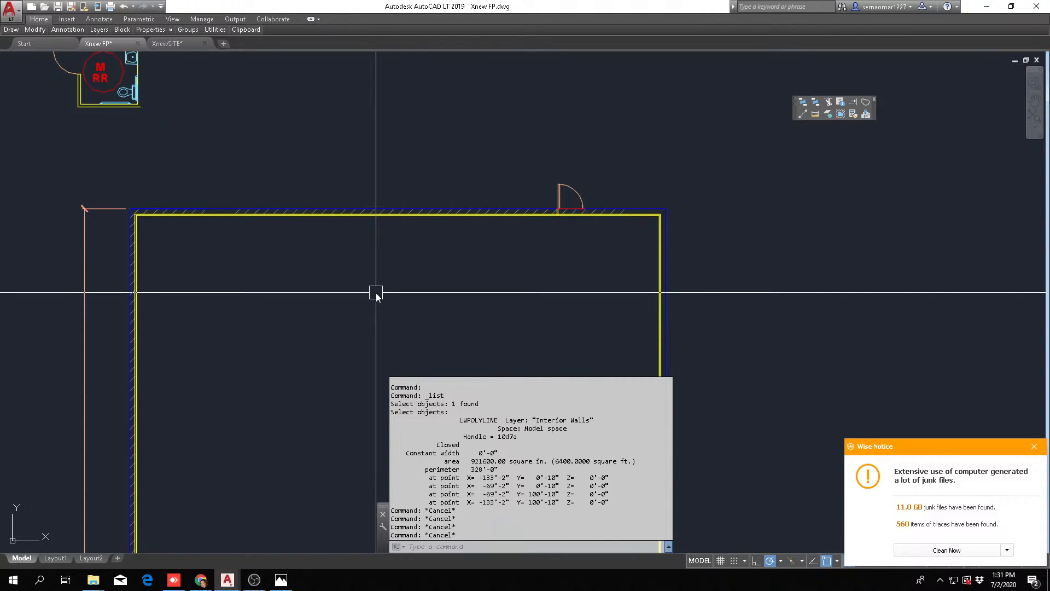
Calculate 6400/200 with the command-line calculator
type("CAL")
key("Return")
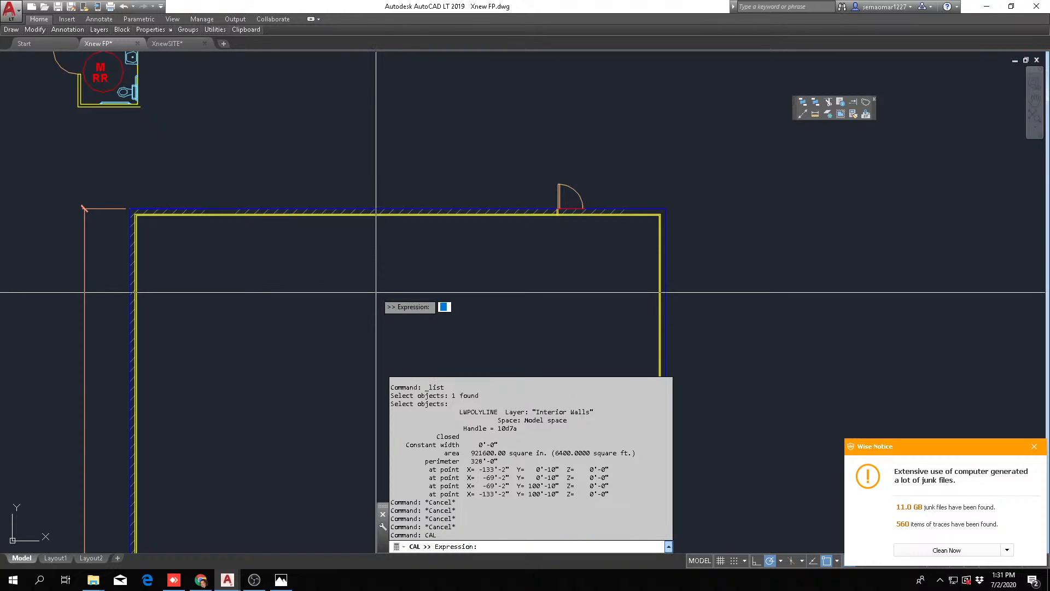
type("6400")
type("/")
type("100")
key("Return")
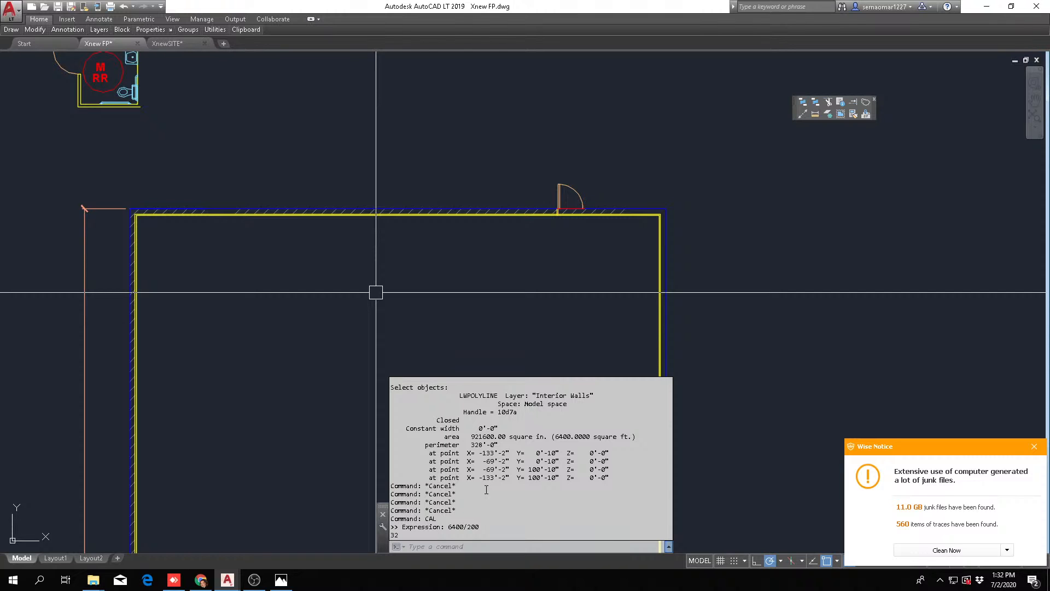
key("Escape")
key("Escape")
key("Escape")
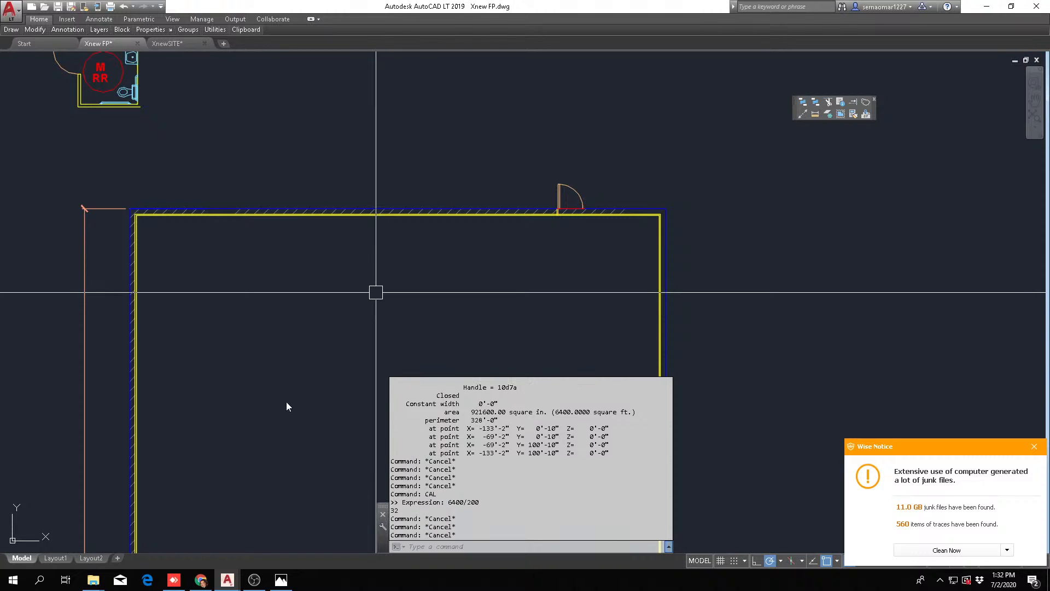
Erase the temporary rectangle outlining the ball room's interior
key("Escape")
scroll(376, 339, "down", 2)
middle_click_drag(438, 408, 411, 157)
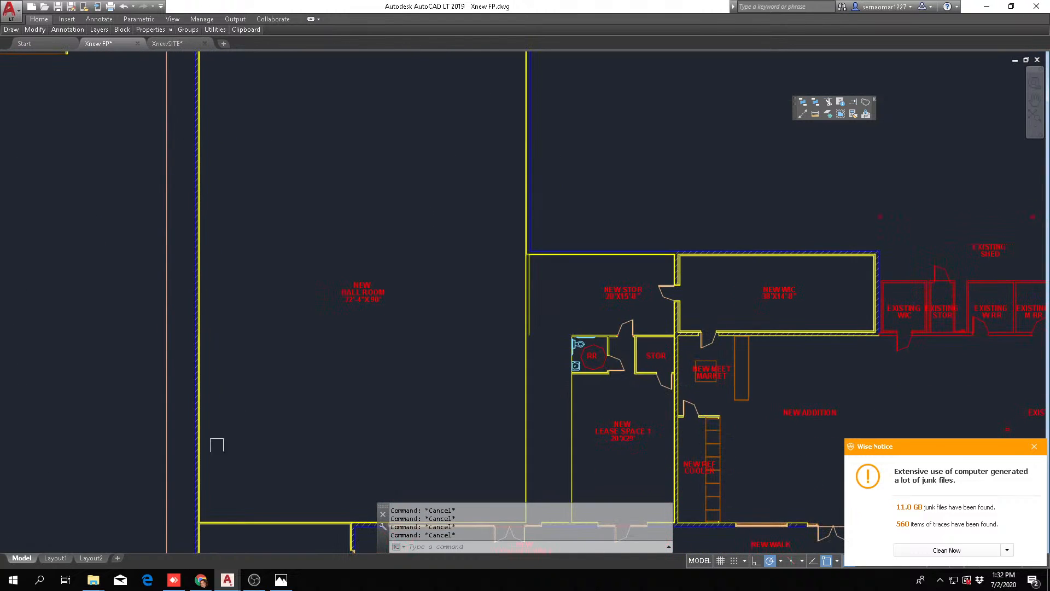
scroll(201, 529, "up", 6)
type("e")
key("Return")
left_click(240, 489)
key("Escape")
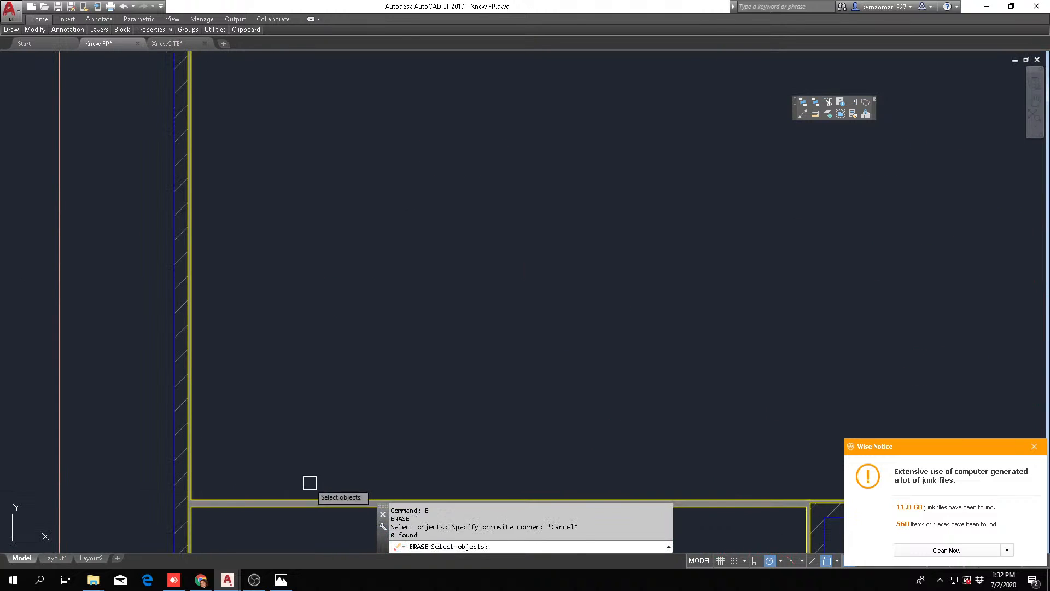
left_click(273, 491)
key("Return")
scroll(300, 398, "down", 5)
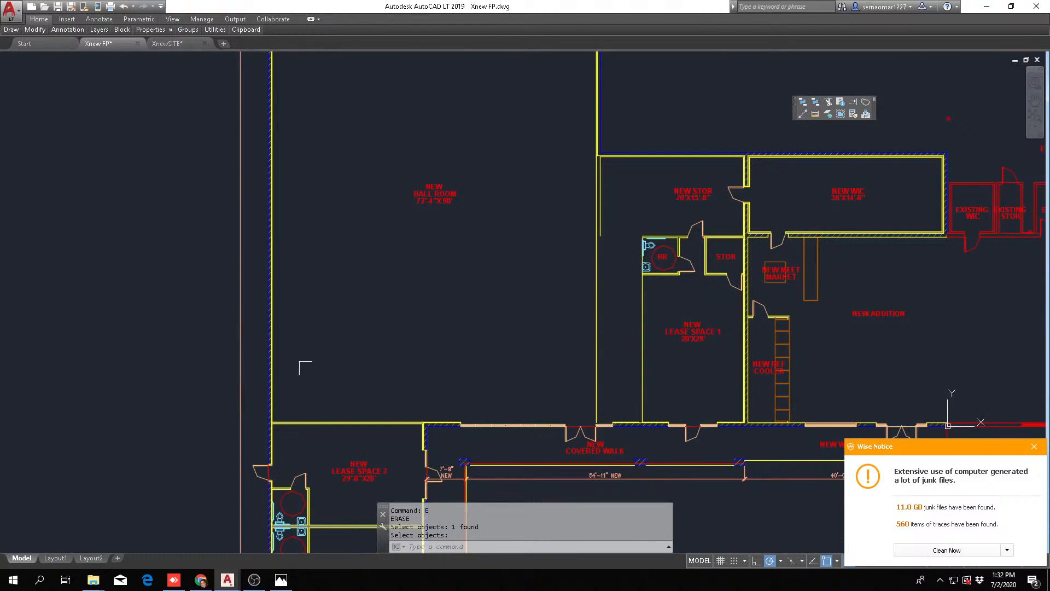
key("Escape")
Save the floor plan drawing
scroll(408, 332, "down", 2)
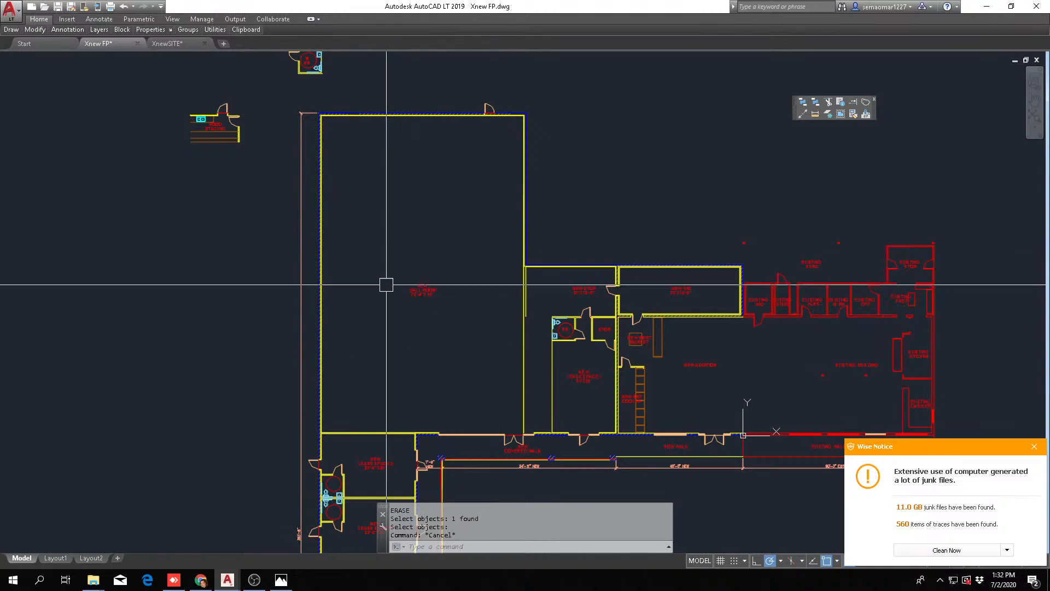
scroll(422, 209, "down", 2)
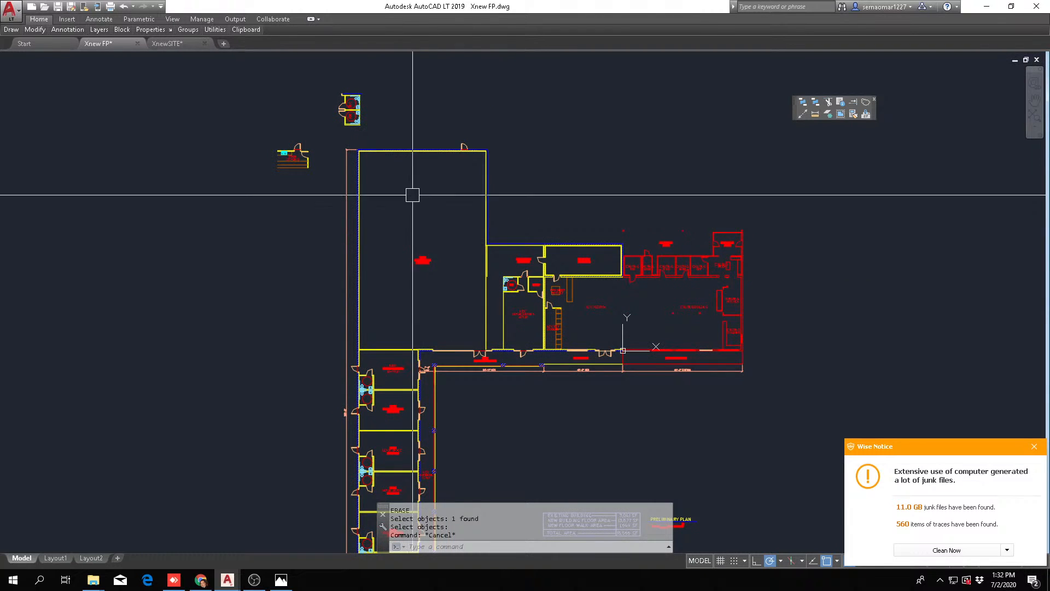
scroll(411, 194, "up", 5)
scroll(333, 137, "down", 3)
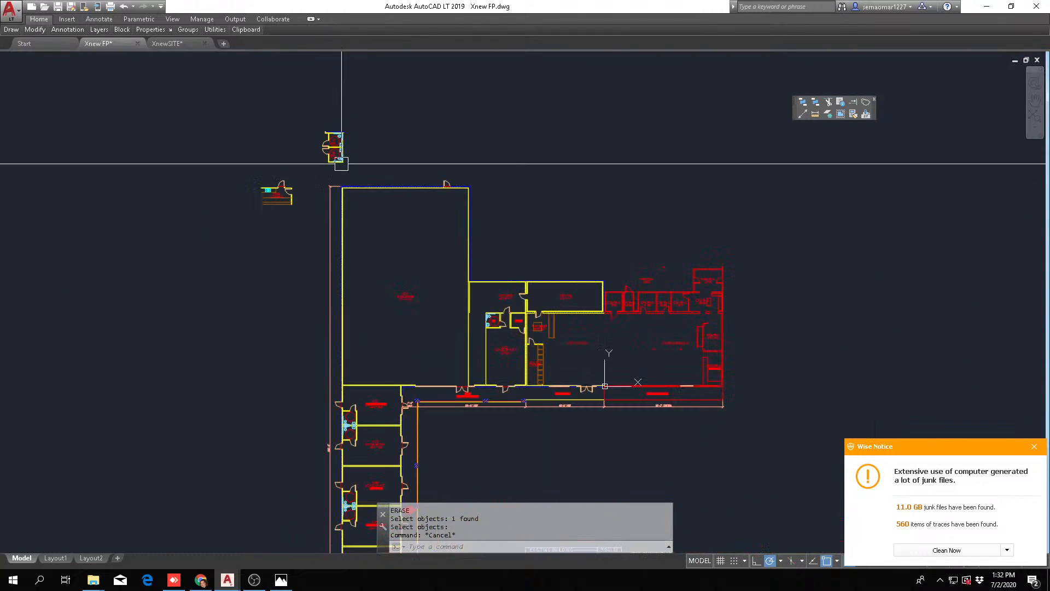
scroll(261, 269, "up", 1)
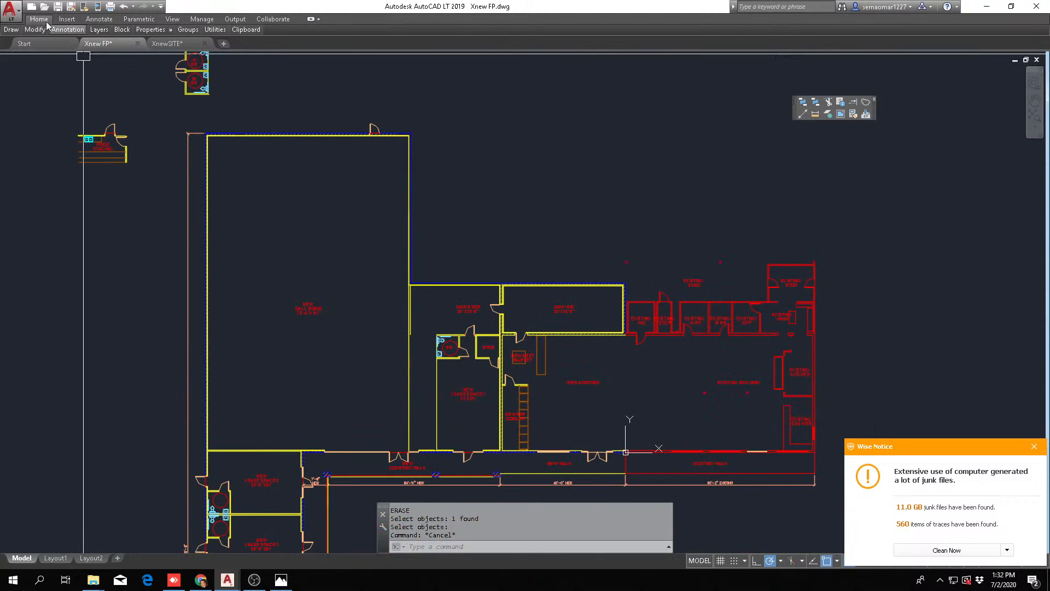
left_click(58, 7)
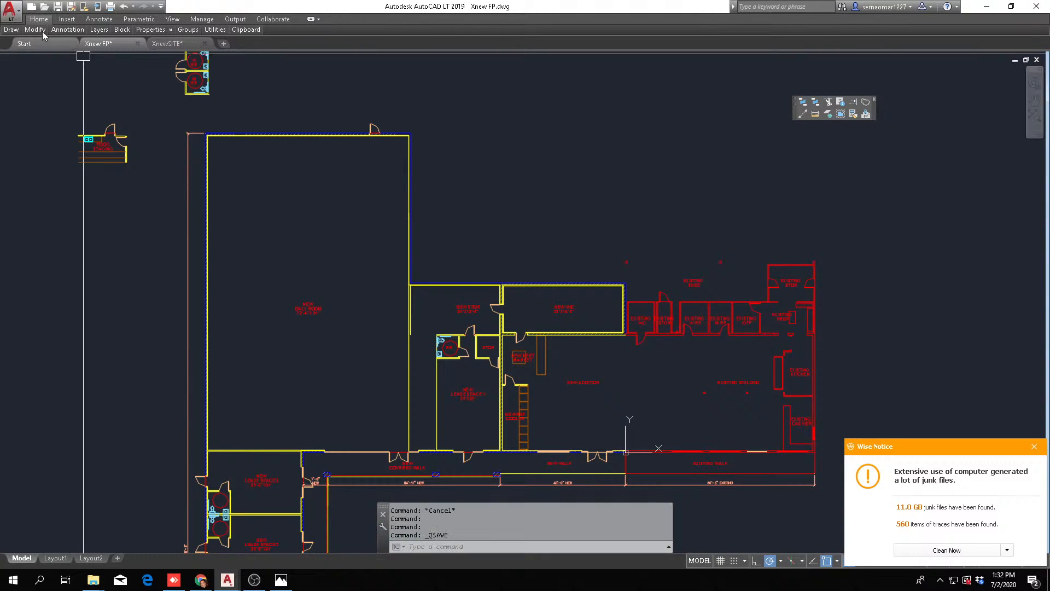
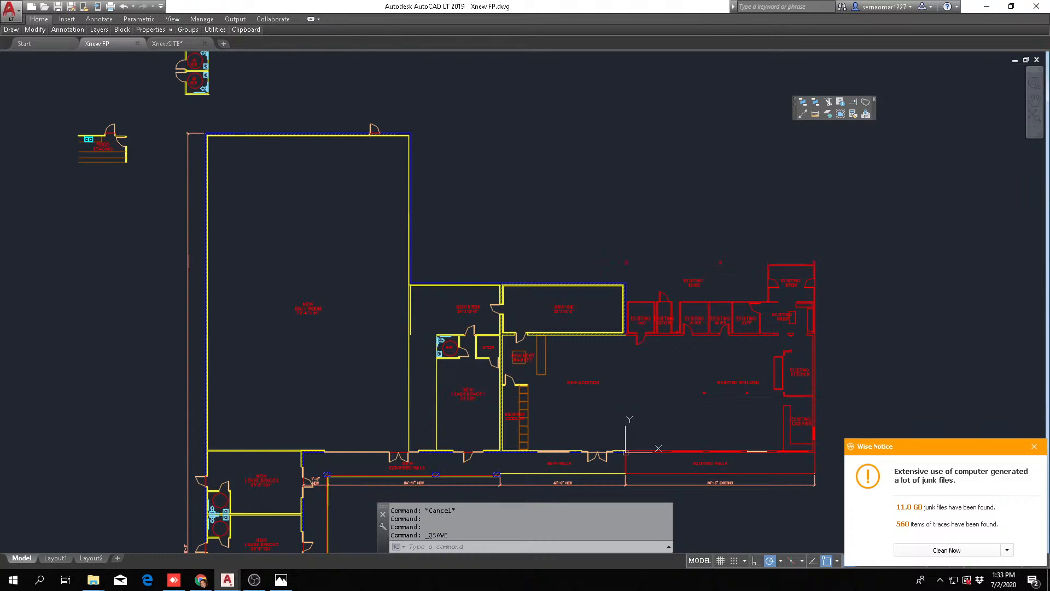
Browse FID's shared workspace through FID PROJECTS to the fid folder for a source drawing to open
left_click(44, 7)
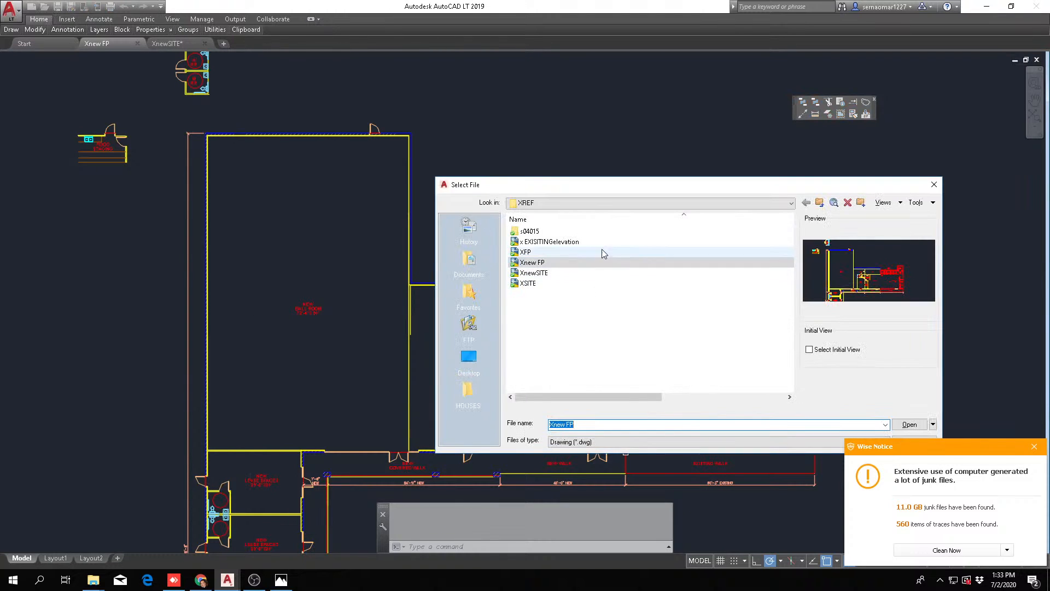
left_click(554, 207)
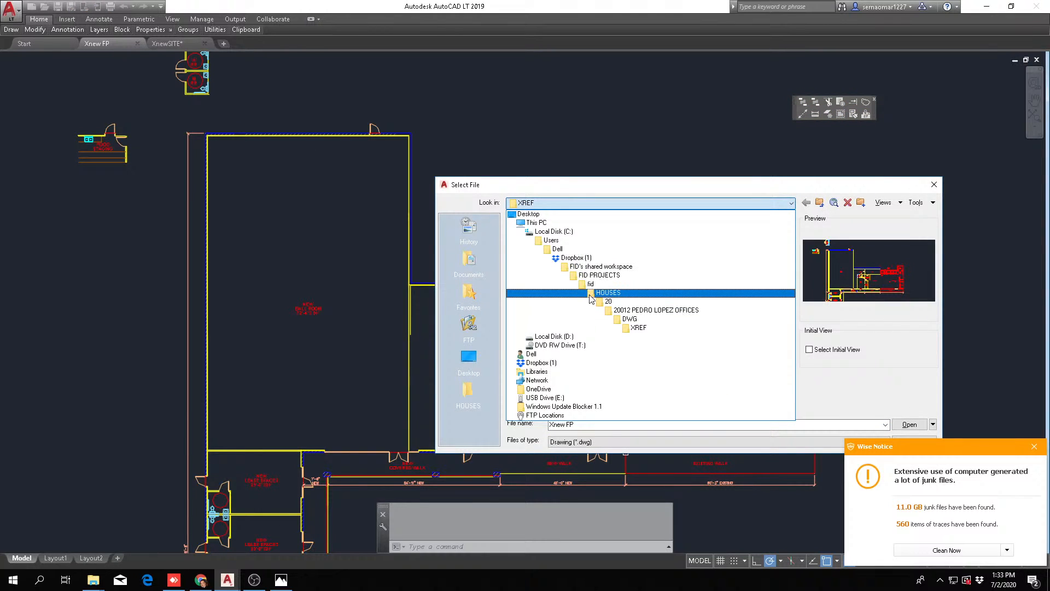
left_click(629, 269)
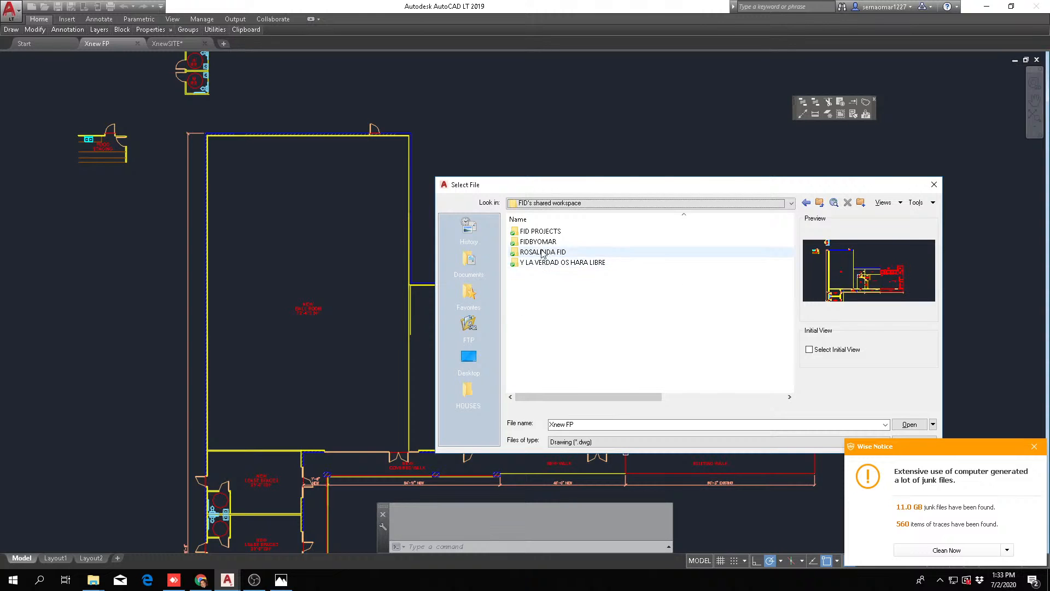
left_click(547, 232)
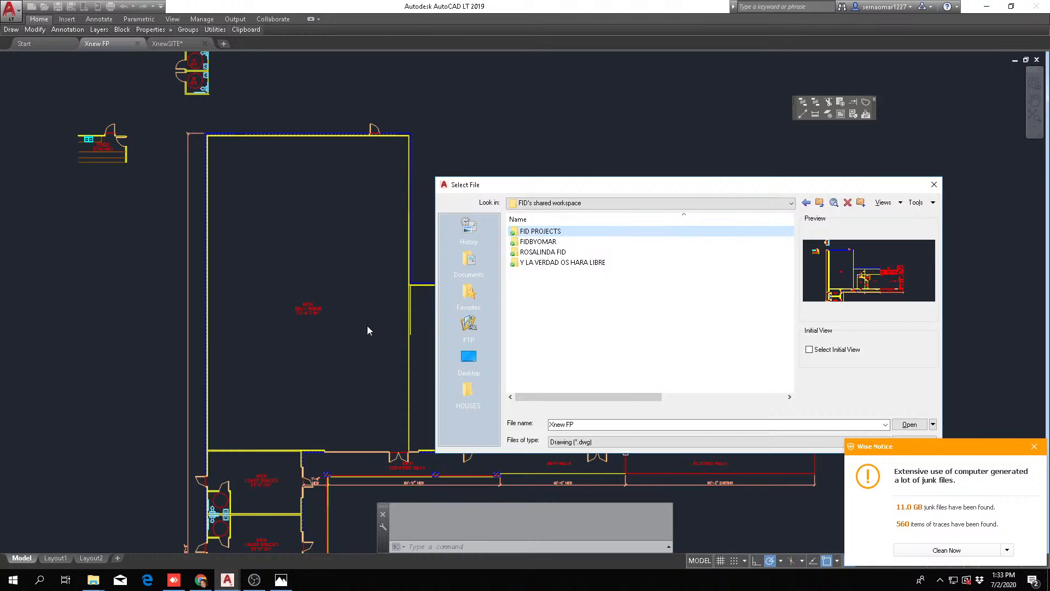
double_click(541, 231)
double_click(534, 229)
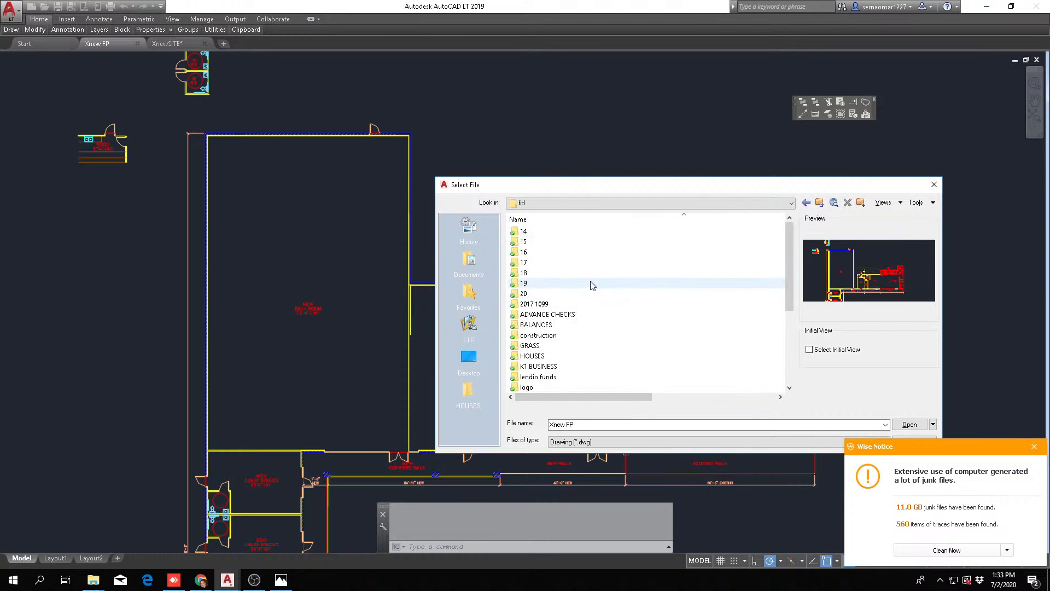
scroll(589, 283, "down", 3)
scroll(569, 324, "up", 2)
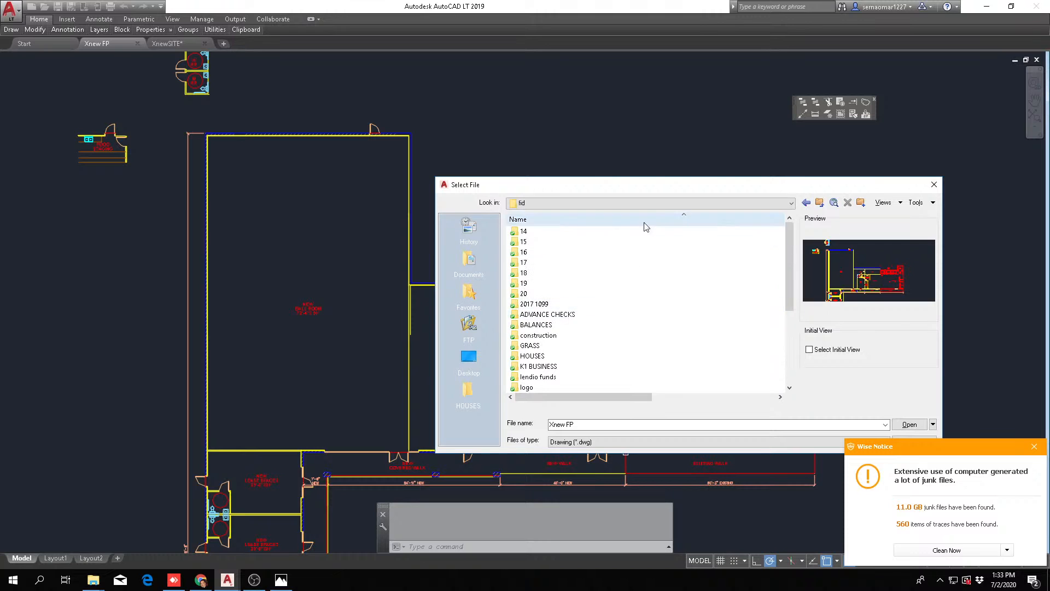
Open the 7-FLOOR BG drawing from the Floors xref folder of the 17001 HGI AND HWS DUAL BRAND CORPUS CHRISTI project
left_click(565, 204)
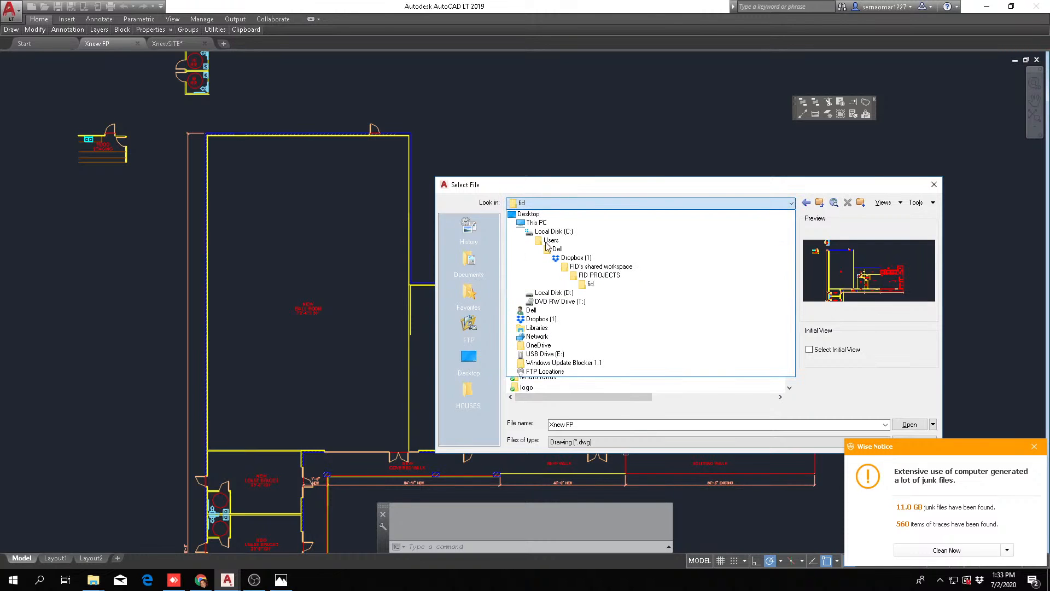
left_click(611, 259)
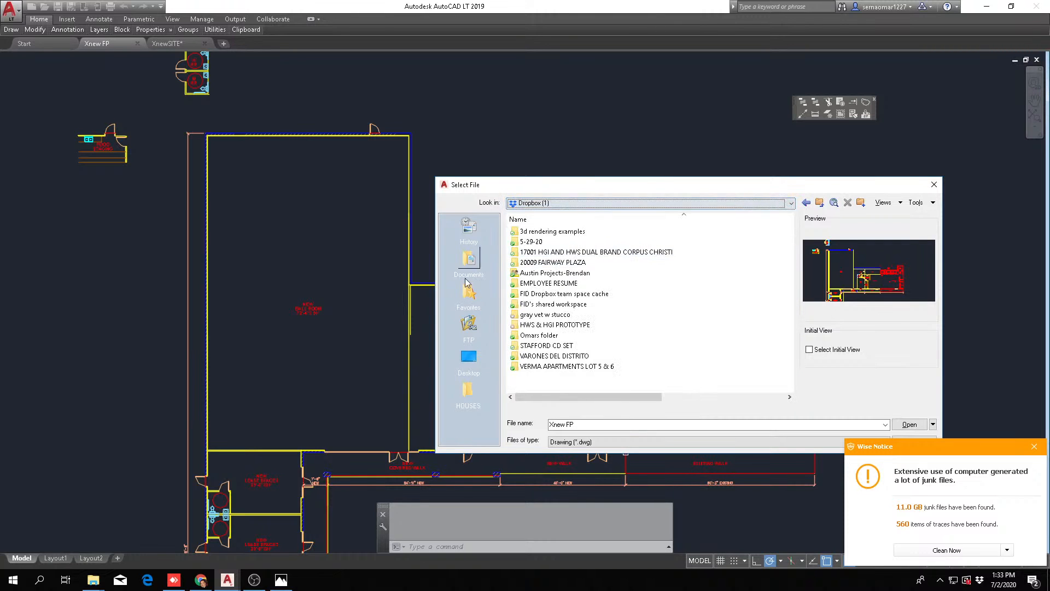
double_click(598, 255)
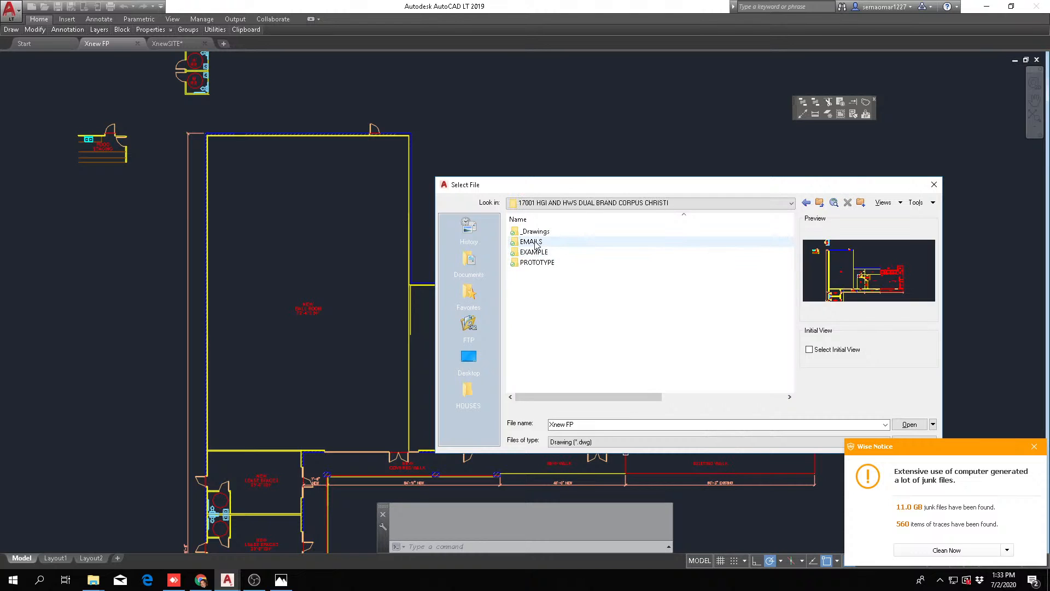
double_click(539, 231)
double_click(532, 262)
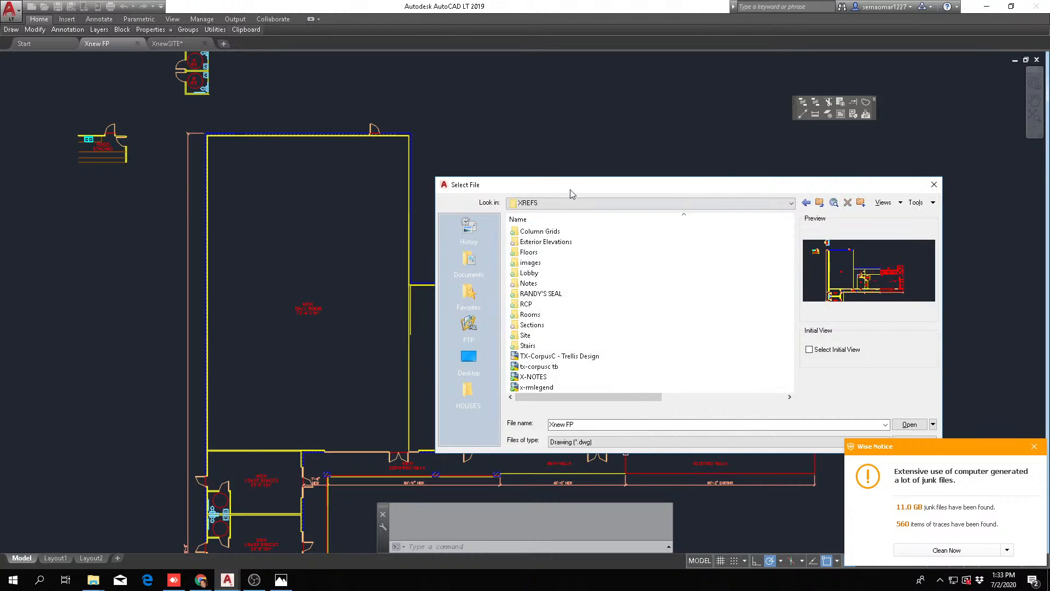
double_click(529, 255)
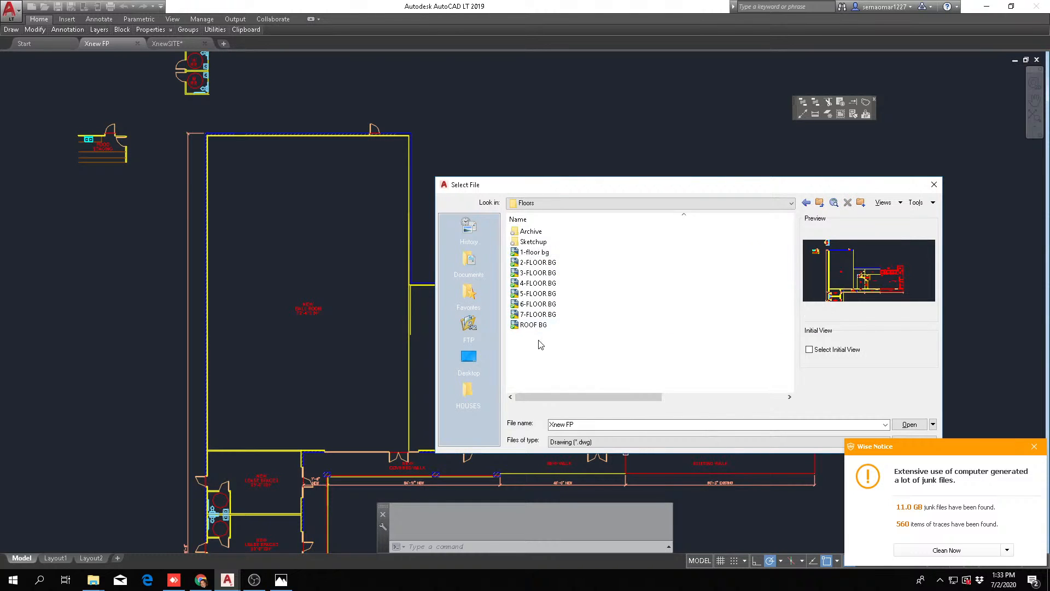
double_click(536, 316)
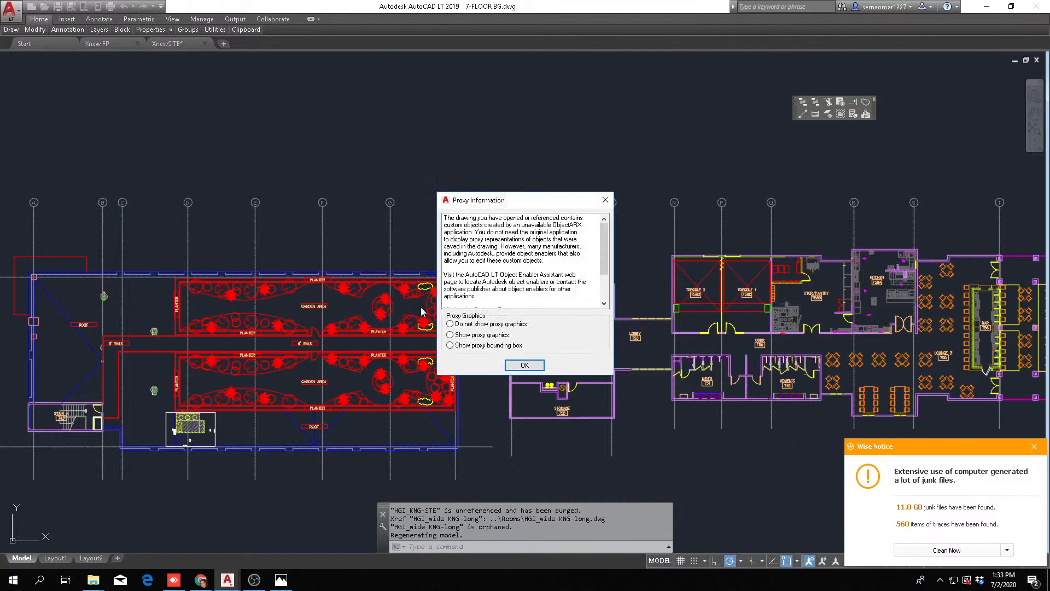
left_click(525, 365)
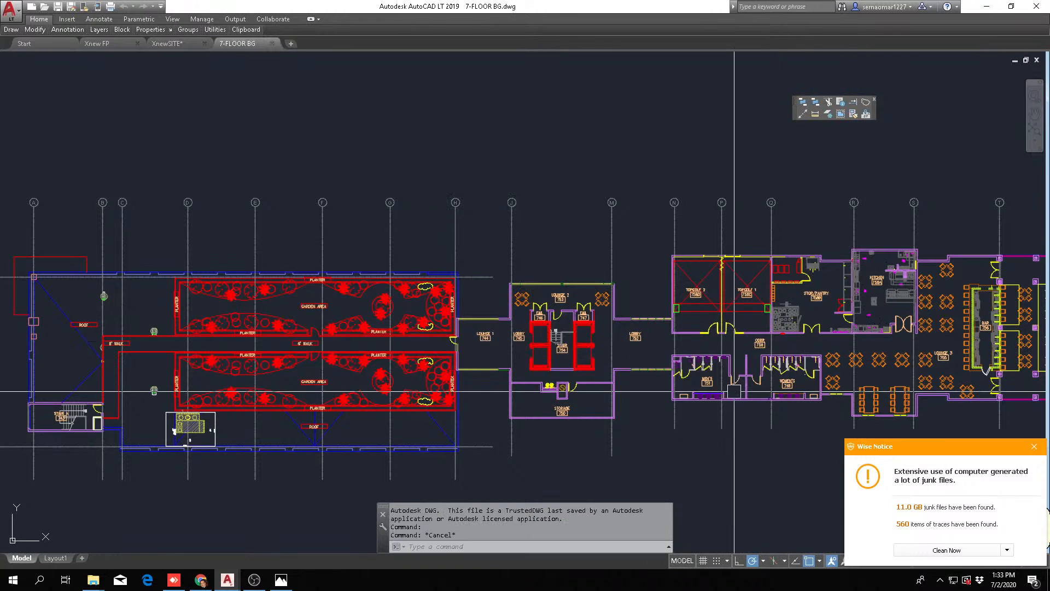
Copy the whole MEN'S 751 and WOMEN'S 749 restroom block with a base point just outside the men's room
scroll(399, 282, "up", 5)
scroll(294, 273, "up", 3)
right_click(80, 199)
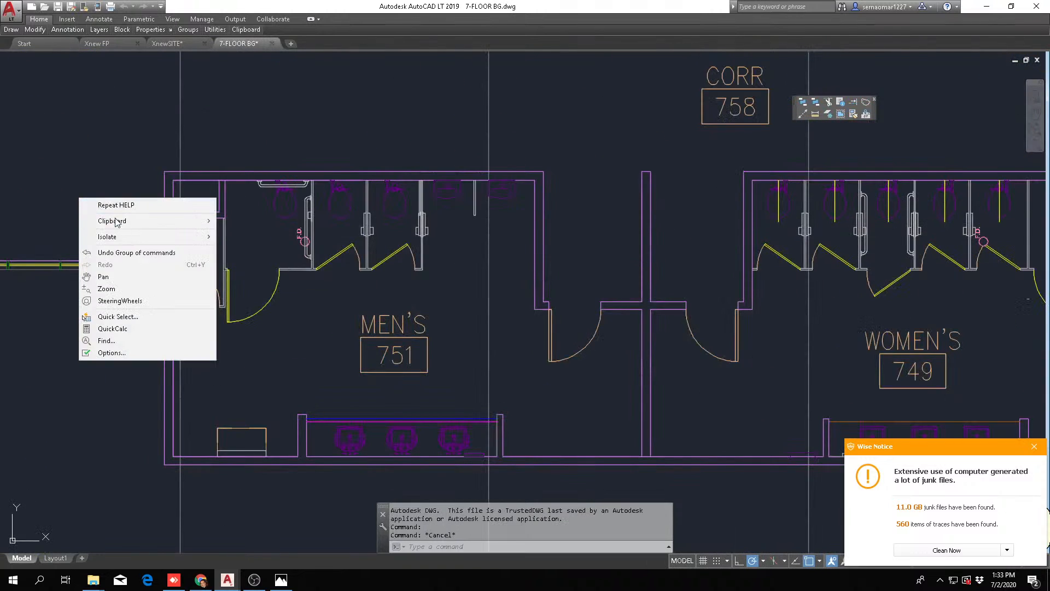
mouse_move(192, 238)
left_click(273, 245)
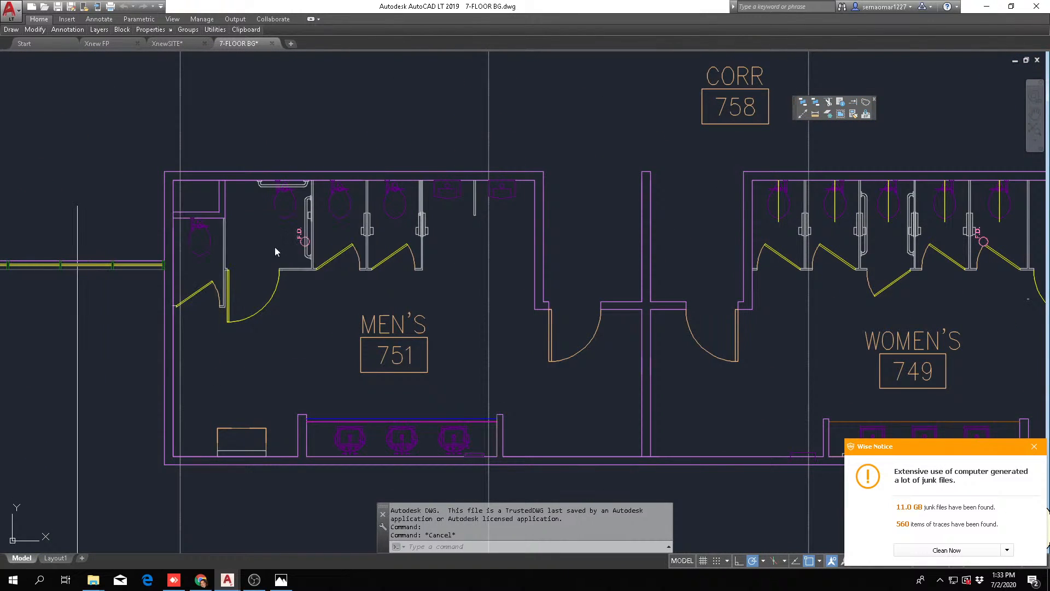
scroll(270, 402, "down", 4)
left_click(219, 445)
left_click(220, 445)
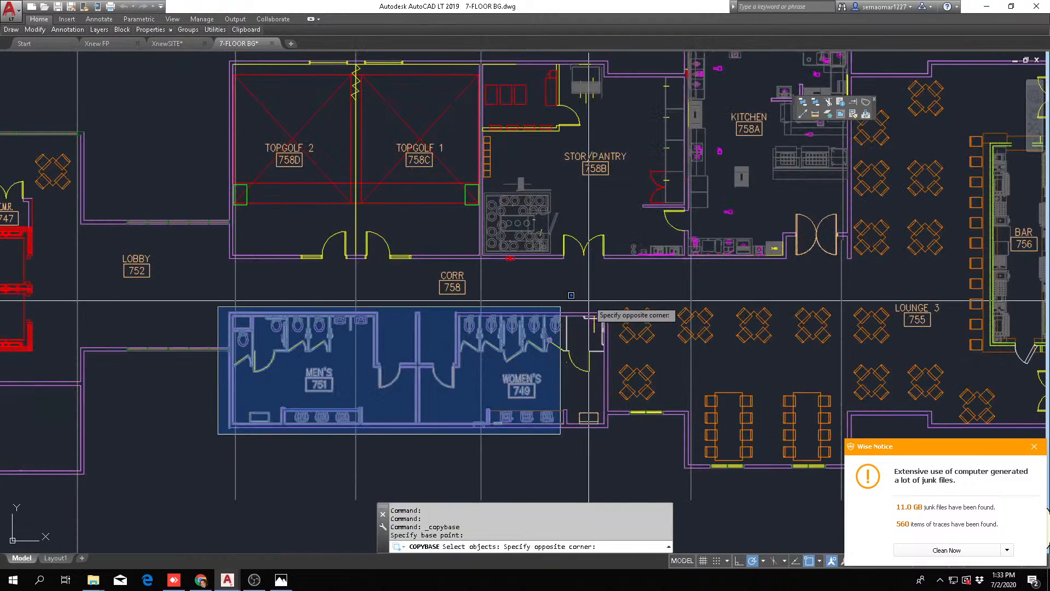
left_click(620, 295)
key("Return")
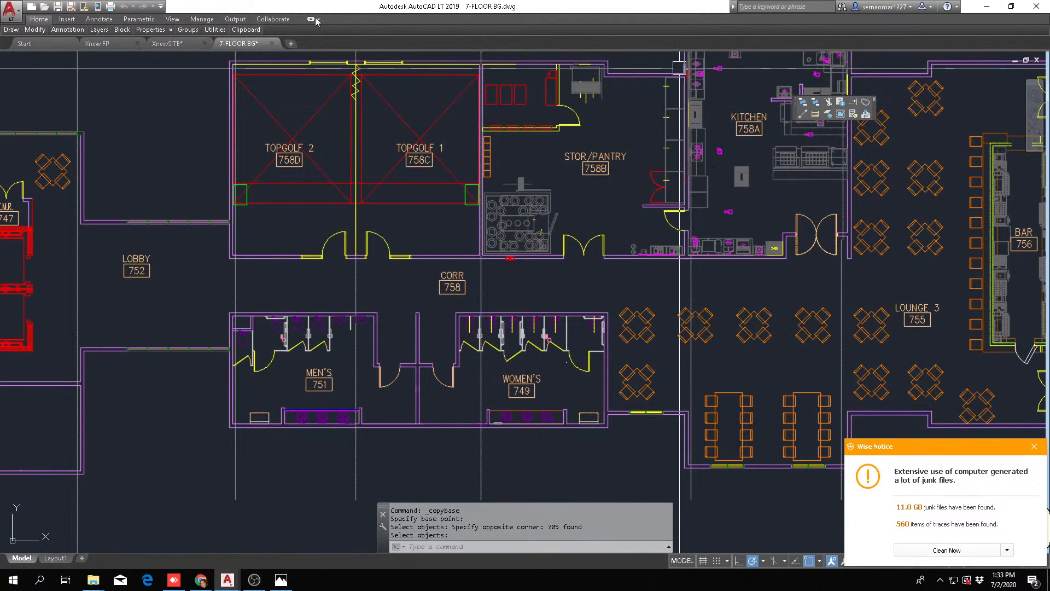
Paste the copied restrooms into the Xnew FP drawing inside the upper part of the ball room, keeping the default block attributes
left_click(110, 43)
right_click(484, 171)
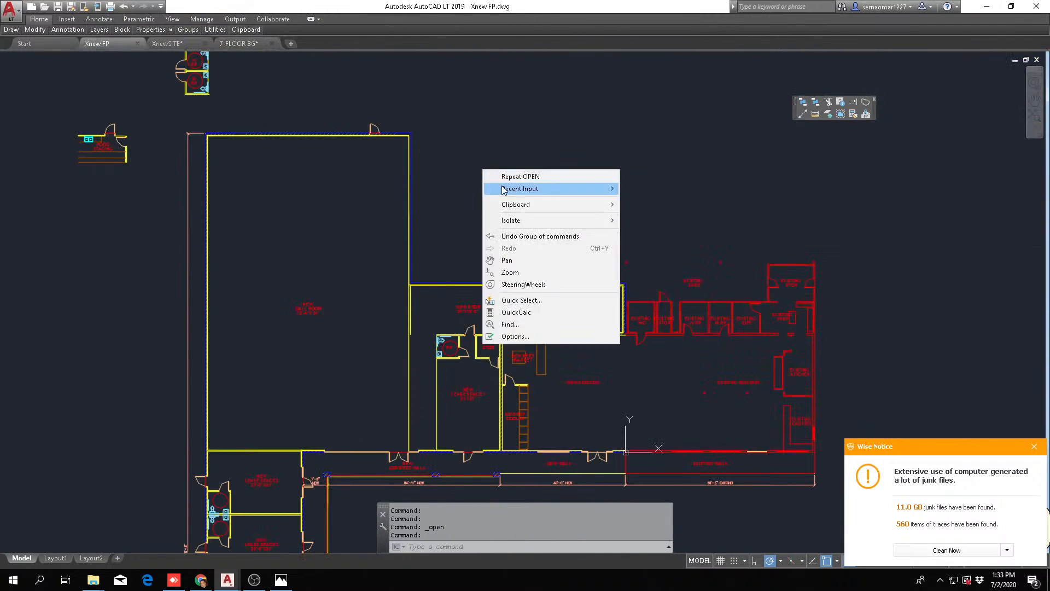
mouse_move(537, 205)
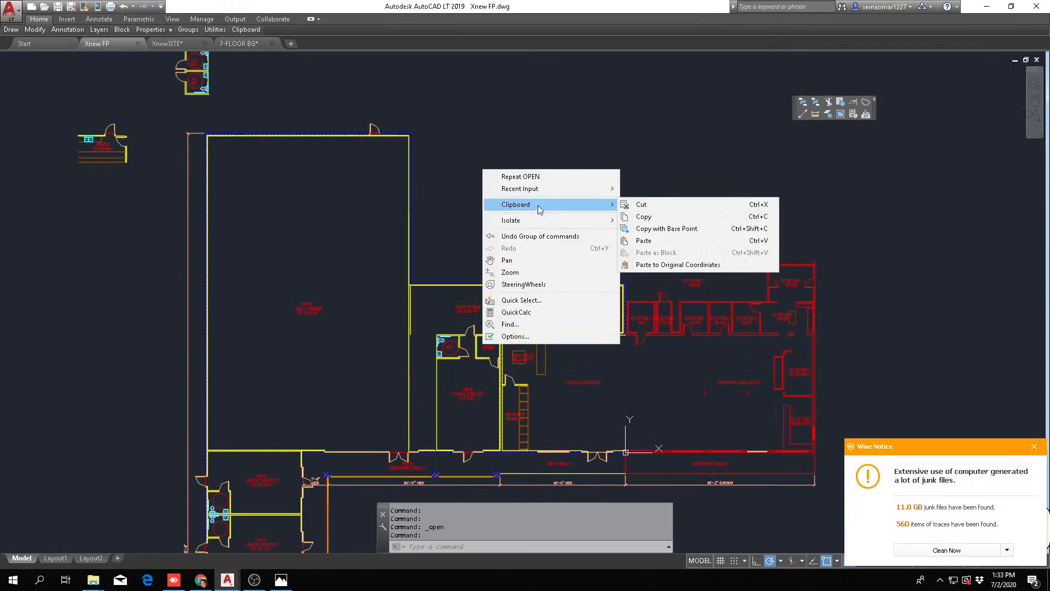
left_click(649, 241)
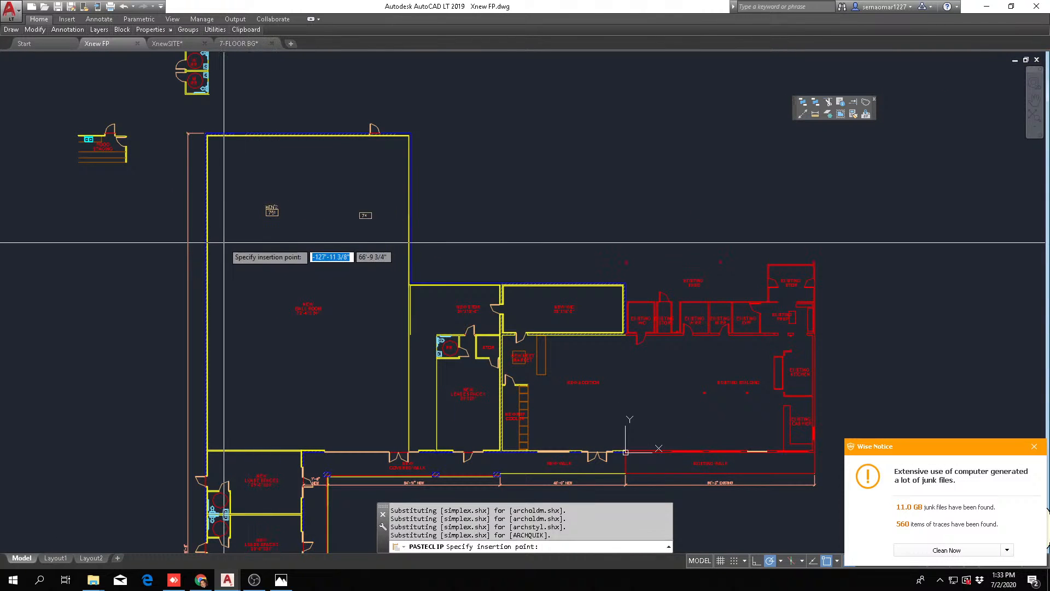
left_click(224, 243)
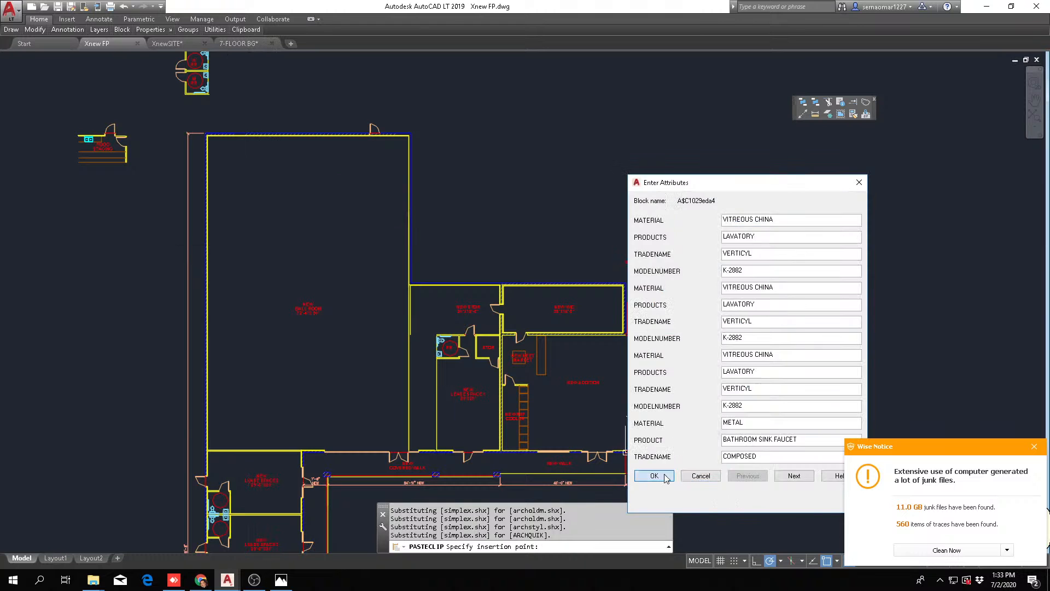
left_click(654, 476)
key("Escape")
Erase the MEN'S 751 and WOMEN'S 749 room tags and one leftover stray object from the pasted restrooms
scroll(346, 208, "up", 5)
type("E")
key("Return")
left_click(64, 221)
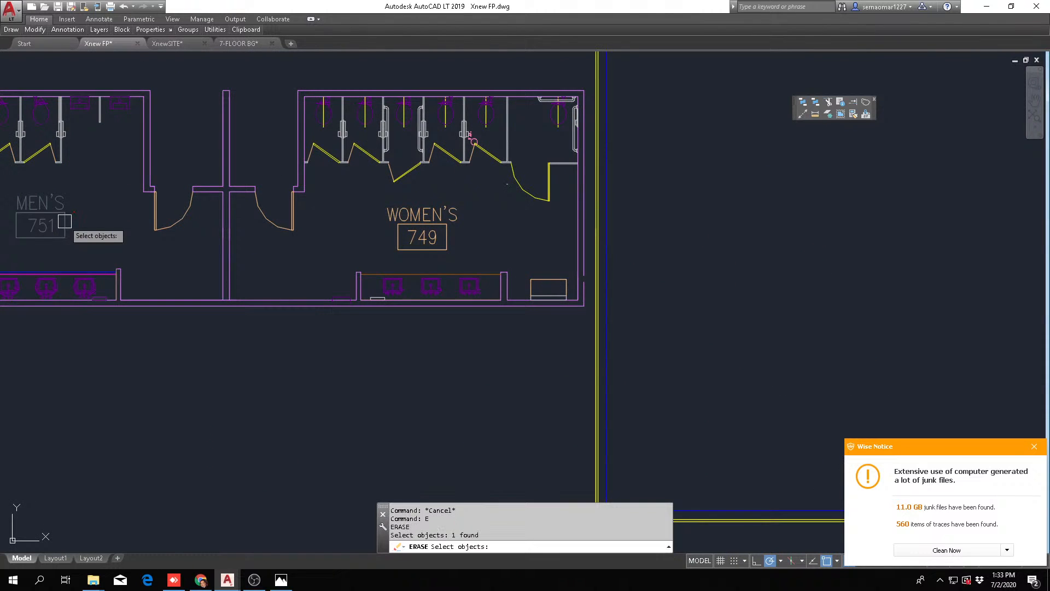
scroll(445, 232, "down", 5)
scroll(496, 229, "up", 10)
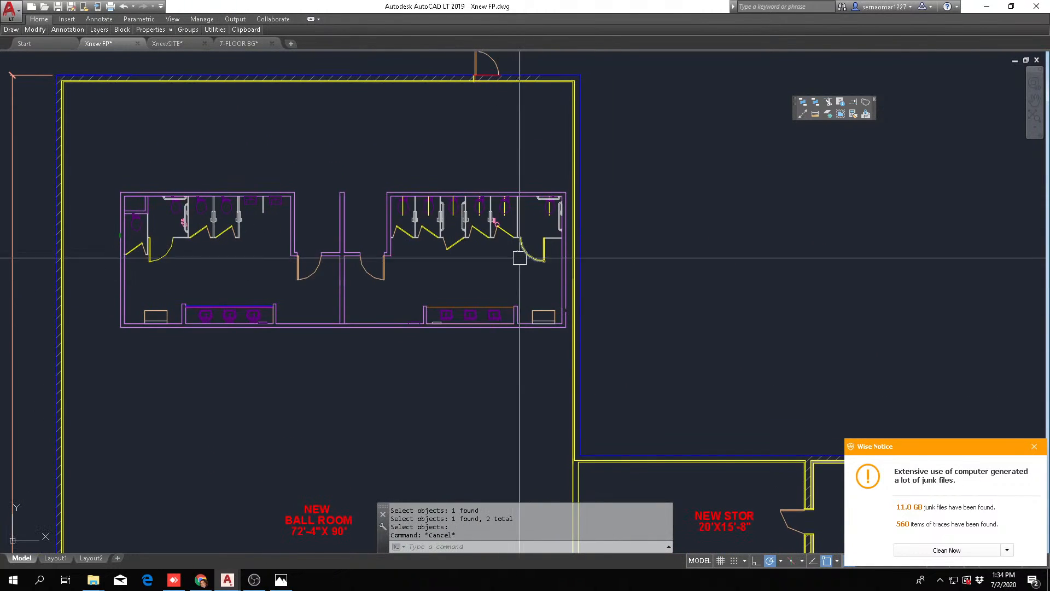
left_click(480, 184)
key("Escape")
key("Escape")
scroll(466, 244, "down", 5)
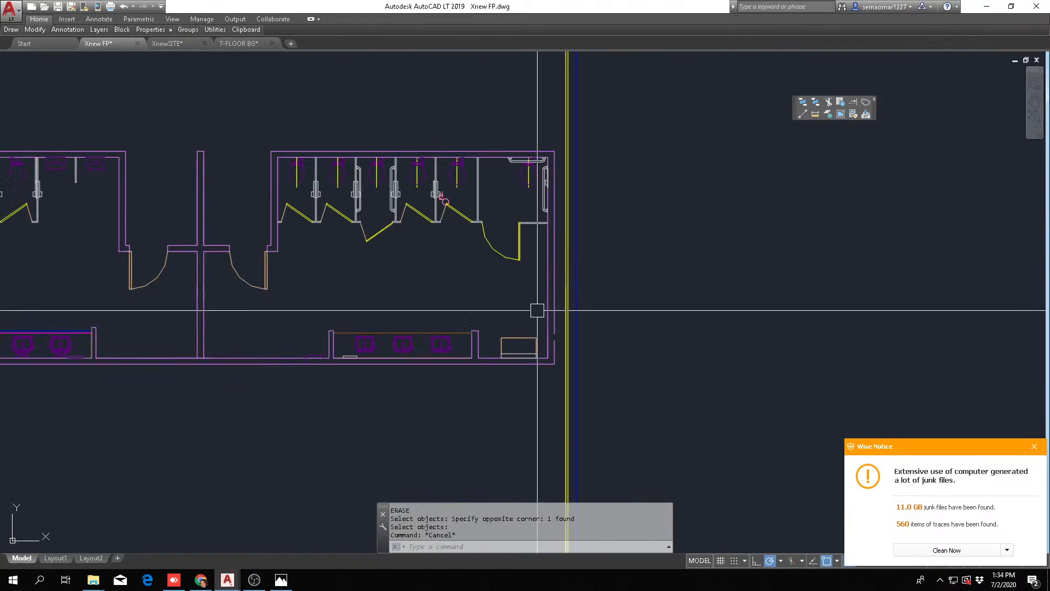
scroll(422, 347, "up", 3)
key("Escape")
scroll(512, 339, "down", 2)
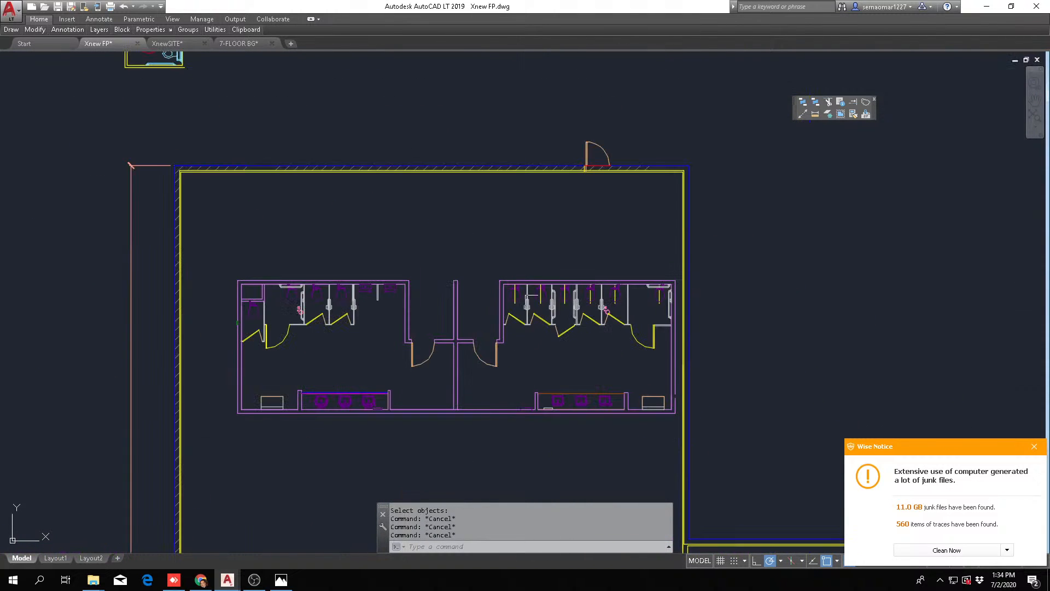
Mirror the entire restroom block about a horizontal line, erasing the source objects
mouse_move(32, 34)
left_click(83, 56)
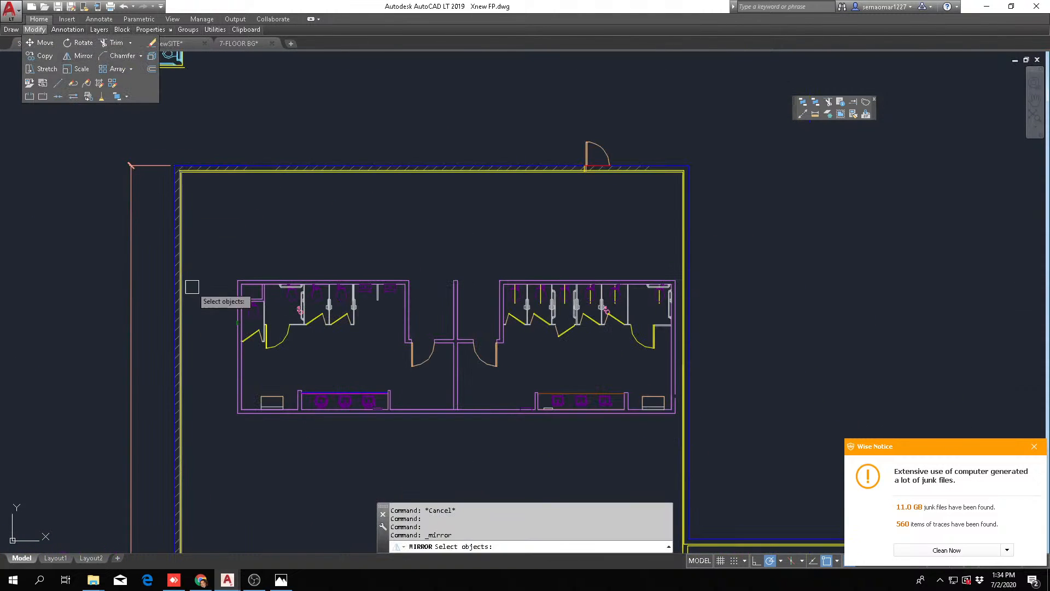
left_click(223, 432)
left_click(734, 243)
scroll(511, 361, "up", 3)
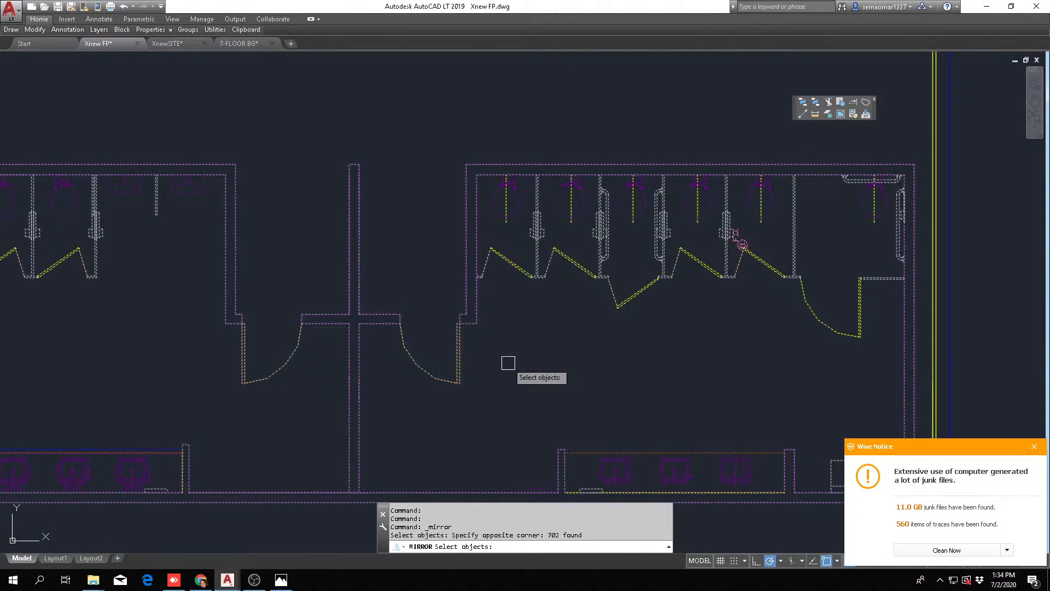
key("Return")
left_click(541, 356)
scroll(602, 358, "down", 3)
left_click(600, 351)
type("Y")
key("Return")
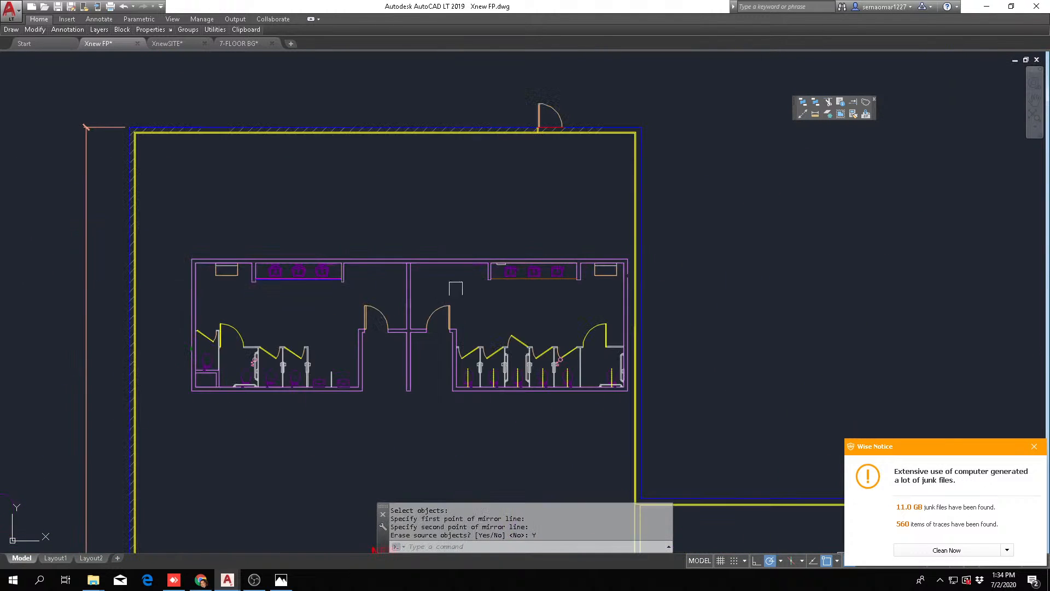
mouse_move(422, 341)
middle_mouse_down()
mouse_move(493, 339)
mouse_move(558, 303)
middle_mouse_up()
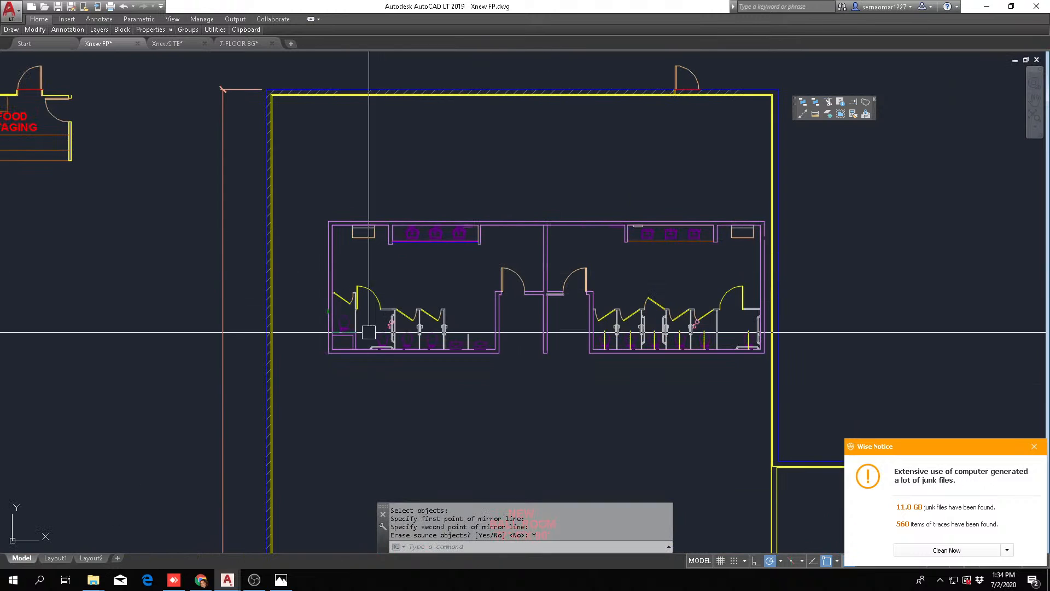
Erase the wall stub projecting between the two restroom entry doors
scroll(564, 323, "up", 2)
key("Escape")
key("Escape")
type("e")
key("Return")
left_click(583, 326)
left_click(513, 407)
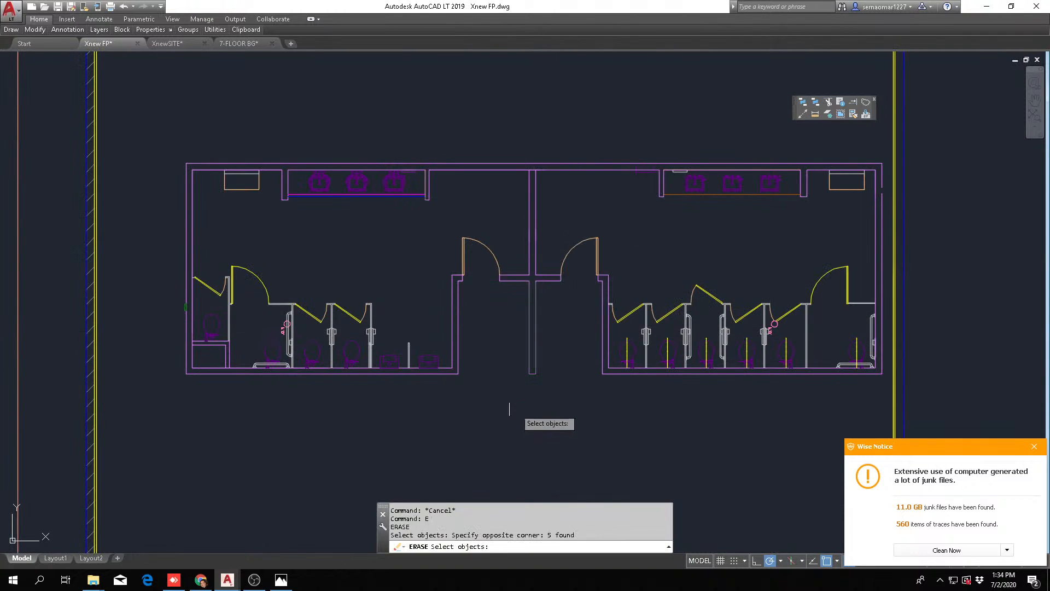
key("Return")
scroll(519, 327, "down", 4)
scroll(508, 330, "up", 4)
type("m")
key("Return")
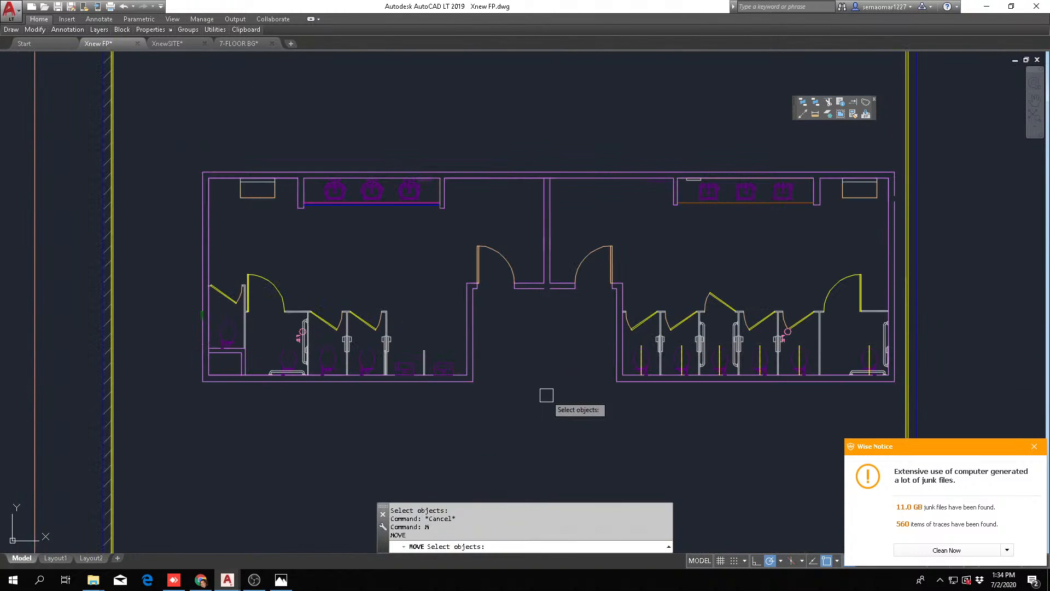
left_click(551, 415)
left_click(936, 175)
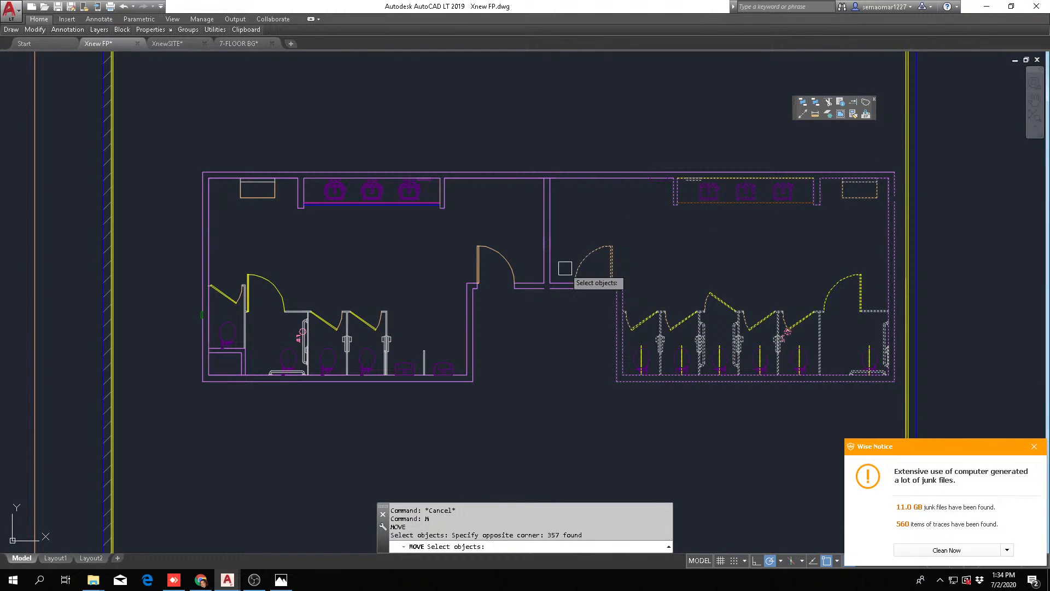
left_click(541, 311)
left_click(772, 158)
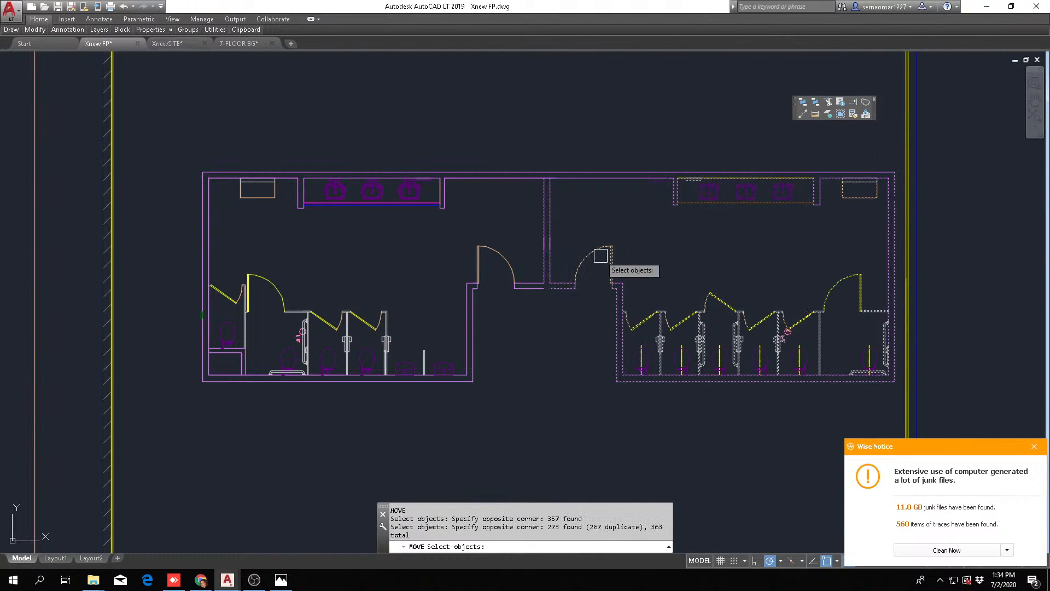
scroll(549, 174, "up", 4)
key("Escape")
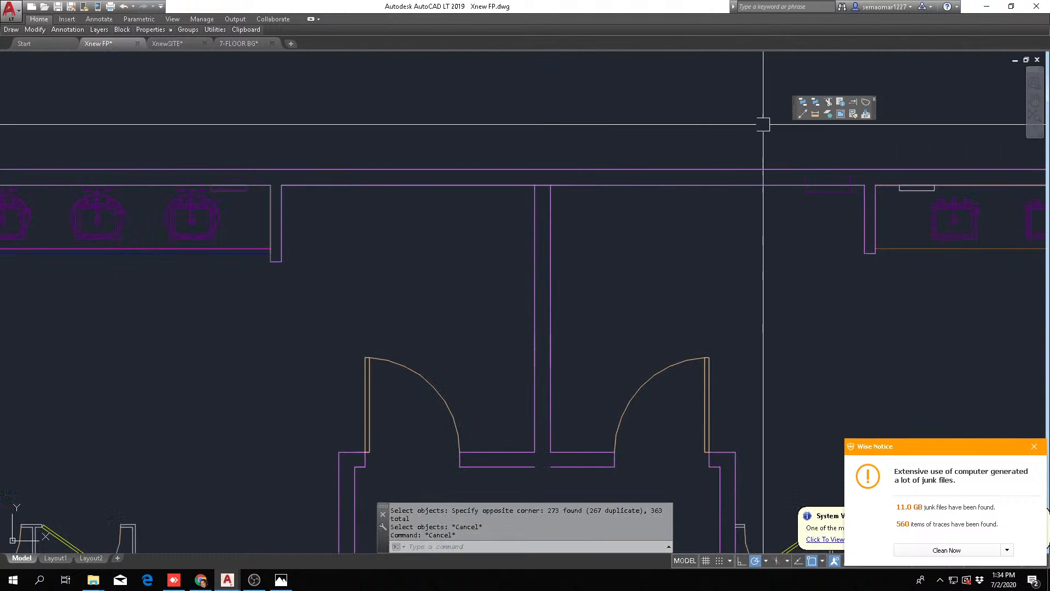
Draw a vertical construction line through the corner where the dividing wall's men's-room face meets the wall behind the sinks
left_click(802, 114)
type("v")
key("Return")
scroll(532, 195, "up", 4)
left_click(540, 171)
key("Escape")
key("Escape")
key("Escape")
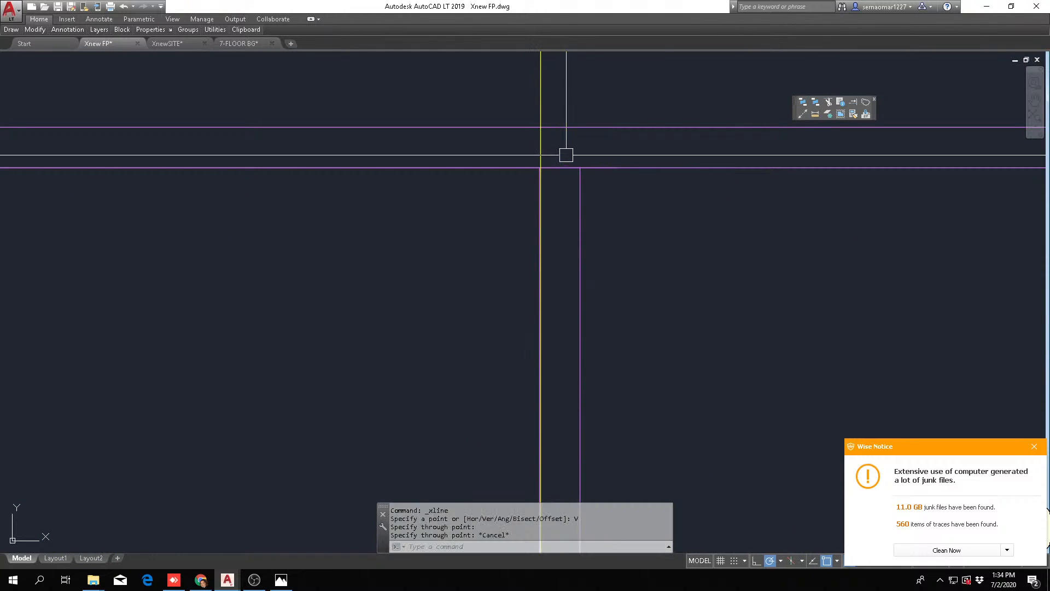
Draw a second vertical construction line within the dividing wall's thickness, just beside the first construction line
key("Return")
type("v")
Trim both lines of the wall behind the sinks between the two vertical construction lines
key("Return")
left_click(563, 196)
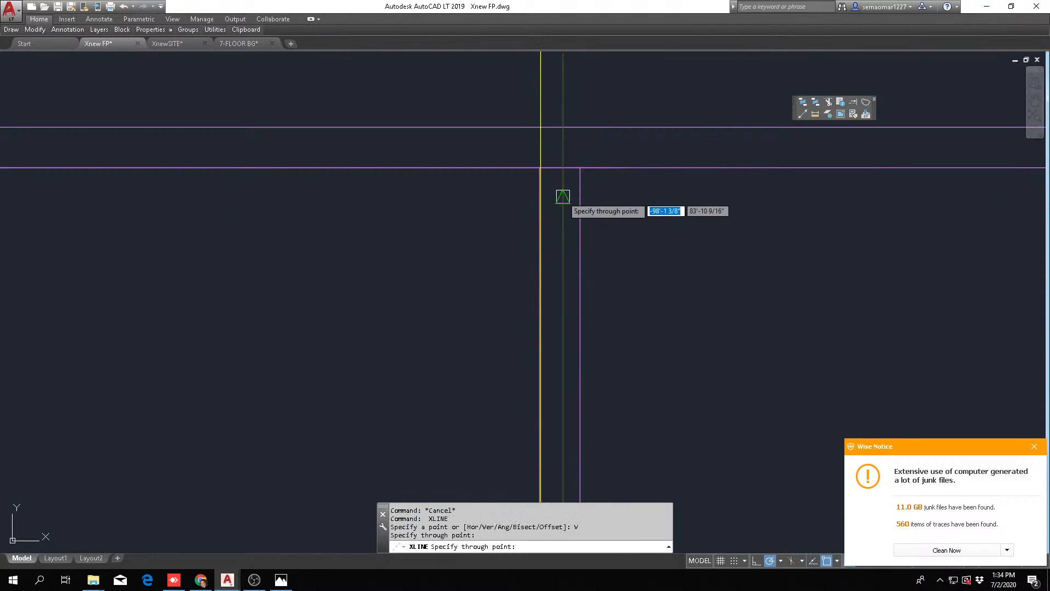
key("Escape")
key("Escape")
type("tr")
key("Return")
left_click(578, 144)
left_click(531, 134)
scroll(530, 133, "up", 2)
Erase the two vertical construction lines at the top of the dividing wall
key("Return")
left_click(602, 89)
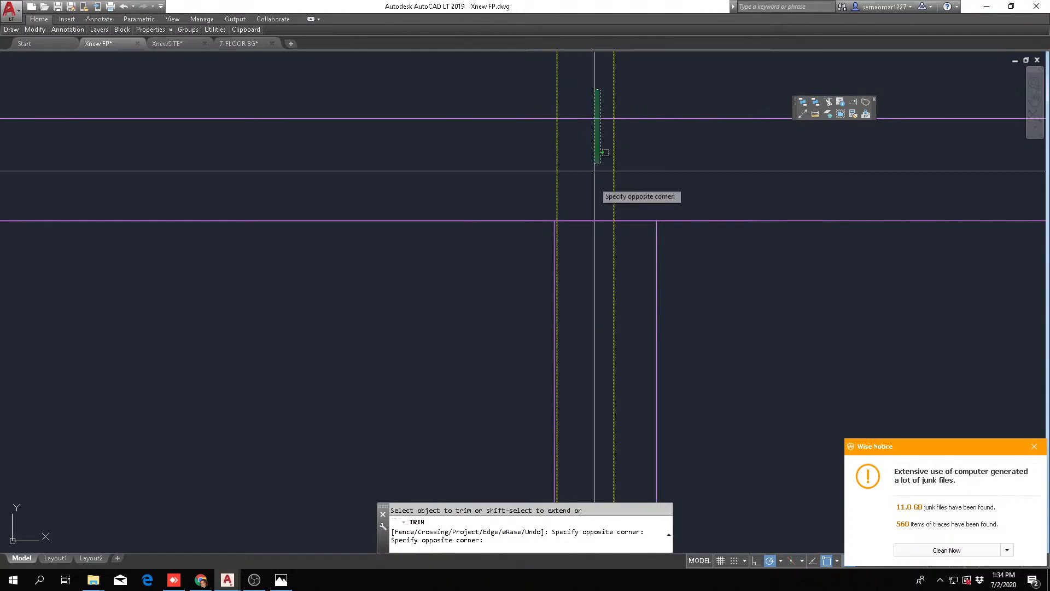
left_click(585, 252)
key("Escape")
scroll(584, 238, "down", 3)
type("e")
key("Return")
left_click(635, 132)
left_click(529, 143)
key("Return")
scroll(658, 220, "down", 5)
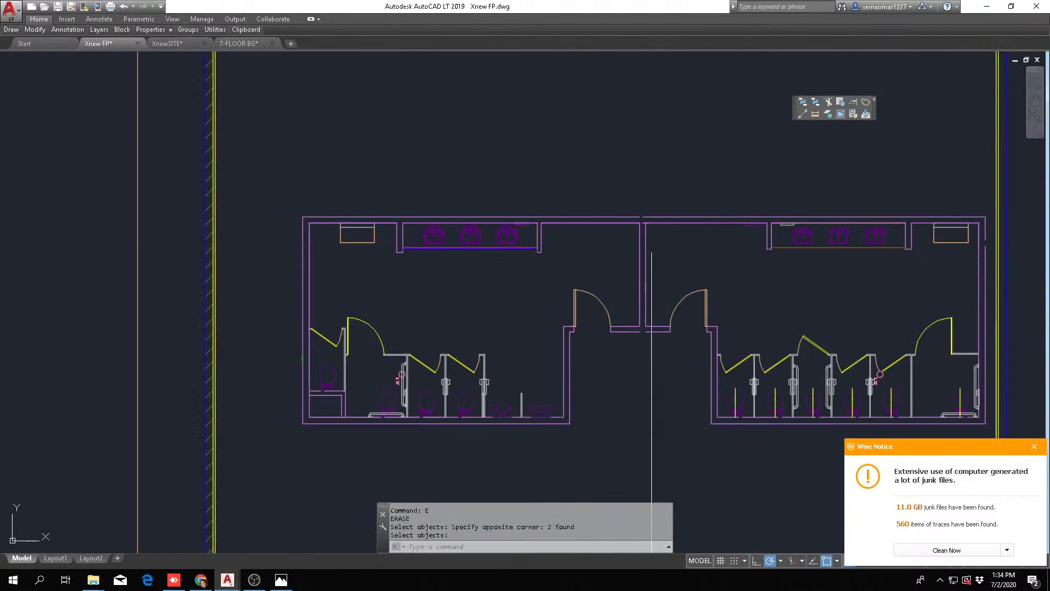
scroll(592, 411, "up", 2)
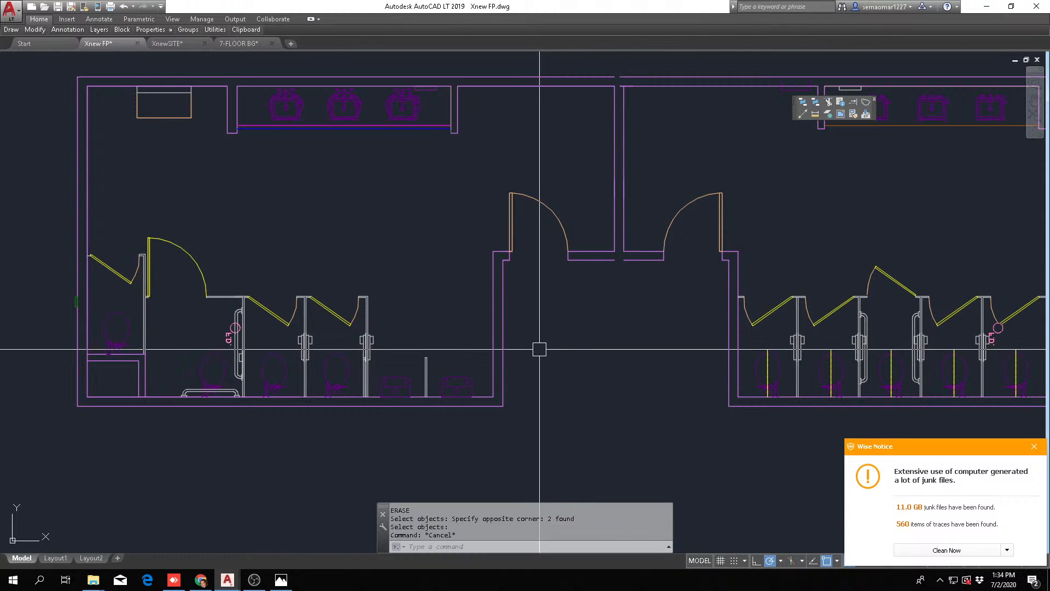
key("Escape")
key("Escape")
key("Escape")
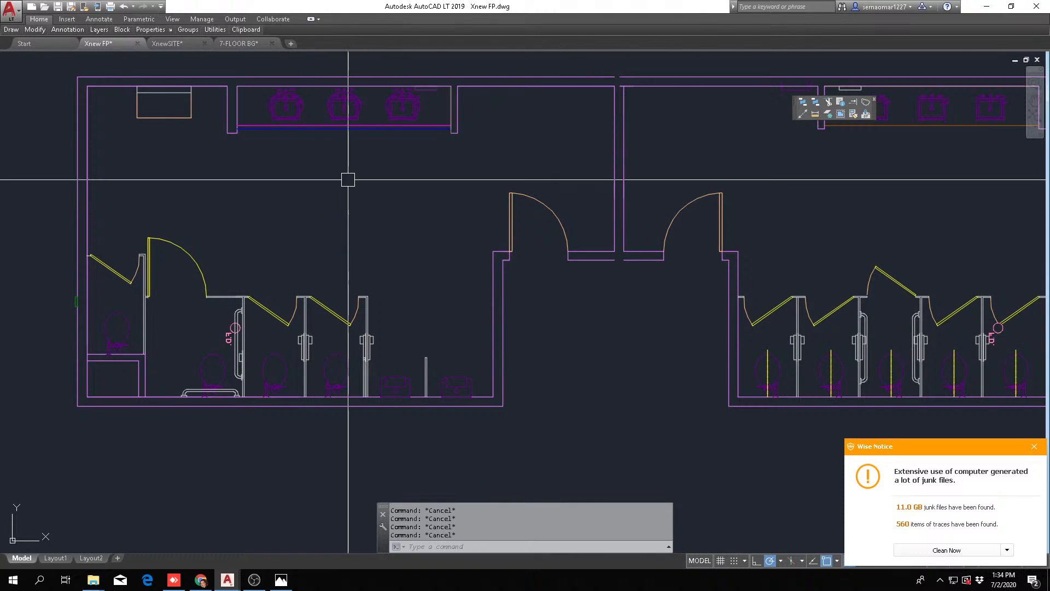
Match the men's-room back wall lines near the dividing wall to the properties of the yellow ball room wall
left_click(866, 114)
scroll(307, 339, "down", 6)
scroll(512, 363, "up", 6)
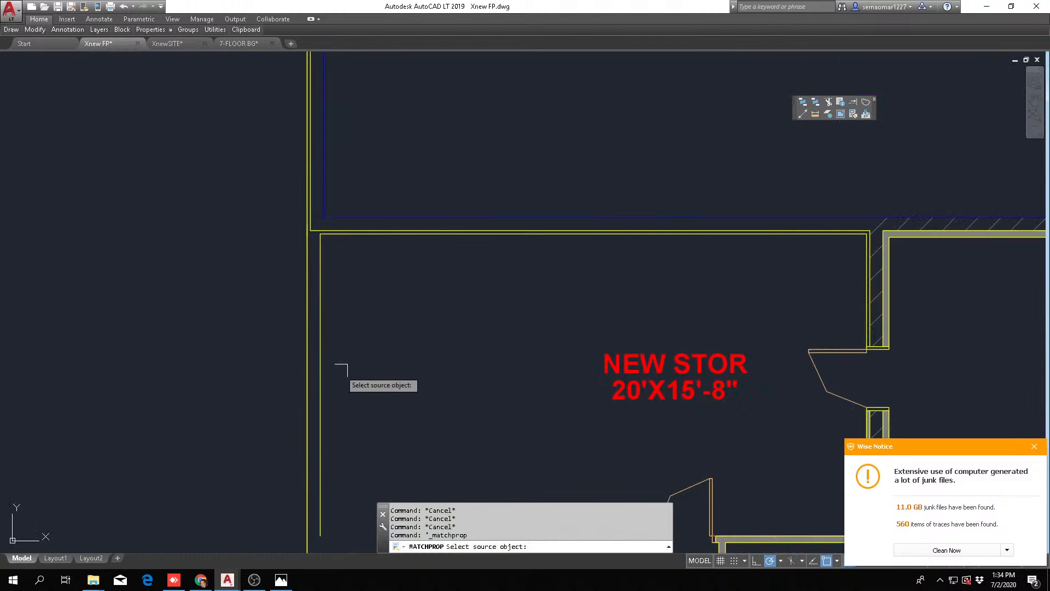
left_click(312, 363)
scroll(312, 363, "down", 2)
middle_click_drag(322, 277, 534, 316)
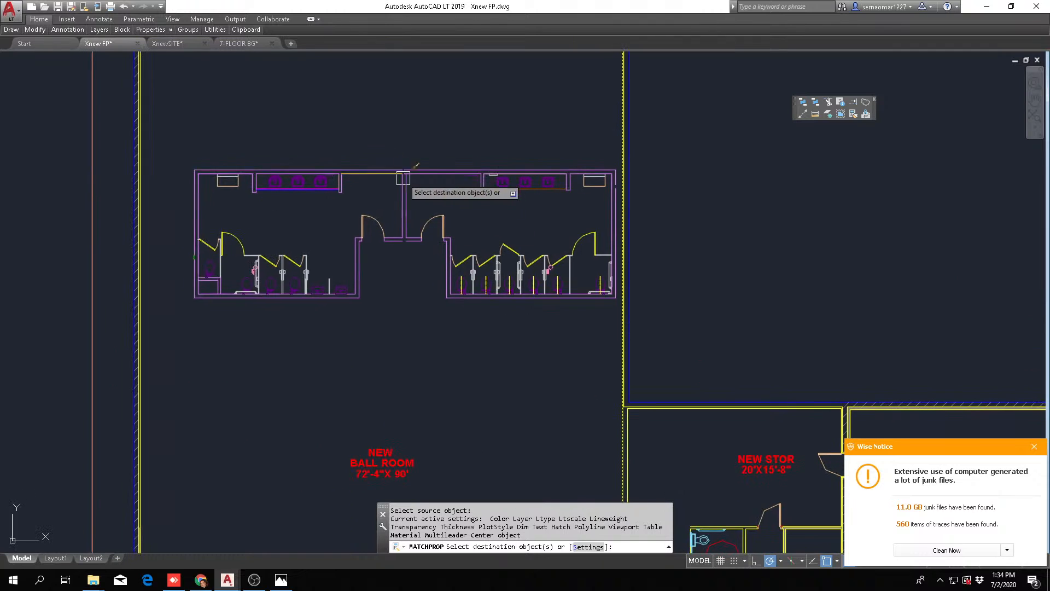
scroll(405, 178, "up", 6)
left_click(335, 107)
left_click(162, 222)
Apply the matched yellow wall properties to the men's-room wall stub at the sink counter end nearer the dividing wall
scroll(140, 255, "up", 2)
middle_click_drag(140, 255, 297, 323)
scroll(298, 295, "up", 4)
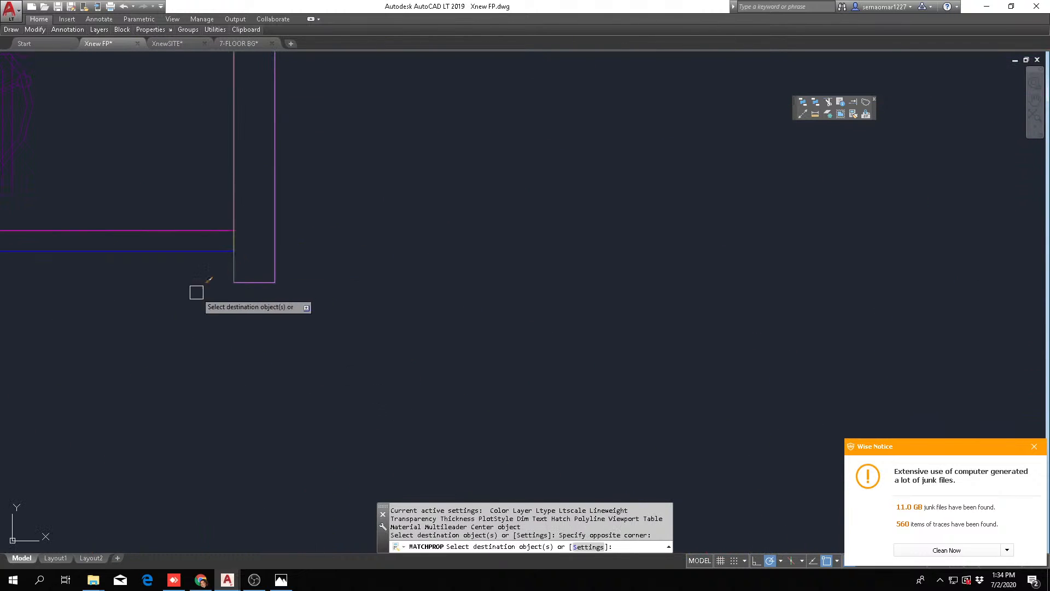
left_click(186, 310)
left_click(314, 257)
left_click(329, 261)
left_click(202, 310)
scroll(313, 333, "down", 4)
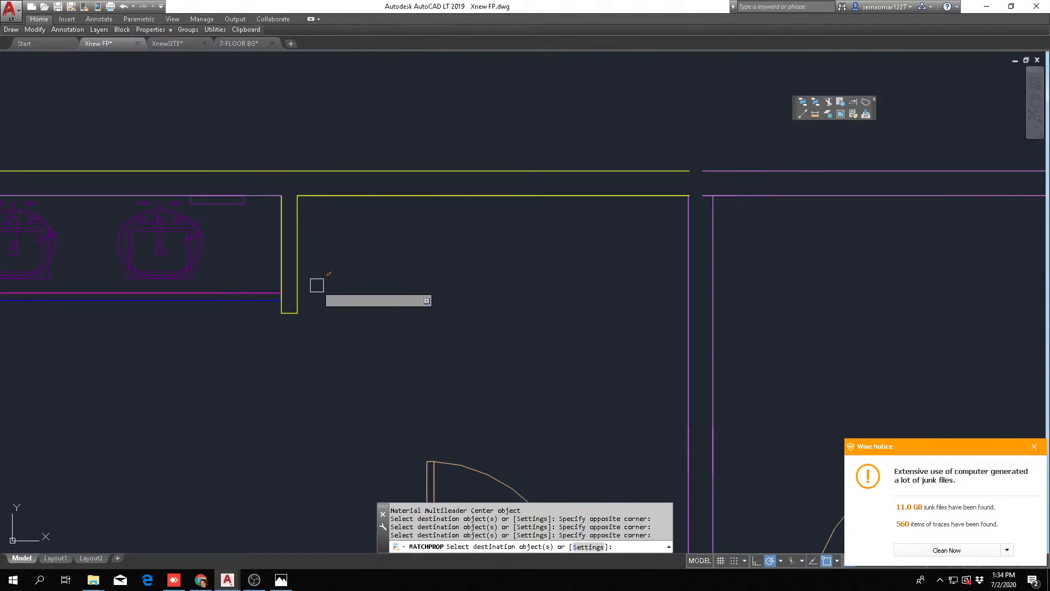
Apply the yellow wall properties to the wall face behind the men's sinks and the stub at the counter's far end
scroll(307, 274, "down", 4)
scroll(103, 244, "up", 6)
middle_click_drag(44, 235, 600, 247)
left_click(553, 259)
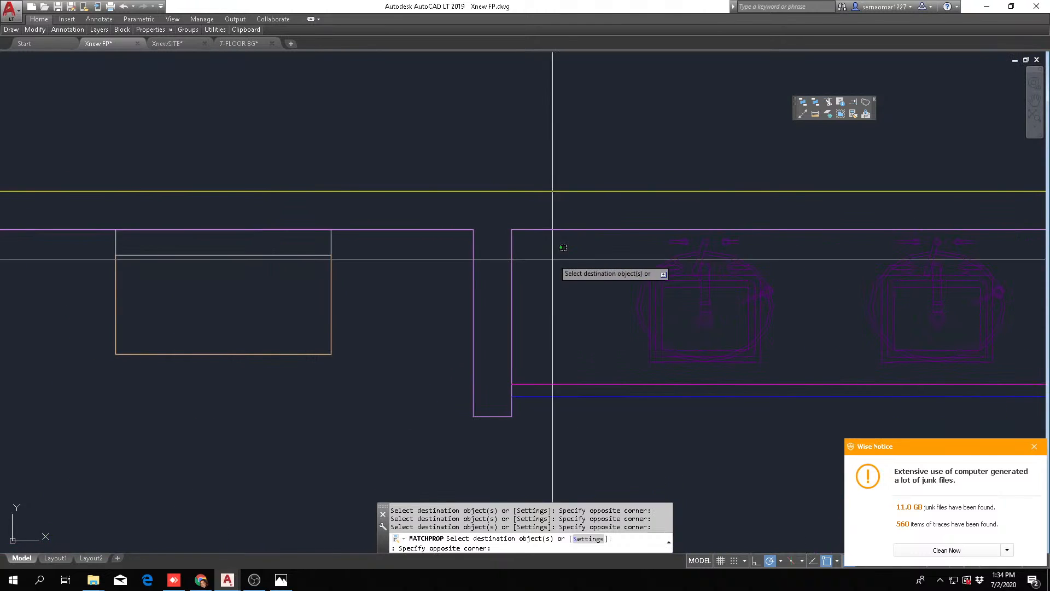
left_click(453, 212)
left_click(439, 448)
left_click(522, 393)
scroll(554, 332, "down", 7)
Apply the yellow wall properties to the men's room's outer side wall and the wall behind its toilets
scroll(395, 363, "up", 4)
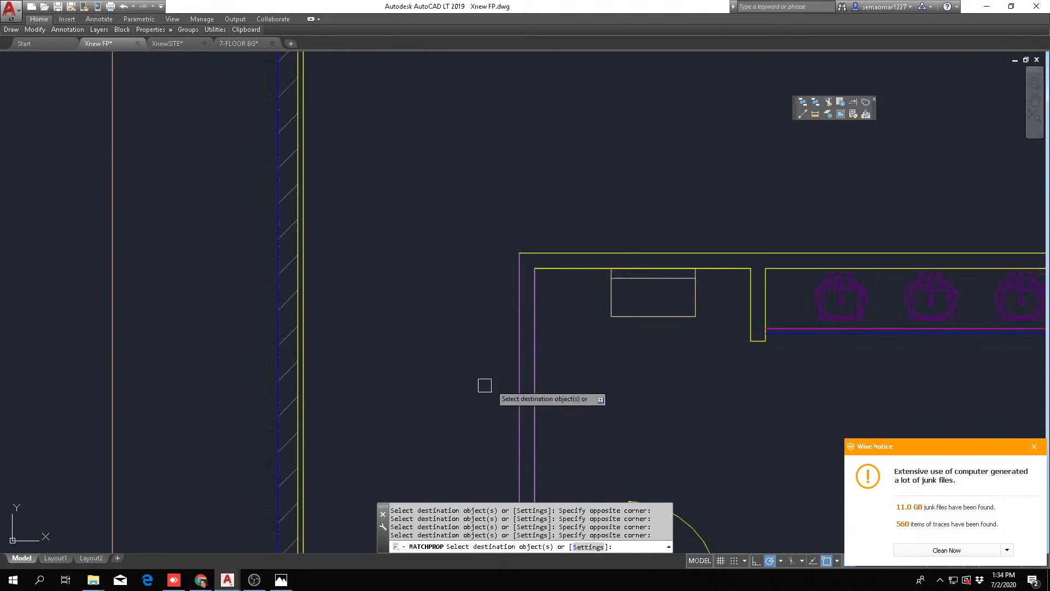
left_click(563, 352)
left_click(411, 399)
scroll(595, 370, "down", 4)
scroll(409, 249, "up", 6)
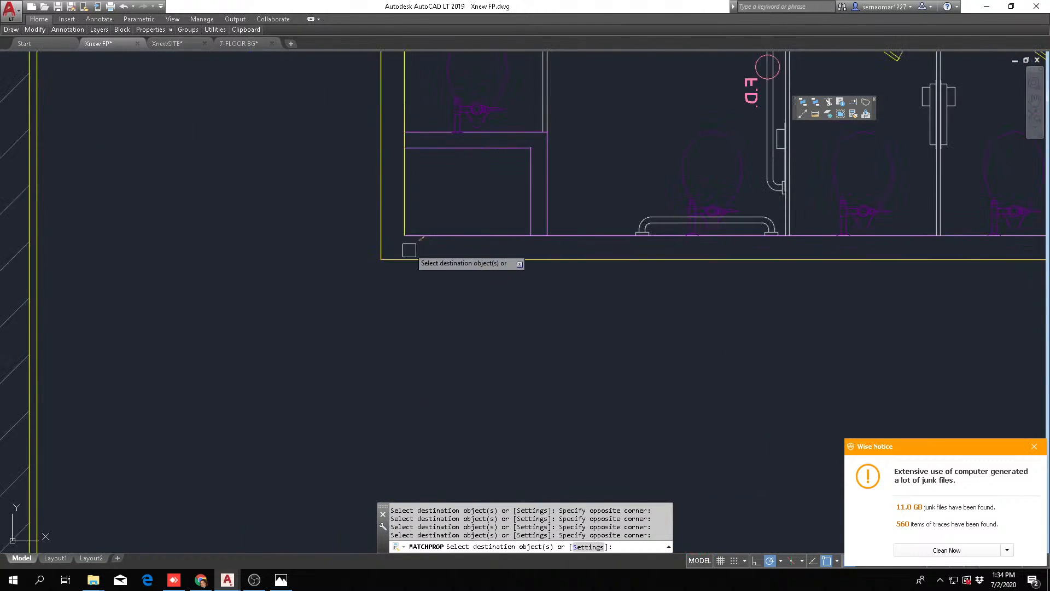
left_click(442, 204)
left_click(335, 315)
Apply the yellow wall properties to the small chase walls in the men's-room corner
scroll(485, 296, "down", 4)
scroll(516, 250, "up", 6)
left_click(515, 250)
left_click(449, 288)
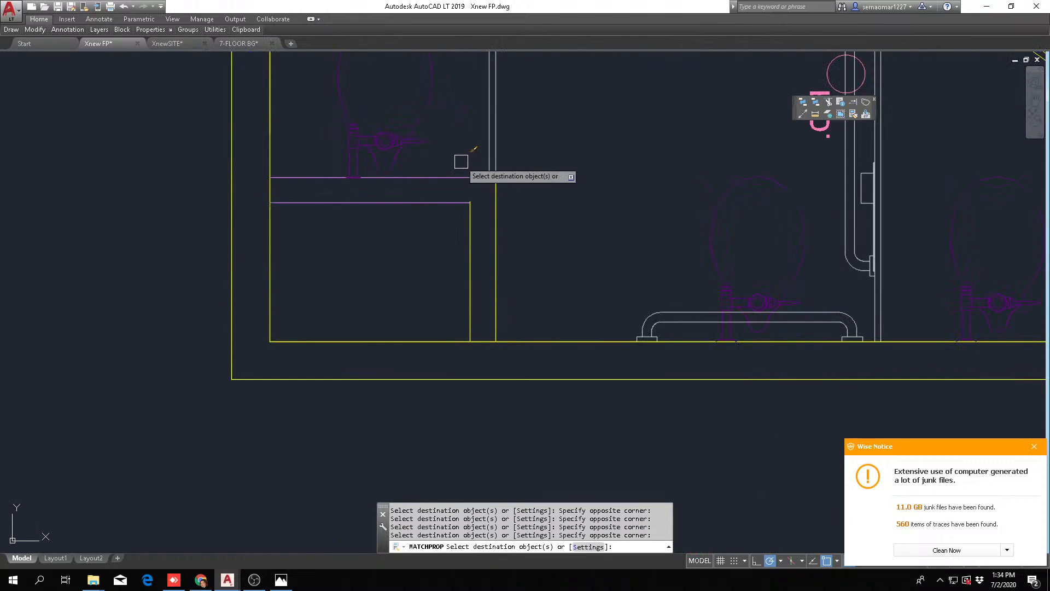
scroll(480, 324, "down", 4)
scroll(520, 329, "up", 3)
Apply the yellow wall properties to the wall beside the urinals and its return at the men's entry door
scroll(612, 257, "up", 3)
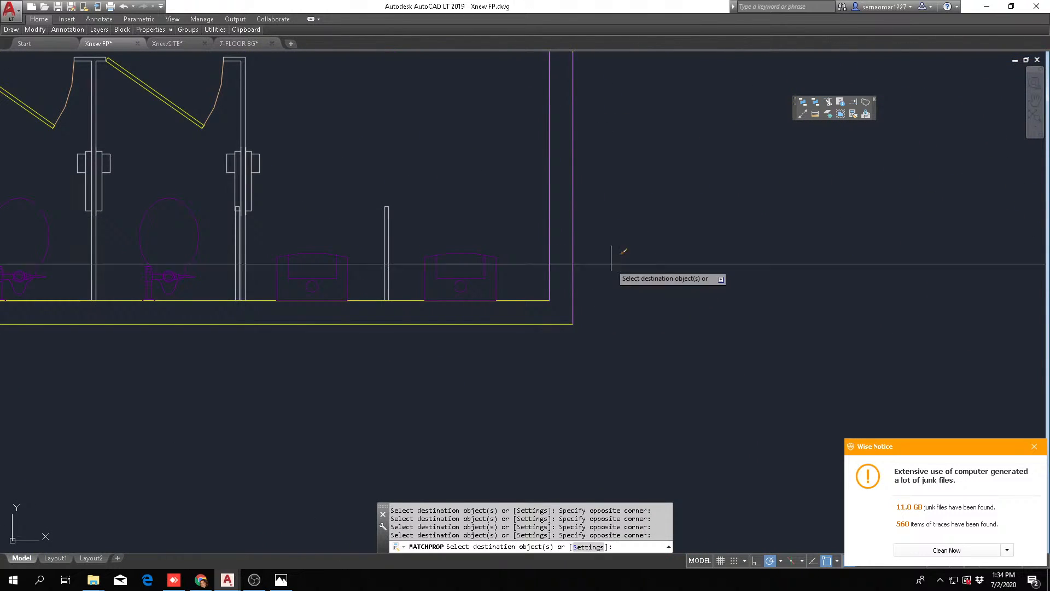
scroll(574, 328, "down", 4)
scroll(461, 213, "up", 6)
left_click(458, 195)
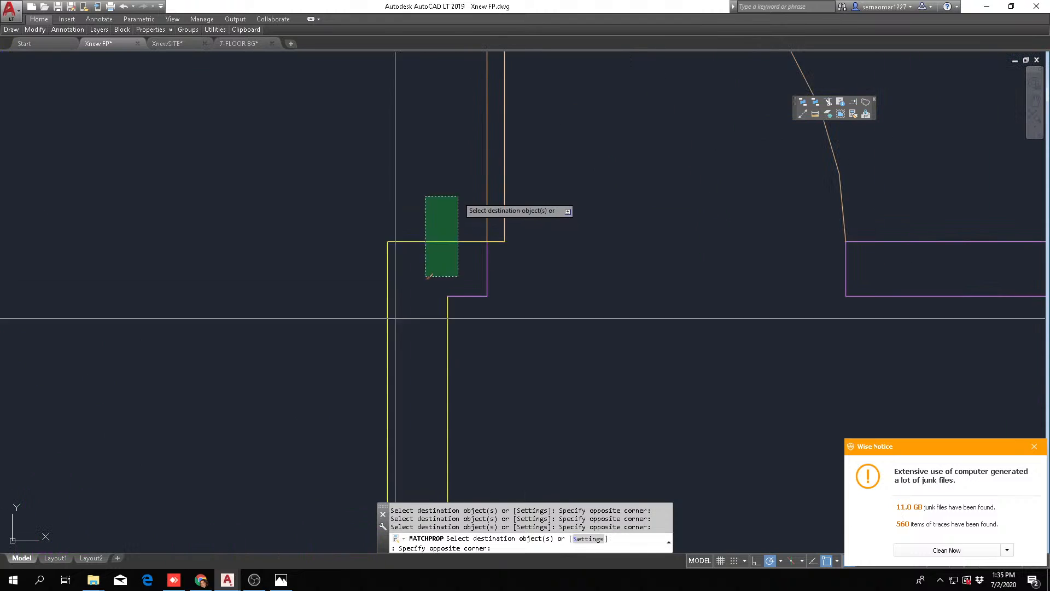
left_click(395, 319)
scroll(503, 321, "down", 4)
left_click(420, 349)
left_click(554, 259)
middle_click_drag(588, 349, 342, 380)
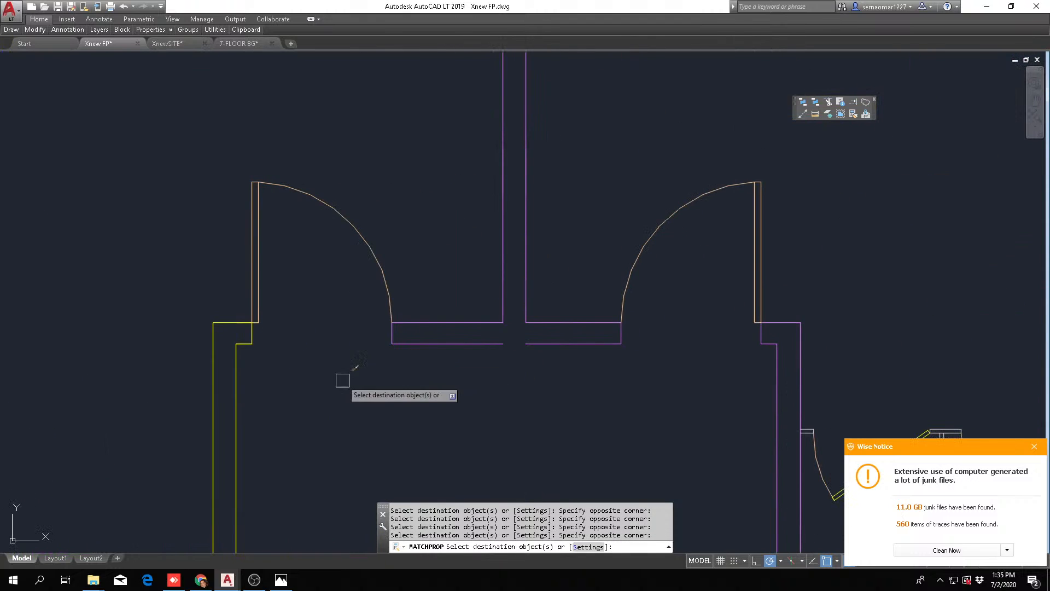
Apply the yellow wall properties to the short walls between the two entry doors and the dividing wall's lower end
left_click(259, 500)
left_click(568, 293)
left_click(569, 213)
left_click(478, 278)
left_click(560, 295)
left_click(536, 358)
scroll(529, 328, "down", 2)
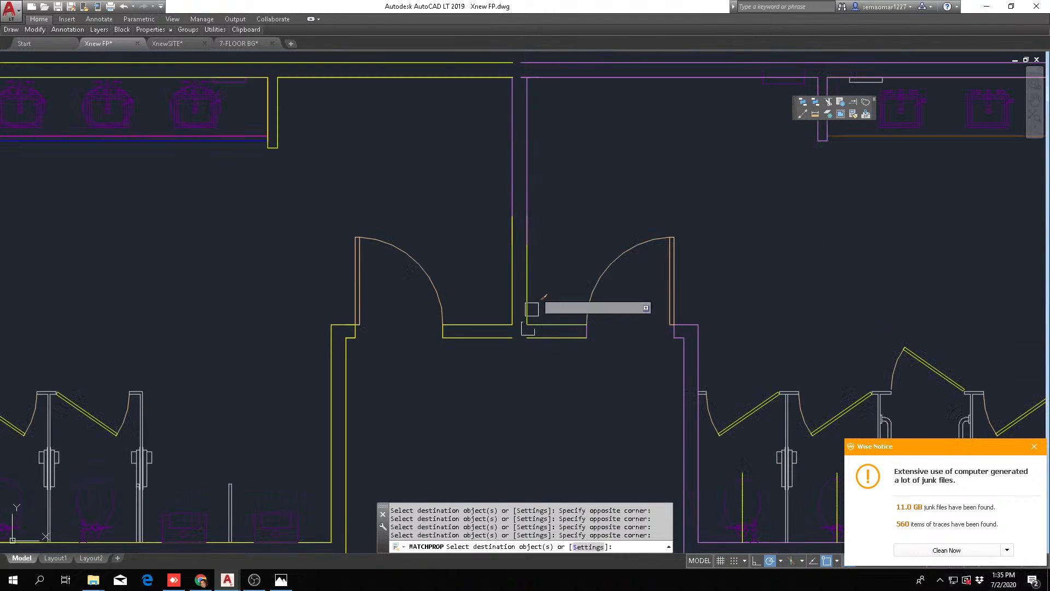
Apply the yellow wall properties to the rest of the dividing wall and the adjoining women's-room back wall lines
left_click(556, 188)
left_click(499, 217)
middle_click_drag(570, 175, 519, 365)
left_click(537, 209)
left_click(481, 299)
scroll(541, 297, "down", 5)
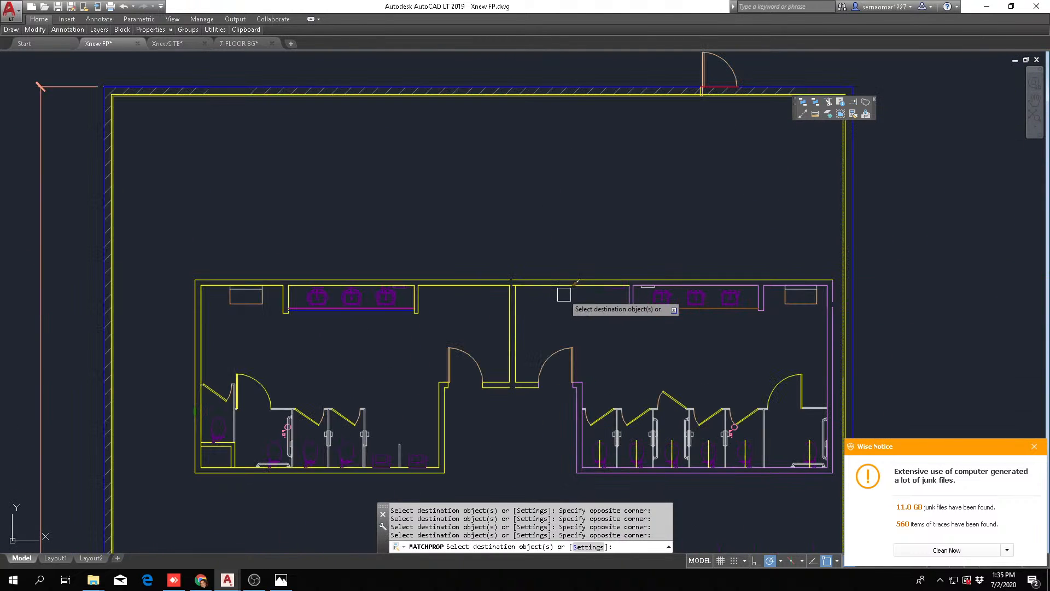
key("Escape")
scroll(506, 330, "down", 10)
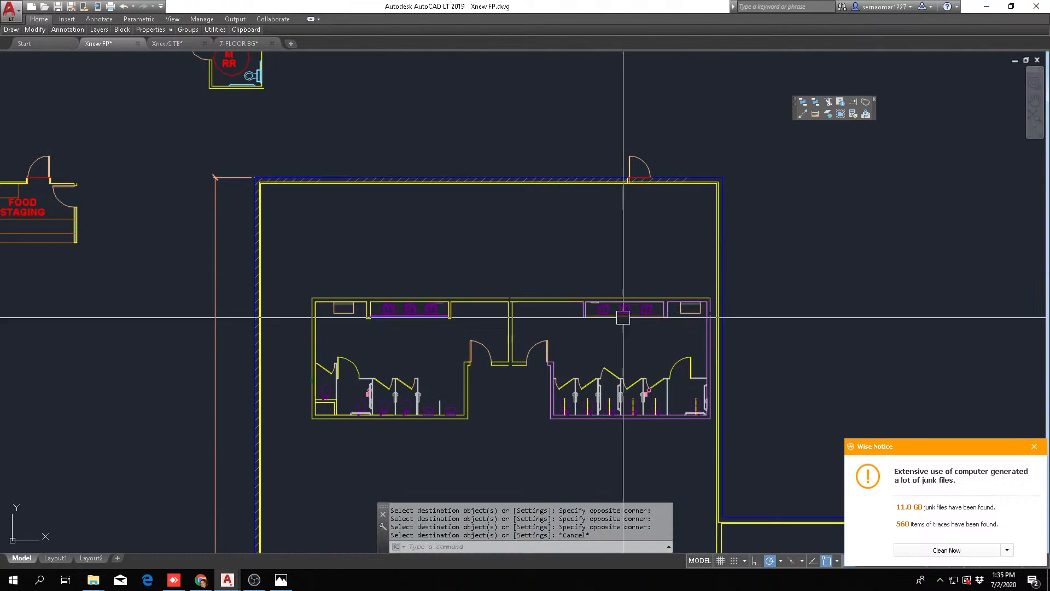
Match the men's-room sink counter edge to the properties of the orange counter in the new addition
scroll(693, 367, "up", 6)
key("space")
left_click(785, 302)
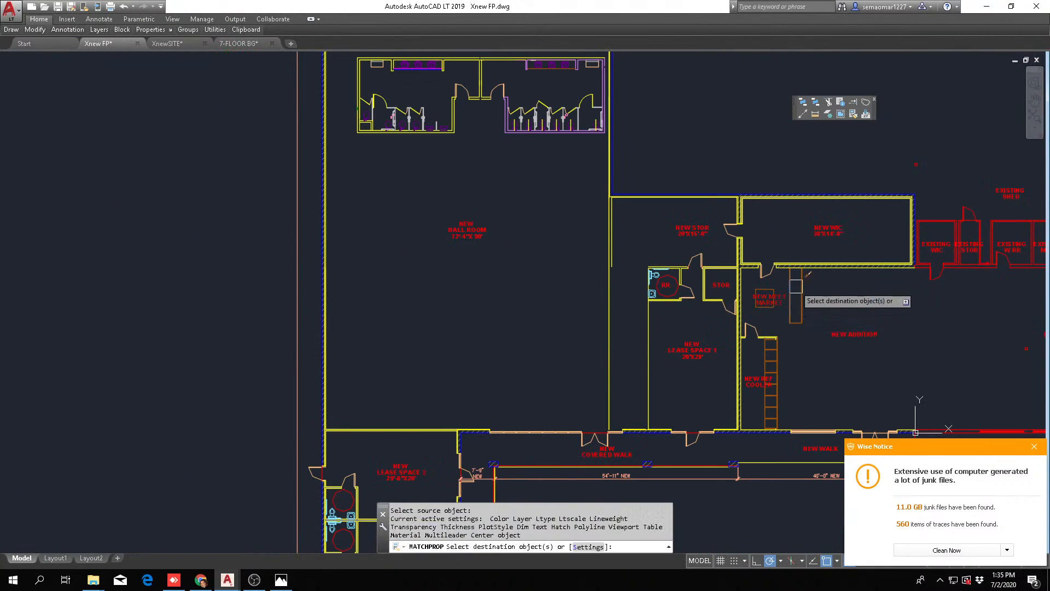
key("Escape")
key("space")
left_click(803, 285)
scroll(432, 129, "up", 8)
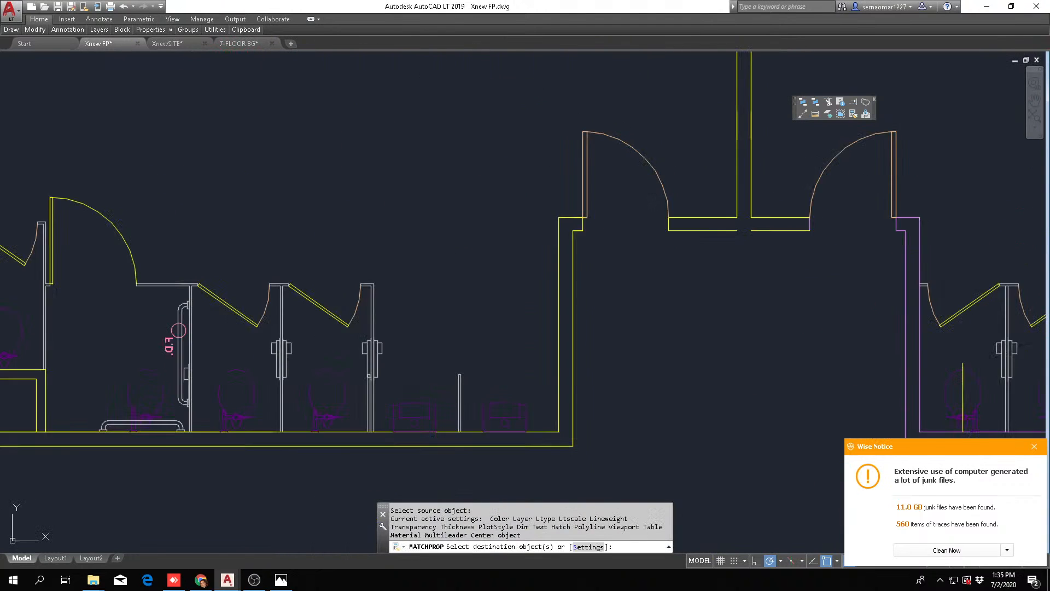
left_click(438, 244)
key("Escape")
scroll(440, 249, "down", 5)
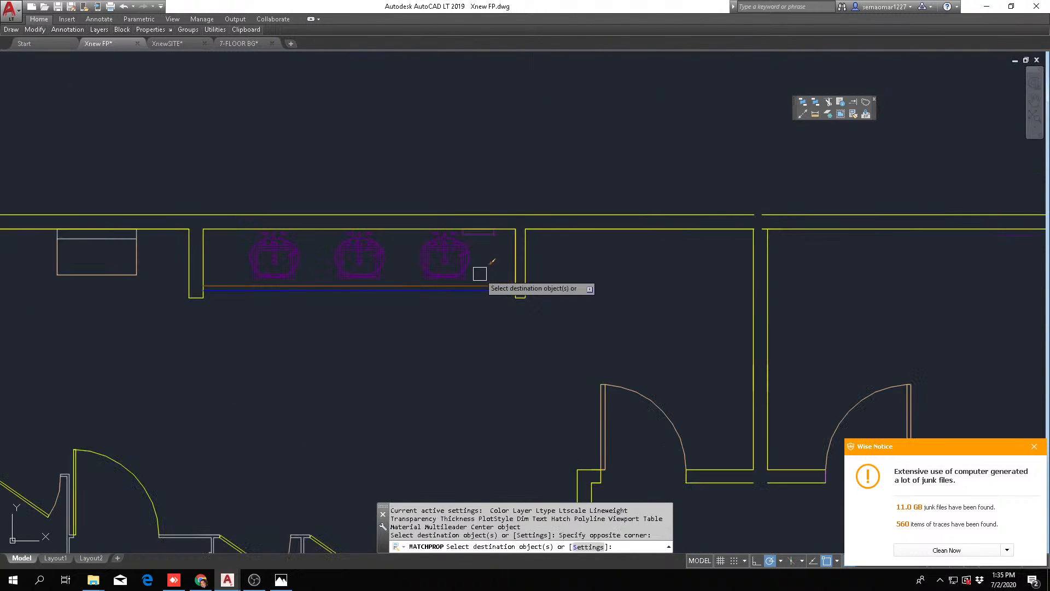
key("Escape")
key("Escape")
scroll(462, 254, "up", 10)
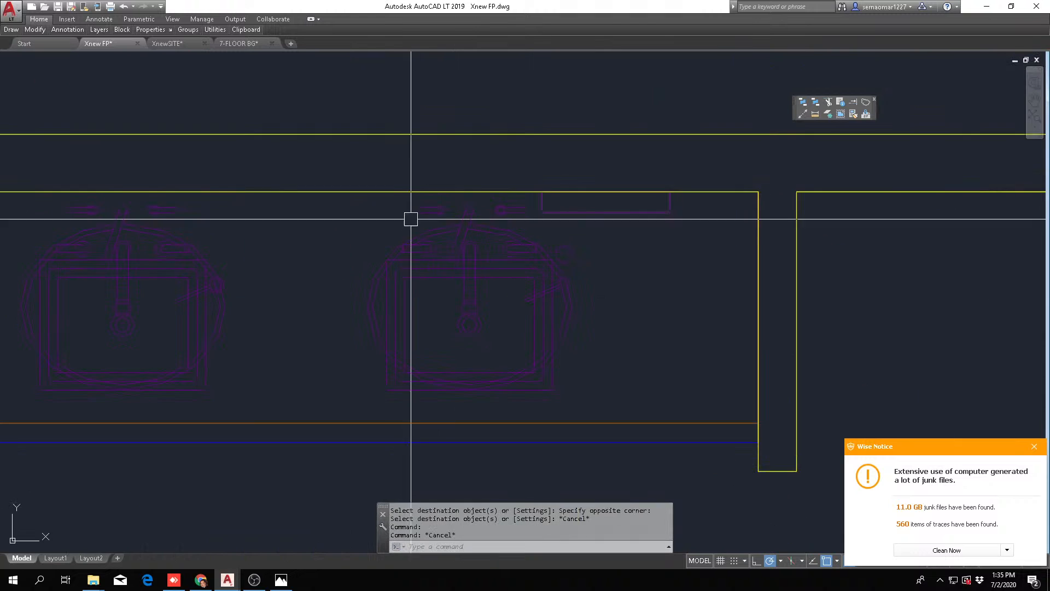
scroll(478, 258, "down", 4)
scroll(548, 249, "up", 2)
key("Escape")
type("e")
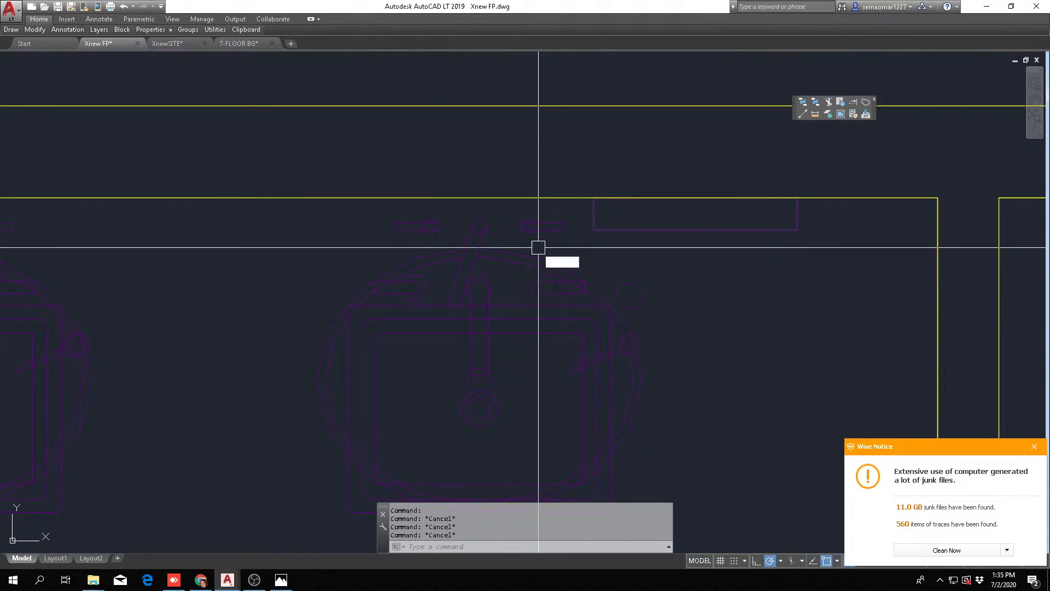
key("space")
left_click(526, 253)
left_click(501, 265)
key("Escape")
key("Escape")
left_click(522, 333)
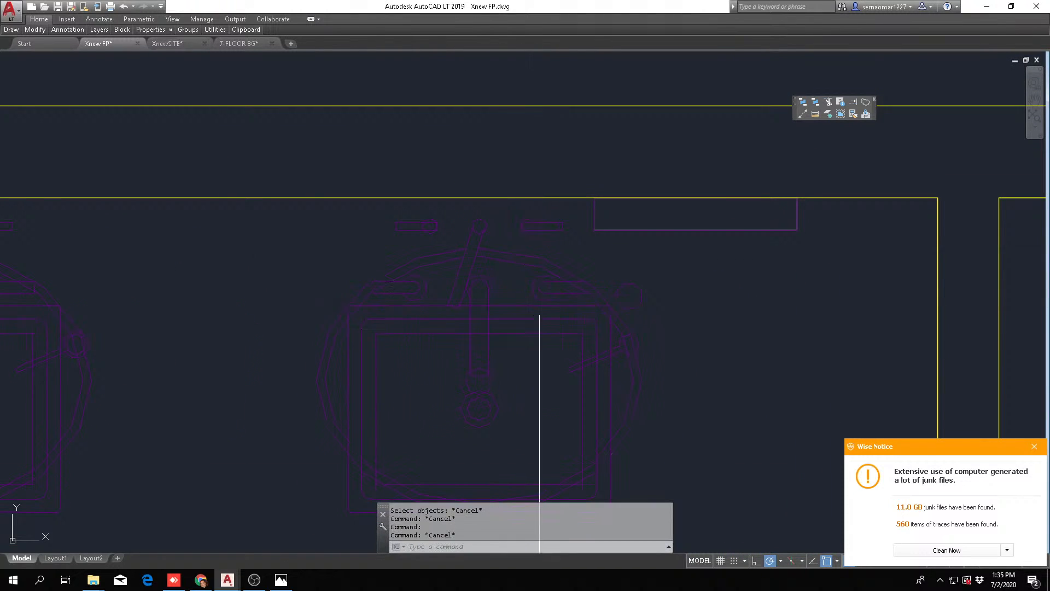
scroll(541, 306, "down", 5)
scroll(443, 315, "up", 6)
Erase the overlapping round outline and extra faucet parts from the men's-room sink farthest from the dividing wall
type("e")
key("space")
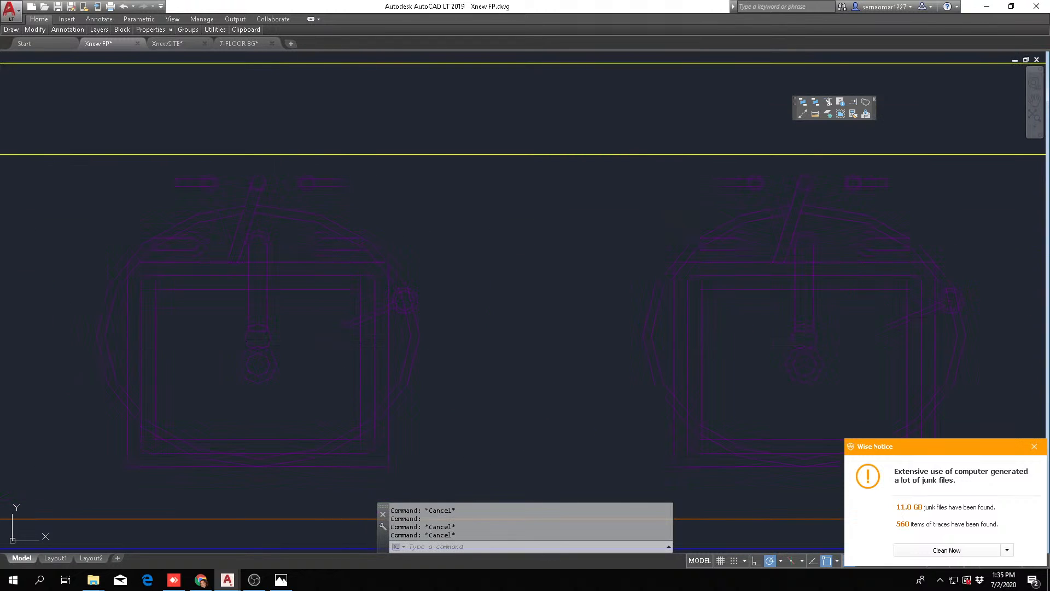
left_click(446, 335)
left_click(398, 352)
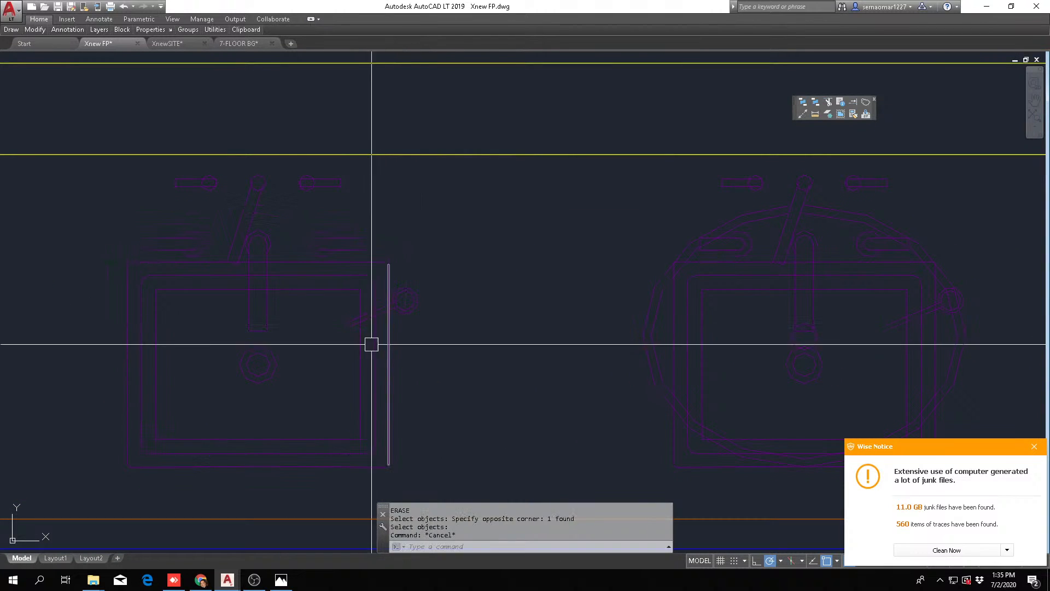
left_click(372, 176)
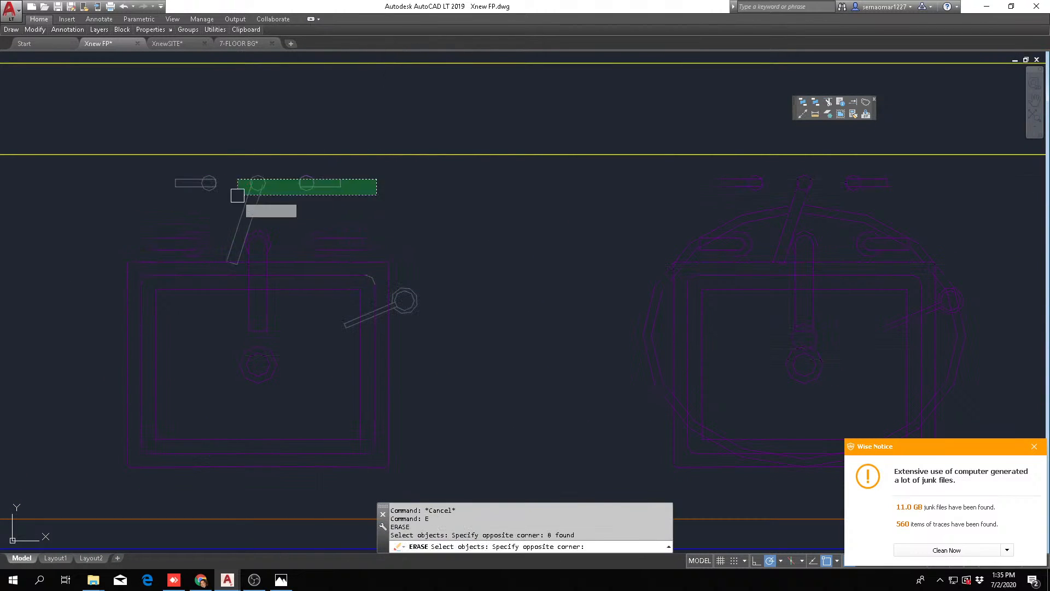
left_click(235, 193)
key("Escape")
Erase the overlapping round outline and the side lever's knob from the middle men's-room sink
mouse_move(419, 272)
middle_mouse_down()
mouse_move(432, 330)
mouse_move(533, 375)
middle_mouse_up()
key("Escape")
type("e")
key("space")
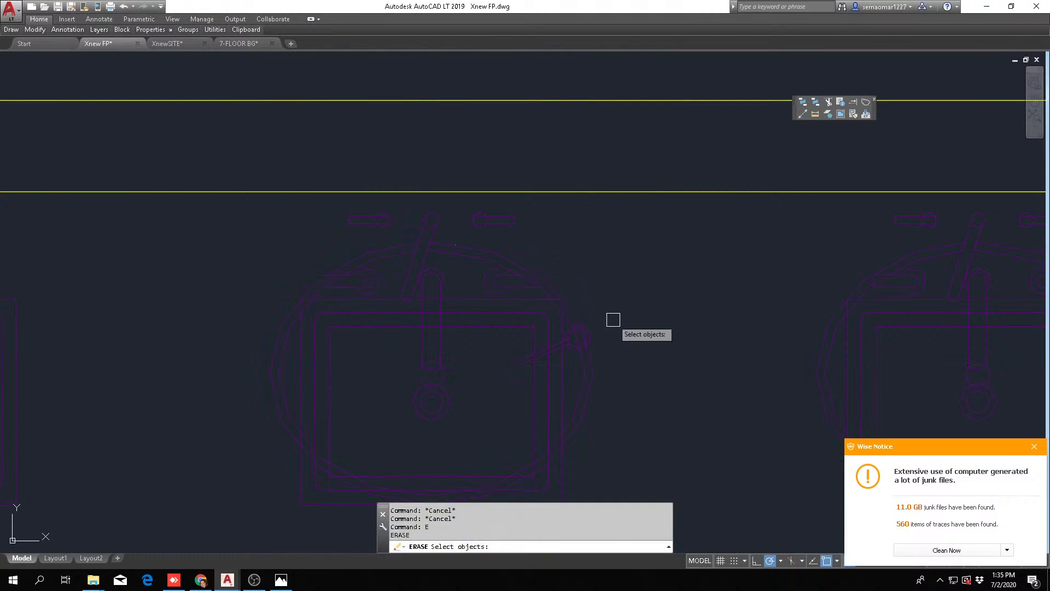
left_click(617, 311)
left_click(567, 341)
key("space")
key("Escape")
Erase the extra lever and handles above the middle men's-room sink and the remaining side lever lines
type("e")
key("space")
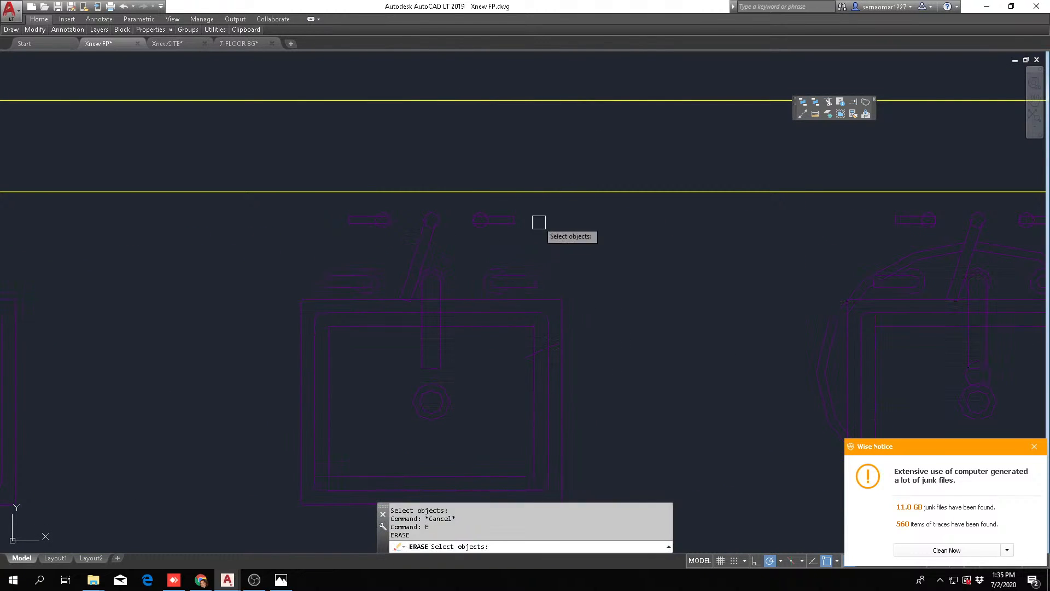
left_click(534, 215)
left_click(342, 227)
key("space")
key("Escape")
left_click(498, 394)
left_click(574, 338)
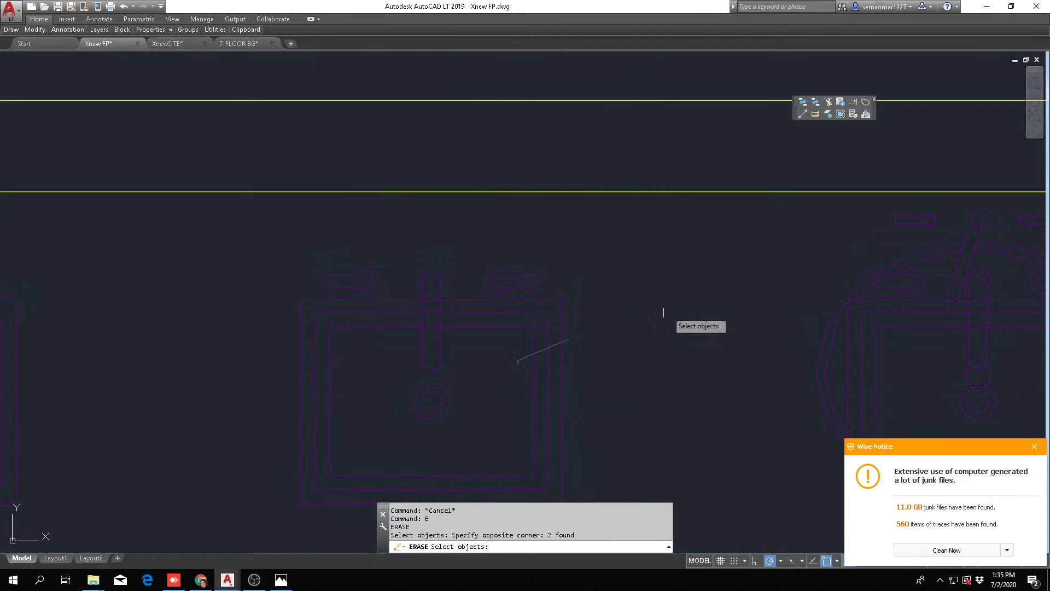
key("space")
Erase the side lever and the overlapping round outline from the men's-room sink nearest the dividing wall
scroll(663, 312, "down", 4)
middle_click_drag(817, 318, 450, 314)
scroll(451, 316, "up", 6)
key("Escape")
type("e")
left_click(422, 384)
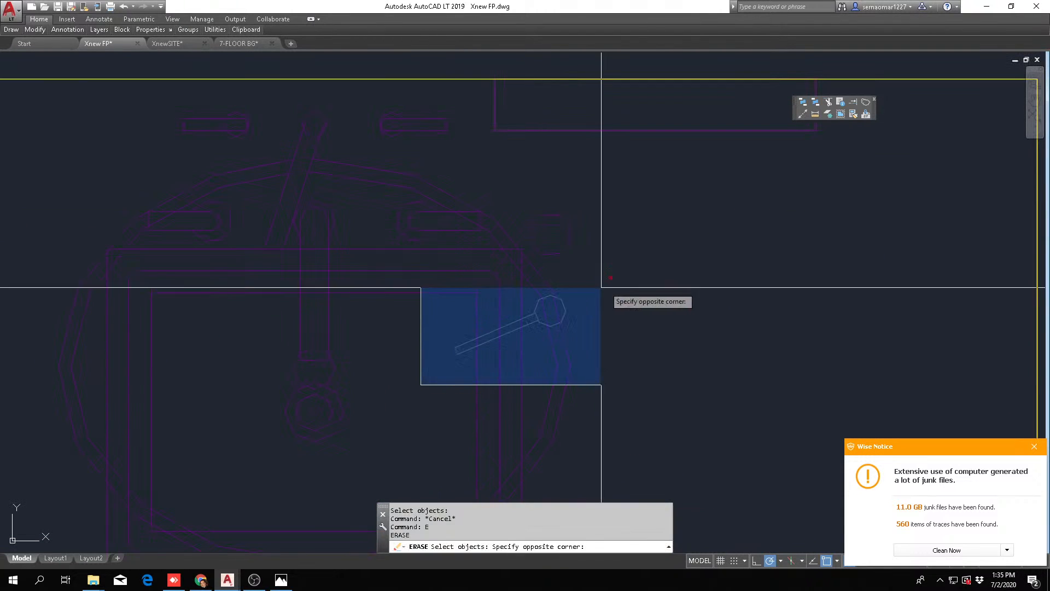
left_click(629, 274)
left_click(602, 290)
left_click(543, 339)
key("space")
Erase the extra lever and handles above that same sink, along with the small rectangle on the wall beside it
key("Escape")
scroll(586, 269, "down", 2)
type("e")
key("space")
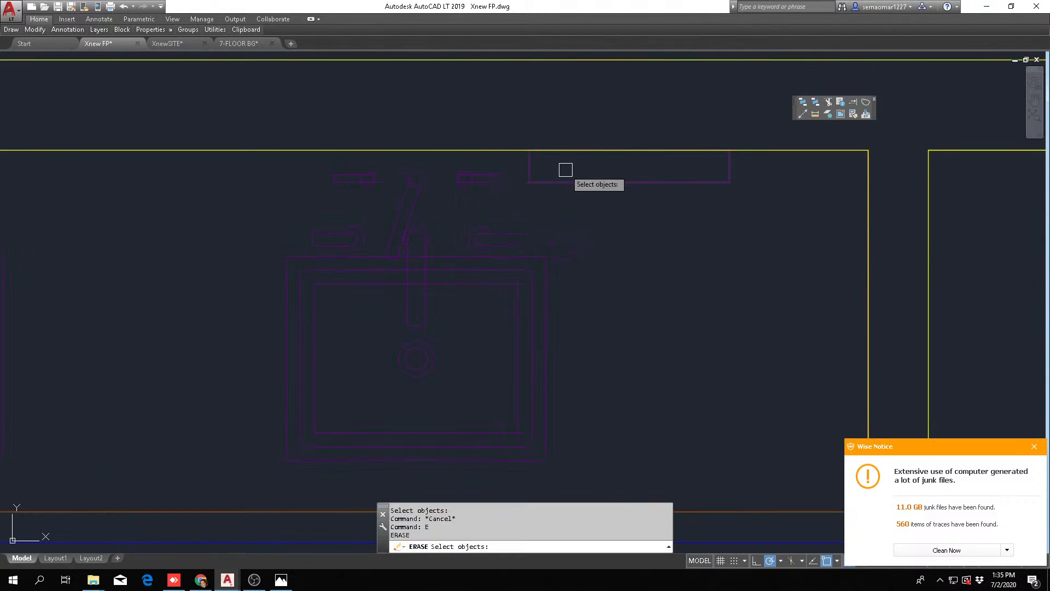
left_click(568, 162)
left_click(286, 201)
key("space")
scroll(458, 192, "down", 9)
key("Escape")
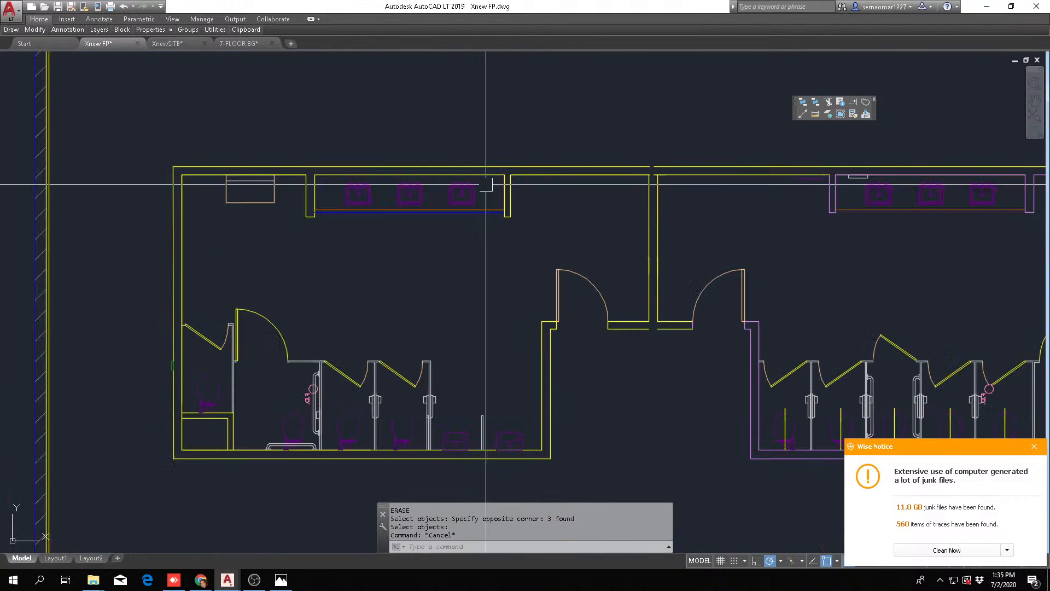
middle_click_drag(530, 280, 514, 298)
key("Escape")
key("Escape")
key("Escape")
middle_click_drag(504, 354, 524, 296)
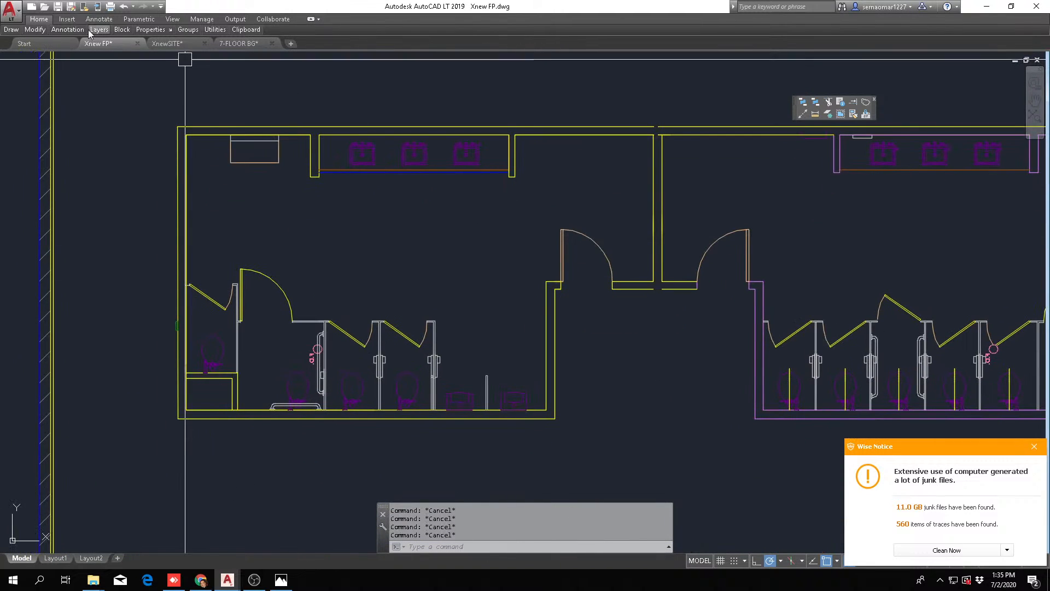
mouse_move(10, 31)
left_click(64, 48)
scroll(432, 235, "up", 3)
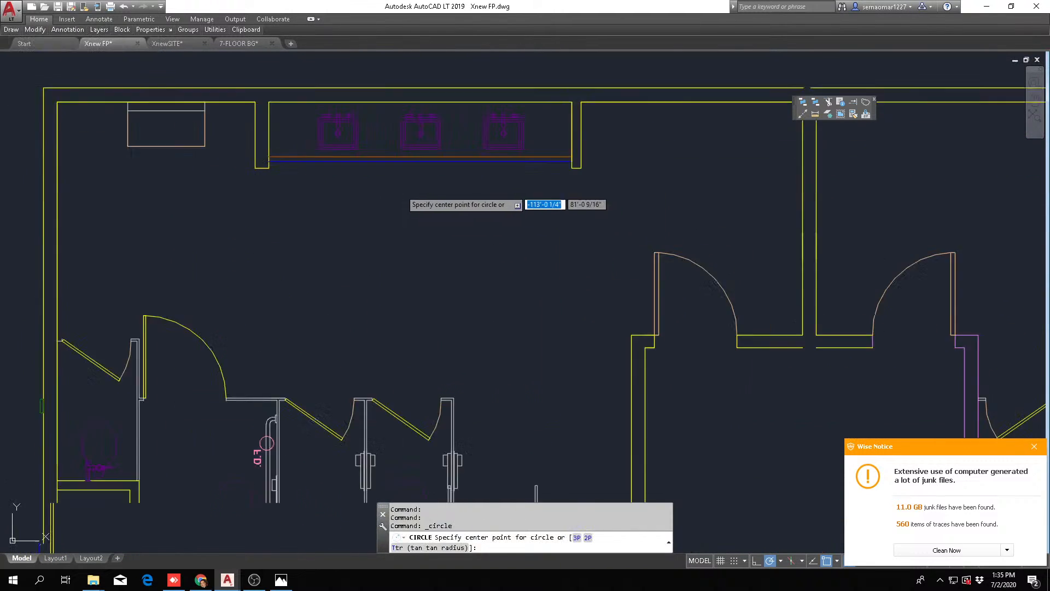
middle_click_drag(714, 243, 623, 258)
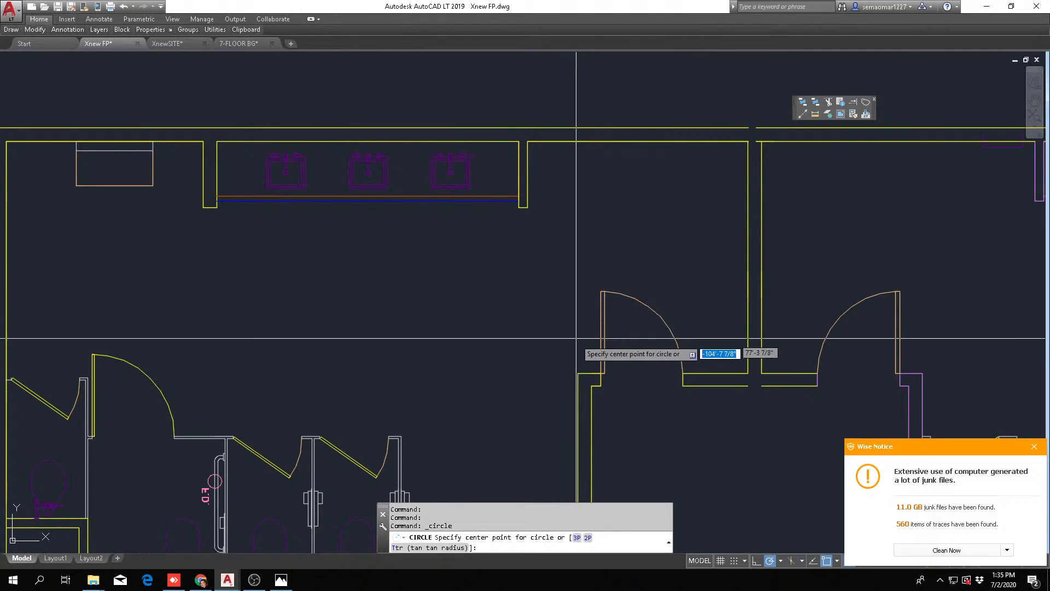
left_click(353, 258)
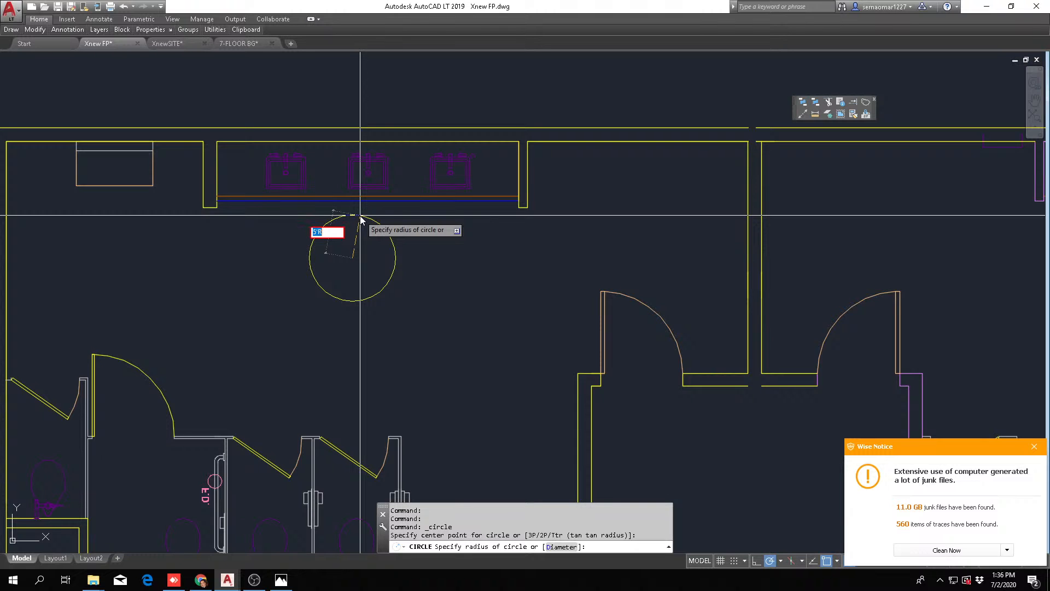
key("Escape")
key("Escape")
Draw a circle with a 5' radius in the open floor in front of the men's-room sinks
mouse_move(11, 30)
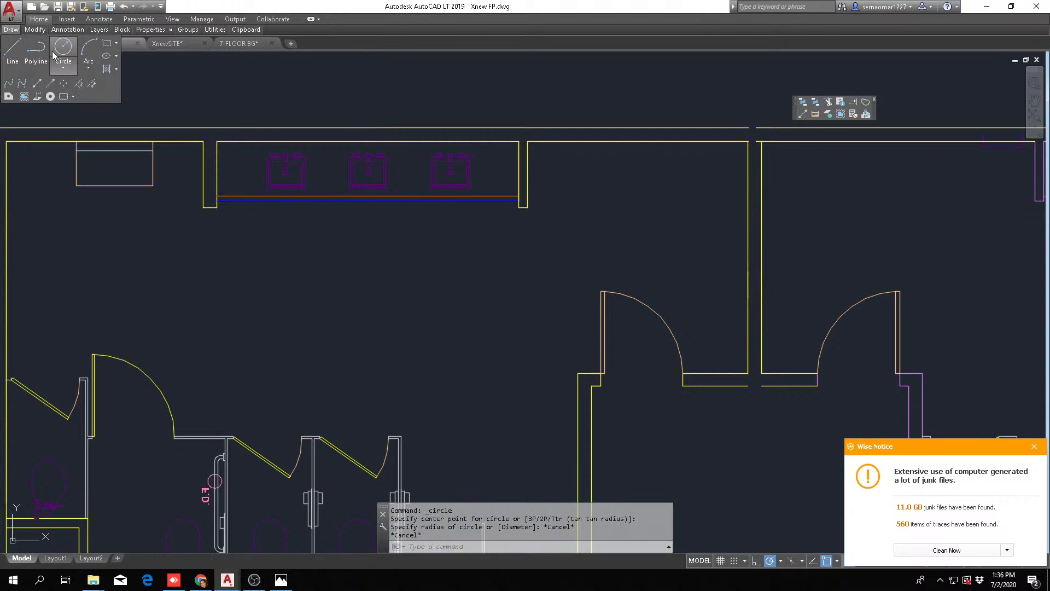
left_click(68, 51)
left_click(362, 291)
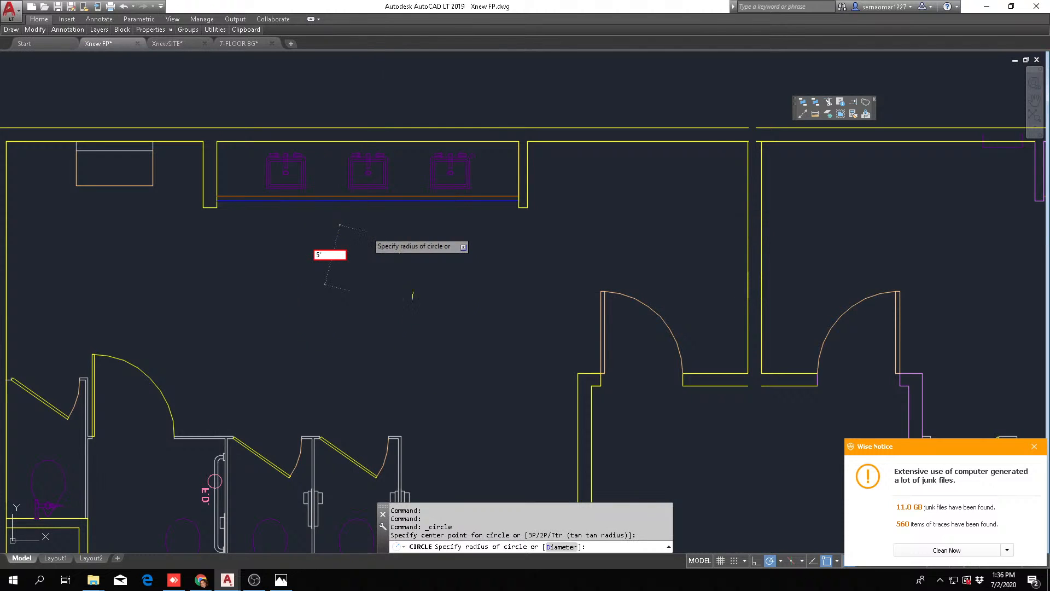
key("Return")
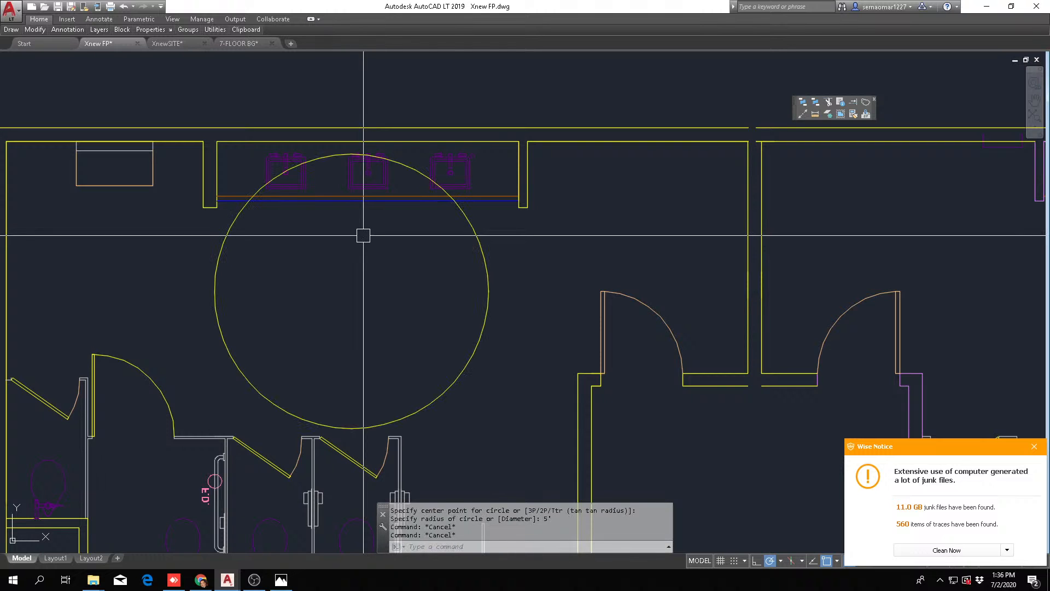
key("Escape")
Erase the oversized circle in front of the men's-room sinks
type("e")
key("Return")
left_click(551, 257)
left_click(476, 278)
key("Return")
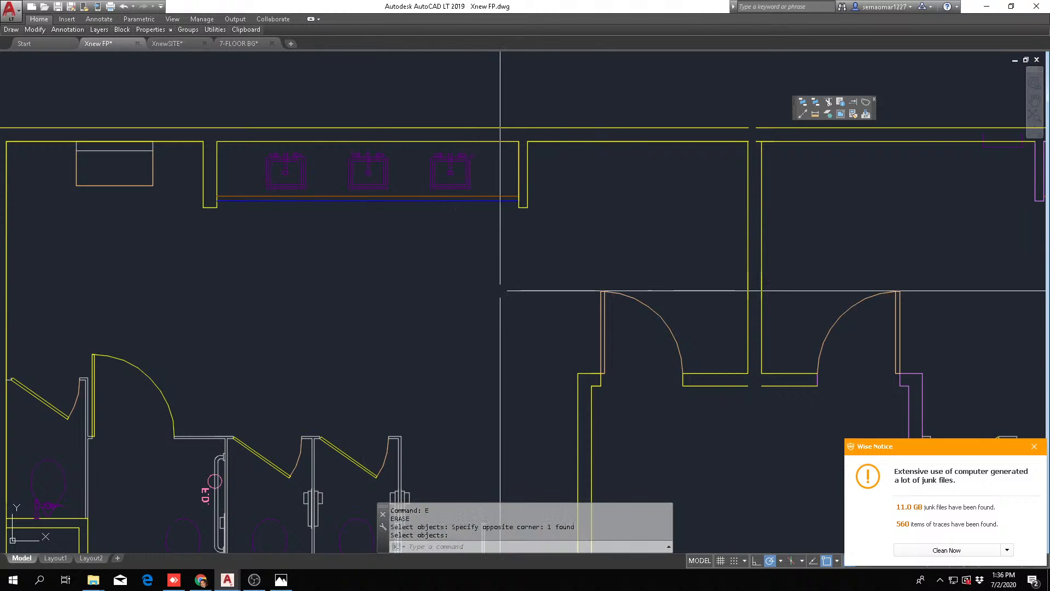
Draw a circle with a 5' diameter in the open floor in front of the men's-room sinks
key("Escape")
key("Escape")
mouse_move(15, 33)
left_click(62, 51)
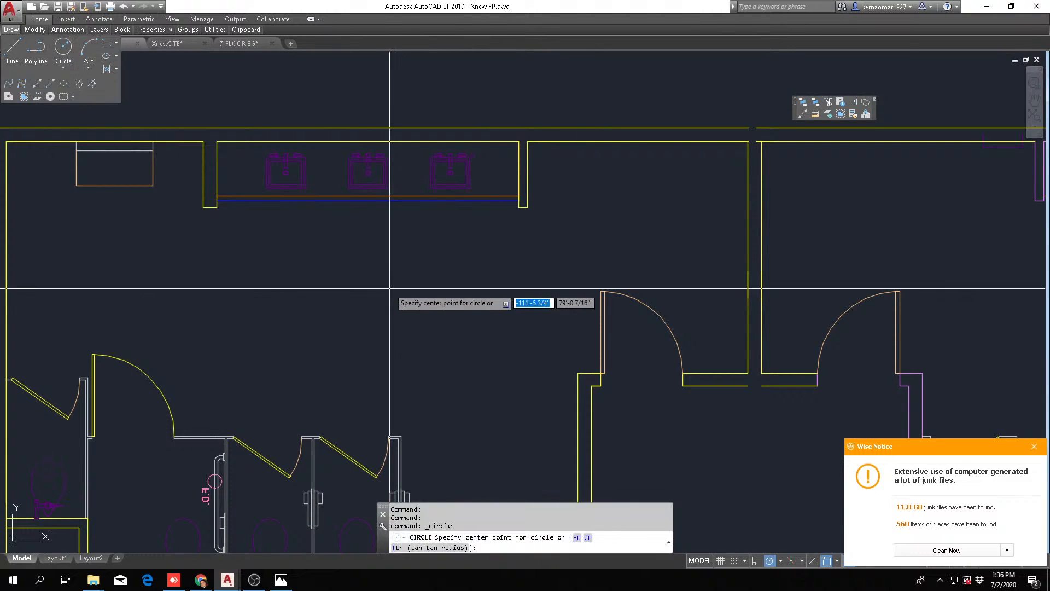
left_click(386, 298)
left_click(562, 546)
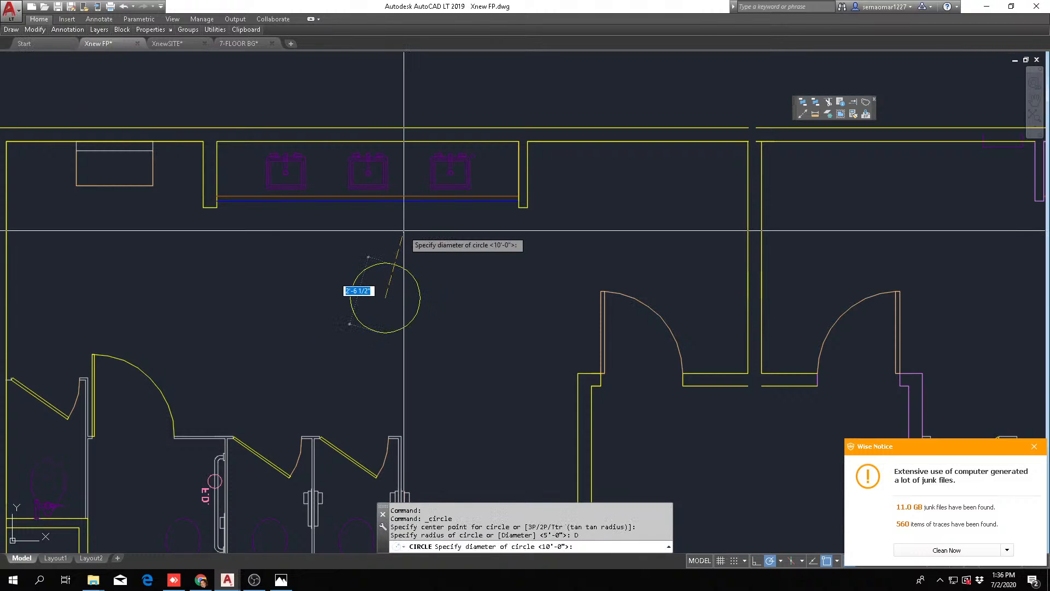
type("5'")
key("Return")
key("Escape")
Match the new circle's properties to the red turning circle in the existing restroom above the ball room
scroll(459, 213, "down", 8)
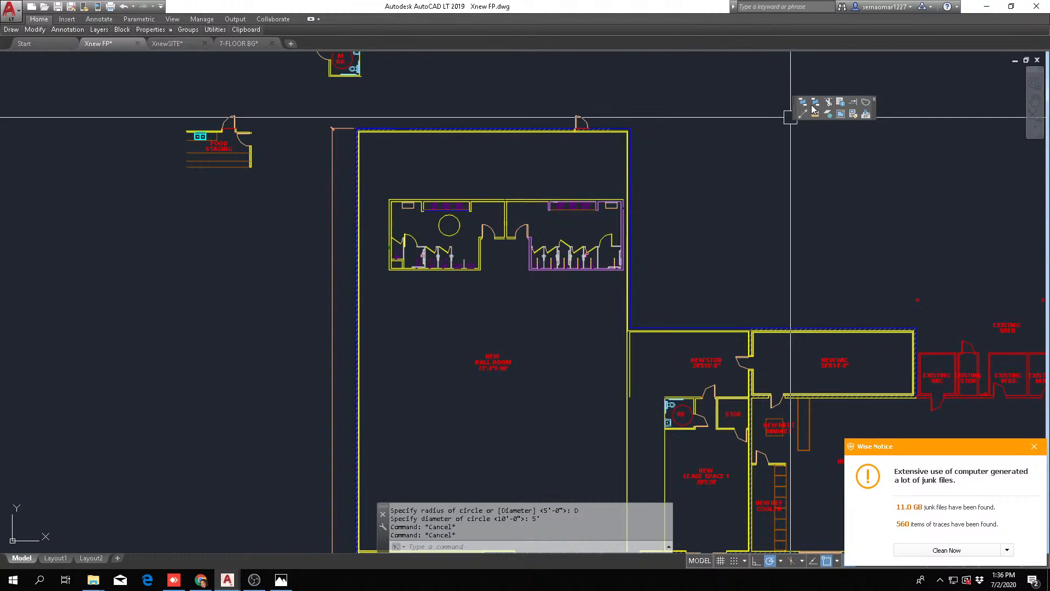
left_click(855, 113)
scroll(344, 71, "up", 6)
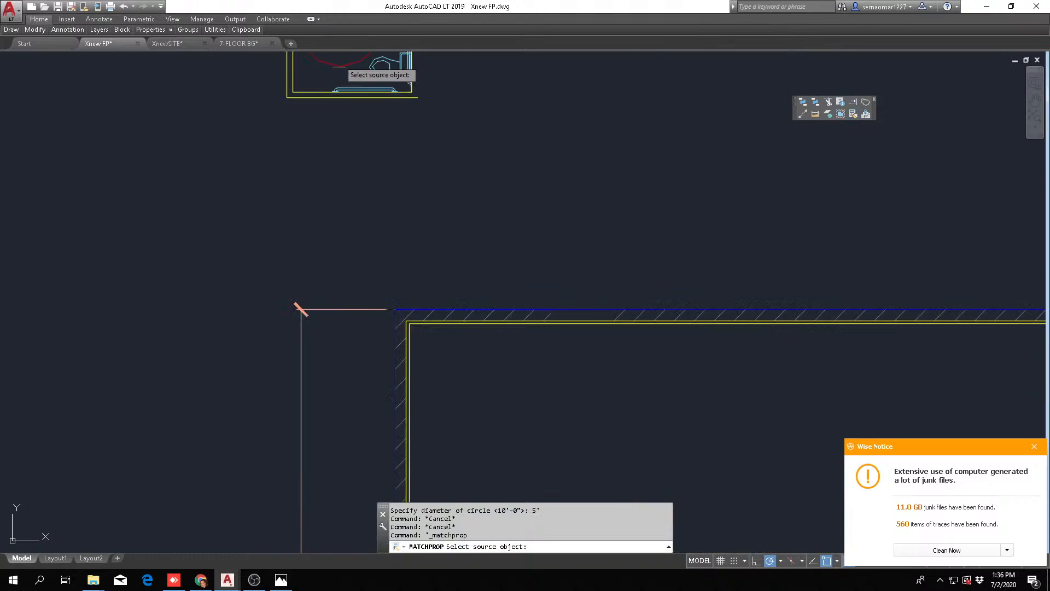
left_click(347, 72)
scroll(460, 214, "down", 4)
key("Escape")
key("Escape")
Move the red turning circle up so that it touches the front of the men's-room sink counter
scroll(582, 412, "up", 6)
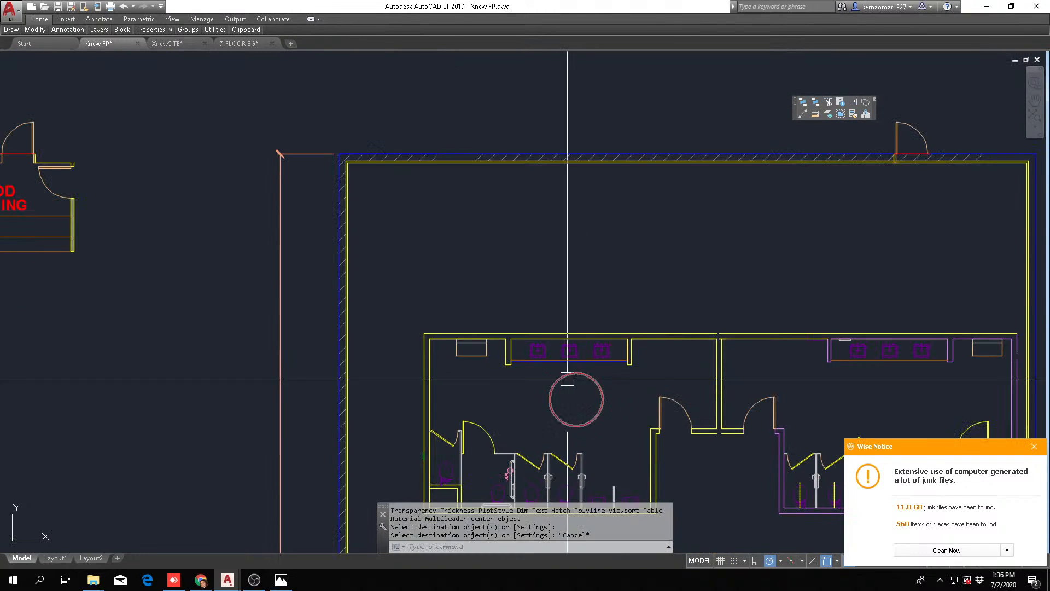
type("m")
key("Return")
left_click(727, 332)
key("Return")
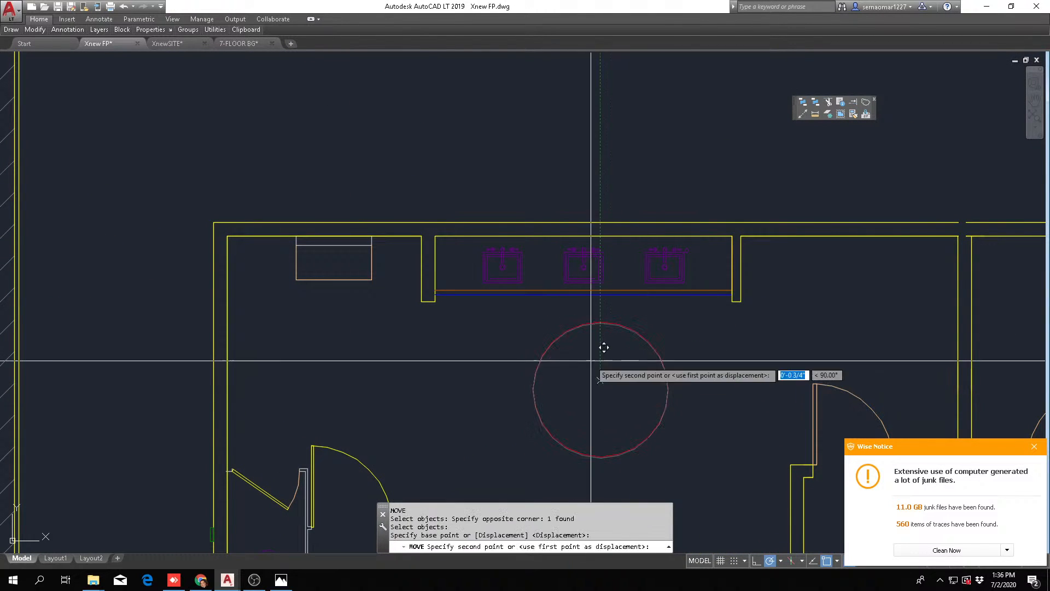
left_click(601, 382)
left_click(590, 354)
key("Escape")
scroll(597, 329, "down", 2)
middle_click_drag(596, 328, 487, 318)
scroll(487, 318, "up", 2)
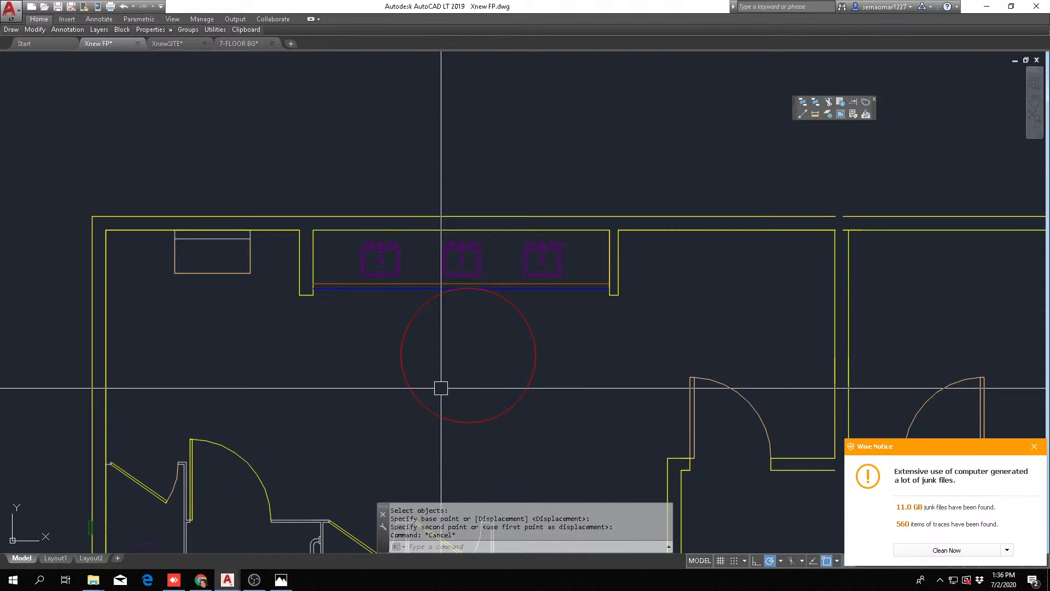
key("Escape")
scroll(443, 400, "down", 4)
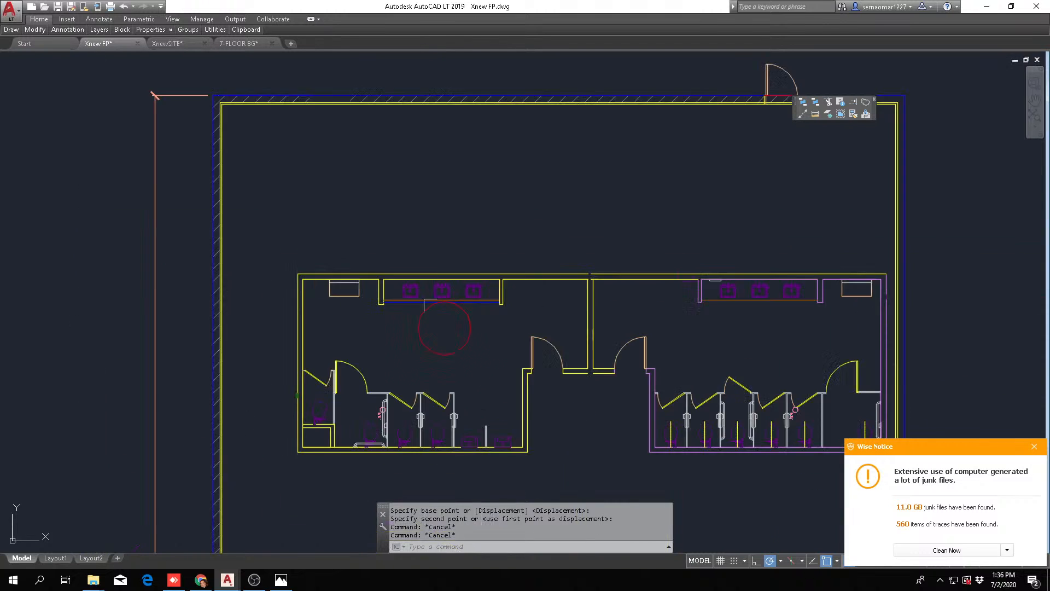
type("m")
key("Return")
scroll(296, 470, "up", 2)
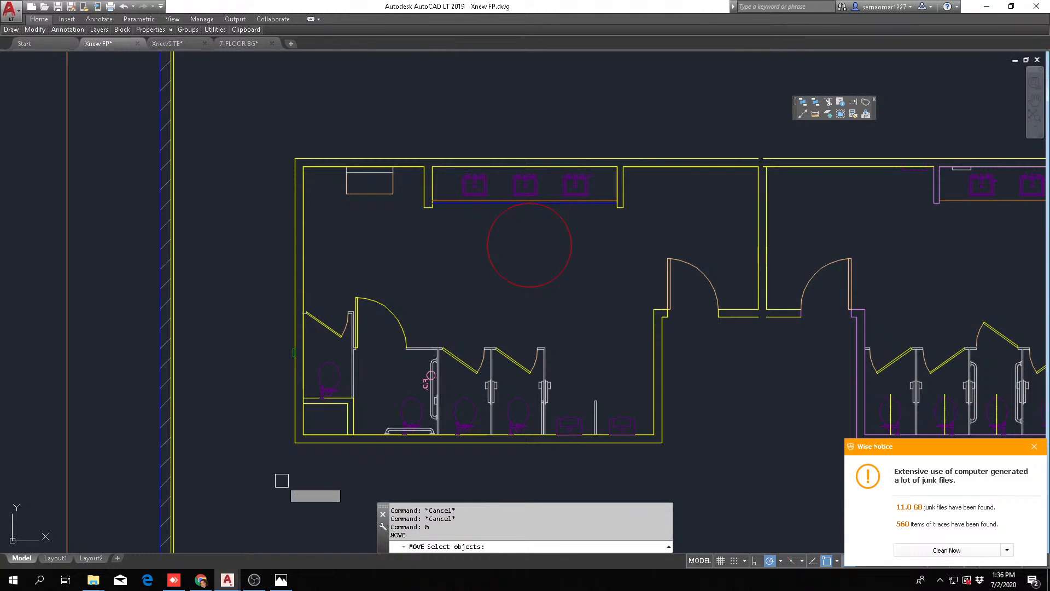
scroll(333, 413, "up", 3)
key("Escape")
key("Escape")
key("Escape")
scroll(367, 381, "up", 1)
type("e")
key("Return")
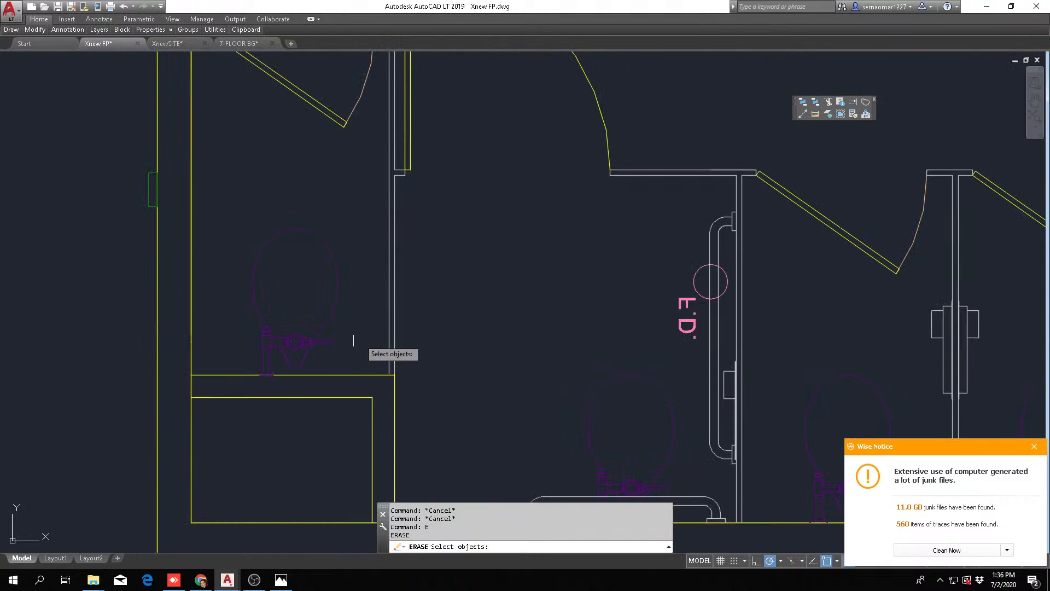
key("Escape")
key("Escape")
type("m")
key("Return")
left_click(348, 229)
left_click(246, 429)
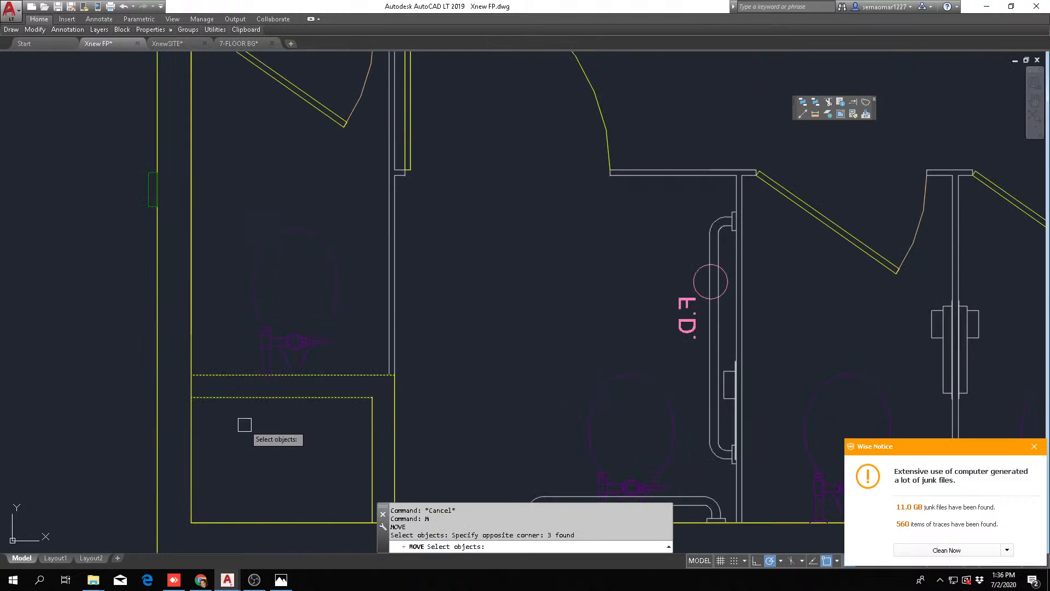
scroll(416, 309, "down", 2)
scroll(395, 340, "down", 2)
key("Escape")
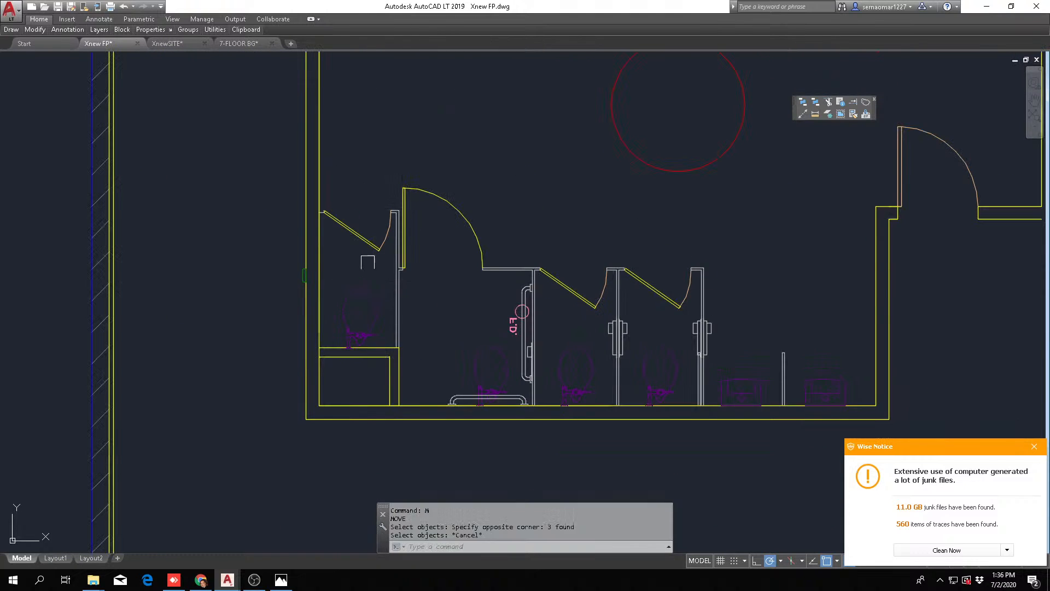
Erase the angled door and its swing from the men's-room corner stall against the outer side wall
key("Escape")
type("e")
key("Return")
scroll(391, 205, "up", 4)
left_click(381, 192)
left_click(303, 331)
key("Return")
key("Escape")
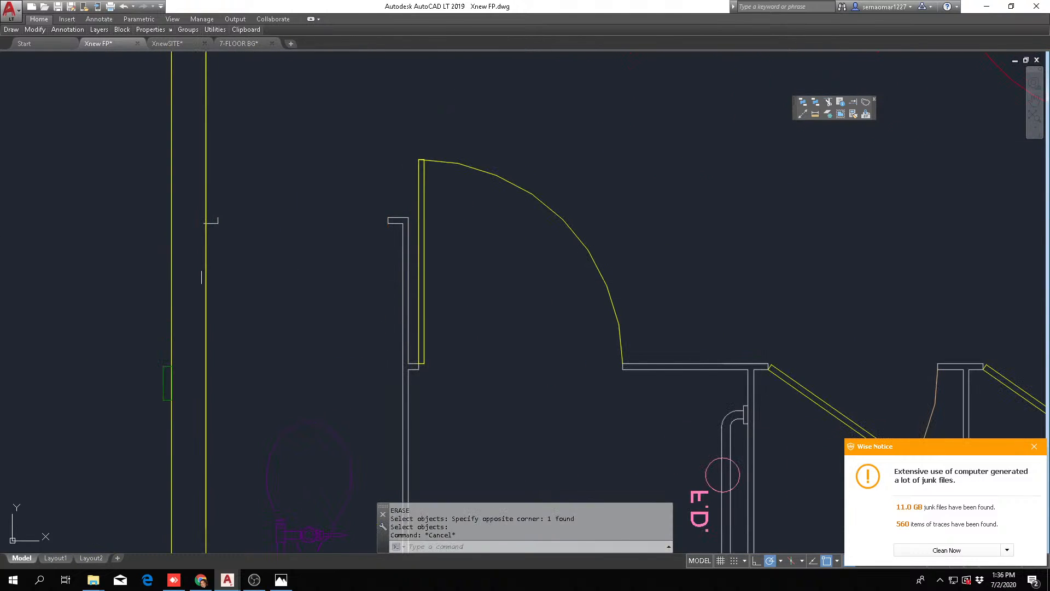
Erase the jamb pieces left on both sides of the corner stall's former door opening
type("e")
key("Return")
scroll(202, 241, "up", 4)
left_click(176, 230)
left_click(905, 159)
key("Return")
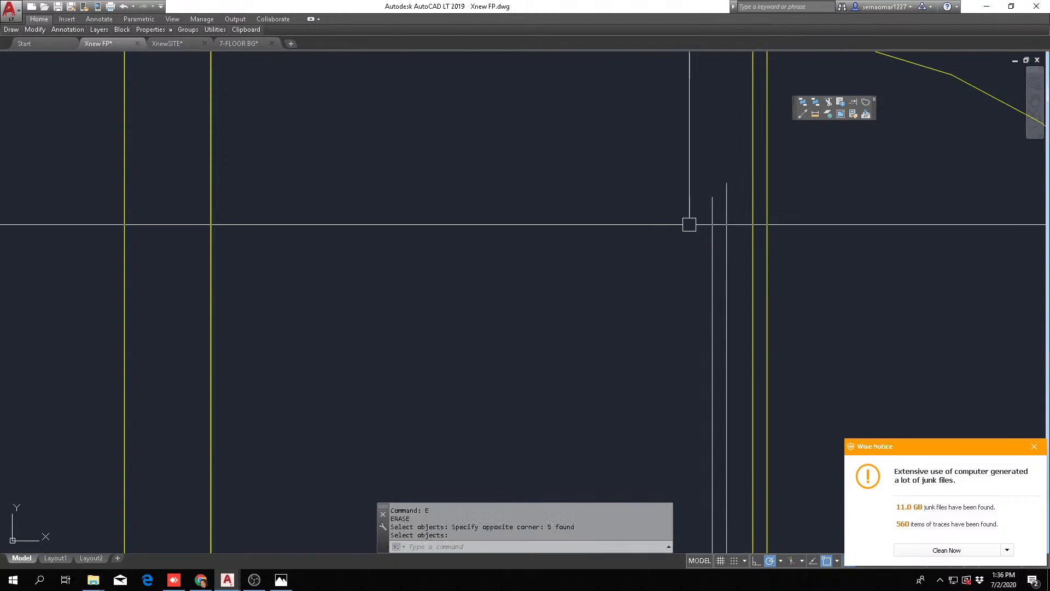
key("Escape")
Fillet the corner stall partition's outer line with the short return line beside the accessible stall door
scroll(678, 230, "down", 5)
scroll(684, 326, "up", 5)
type("f")
key("Return")
scroll(683, 276, "up", 4)
key("Escape")
key("Return")
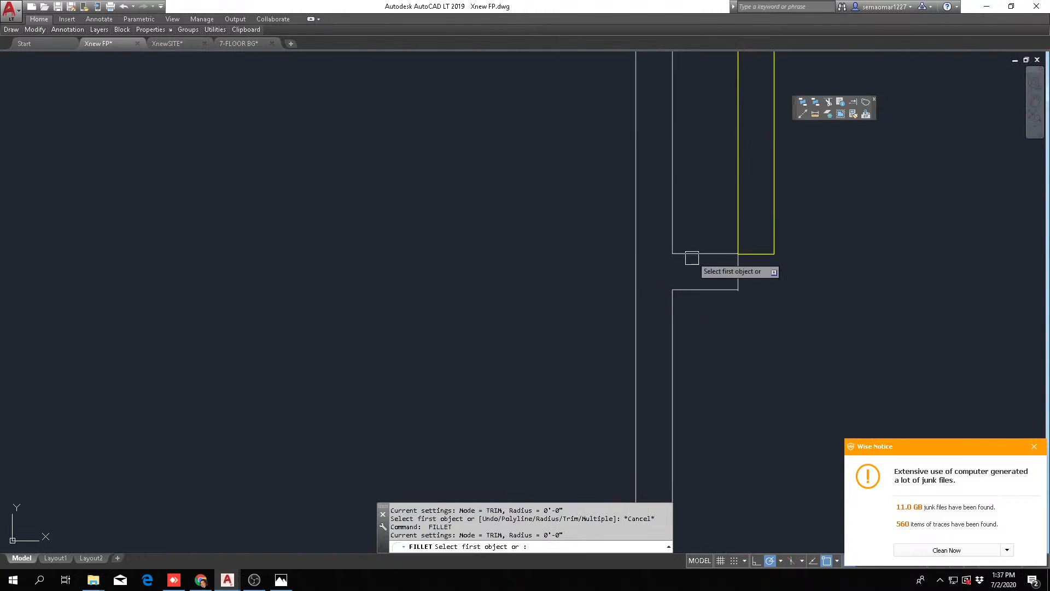
left_click(691, 255)
left_click(639, 297)
key("Escape")
scroll(637, 302, "down", 2)
scroll(637, 302, "down", 4)
Erase the leftover partition line extending above that corner beside the accessible stall door
type("e")
left_click(647, 251)
key("Return")
scroll(601, 213, "down", 4)
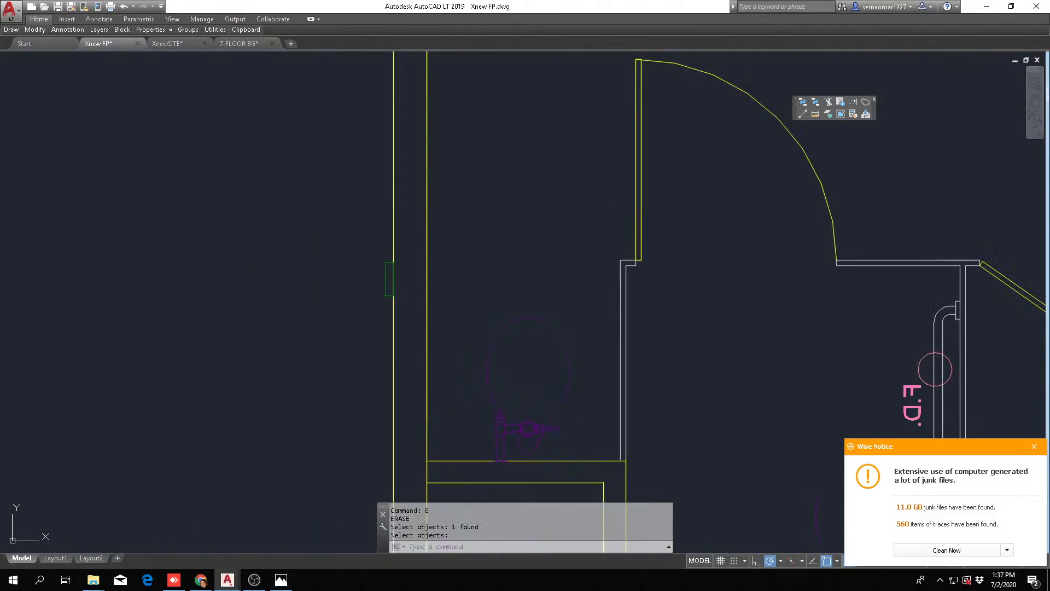
Erase the toilet in the men's-room corner stall together with the wall line directly behind it
type("e")
left_click(575, 350)
left_click(535, 377)
key("Return")
Erase the remaining wall lines of the small enclosure in the men's-room corner
type("e")
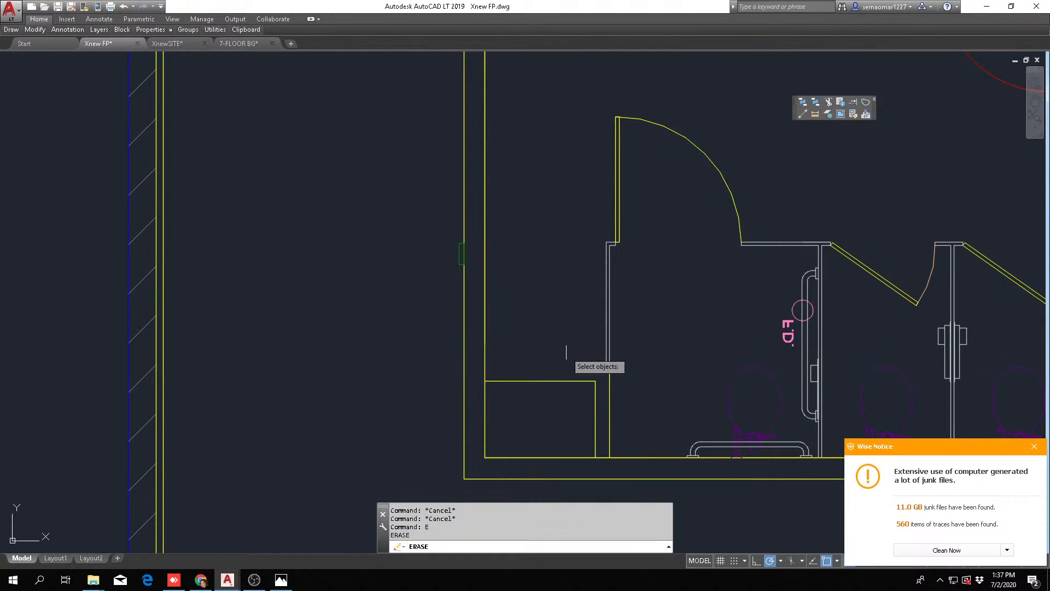
left_click(622, 399)
left_click(565, 420)
key("Return")
middle_click_drag(664, 372, 488, 377)
key("Escape")
key("Escape")
key("Escape")
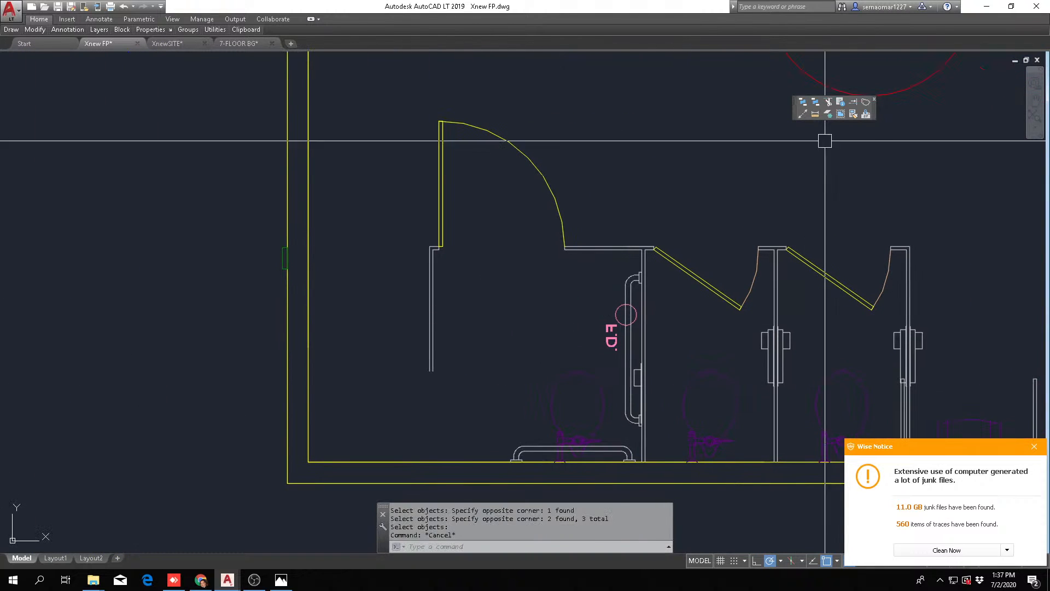
Extend both lines of the accessible stall's shortened side partition down to the men's-room back wall
left_click(855, 104)
left_click(458, 410)
left_click(402, 488)
key("Return")
left_click(449, 334)
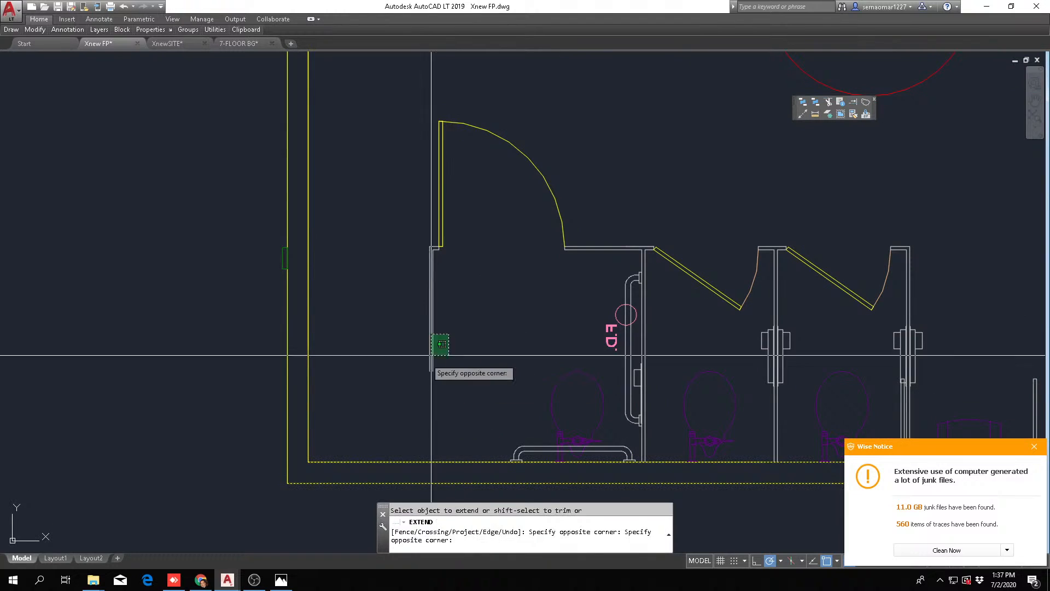
left_click(412, 370)
key("Escape")
key("Escape")
key("Escape")
scroll(363, 371, "down", 5)
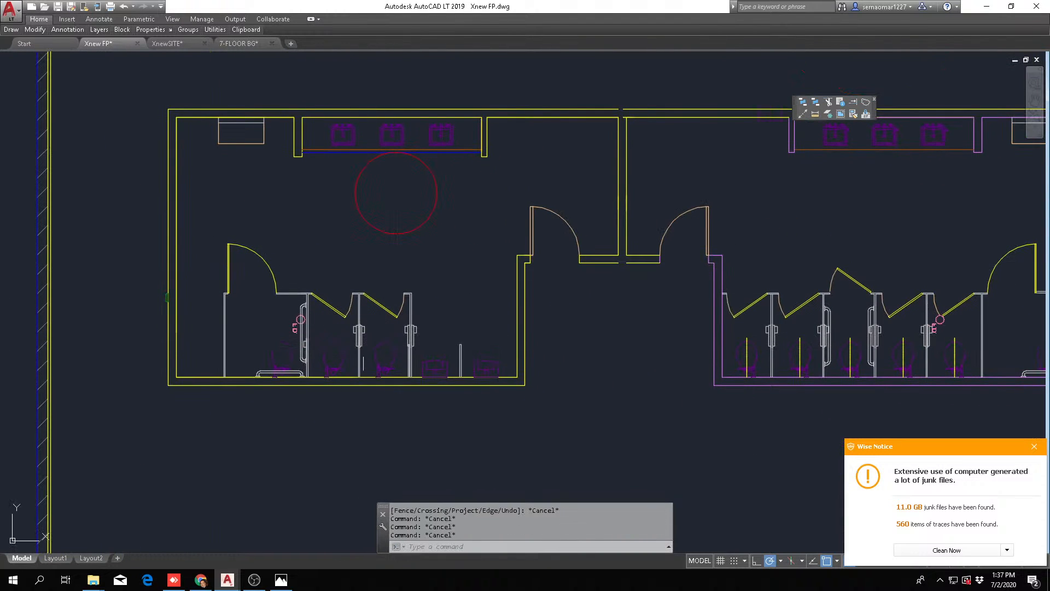
Move the men's-room stalls, toilets, urinals, entry door and adjoining entry walls straight up 4'
type("m")
key("Return")
left_click(211, 434)
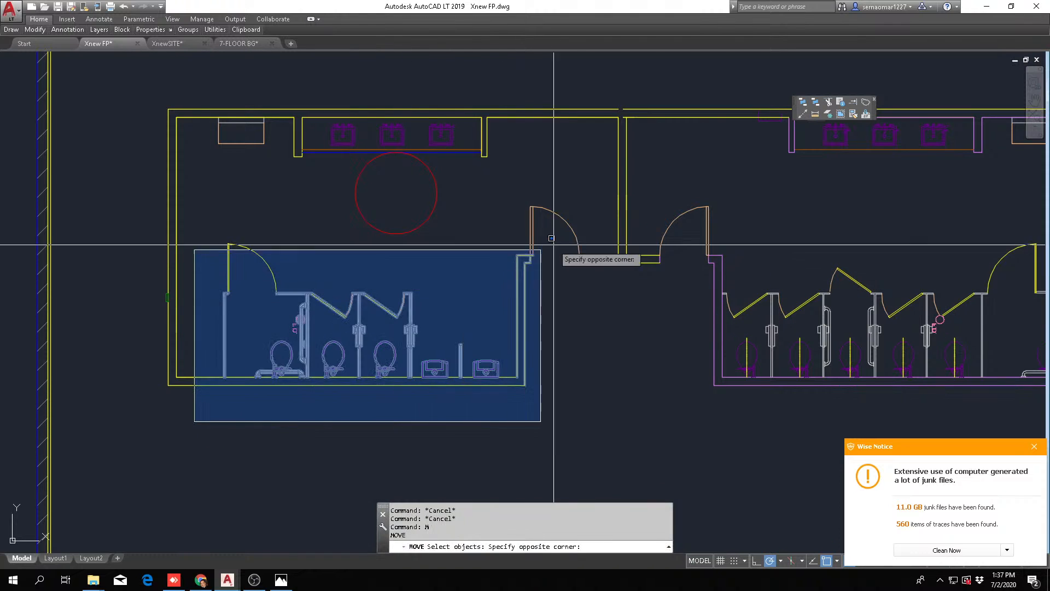
left_click(578, 231)
left_click(578, 206)
left_click(498, 299)
left_click(602, 226)
left_click(541, 279)
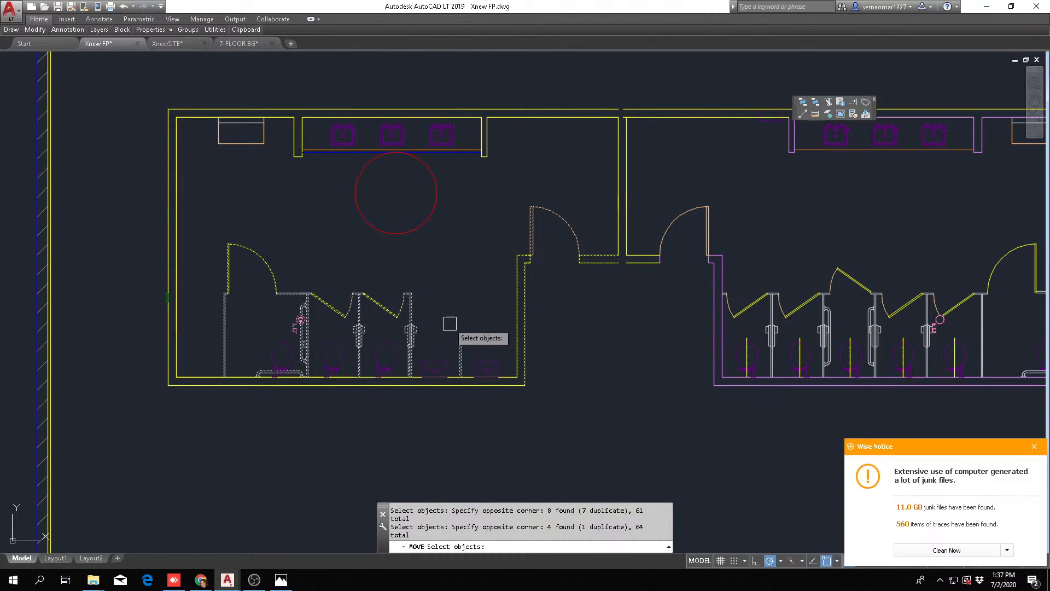
middle_click_drag(449, 323, 446, 367)
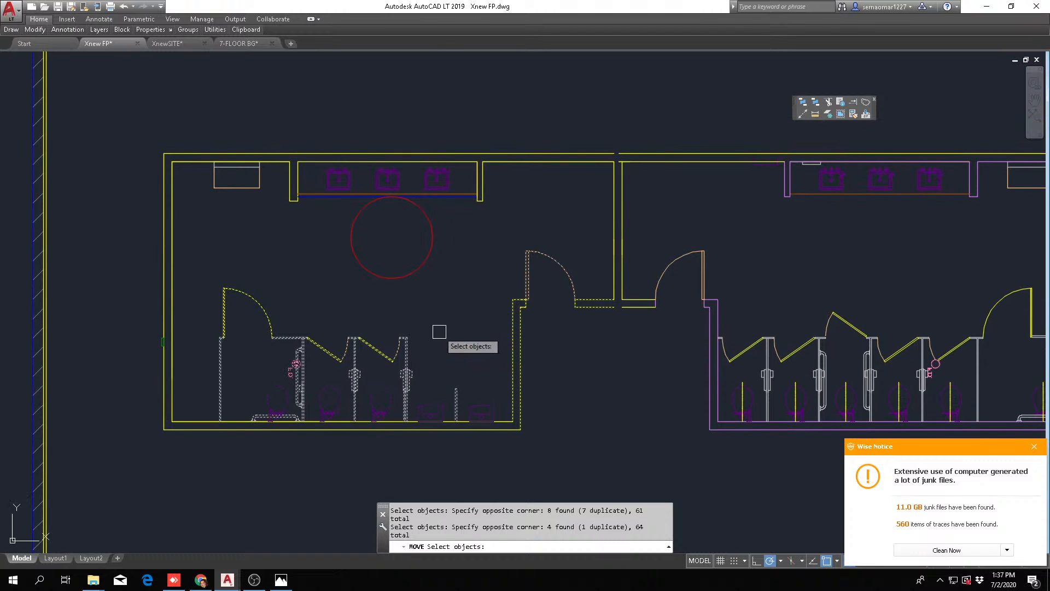
key("Return")
scroll(410, 348, "up", 6)
left_click(412, 387)
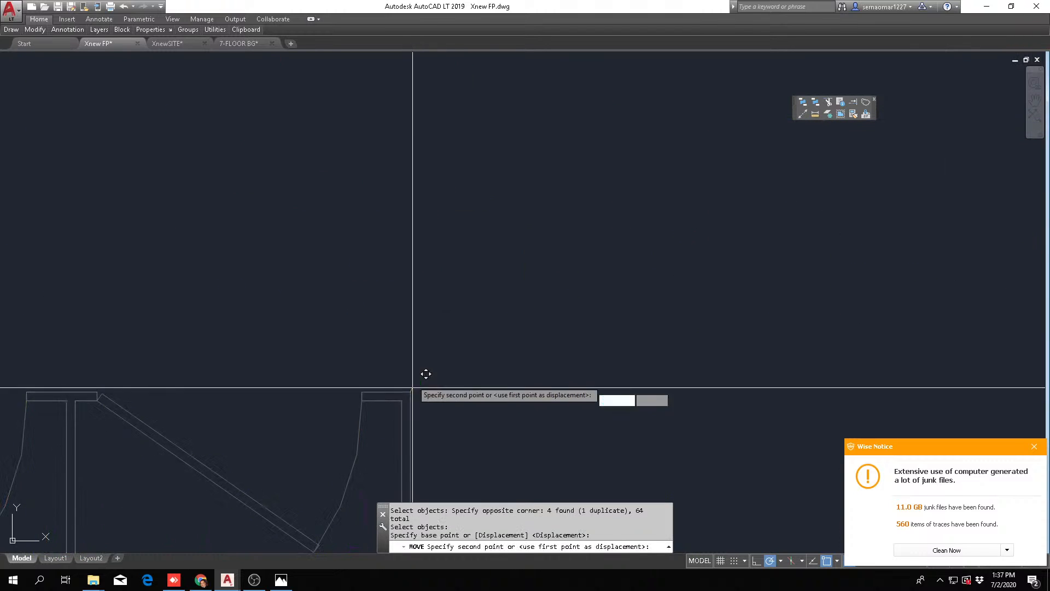
scroll(425, 374, "down", 4)
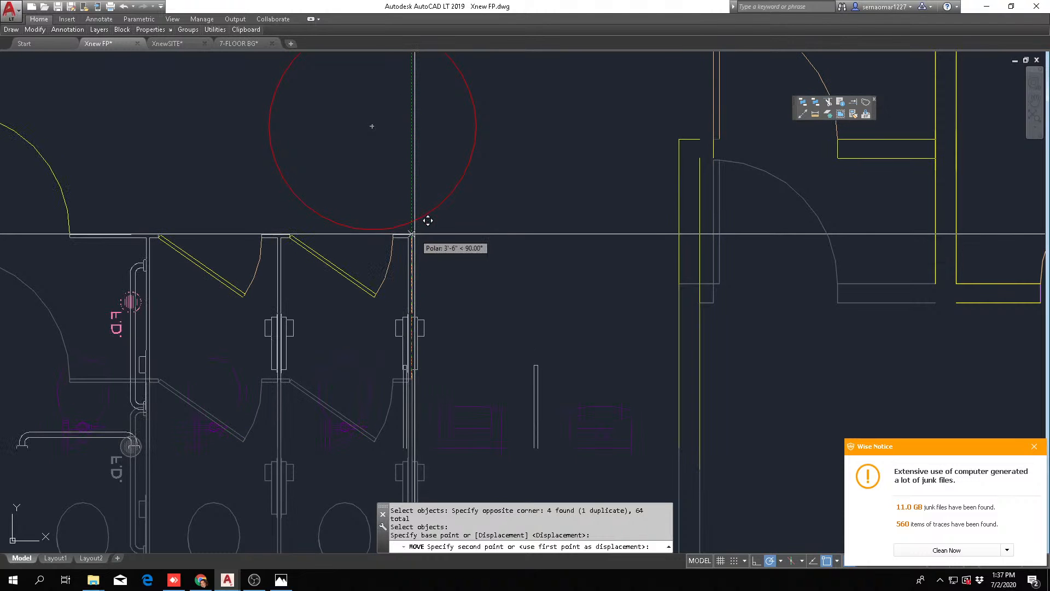
type("4'")
key("Return")
key("Escape")
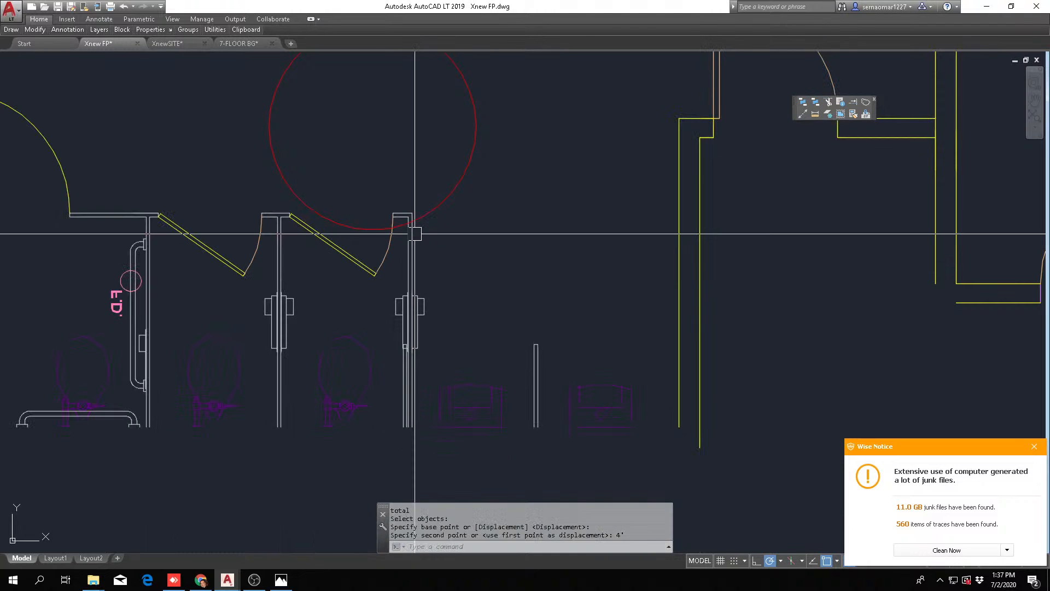
scroll(432, 197, "down", 5)
scroll(403, 196, "up", 5)
type("m")
key("Return")
left_click(381, 256)
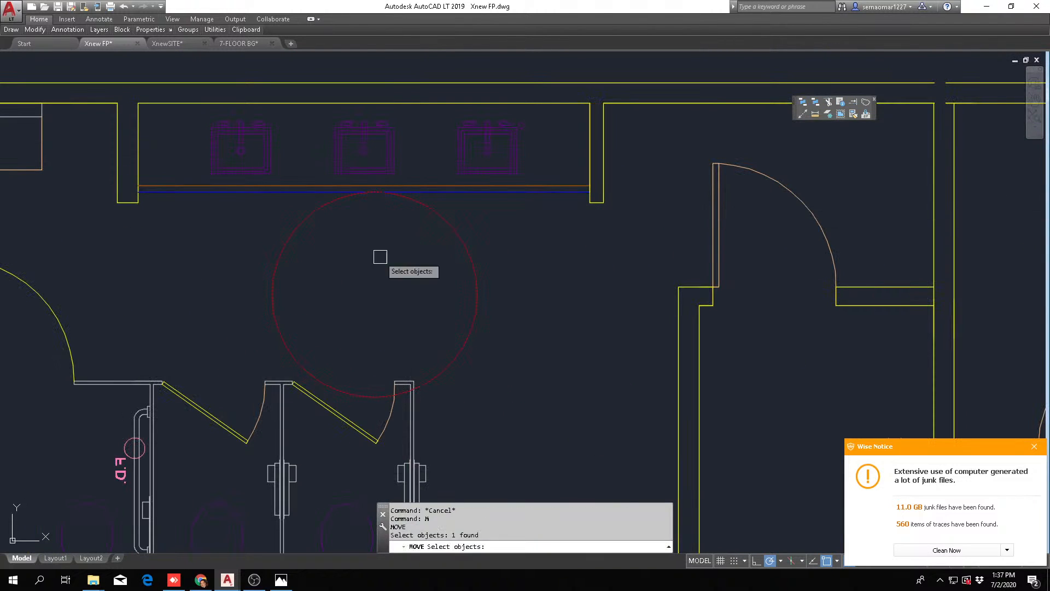
scroll(378, 239, "up", 2)
middle_click_drag(377, 249, 377, 258)
scroll(369, 221, "down", 2)
middle_click_drag(368, 221, 392, 324)
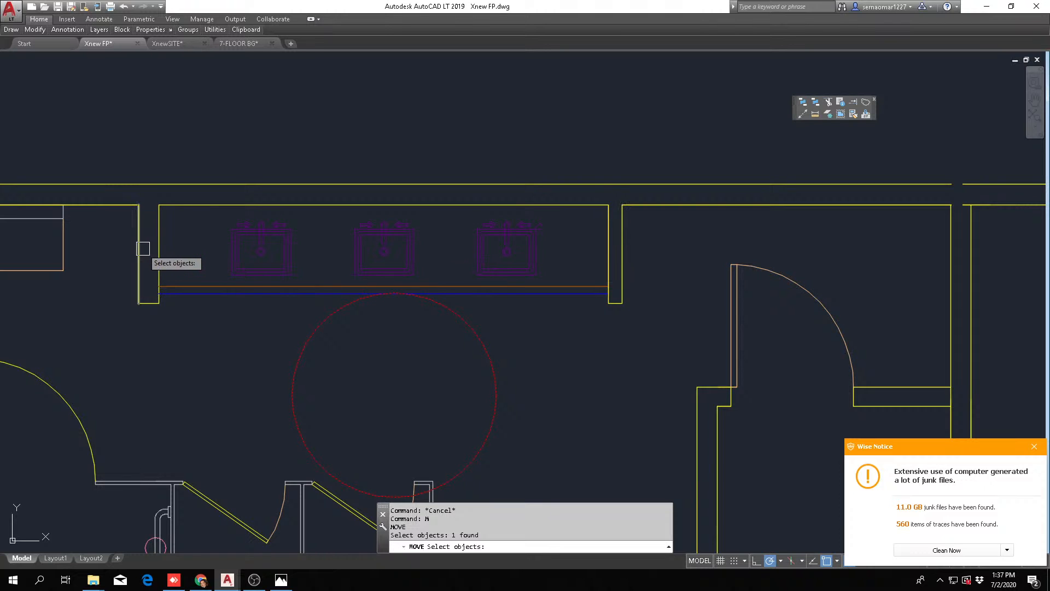
key("Escape")
type("m")
key("space")
left_click(532, 369)
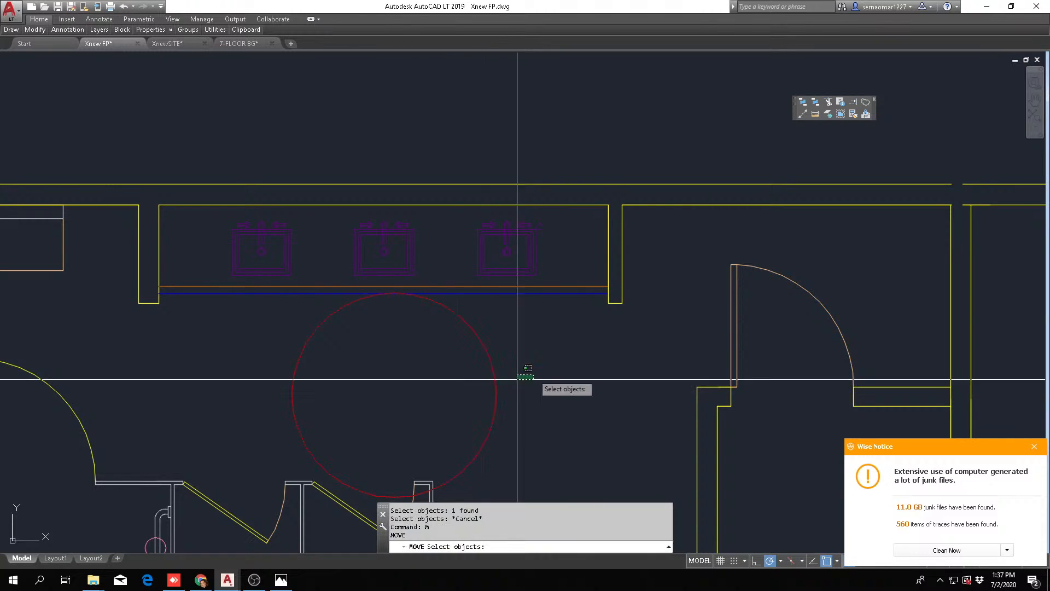
left_click(485, 406)
key("space")
left_click(569, 440)
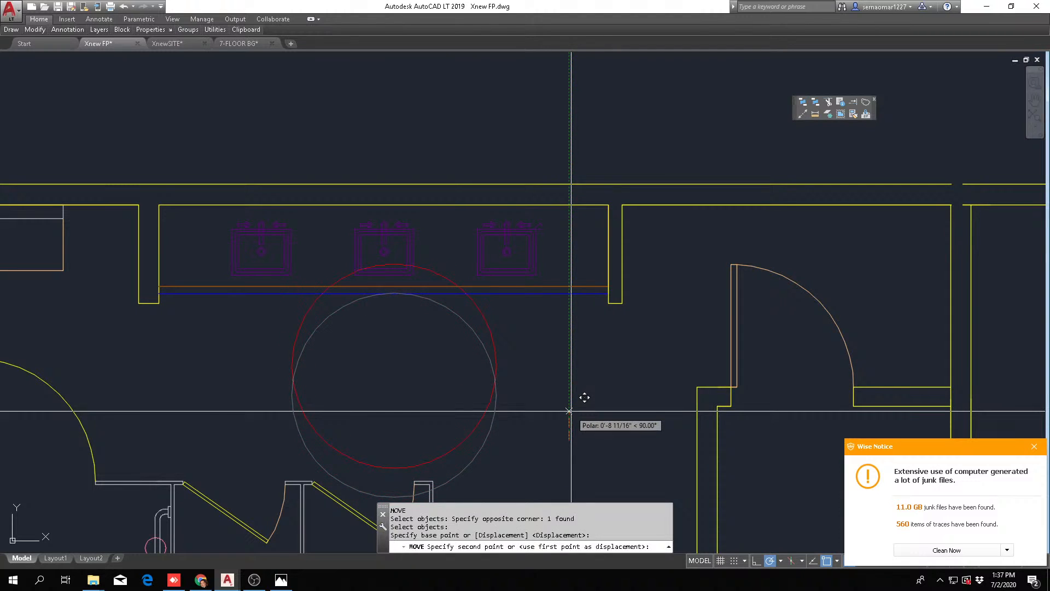
key("Escape")
key("Escape")
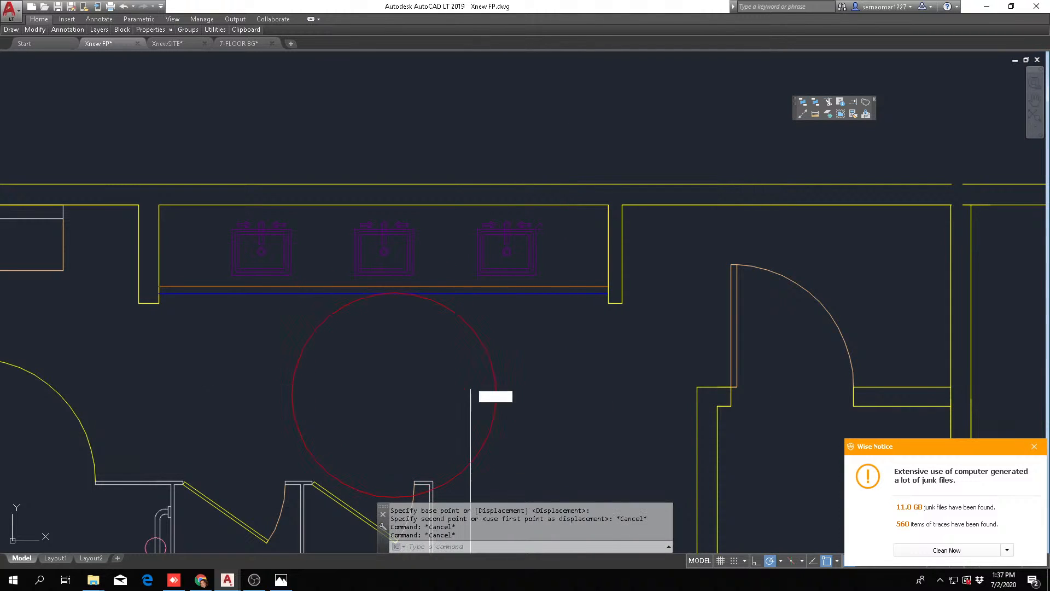
Move the men's-room stalls, toilets, urinals, entry door and adjoining entry walls straight down 12"
scroll(470, 397, "down", 4)
type("m")
key("space")
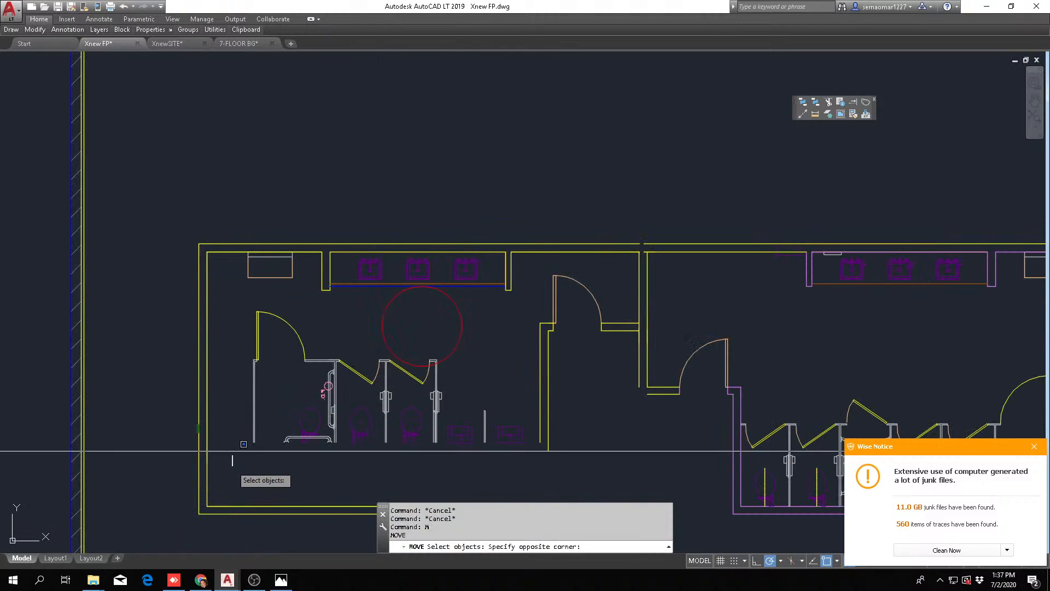
left_click(554, 328)
left_click(630, 296)
left_click(313, 352)
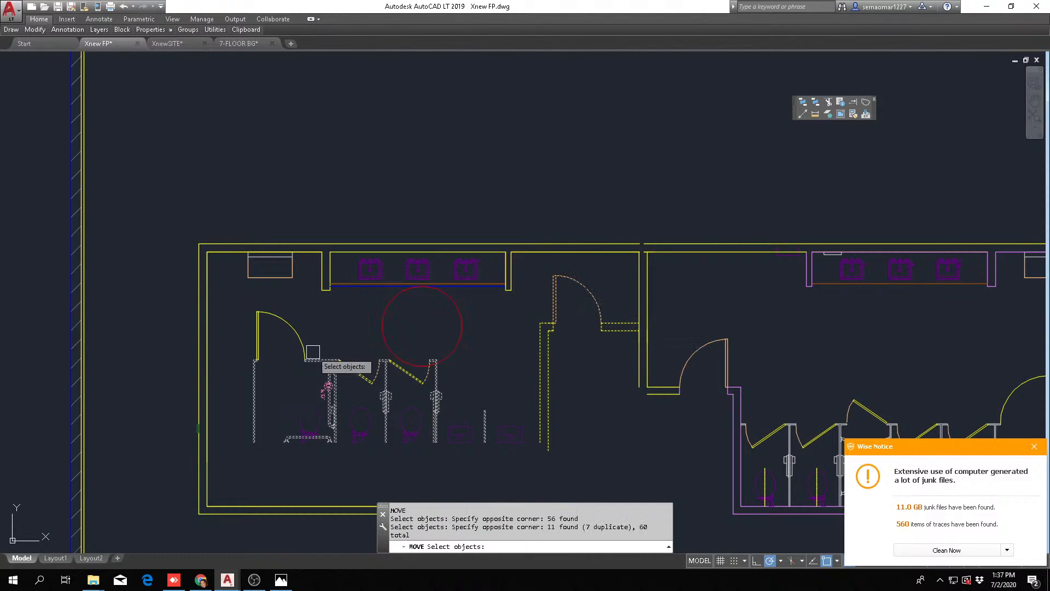
left_click(330, 329)
left_click(235, 402)
scroll(438, 391, "up", 4)
left_click(474, 387)
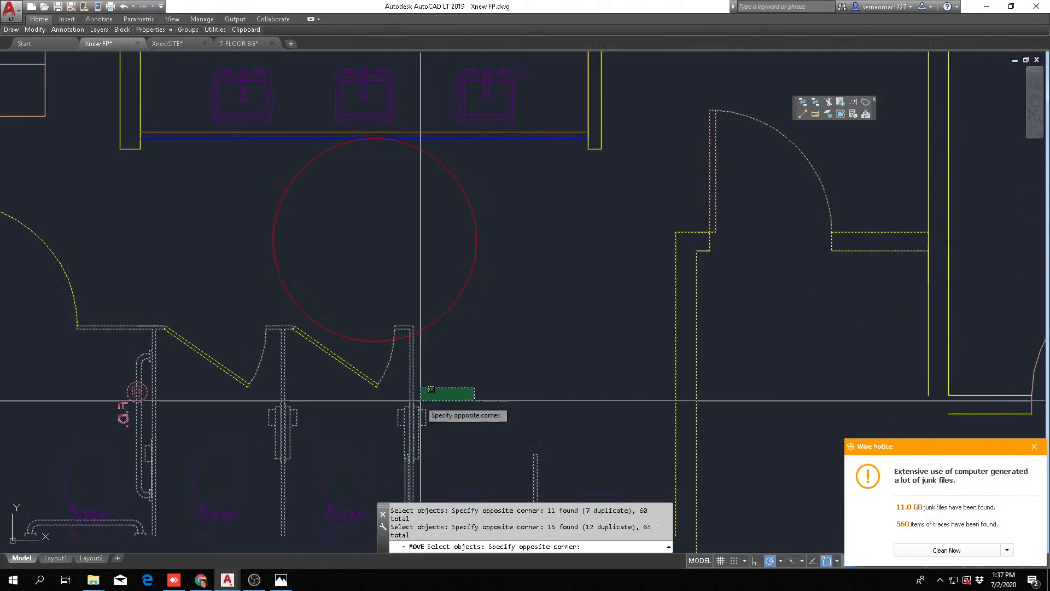
left_click(420, 401)
key("space")
left_click(520, 324)
type("12")
key("Return")
key("Escape")
key("Escape")
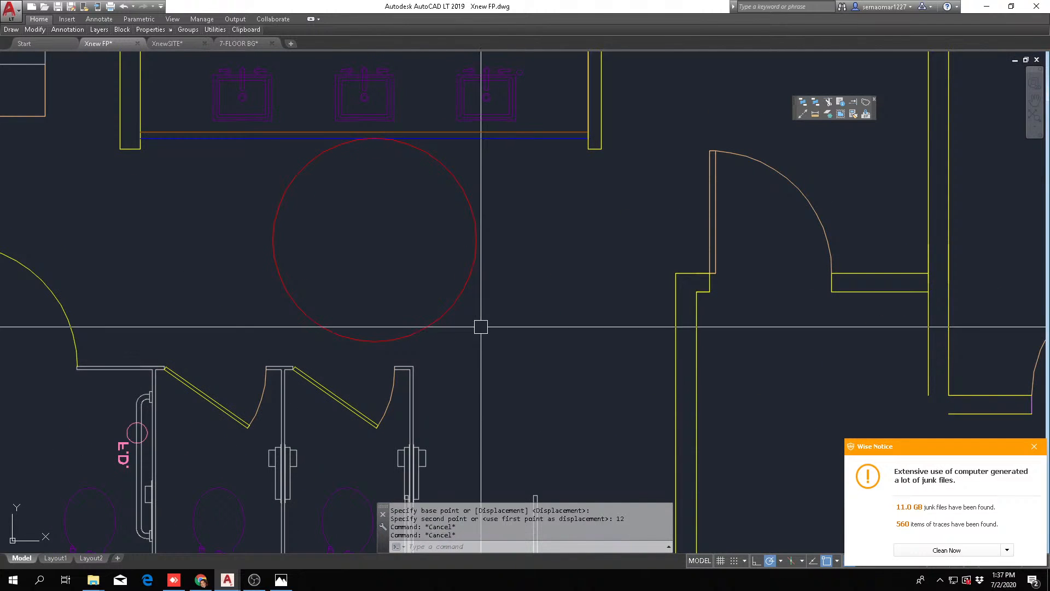
Move the 5' turning circle slightly down so it clears the front edge of the sink counter
key("Return")
left_click(524, 237)
left_click(421, 258)
key("space")
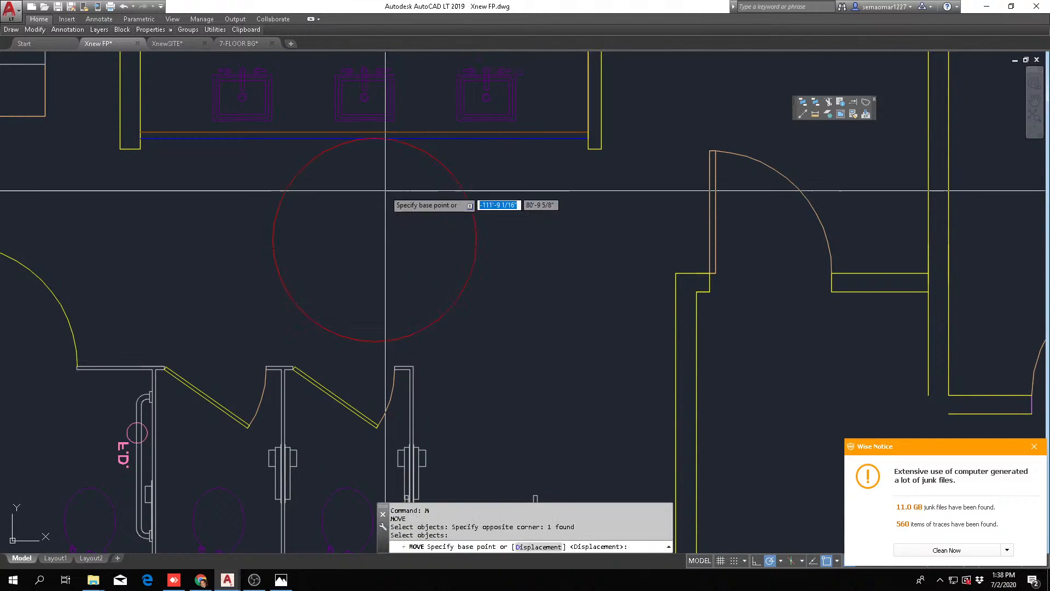
left_click(413, 199)
scroll(452, 325, "down", 2)
key("Escape")
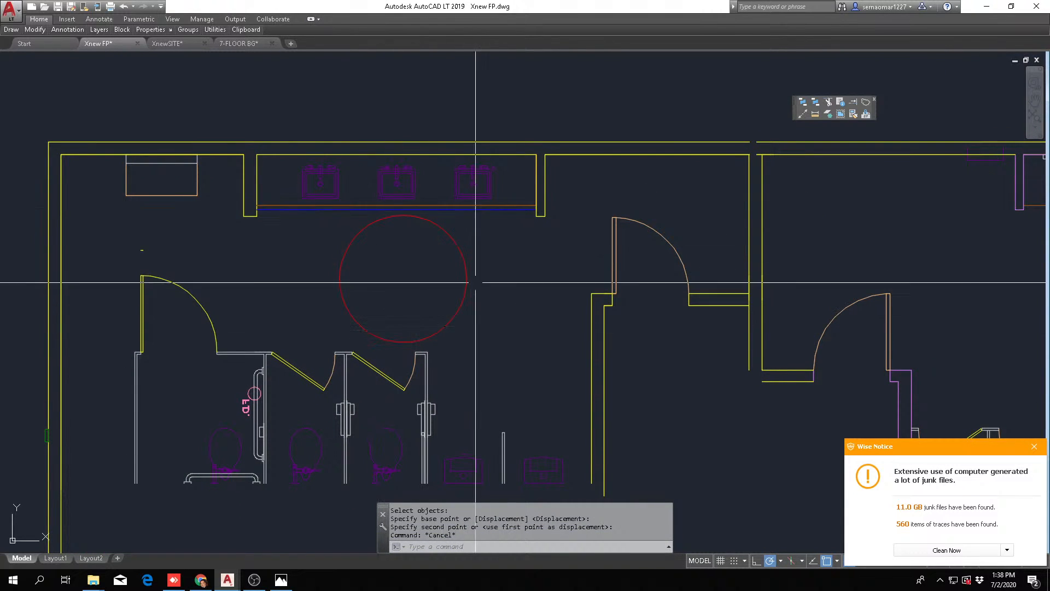
Move the men's-room stalls, toilets and urinals horizontally until the accessible stall's outer partition meets the inner face of the side wall
middle_click_drag(376, 237, 341, 228)
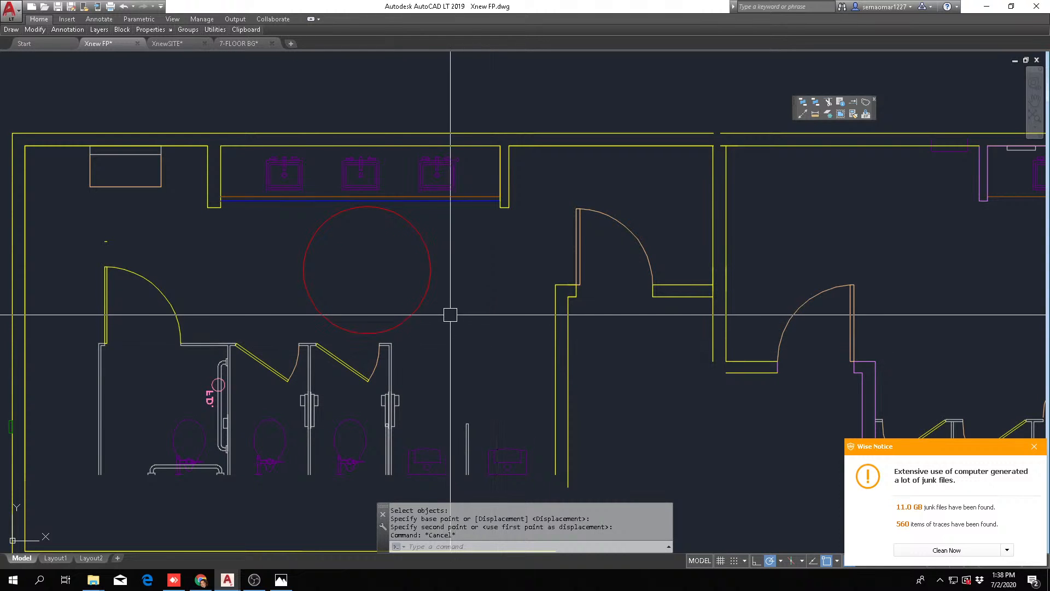
scroll(514, 253, "down", 2)
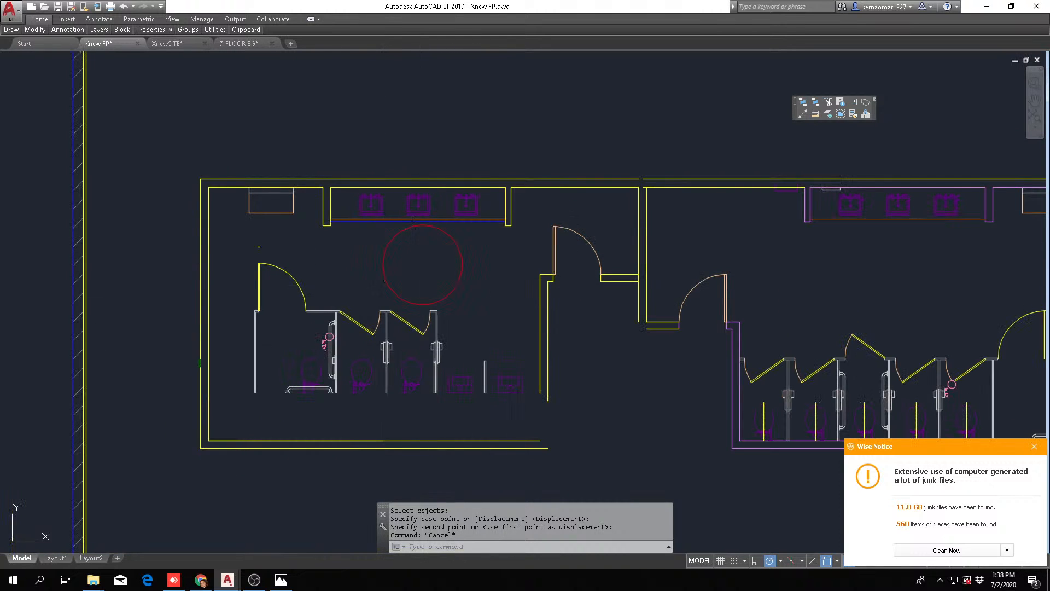
scroll(413, 250, "up", 4)
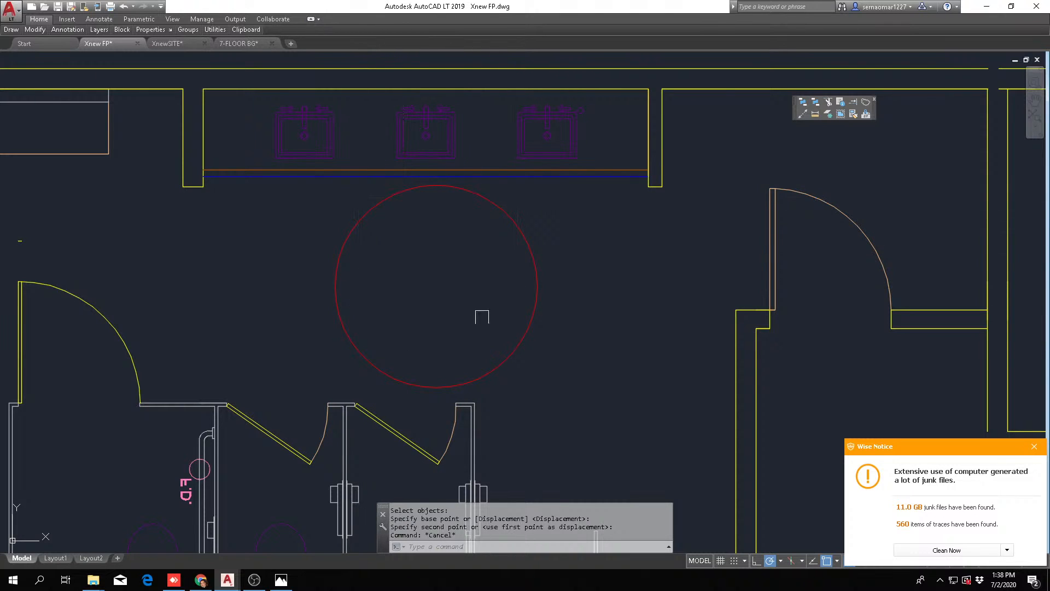
scroll(391, 217, "down", 4)
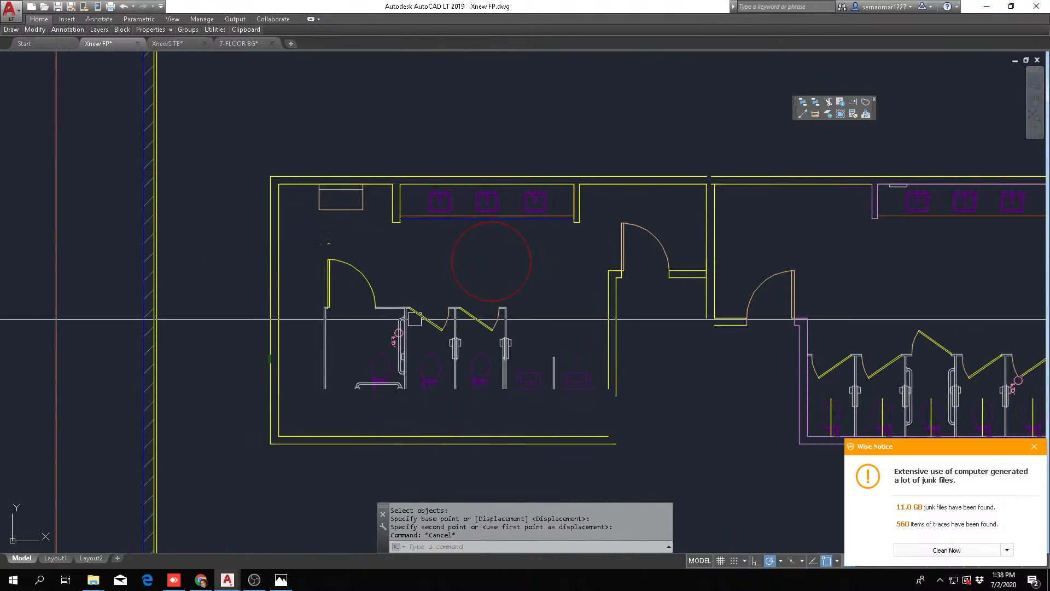
key("Escape")
type("m")
key("Return")
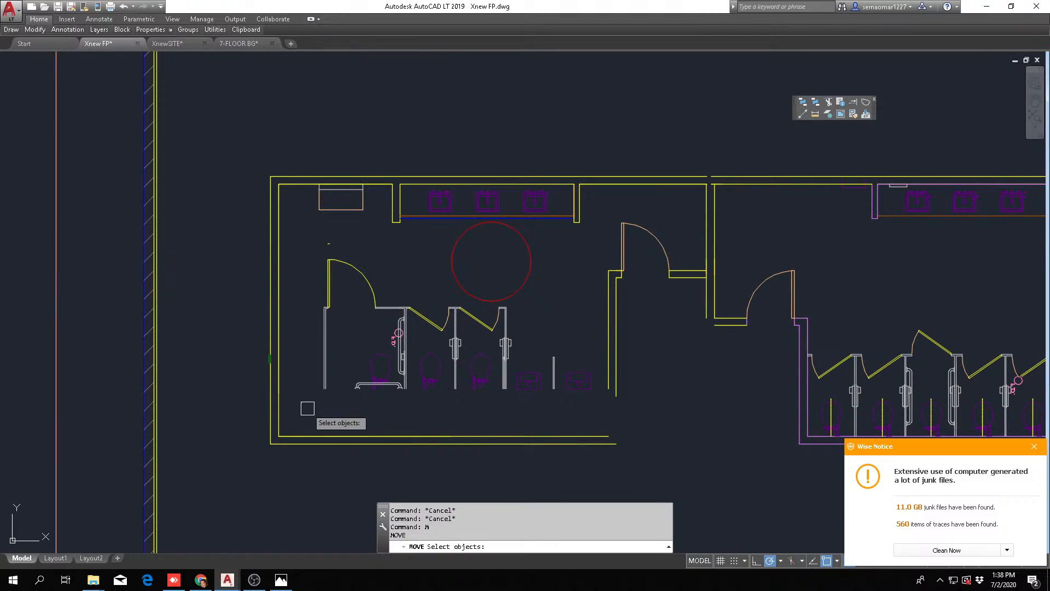
left_click(295, 414)
left_click(644, 299)
left_click(412, 258)
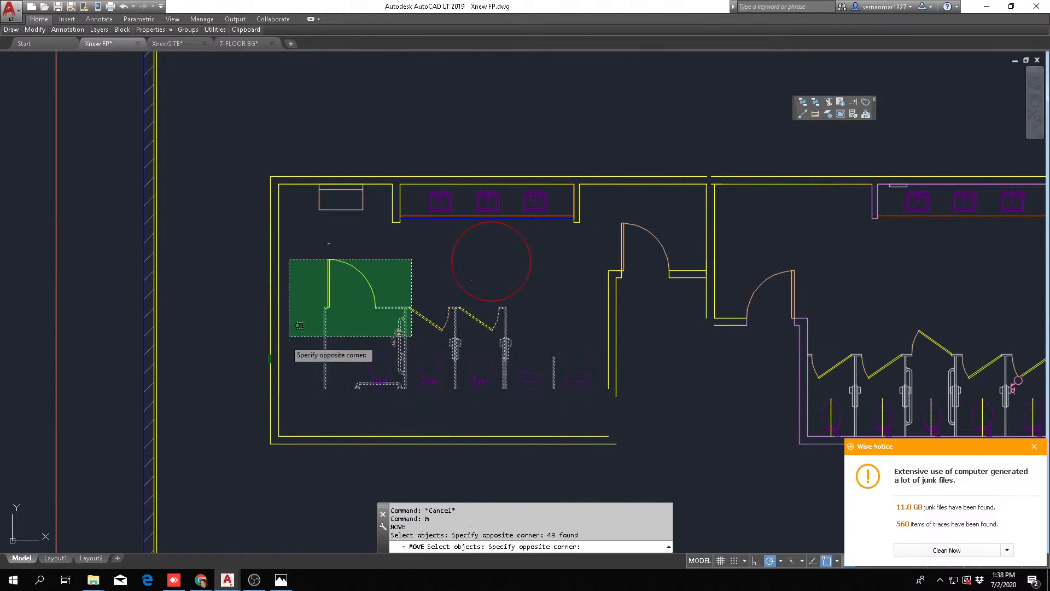
left_click(285, 342)
scroll(322, 272, "up", 6)
left_click(435, 212)
left_click(311, 251)
scroll(409, 239, "down", 4)
scroll(376, 368, "down", 2)
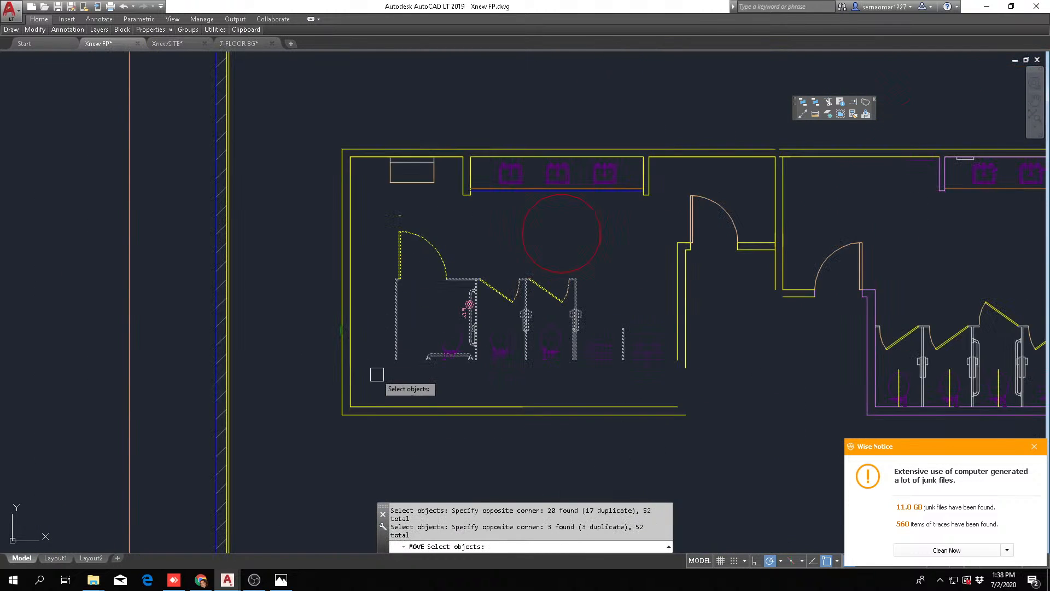
scroll(438, 311, "up", 7)
key("Return")
left_click(453, 294)
scroll(347, 284, "down", 3)
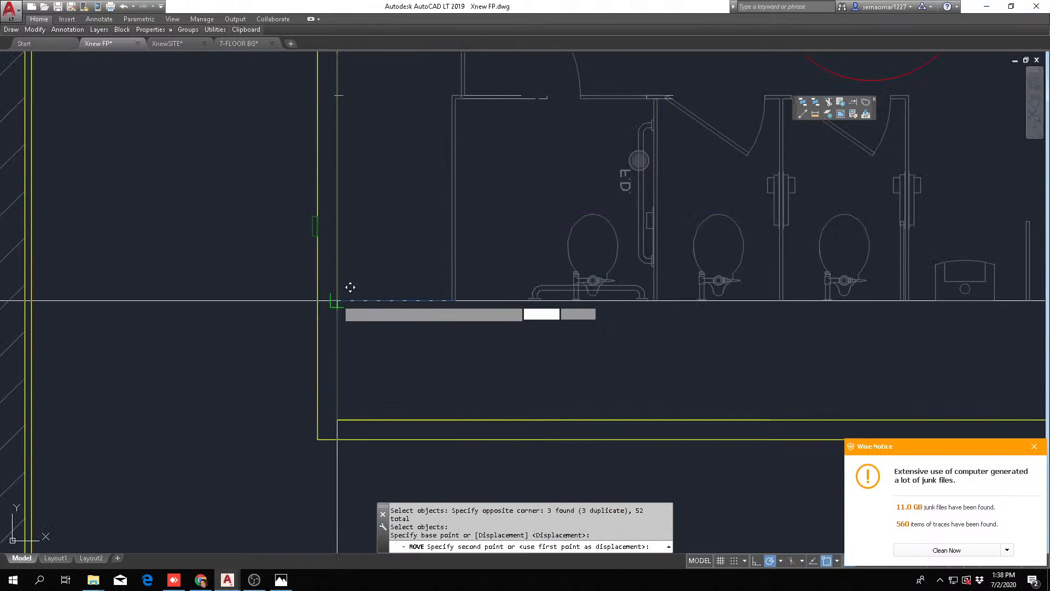
scroll(335, 297, "up", 3)
key("Escape")
key("Escape")
Erase the accessible stall's outer partition line inside the side wall and trim the stall-front stub at the wall face
scroll(336, 131, "up", 4)
type("e")
key("Return")
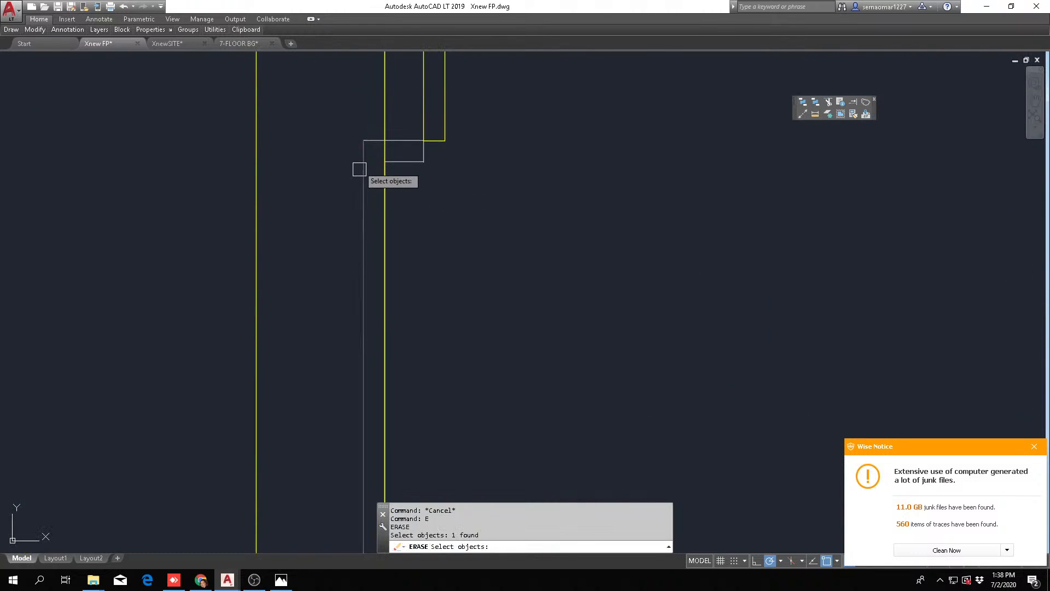
key("Return")
key("Escape")
type("tr")
key("Return")
left_click(396, 117)
left_click(359, 150)
key("Return")
left_click(368, 141)
key("Escape")
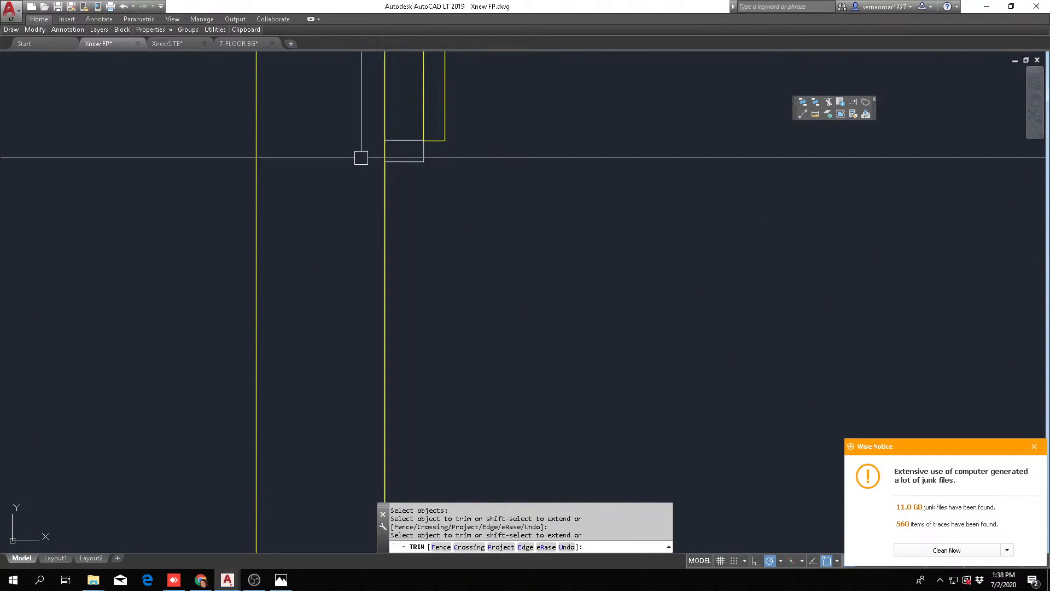
Measure the accessible stall's clear width and depth from the inner front corner of its grab-bar partition
scroll(361, 158, "down", 5)
middle_click_drag(581, 204, 481, 218)
scroll(543, 243, "down", 5)
middle_click_drag(602, 258, 520, 306)
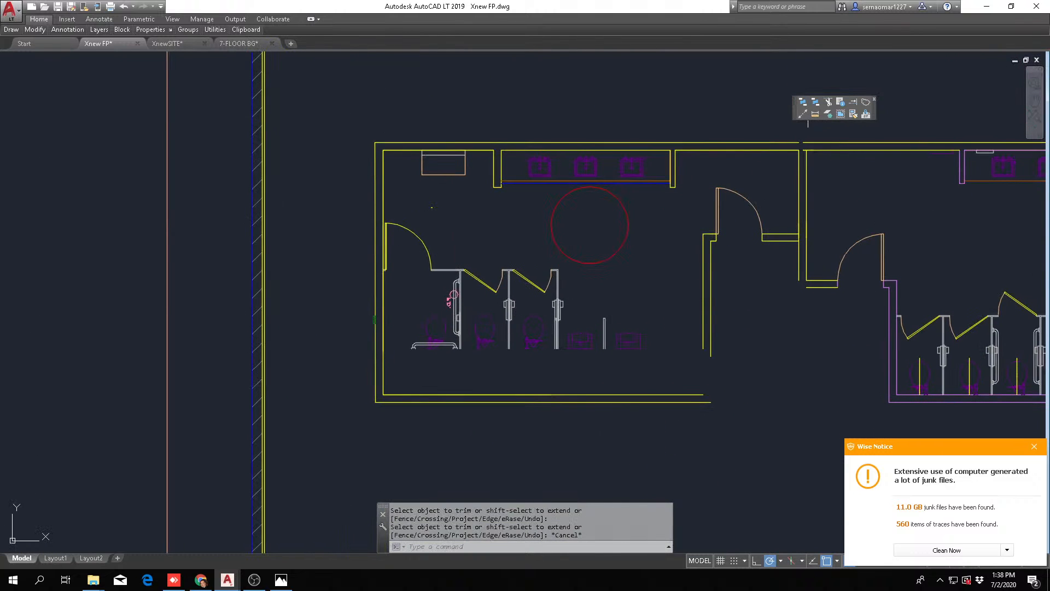
left_click(816, 114)
scroll(469, 280, "up", 4)
scroll(499, 169, "up", 2)
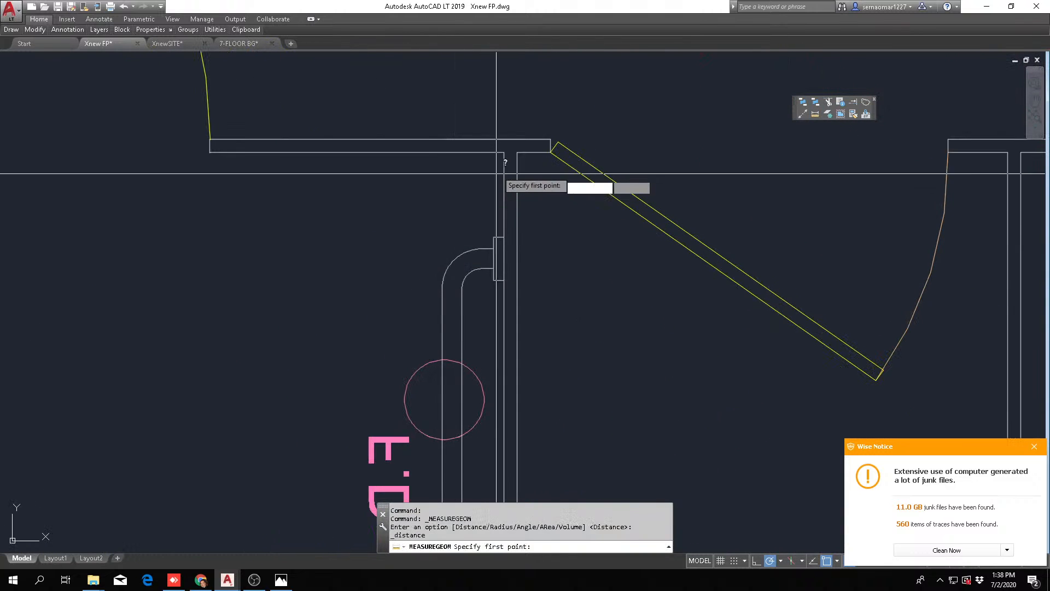
left_click(503, 153)
scroll(545, 185, "down", 4)
scroll(264, 184, "up", 2)
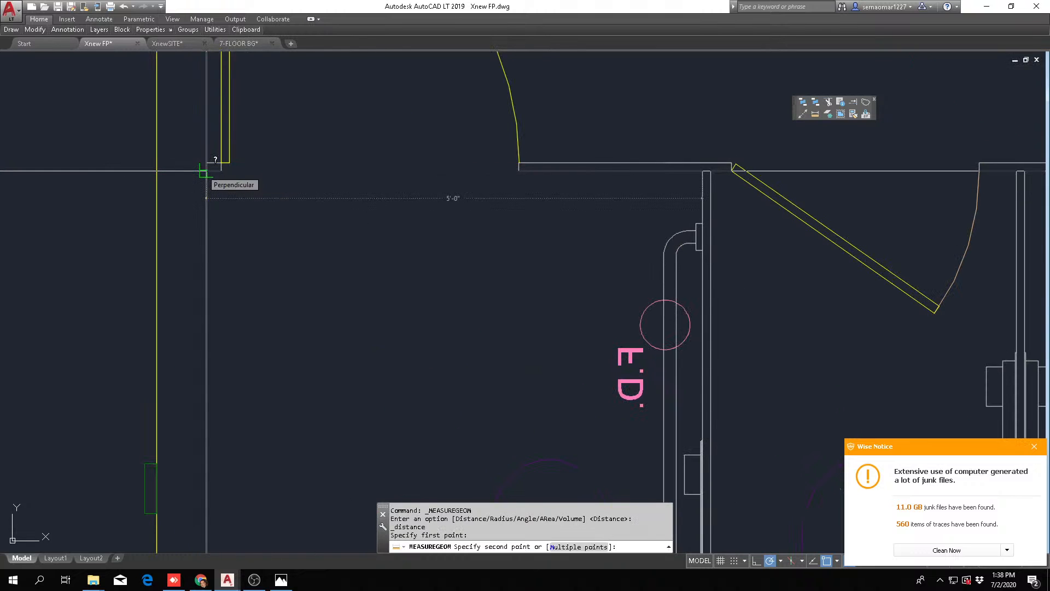
scroll(537, 268, "down", 4)
scroll(596, 432, "up", 2)
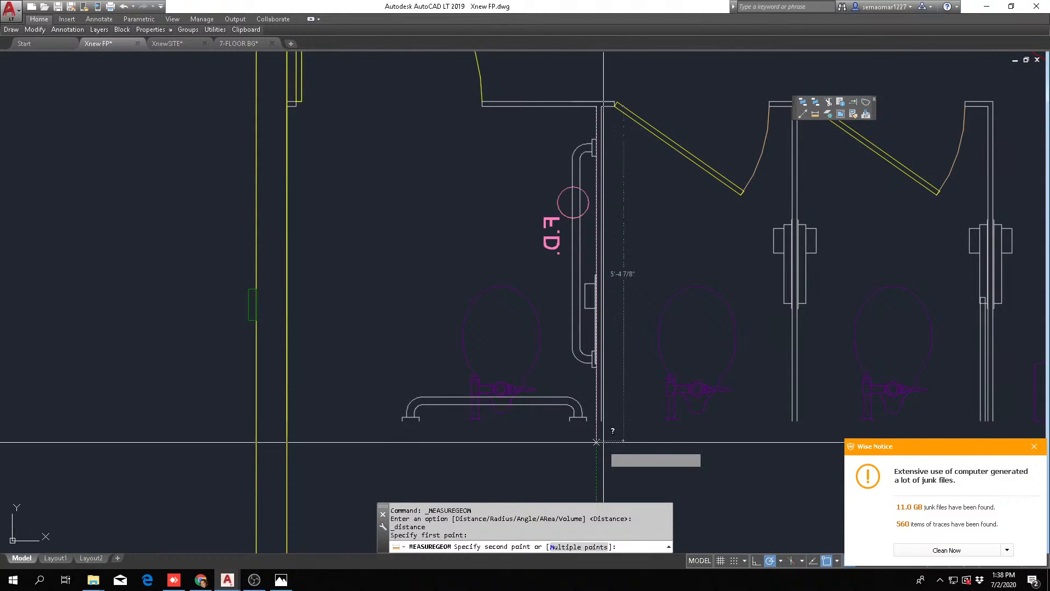
scroll(596, 442, "up", 2)
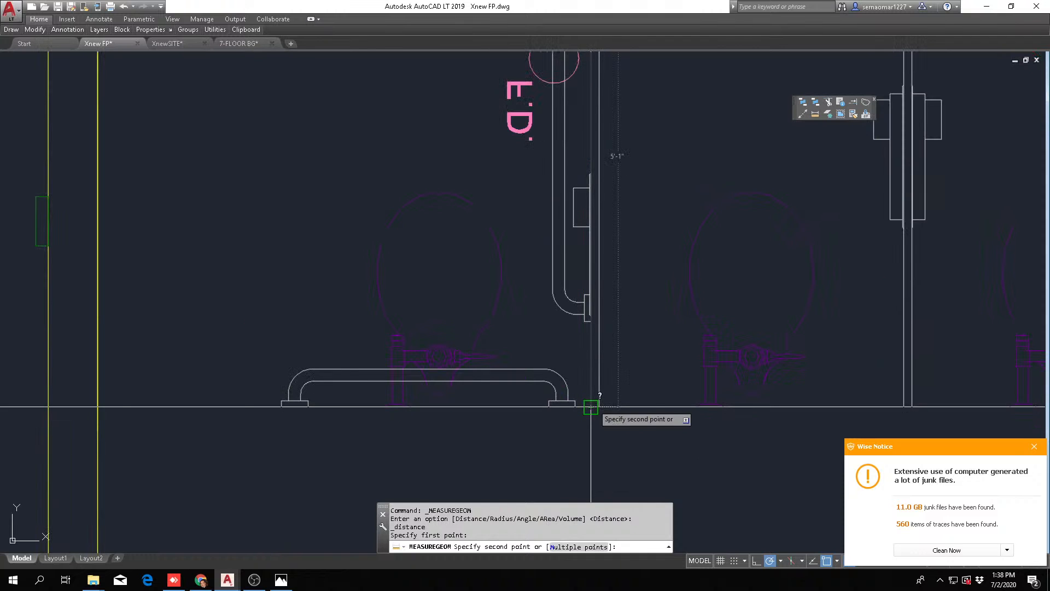
scroll(591, 406, "down", 3)
key("Escape")
key("Escape")
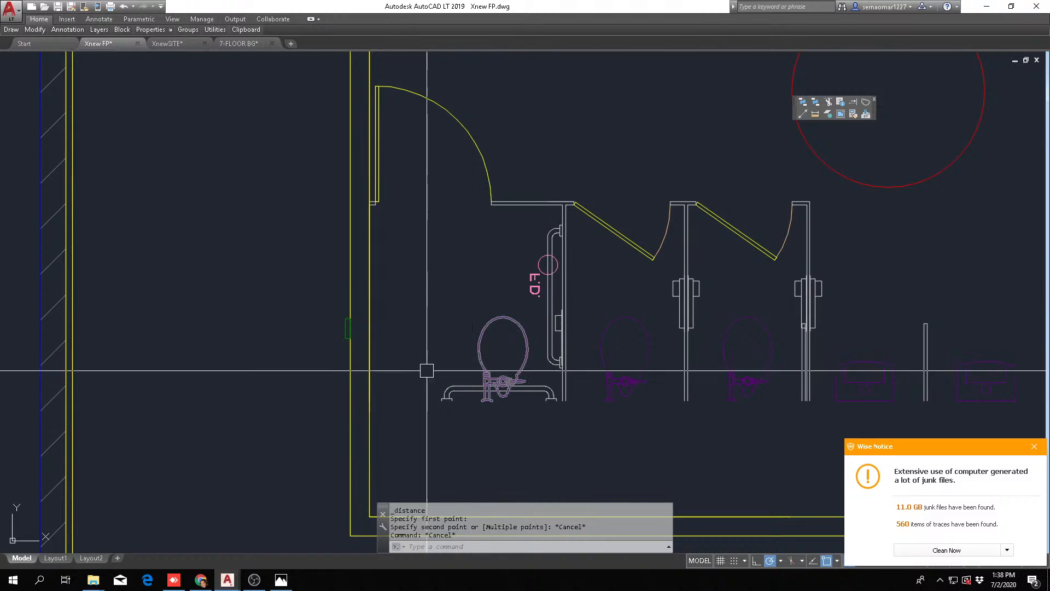
Draw a straight back wall line behind the toilets from the last stall partition to the inner face of the side wall
middle_click_drag(620, 428, 391, 388)
type("L")
key("Return")
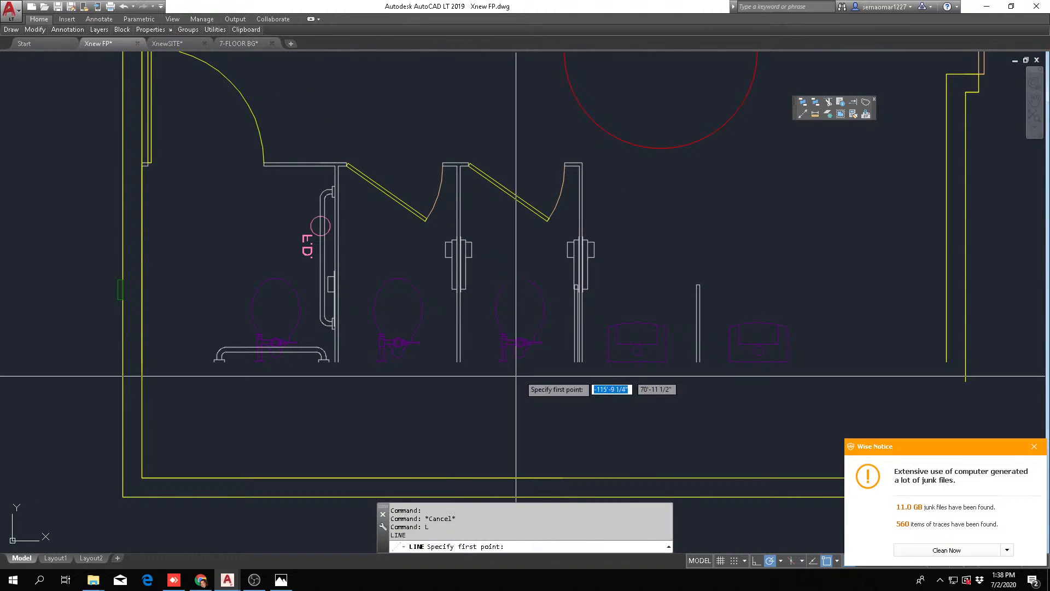
left_click(578, 361)
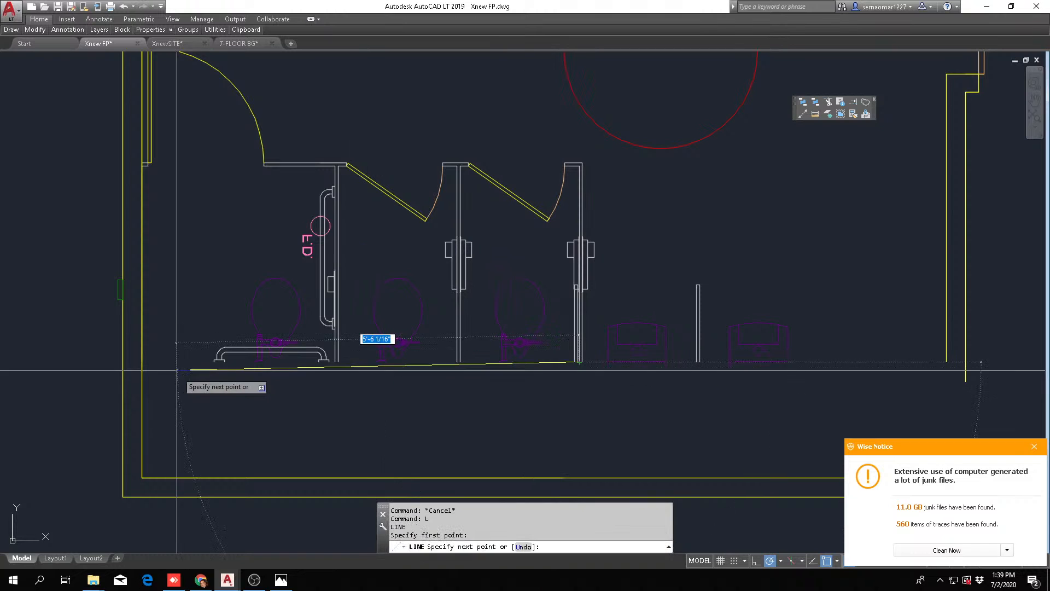
left_click(159, 362)
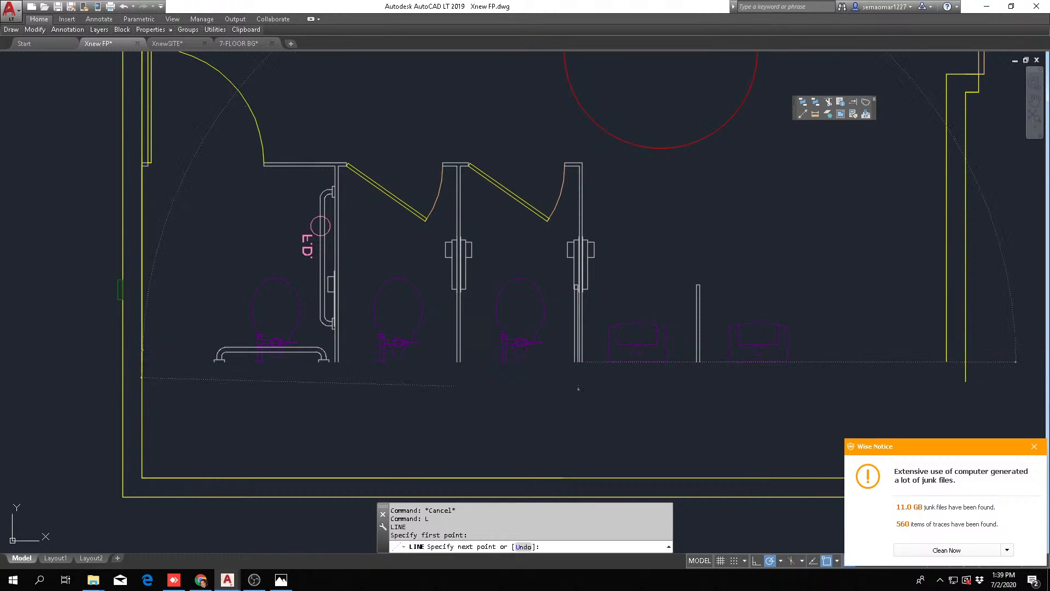
key("Escape")
Offset the new back wall line 6" outward, away from the toilets
type("o")
key("Return")
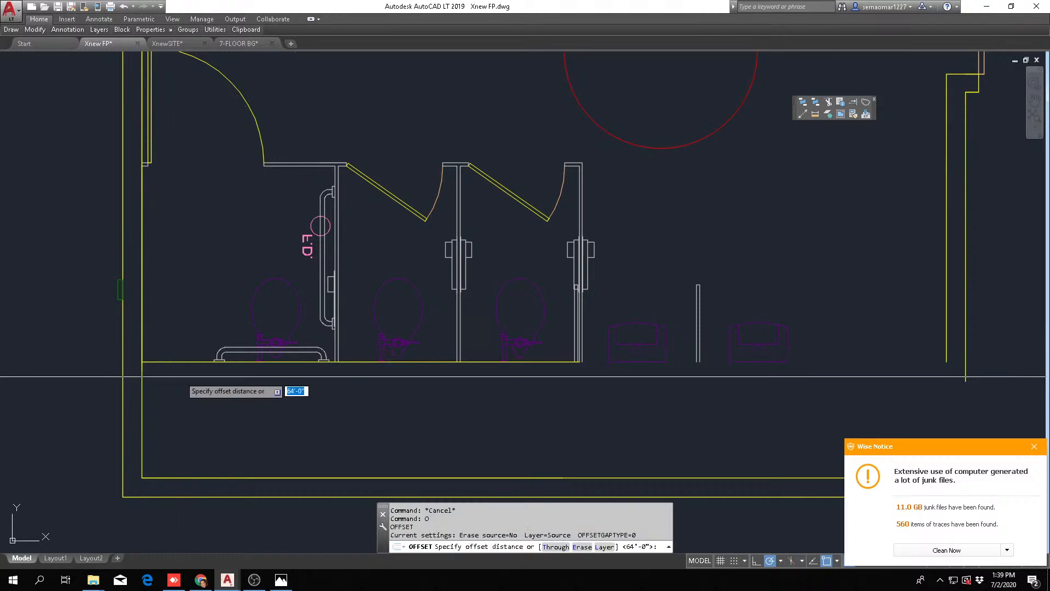
type("6")
key("Return")
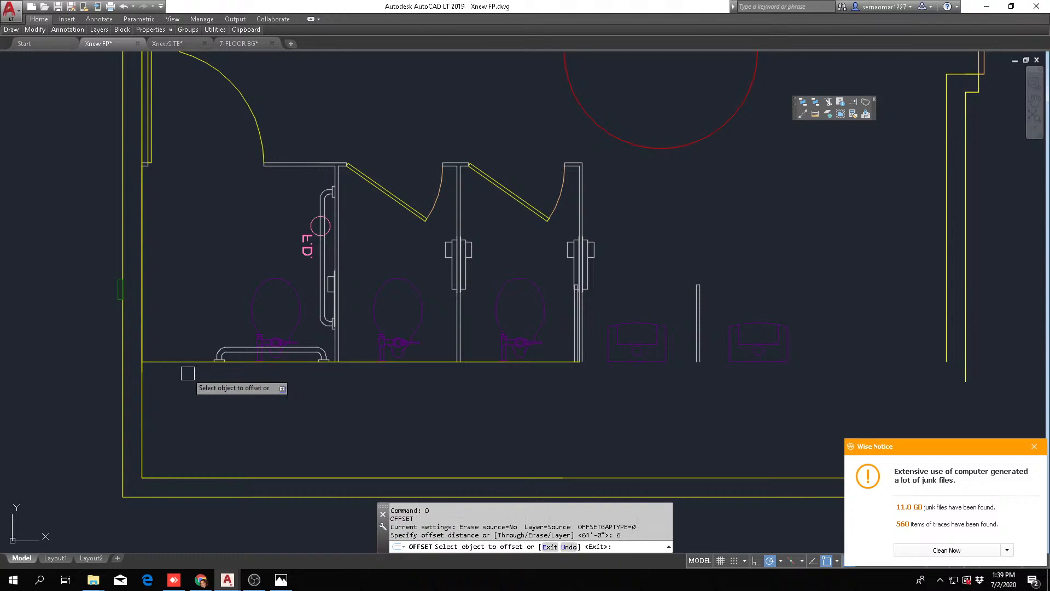
left_click(156, 362)
left_click(170, 406)
key("Escape")
key("Escape")
Fillet the new back wall lines with the side wall's lines to form the men's-room corner
type("f")
key("Return")
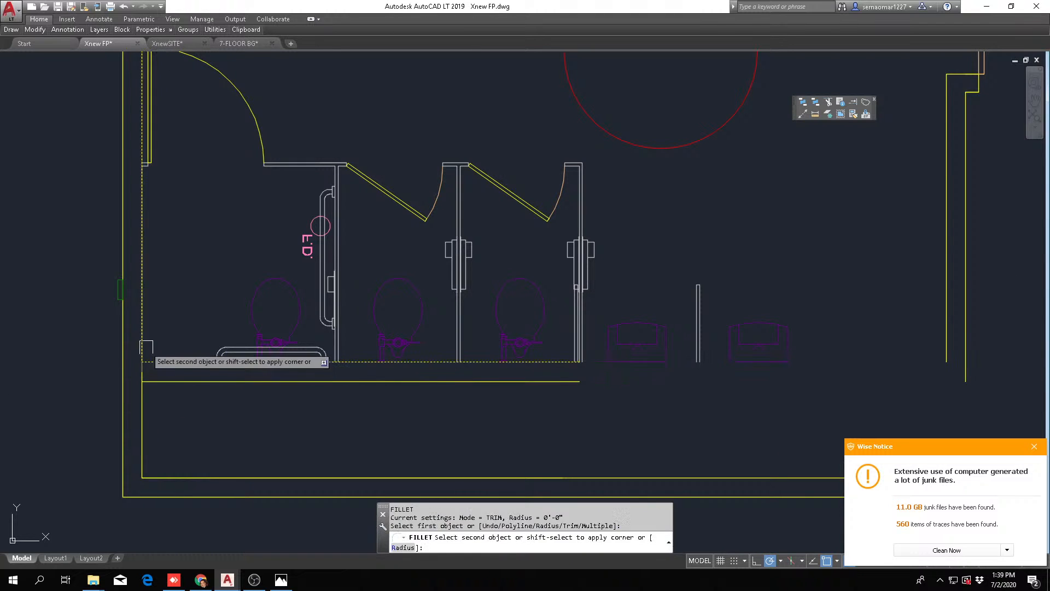
left_click(146, 381)
key("Escape")
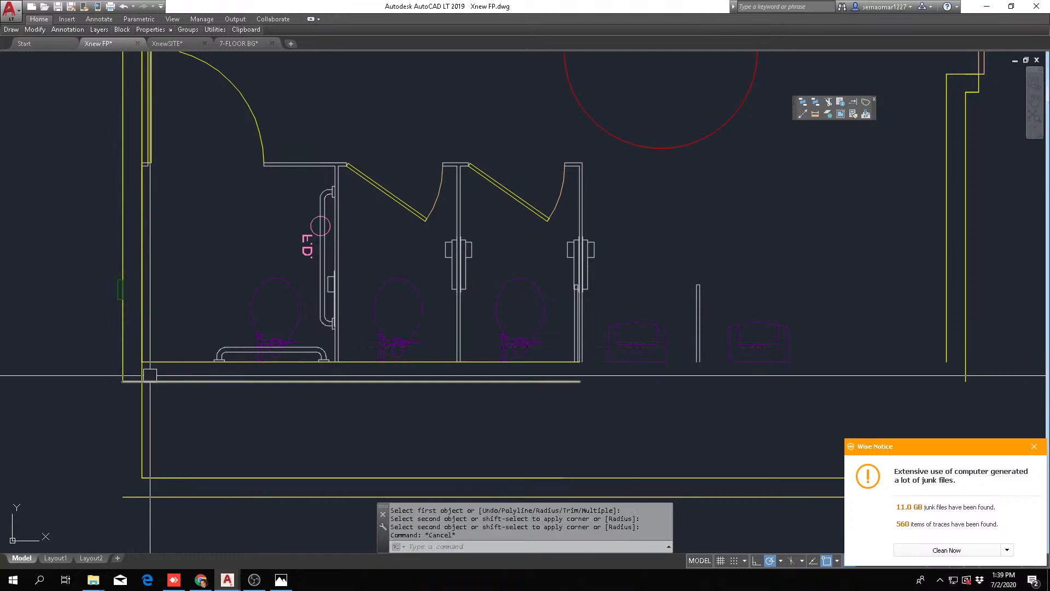
Erase the old men's-room back wall lines and the leftover side wall line beyond the new corner
type("e")
left_click(146, 391)
key("space")
key("Escape")
scroll(218, 450, "down", 2)
type("e")
left_click(256, 444)
left_click(242, 503)
scroll(257, 186, "up", 5)
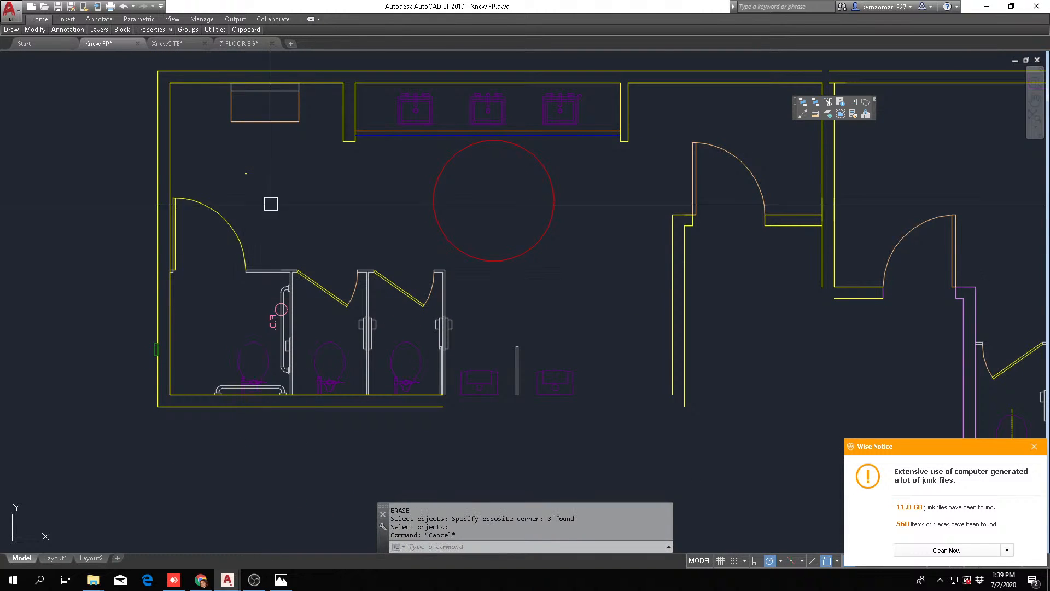
Erase the small stray line left in the open floor area beside the accessible stall door of the men's room
scroll(329, 197, "down", 3)
scroll(286, 202, "up", 5)
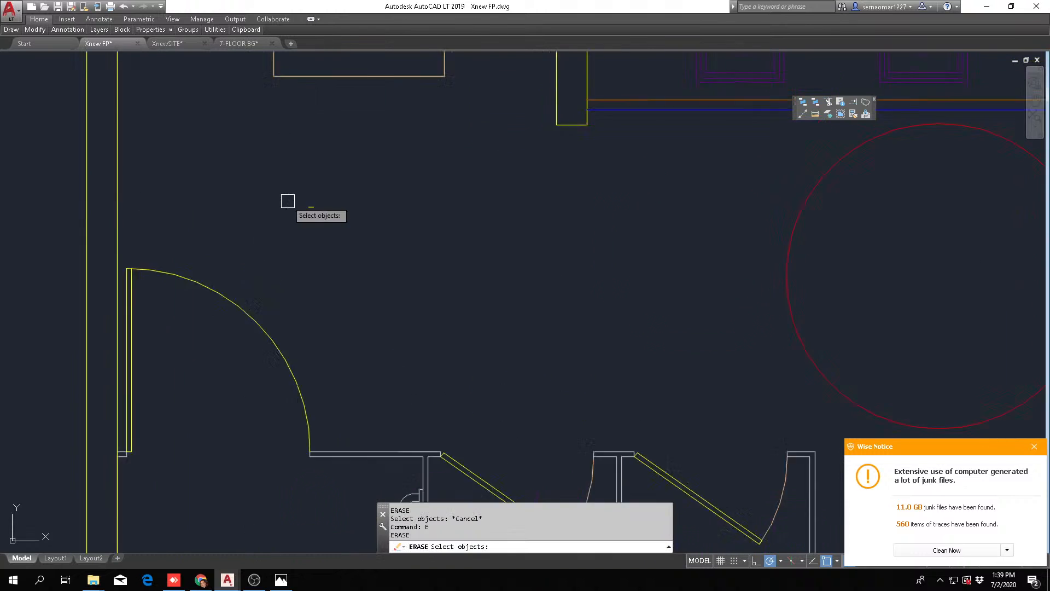
left_click(357, 176)
left_click(317, 235)
key("space")
key("Escape")
key("Escape")
scroll(284, 227, "down", 5)
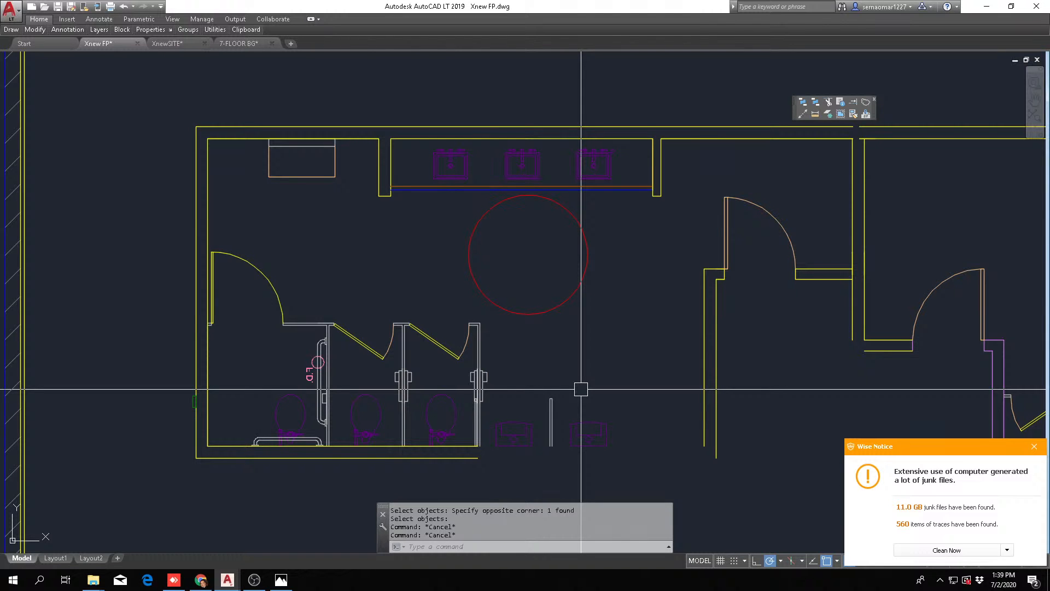
scroll(581, 390, "down", 6)
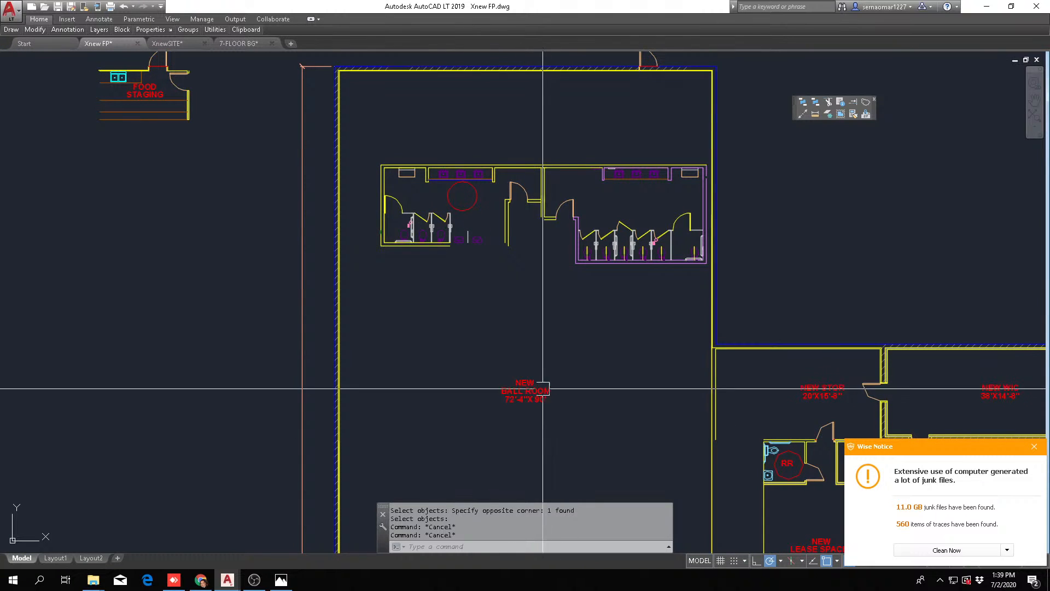
scroll(437, 172, "up", 5)
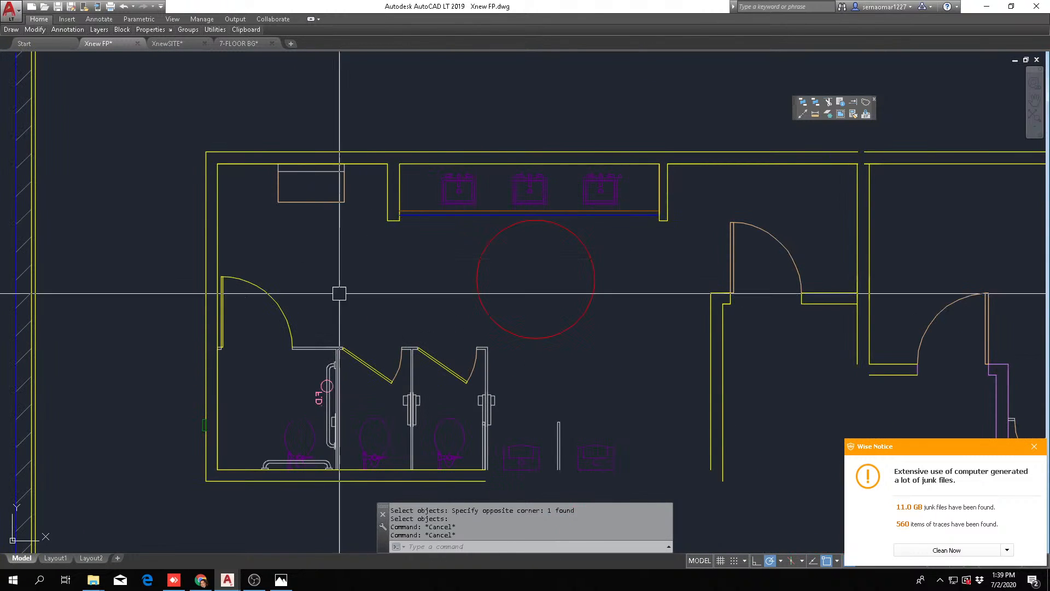
key("Escape")
middle_click_drag(464, 281, 338, 270)
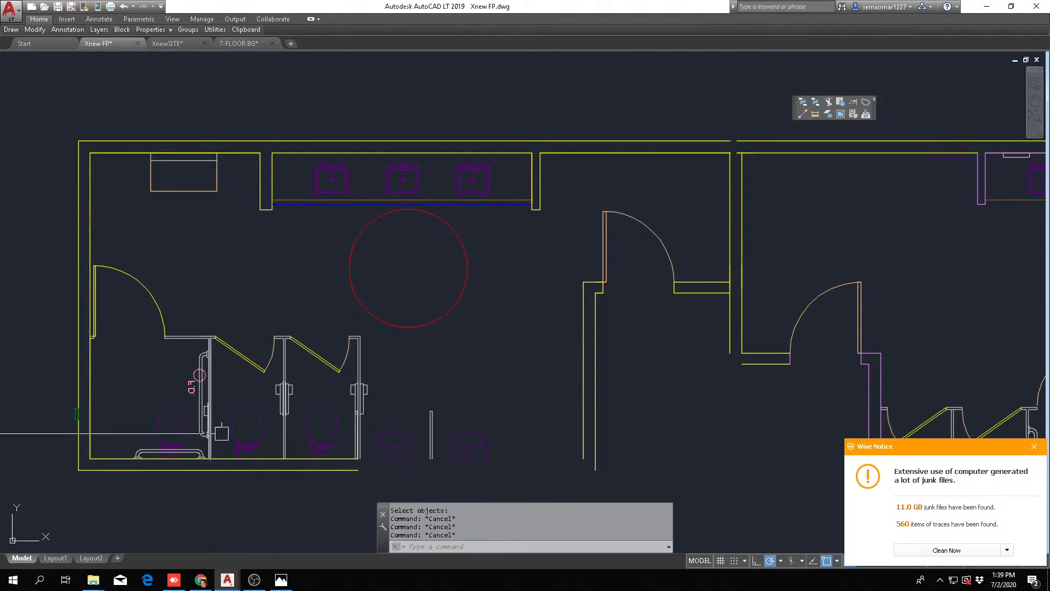
Switch to Chrome and load google.com in the tab that holds the Canva thumbnail design
left_click(200, 528)
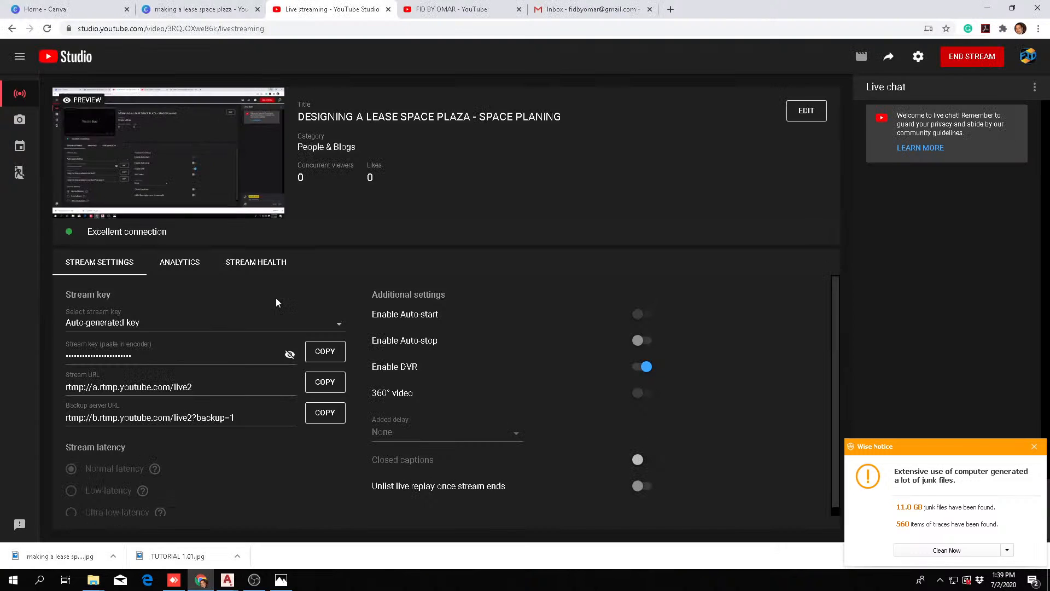
left_click(157, 12)
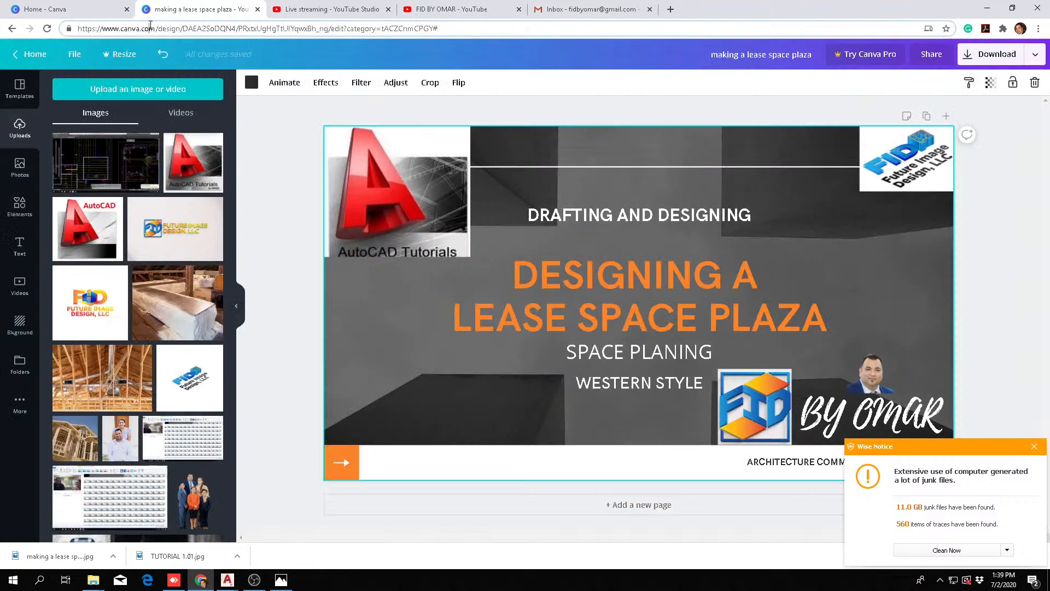
left_click(151, 28)
type("google")
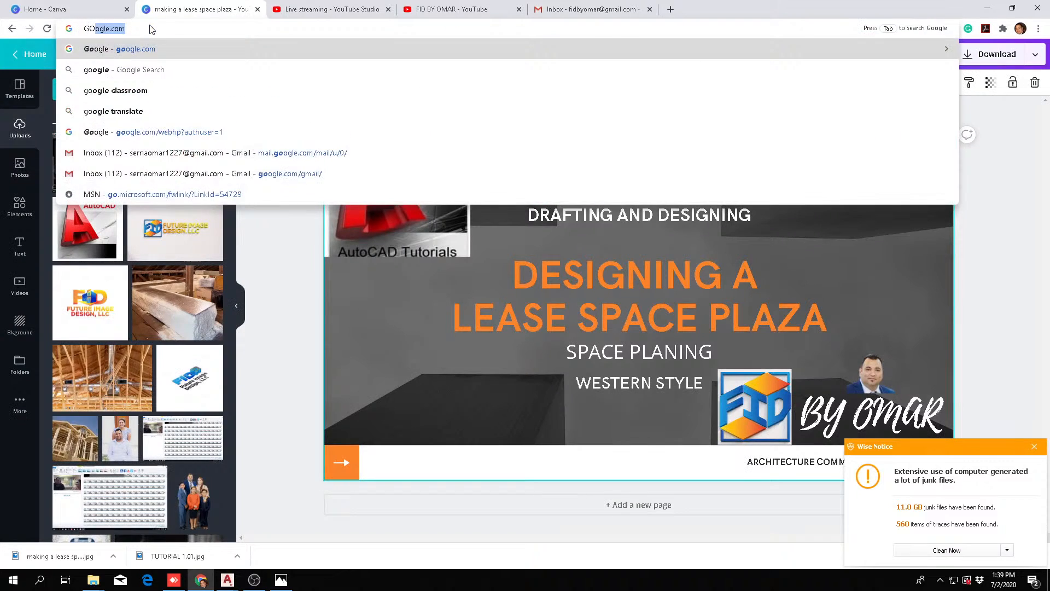
key("Return")
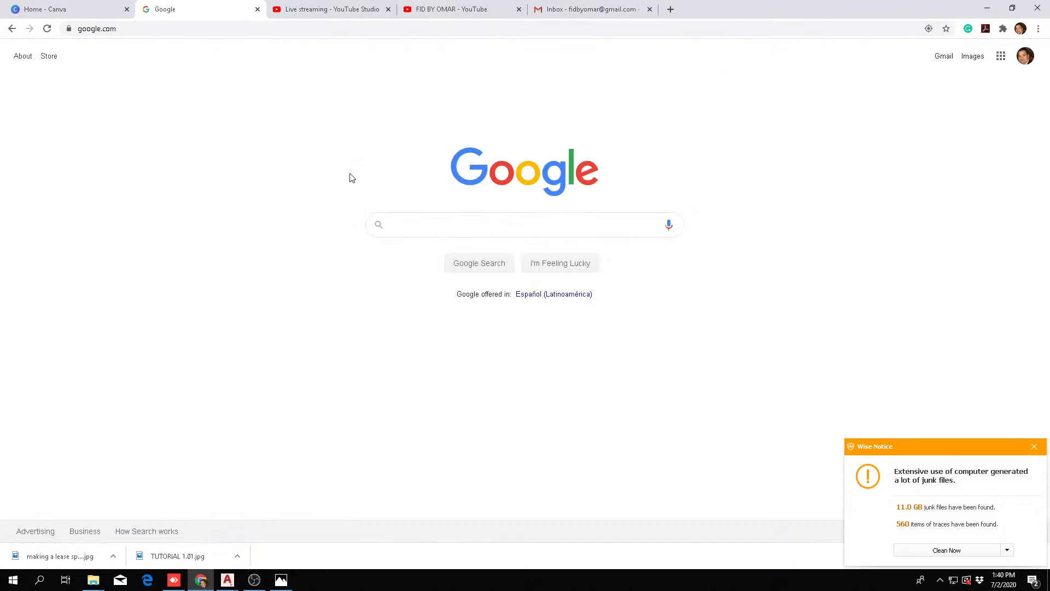
Search Google for "texas accessibility standards"
left_click(450, 229)
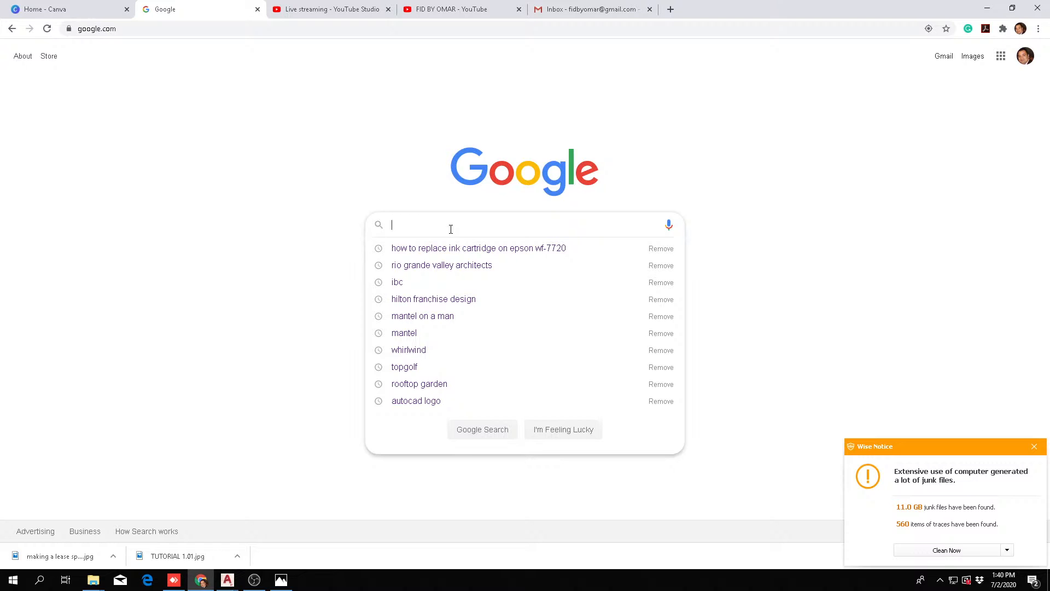
type("TAZ")
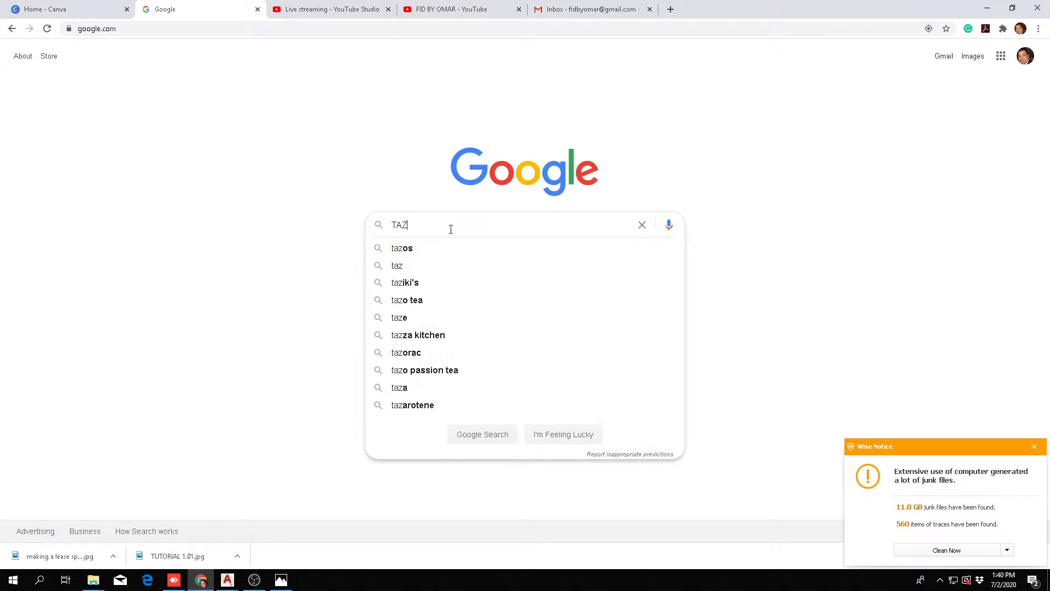
key("BackSpace")
type("S")
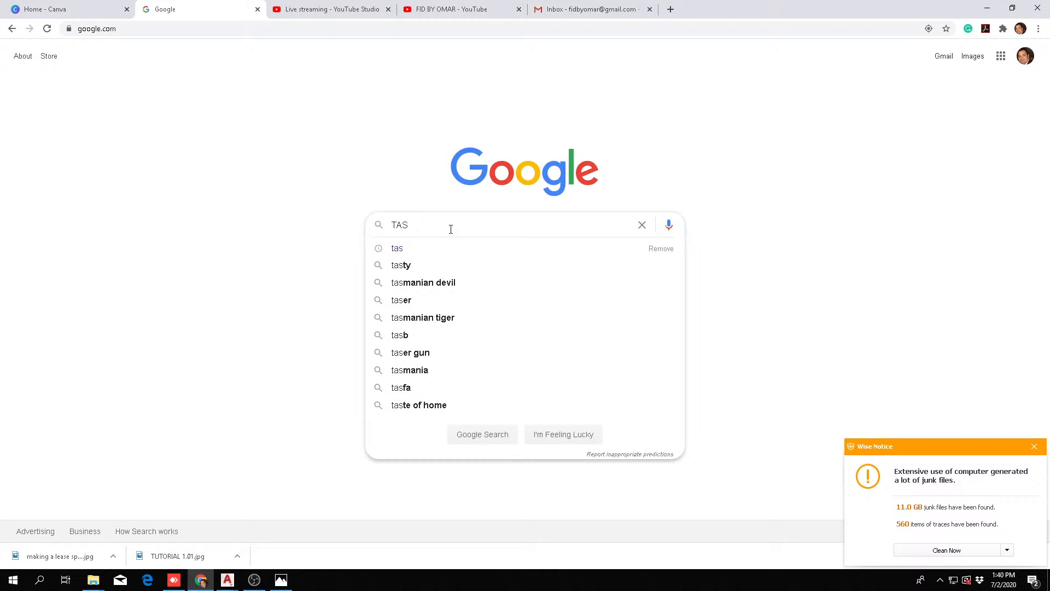
key("BackSpace")
key("BackSpace")
key("BackSpace")
type("TEX")
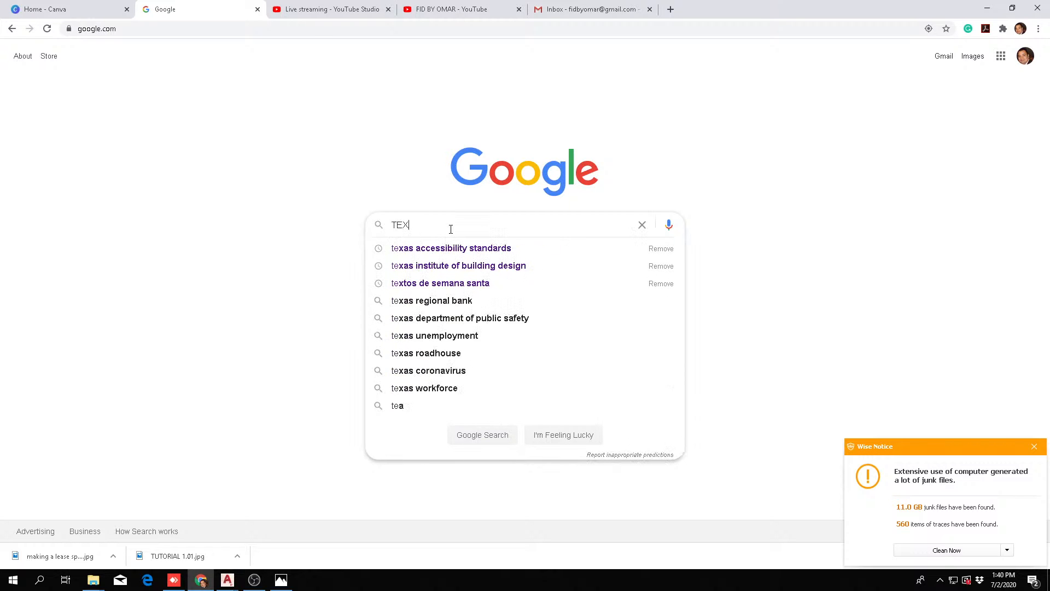
type("A")
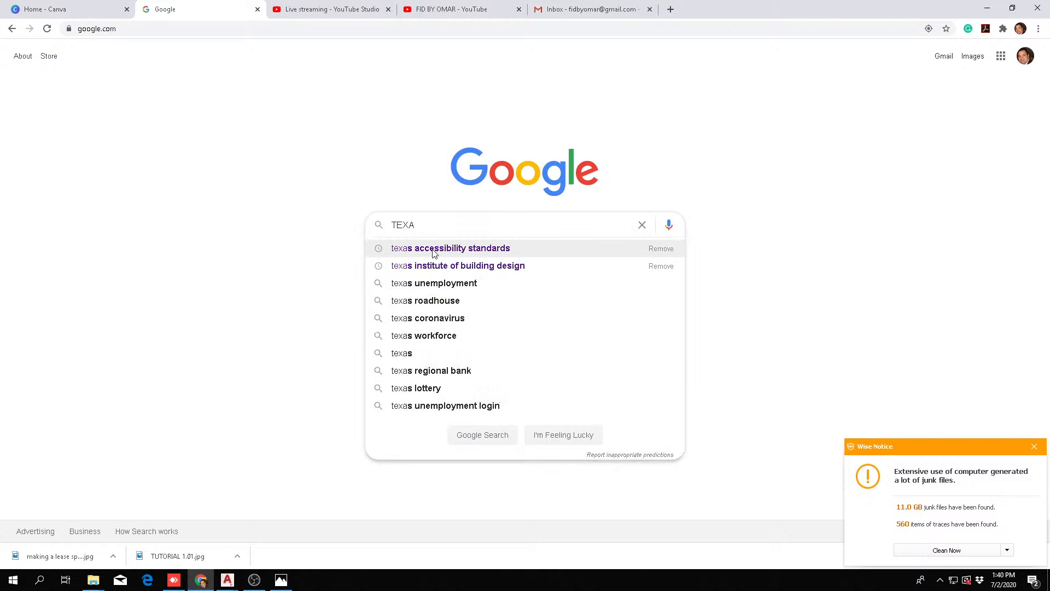
left_click(433, 250)
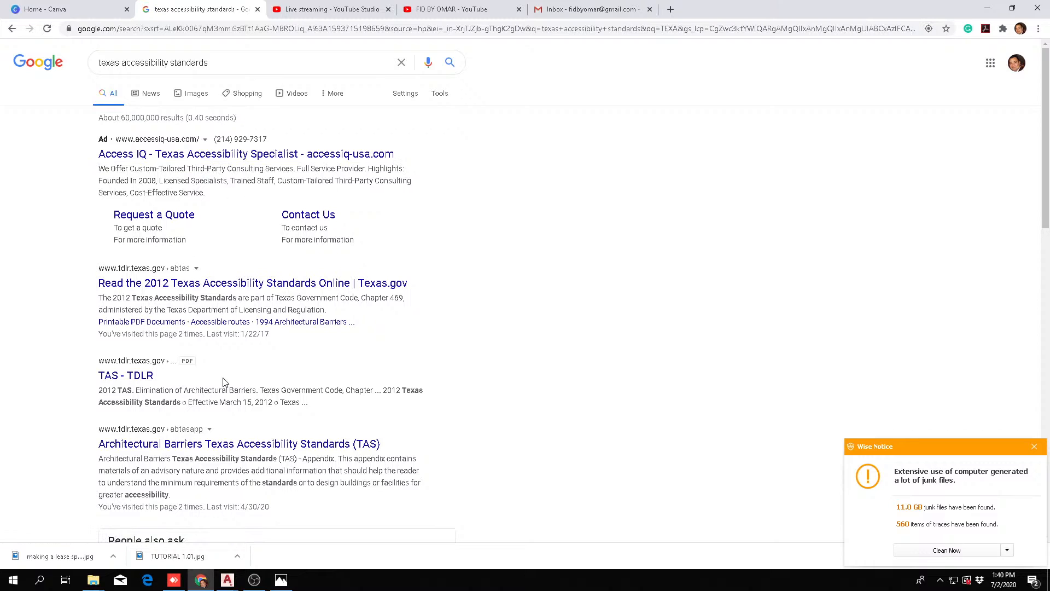
Open the "TAS - TDLR" PDF from the search results and dismiss the Wise Notice about junk files
left_click(126, 377)
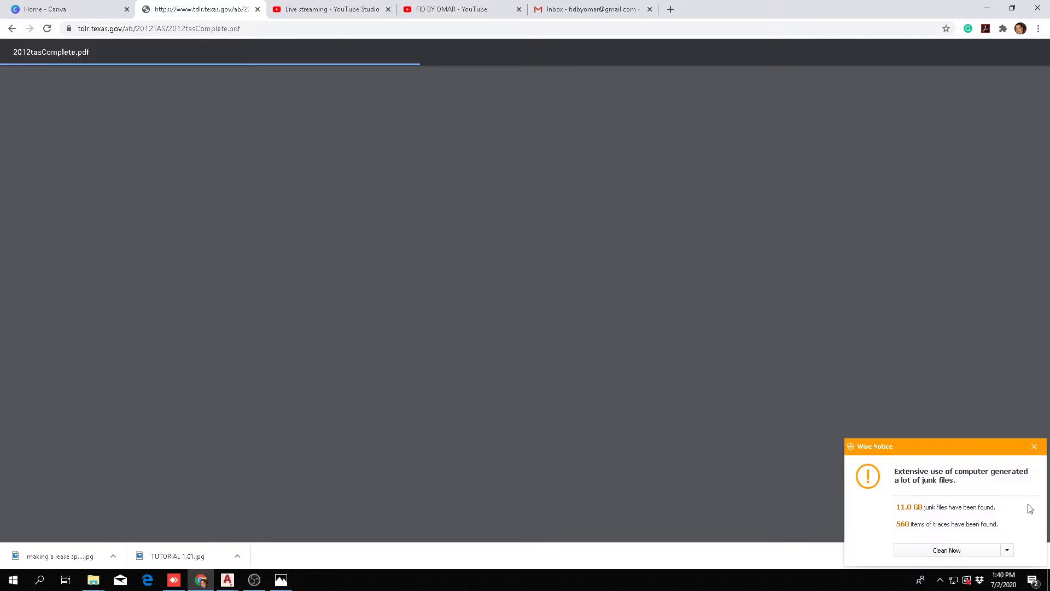
left_click(1035, 446)
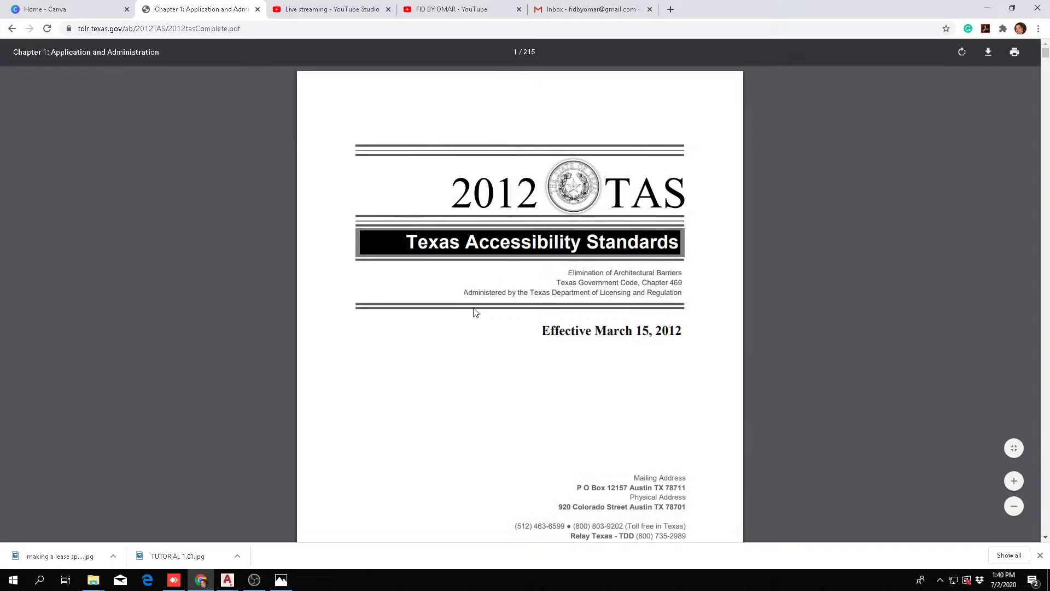
Look through the 2012 Texas Accessibility Standards PDF for the door maneuvering clearance diagrams in Chapter 4
scroll(475, 312, "down", 15)
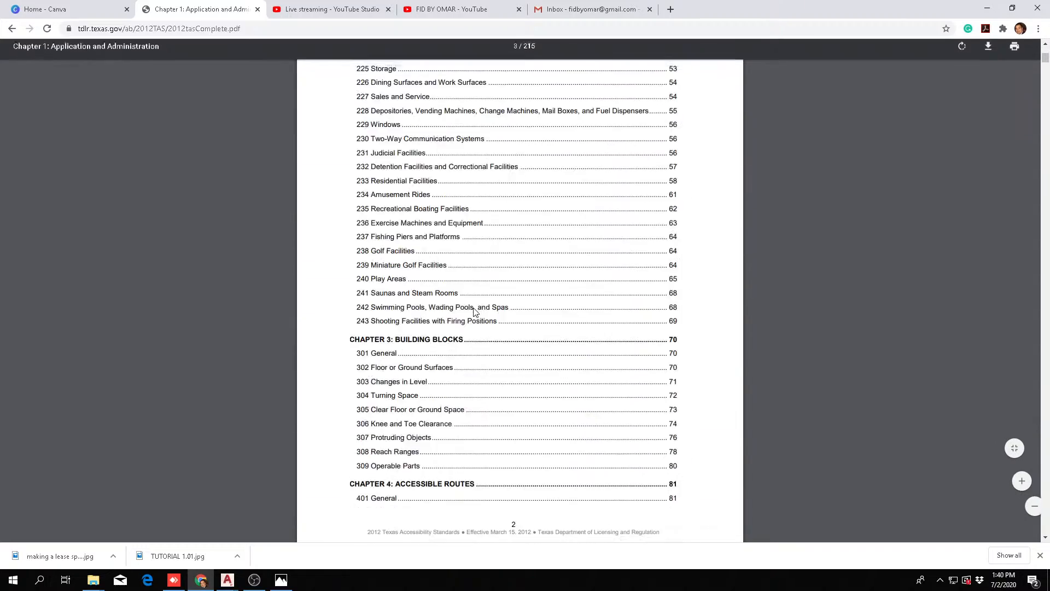
scroll(475, 312, "down", 20)
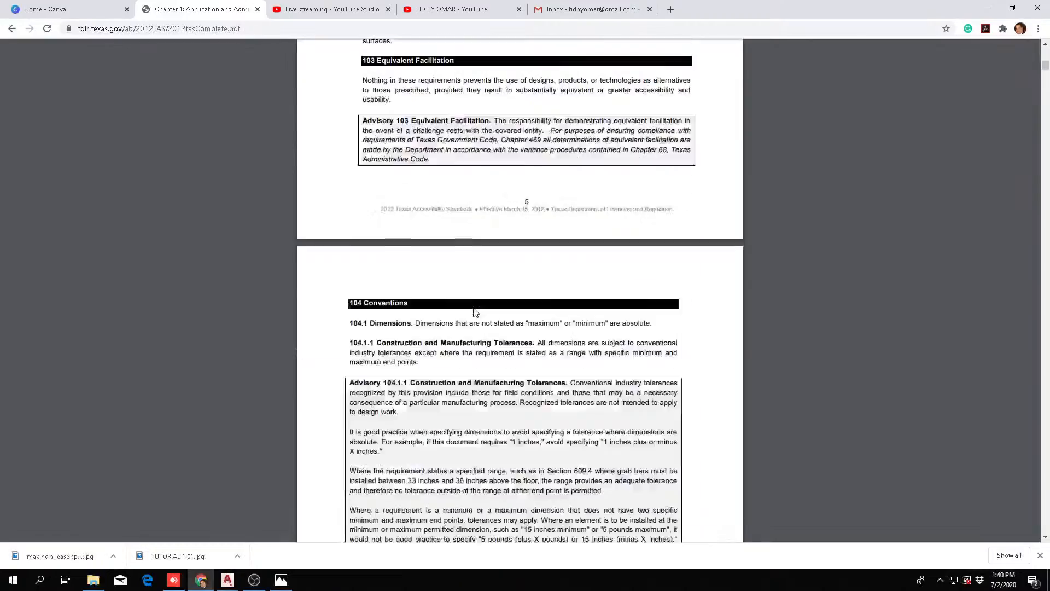
scroll(476, 312, "down", 20)
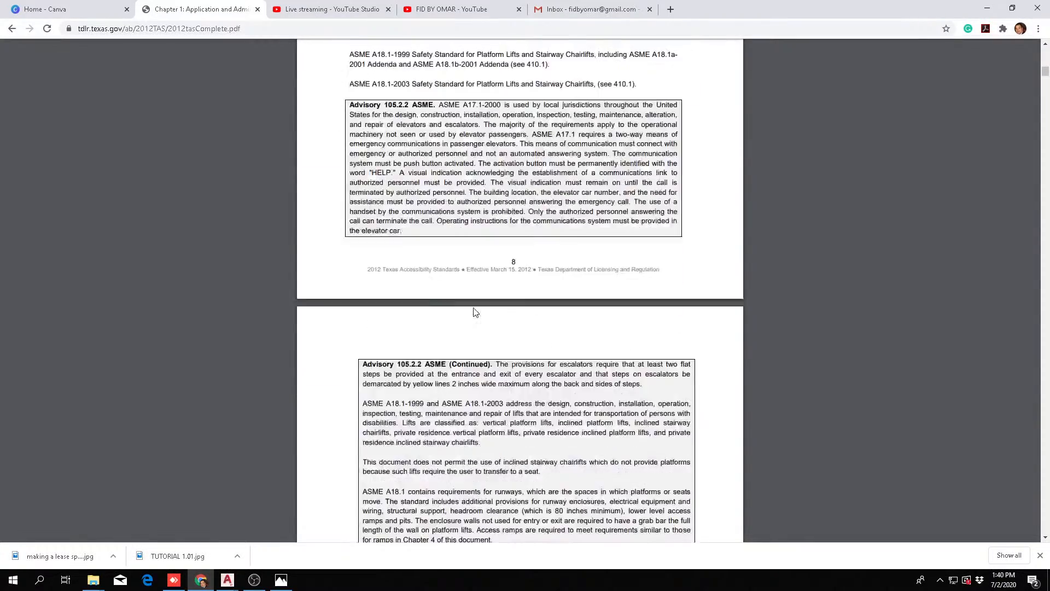
scroll(475, 312, "down", 20)
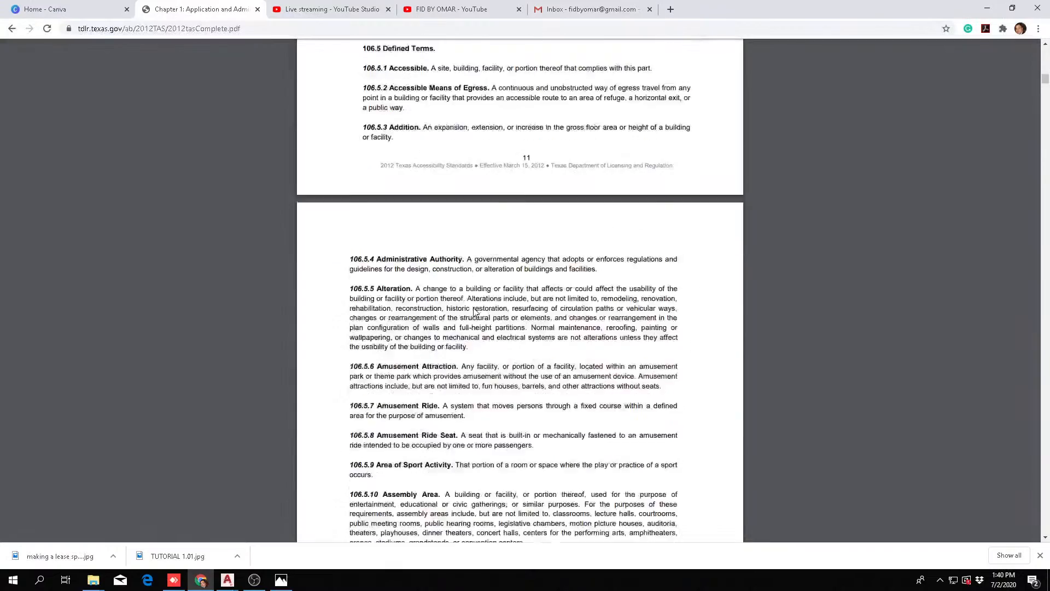
scroll(475, 312, "down", 20)
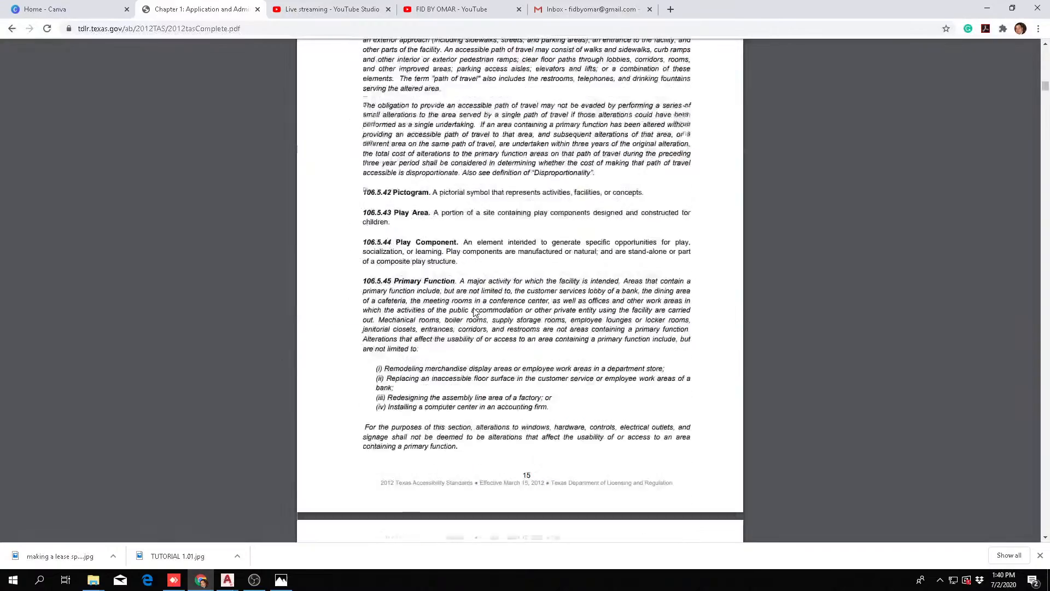
scroll(476, 312, "down", 20)
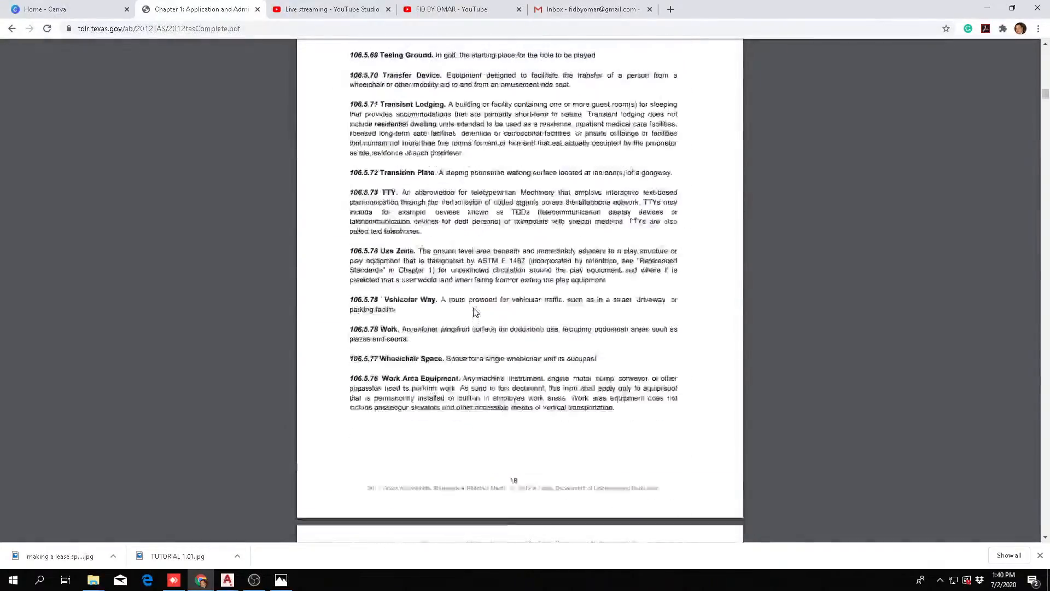
scroll(475, 312, "down", 20)
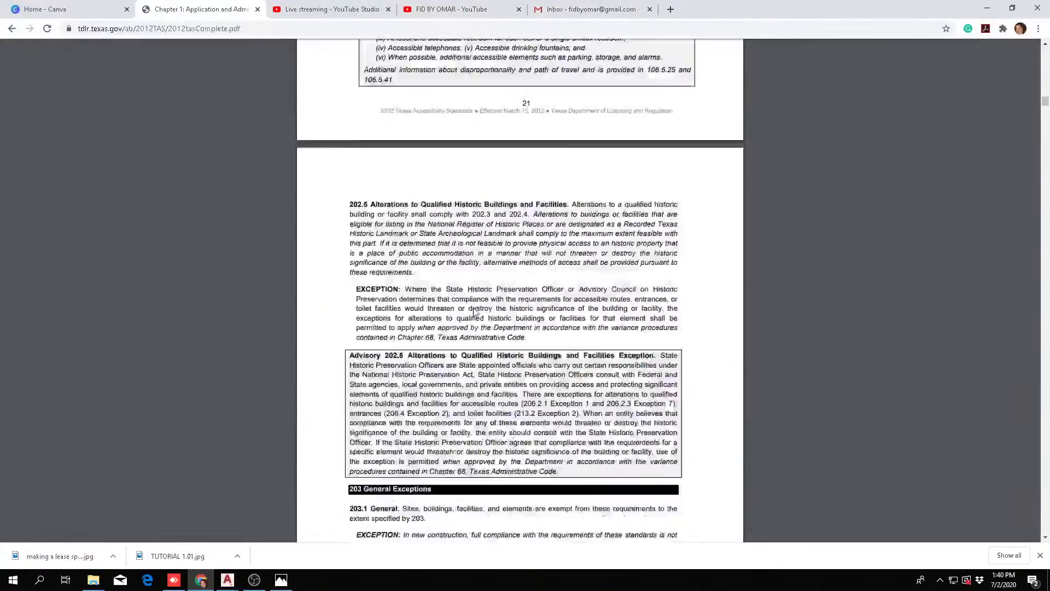
scroll(475, 312, "down", 20)
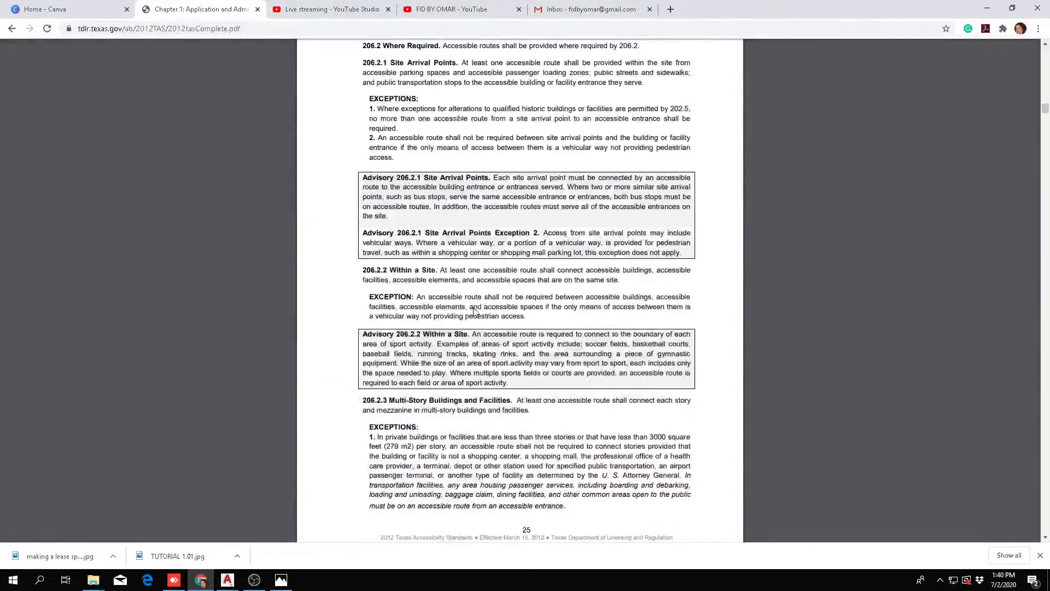
scroll(475, 311, "down", 20)
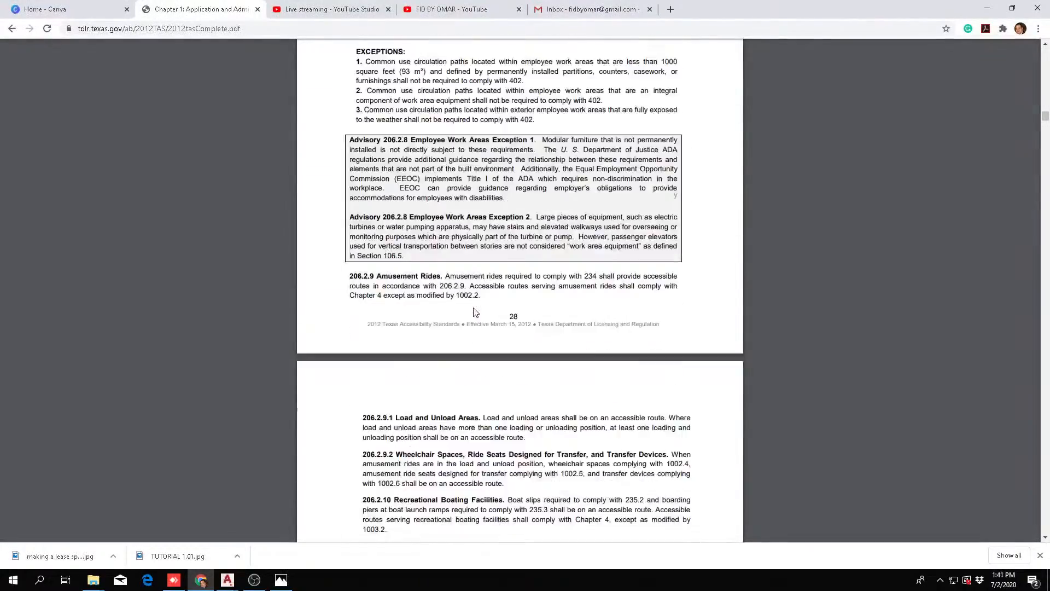
scroll(475, 312, "down", 20)
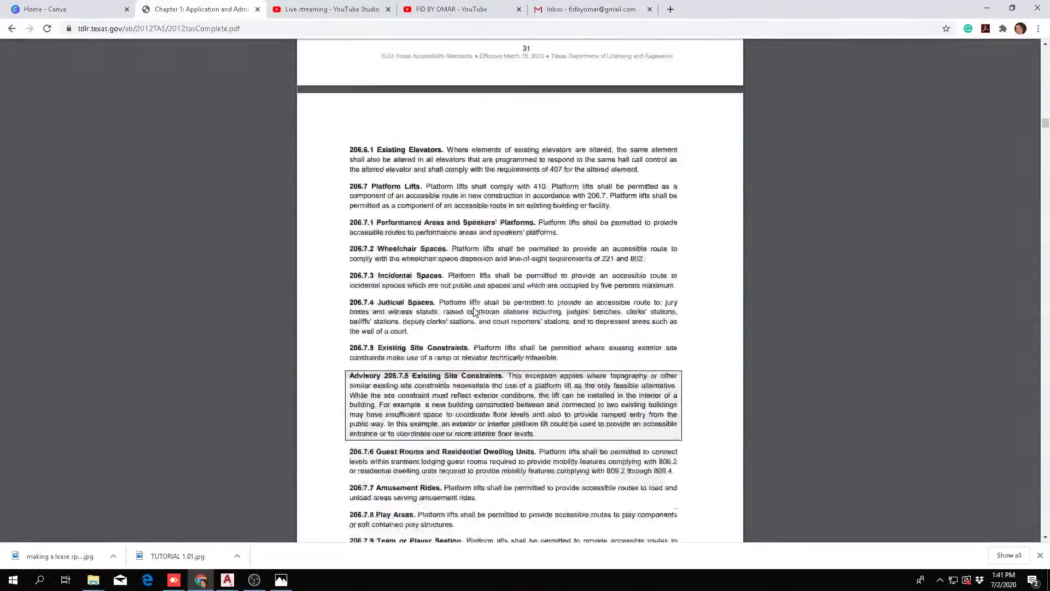
scroll(475, 312, "down", 20)
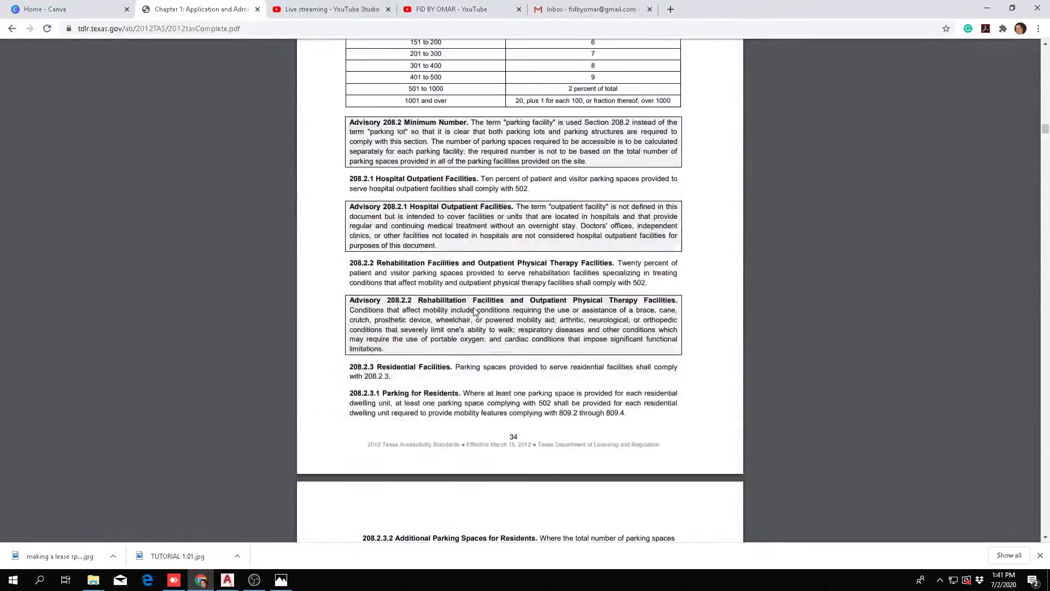
scroll(475, 311, "down", 20)
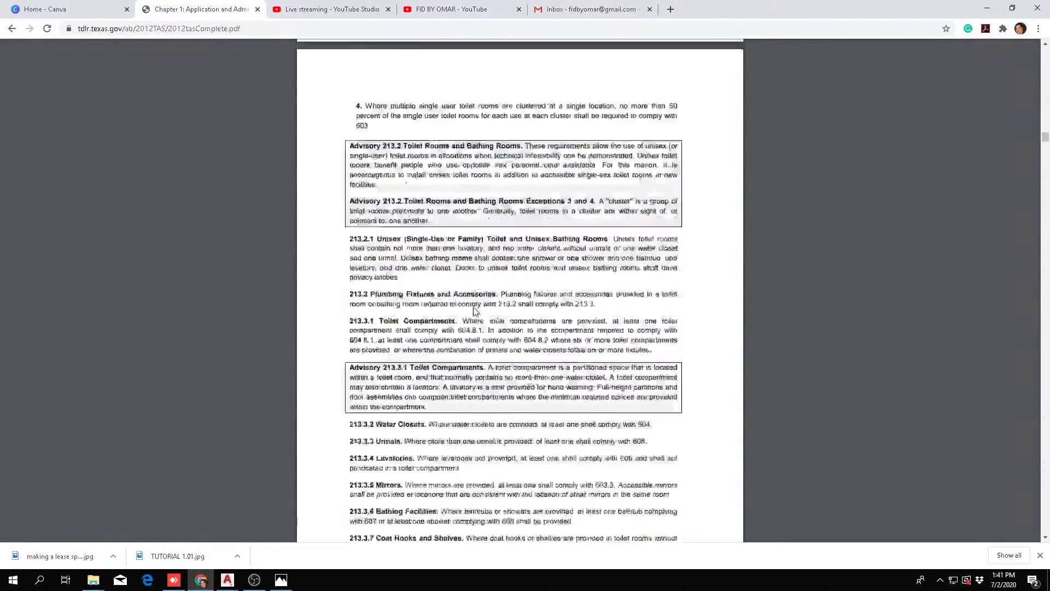
scroll(475, 312, "down", 18)
scroll(475, 312, "down", 20)
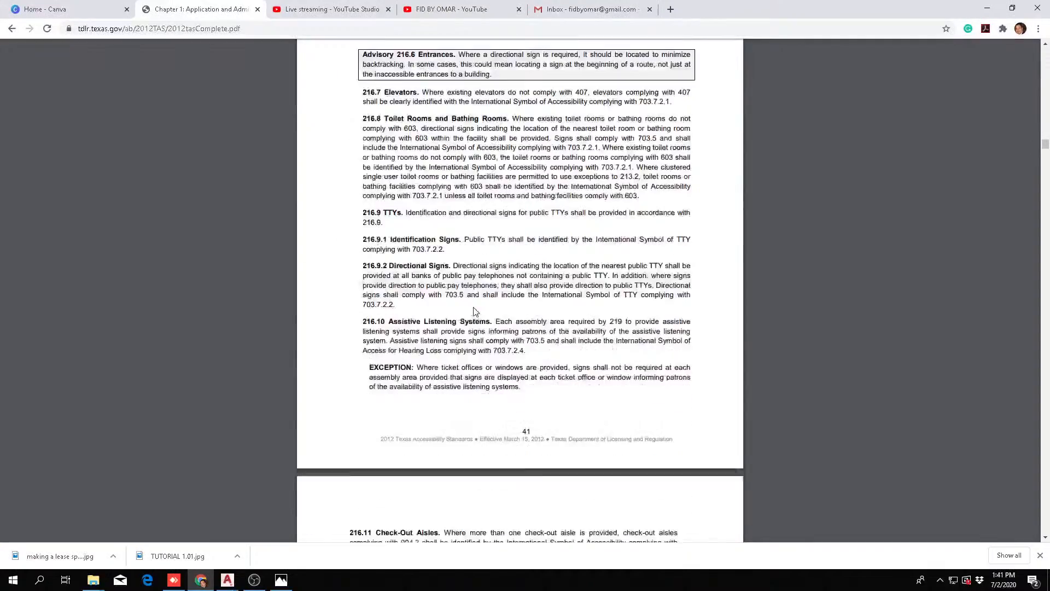
scroll(474, 312, "down", 20)
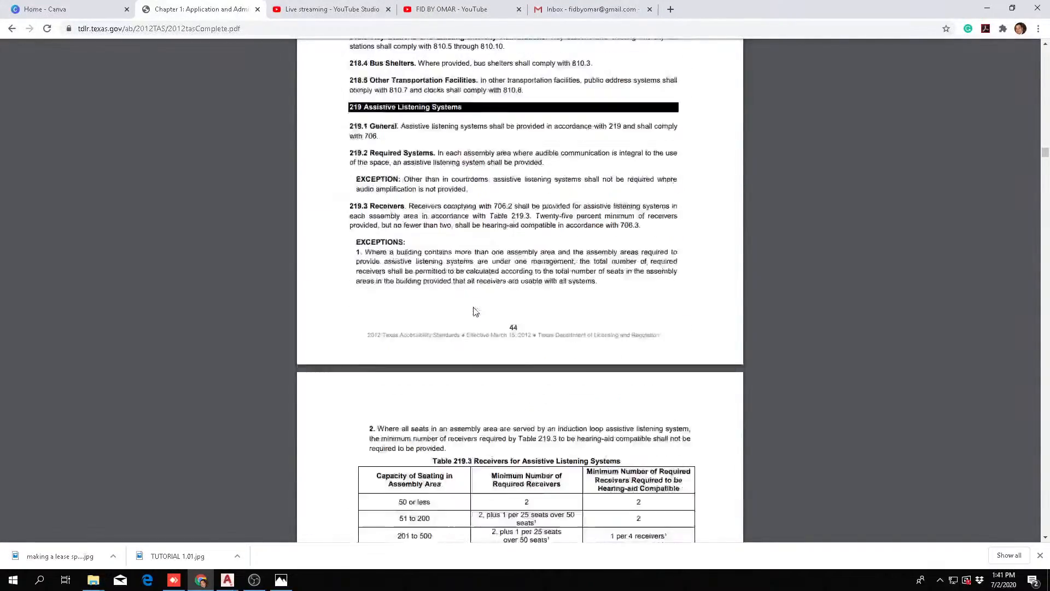
scroll(475, 312, "down", 10)
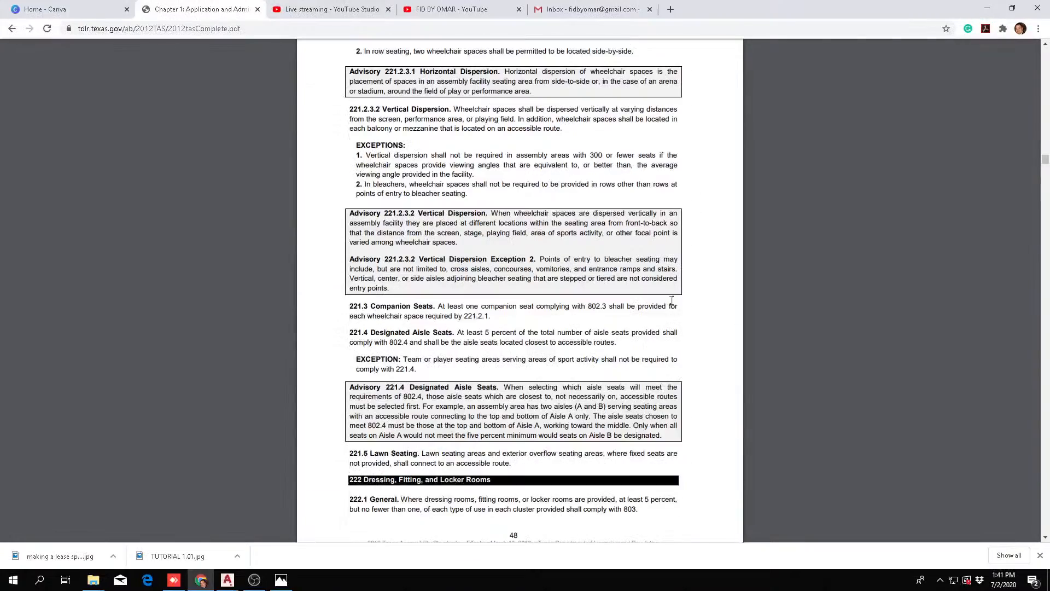
left_click_drag(1045, 161, 1046, 231)
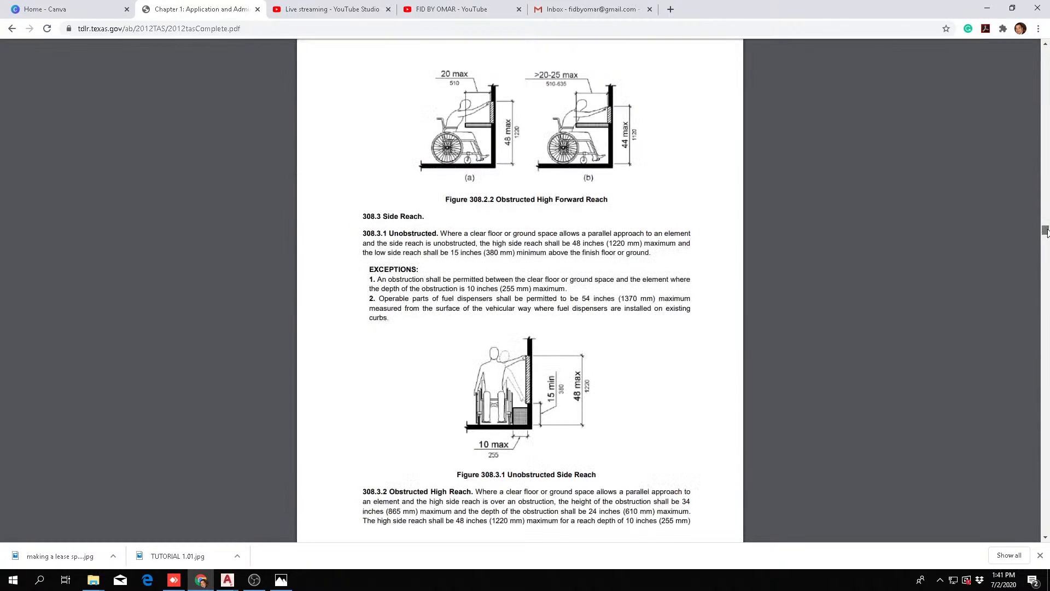
scroll(1046, 231, "down", 3)
scroll(519, 229, "down", 20)
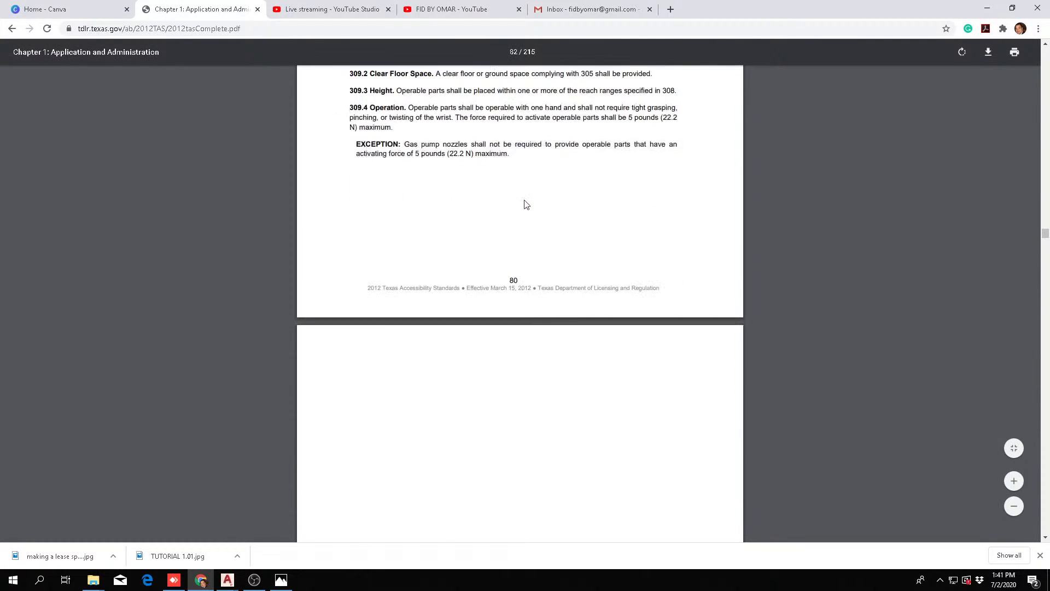
scroll(519, 265, "down", 20)
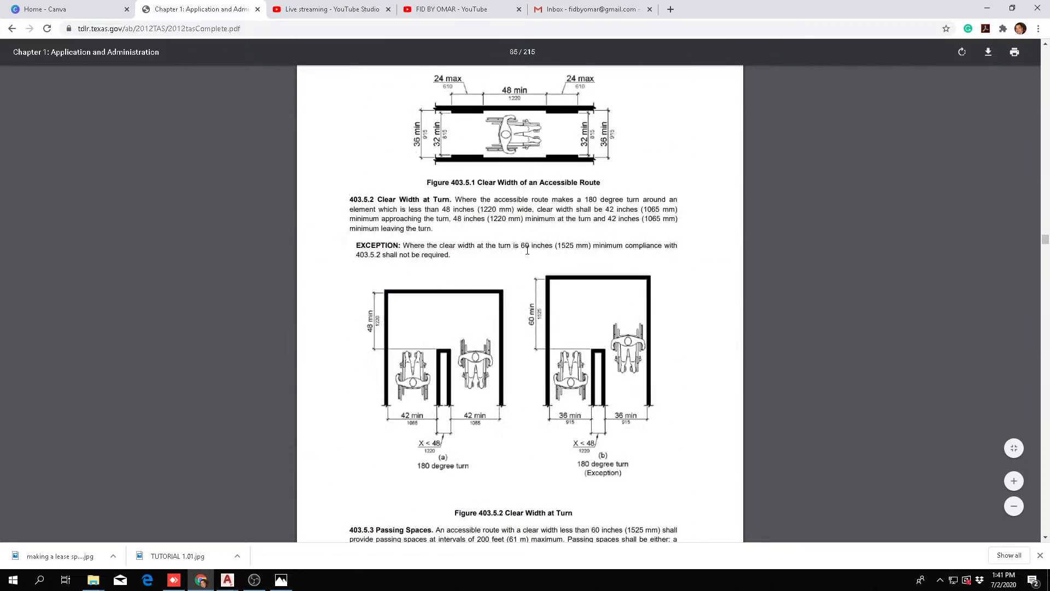
scroll(529, 249, "down", 20)
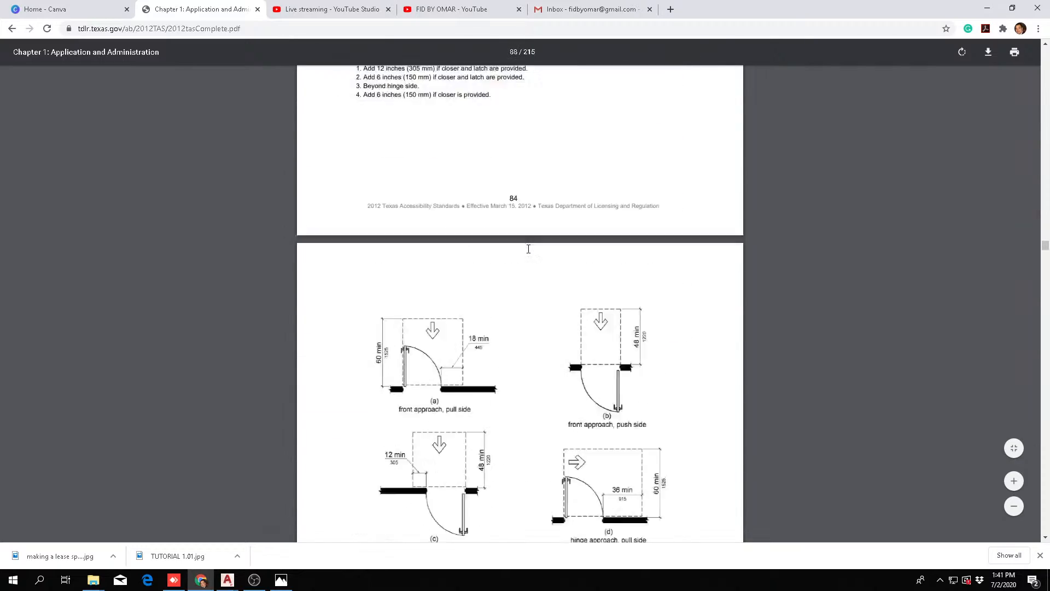
Examine the front and hinge approach clearances in Figure 404.2.4.1, Maneuvering Clearances at Manual Swinging Doors and Gates
scroll(532, 252, "up", 15)
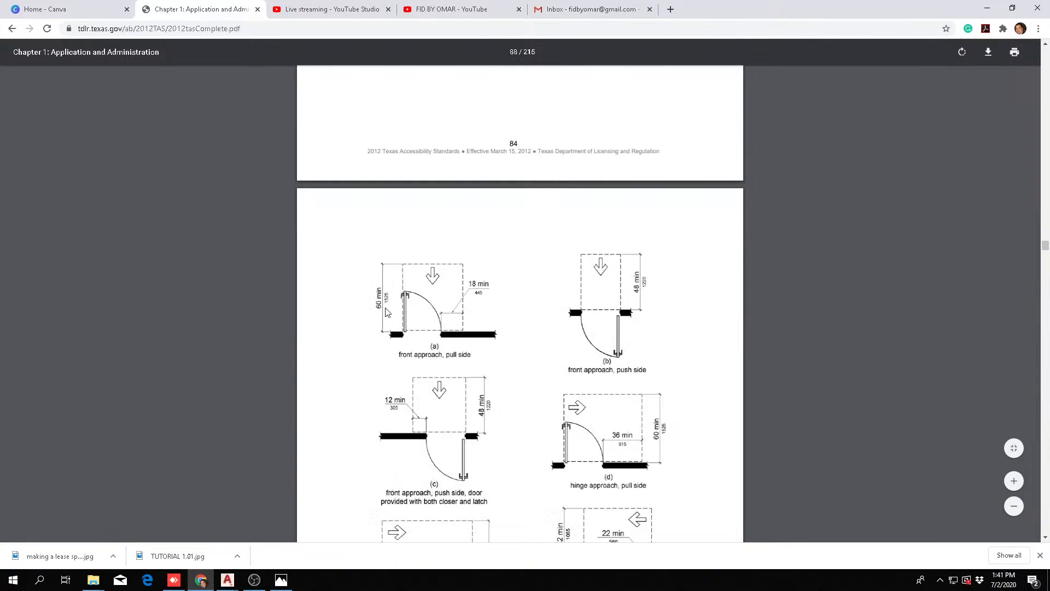
scroll(504, 299, "down", 7)
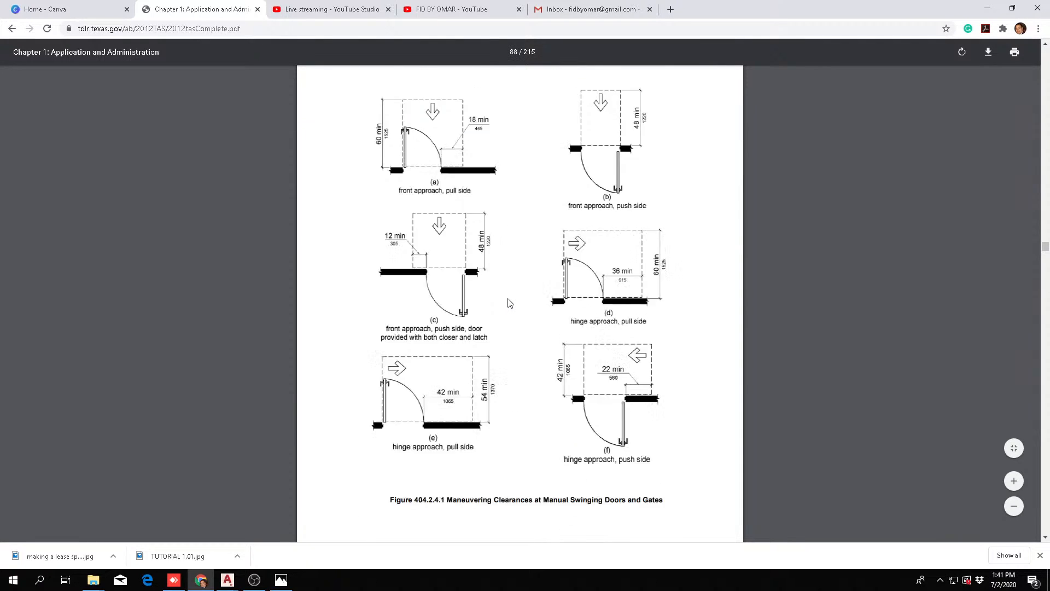
scroll(467, 272, "up", 7)
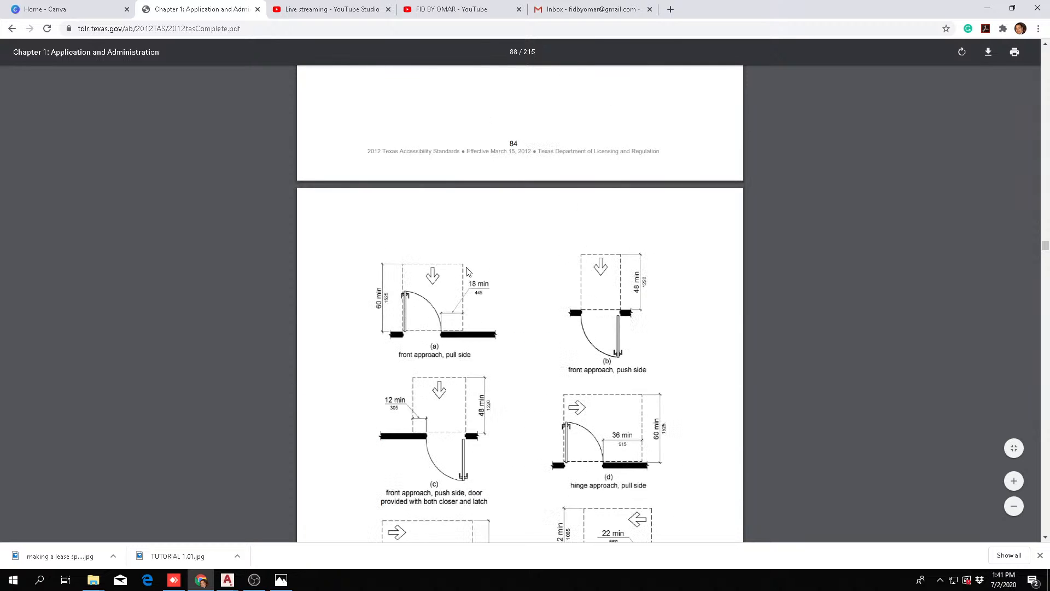
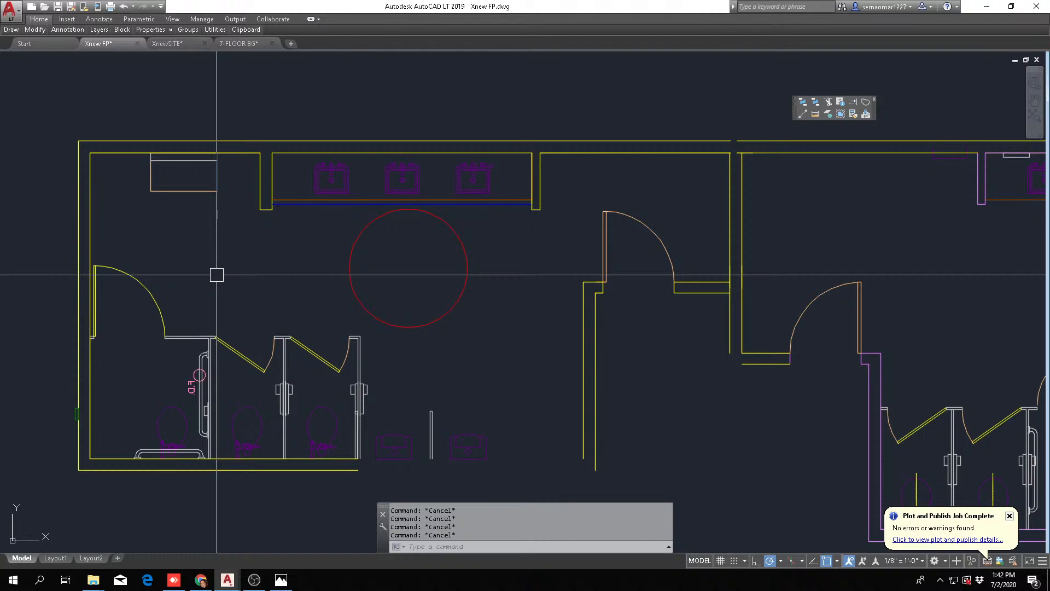
Erase the floor drain symbol and its F.D. label beside the grab bar in the accessible toilet stall
scroll(211, 374, "up", 8)
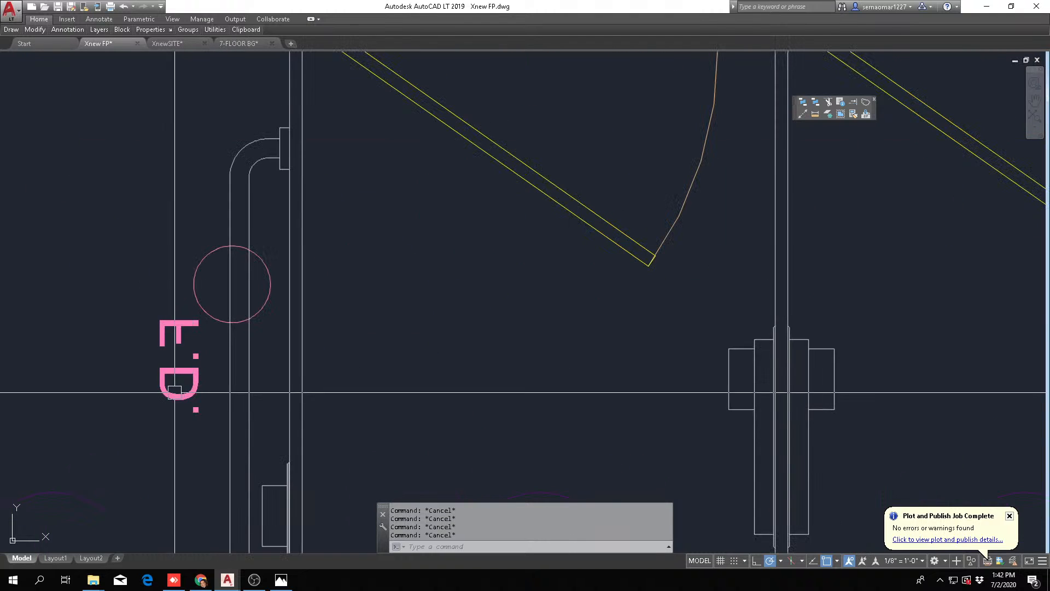
type("e")
key("Return")
left_click(146, 438)
left_click(365, 224)
scroll(359, 251, "down", 7)
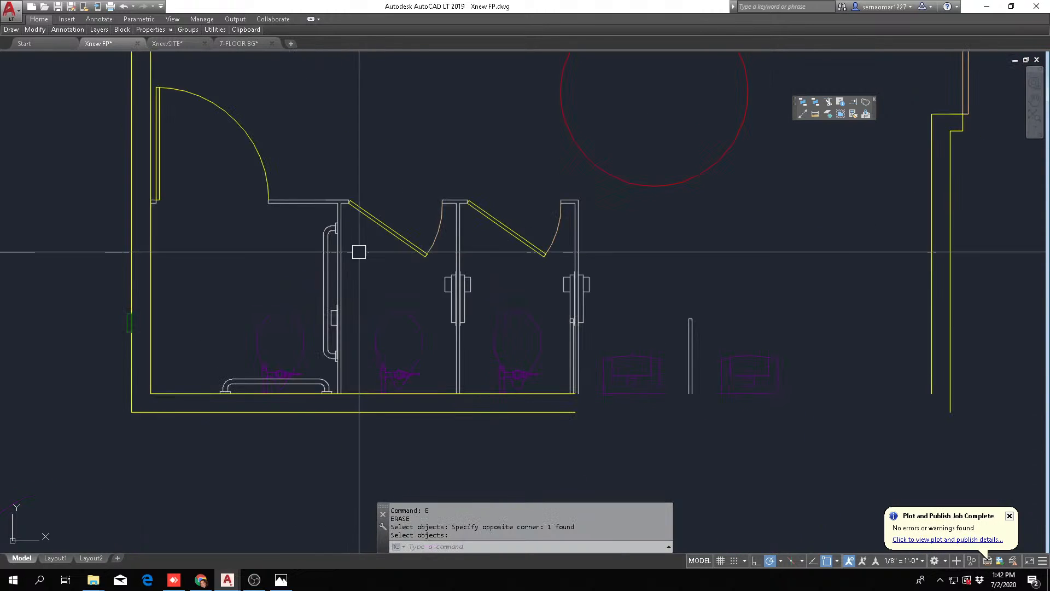
Match the properties of a cyan plumbing fixture elsewhere in the plan onto the men's room's three lavatories
middle_click_drag(383, 250, 399, 315)
scroll(399, 315, "up", 3)
middle_click_drag(524, 366, 490, 382)
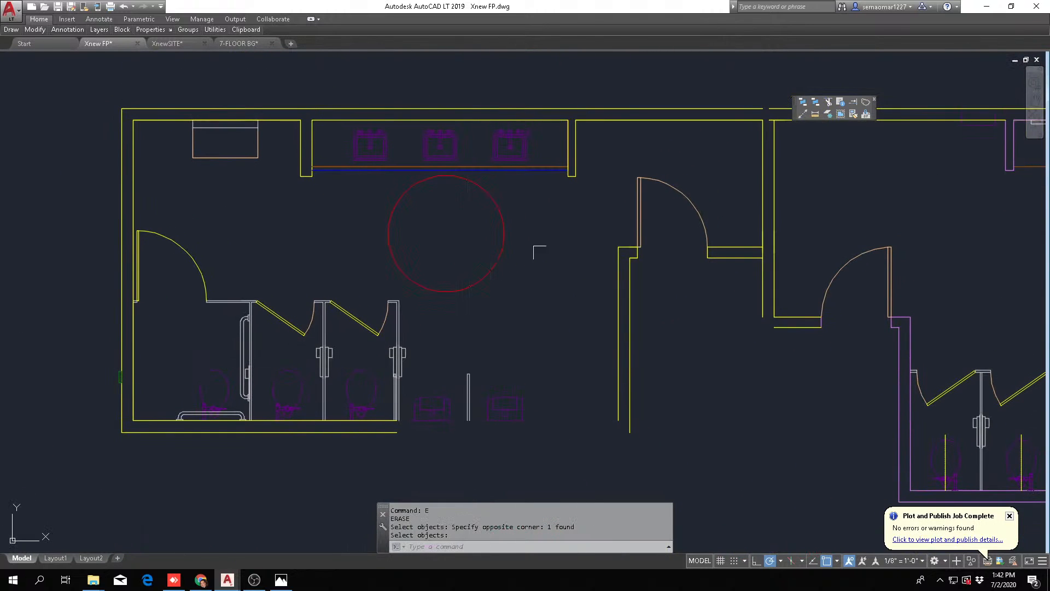
left_click(854, 113)
scroll(469, 328, "down", 5)
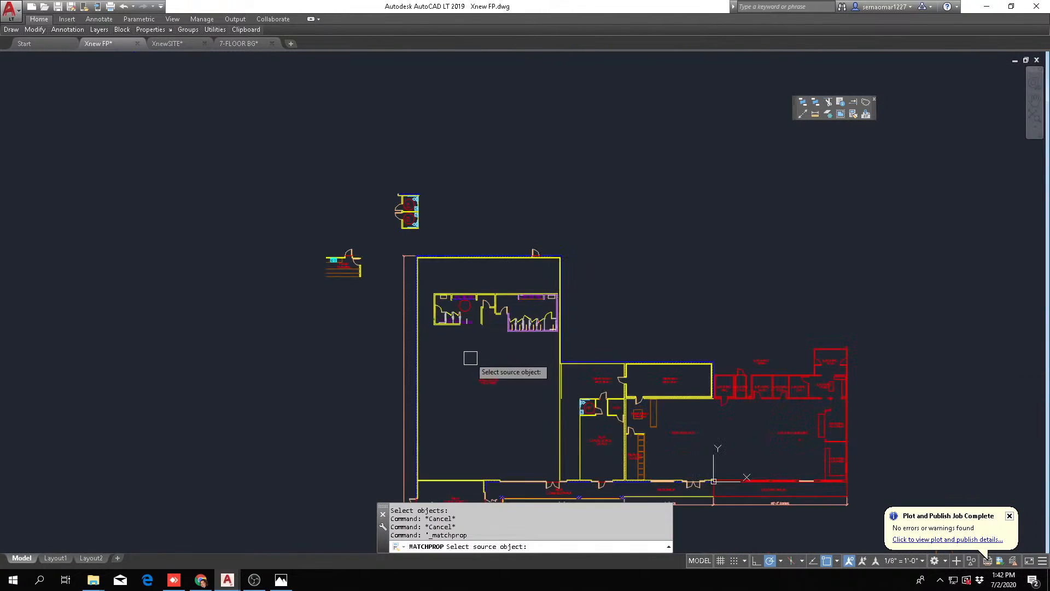
scroll(421, 229, "up", 6)
left_click(367, 170)
scroll(535, 281, "down", 4)
scroll(481, 307, "up", 8)
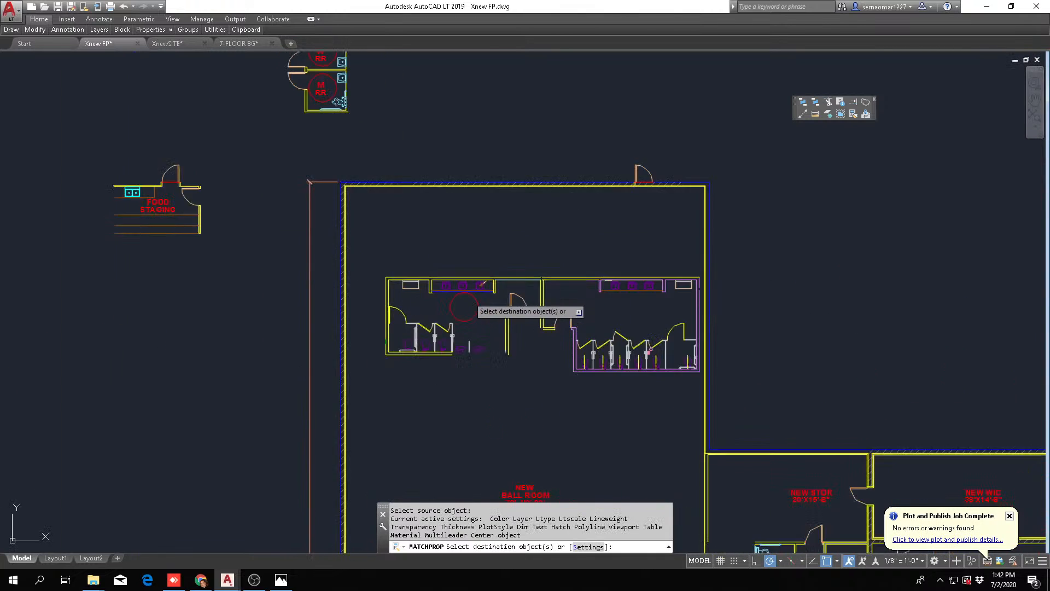
scroll(207, 207, "down", 5)
left_click(181, 216)
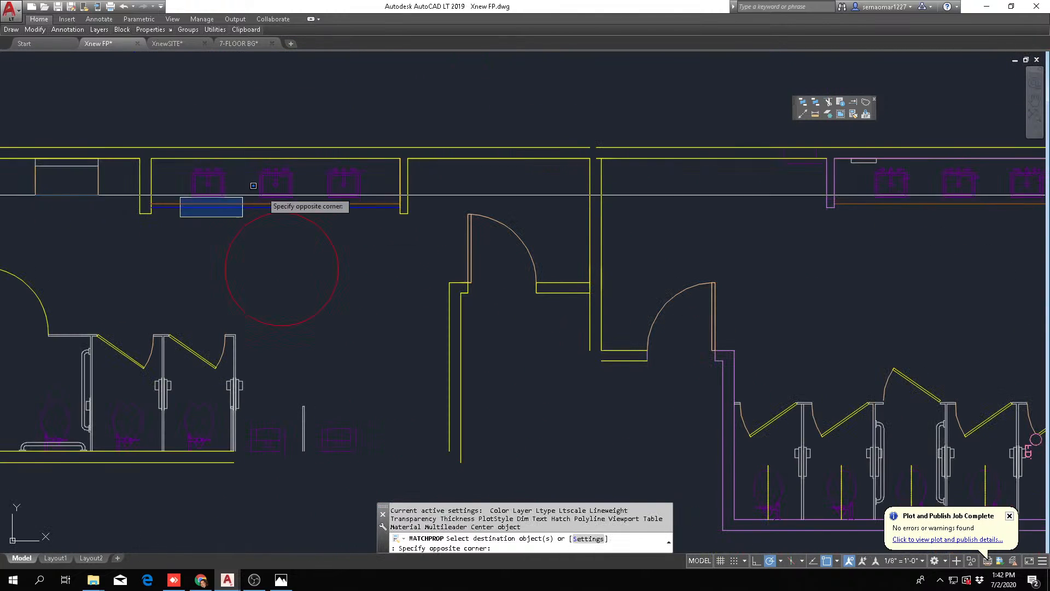
left_click(394, 155)
scroll(377, 219, "up", 5)
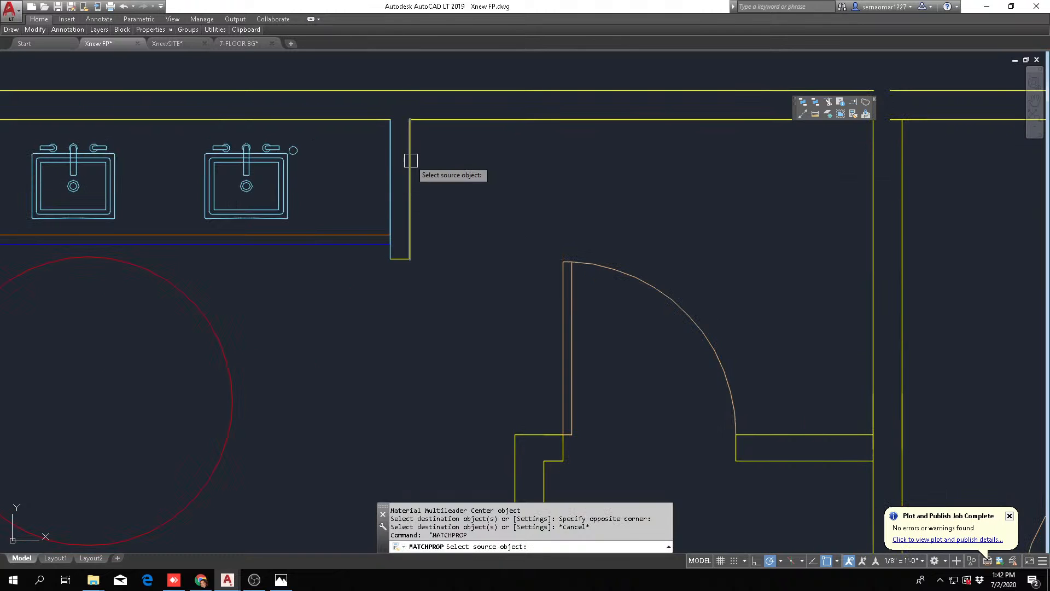
left_click(371, 301)
left_click(453, 75)
scroll(367, 148, "down", 5)
key("Escape")
key("Escape")
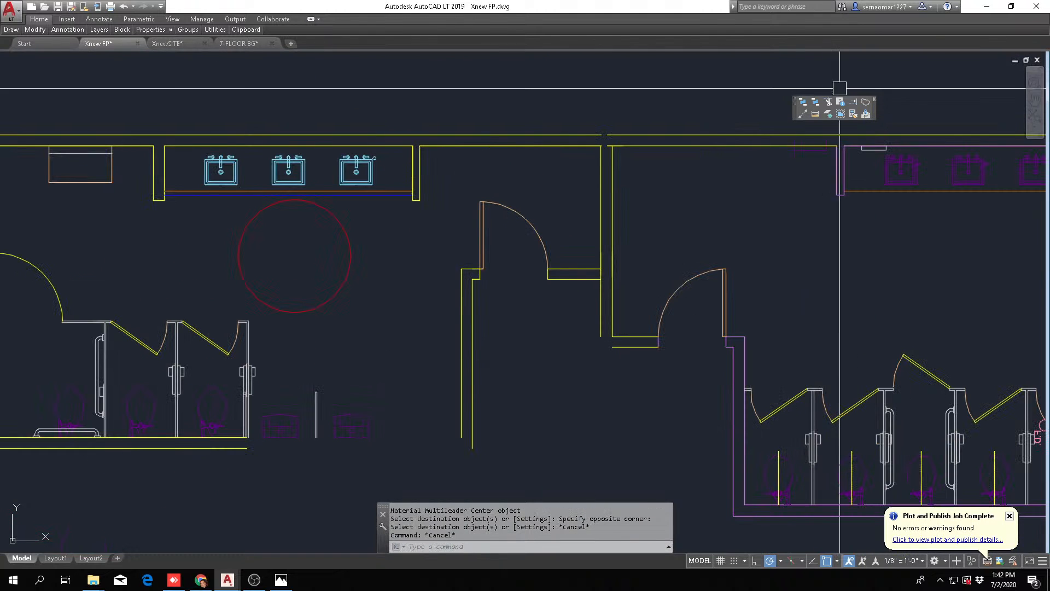
Match the lavatory's properties onto the three toilets in the men's room stalls
left_click(853, 114)
scroll(431, 243, "down", 2)
scroll(347, 229, "up", 2)
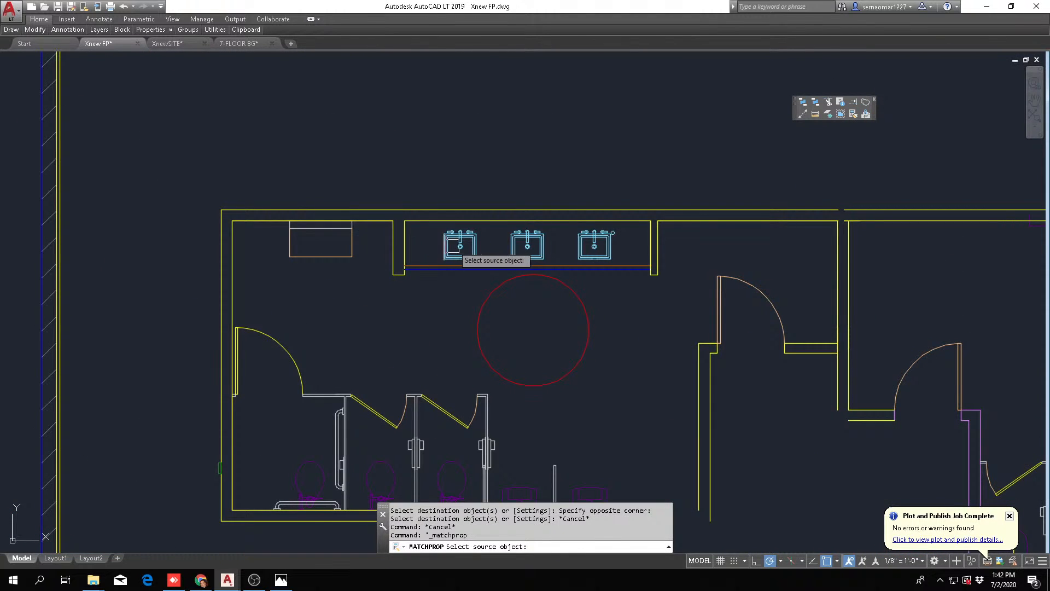
left_click(453, 247)
scroll(453, 246, "down", 2)
scroll(448, 187, "up", 5)
left_click(405, 222)
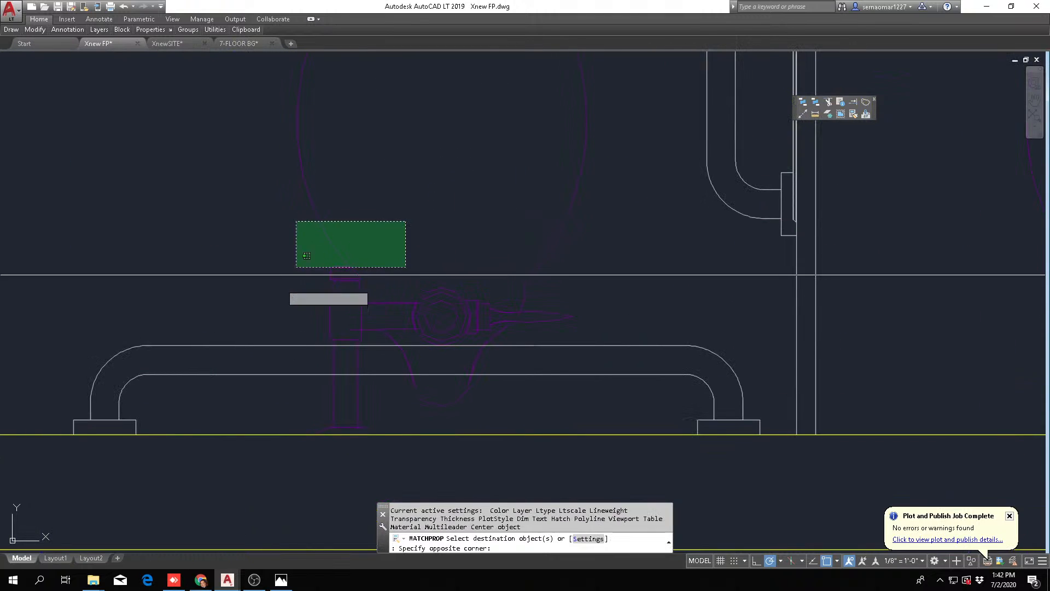
left_click(307, 255)
scroll(315, 257, "down", 5)
left_click(677, 254)
left_click(686, 266)
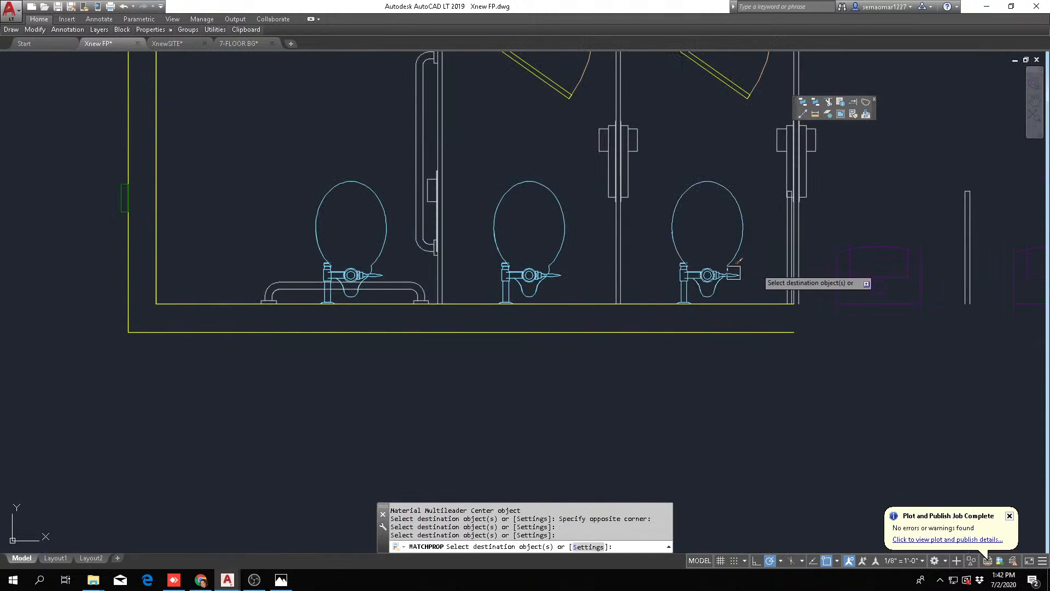
Match the same fixture properties onto the two urinals beside the stalls
middle_click_drag(793, 262, 525, 288)
left_click(661, 282)
left_click(649, 294)
left_click(745, 312)
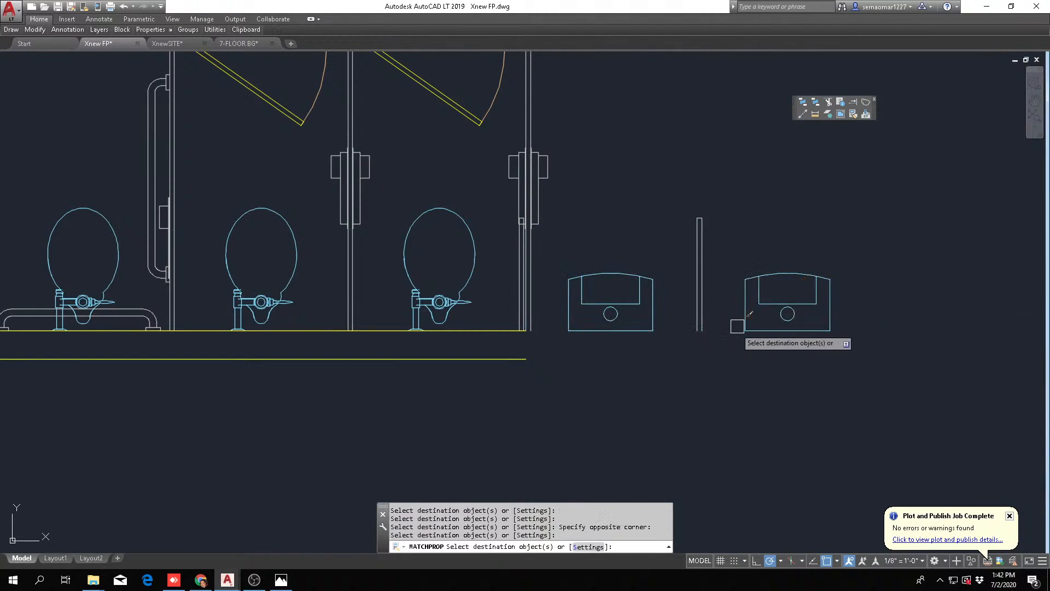
key("Escape")
scroll(739, 325, "down", 8)
middle_click_drag(802, 312, 529, 332)
key("Escape")
key("Escape")
Fillet the men's room's inner wall lines at zero radius to close the corner beyond the urinals
middle_click_drag(609, 326, 438, 308)
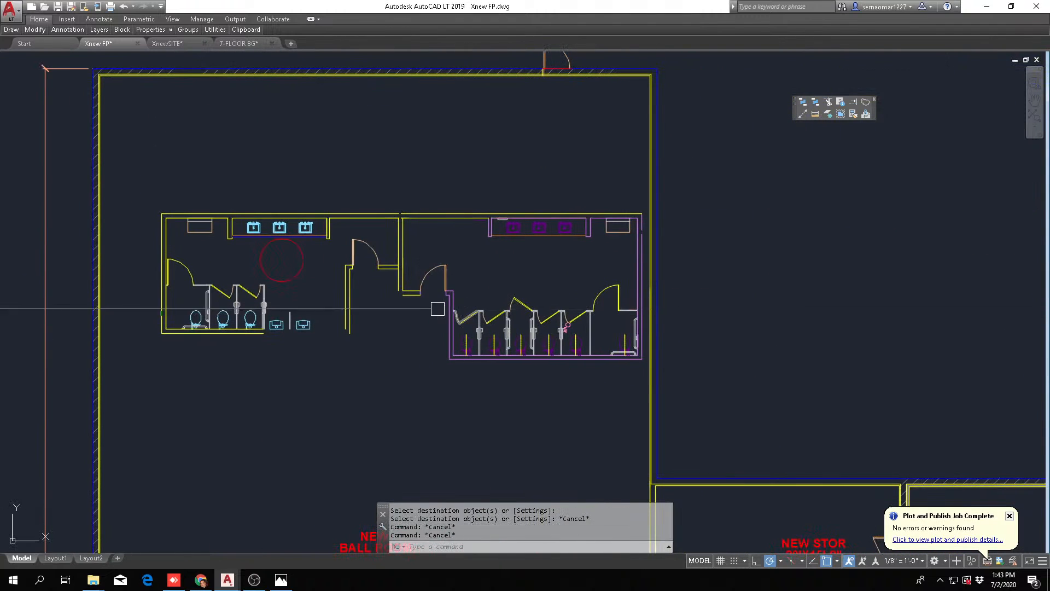
scroll(262, 331, "up", 8)
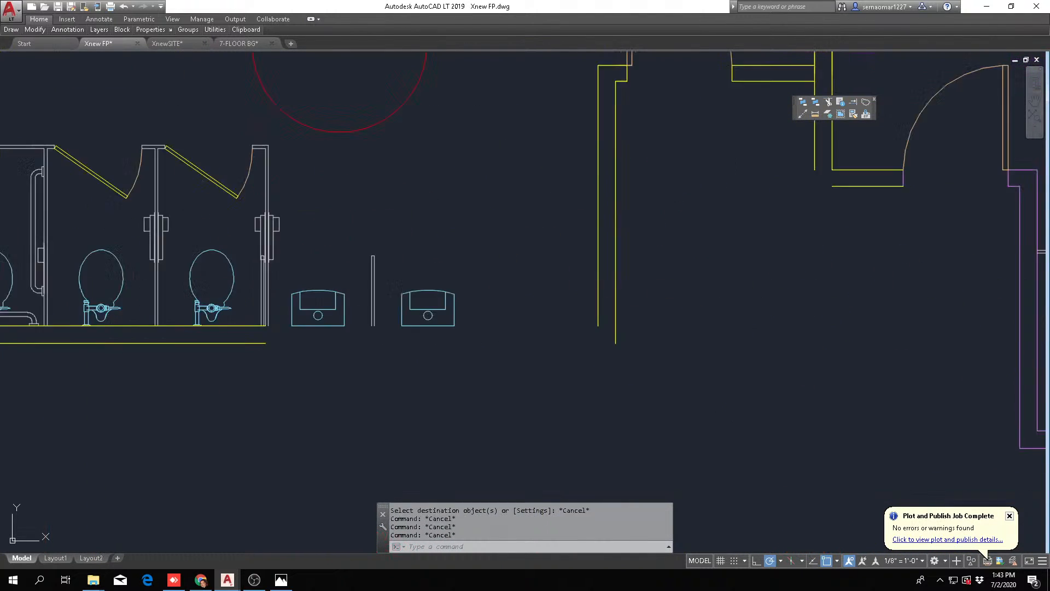
type("f")
key("Return")
left_click(810, 232)
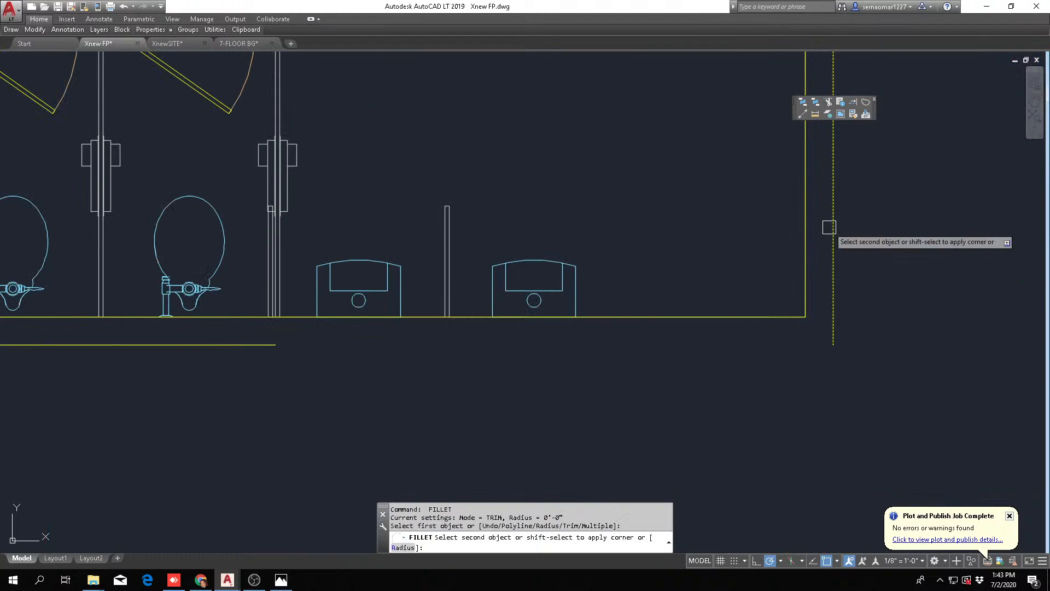
Try to fillet the outer wall lines at the same men's room corner with zero radius
left_click(196, 345)
key("Escape")
key("Escape")
type("f")
key("Return")
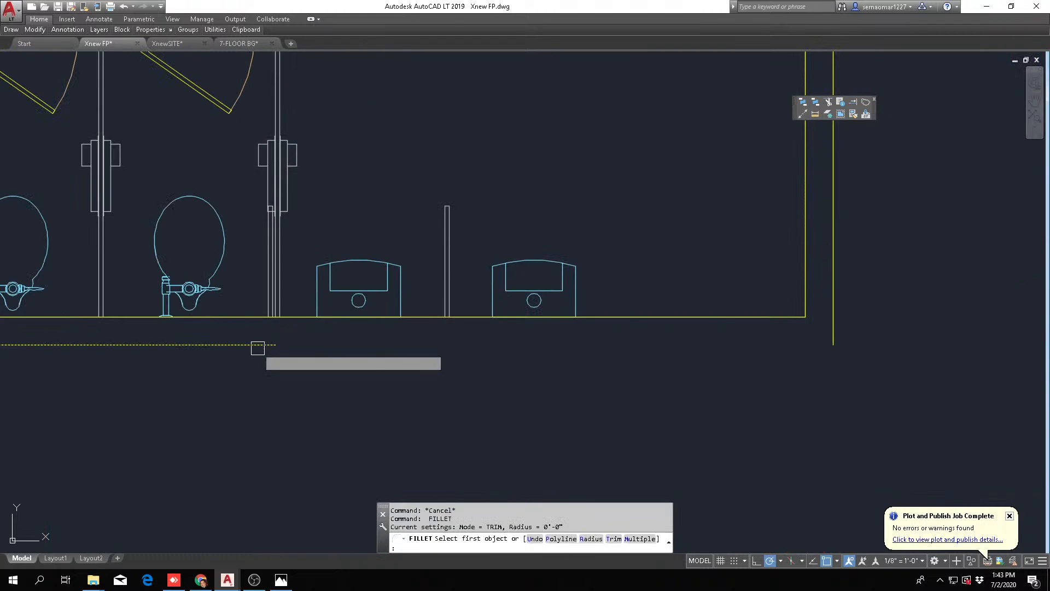
left_click(257, 345)
left_click(833, 243)
scroll(690, 309, "down", 3)
key("Escape")
key("Escape")
key("Escape")
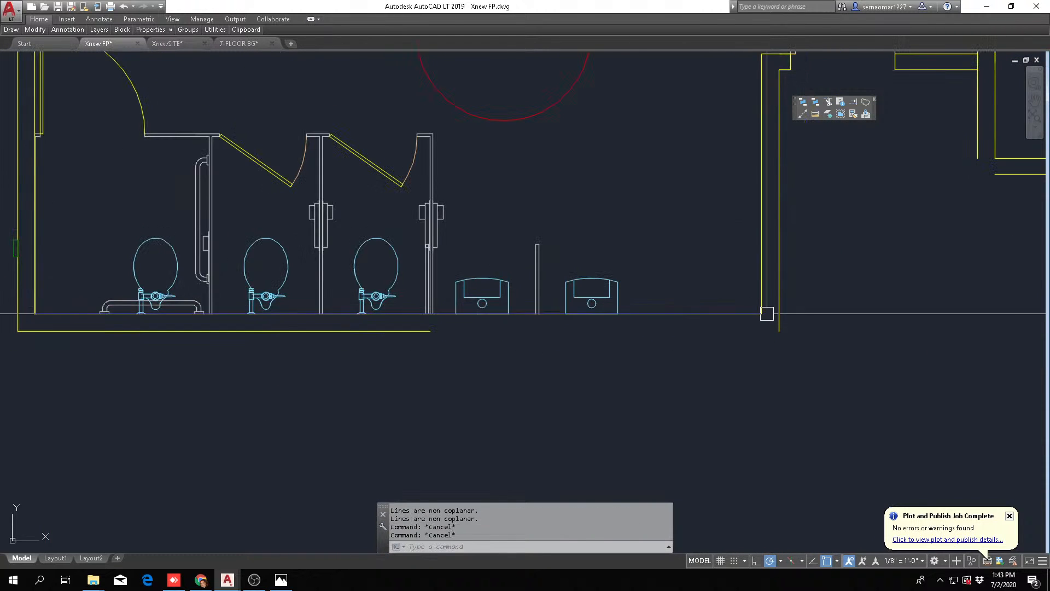
scroll(764, 311, "down", 2)
middle_click_drag(765, 312, 589, 376)
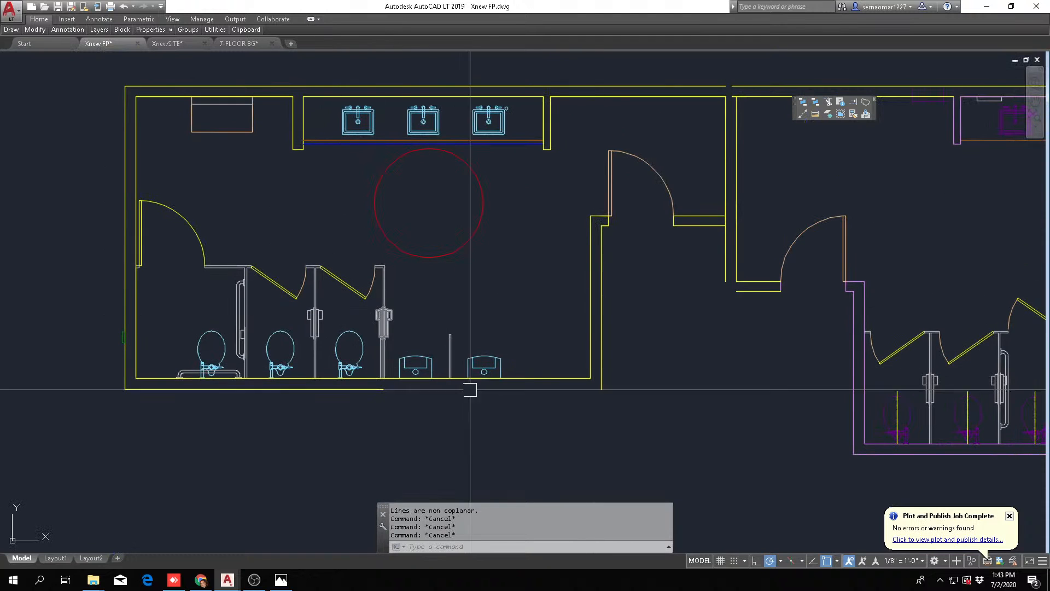
type("m")
key("Return")
scroll(469, 366, "up", 3)
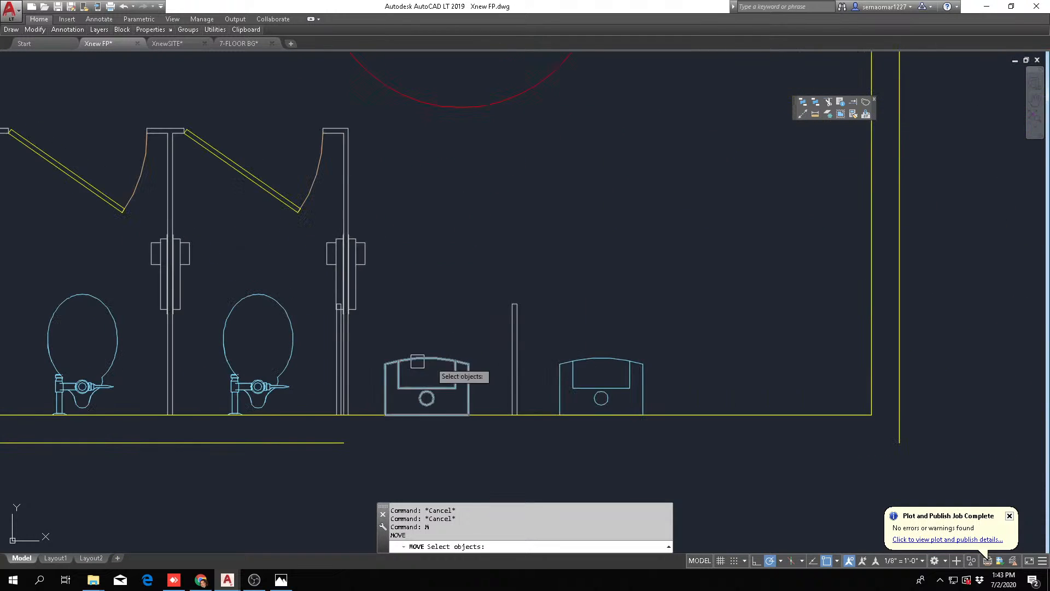
key("Escape")
Measure the clear distance from the last stall partition's face to the urinal screen
left_click(815, 114)
scroll(314, 437, "up", 4)
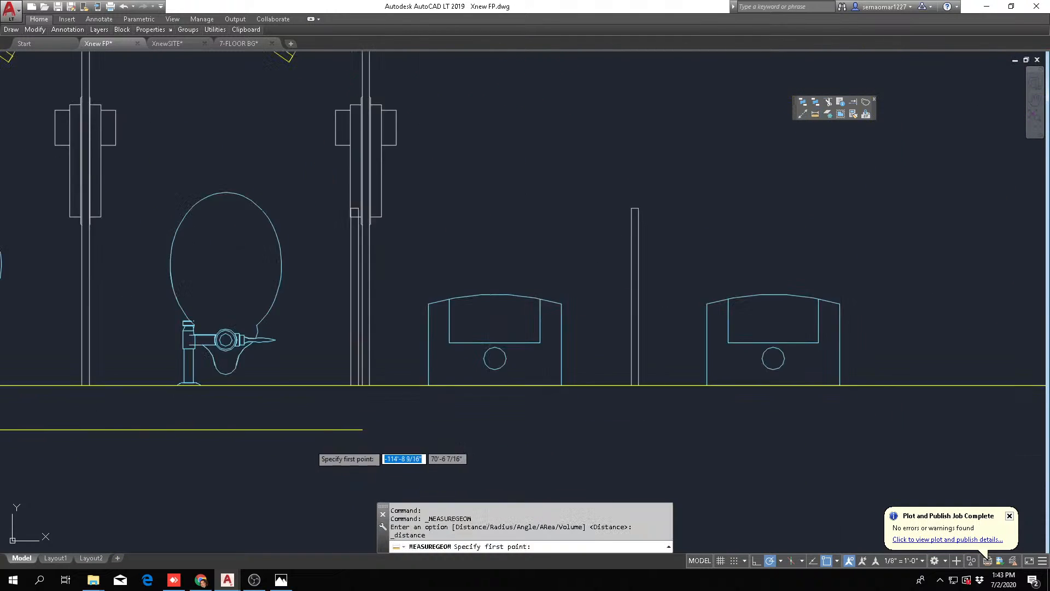
left_click(401, 351)
scroll(517, 359, "down", 4)
scroll(517, 360, "up", 2)
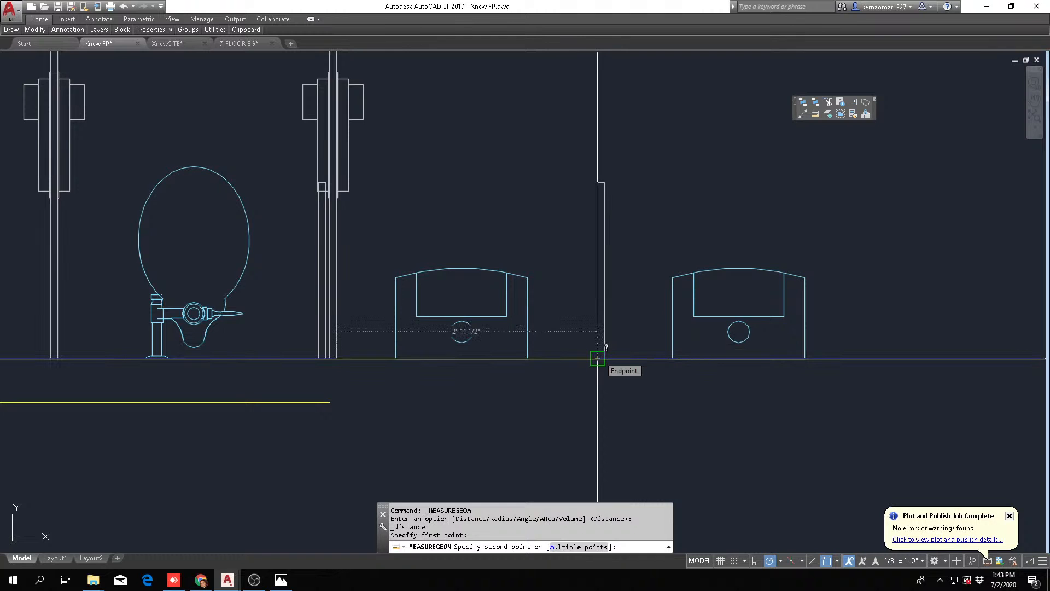
key("Escape")
Place a vertical construction line along the last stall partition's urinal-side face
scroll(469, 344, "down", 4)
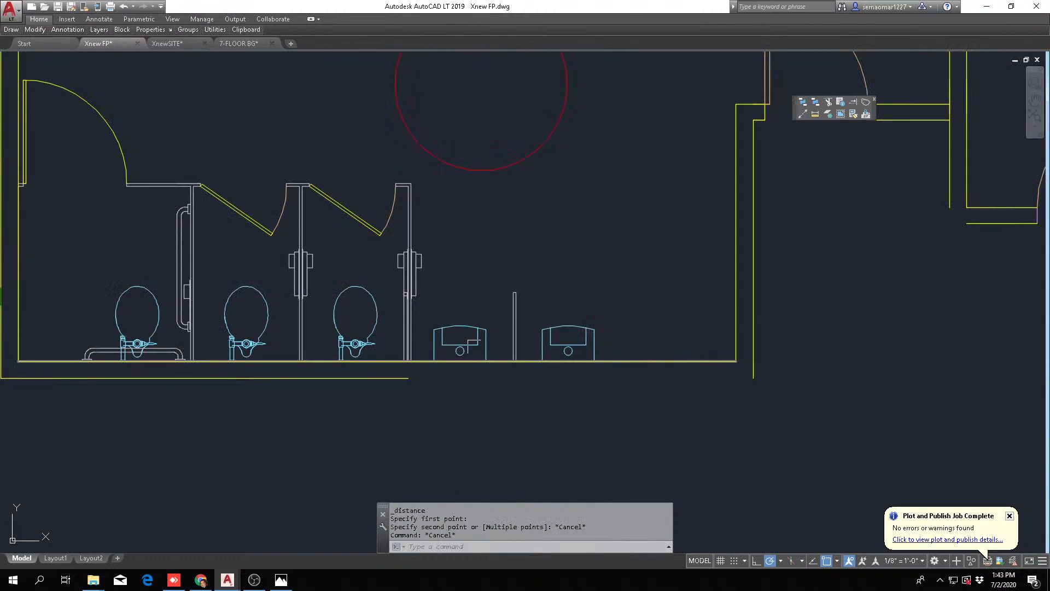
left_click(802, 114)
type("v")
key("Return")
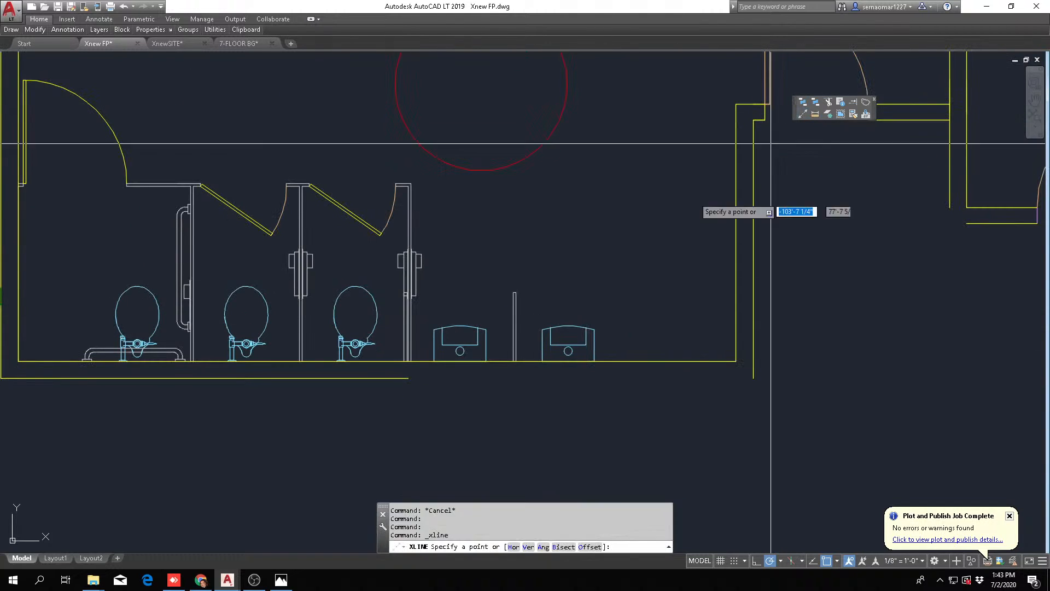
scroll(443, 361, "up", 5)
left_click(419, 389)
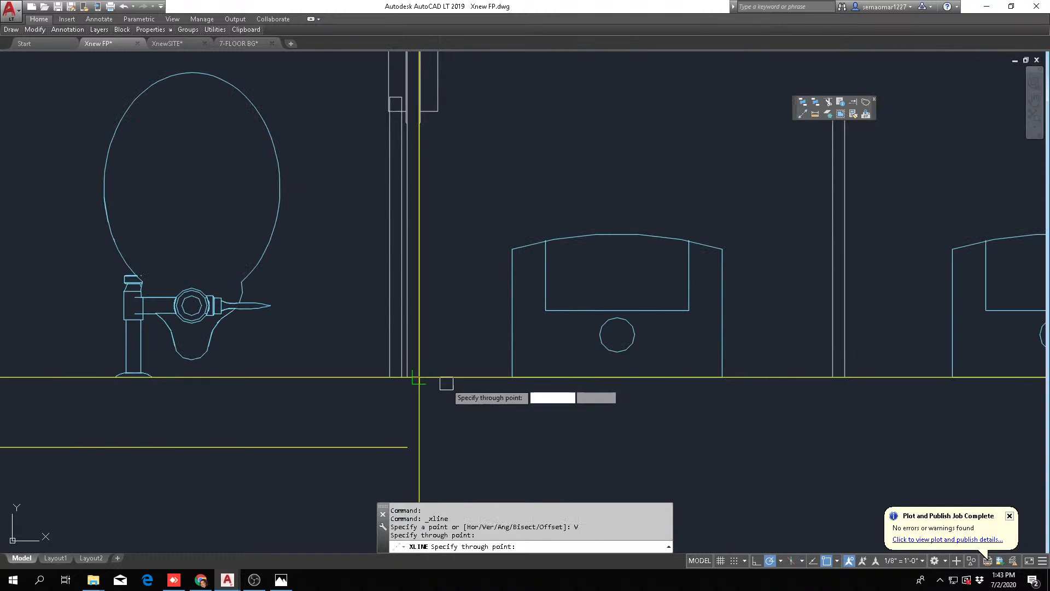
key("Escape")
Offset the vertical construction line 32 inches toward the urinal screen
type("o")
key("Return")
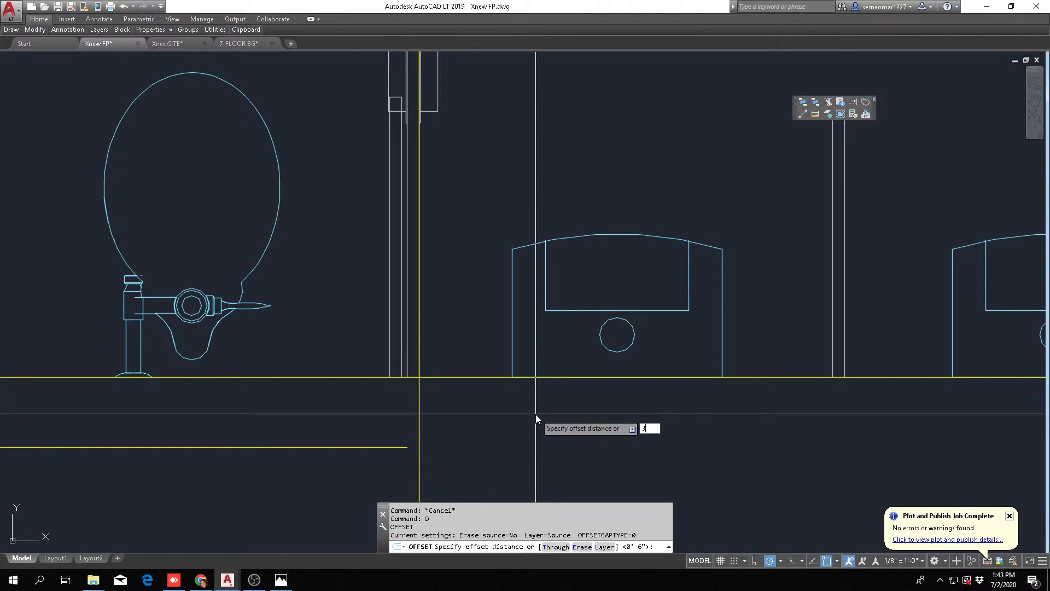
type("2")
key("Return")
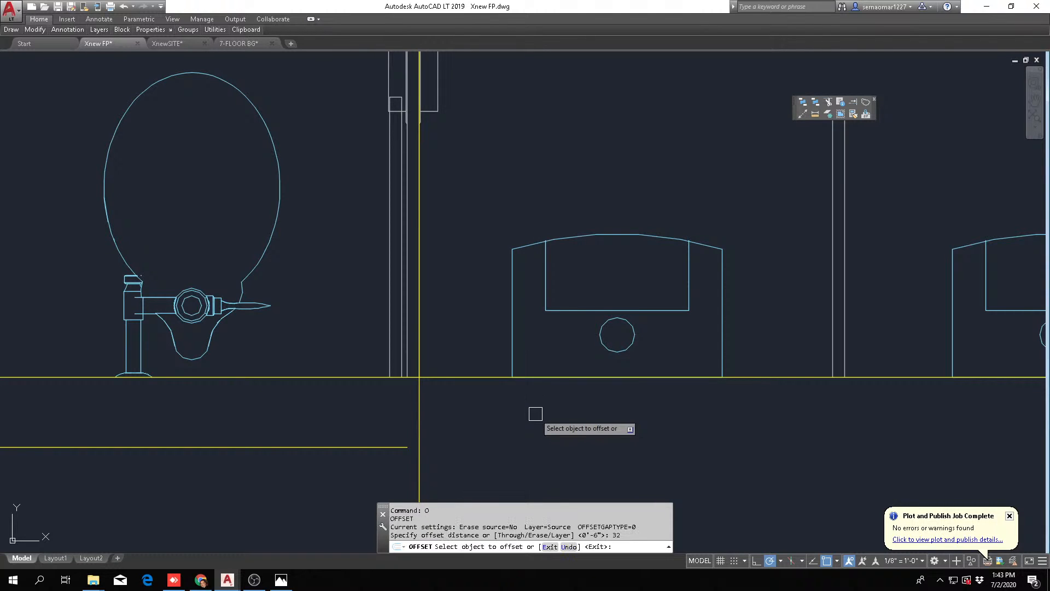
scroll(426, 398, "down", 1)
left_click(427, 398)
left_click(579, 406)
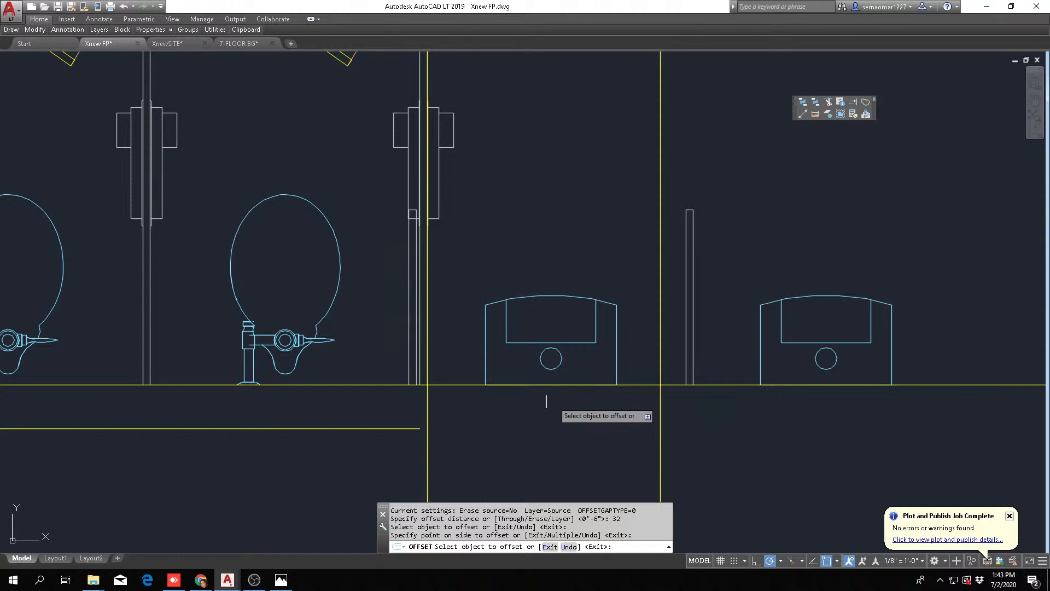
key("Escape")
key("Escape")
Move the urinal screen together with the far urinal so the screen's near edge sits on the offset line
type("m")
key("Return")
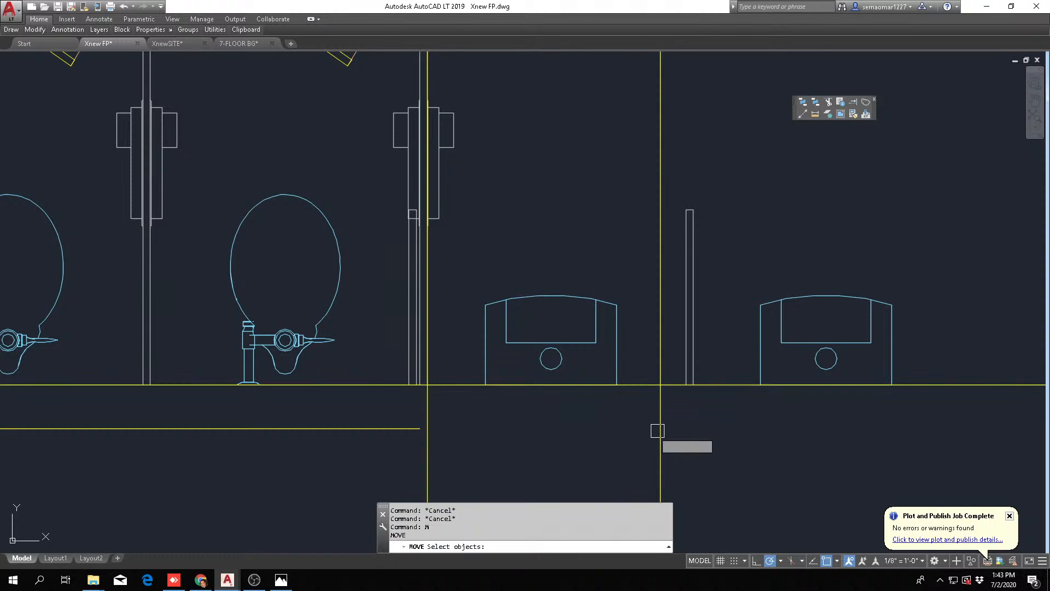
left_click(639, 432)
left_click(911, 175)
scroll(727, 215, "up", 3)
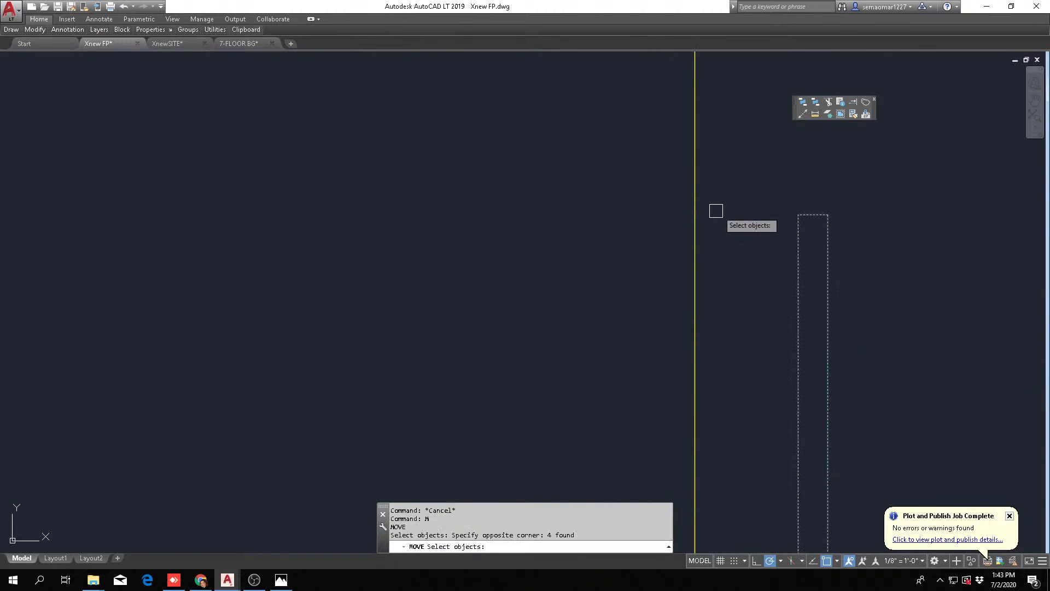
key("Return")
left_click(798, 214)
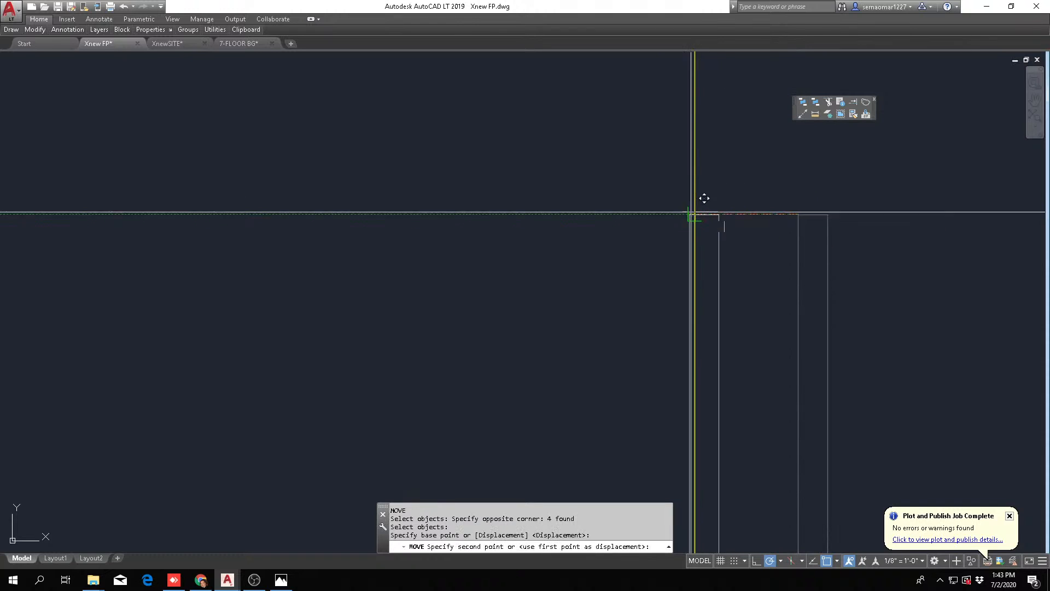
left_click(694, 213)
scroll(695, 186, "down", 4)
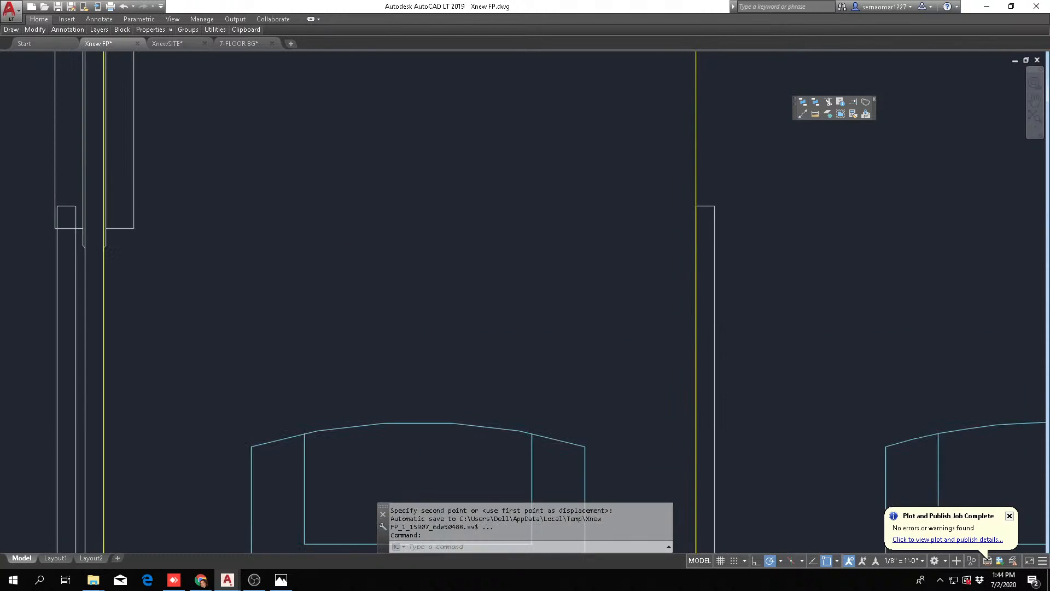
Erase the two vertical construction lines around the first urinal
key("Escape")
type("e")
key("Return")
left_click(731, 145)
left_click(674, 143)
key("Return")
key("Escape")
key("Escape")
scroll(498, 272, "down", 2)
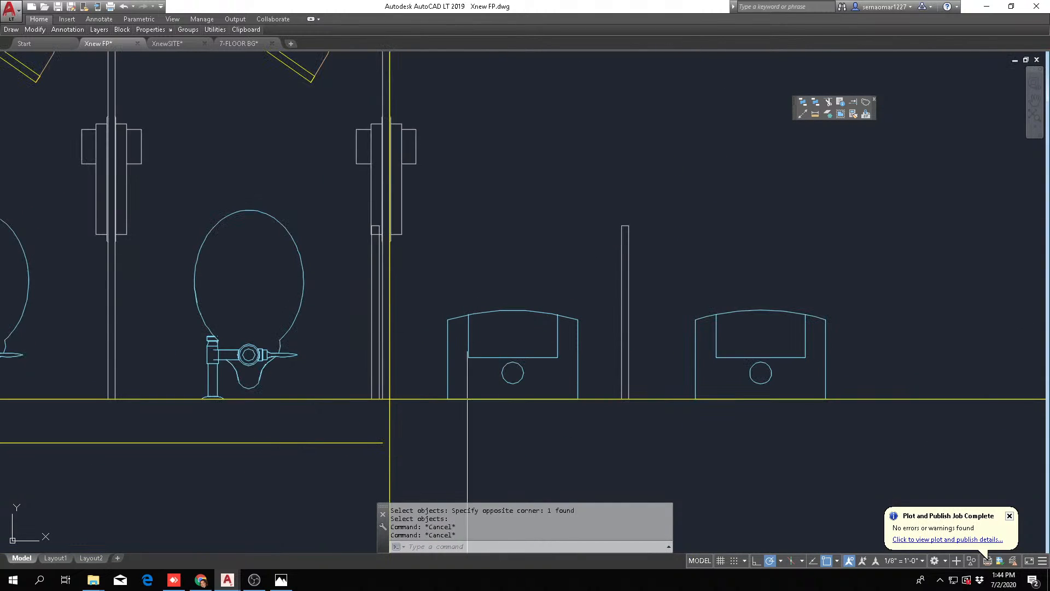
left_click(533, 397)
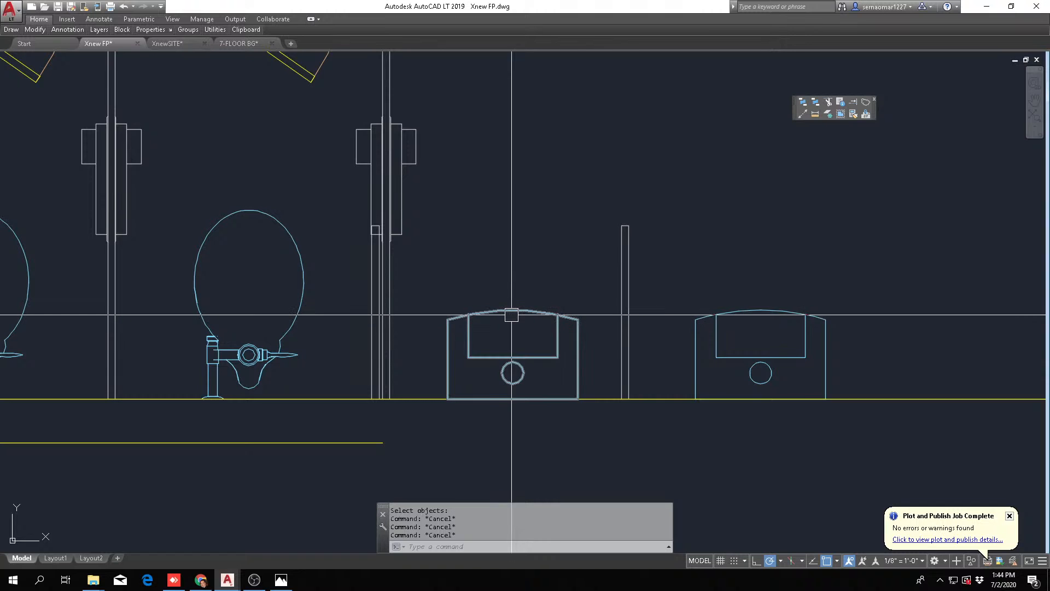
Move the first urinal along the back wall so it is centred between the last stall partition and the urinal screen
key("Return")
key("Return")
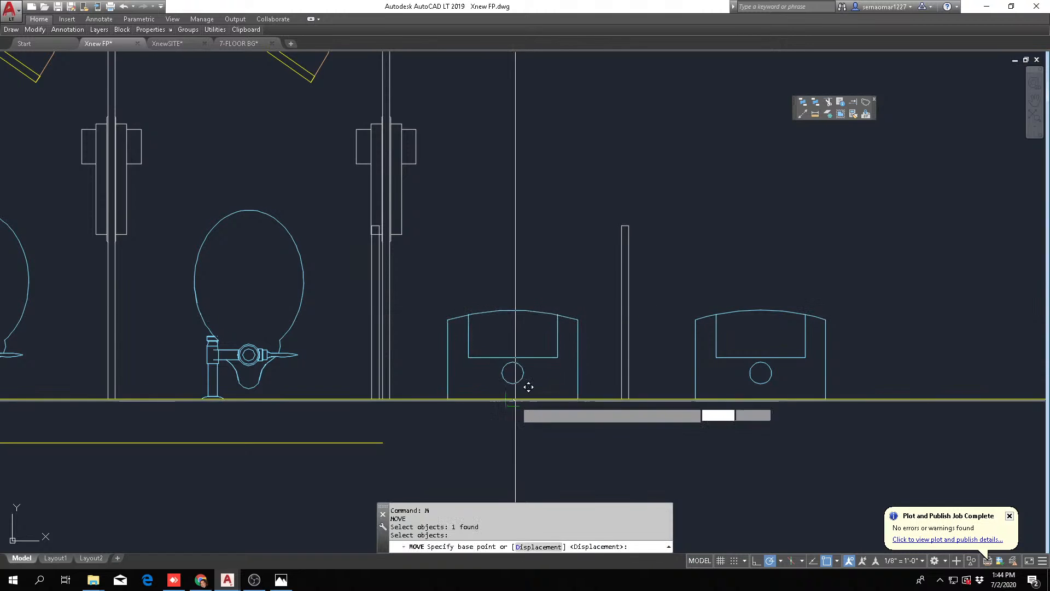
left_click(513, 399)
right_click(488, 269, "shift")
left_click(530, 304)
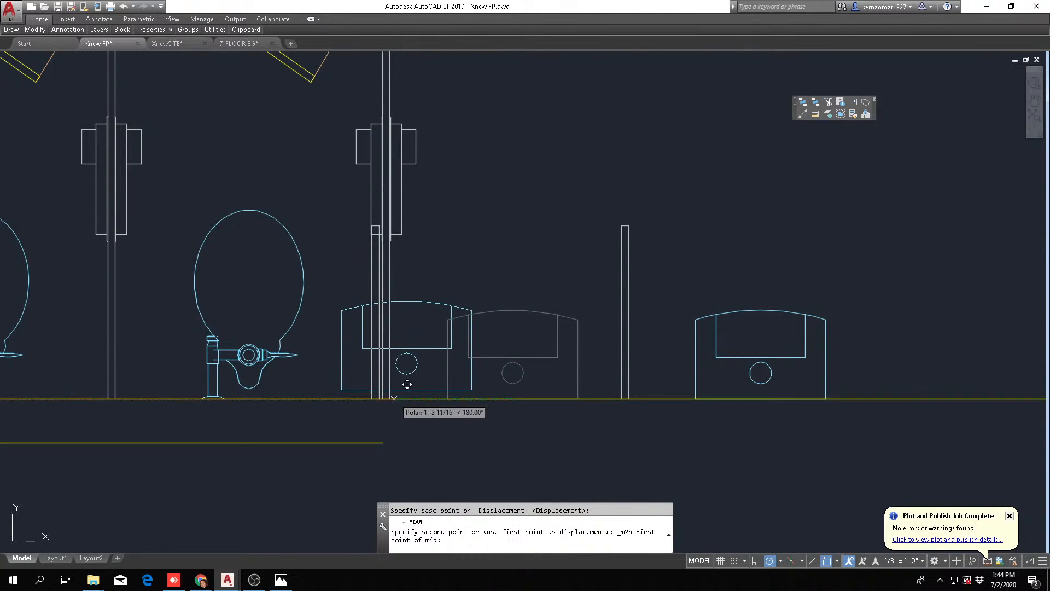
left_click(389, 399)
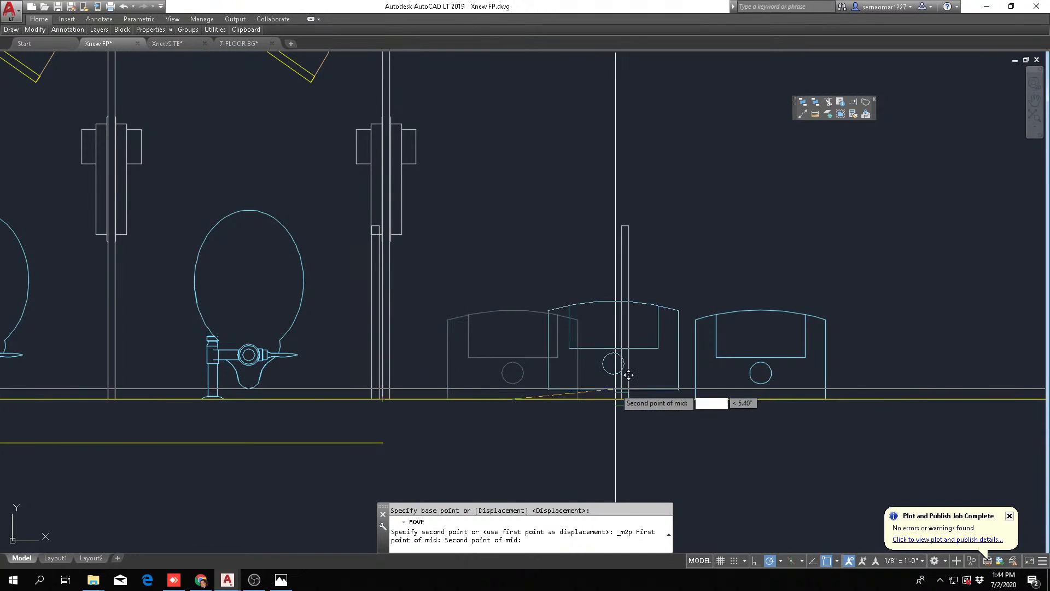
left_click(621, 399)
key("Escape")
key("Escape")
scroll(547, 279, "down", 4)
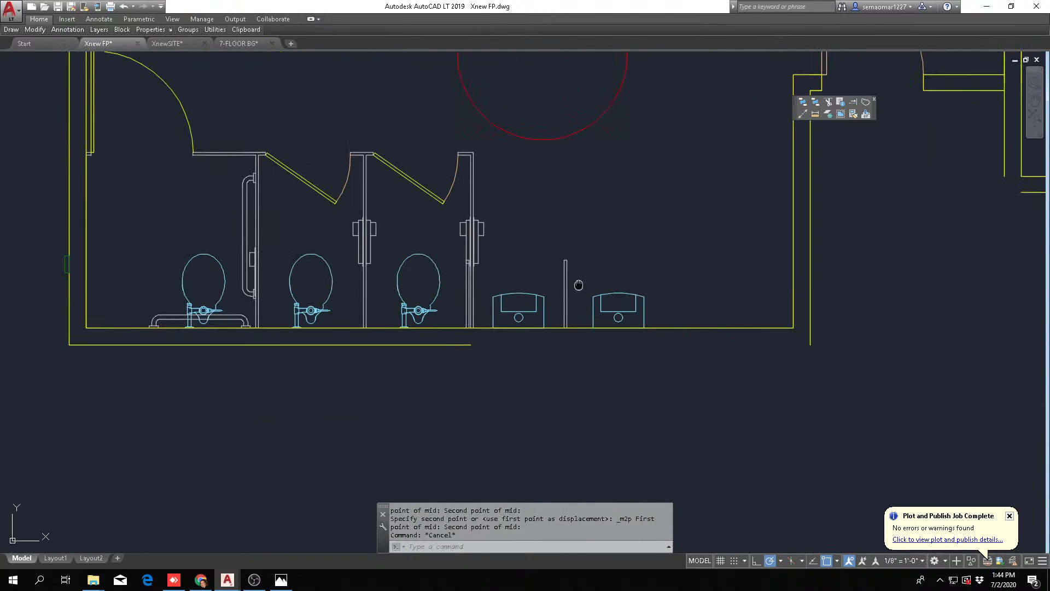
Place a vertical construction line along the urinal screen's face toward the far urinal
left_click(804, 115)
type("V")
key("Return")
scroll(472, 328, "up", 6)
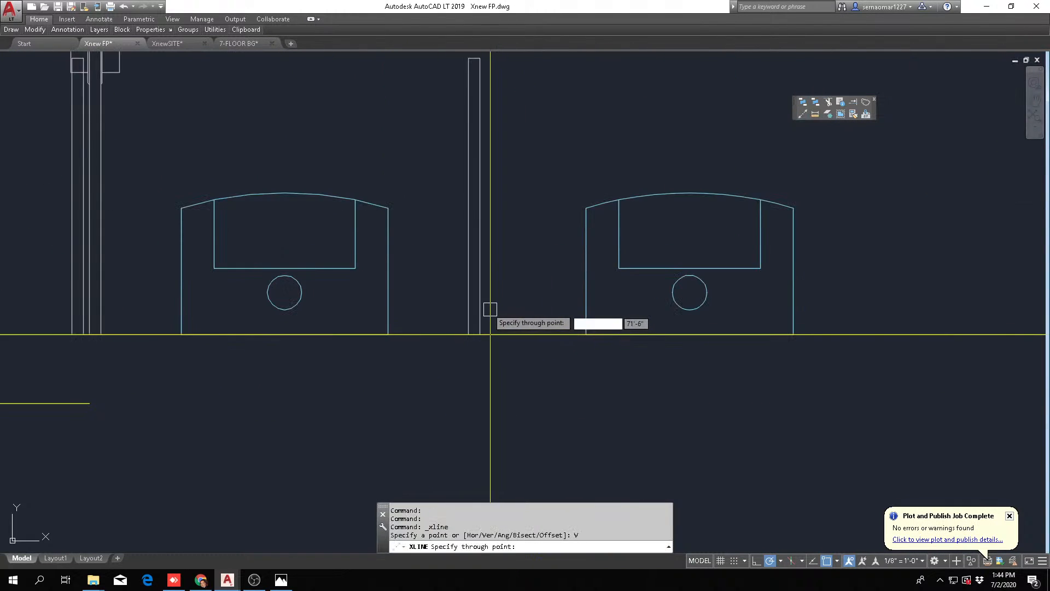
left_click(481, 320)
key("Escape")
key("Escape")
Offset the vertical construction line 32 inches from the urinal screen past the far urinal
type("O")
key("Return")
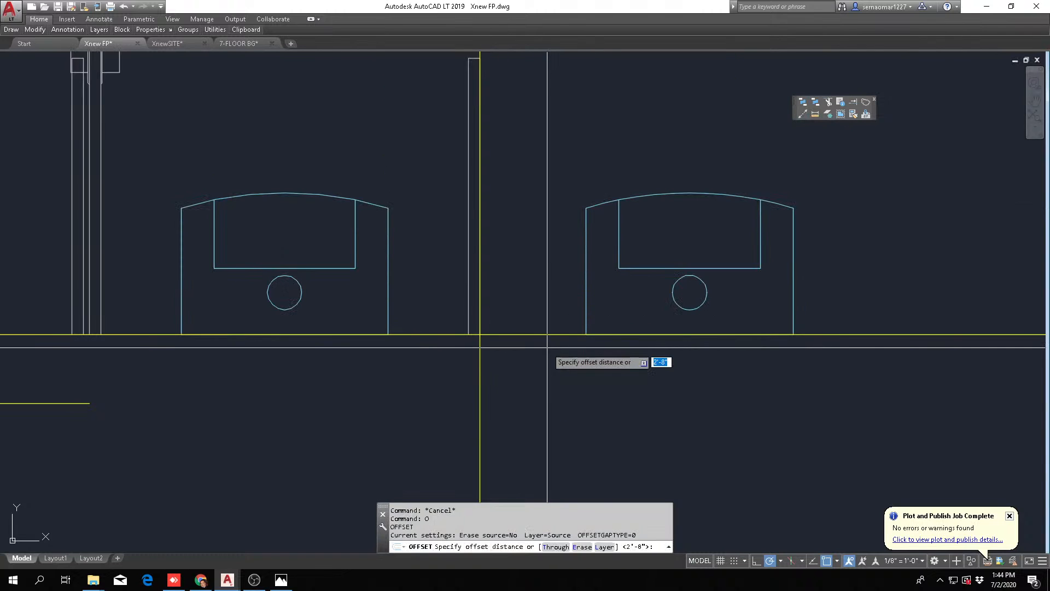
type("32")
key("Return")
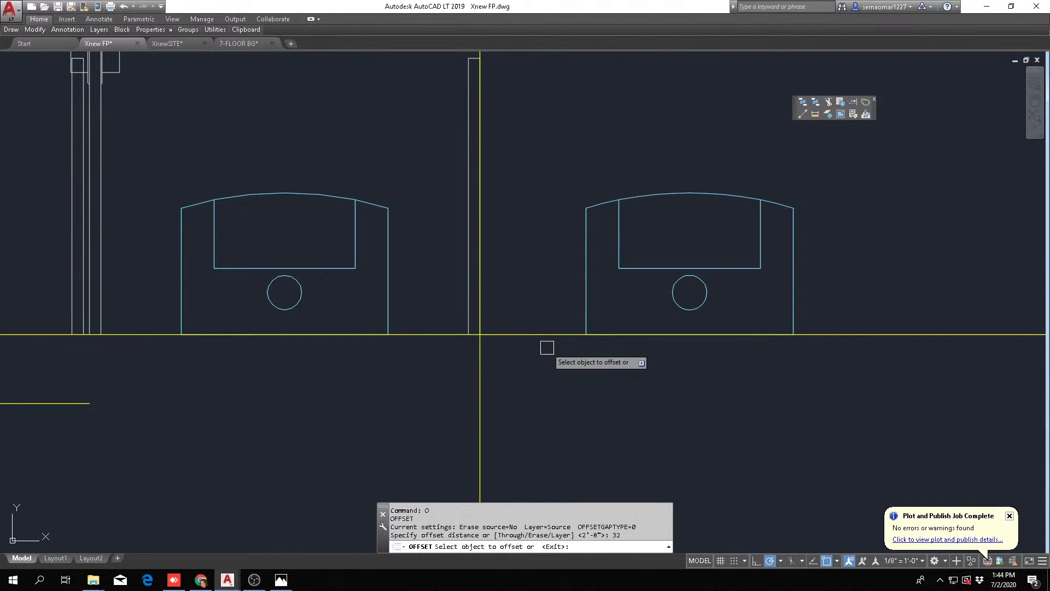
scroll(539, 356, "down", 6)
left_click(524, 396)
left_click(659, 403)
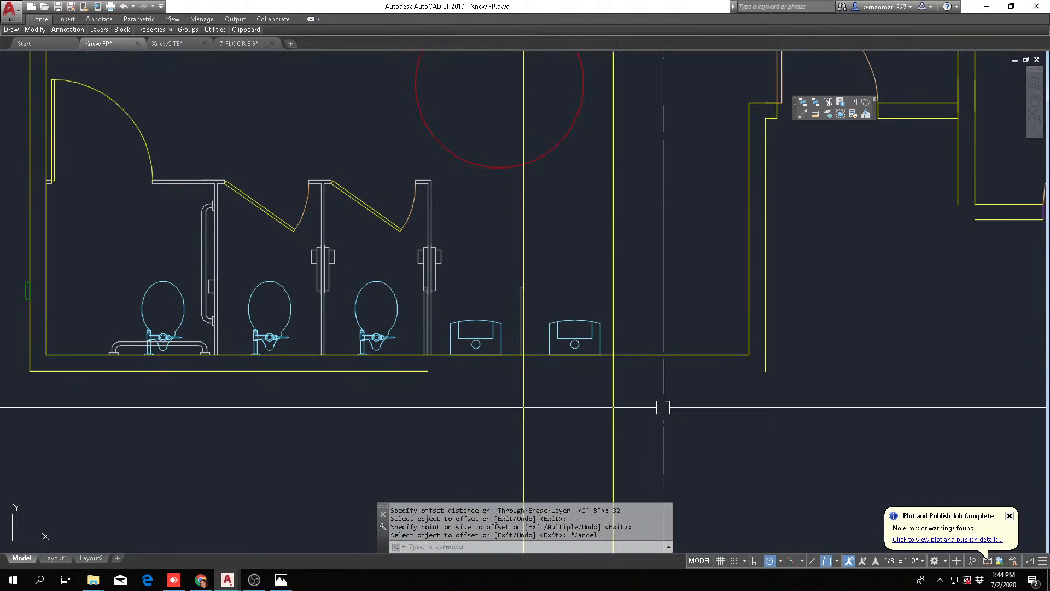
key("Escape")
Erase the original vertical construction line at the urinal screen
type("E")
key("Return")
left_click(552, 392)
left_click(475, 405)
key("Return")
Move the men's room side wall with its return, entry door and adjoining wall segment so its inner face meets the offset line
type("M")
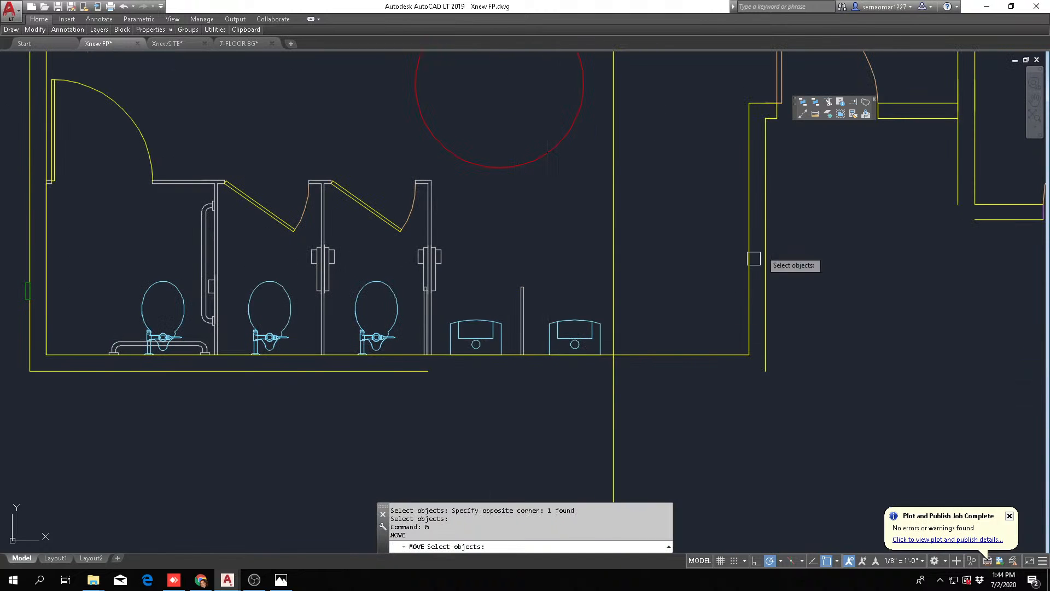
left_click(785, 221)
left_click(723, 249)
scroll(723, 249, "down", 2)
middle_click_drag(750, 239, 607, 317)
left_click(581, 275)
left_click(736, 231)
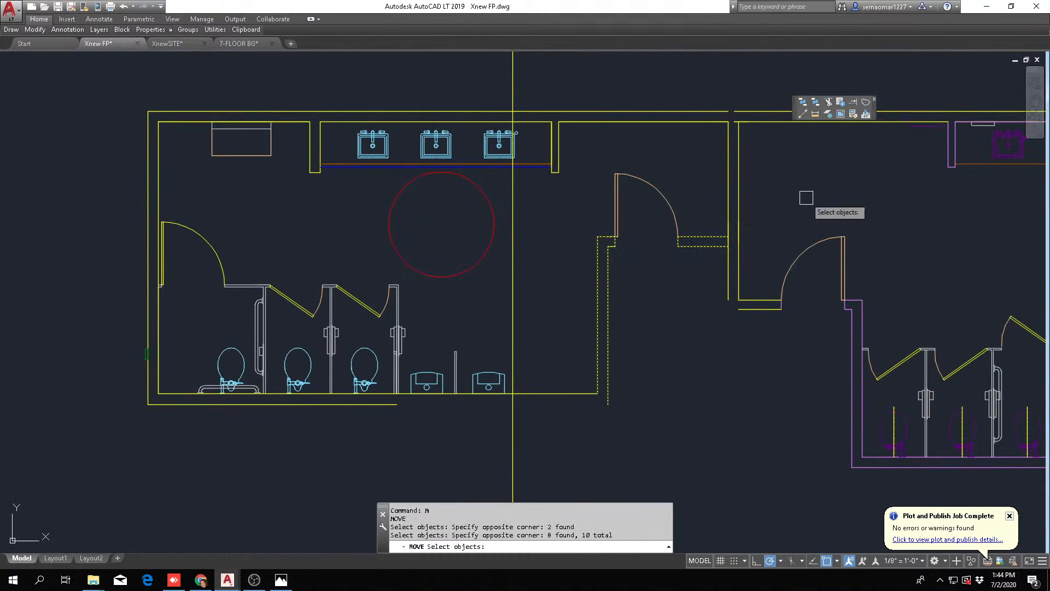
left_click(718, 176)
left_click(624, 221)
scroll(558, 386, "up", 4)
key("Return")
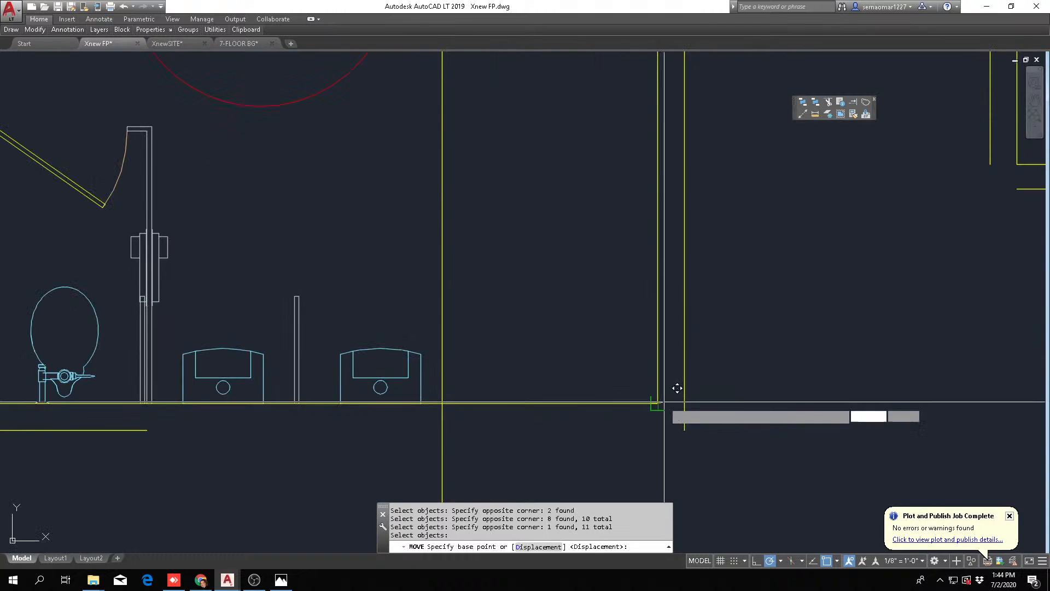
left_click(657, 403)
left_click(442, 403)
key("Escape")
Erase the remaining vertical construction line at the moved side wall
type("E")
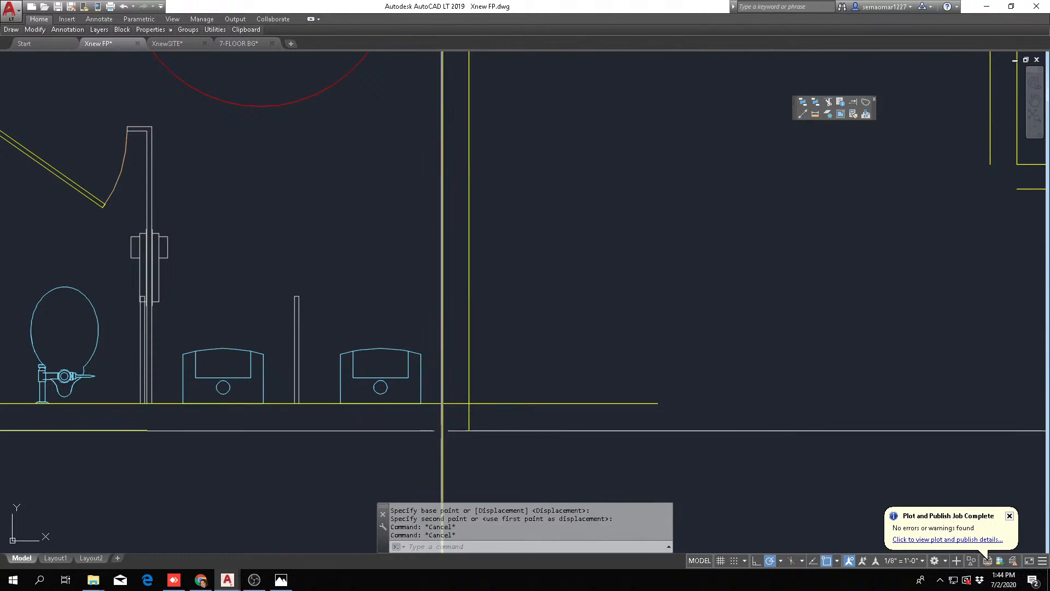
key("Return")
left_click(441, 436)
key("Return")
key("Escape")
Fillet the inner faces of the back wall and moved side wall into a clean corner
type("F")
key("Return")
left_click(424, 403)
left_click(445, 381)
key("Escape")
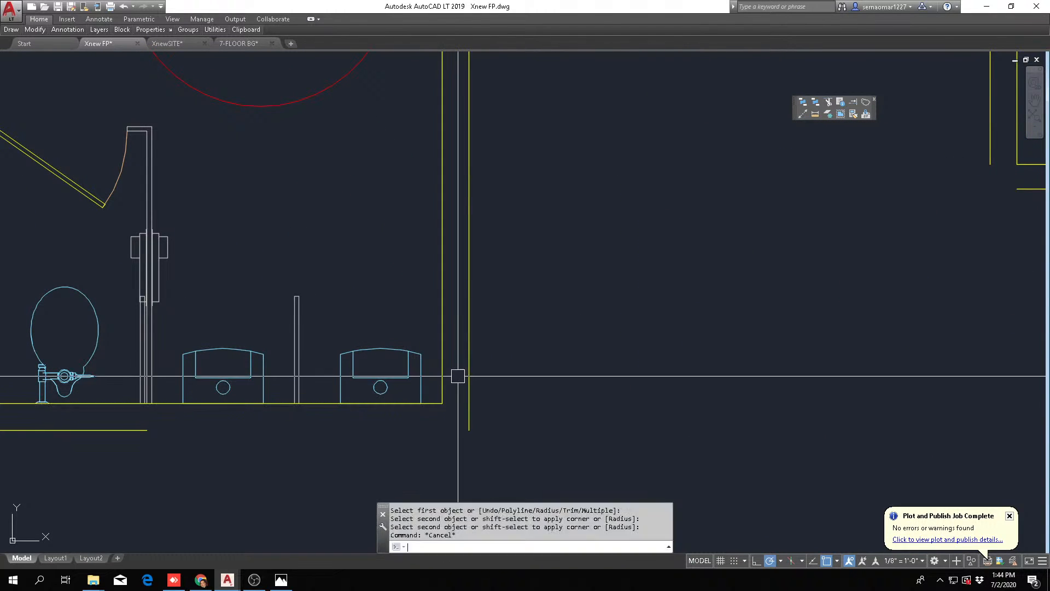
Try to fillet the outer faces of the side wall and back wall into a corner
key("Return")
left_click(469, 380)
left_click(140, 429)
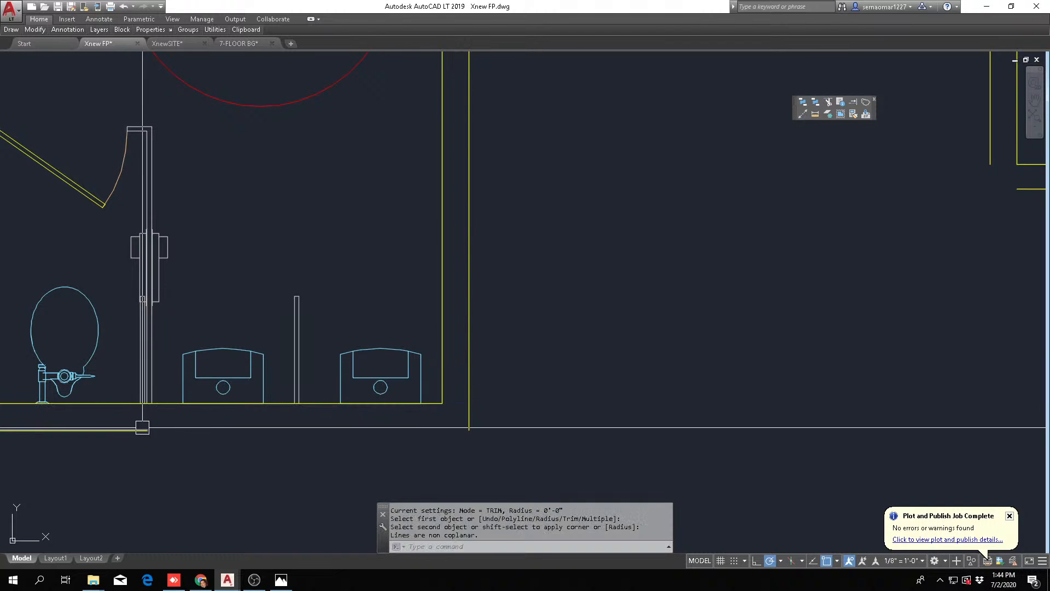
scroll(393, 405, "down", 8)
key("Escape")
scroll(476, 341, "up", 6)
key("Escape")
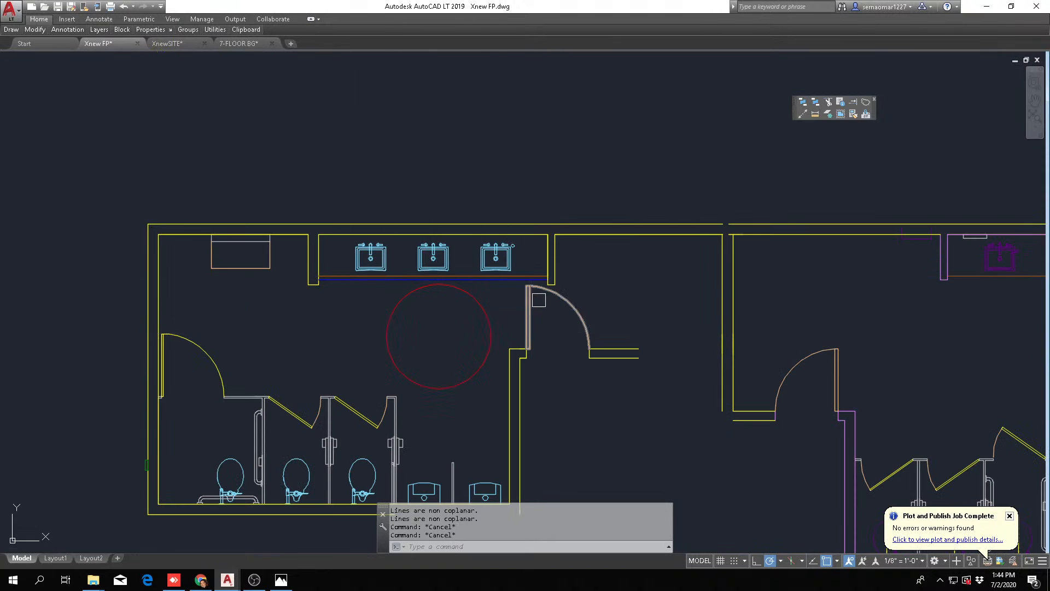
key("Escape")
key("Escape")
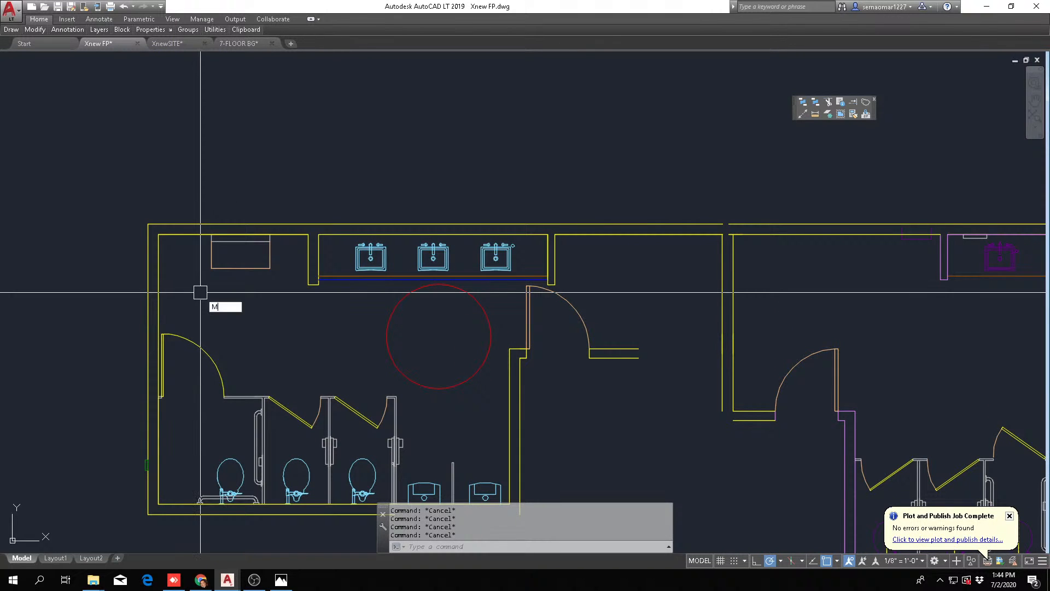
Move the rectangular wall fixture beside the sinks out of the men's room, horizontally beyond the outer side wall
key("space")
left_click(188, 301)
left_click(288, 179)
scroll(303, 179, "down", 6)
key("space")
left_click(352, 142)
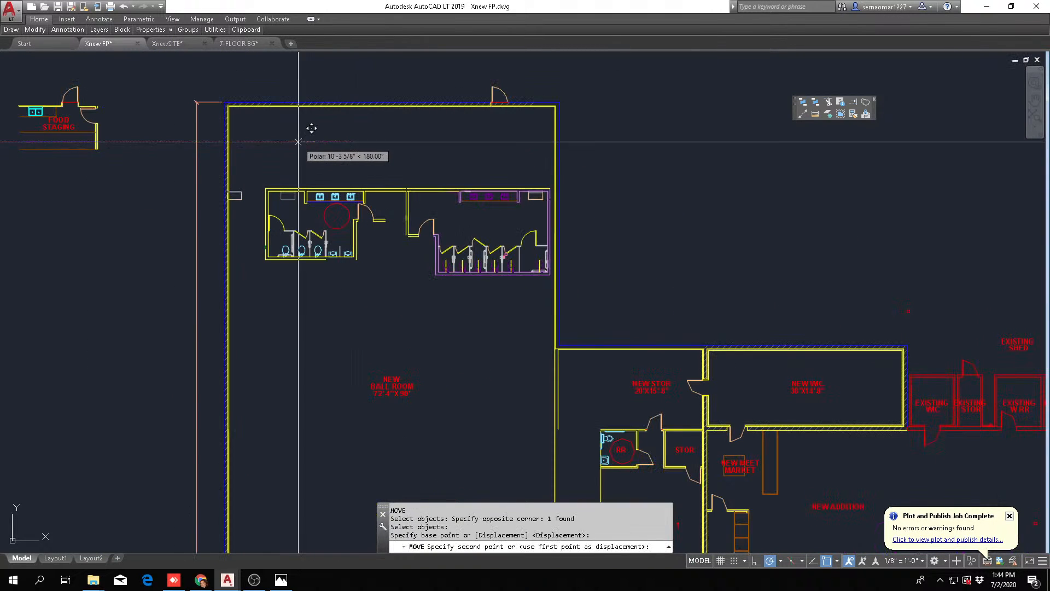
key("Escape")
scroll(323, 262, "up", 6)
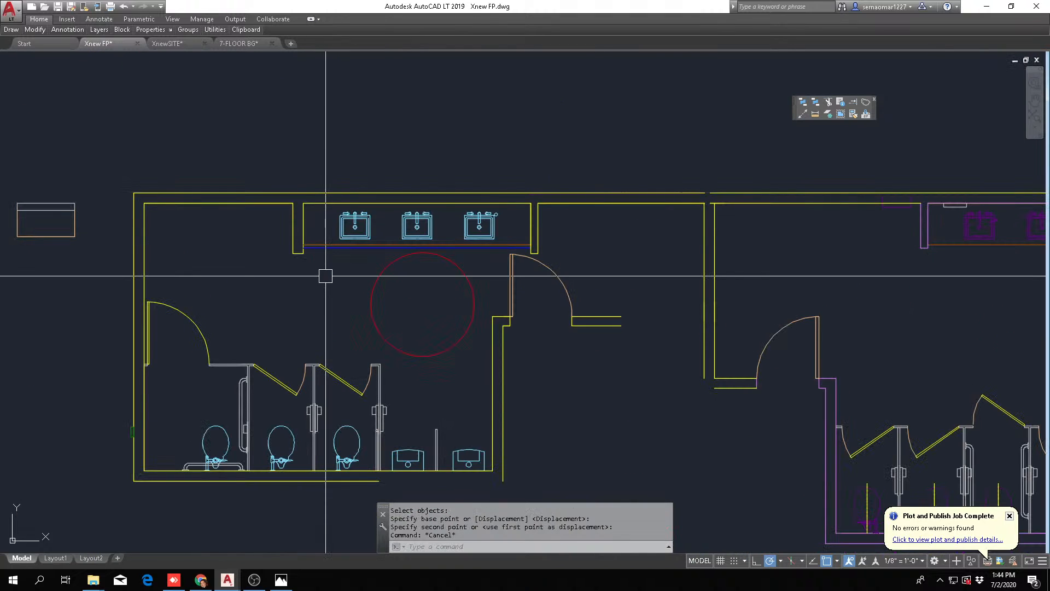
Fillet the urinal-side face of the partition between the second and third stalls with the front panel's outer edge
scroll(462, 235, "up", 2)
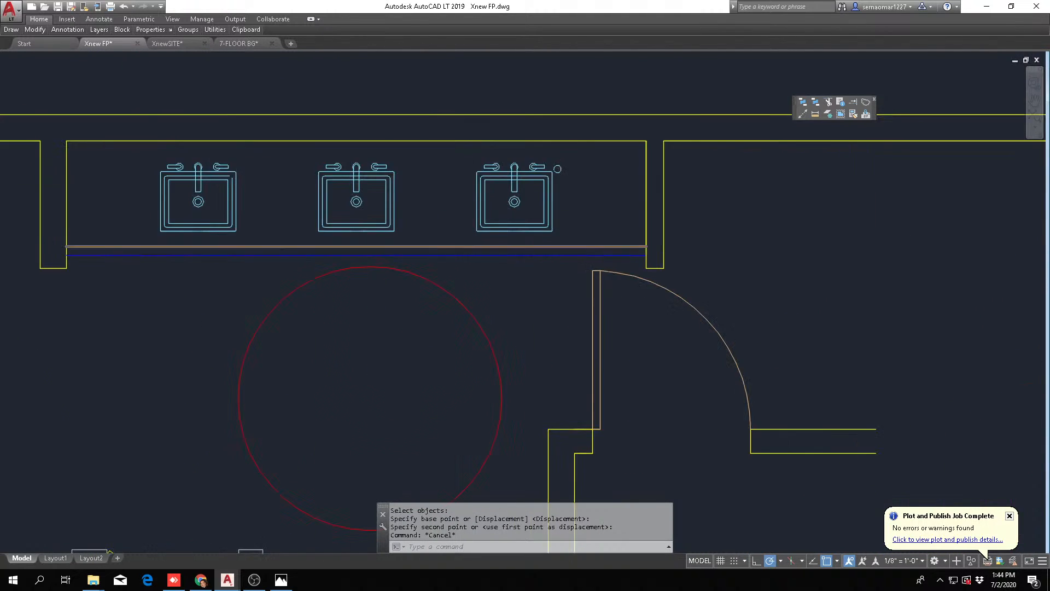
scroll(470, 316, "down", 2)
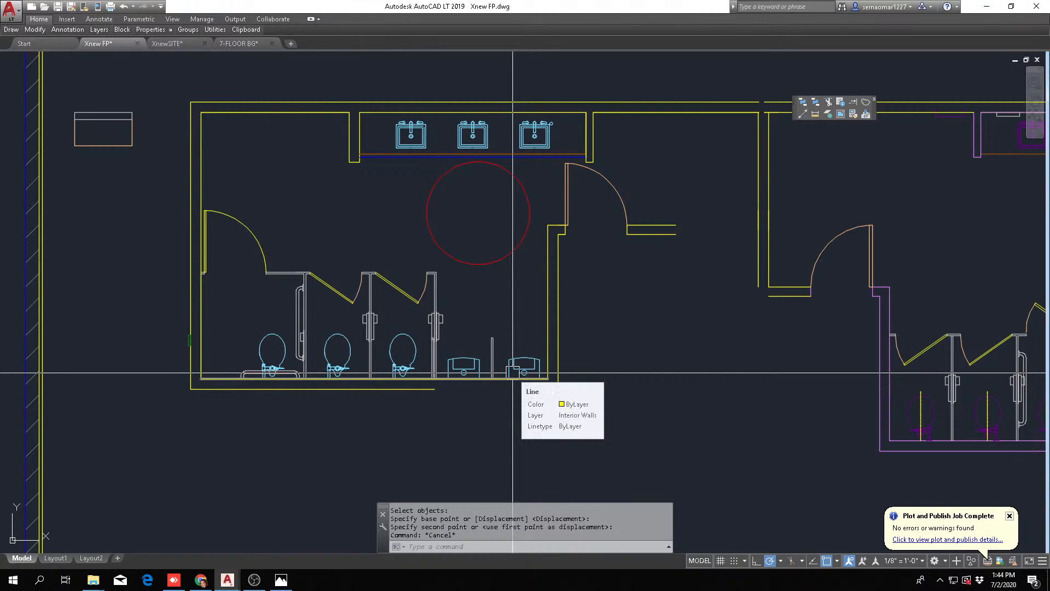
scroll(513, 373, "down", 5)
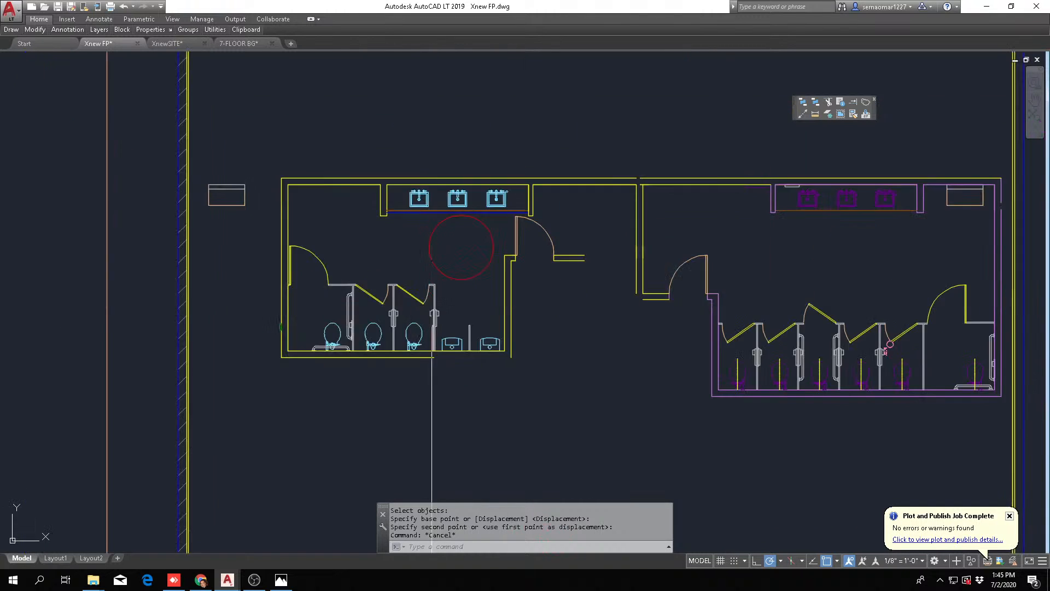
scroll(432, 305, "up", 2)
scroll(382, 340, "up", 3)
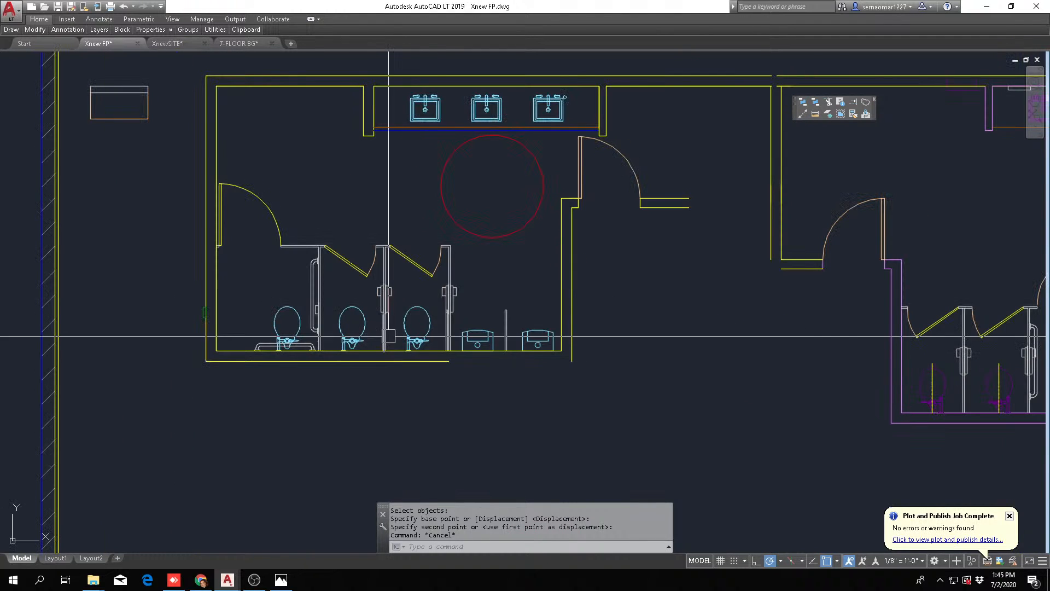
scroll(386, 251, "up", 6)
key("Escape")
key("Escape")
type("f")
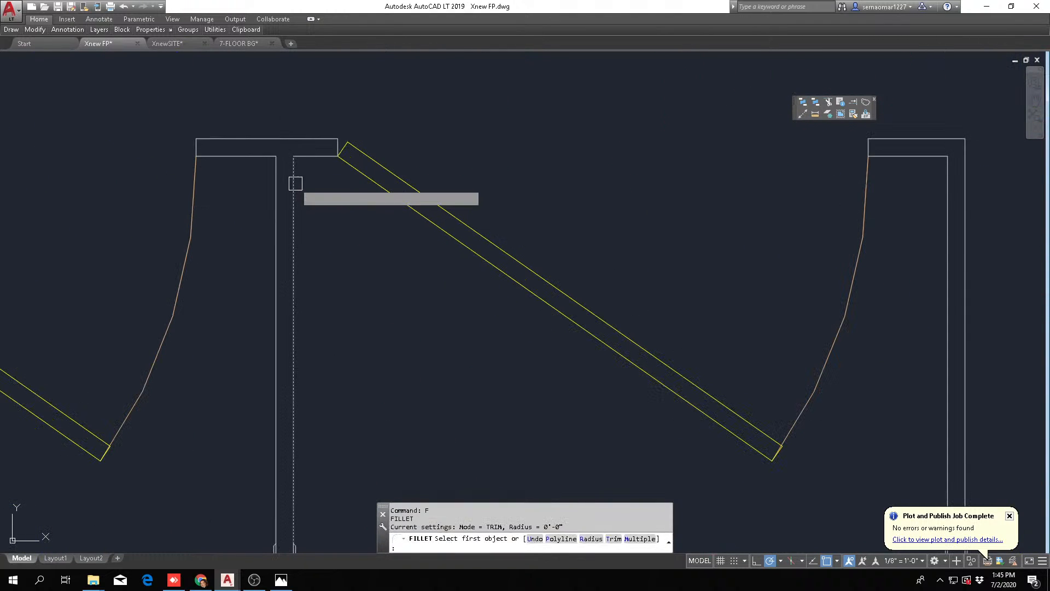
left_click(294, 183)
left_click(272, 138)
key("Escape")
Erase the third stall's door, door swing and front panels
scroll(351, 174, "down", 3)
type("e")
left_click(557, 158)
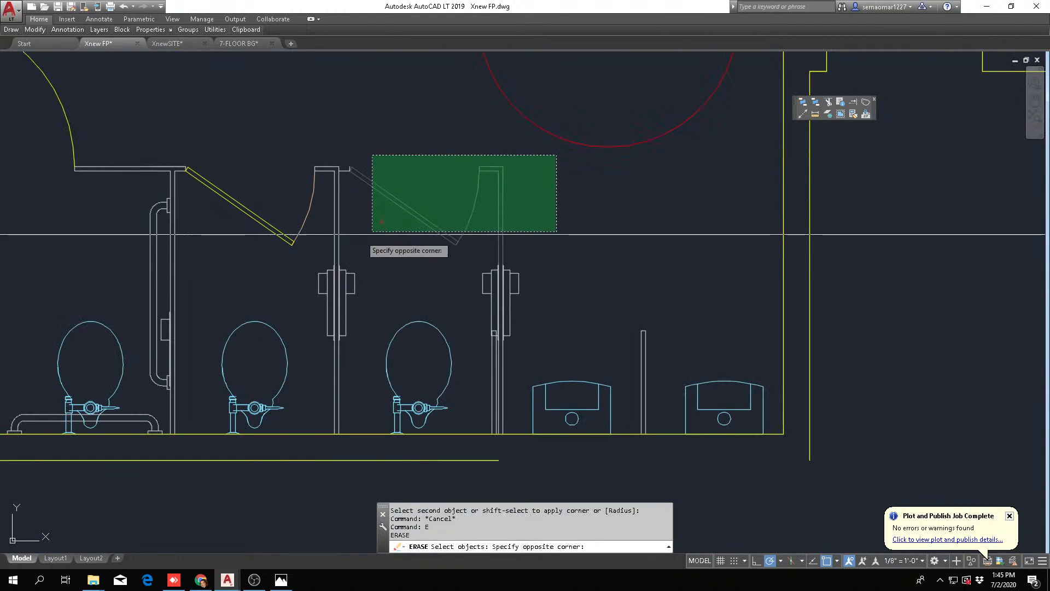
left_click(340, 239)
key("space")
key("Escape")
Erase the last stall partition with its attached accessories and the third toilet
type("e")
left_click(528, 243)
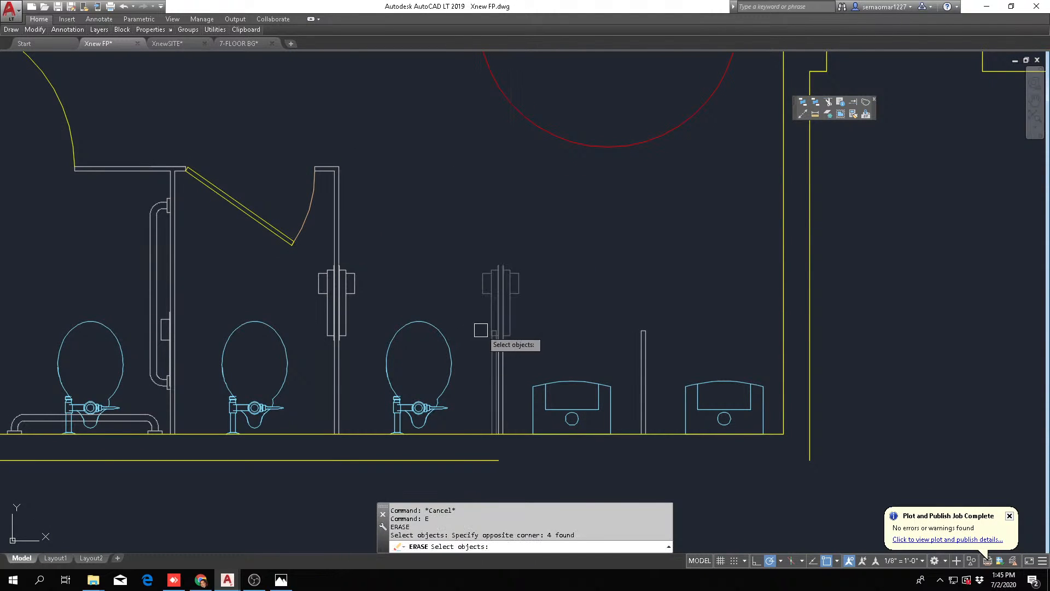
scroll(492, 350, "up", 2)
left_click(519, 319)
left_click(469, 365)
scroll(287, 492, "up", 3)
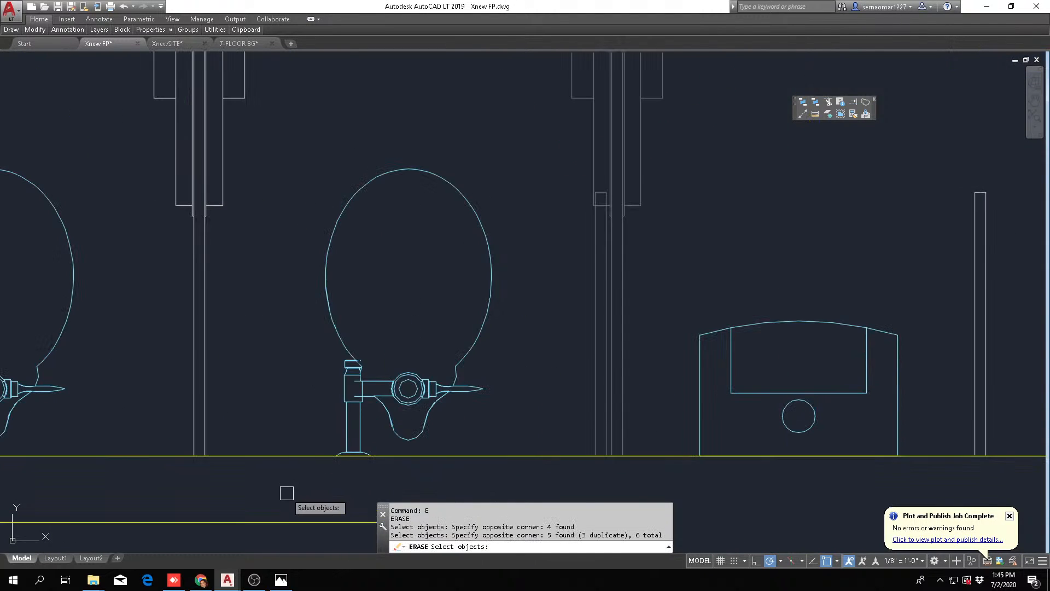
left_click(287, 493)
left_click(453, 261)
key("Escape")
scroll(522, 230, "down", 5)
key("Escape")
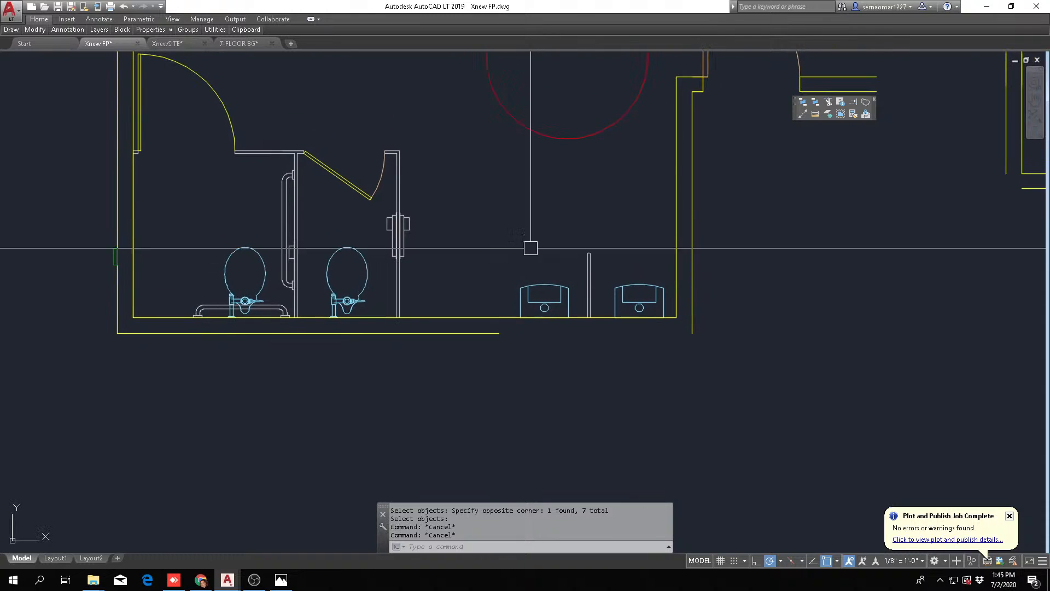
mouse_move(35, 29)
left_click(44, 56)
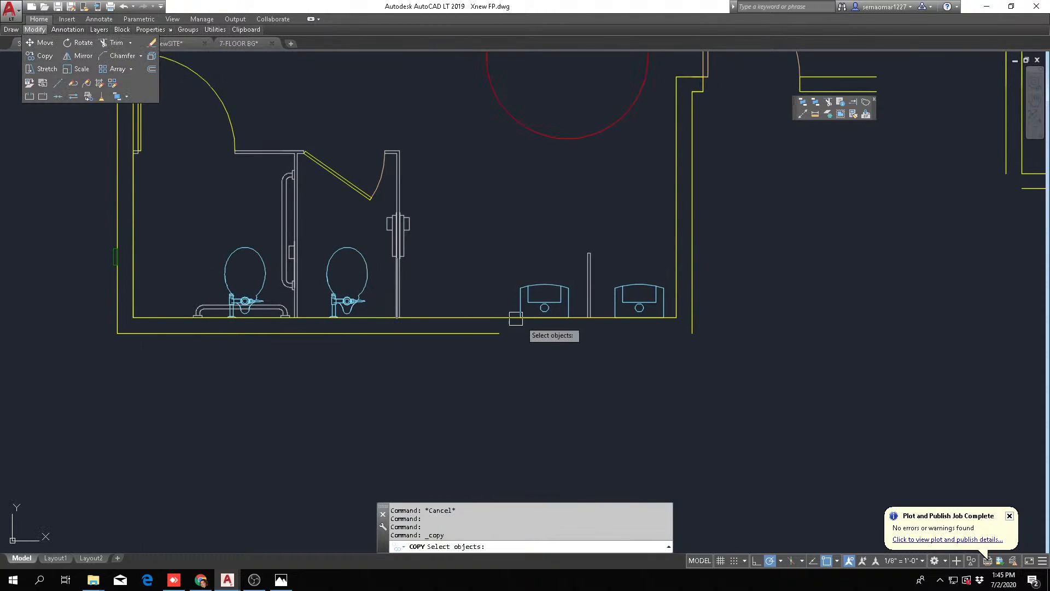
scroll(516, 319, "up", 4)
left_click(475, 313)
left_click(639, 197)
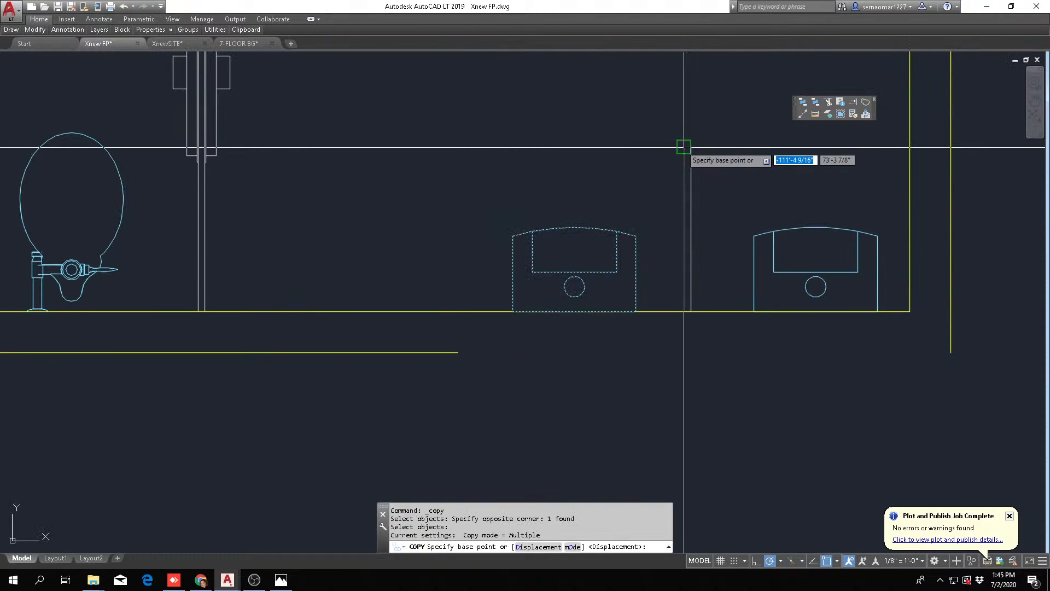
key("Escape")
Copy the first urinal and its screen toward the stalls, using the side wall's inner corner as base and the existing screen as target
key("Return")
left_click(493, 325)
left_click(710, 113)
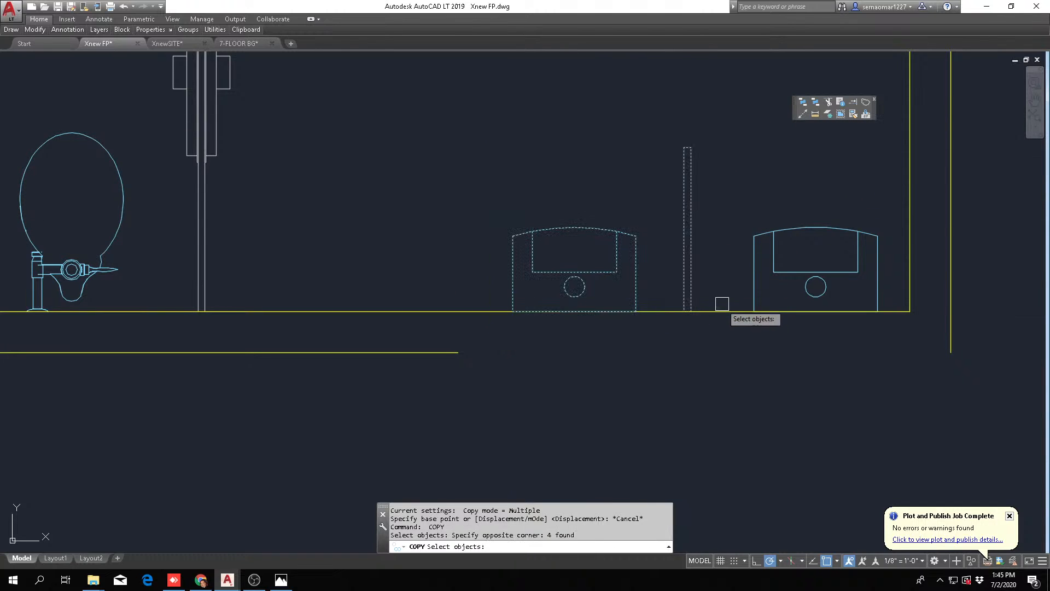
key("Return")
left_click(910, 311)
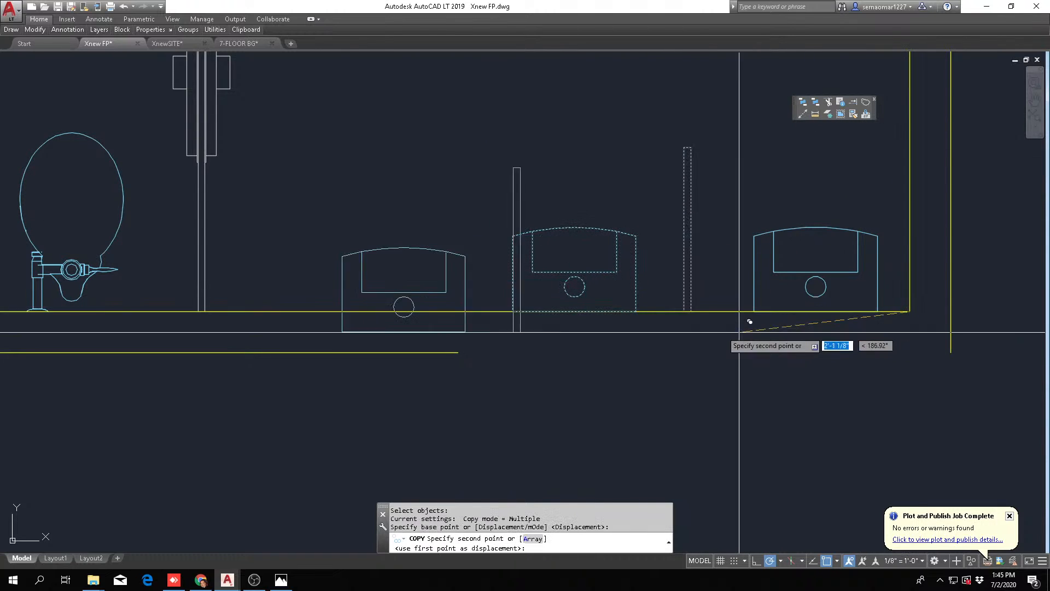
left_click(685, 309)
scroll(657, 295, "down", 4)
key("Escape")
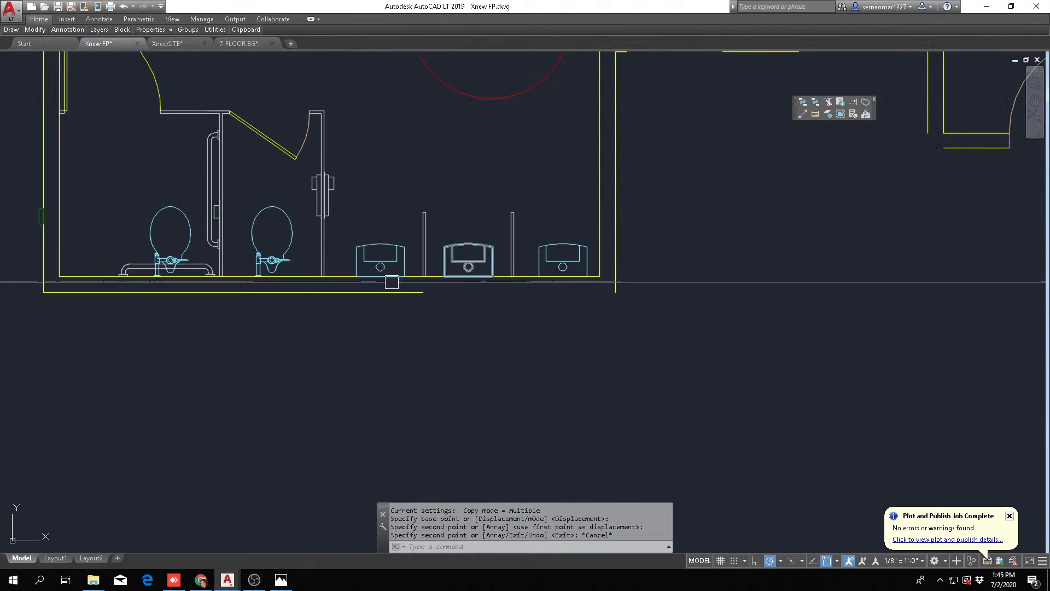
Place a vertical construction line along the urinal-side face of the remaining last stall partition
scroll(392, 282, "up", 3)
key("Escape")
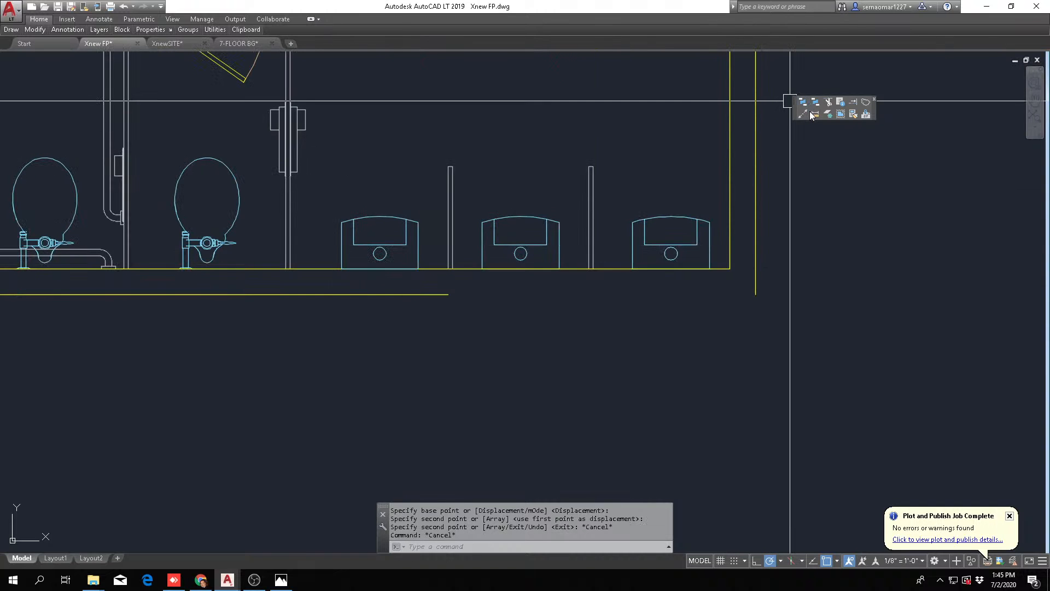
left_click(807, 116)
type("v")
key("Return")
scroll(295, 262, "up", 4)
left_click(306, 265)
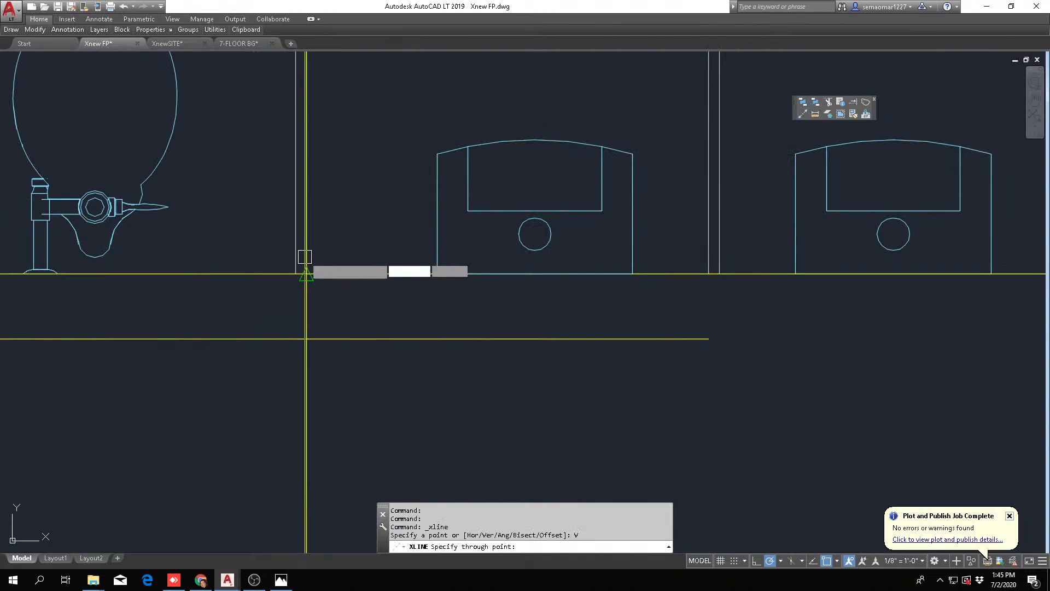
key("Escape")
Offset the vertical construction line 36 inches from the last stall partition toward the urinals
type("o")
key("Return")
type("36")
key("Return")
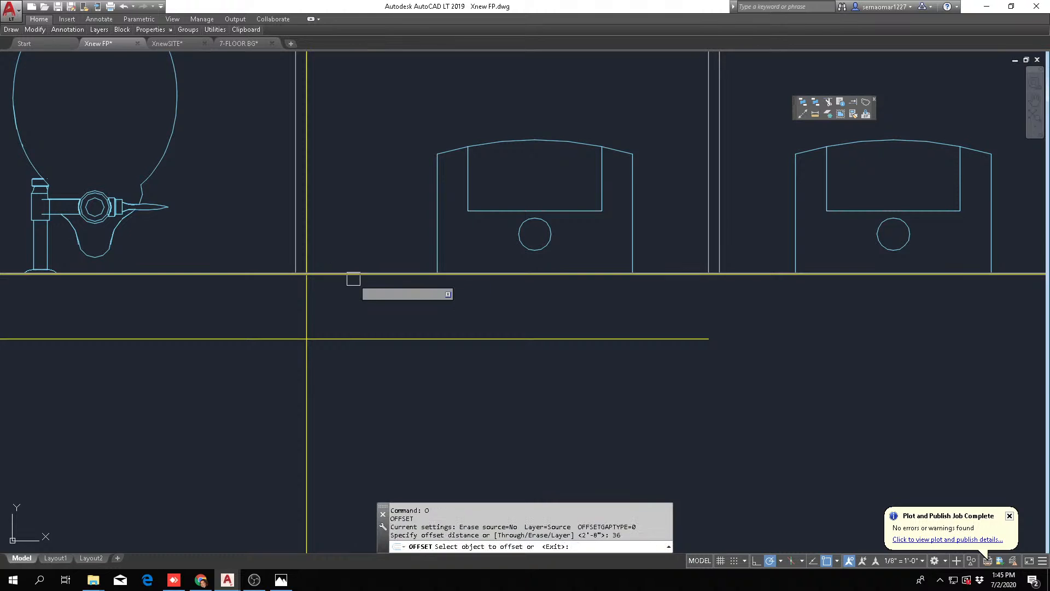
scroll(328, 298, "down", 3)
left_click(299, 401)
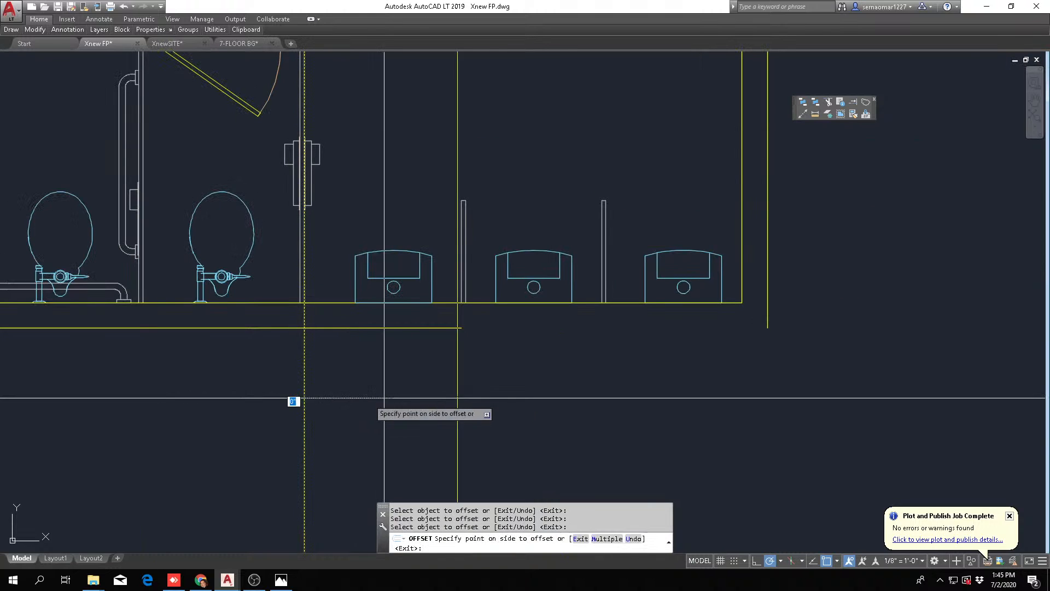
left_click(433, 359)
key("Escape")
Move the urinal nearest the stalls so it is centred between the two vertical construction lines
scroll(387, 267, "up", 2)
type("m")
key("Return")
key("Escape")
key("Escape")
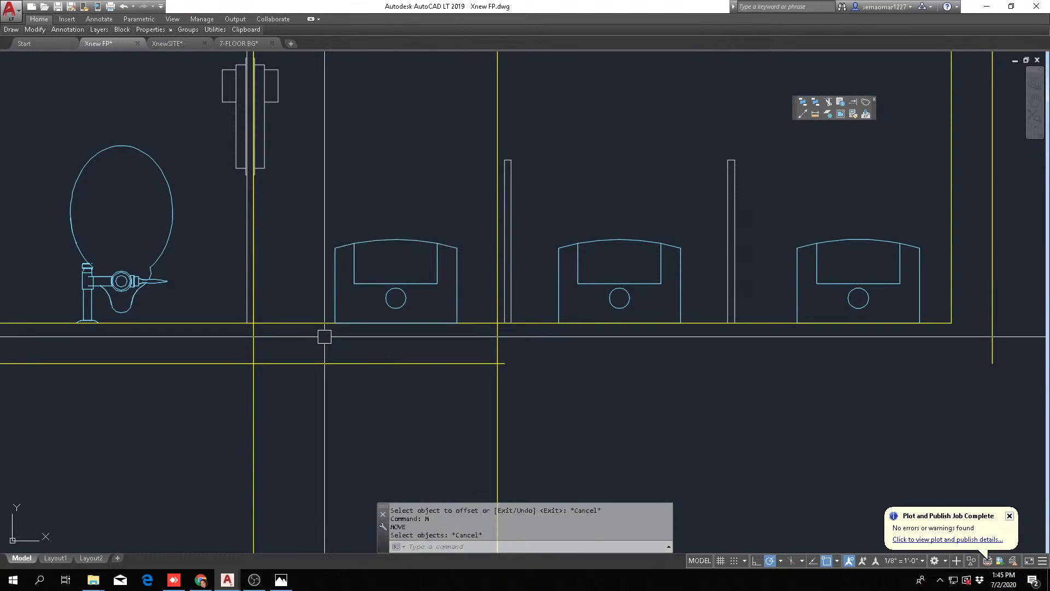
key("Return")
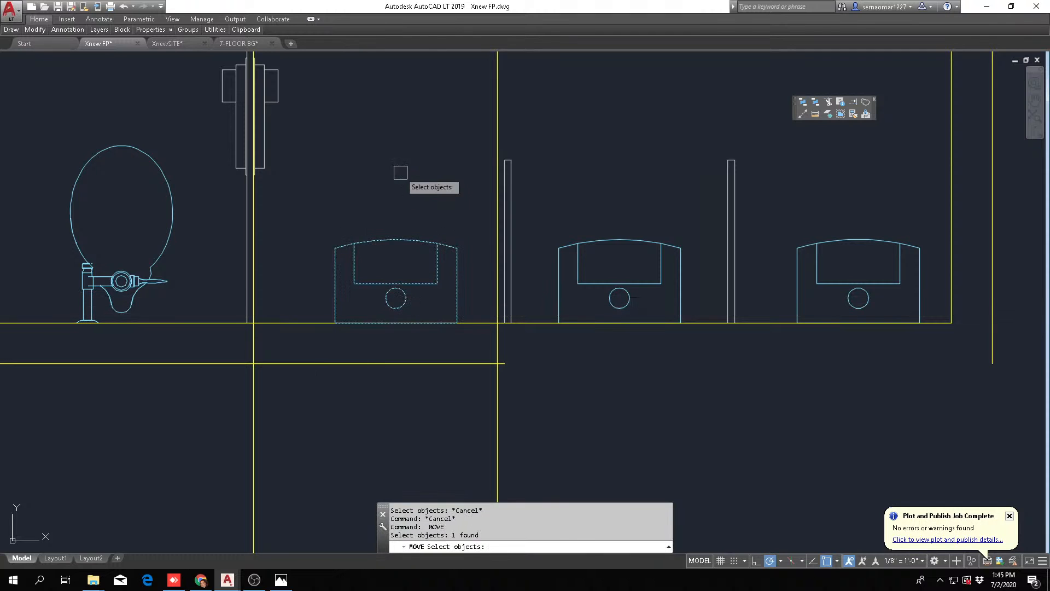
key("Return")
left_click(394, 159)
scroll(452, 375, "down", 5)
key("Escape")
Erase both vertical construction lines used for spacing the urinal
type("e")
key("Return")
left_click(466, 391)
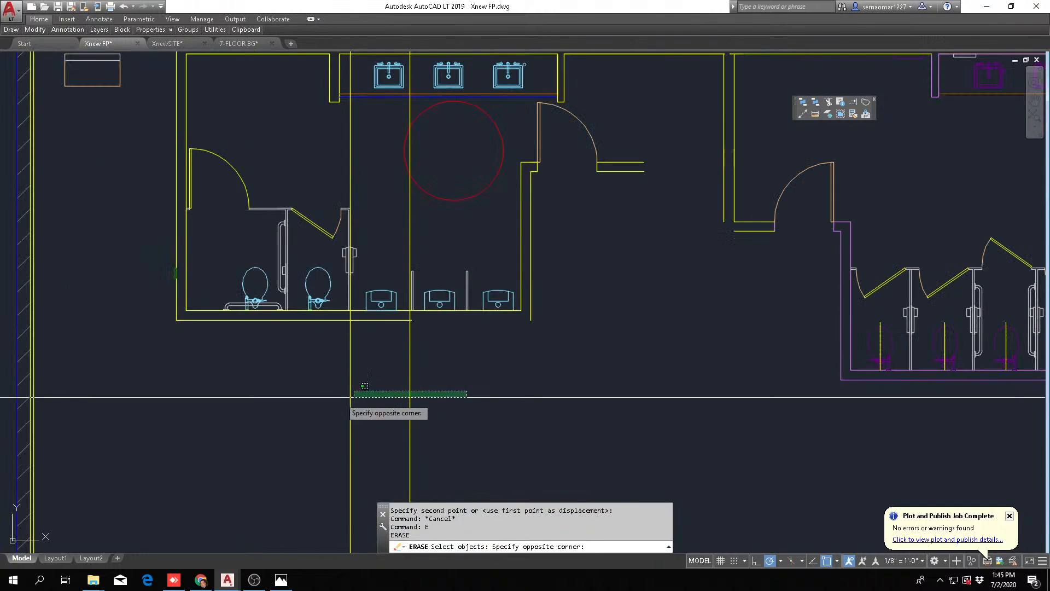
left_click(344, 395)
key("Return")
key("Escape")
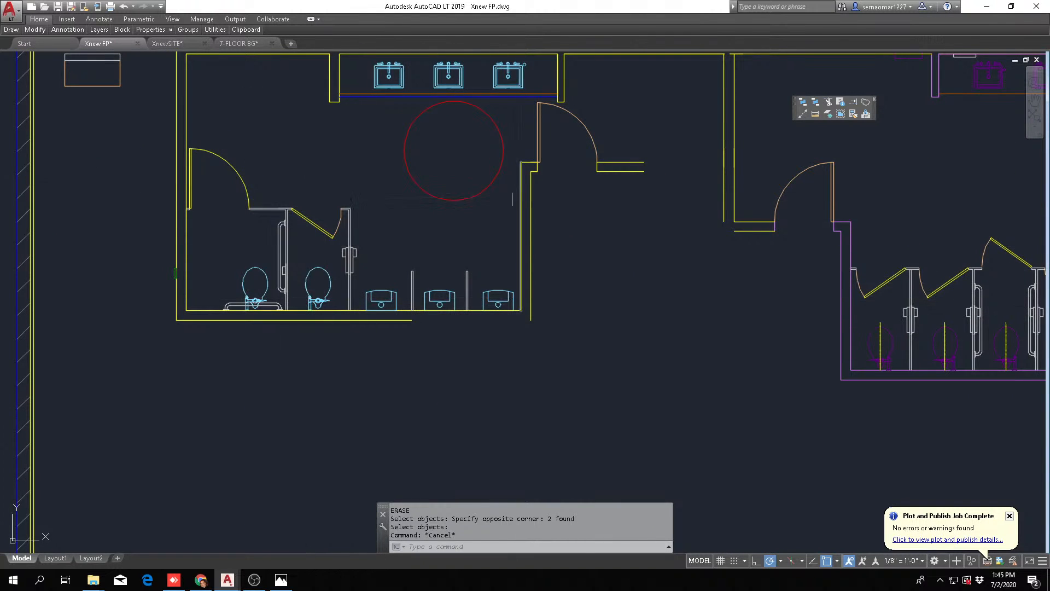
Examine the revised urinal spacing and the placement of both restrooms within the ballroom
scroll(485, 443, "down", 2)
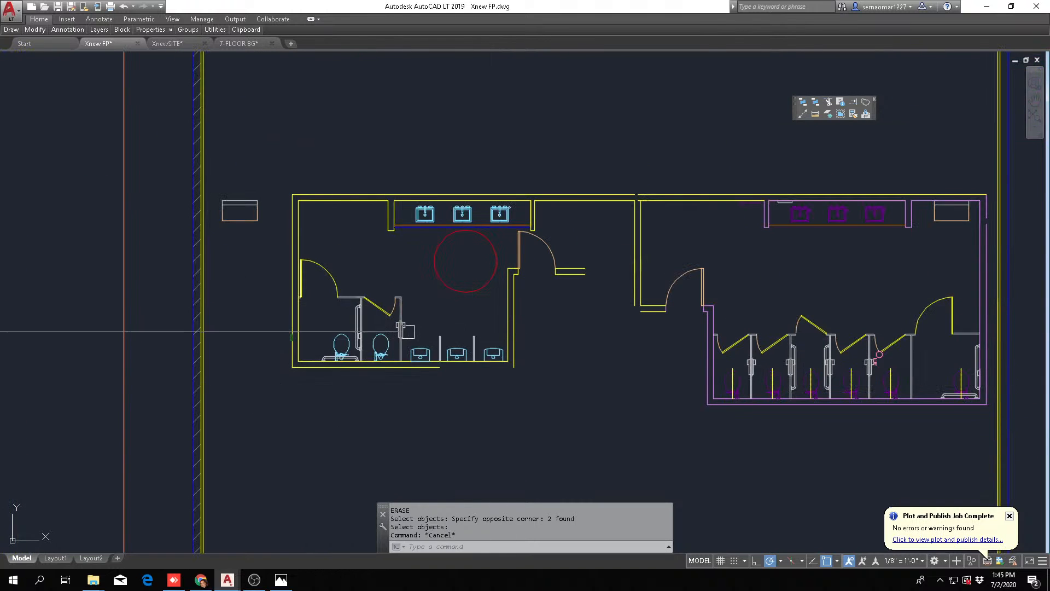
scroll(408, 331, "up", 4)
scroll(476, 340, "up", 2)
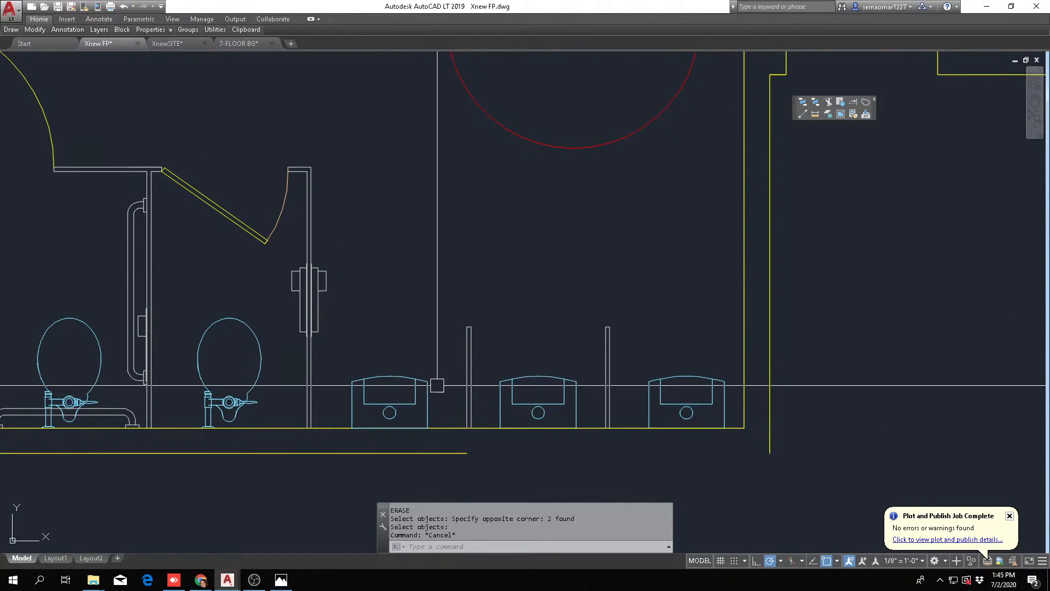
scroll(437, 385, "down", 4)
scroll(449, 328, "up", 1)
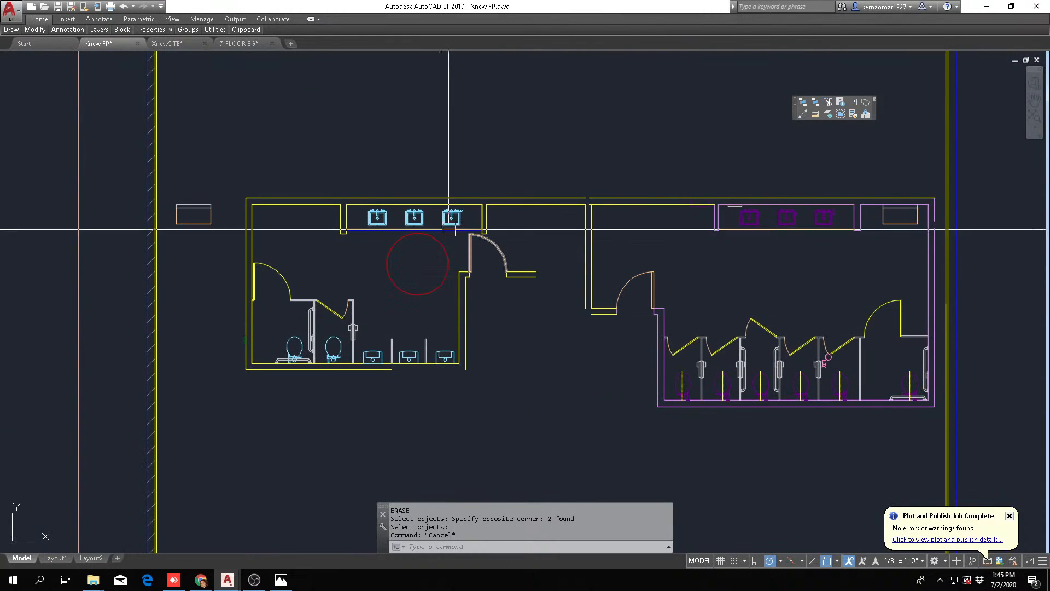
scroll(449, 229, "down", 6)
scroll(466, 244, "up", 2)
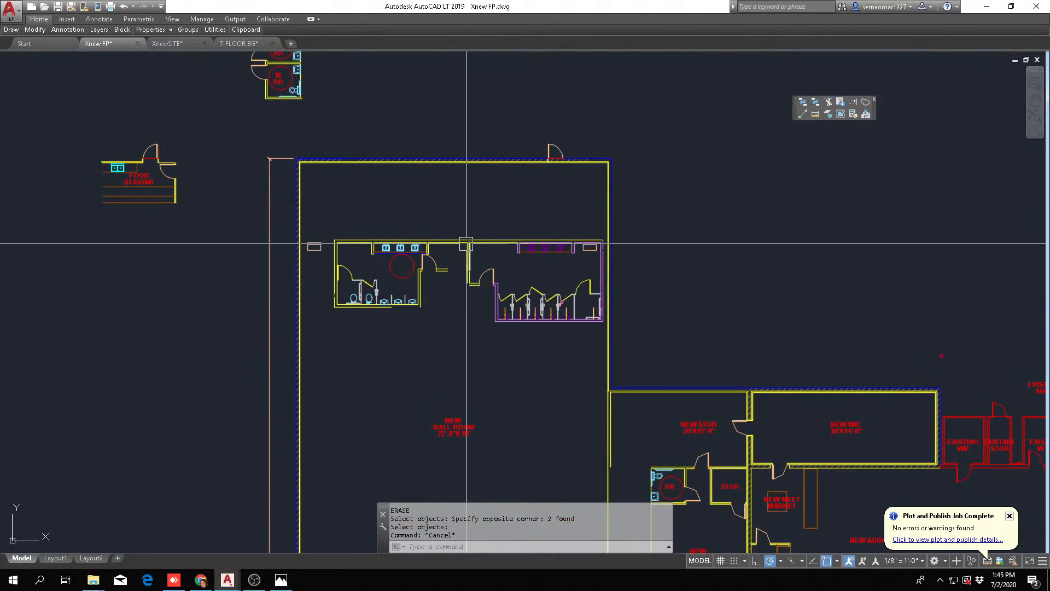
scroll(408, 277, "up", 2)
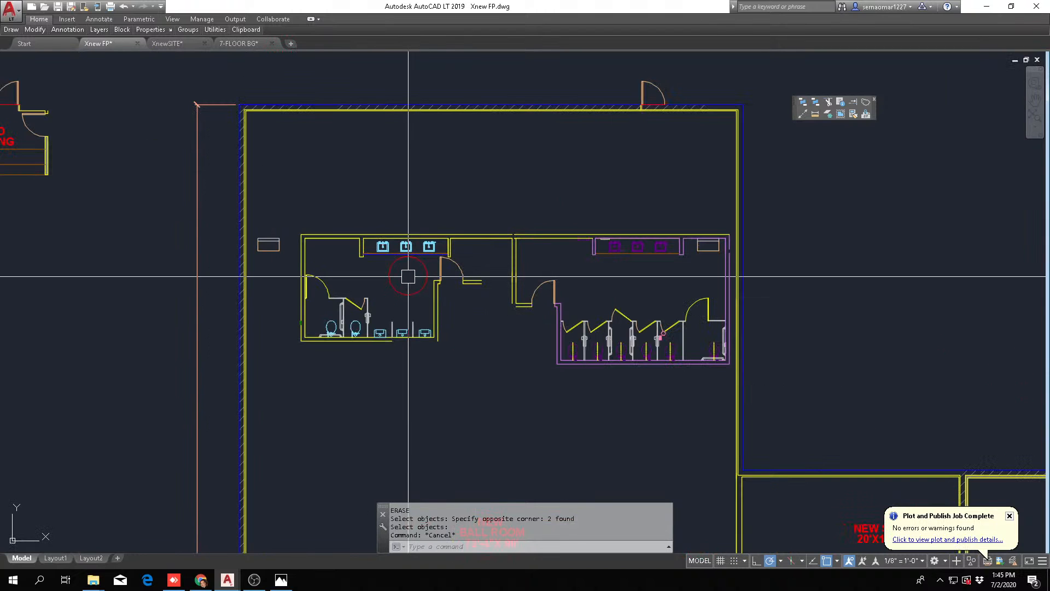
Move the men's room turning circle horizontally away from the entrance door
type("m")
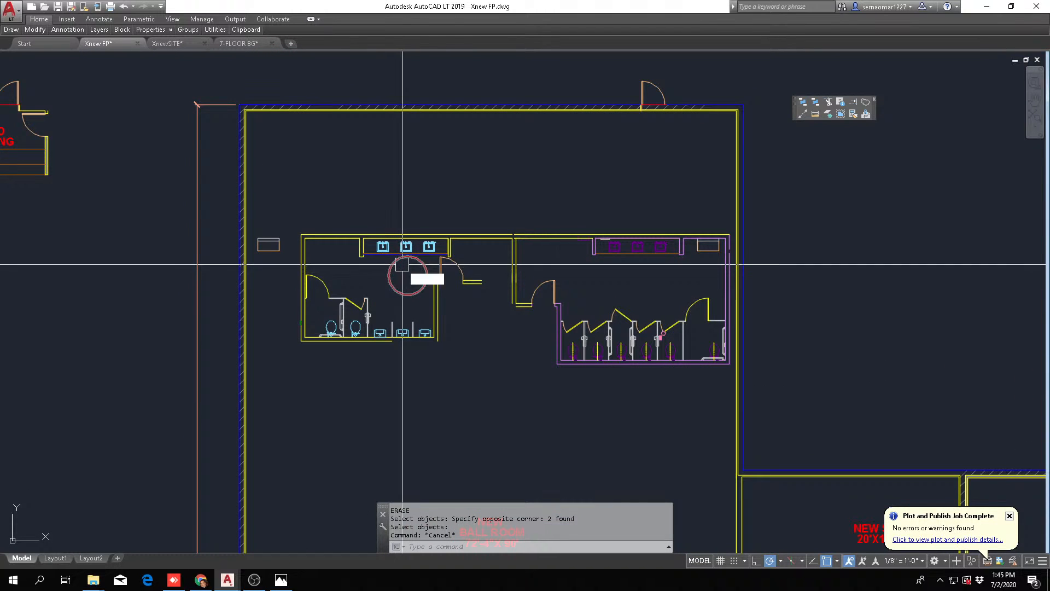
key("Return")
scroll(400, 272, "up", 4)
left_click(388, 273)
key("Return")
left_click(359, 293)
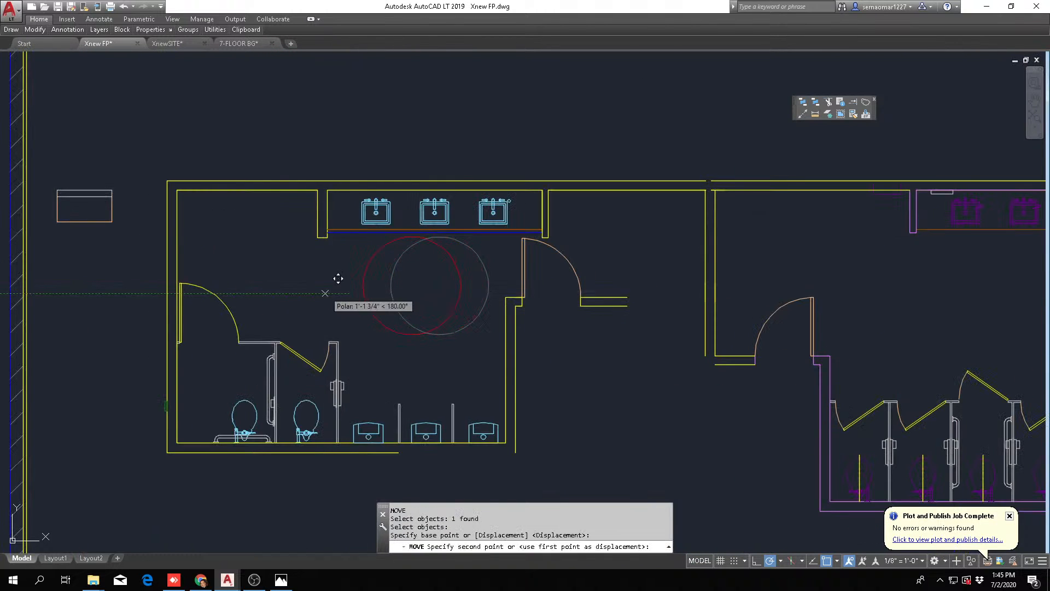
left_click(324, 292)
key("Escape")
Move the three-sink counter with its end walls so its inner corner meets the men's room's upper-left inner corner
type("m")
key("Return")
left_click(294, 246)
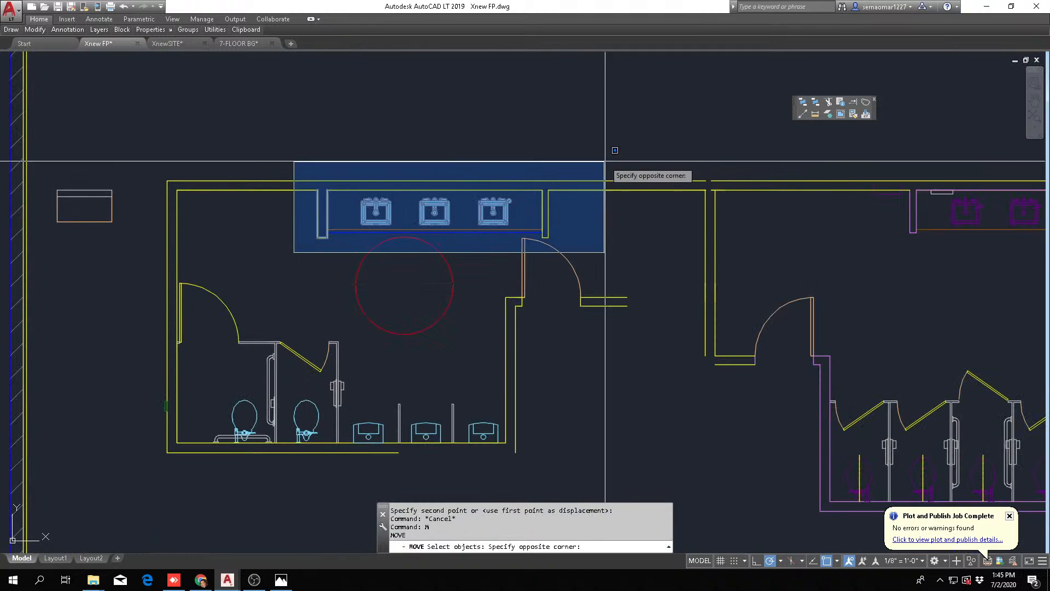
left_click(605, 165)
scroll(303, 204, "up", 4)
key("Return")
scroll(359, 165, "down", 4)
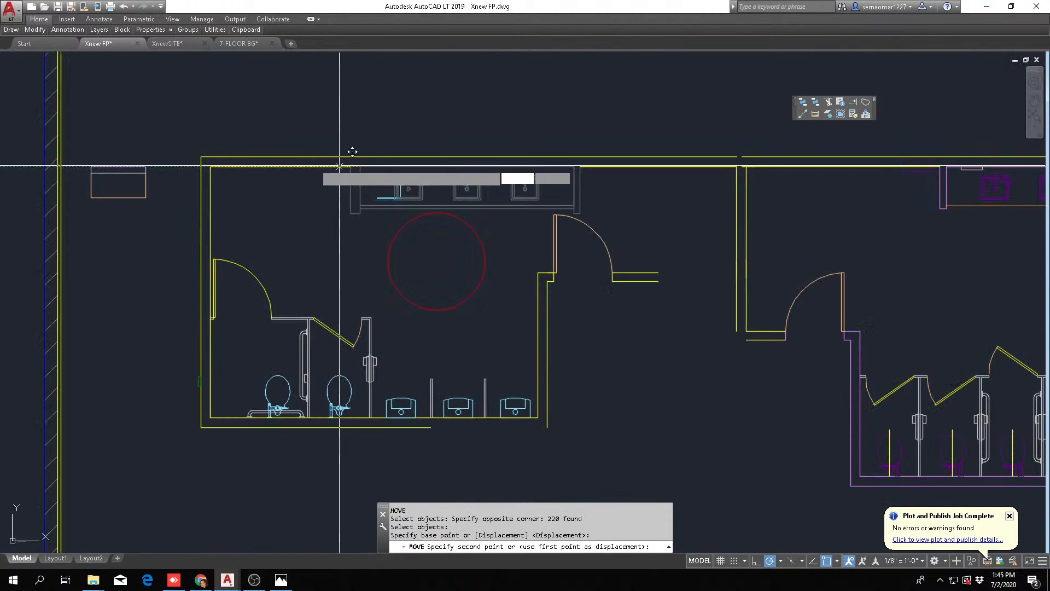
left_click(210, 167)
left_click(210, 167)
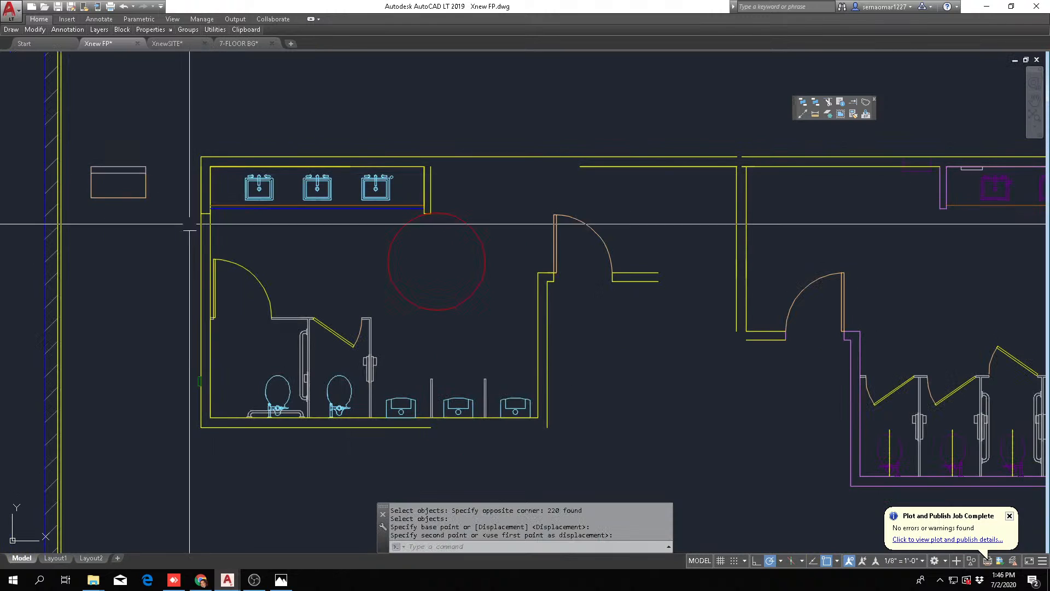
Erase the counter's redundant end wall lines that overlap the men's room side wall
key("Escape")
key("Escape")
type("e")
key("Return")
scroll(186, 224, "up", 4)
left_click(197, 255)
left_click(300, 112)
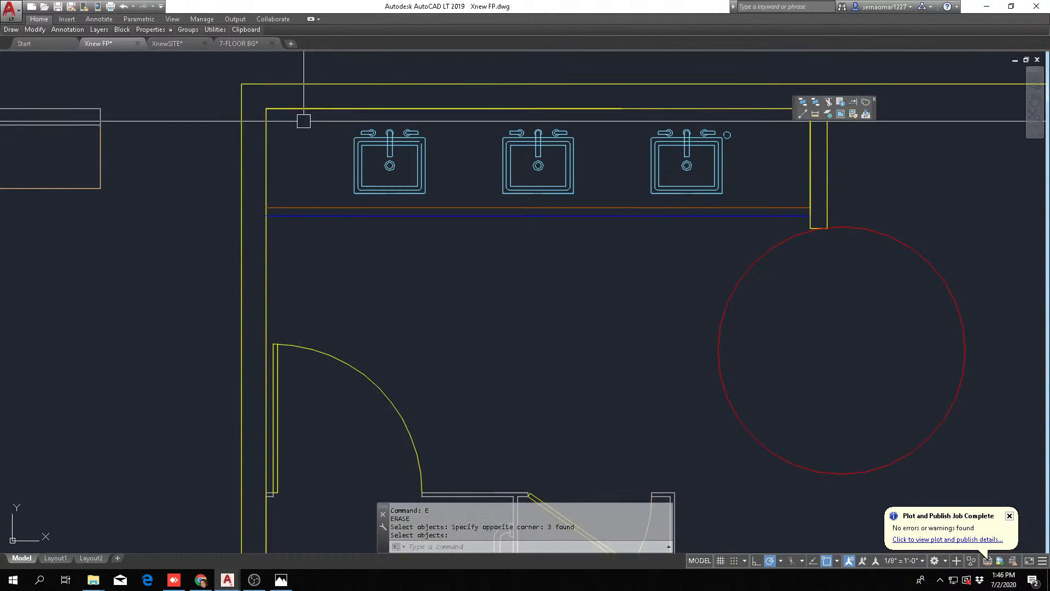
Move the turning circle horizontally to sit in front of the relocated sinks
scroll(300, 117, "down", 4)
middle_click_drag(526, 219, 422, 225)
key("Escape")
type("m")
key("Return")
left_click(407, 284)
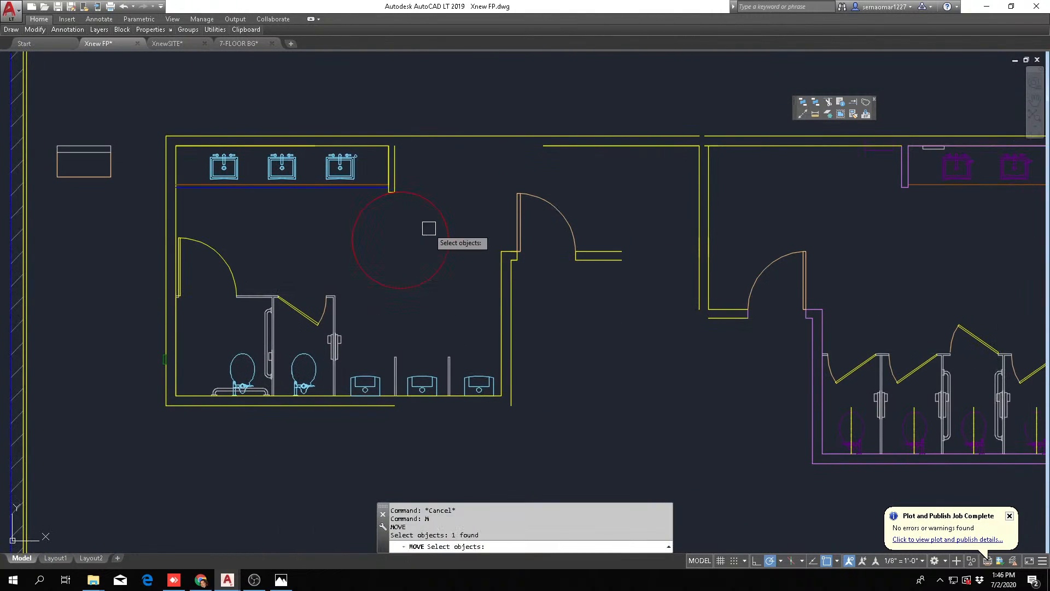
key("Return")
left_click(429, 221)
left_click(331, 225)
key("Escape")
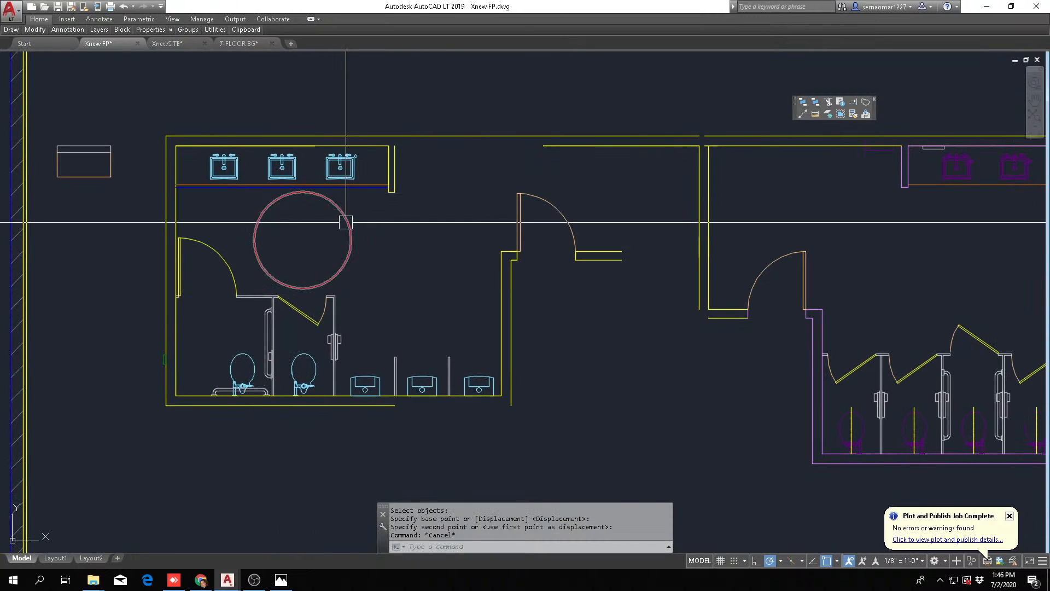
Move the entire women's room out of the ballroom to the empty area beyond its right-hand wall
middle_click_drag(482, 203, 415, 217)
middle_click_drag(506, 176, 461, 188)
scroll(487, 186, "down", 4)
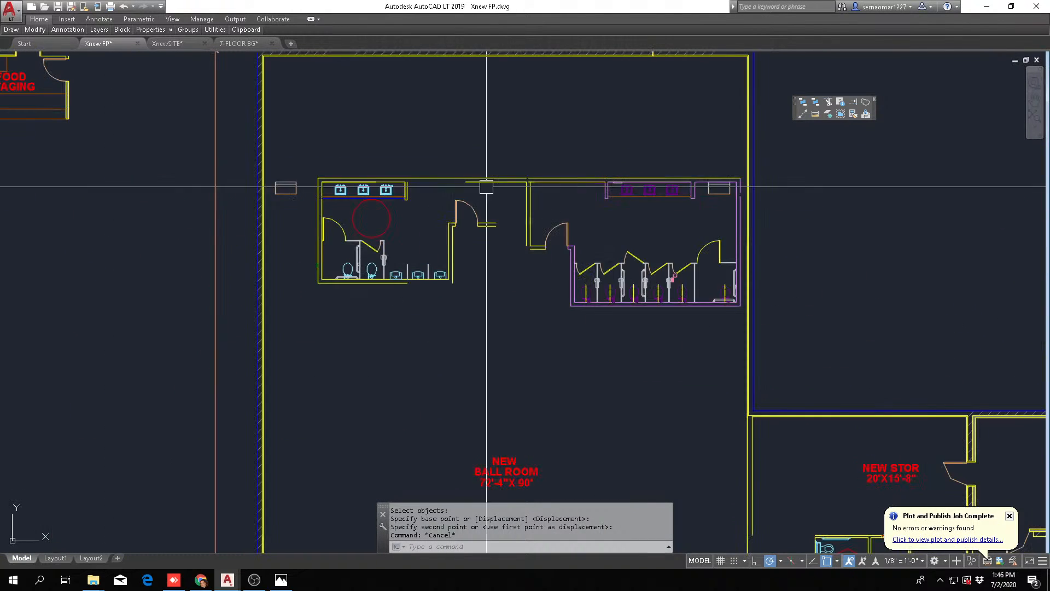
key("Escape")
key("Escape")
middle_click_drag(536, 278, 450, 311)
type("m")
key("Return")
left_click(401, 379)
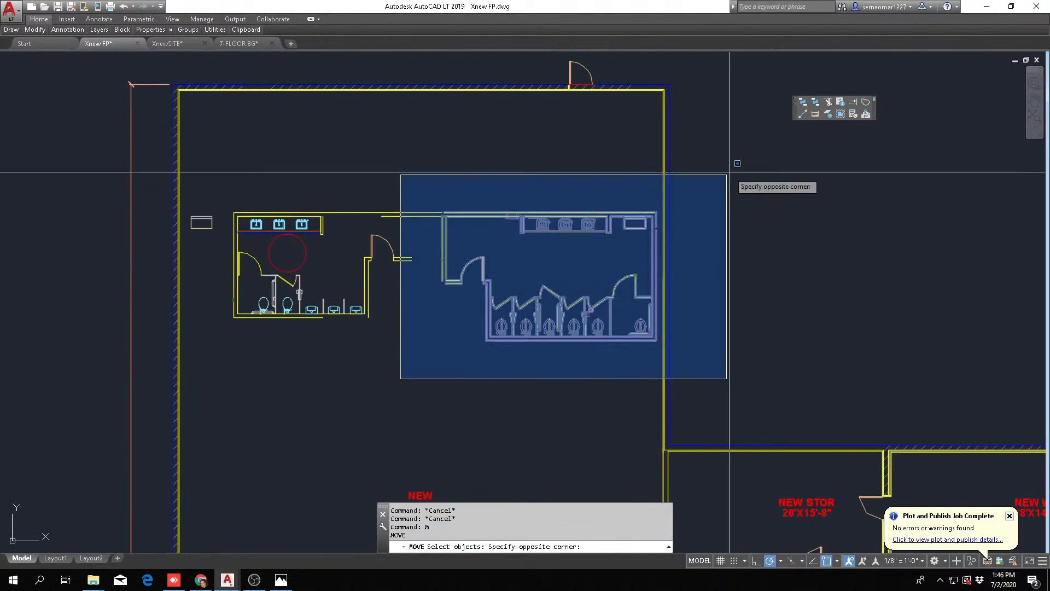
left_click(727, 174)
key("Return")
left_click(574, 254)
left_click(886, 182)
key("Escape")
key("Escape")
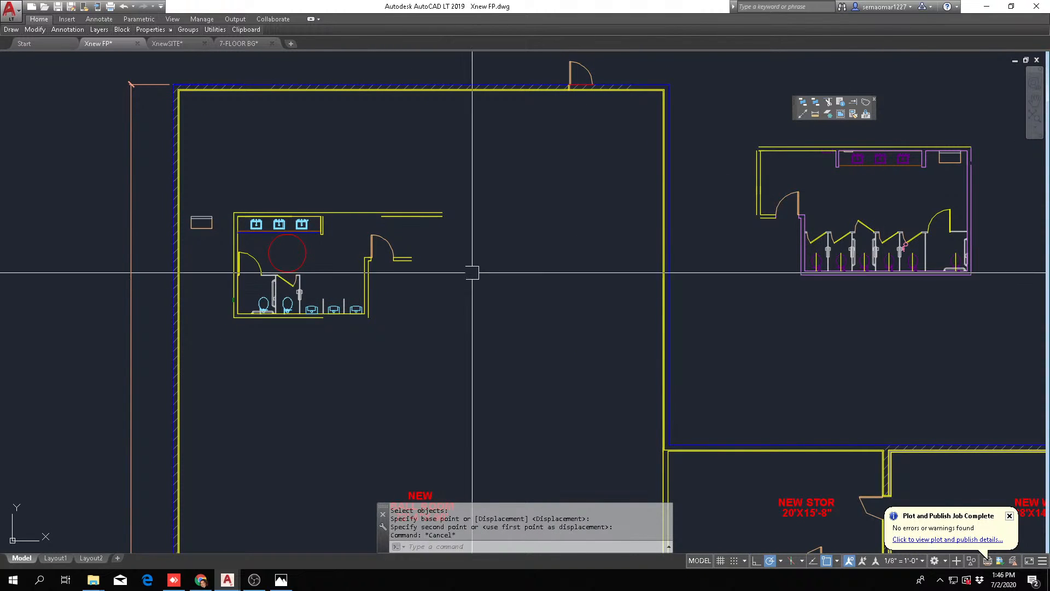
Move the loose rectangular fixture beside the men's room to the empty area outside the ballroom's left wall
scroll(556, 369, "down", 2)
scroll(365, 314, "up", 2)
key("Escape")
key("Escape")
scroll(326, 266, "up", 4)
type("m")
key("Return")
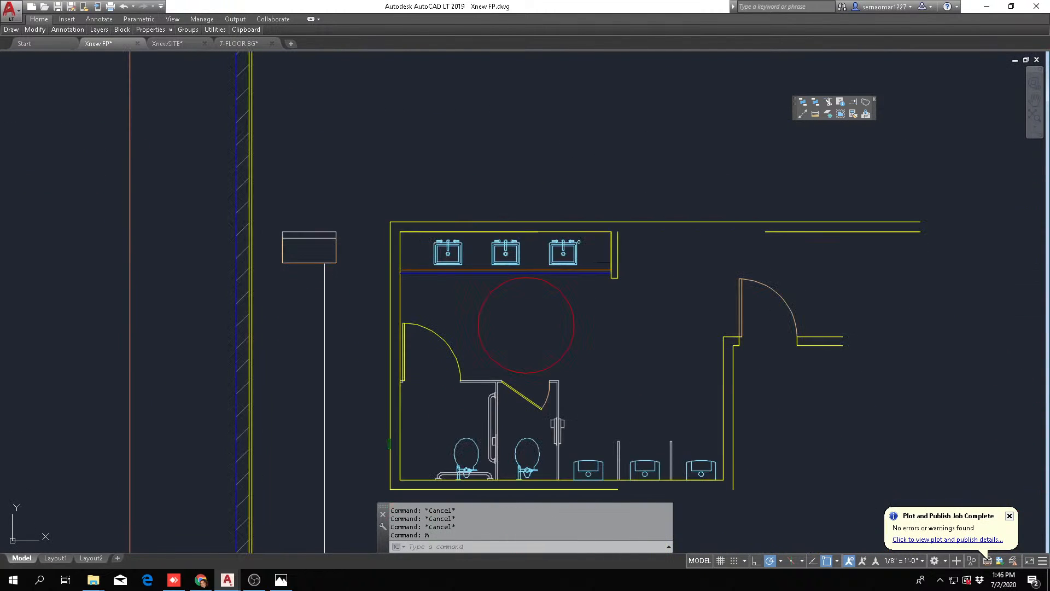
left_click(339, 219)
left_click(292, 298)
scroll(314, 281, "down", 4)
key("Return")
left_click(314, 275)
left_click(148, 322)
key("Escape")
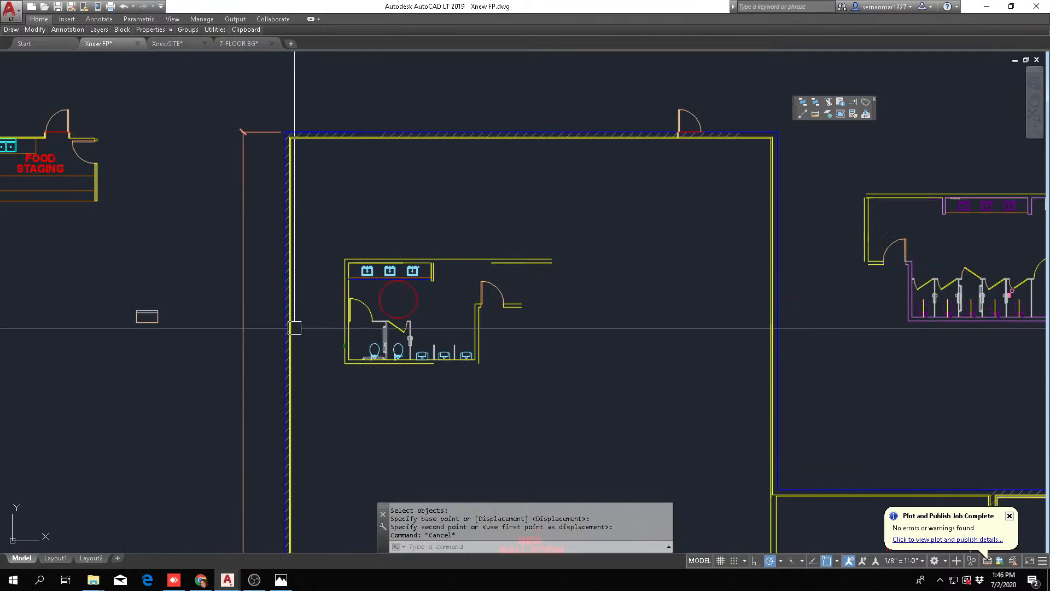
Move the whole men's room closer to the ballroom's upper-left corner
key("Escape")
type("m")
key("Return")
left_click(325, 388)
left_click(616, 206)
key("Return")
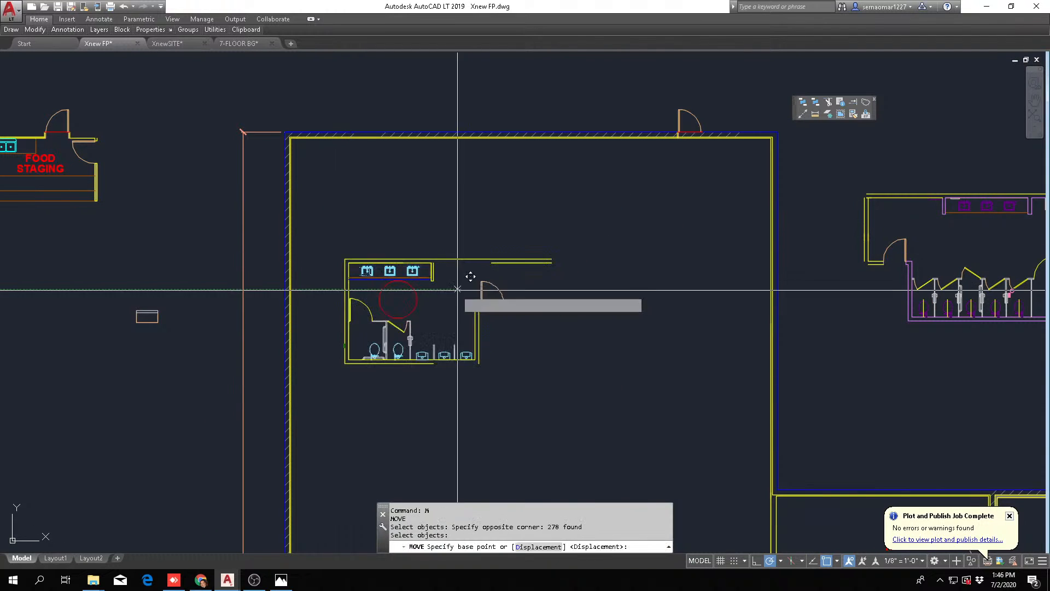
left_click(460, 289)
left_click(424, 198)
key("Escape")
key("Escape")
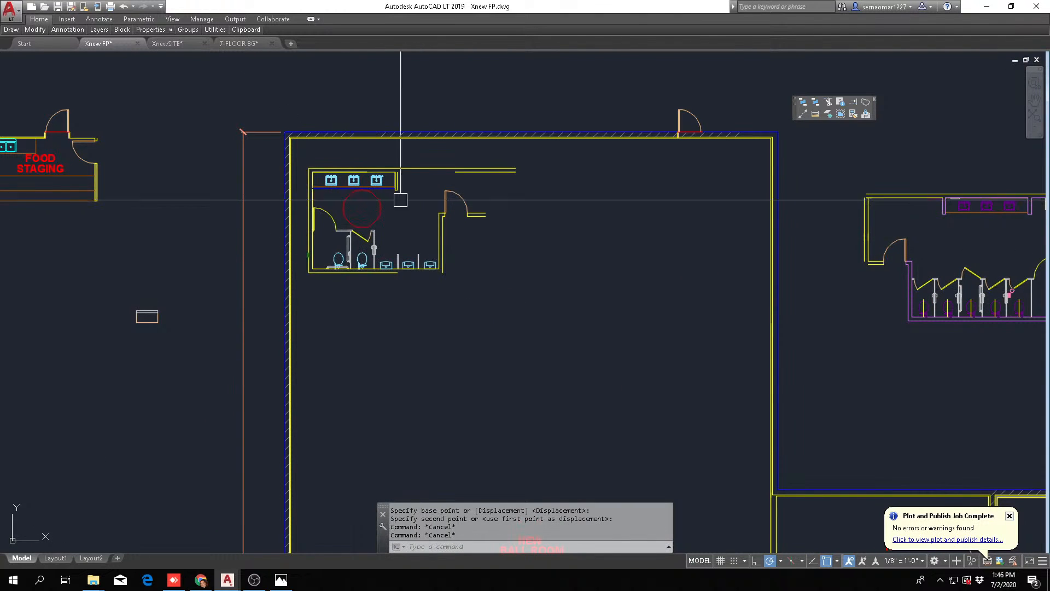
Move the whole men's room so its upper-left inner corner meets the ballroom's upper-left inner corner
scroll(463, 250, "up", 2)
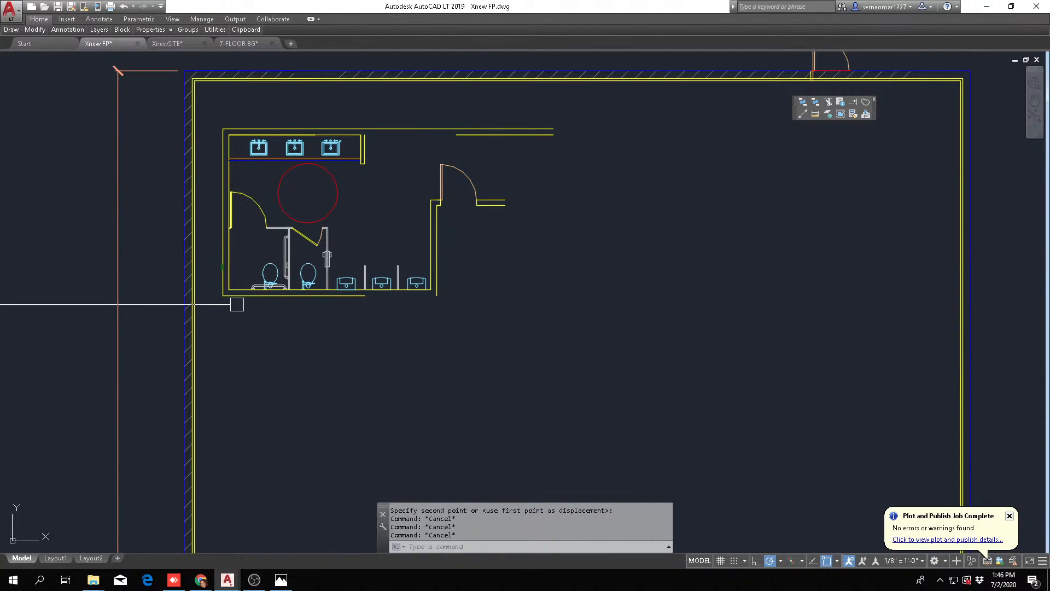
type("m")
key("Return")
left_click(212, 315)
left_click(562, 107)
scroll(226, 112, "up", 2)
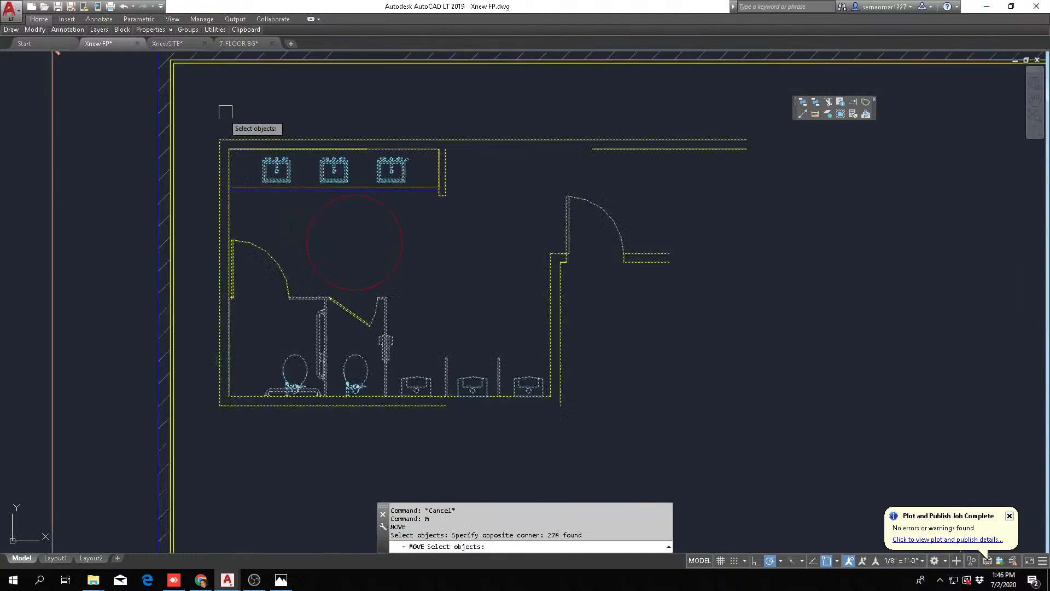
scroll(225, 129, "up", 2)
key("Return")
left_click(232, 162)
middle_click_drag(224, 158, 273, 286)
scroll(194, 161, "up", 2)
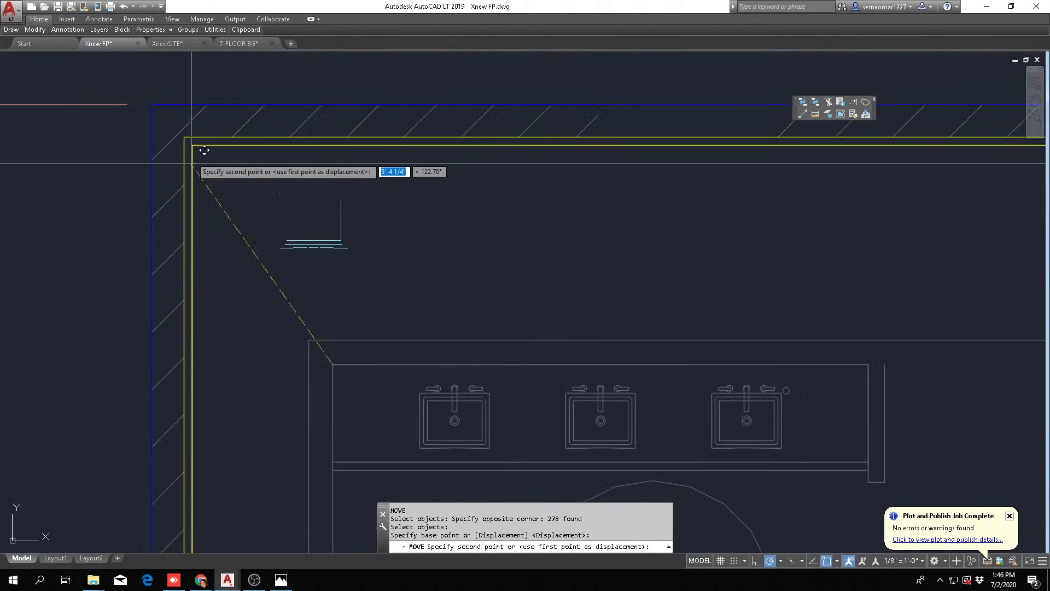
left_click(192, 145)
Erase the men's room's redundant outer top and left wall lines that overlap the ballroom's hatched exterior wall
scroll(158, 131, "up", 2)
key("Escape")
type("e")
key("Return")
left_click(185, 120)
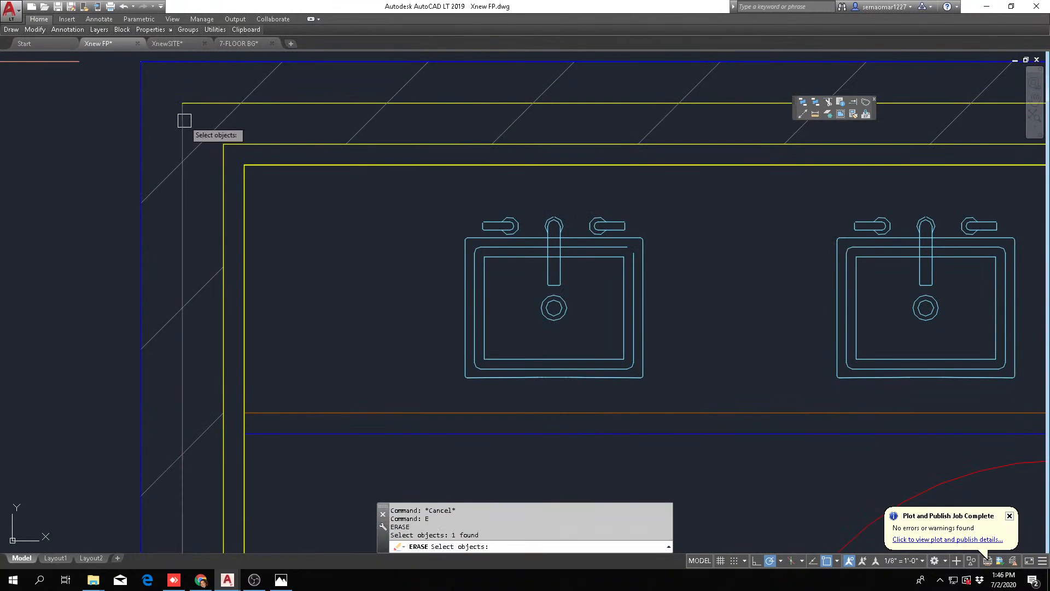
key("Return")
scroll(336, 186, "down", 5)
middle_click_drag(456, 237, 326, 266)
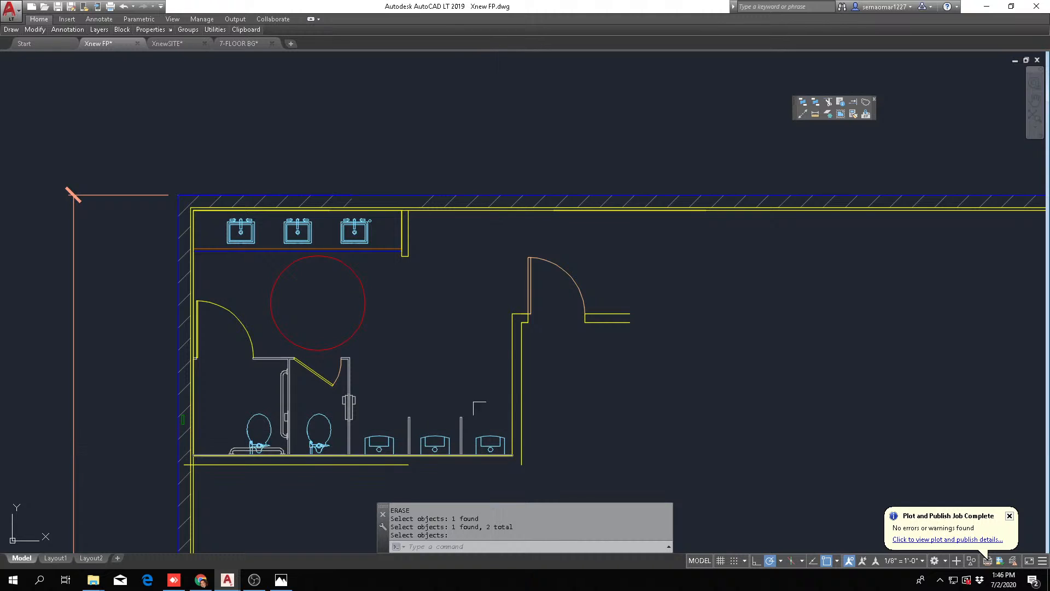
scroll(353, 285, "down", 2)
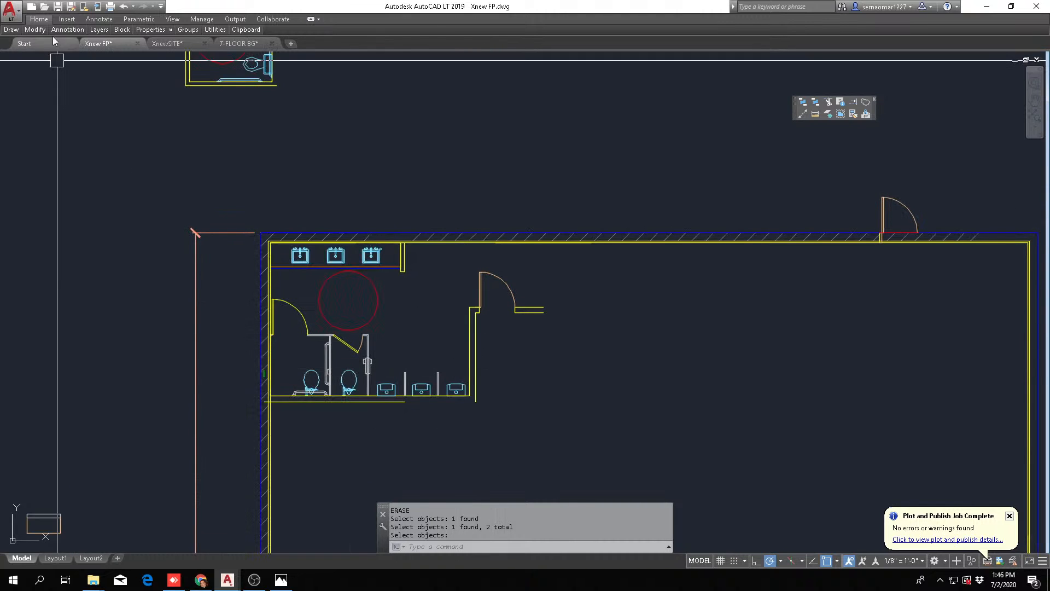
mouse_move(35, 32)
left_click(89, 58)
scroll(265, 418, "up", 5)
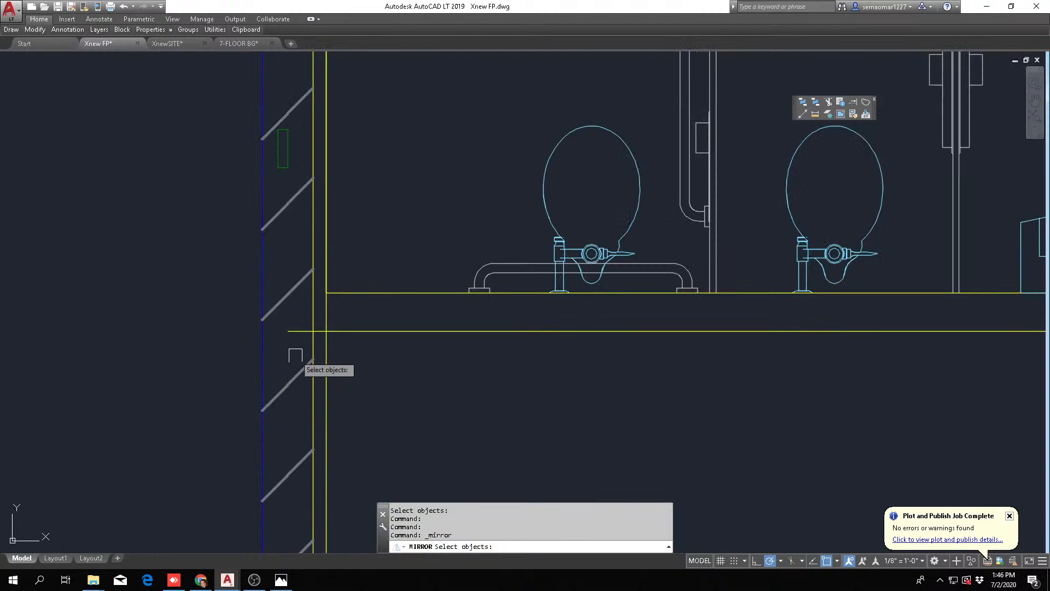
key("Escape")
Erase the small green rectangle left inside the hatched exterior wall beside the accessible stall
type("E")
key("Return")
left_click(158, 202)
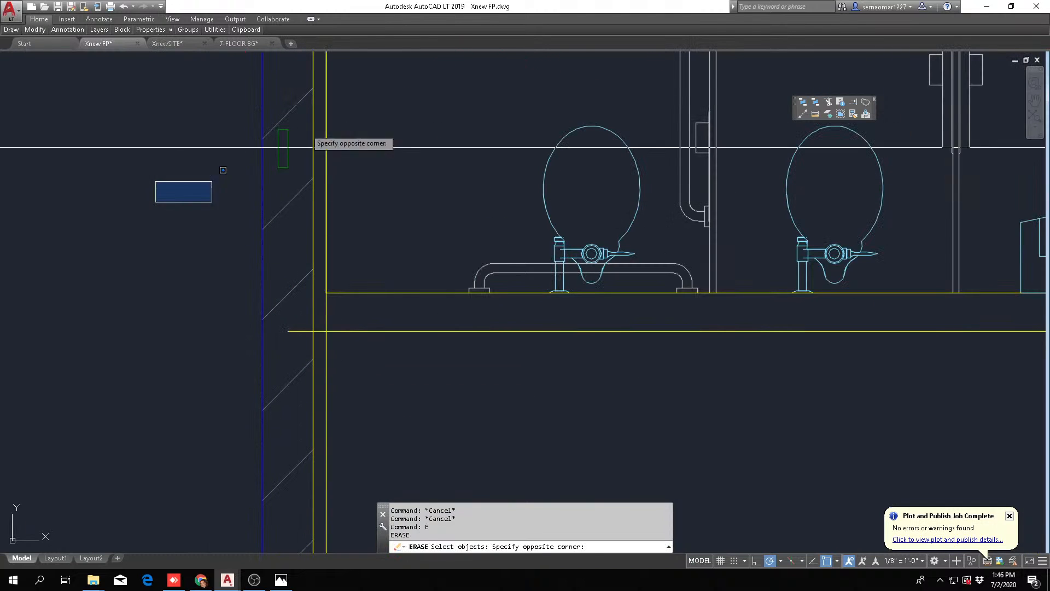
left_click(400, 105)
key("Escape")
key("Escape")
Mirror the whole men's room top to bottom about a horizontal line, deleting the original so the toilets and urinals back onto the upper wall
mouse_move(39, 33)
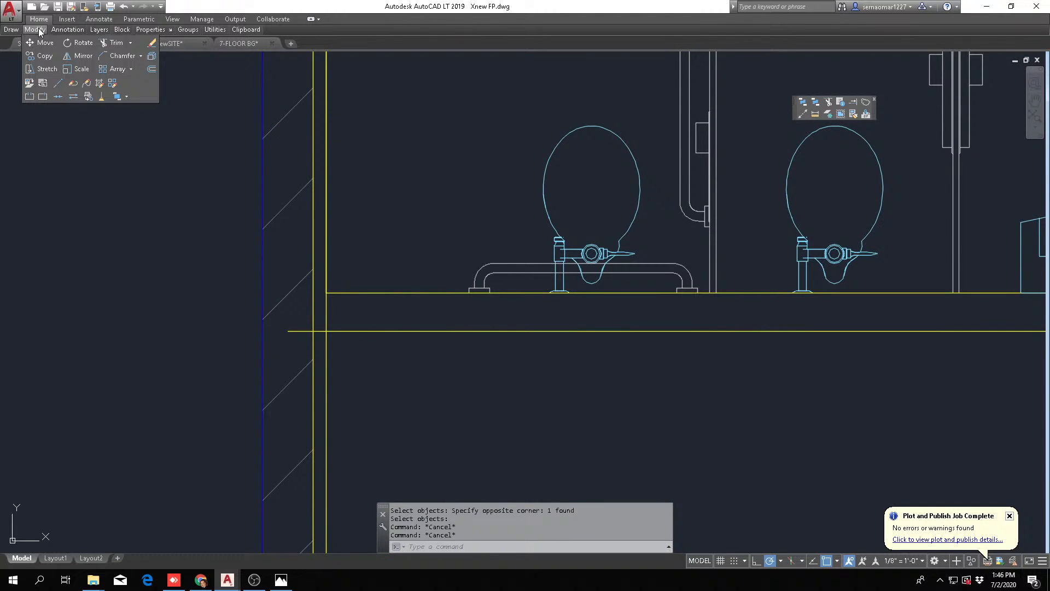
left_click(76, 60)
left_click(226, 378)
scroll(349, 336, "down", 6)
middle_click_drag(714, 177, 624, 212)
left_click(724, 105)
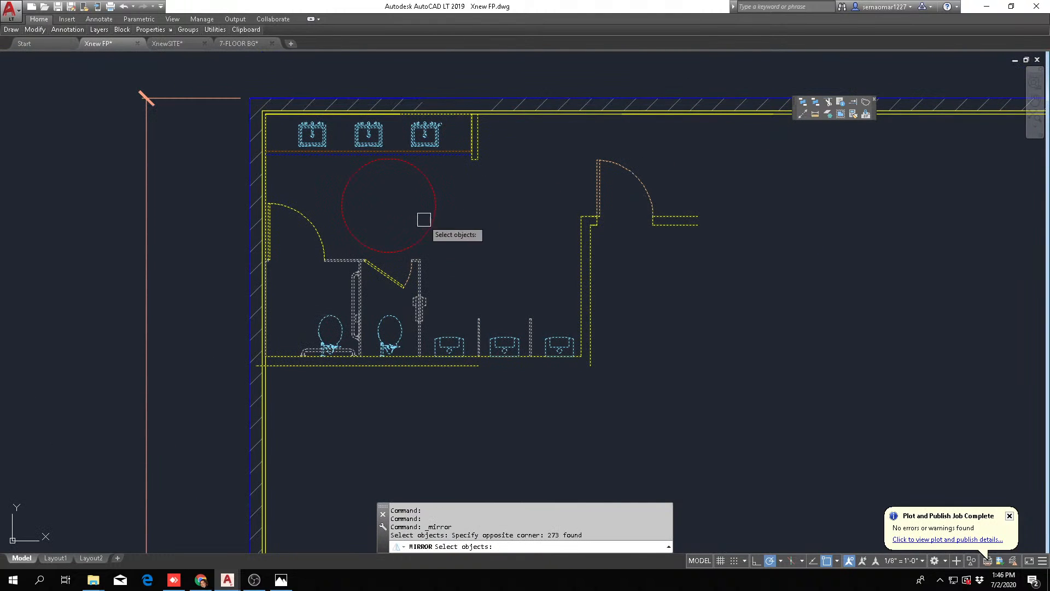
key("Return")
left_click(526, 234)
left_click(540, 232)
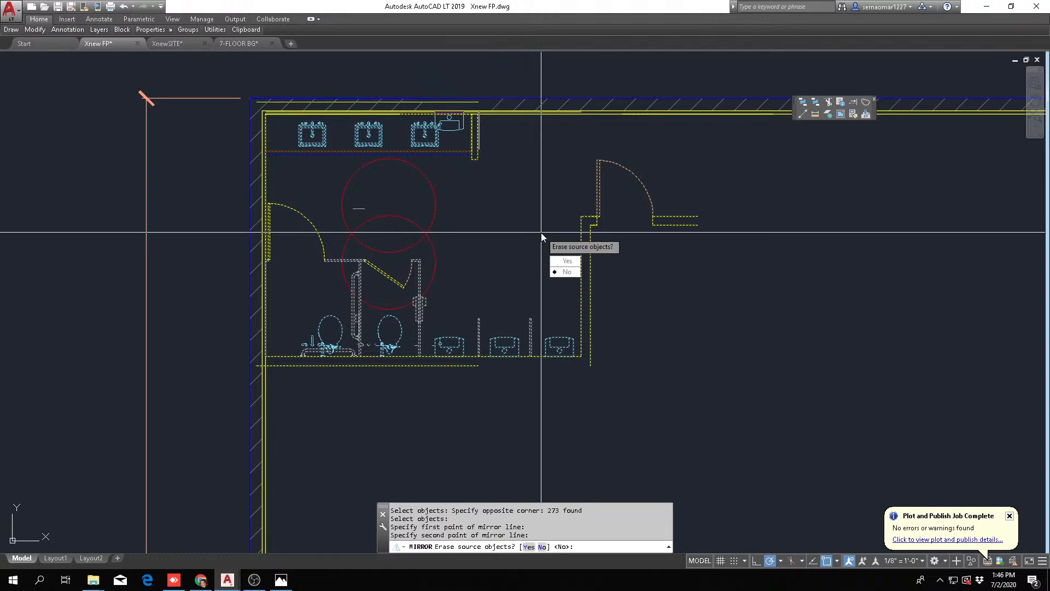
type("Y")
key("Return")
Move the mirrored men's room up so its upper wall line meets the inner edge of the ballroom's hatched exterior wall
type("m")
key("Return")
type("p")
key("Return")
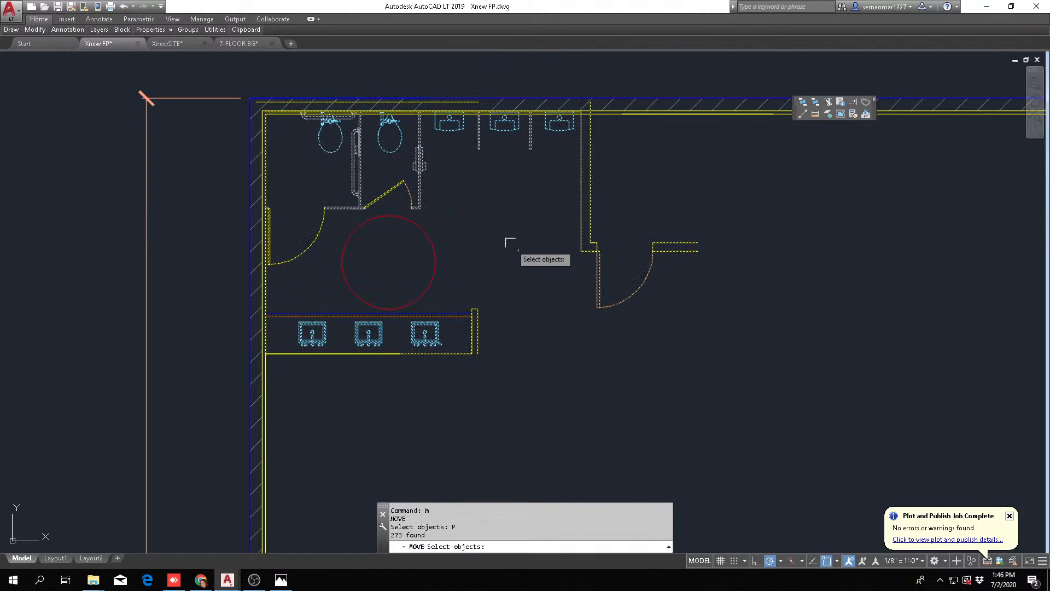
scroll(445, 164, "up", 3)
scroll(633, 192, "down", 3)
scroll(605, 219, "up", 5)
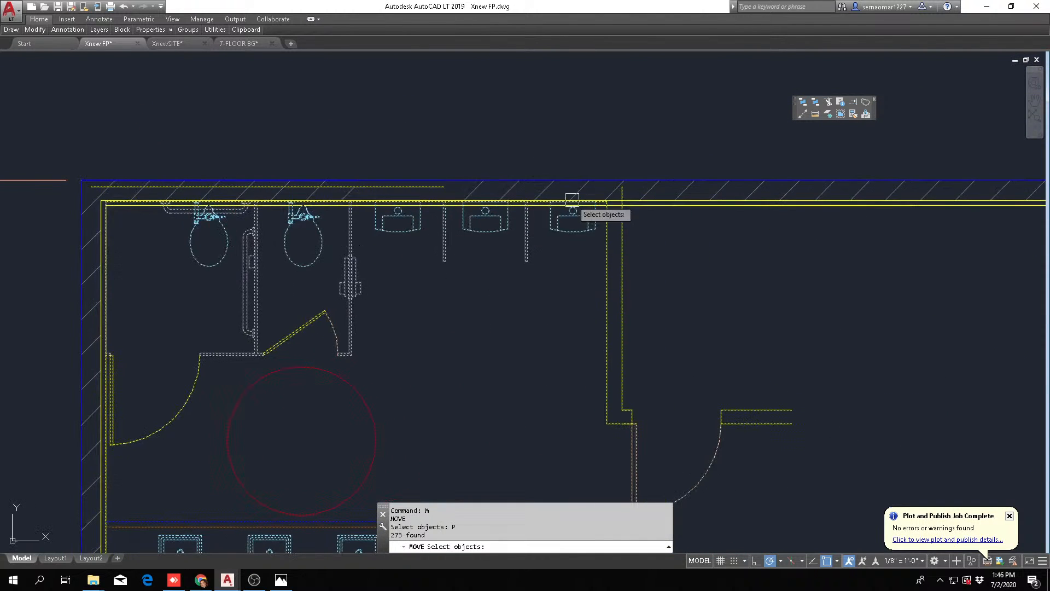
scroll(622, 249, "up", 4)
key("Return")
left_click(581, 235)
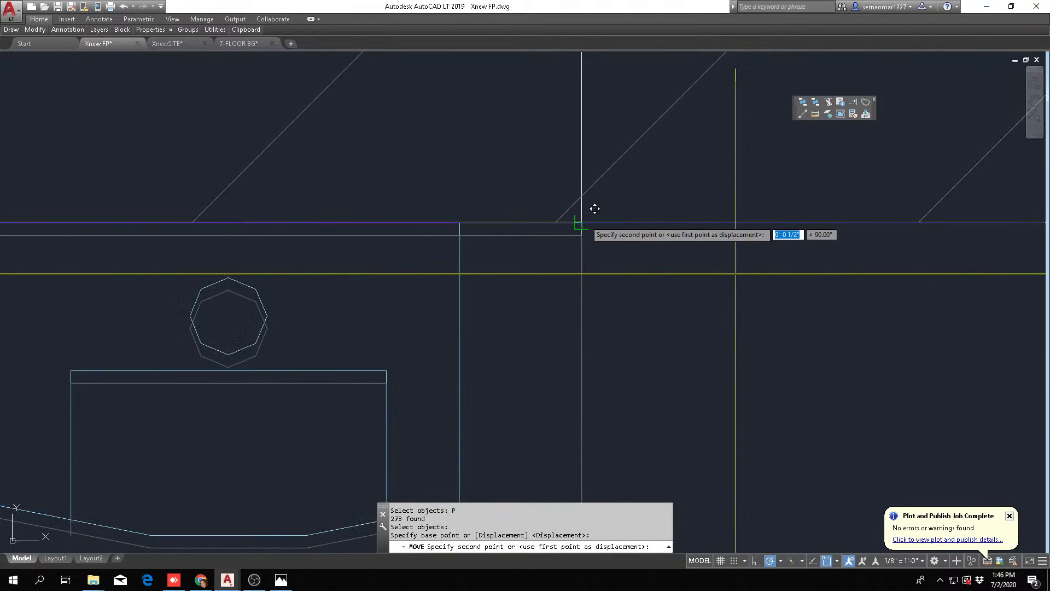
left_click(582, 222)
key("Escape")
scroll(569, 283, "down", 3)
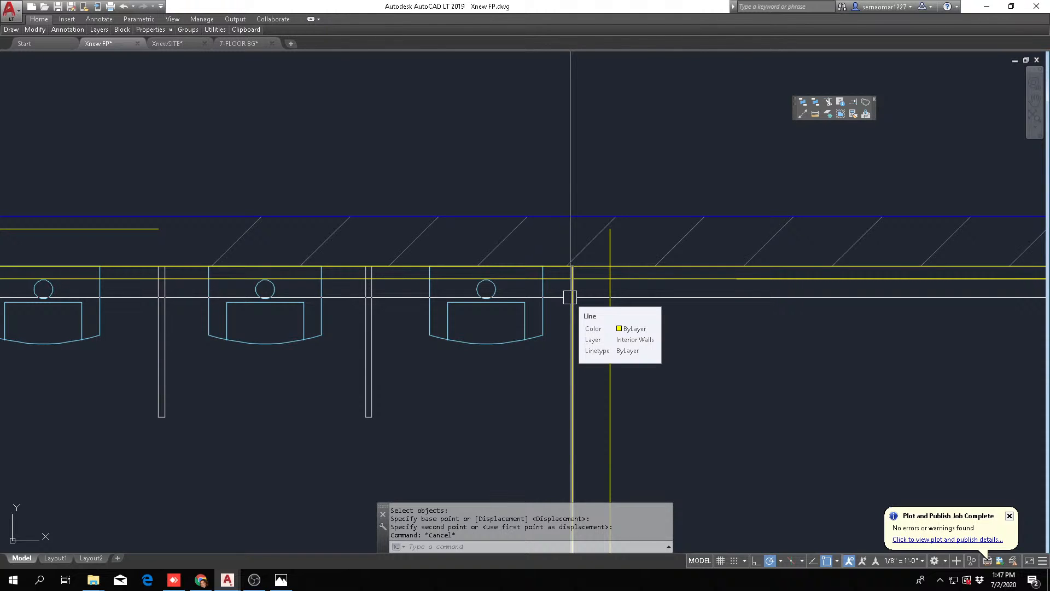
Move the whole men's room straight down 6 inches from the hatched exterior wall
key("Escape")
type("m")
key("Return")
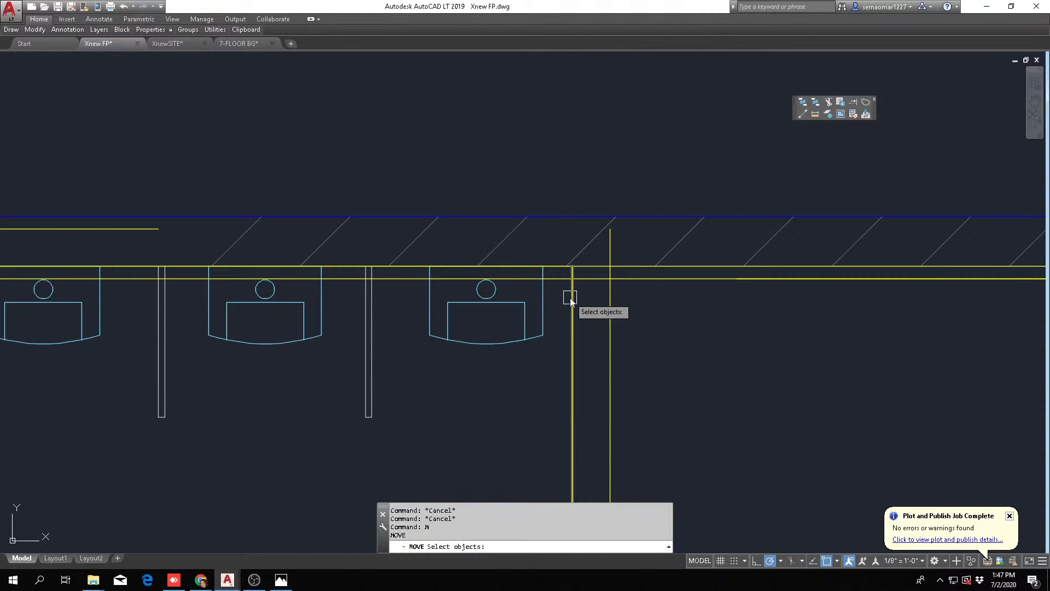
key("Return")
left_click(658, 346)
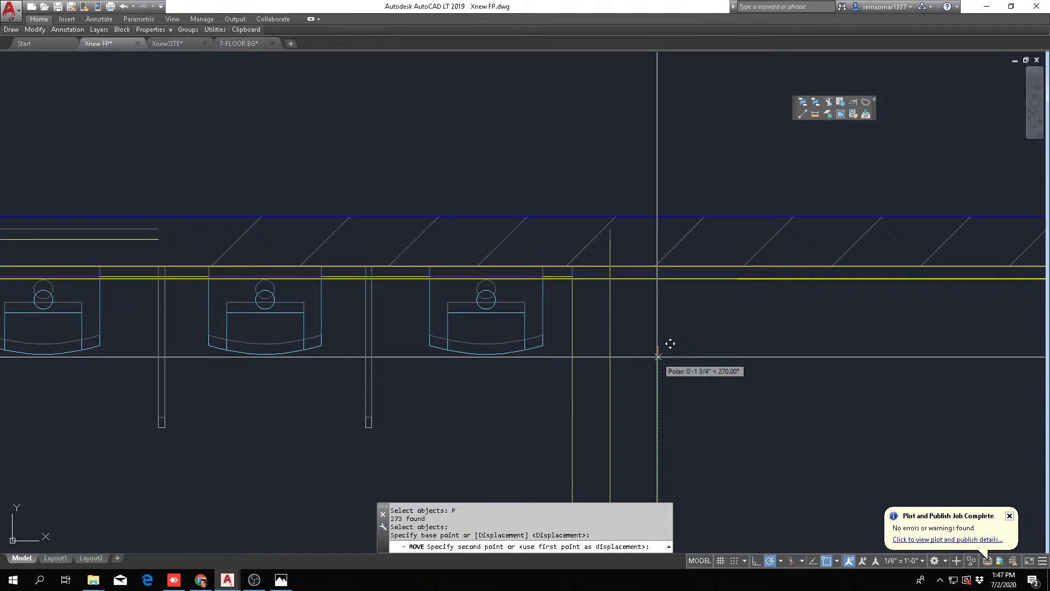
key("Return")
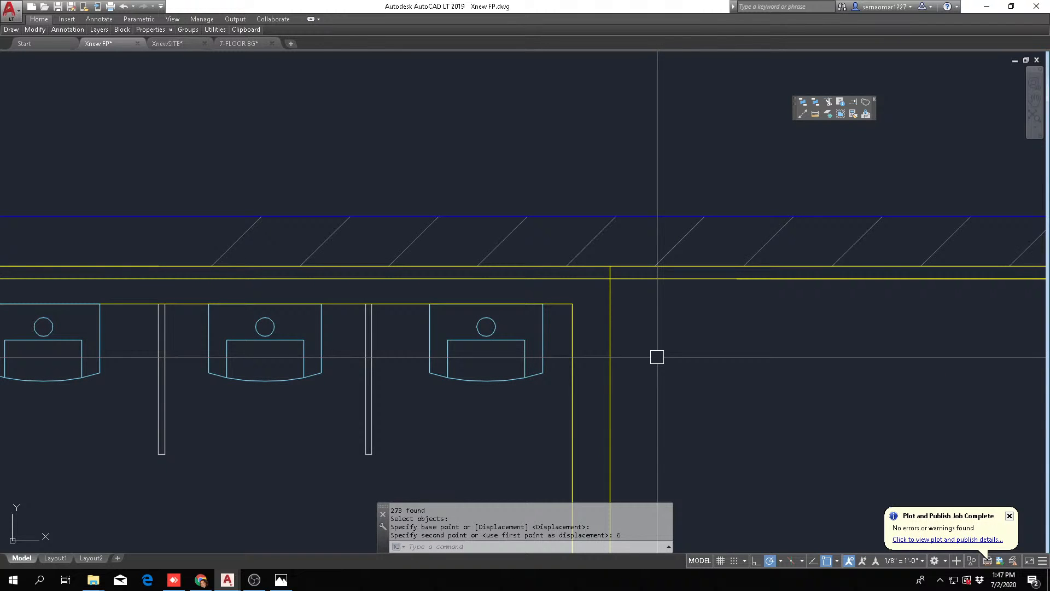
Fillet the outer line of the wall beside the last urinal with the ballroom's inner upper wall line into a square corner
key("Escape")
key("Escape")
type("f")
key("space")
left_click(610, 302)
left_click(625, 280)
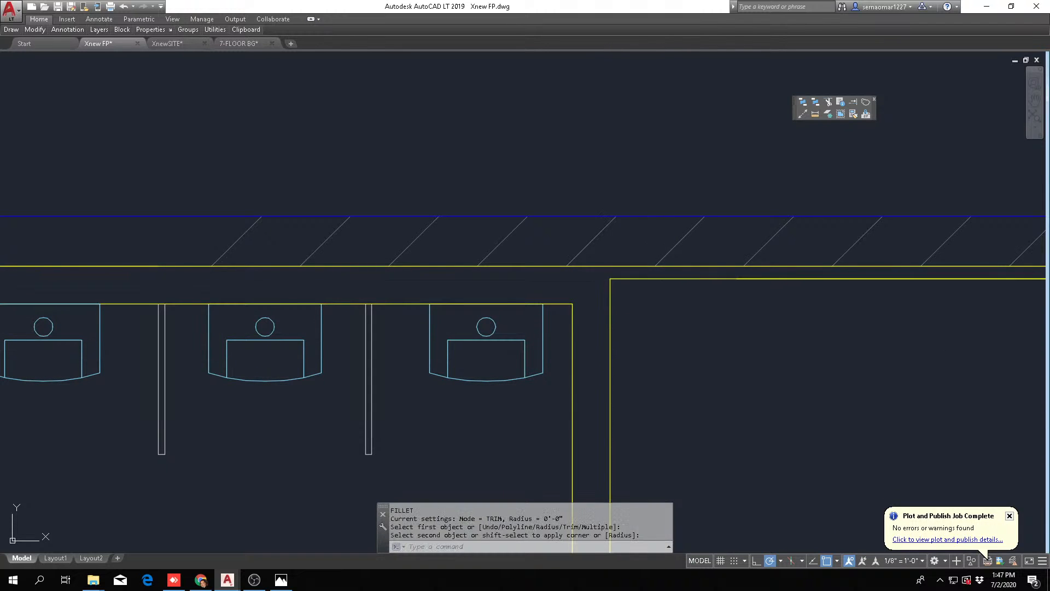
Erase the stray yellow line that runs past the ballroom's upper-left corner into the hatched wall
key("Escape")
scroll(684, 274, "down", 6)
scroll(350, 275, "up", 8)
key("Escape")
key("Escape")
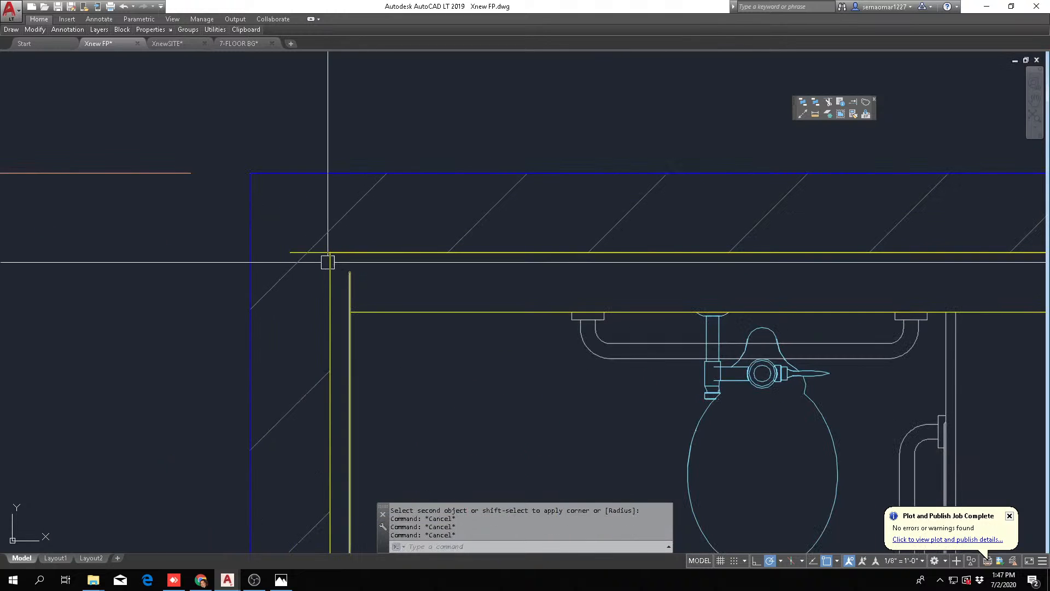
type("e")
key("space")
left_click(310, 252)
key("space")
Square off the men's room's upper-left inner corner with a fillet and erase the overlapping vertical wall line there
left_click(347, 332)
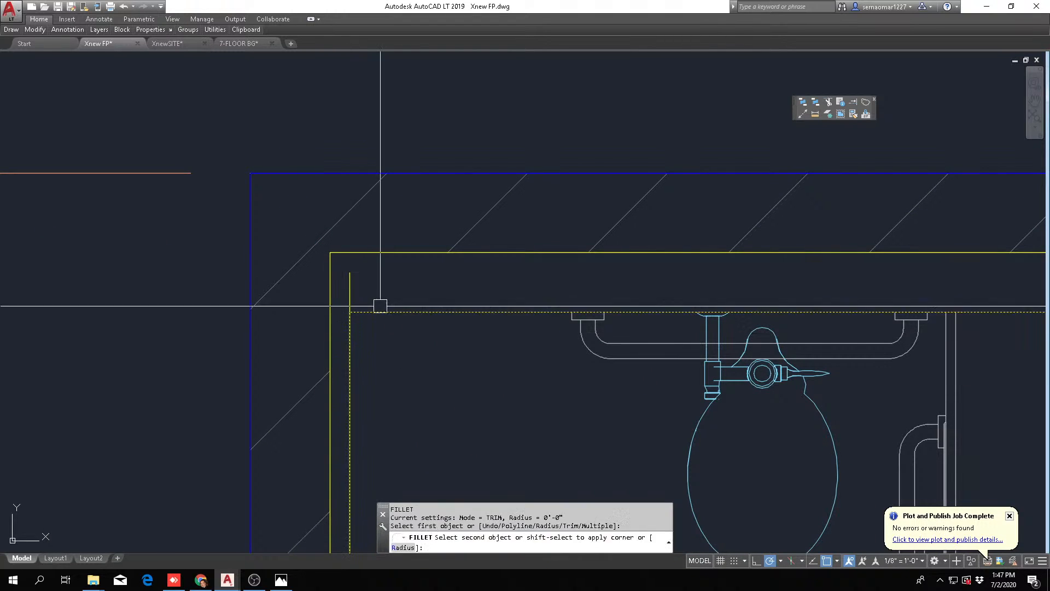
left_click(379, 306)
key("Escape")
type("e")
left_click(347, 293)
key("space")
scroll(397, 284, "down", 4)
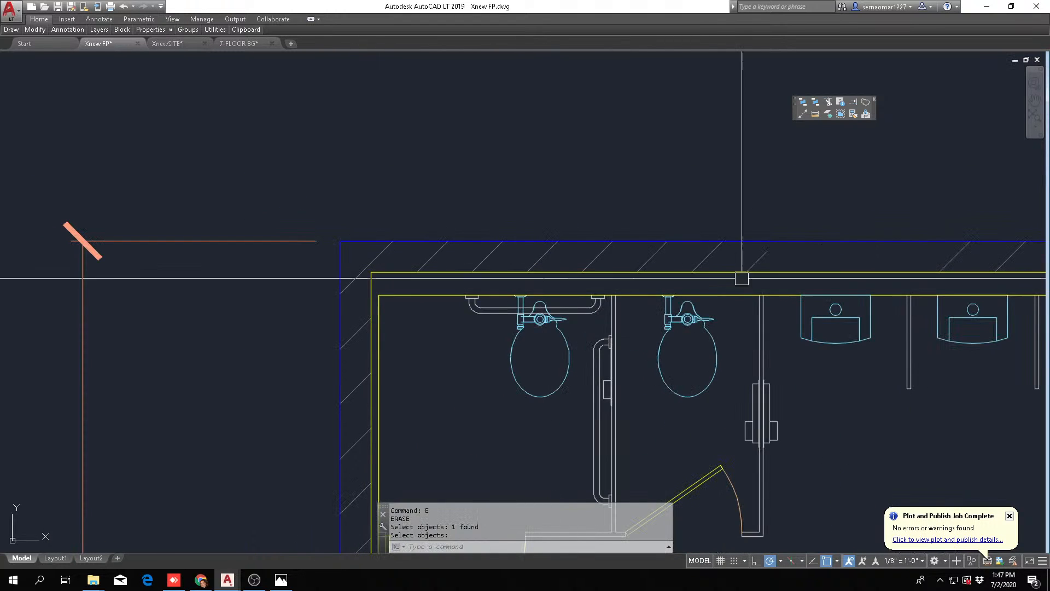
Offset the wall line behind the sink counter 4 inches downward to form the wall's outer face
scroll(448, 299, "down", 4)
scroll(447, 299, "down", 2)
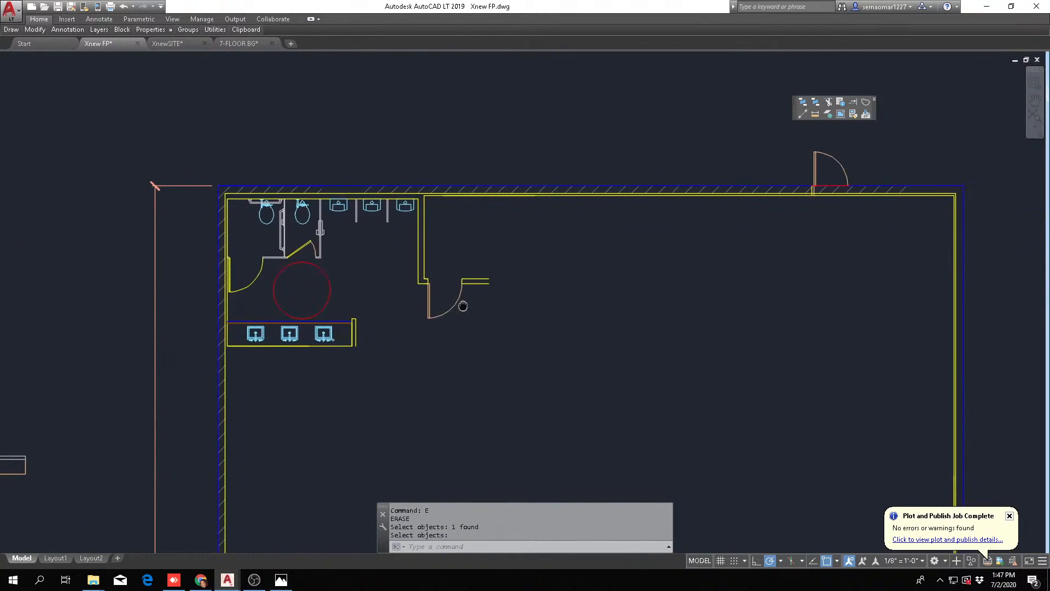
scroll(234, 367, "up", 4)
key("Escape")
type("o")
key("space")
type("4")
key("space")
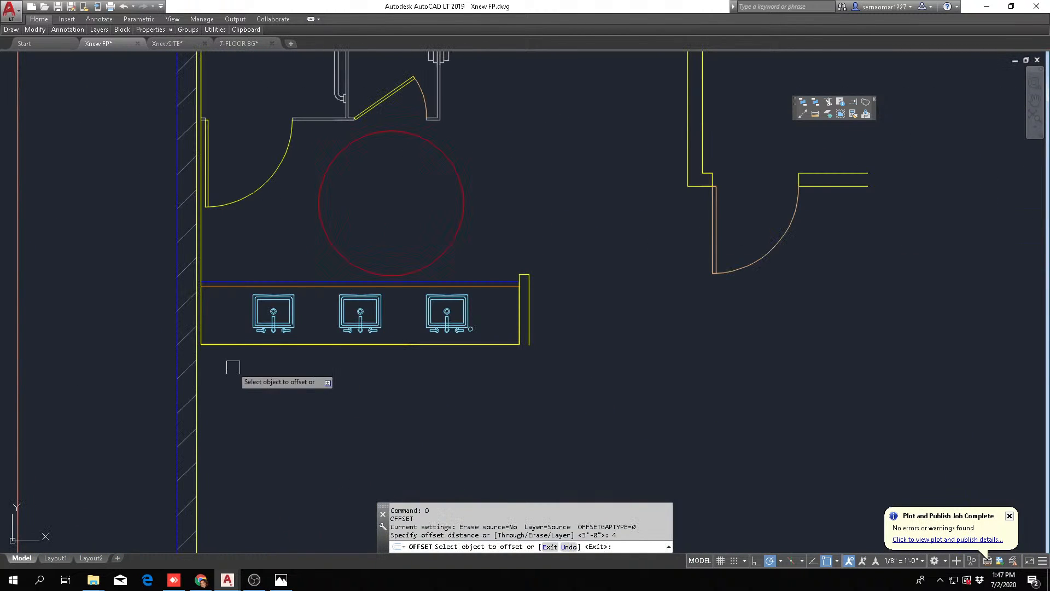
scroll(229, 350, "up", 3)
left_click(227, 316)
left_click(237, 380)
key("Escape")
scroll(231, 341, "down", 5)
key("Escape")
key("Escape")
Offset the inner line of the ballroom's left hatched wall 2 inches into the room below the sinks
scroll(181, 401, "up", 4)
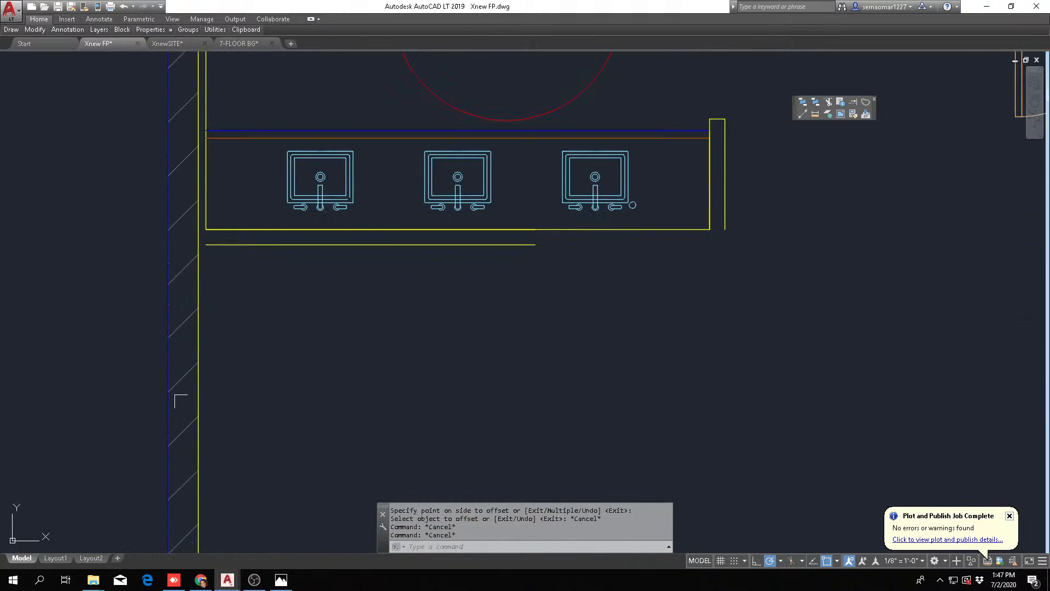
type("o")
key("space")
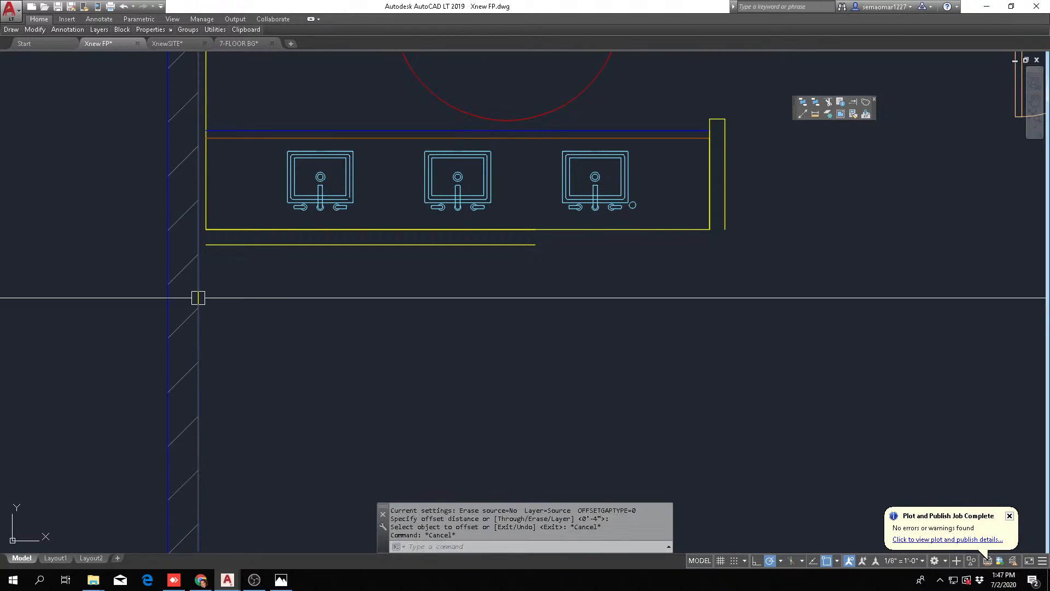
type("2")
key("space")
left_click(199, 281)
left_click(262, 279)
key("Escape")
key("Escape")
Fillet the two offset lines below the sinks into a square corner against the ballroom's left wall
scroll(203, 238, "up", 4)
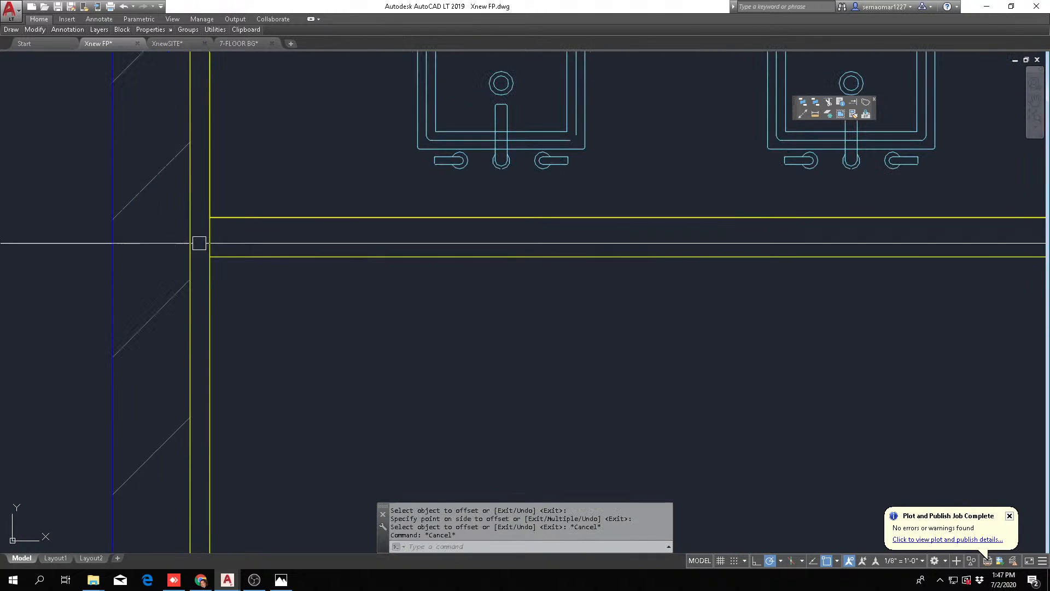
type("f")
key("space")
left_click(206, 280)
key("Escape")
key("Escape")
scroll(319, 285, "down", 4)
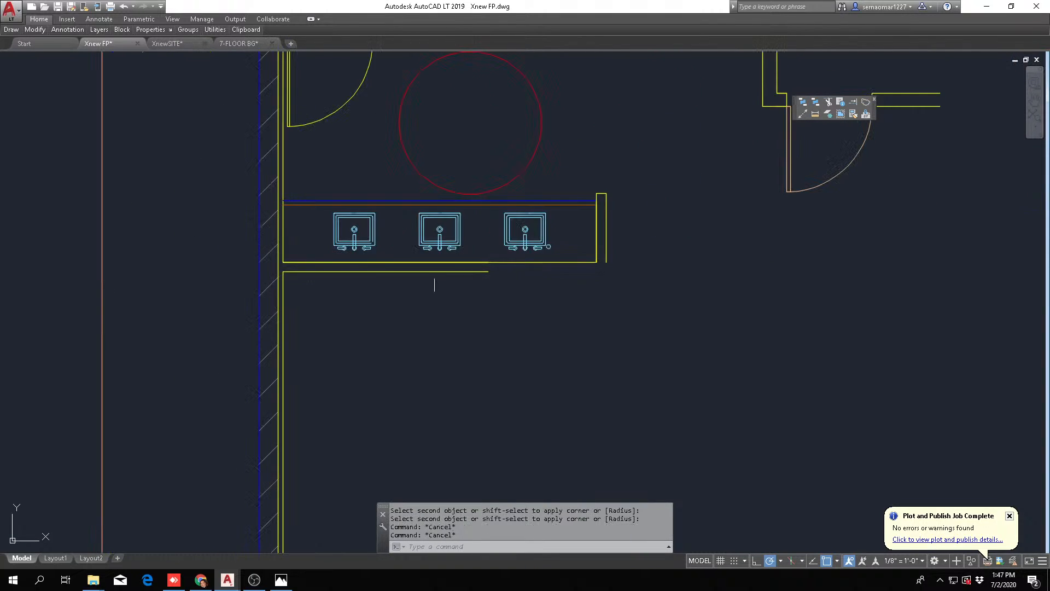
Stretch the outer wall line below the sinks to the right, past the entry door's hinge side
scroll(240, 287, "up", 4)
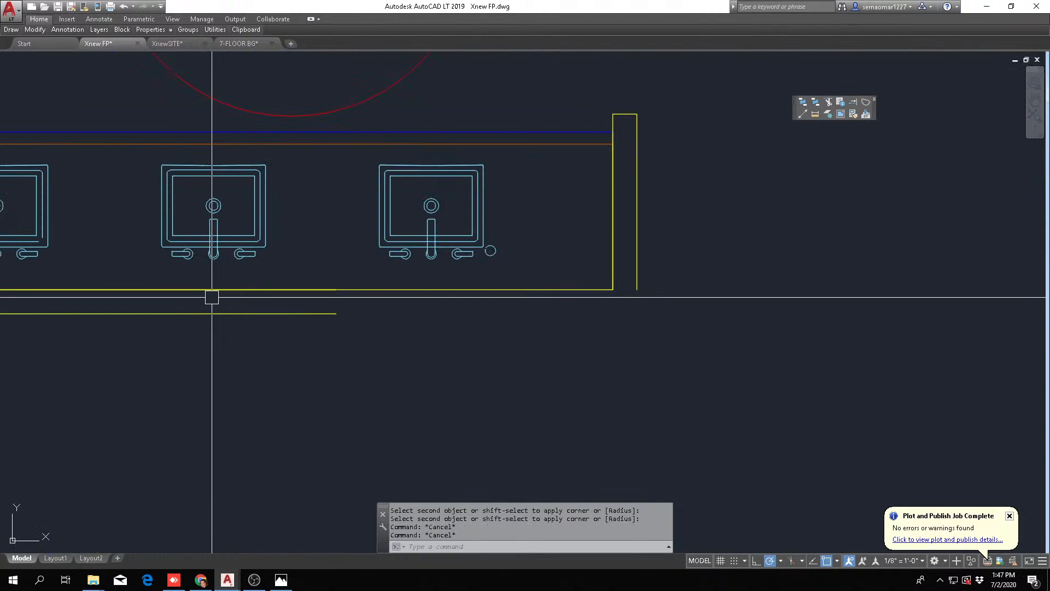
key("Escape")
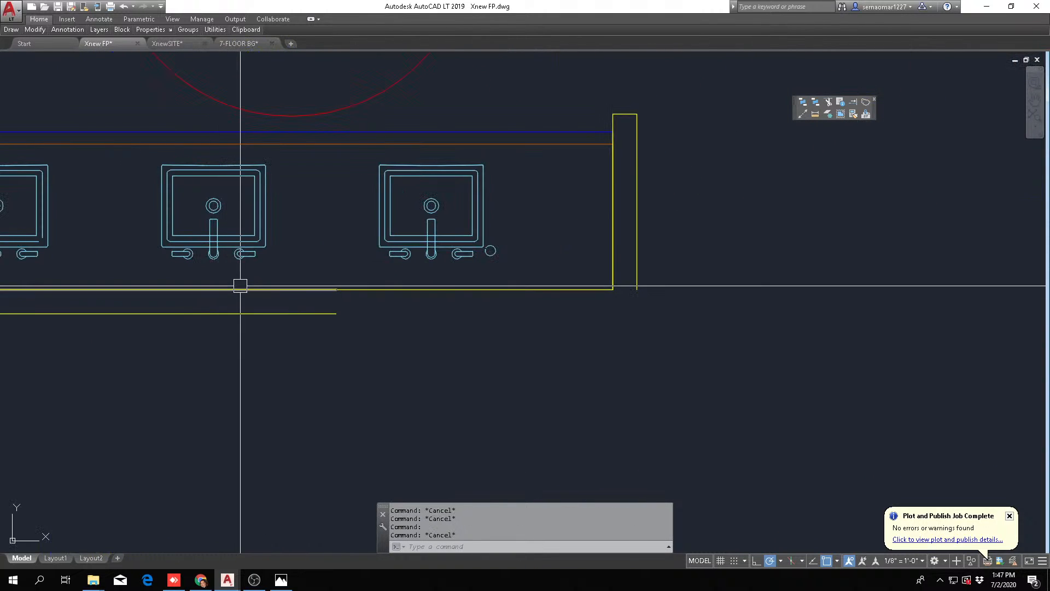
left_click(309, 305)
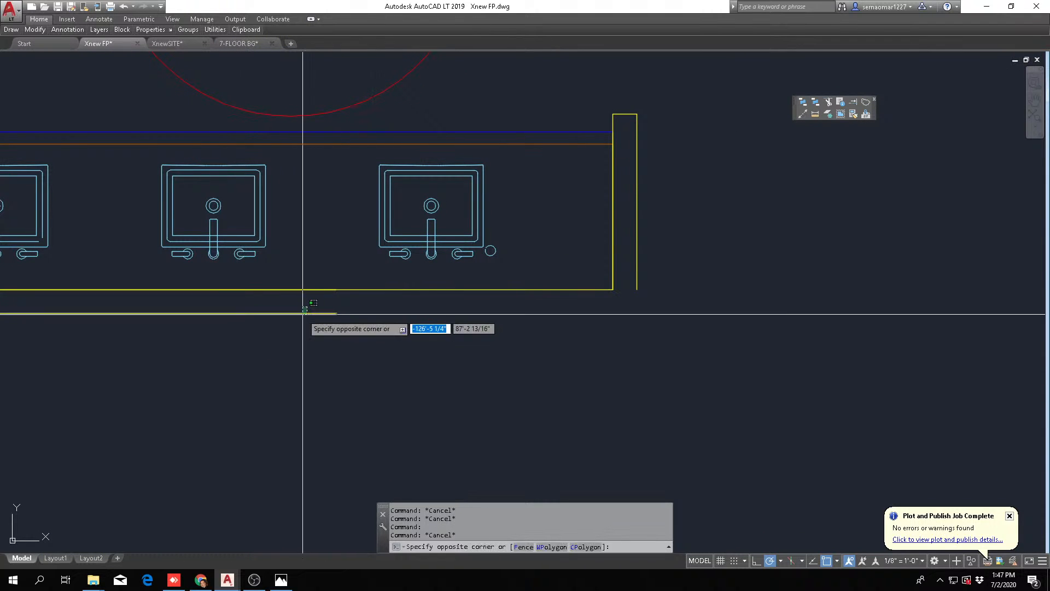
left_click(303, 316)
left_click(336, 313)
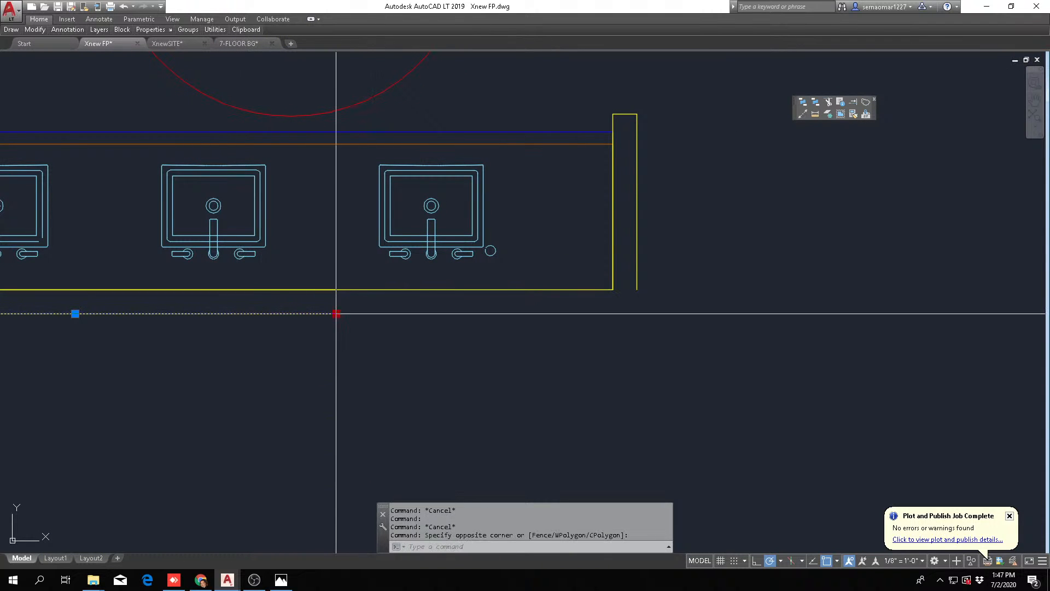
scroll(336, 311, "down", 4)
scroll(504, 310, "down", 2)
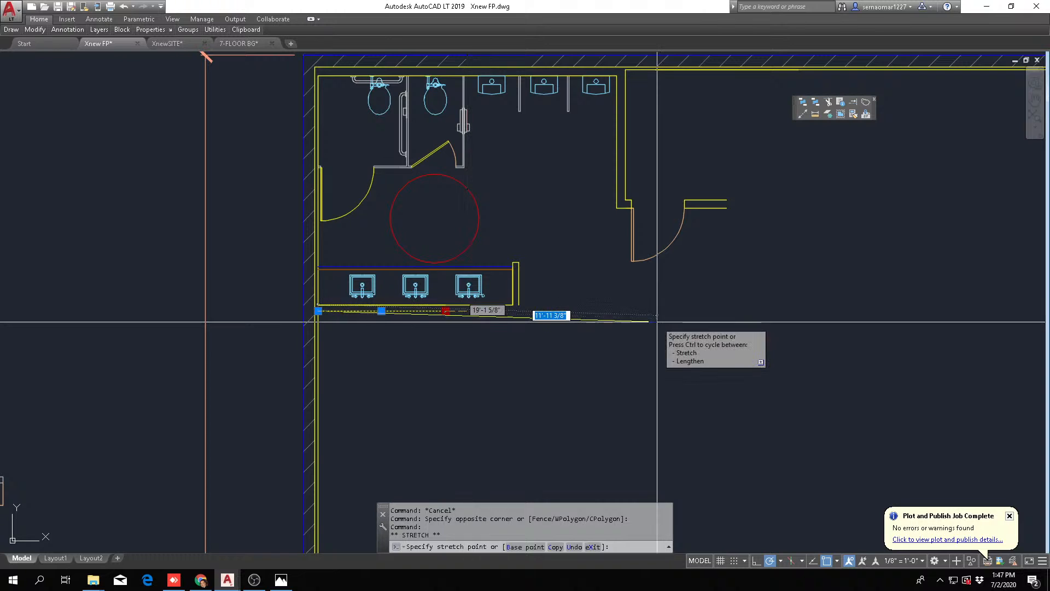
left_click(662, 311)
key("Escape")
key("Escape")
key("Escape")
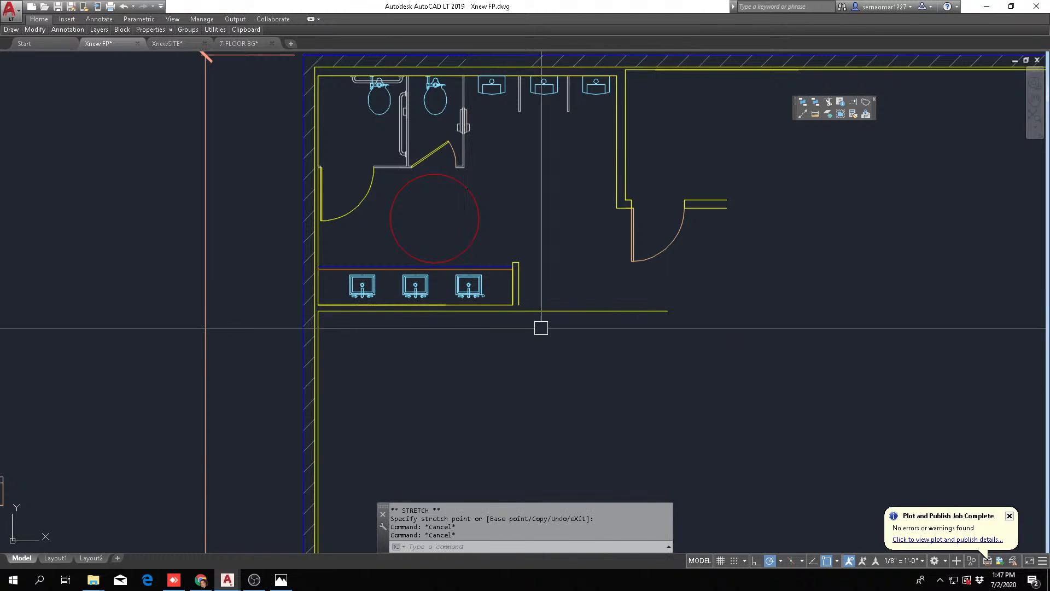
Move the men's room entry door and its adjoining wall stubs down below the sink wall
middle_click_drag(604, 341, 500, 391)
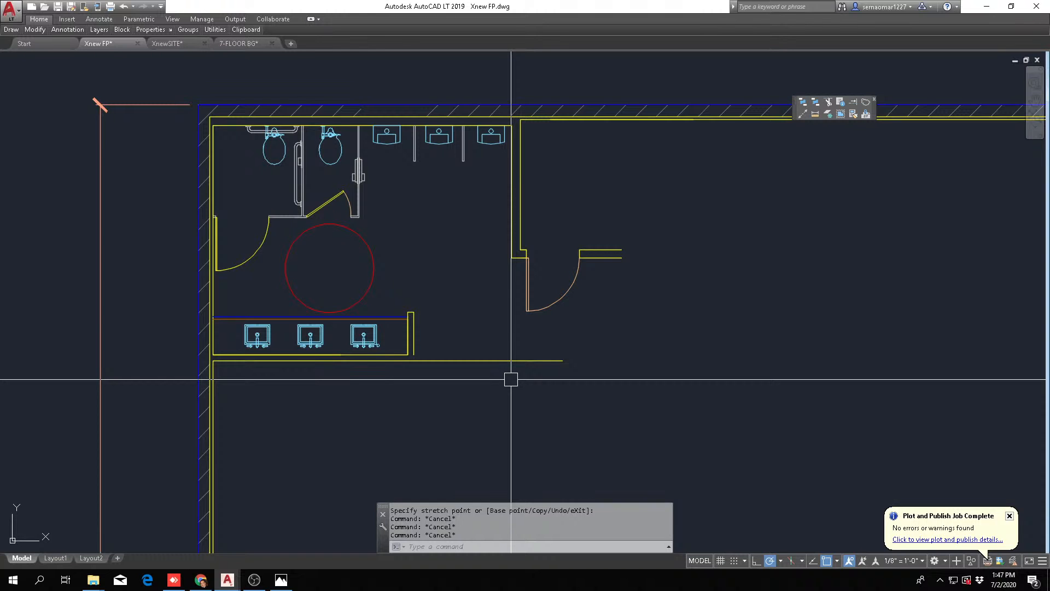
middle_click_drag(526, 297, 480, 312)
key("Escape")
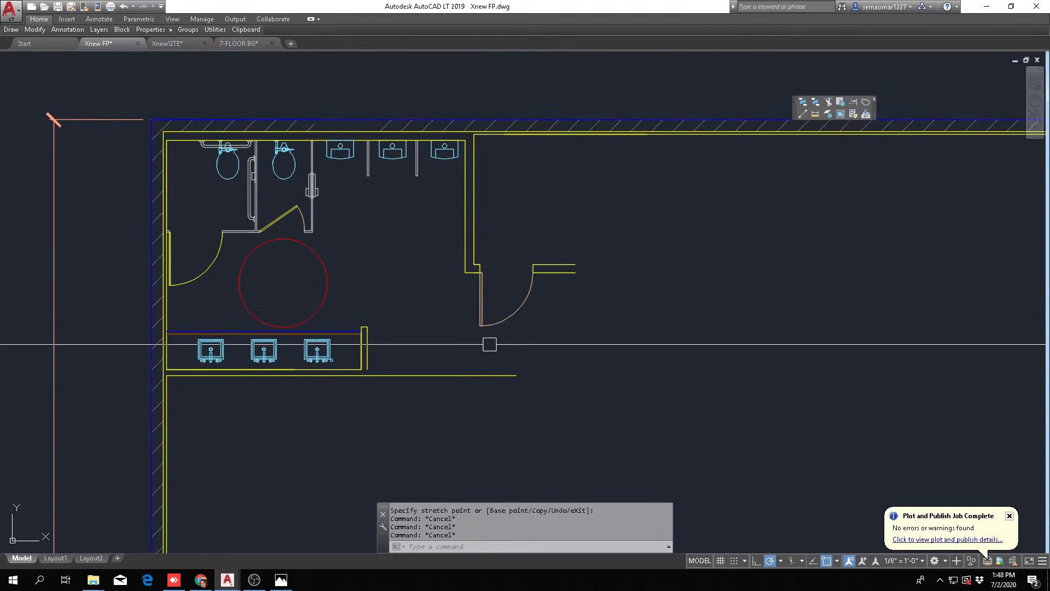
middle_click_drag(578, 278, 522, 279)
key("m")
key("Return")
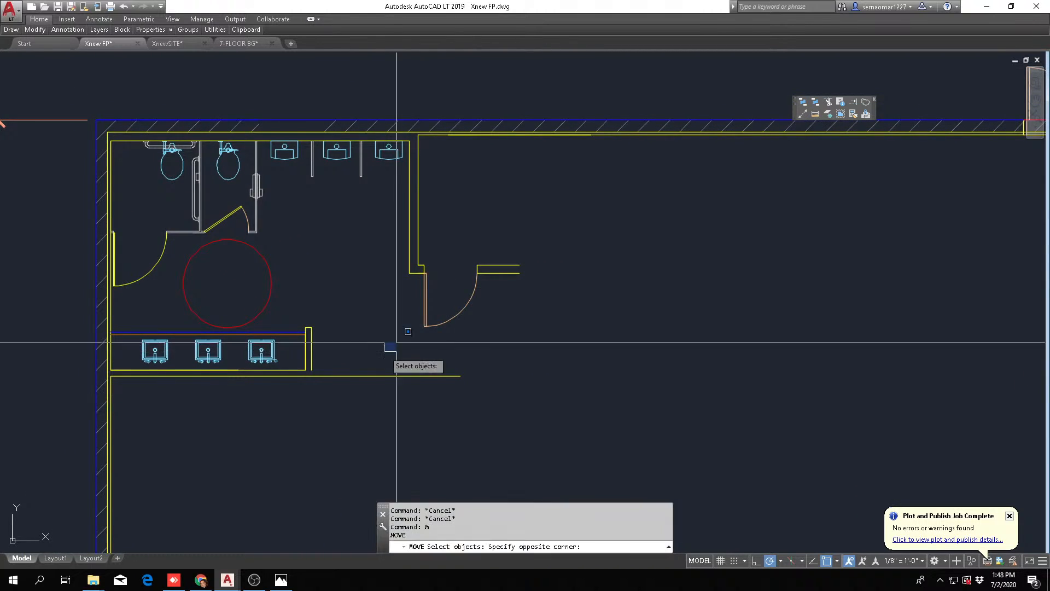
left_click(385, 352)
left_click(636, 235)
key("Return")
left_click(425, 272)
left_click(352, 410)
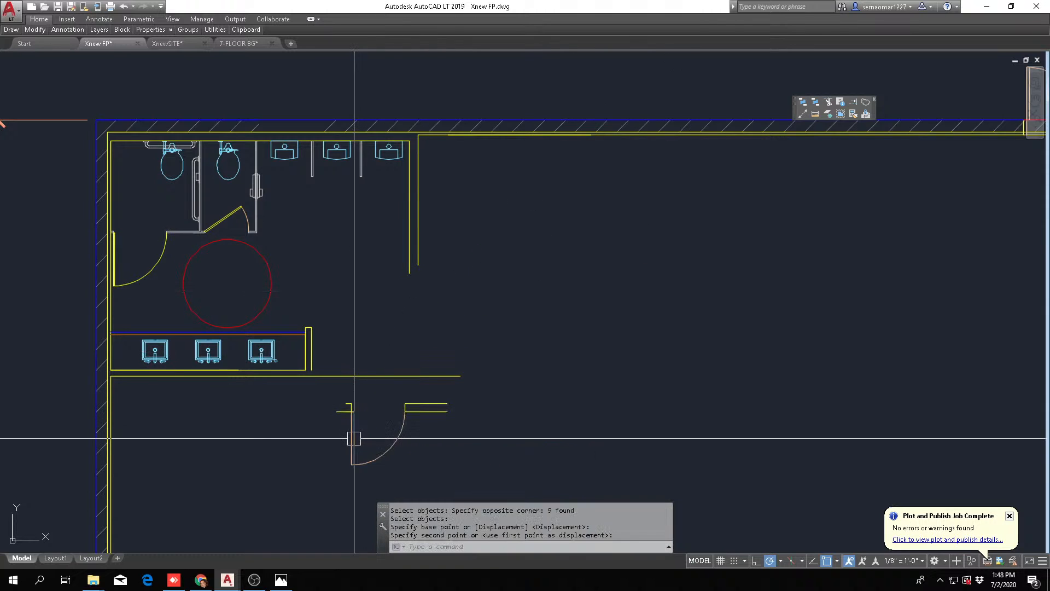
key("Escape")
key("Escape")
scroll(342, 372, "up", 4)
key("f")
key("Return")
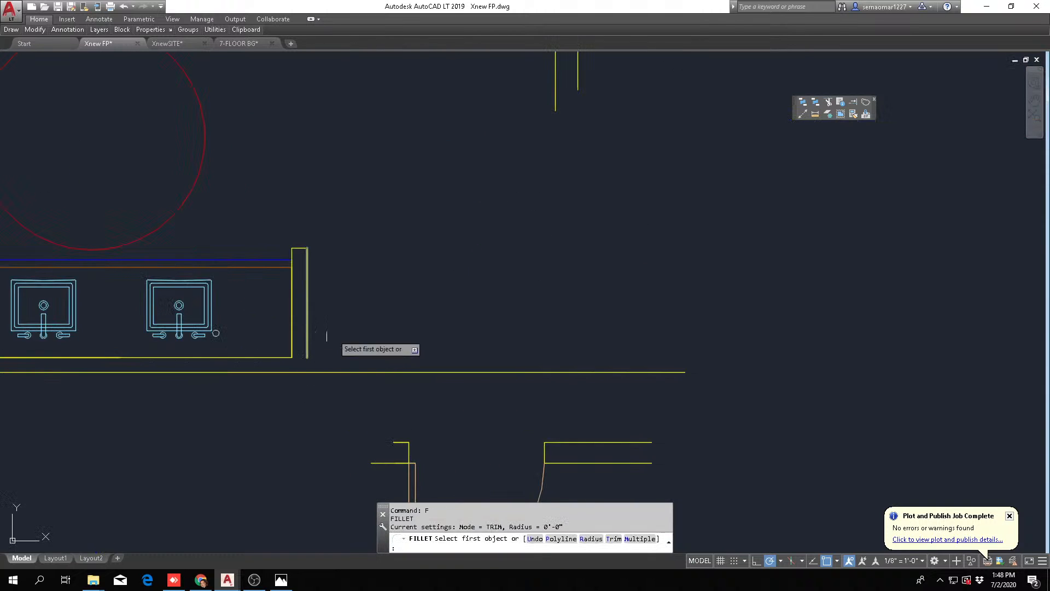
scroll(350, 329, "down", 4)
key("Escape")
Erase the outer line of the men's room's right wall
key("e")
key("Return")
left_click(504, 168)
left_click(497, 207)
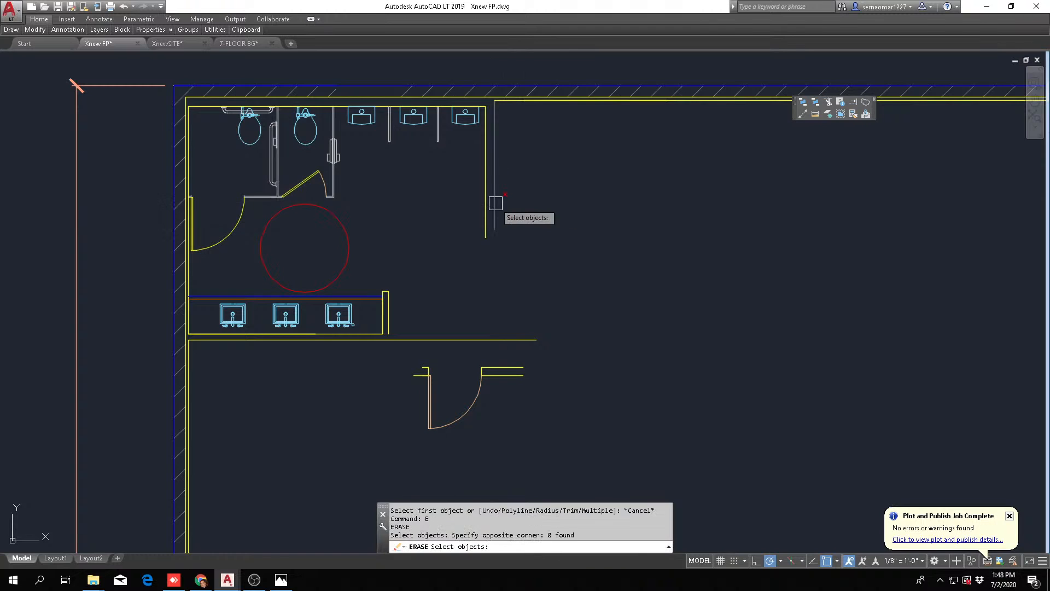
key("Escape")
key("e")
key("Return")
left_click(495, 200)
Offset the inner line of the men's room's right wall 4 inches outward to redraw its outer face
key("Return")
key("Escape")
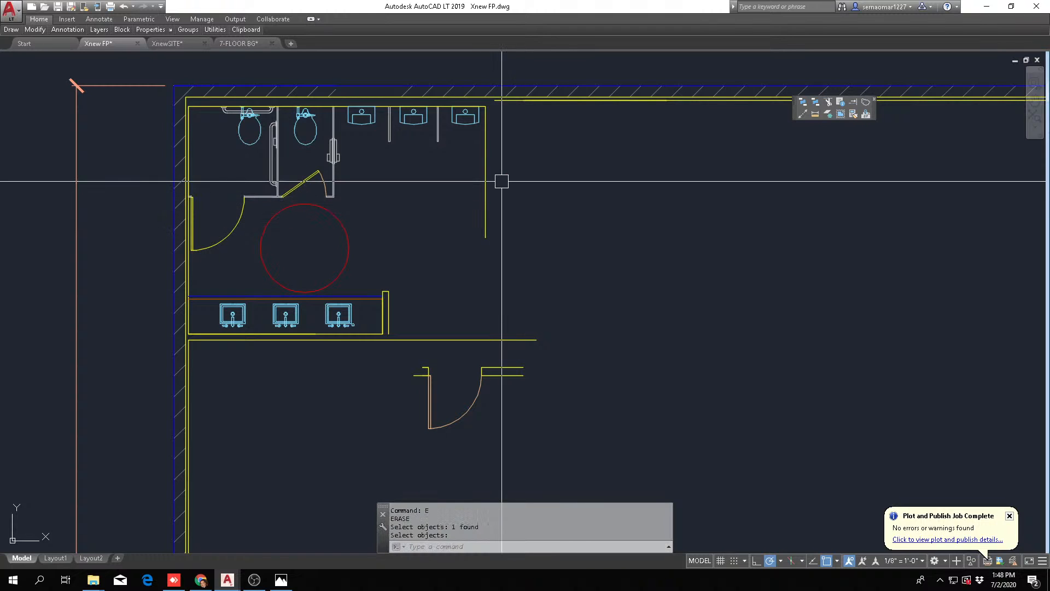
type("o")
key("Return")
type("4")
key("Return")
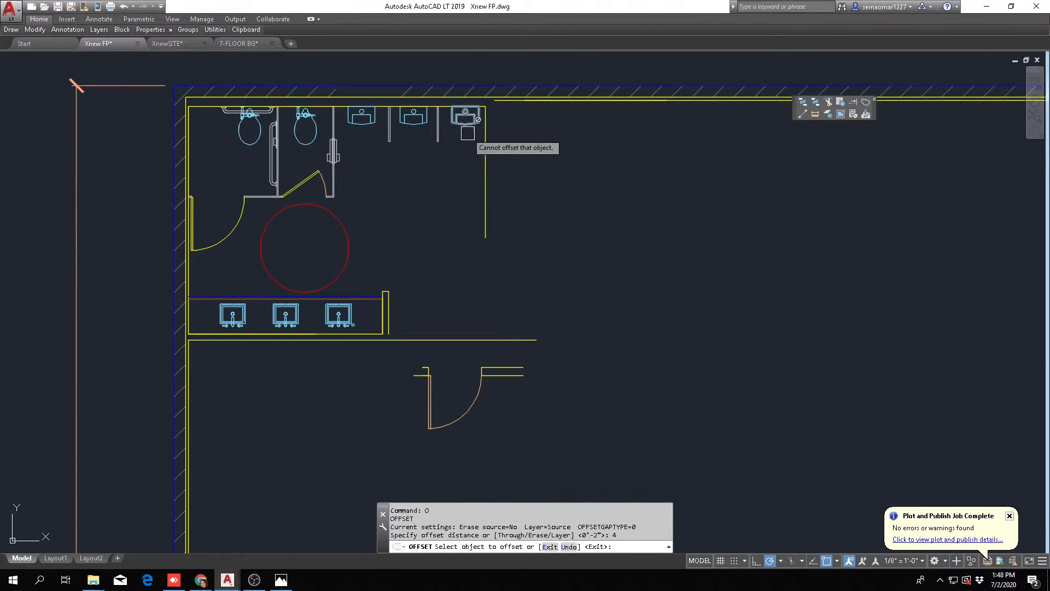
left_click(477, 145)
left_click(515, 153)
left_click(485, 167)
left_click(526, 171)
scroll(495, 109, "up", 8)
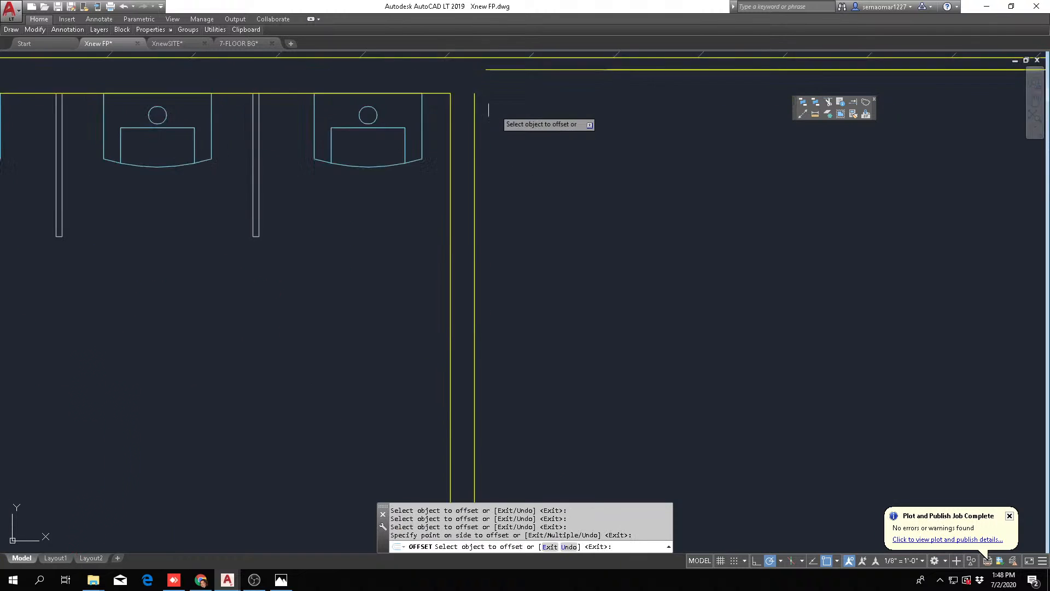
Fillet the men's room right wall's outer line to the ballroom's upper inner wall line with a 0 radius
key("Escape")
key("Escape")
scroll(457, 130, "down", 4)
type("f")
key("Return")
left_click(457, 128)
scroll(471, 164, "down", 4)
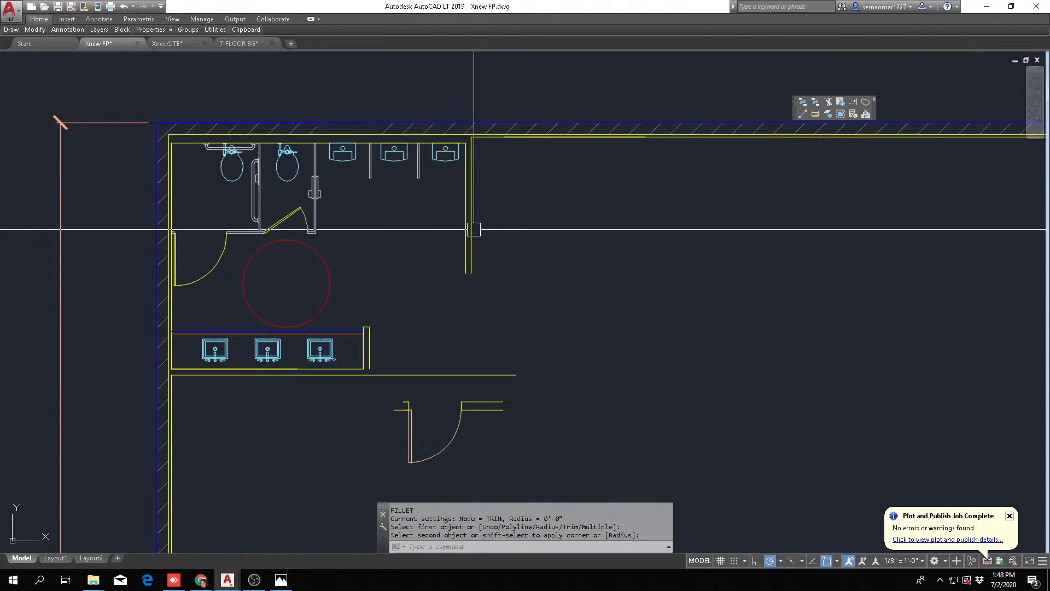
Fillet the outer lines of the men's room's right wall and sink wall into a square corner
scroll(462, 268, "up", 2)
scroll(301, 429, "up", 2)
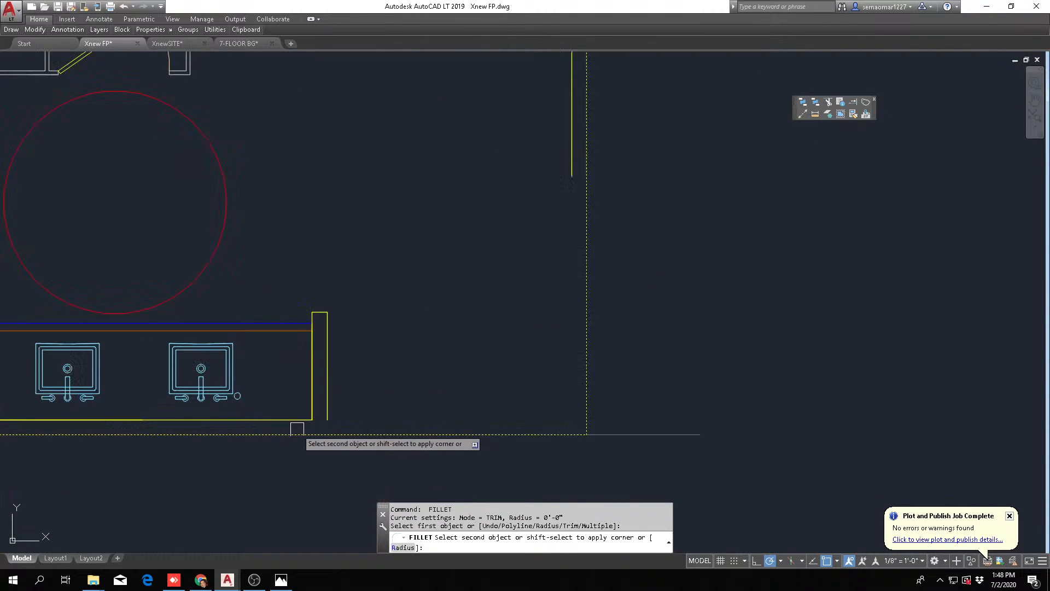
left_click(294, 421)
key("Escape")
key("Return")
left_click(494, 435)
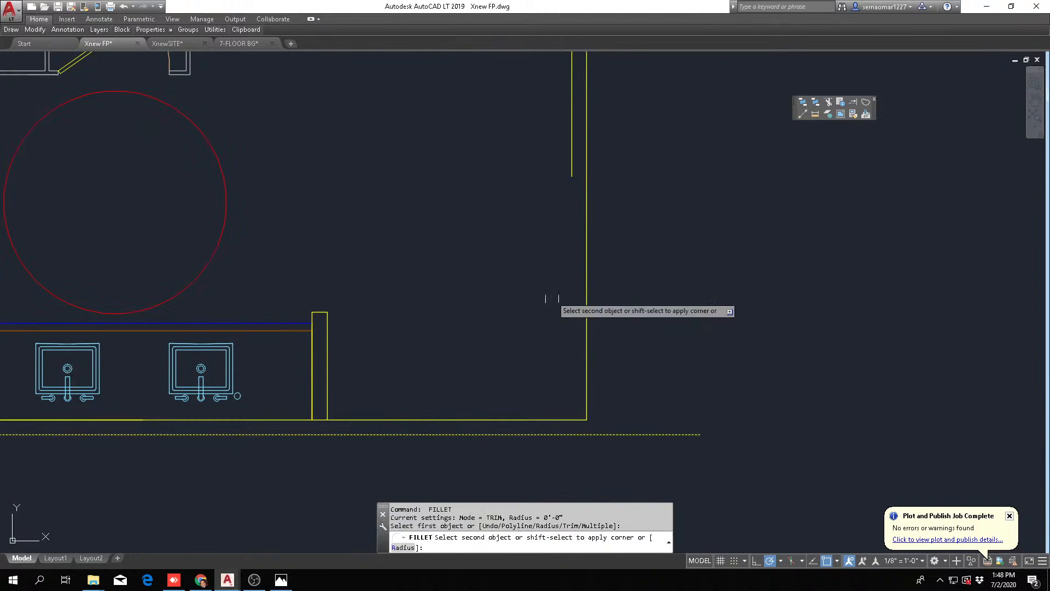
key("Escape")
Fillet the inner lines of the men's room's right wall and sink wall into a square corner
key("Return")
left_click(572, 173)
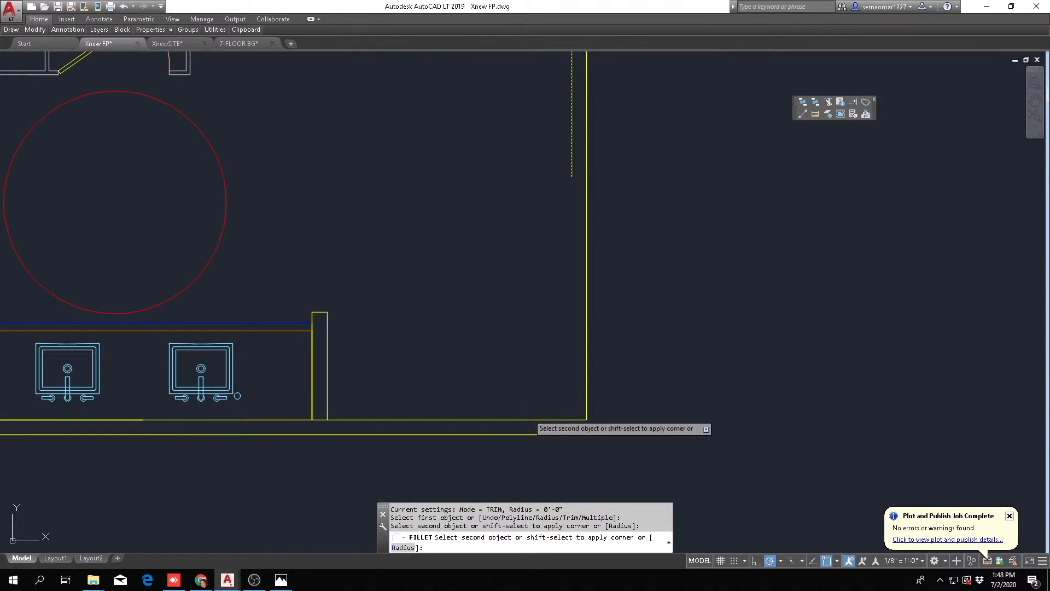
left_click(585, 372)
key("Escape")
key("Escape")
key("Escape")
key("Escape")
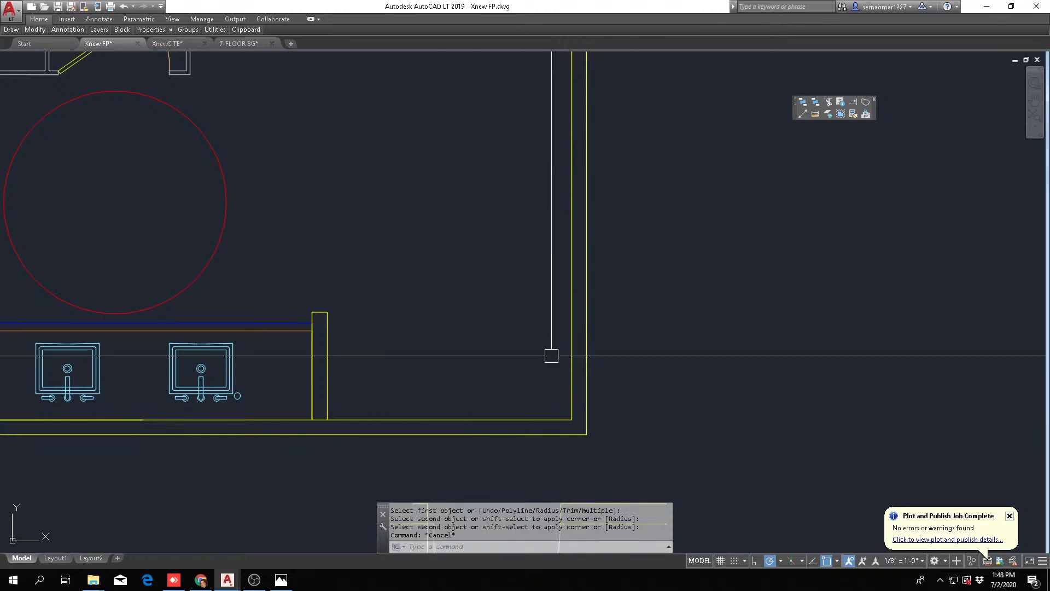
Trim the sink wall's inner line between the two faces of the short stub wall beside the sinks
type("TR")
key("Return")
scroll(320, 437, "up", 5)
left_click(258, 418)
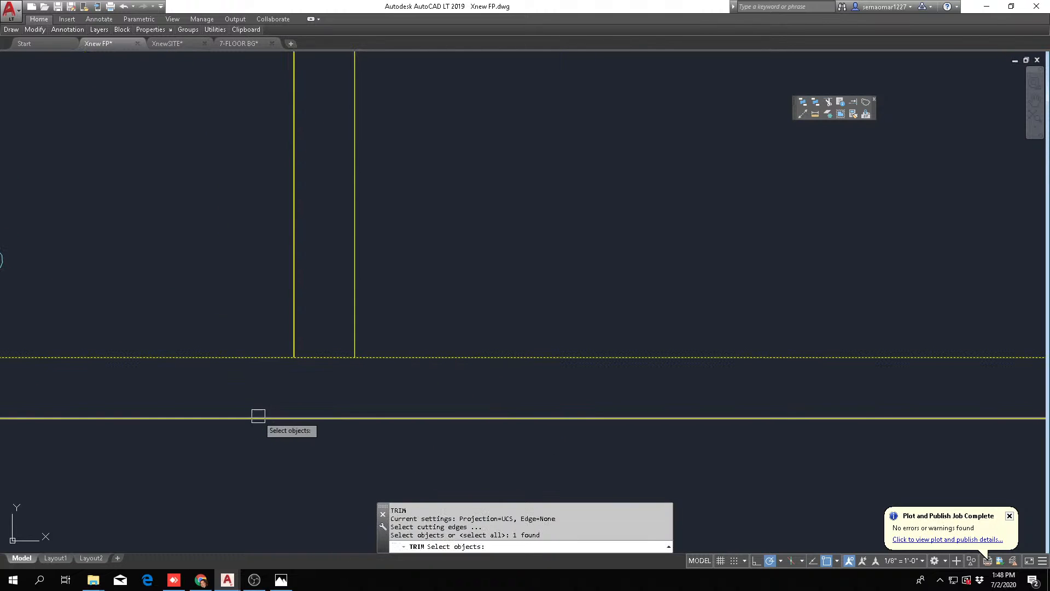
left_click(425, 317)
left_click(297, 419)
key("Return")
key("Escape")
scroll(364, 347, "down", 5)
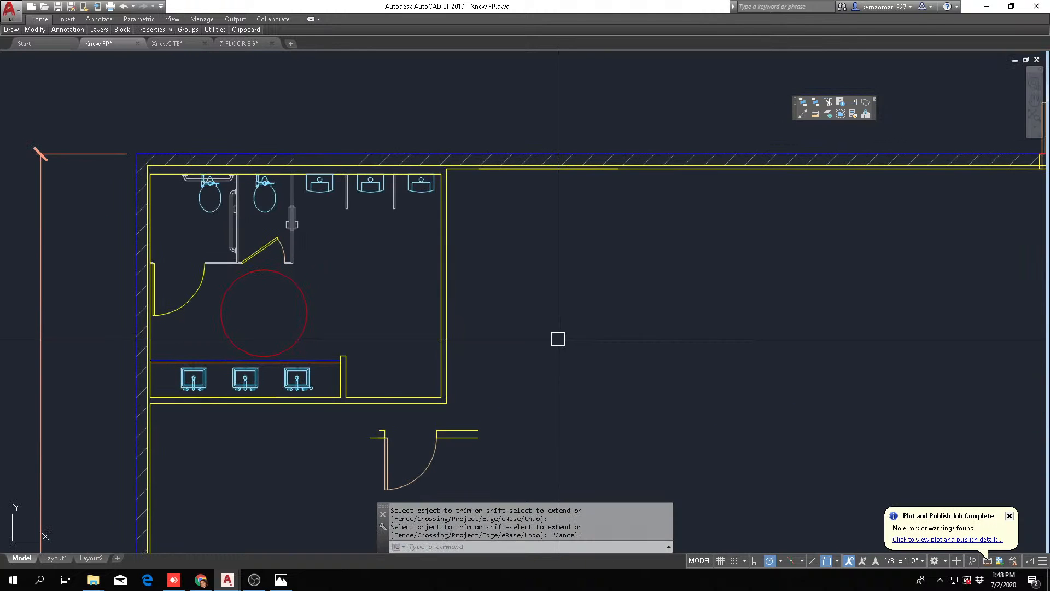
Erase the blue line running along the front of the sink counter
scroll(517, 390, "up", 2)
middle_click_drag(517, 390, 445, 284)
scroll(443, 283, "down", 2)
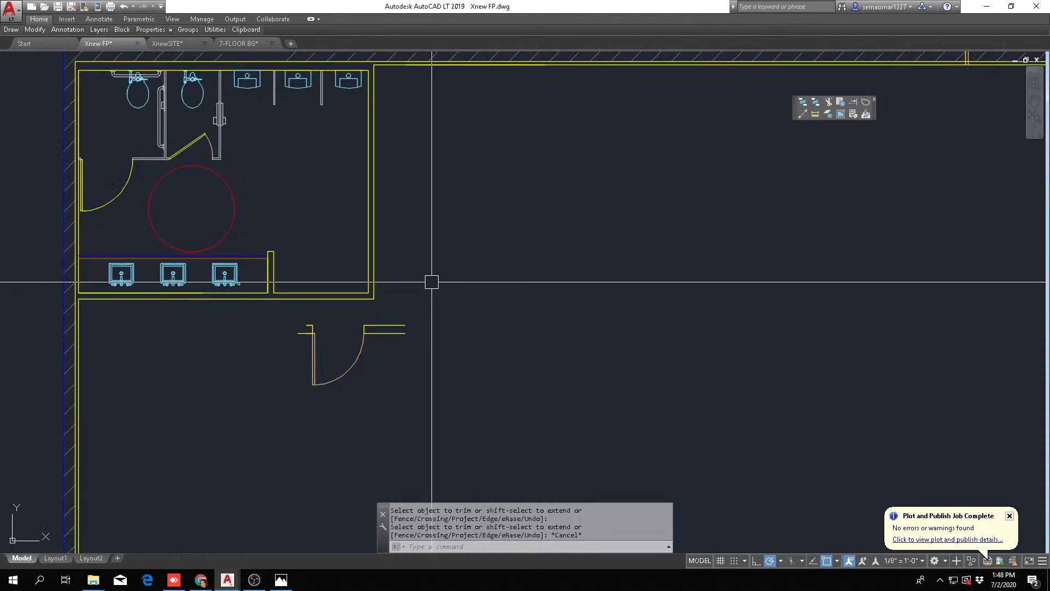
middle_click_drag(590, 220, 596, 301)
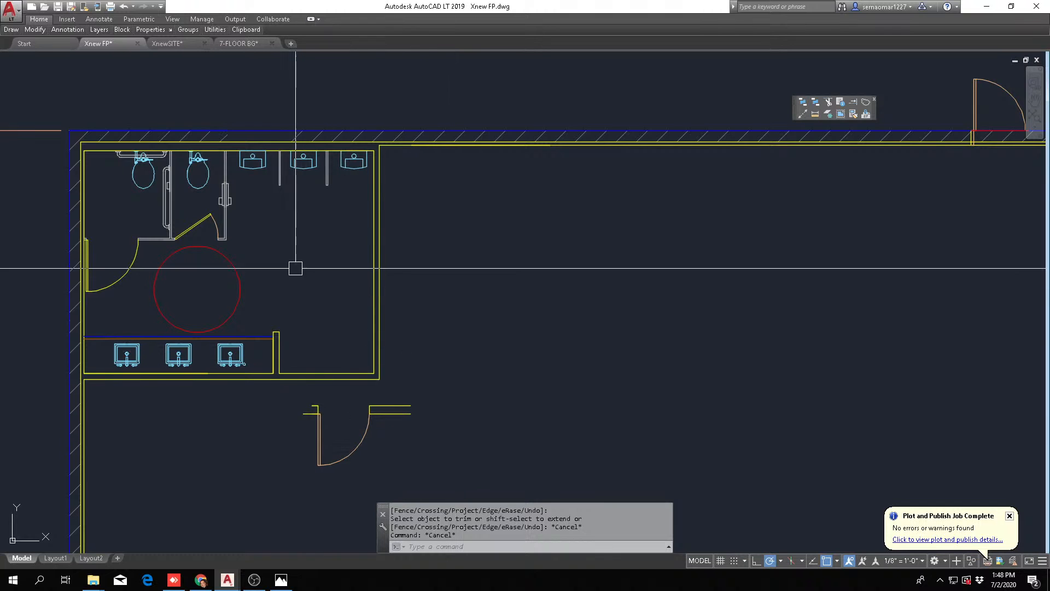
key("Escape")
scroll(230, 340, "up", 4)
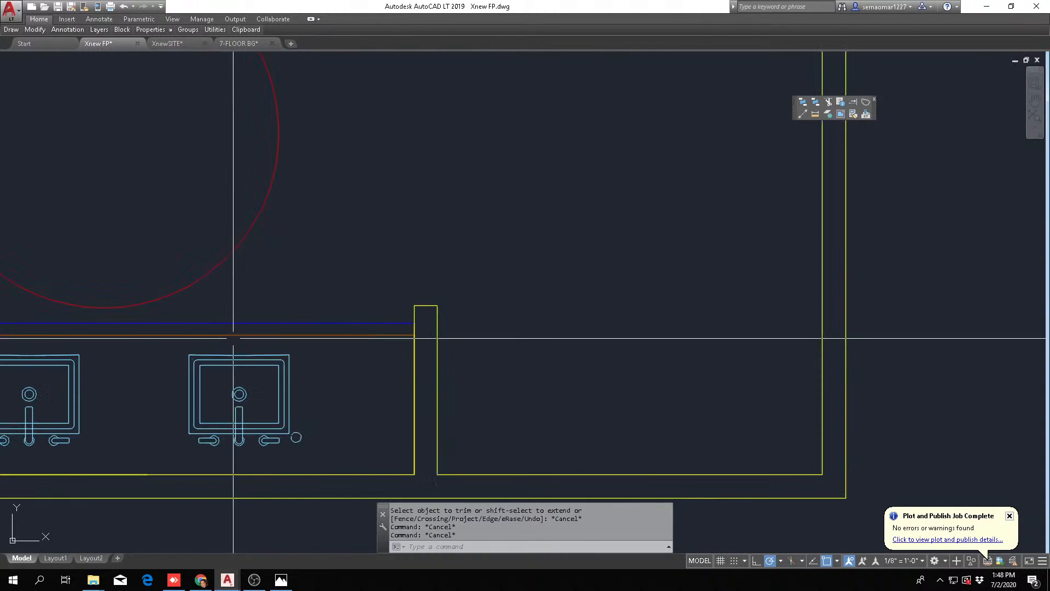
type("e")
left_click(272, 326)
key("space")
scroll(370, 272, "down", 4)
key("Escape")
Examine the men's room's position in the ballroom, its detached entry door and the larger restroom layout beside the building
middle_click_drag(583, 294, 492, 313)
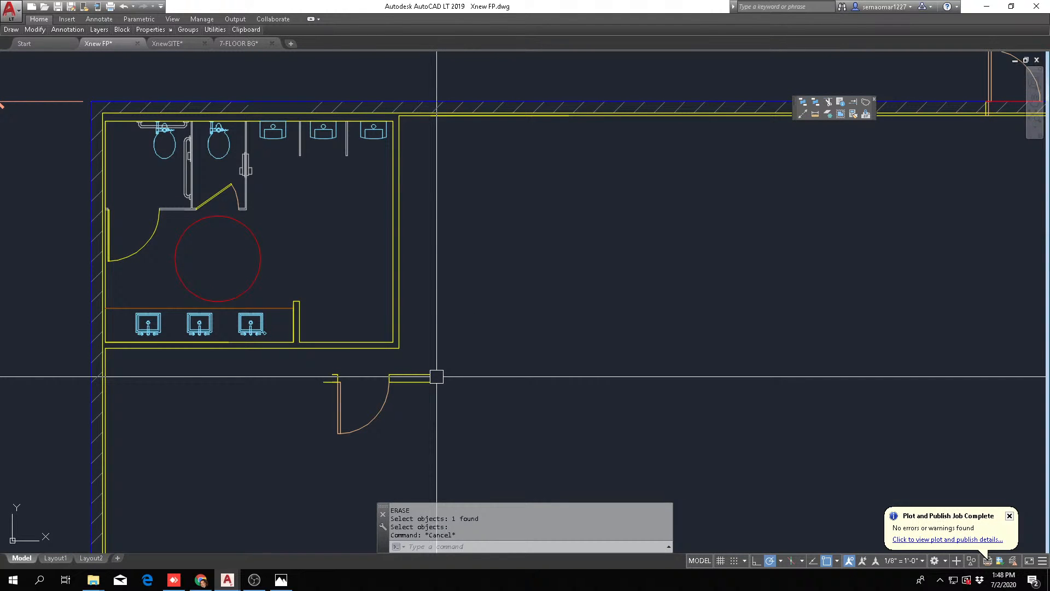
scroll(268, 158, "down", 6)
scroll(295, 187, "up", 4)
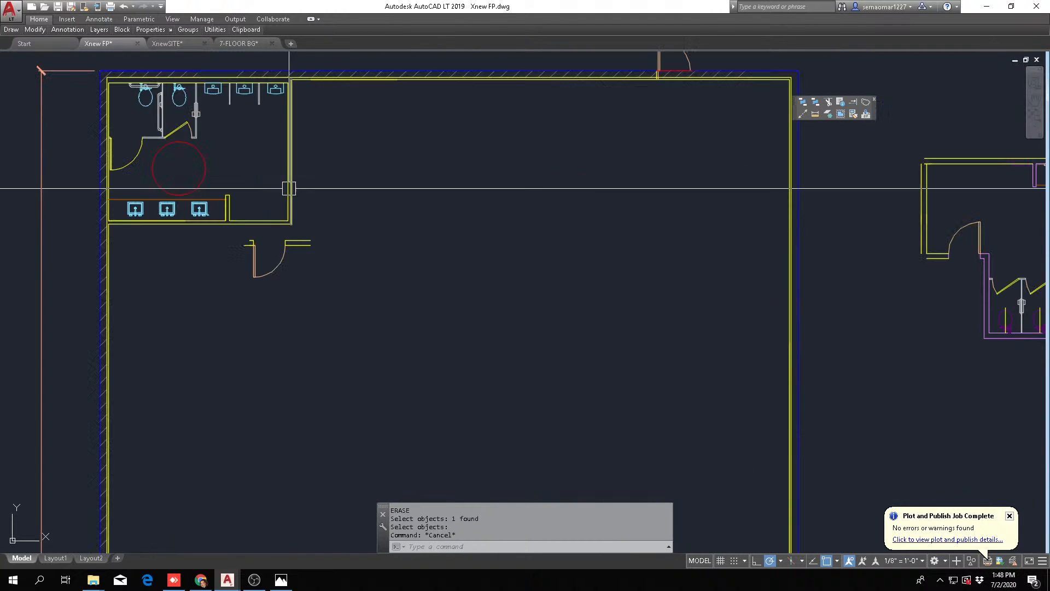
middle_click_drag(272, 173, 272, 186)
scroll(273, 186, "up", 2)
scroll(335, 214, "down", 9)
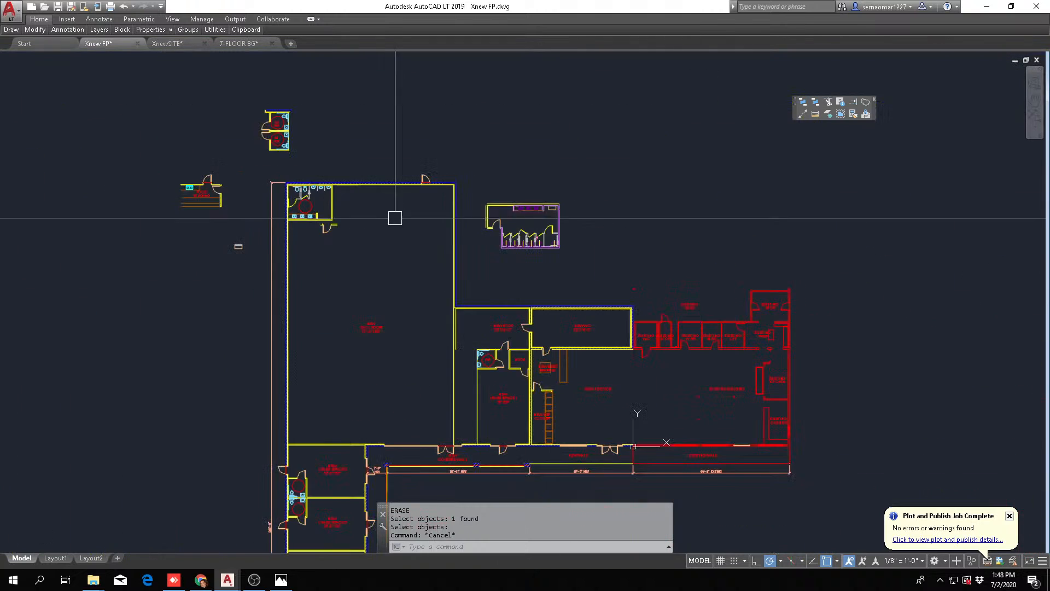
scroll(341, 214, "up", 8)
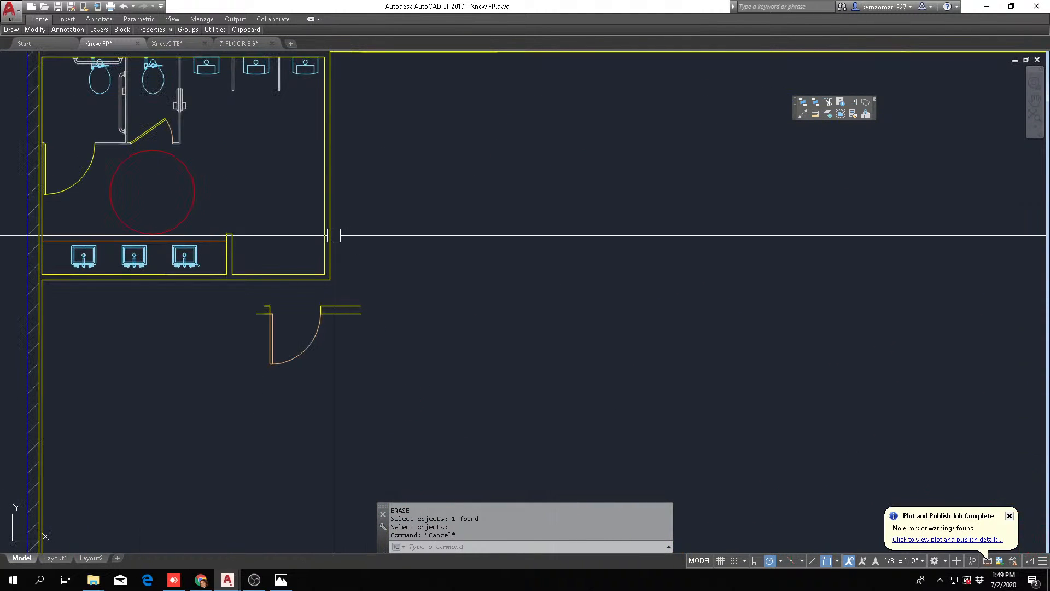
scroll(383, 235, "down", 5)
scroll(445, 234, "up", 3)
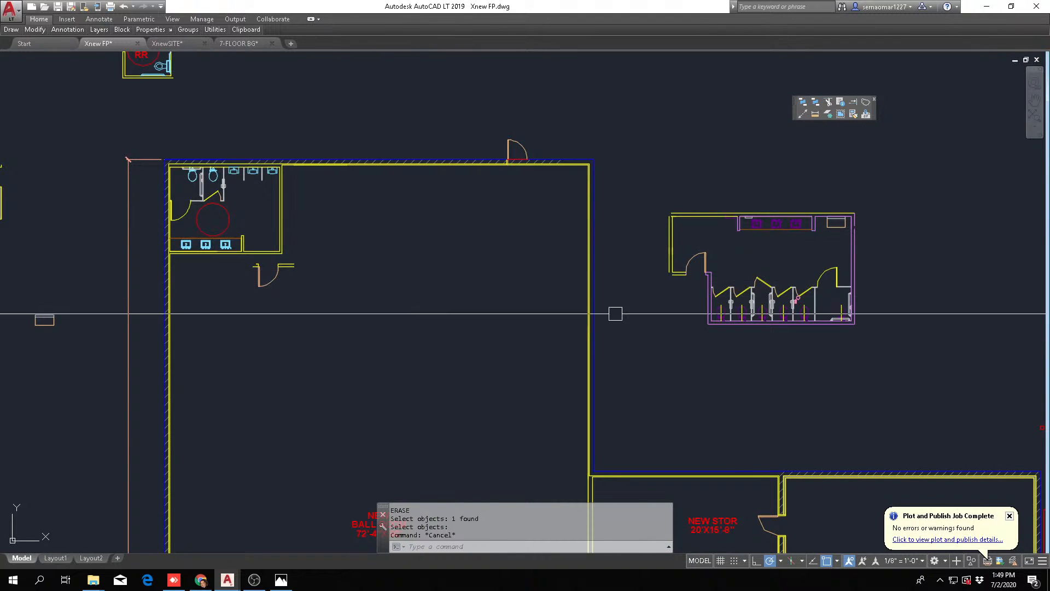
scroll(616, 313, "up", 2)
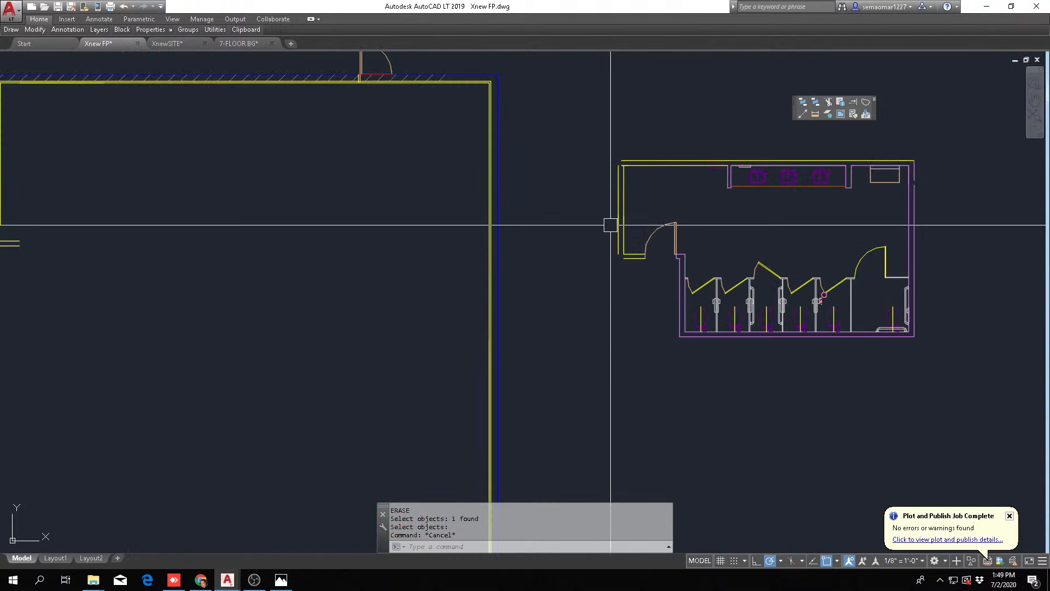
scroll(465, 186, "down", 4)
scroll(359, 197, "up", 4)
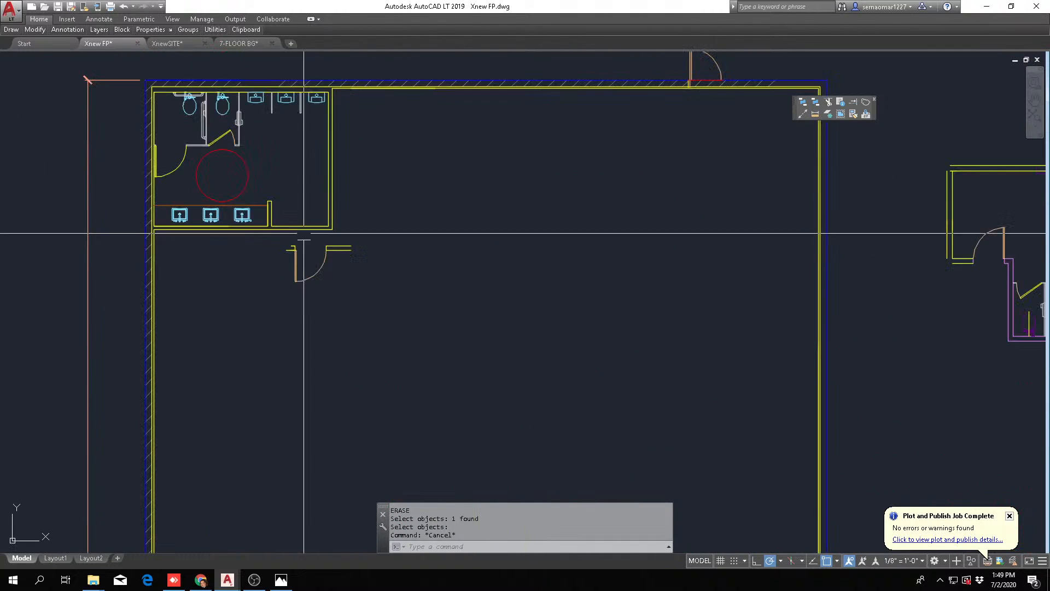
middle_click_drag(378, 215, 379, 227)
scroll(323, 183, "down", 2)
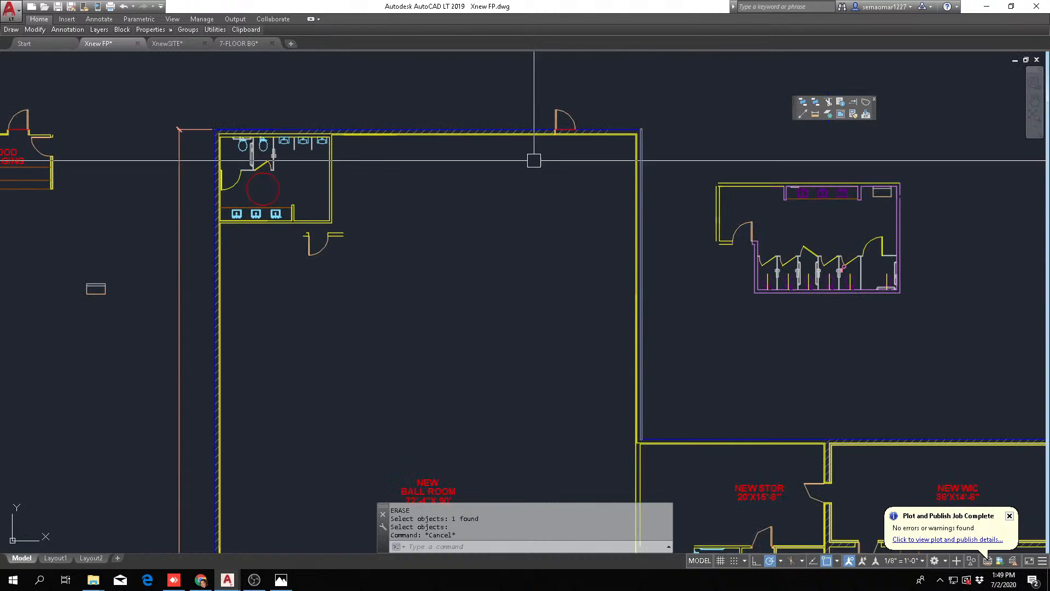
scroll(304, 174, "up", 3)
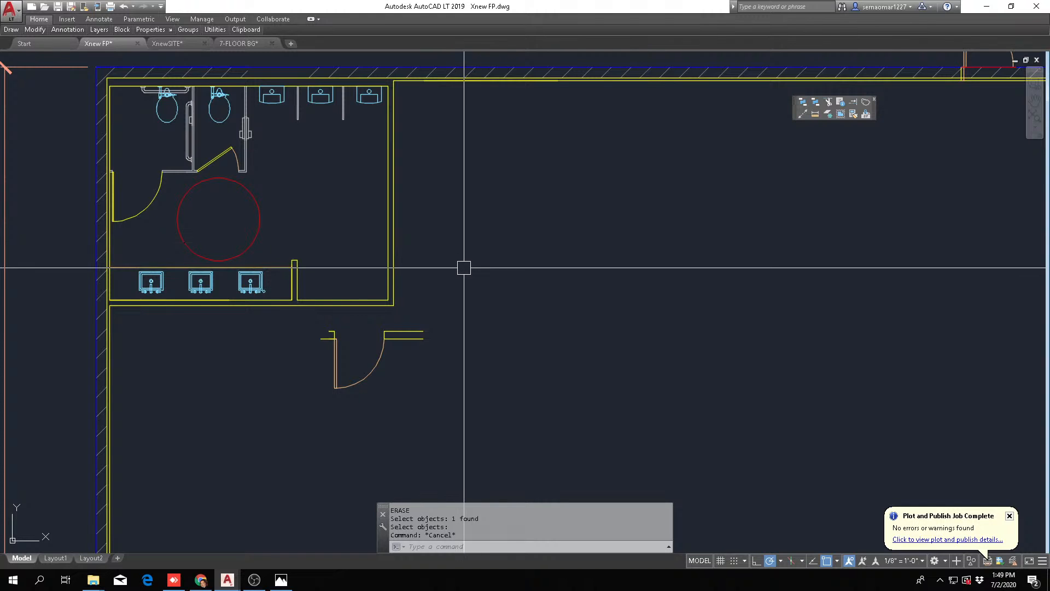
key("Escape")
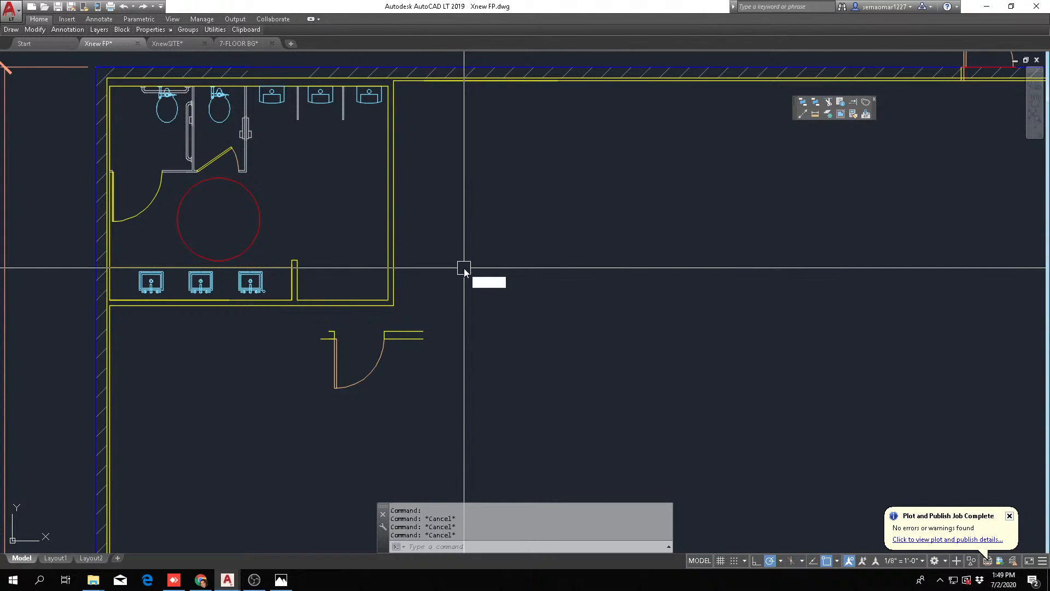
type("RO")
key("Return")
left_click(272, 392)
left_click(430, 309)
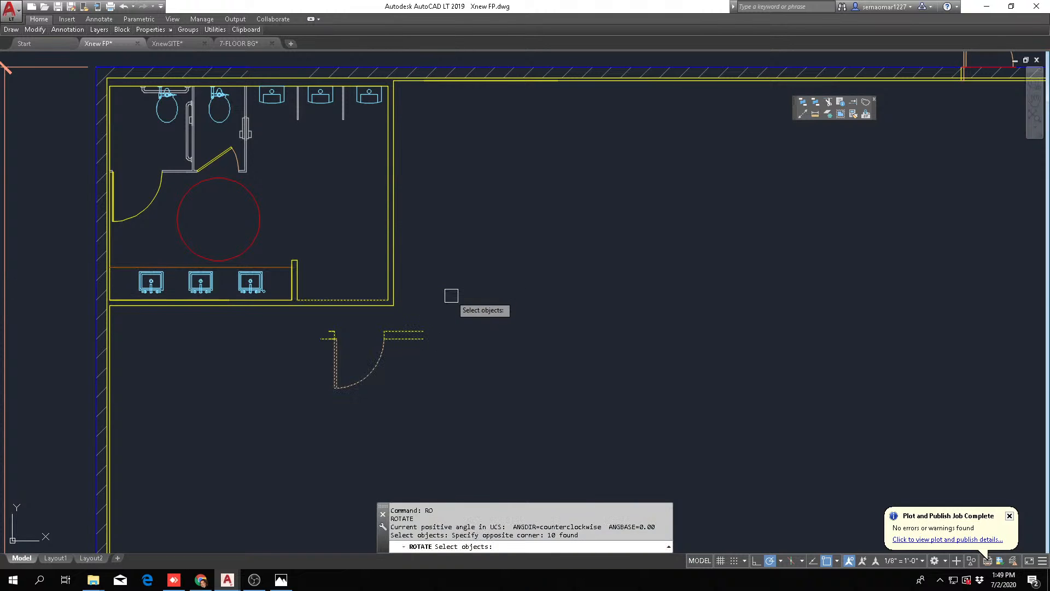
key("Return")
left_click(451, 286)
key("Escape")
Rotate the detached entry door and its wall stubs 90 degrees counterclockwise so they run parallel to the right wall
key("Return")
left_click(445, 316)
left_click(310, 390)
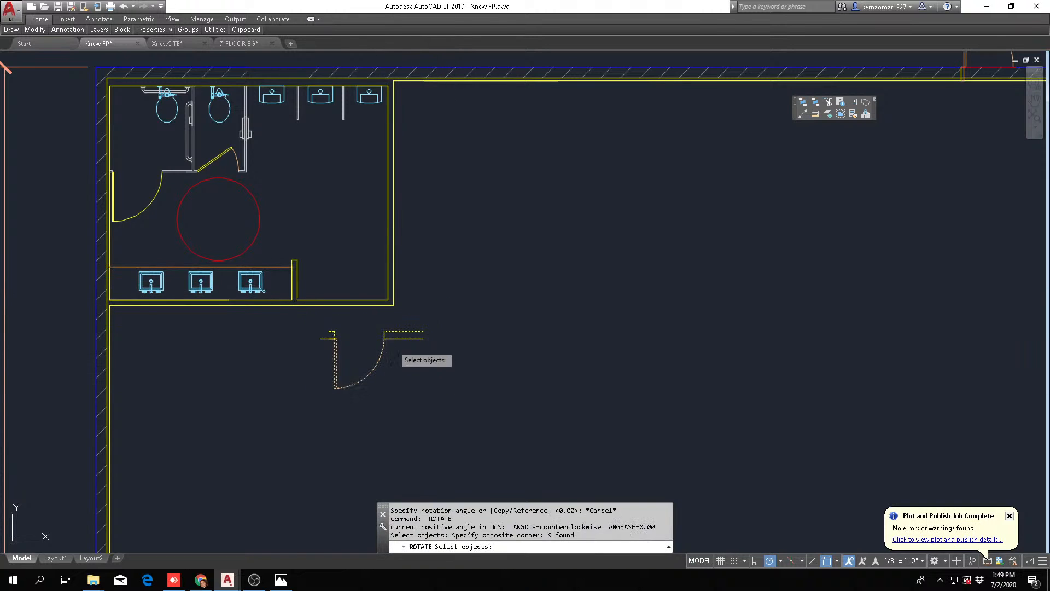
key("Return")
left_click(424, 290)
key("Escape")
Move the rotated entry door and its wall stubs up close to the outside of the men's room's right wall
type("M")
key("Return")
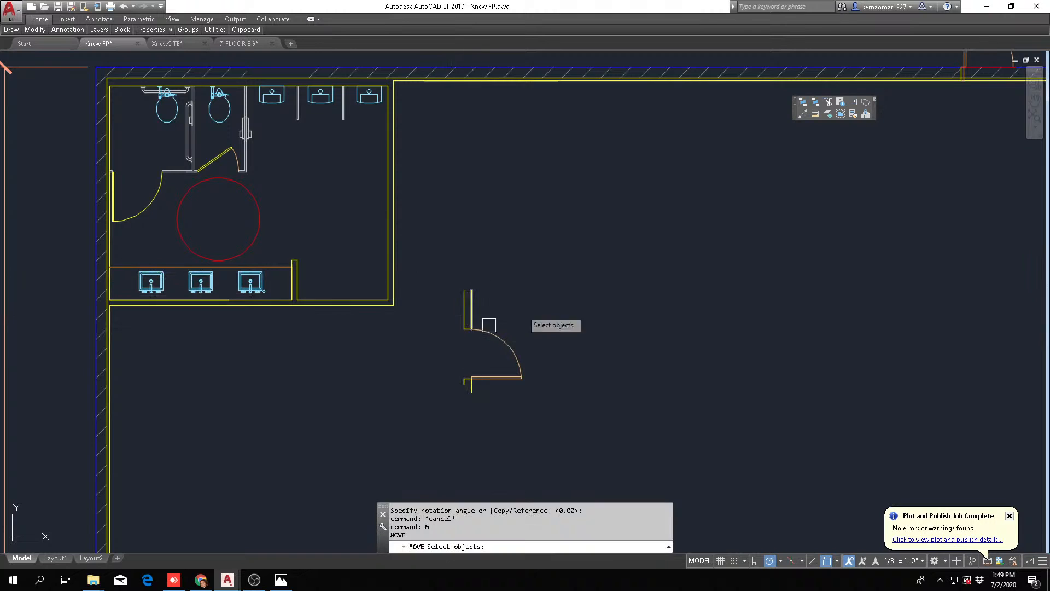
left_click(558, 277)
left_click(471, 431)
left_click(458, 433)
left_click(520, 235)
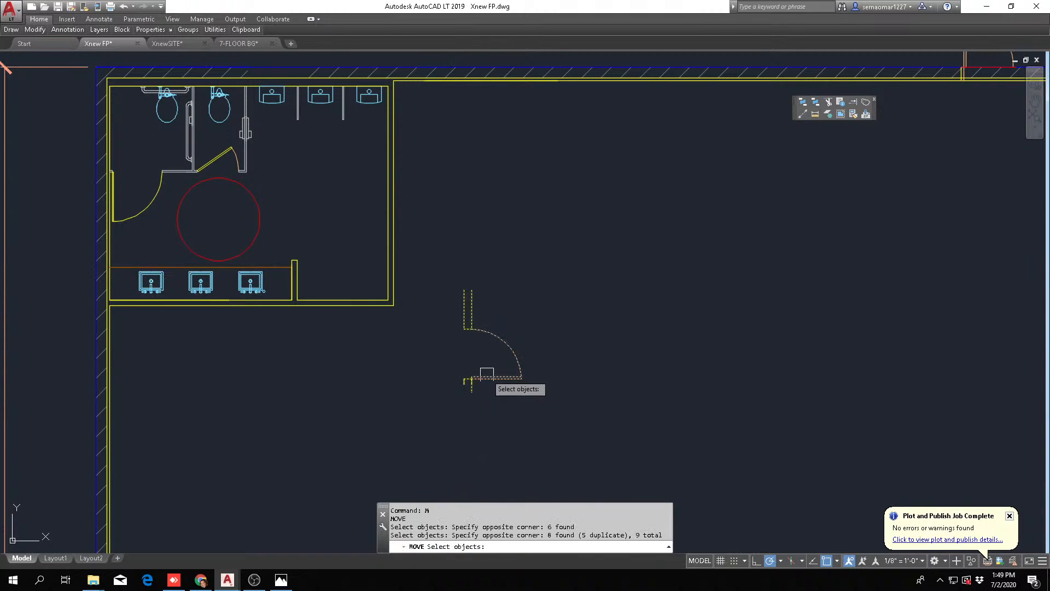
key("Return")
left_click(502, 361)
key("Escape")
scroll(513, 317, "up", 3)
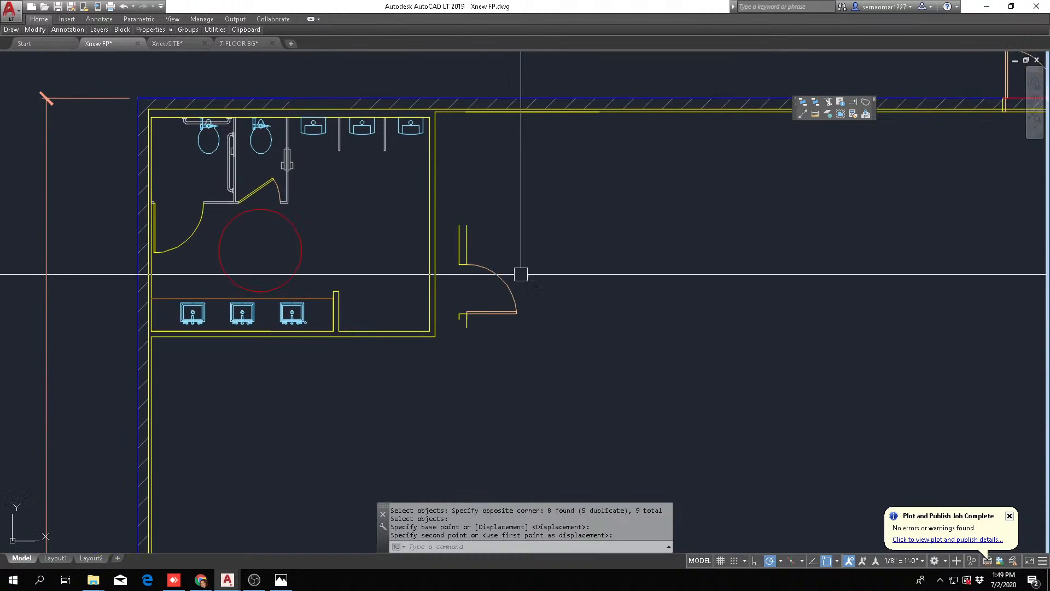
Mirror the entry door and its wall stubs about a vertical line so the door swings toward the men's room, erasing the source objects
middle_click_drag(499, 341, 509, 392)
mouse_move(33, 33)
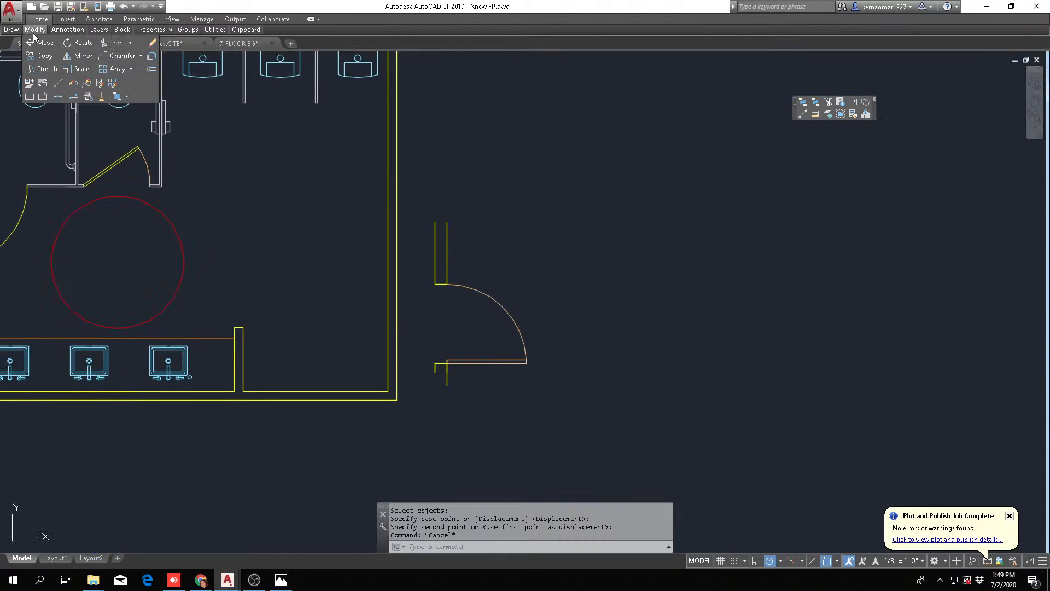
left_click(82, 59)
left_click(426, 421)
left_click(553, 218)
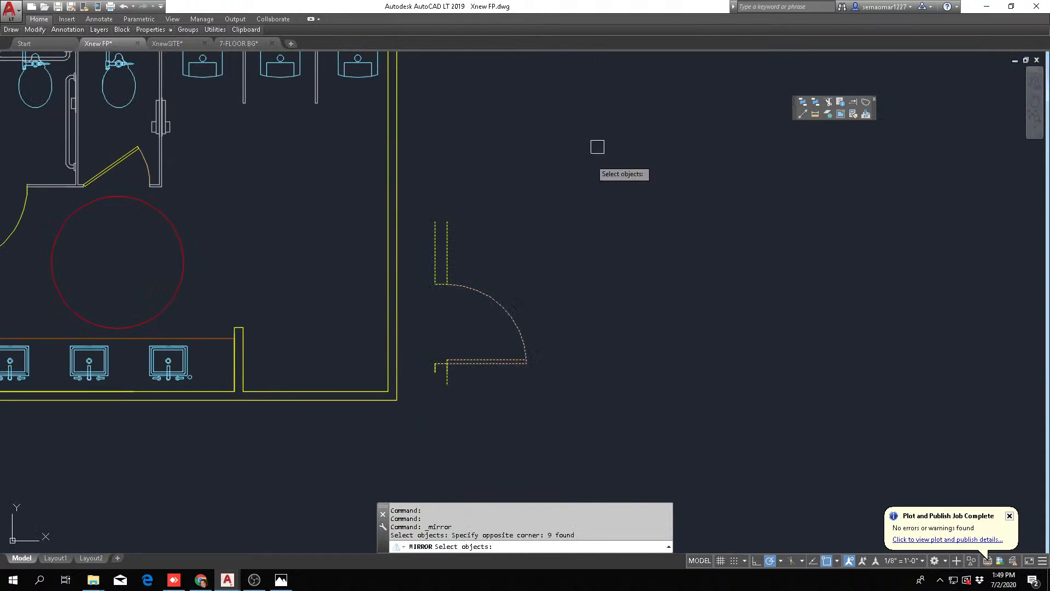
scroll(471, 314, "up", 4)
key("space")
left_click(459, 316)
left_click(461, 346)
type("Y M P")
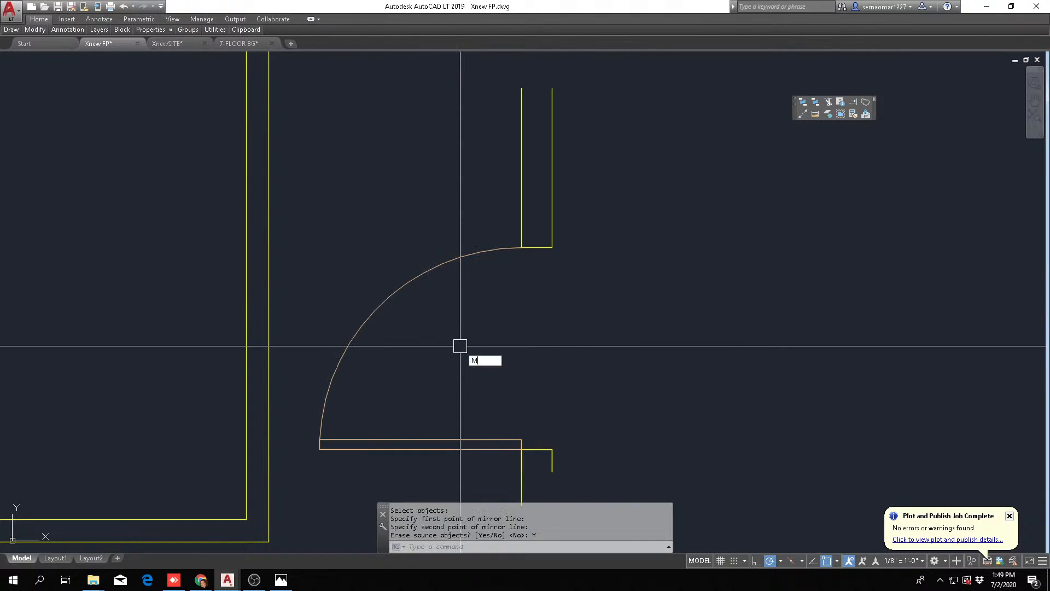
Move the mirrored entry door and its wall stubs inside the men's room, just inside the right wall
scroll(468, 307, "down", 4)
key("Return")
left_click(503, 295)
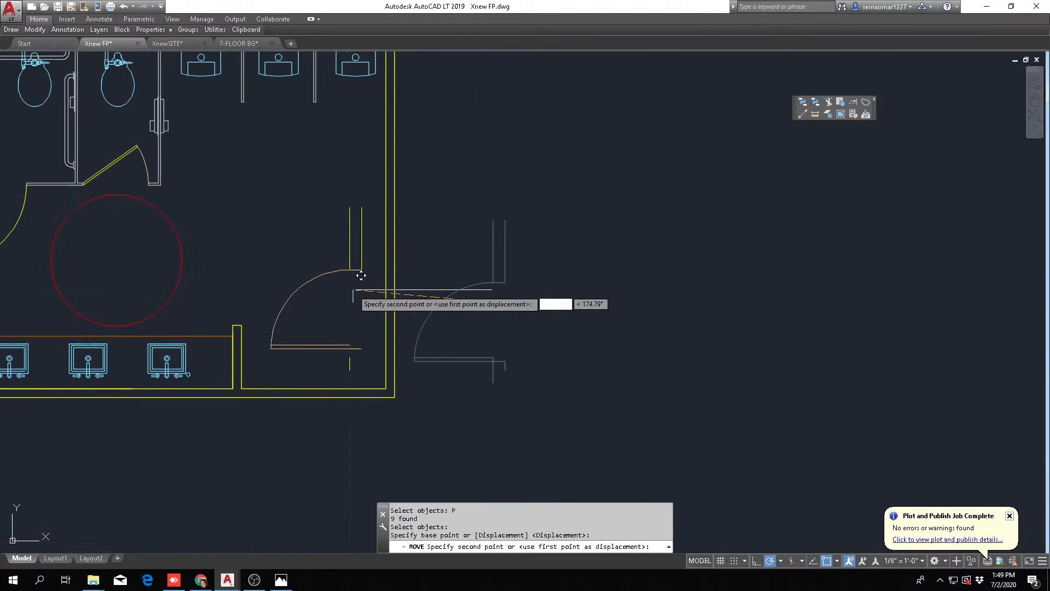
key("Escape")
scroll(454, 306, "down", 3)
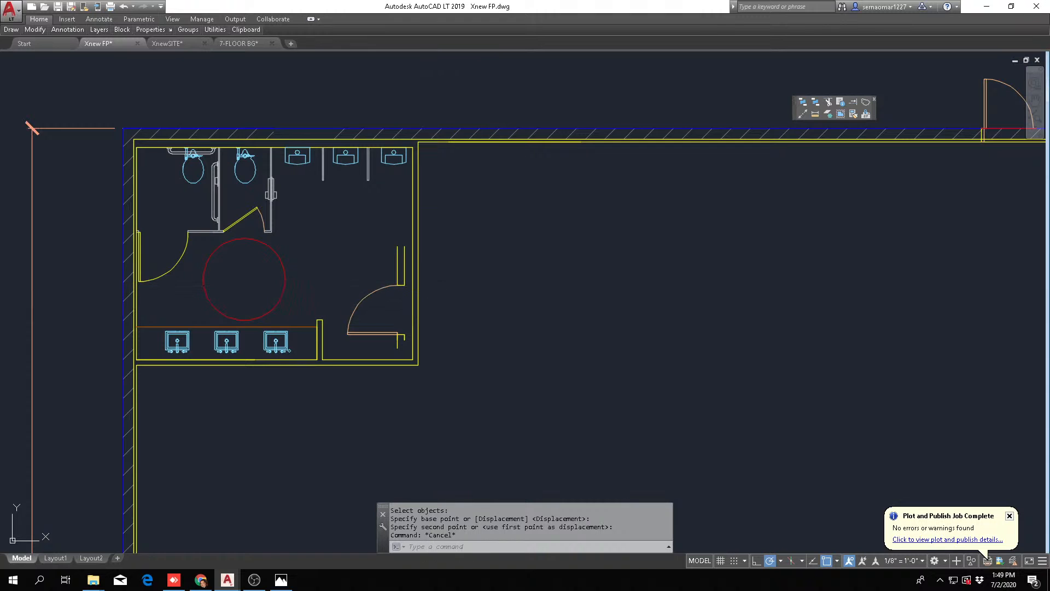
scroll(435, 296, "down", 3)
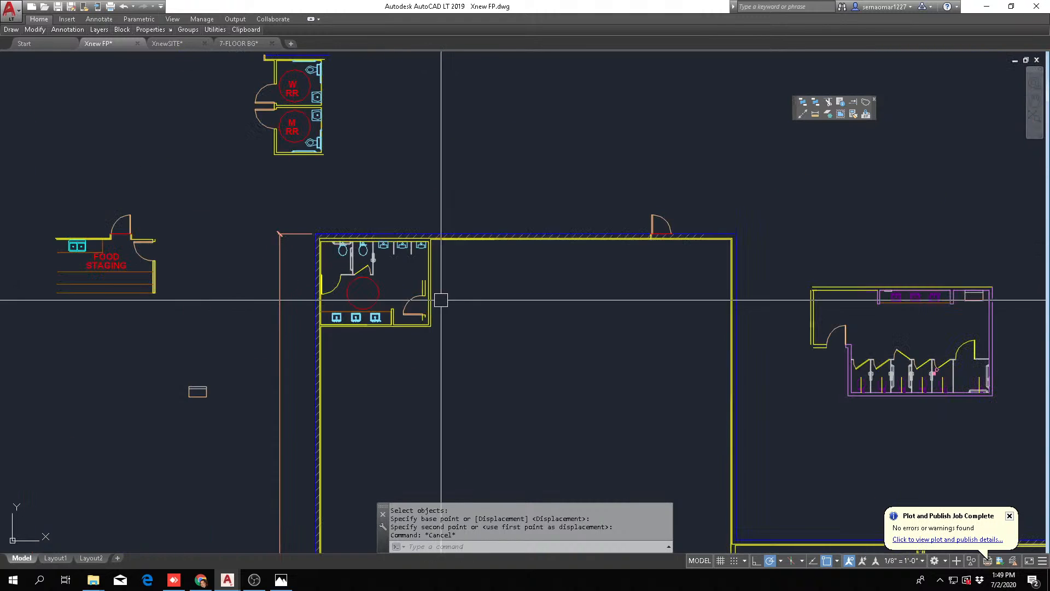
scroll(465, 328, "up", 5)
scroll(473, 339, "down", 2)
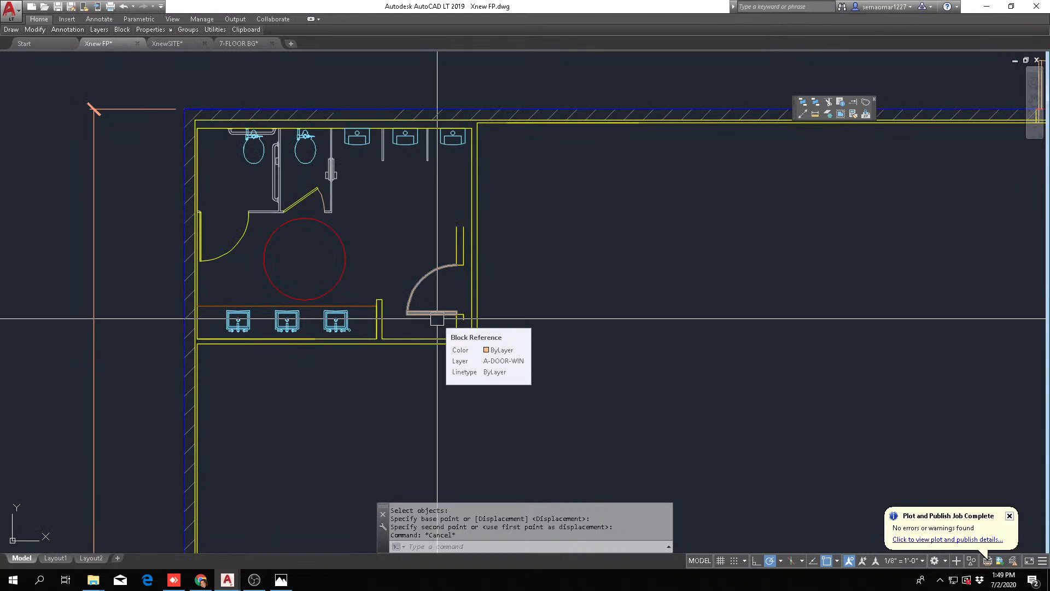
scroll(473, 273, "up", 3)
scroll(382, 328, "down", 3)
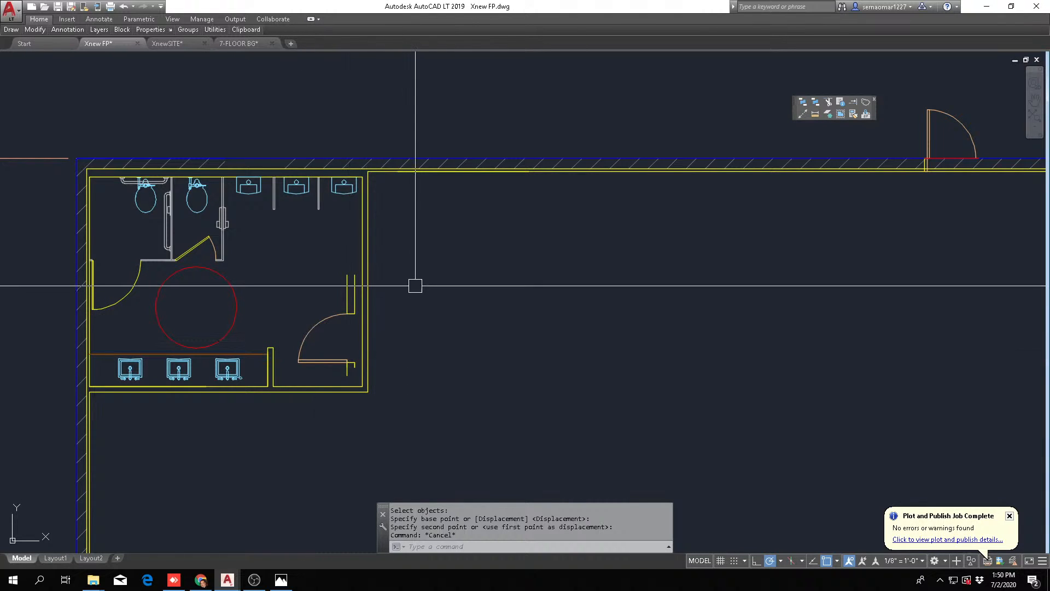
key("Escape")
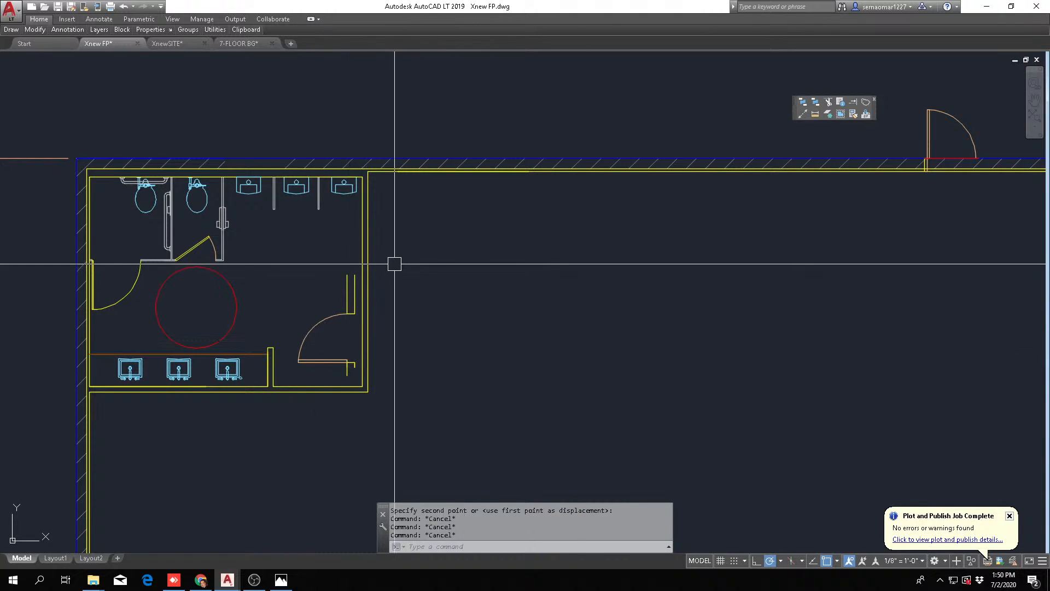
Move the entry door and its wall stubs out of the men's room into the ballroom, up against the upper wall
type("m")
key("Return")
scroll(304, 383, "up", 2)
left_click(282, 458)
left_click(467, 182)
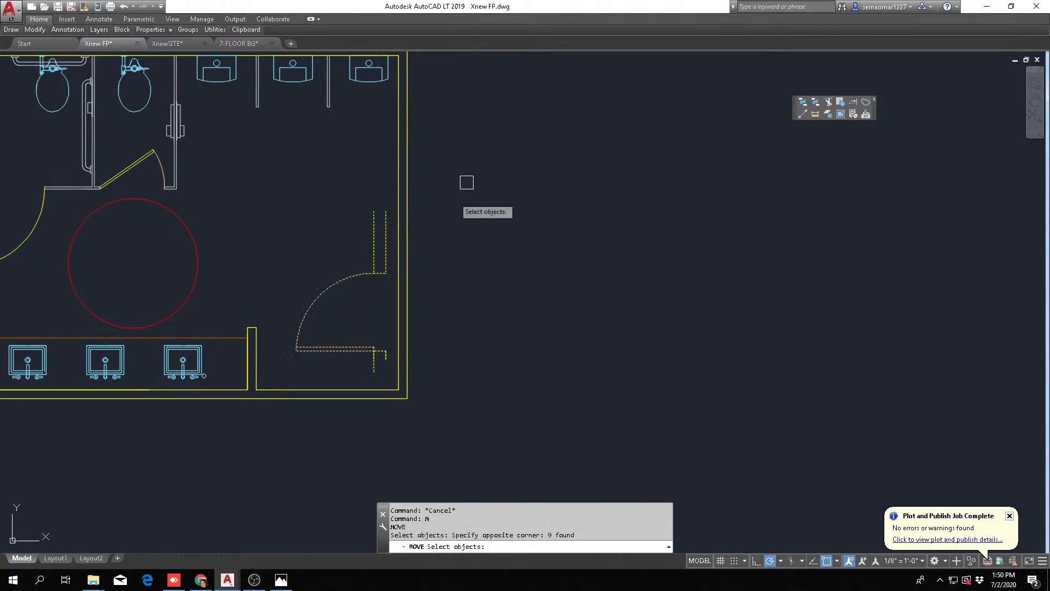
key("Return")
left_click(385, 273)
scroll(556, 208, "down", 5)
key("Escape")
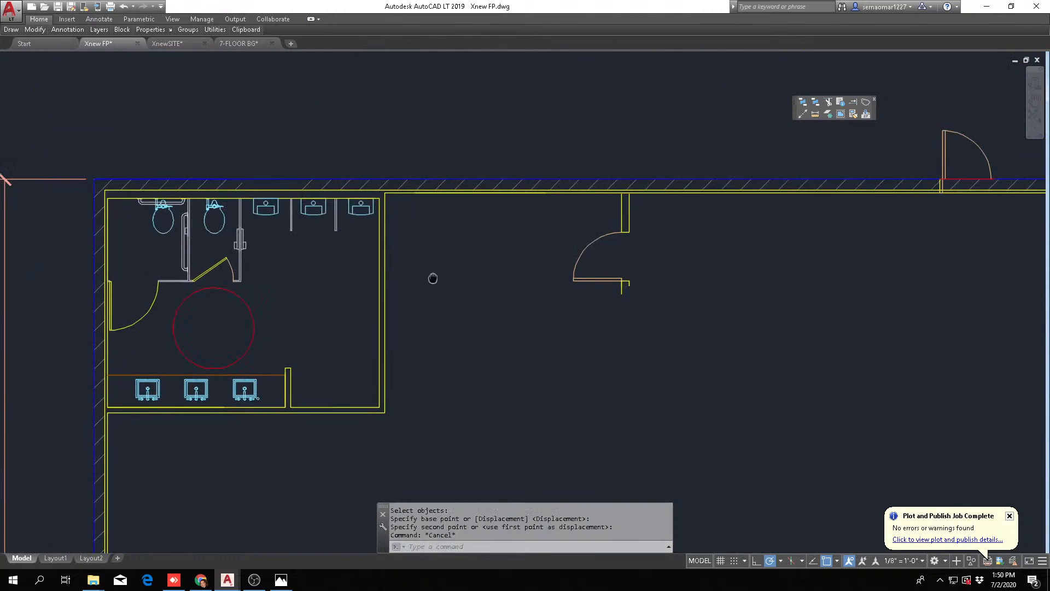
scroll(339, 282, "up", 2)
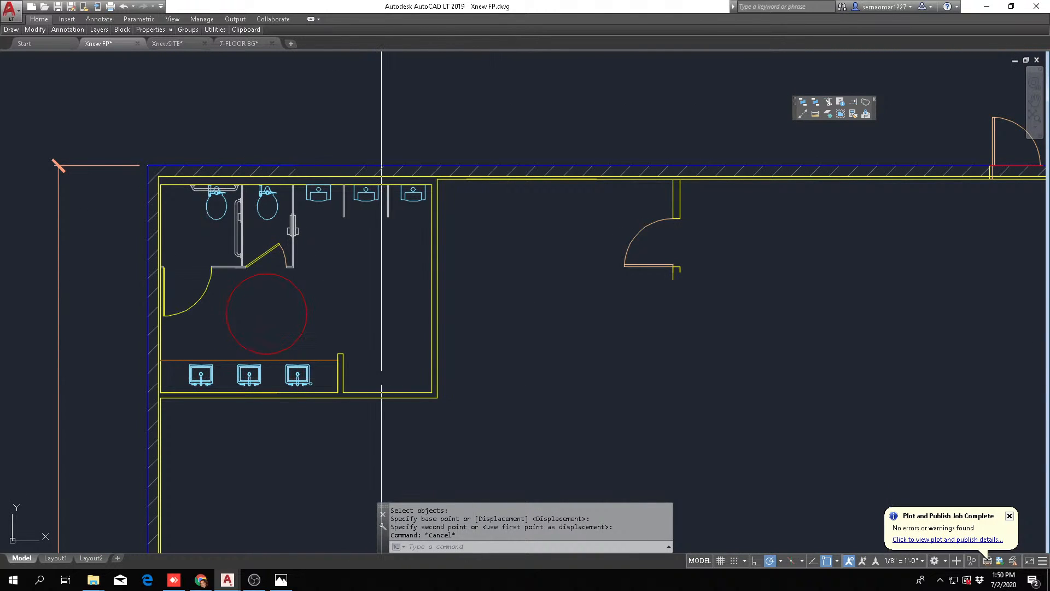
Move the entry door and its wall stubs onto the men's room's right wall, snapping the short jamb beside the lower-right corner
type("m")
key("Return")
left_click(694, 202)
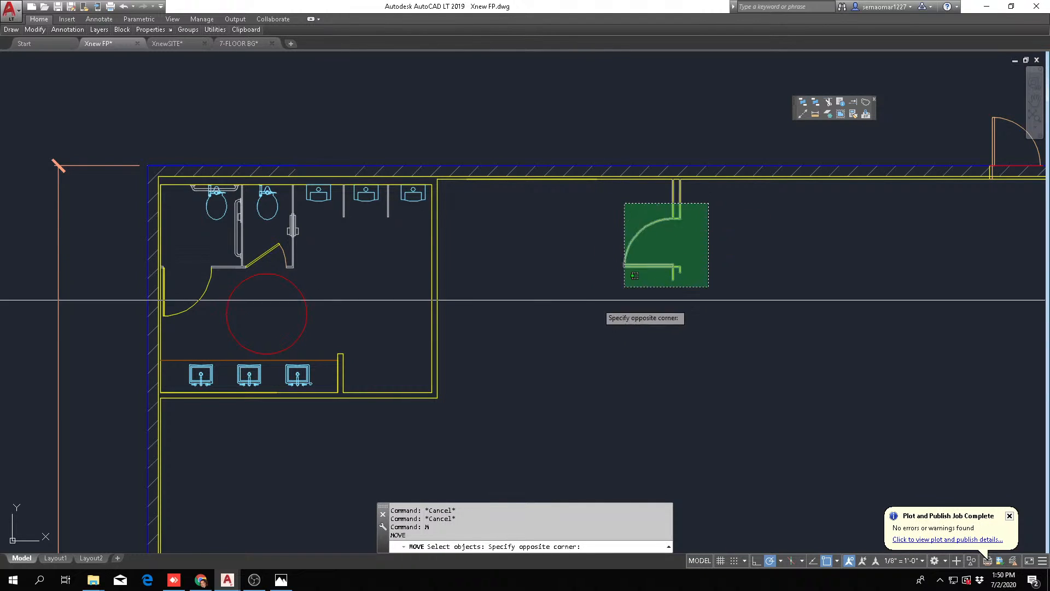
left_click(622, 293)
scroll(681, 284, "up", 4)
scroll(681, 284, "up", 4)
key("Return")
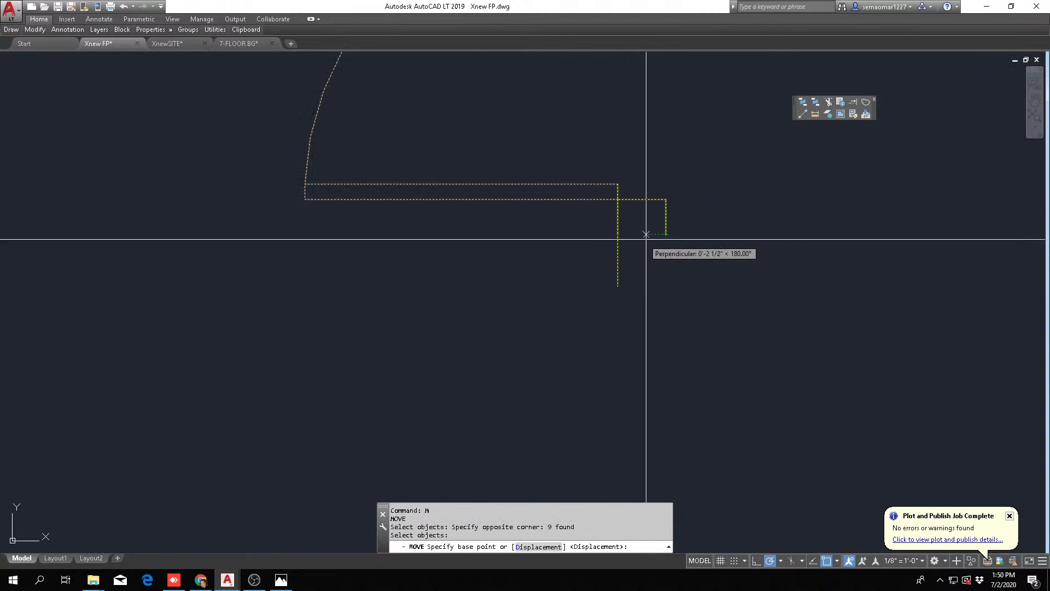
left_click(666, 234)
scroll(436, 300, "down", 4)
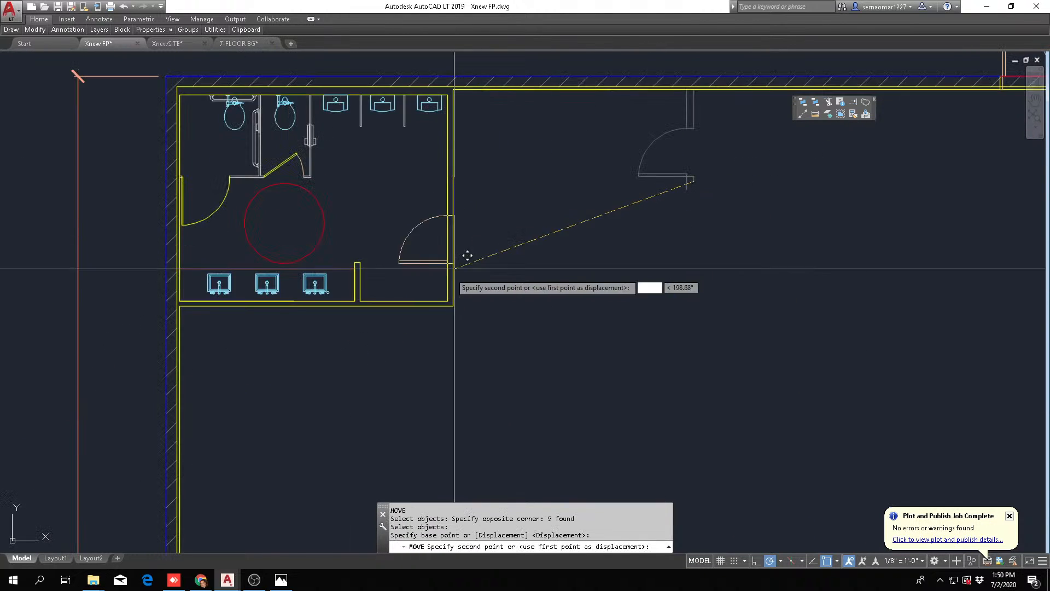
scroll(478, 277, "up", 5)
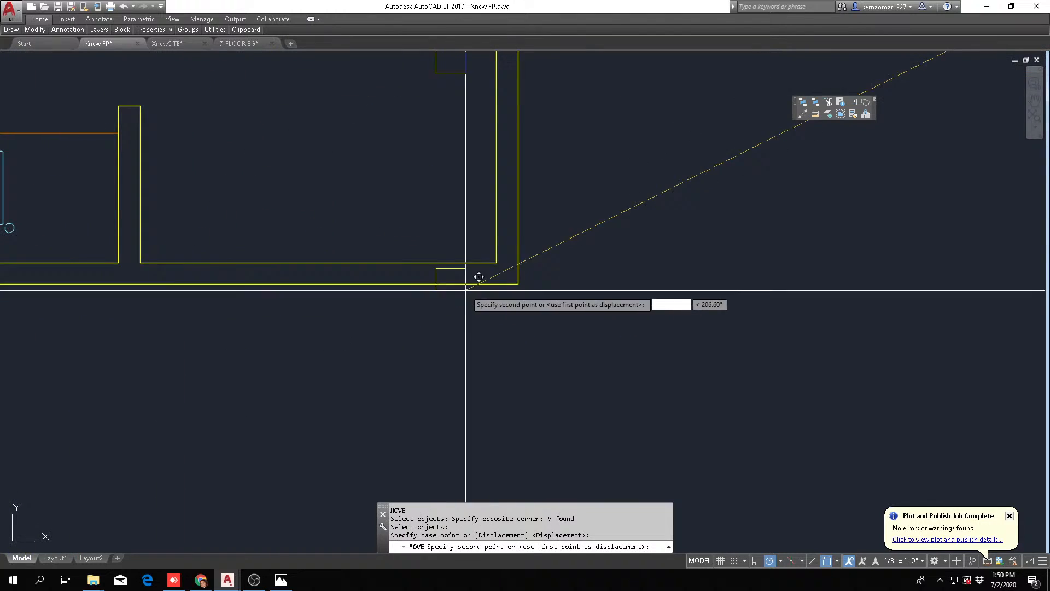
left_click(530, 248)
scroll(525, 290, "down", 4)
scroll(450, 356, "up", 2)
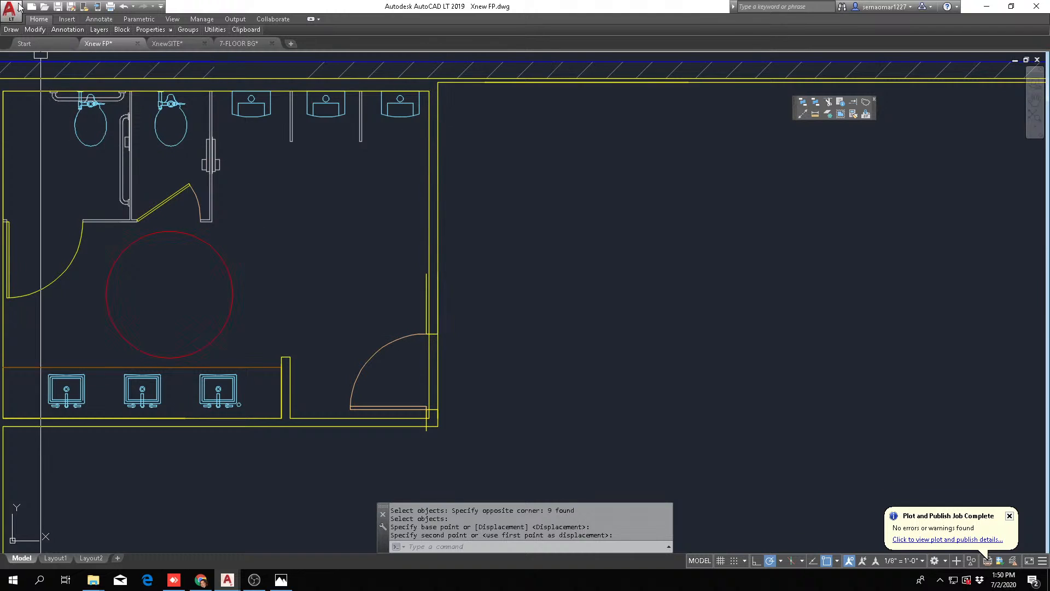
Mirror the entry door and its wall stubs about a horizontal line through the opening, erasing the source objects
mouse_move(34, 34)
left_click(80, 56)
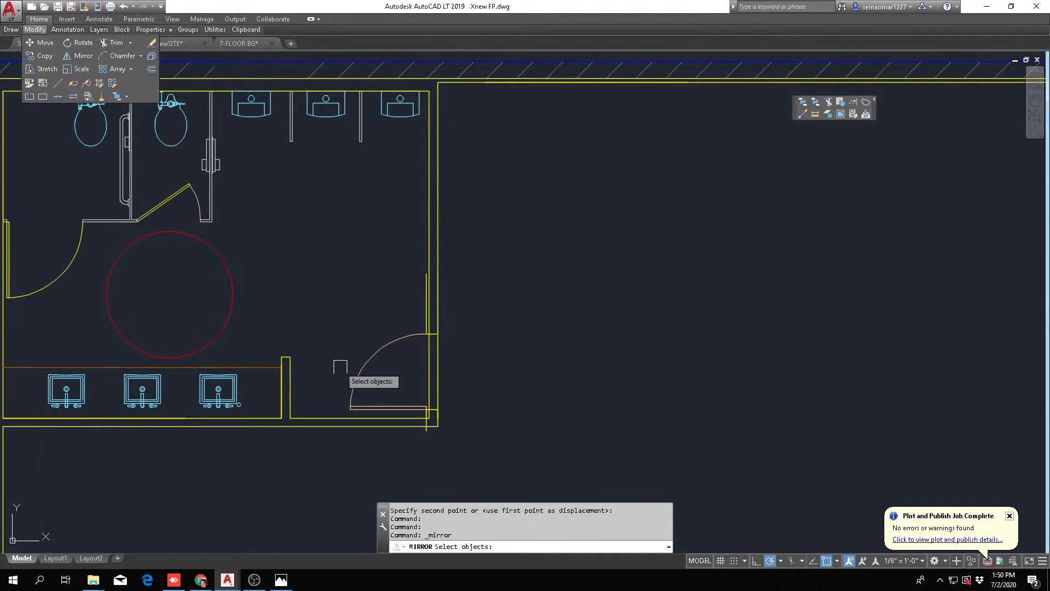
left_click(329, 480)
left_click(506, 236)
left_click(490, 364)
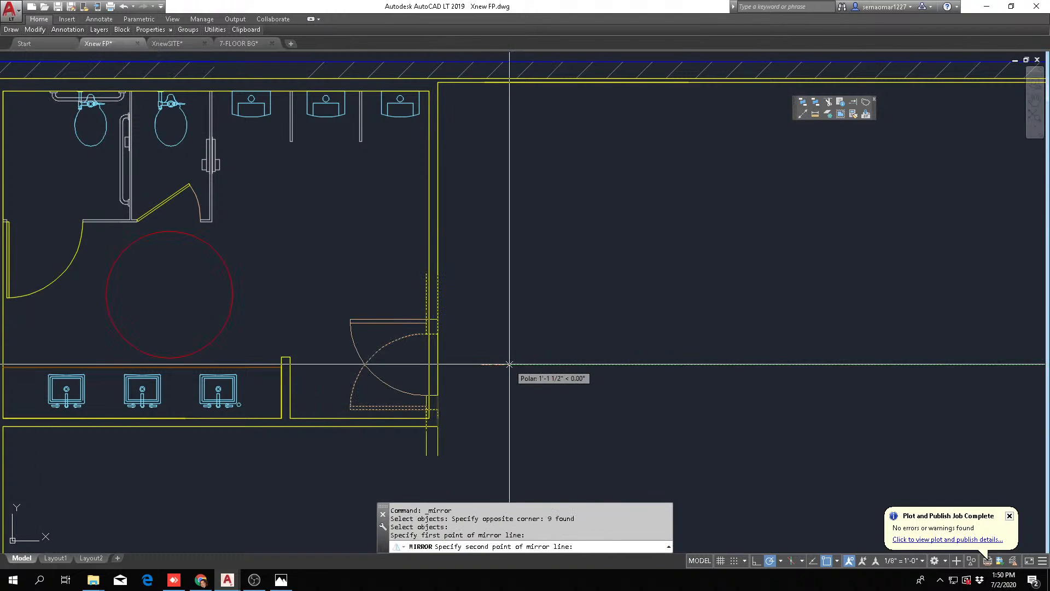
left_click(509, 364)
type("y")
key("Return")
key("Escape")
key("Escape")
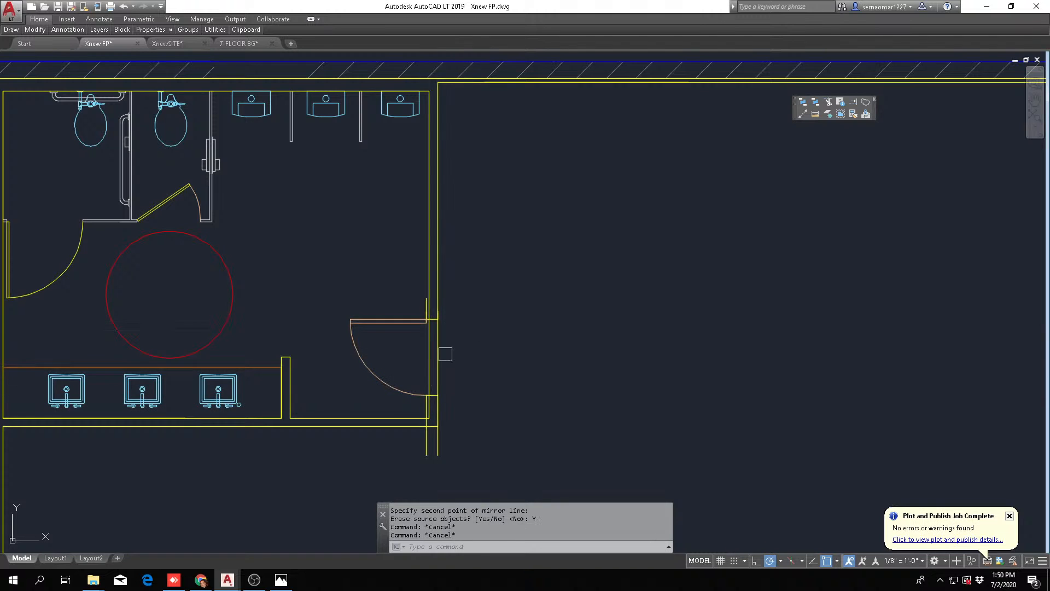
Move the mirrored entry door and its wall stubs out into the ballroom, clear of the men's room
scroll(445, 354, "up", 2)
scroll(255, 340, "down", 2)
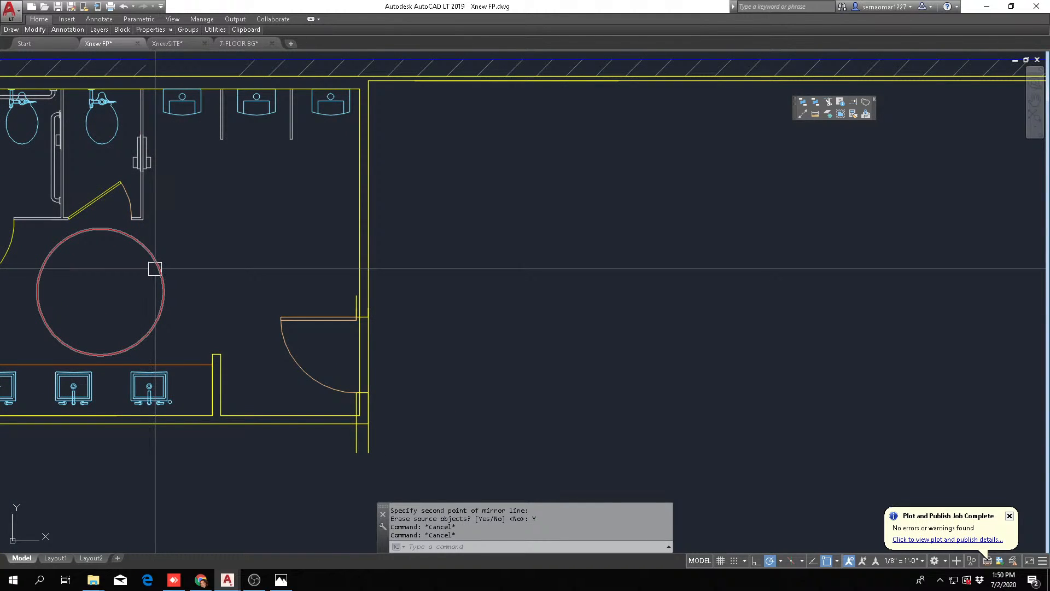
mouse_move(155, 269)
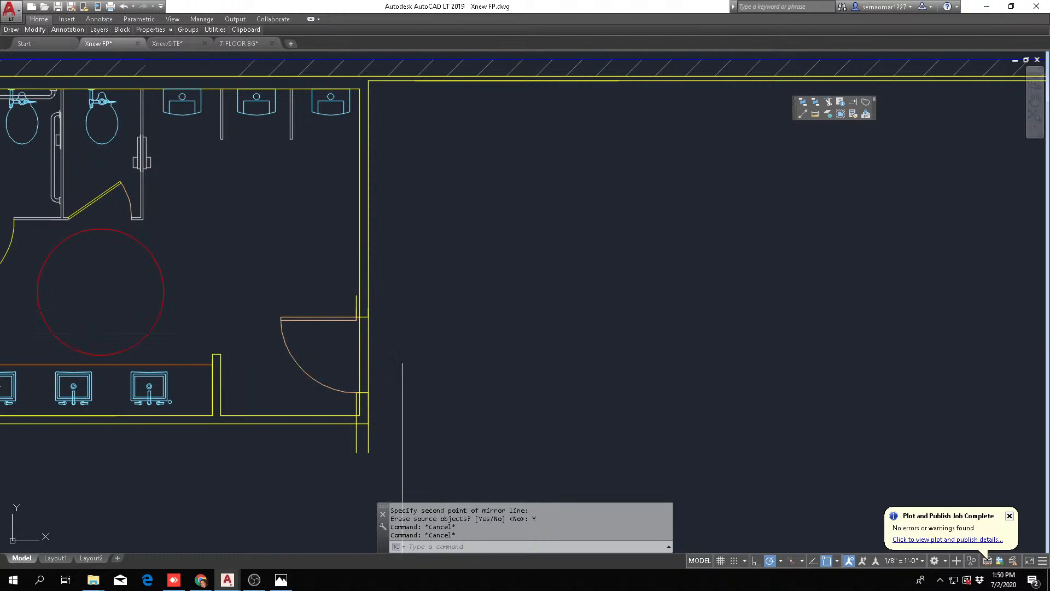
key("space")
left_click(258, 498)
left_click(449, 261)
scroll(437, 264, "down", 2)
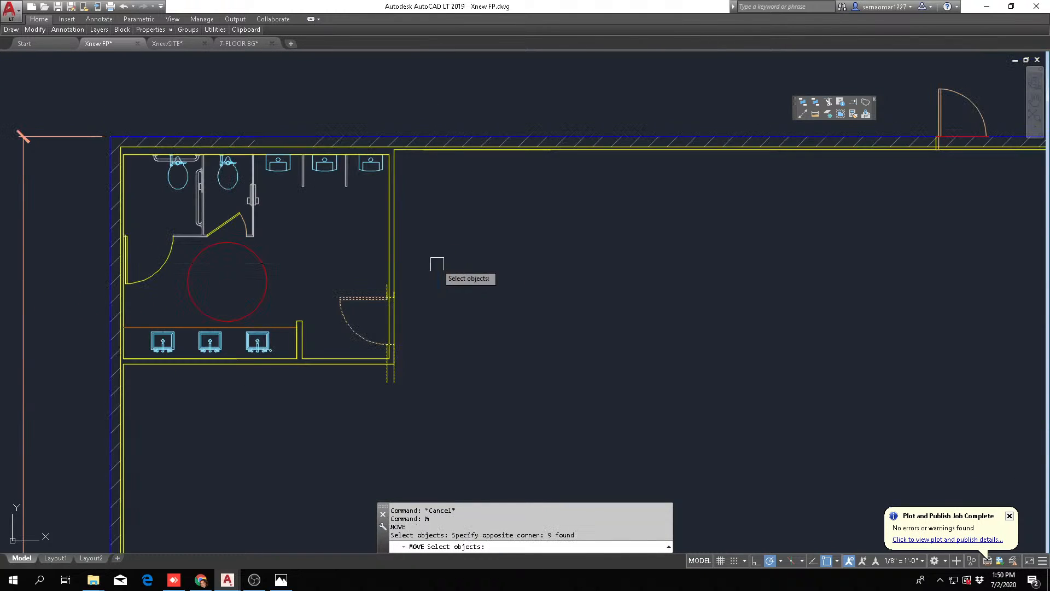
key("space")
left_click(394, 364)
left_click(766, 309)
key("Escape")
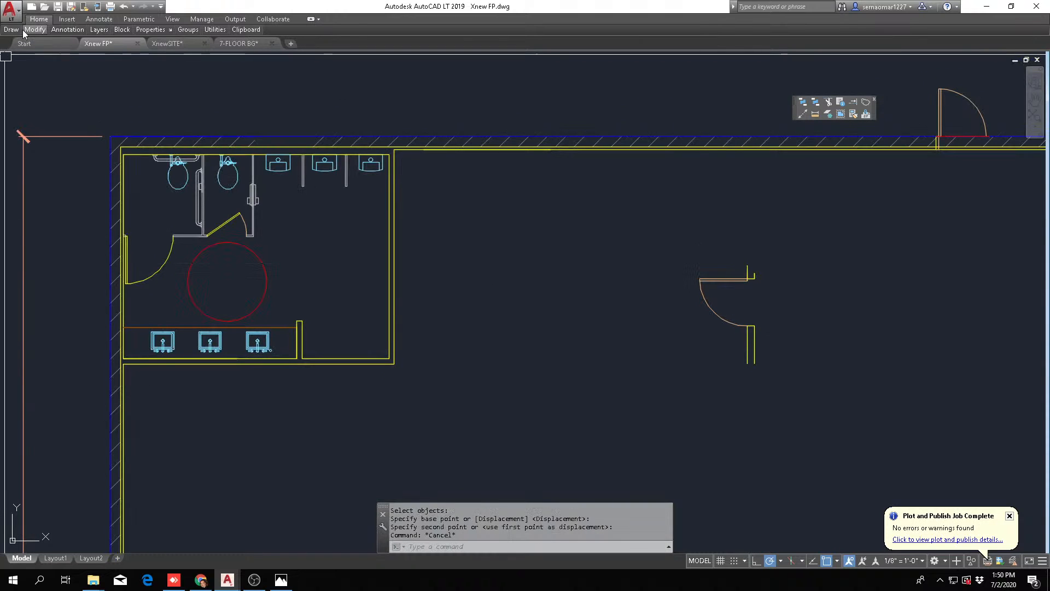
mouse_move(35, 30)
left_click(79, 56)
left_click(67, 453)
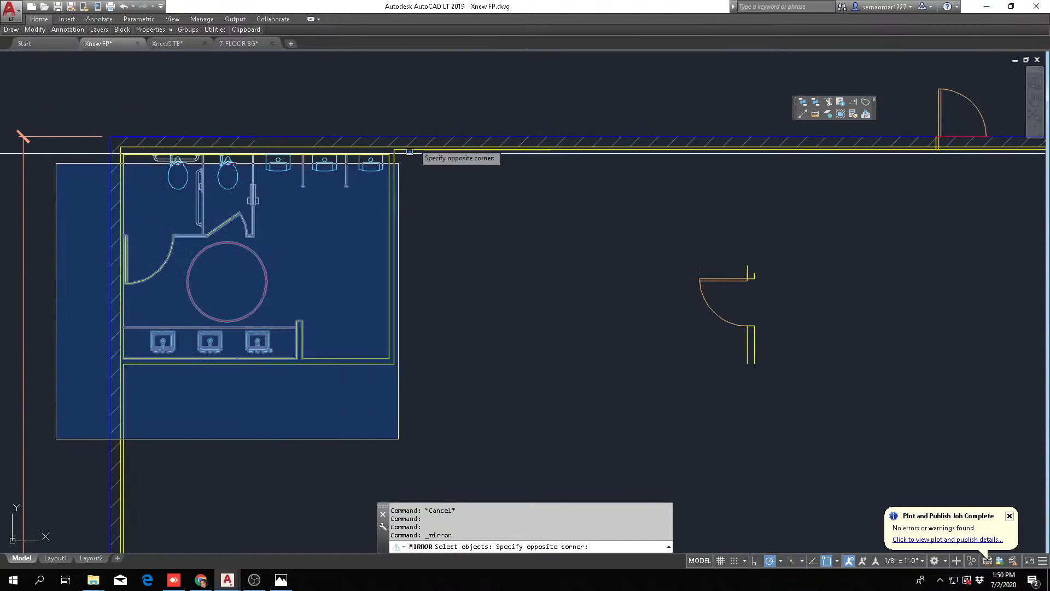
left_click(421, 169)
key("Return")
left_click(333, 270)
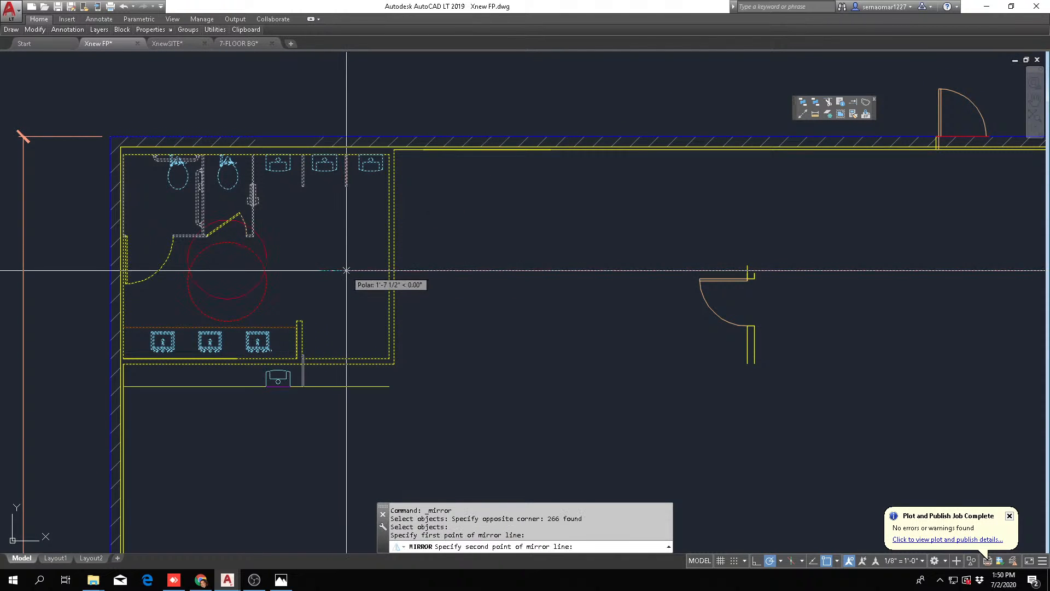
key("Escape")
key("Escape")
Mirror the whole men's room, including walls and fixtures, about a horizontal line, erasing the source objects
key("Return")
left_click(46, 449)
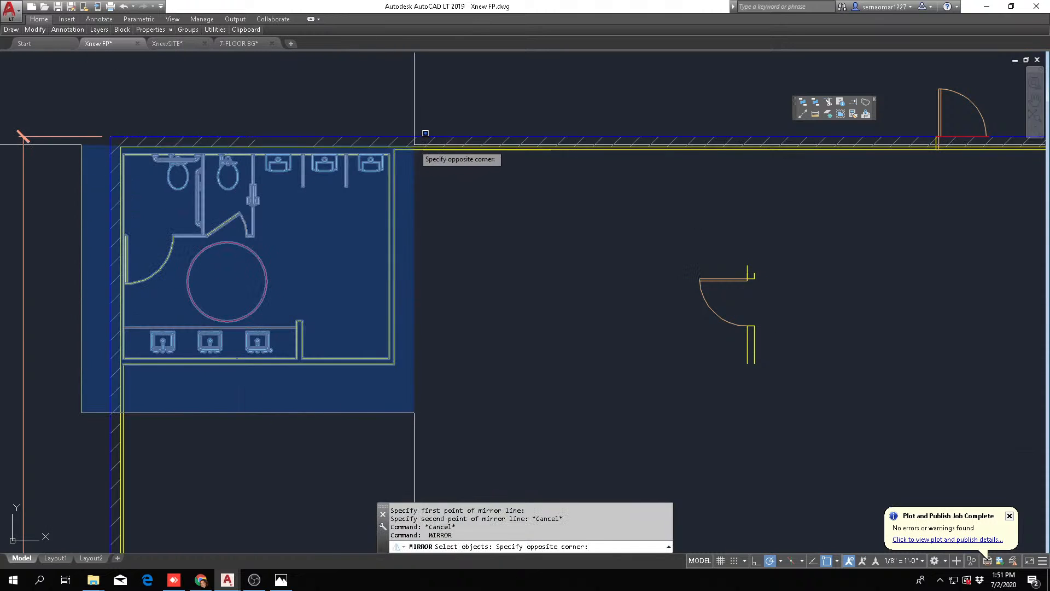
left_click(419, 147)
key("Return")
left_click(326, 258)
left_click(340, 259)
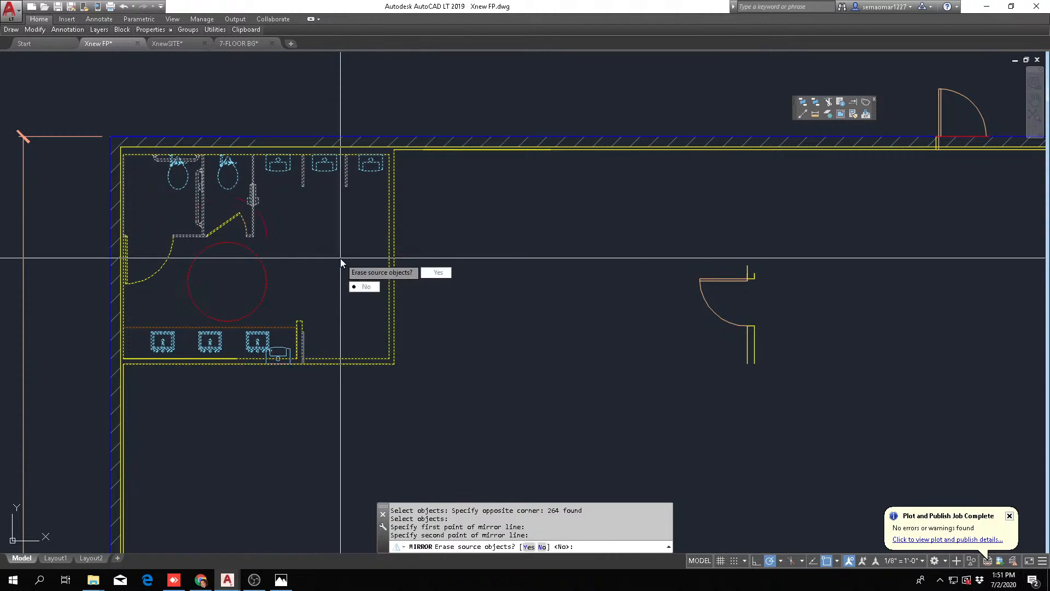
type("y")
key("Return")
Move the mirrored men's room up so its outer upper-right corner meets the ballroom's upper wall line
type("m")
key("Return")
type("p")
key("Return")
scroll(172, 152, "up", 3)
scroll(168, 151, "up", 2)
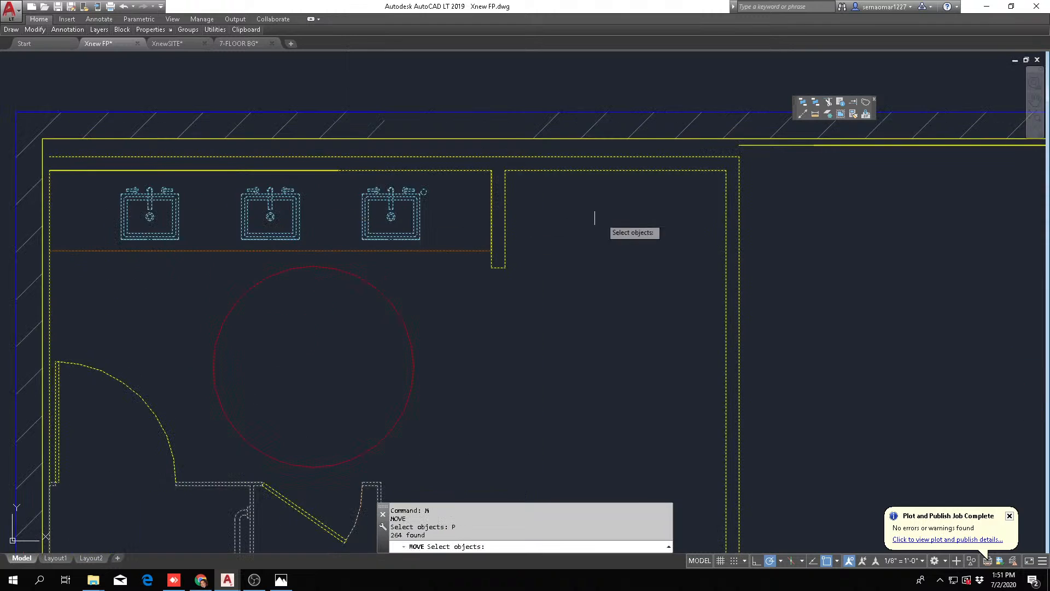
scroll(718, 164, "up", 2)
key("Return")
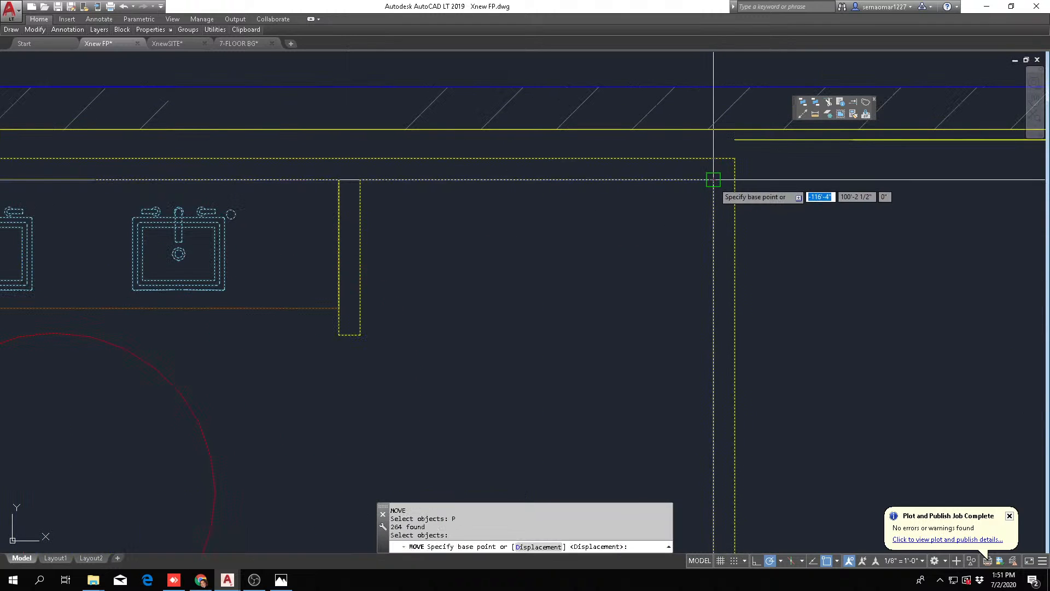
left_click(735, 159)
key("Escape")
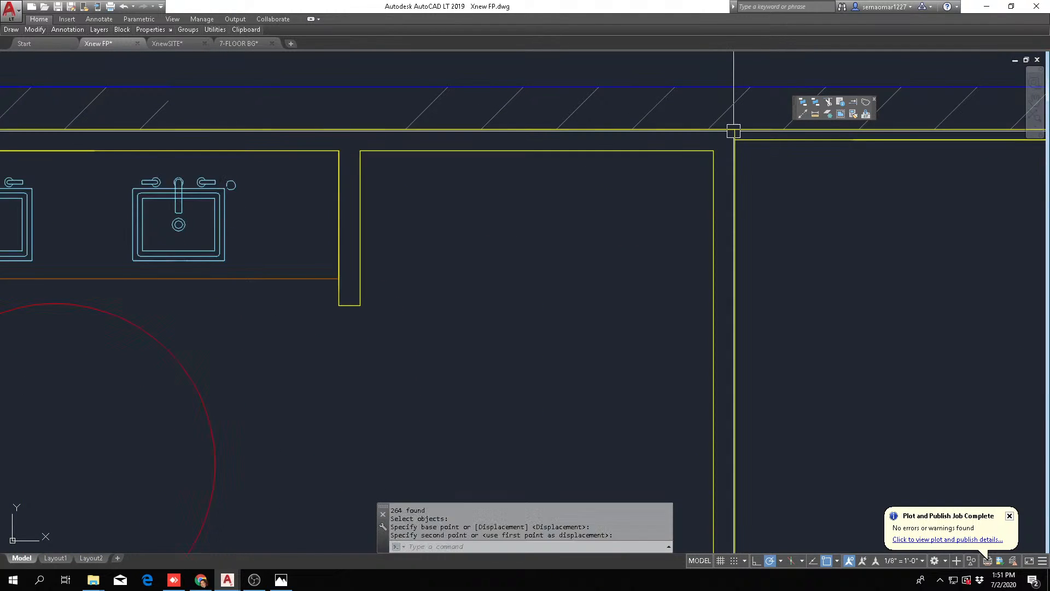
scroll(633, 247, "down", 5)
key("Escape")
key("Escape")
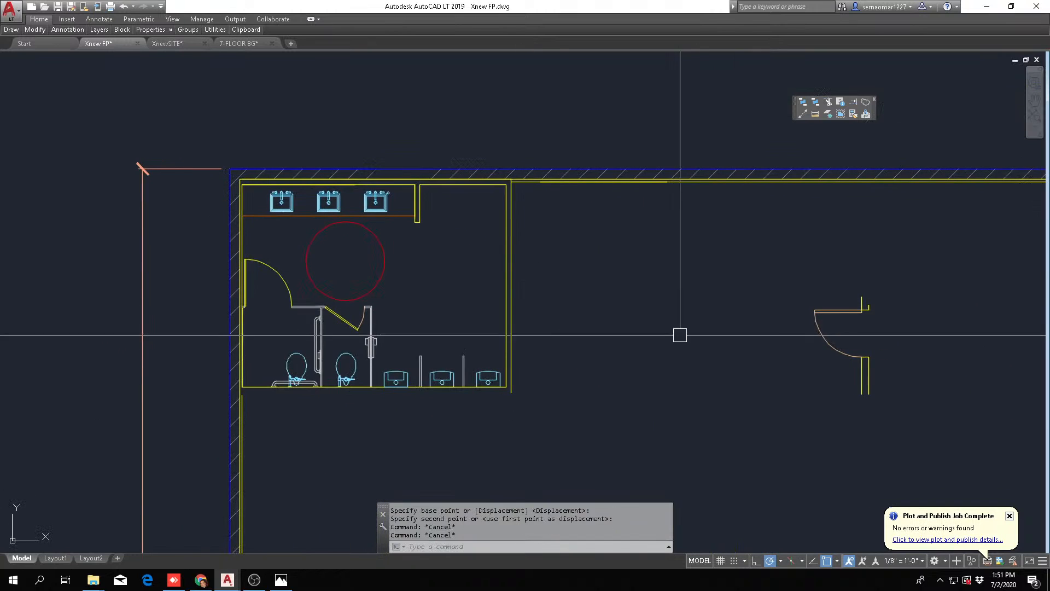
Move the entry door and its wall stubs close to the outside of the men's room's right wall
middle_click_drag(751, 319, 604, 330)
type("m")
key("Return")
left_click(755, 281)
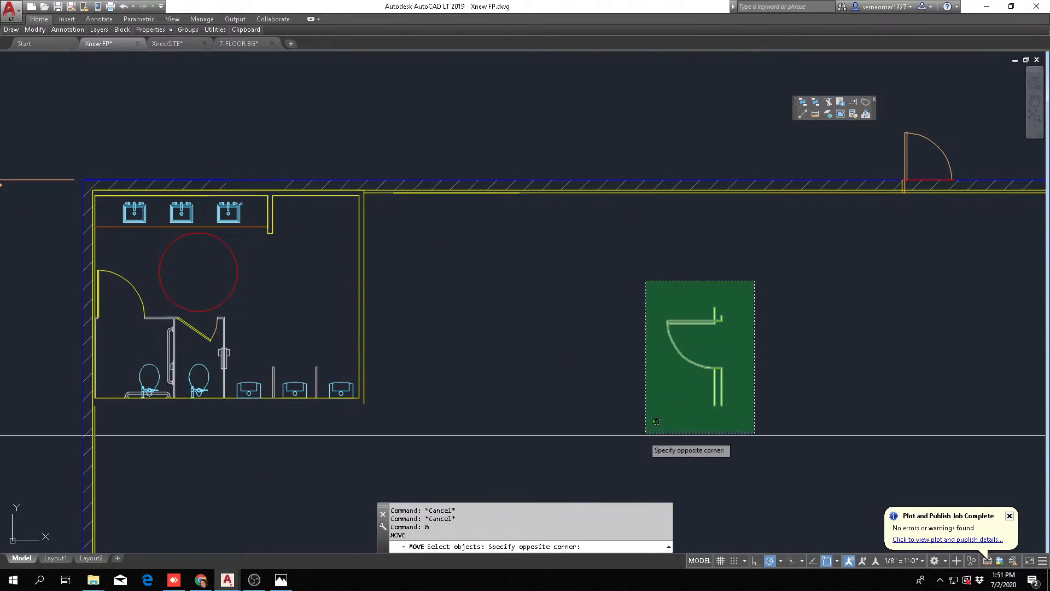
left_click(651, 432)
key("Return")
left_click(714, 368)
scroll(412, 275, "up", 2)
middle_click_drag(404, 274, 402, 332)
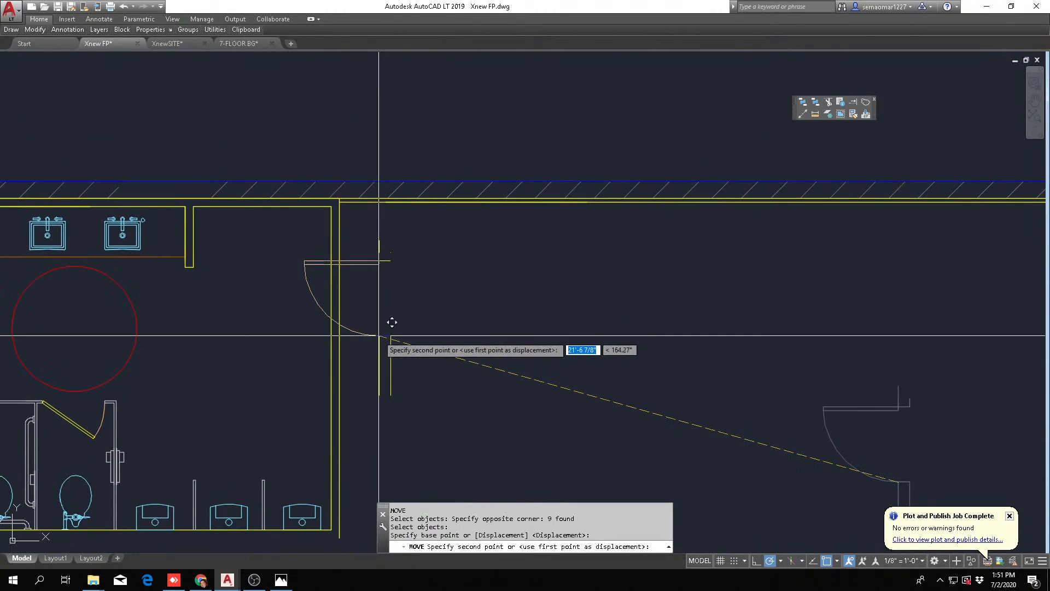
left_click(467, 366)
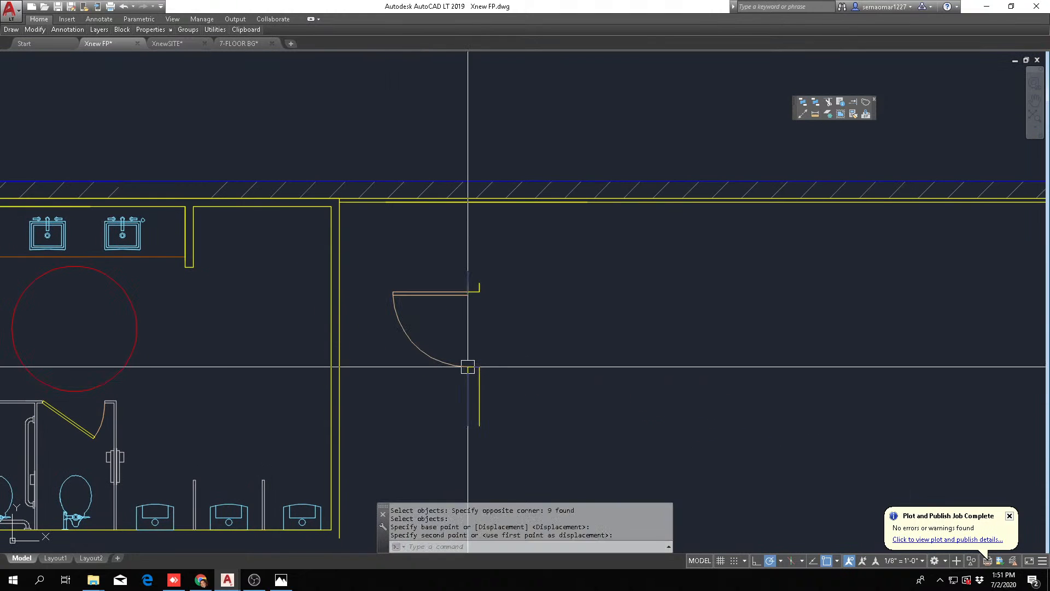
Rotate the entry door and its wall stubs 90 degrees clockwise so the stubs run horizontally
type("ro")
key("Return")
left_click(509, 255)
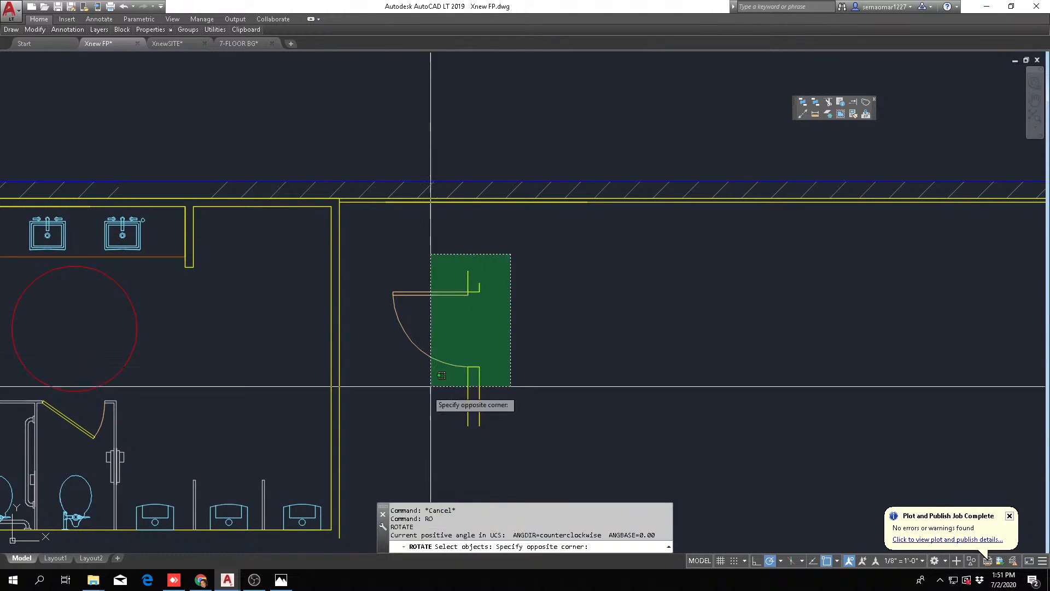
left_click(429, 383)
scroll(440, 316, "up", 1)
key("Return")
left_click(436, 315)
left_click(434, 350)
key("Escape")
key("Escape")
key("Escape")
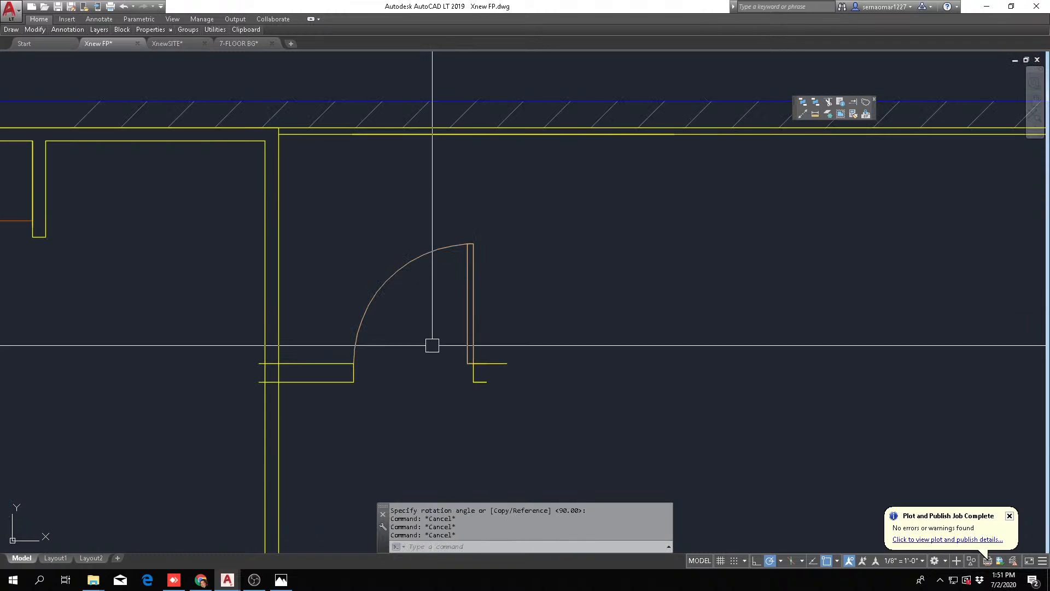
Offset the men's room's lower wall line 6" downward to form the wall's outer face
scroll(433, 335, "down", 1)
scroll(401, 303, "down", 2)
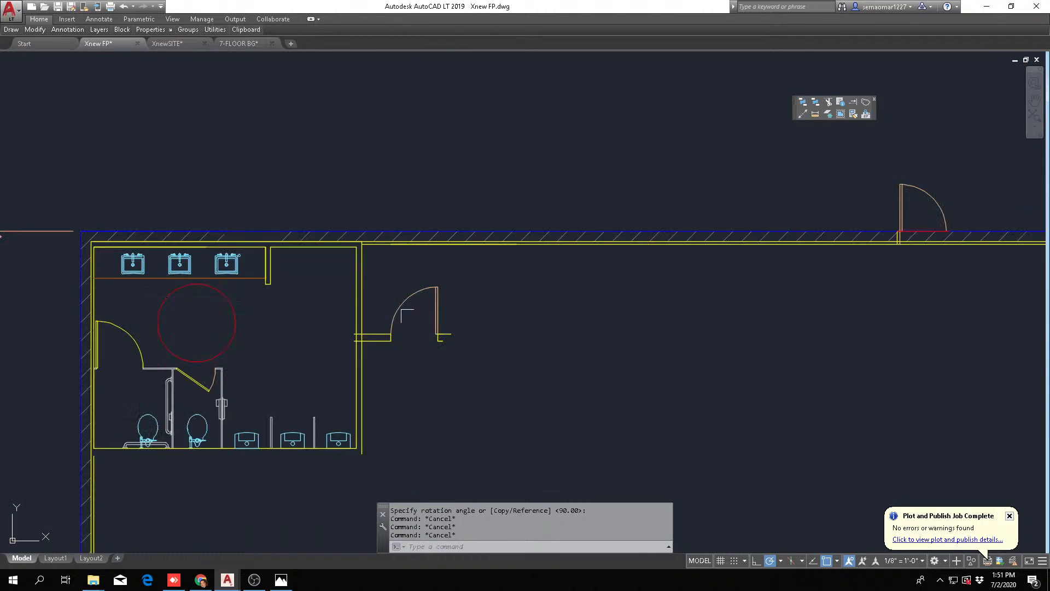
scroll(401, 323, "up", 2)
key("Escape")
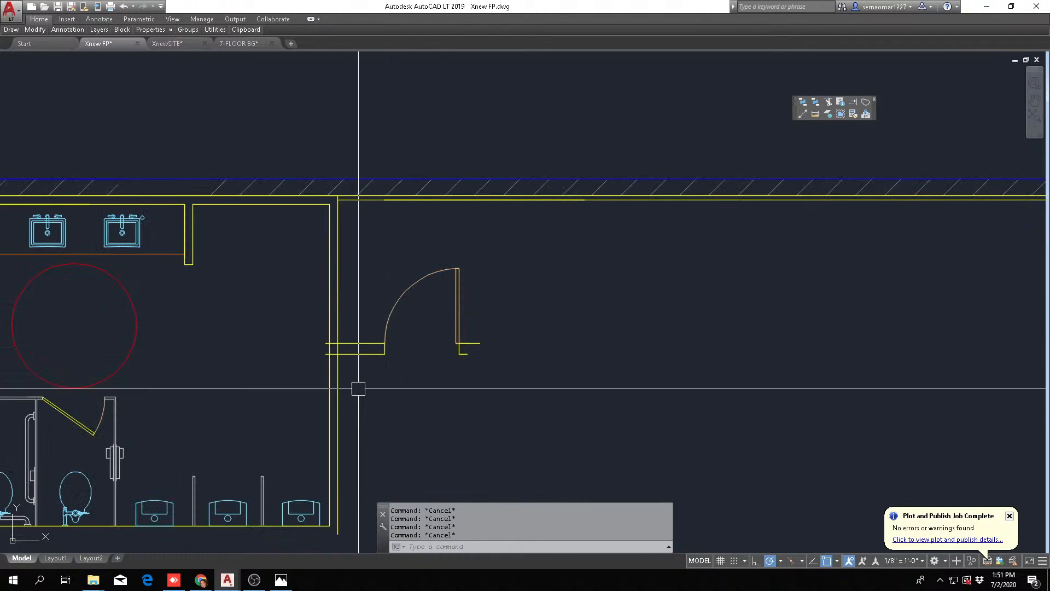
scroll(364, 372, "up", 3)
type("o")
key("Return")
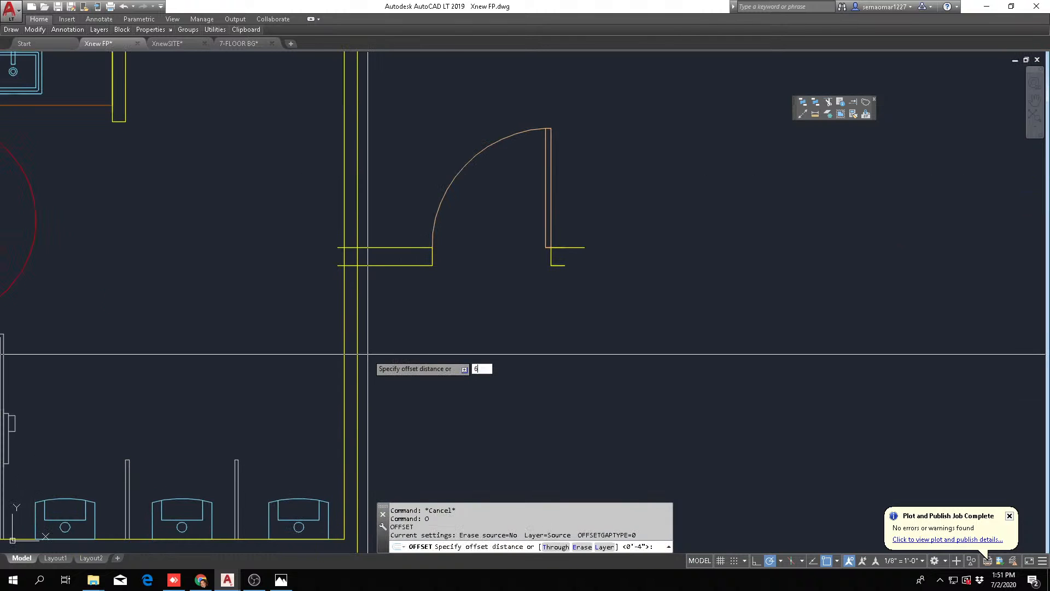
key("Return")
scroll(339, 374, "up", 2)
left_click(311, 411)
left_click(332, 439)
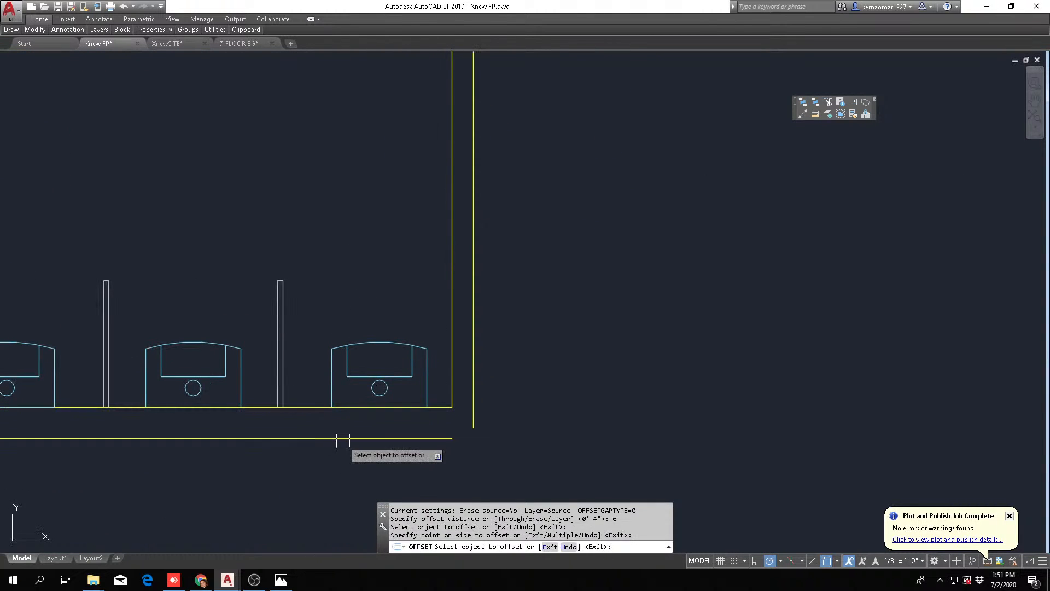
Fillet the new lower outer wall line with the right wall's outer line to close the men's room's lower-right corner
key("Escape")
key("Escape")
type("f")
key("Return")
left_click(439, 437)
left_click(474, 402)
scroll(530, 346, "down", 3)
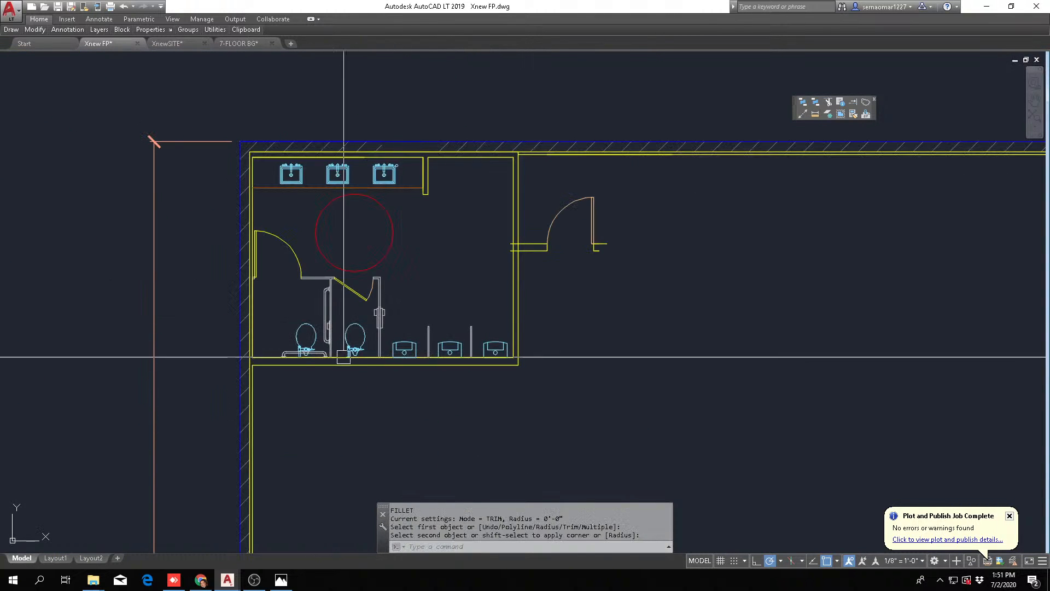
scroll(253, 372, "up", 3)
key("Escape")
key("Escape")
scroll(293, 360, "down", 3)
middle_click_drag(625, 263, 468, 303)
key("Escape")
key("Escape")
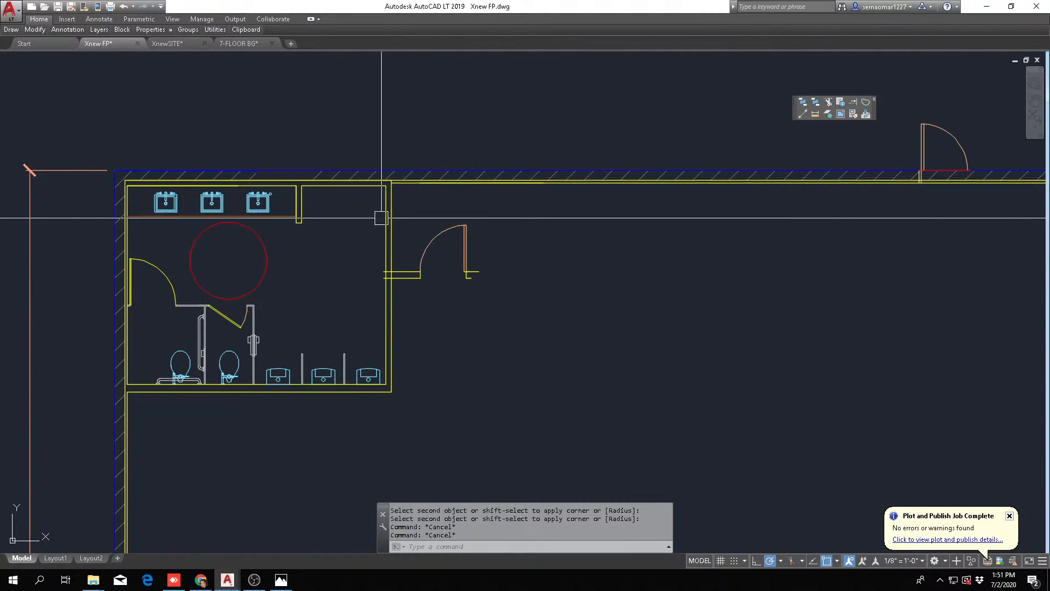
scroll(511, 223, "up", 2)
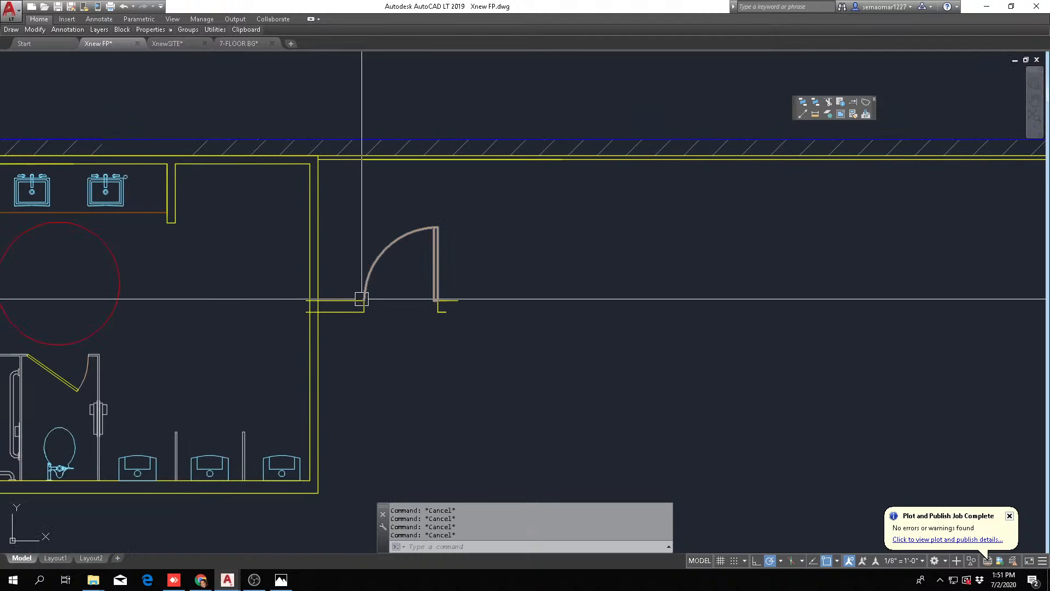
middle_click_drag(510, 288, 363, 293)
scroll(360, 290, "down", 4)
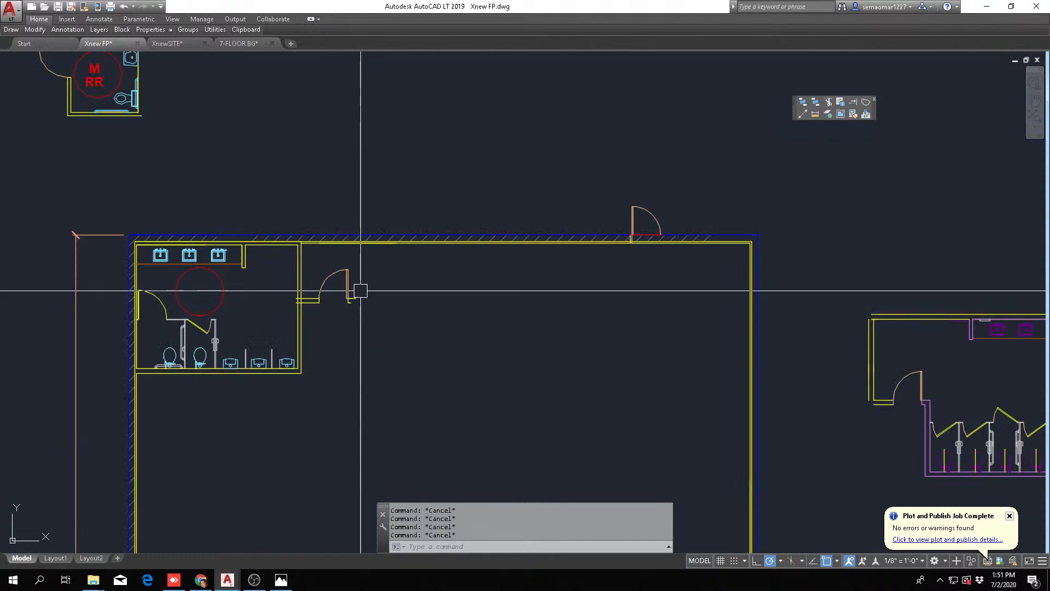
scroll(330, 296, "up", 6)
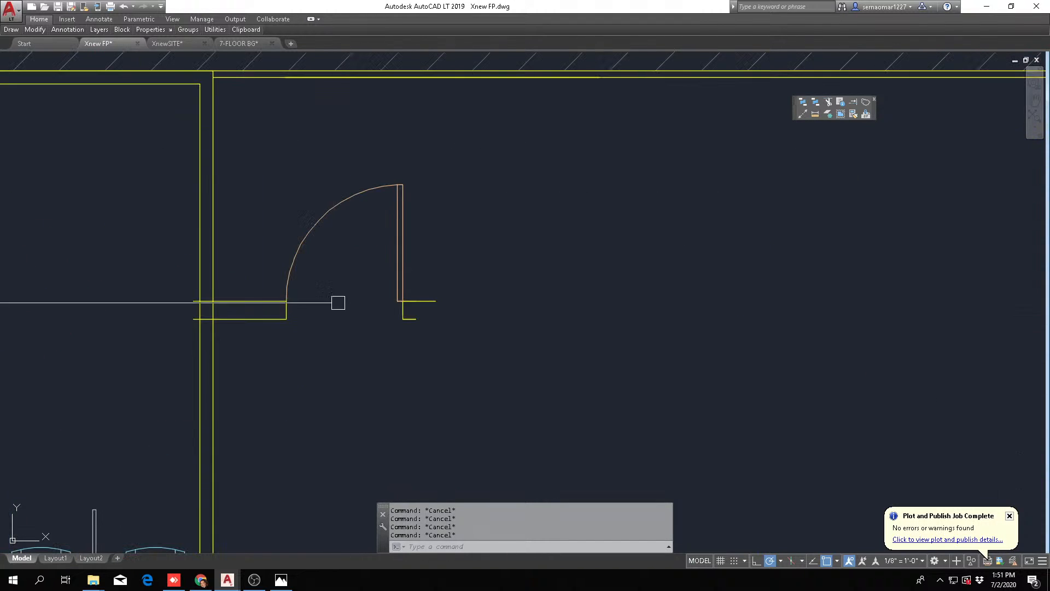
scroll(213, 322, "up", 2)
type("f")
key("space")
left_click(210, 335)
left_click(237, 310)
key("Escape")
key("space")
key("Escape")
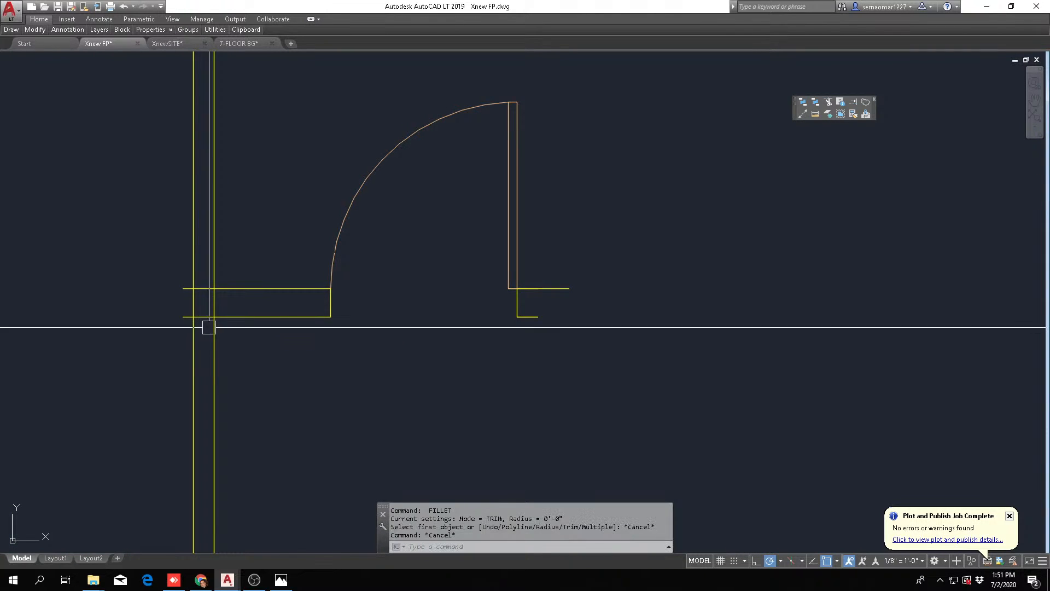
Offset the outer line of the men's room's right wall 5' to the right
scroll(385, 330, "down", 6)
key("Escape")
type("o")
key("space")
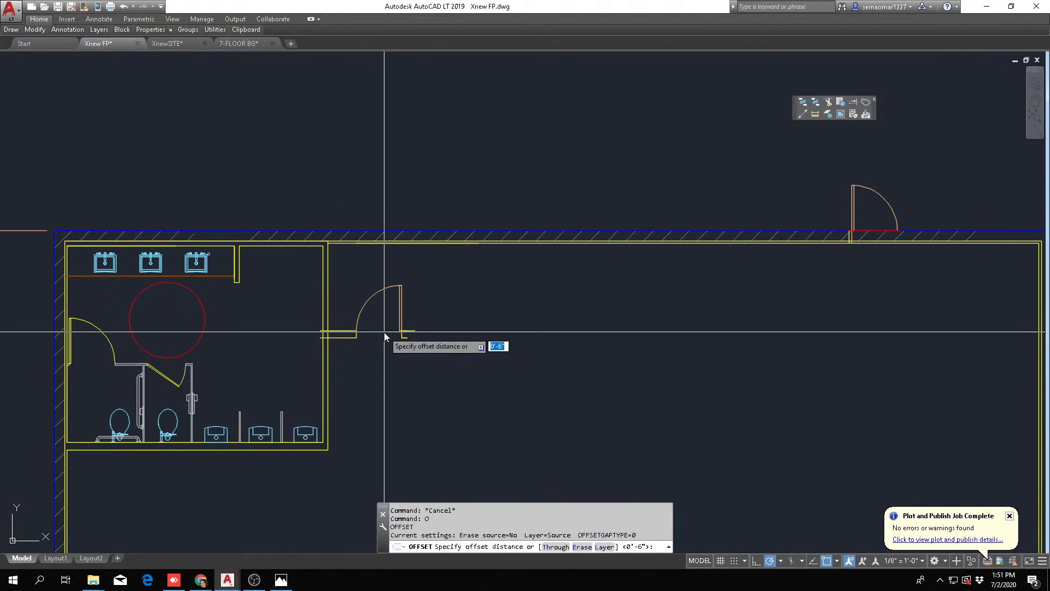
type("5'")
key("space")
scroll(356, 320, "up", 2)
left_click(328, 295)
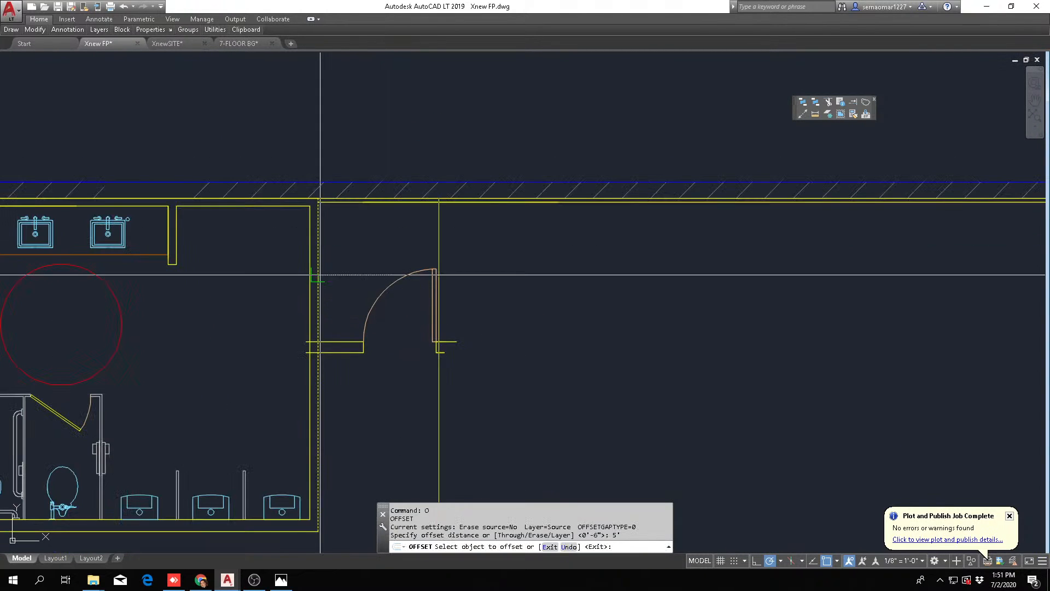
left_click(427, 275)
key("Escape")
Offset the new vertical wall line 4" to the right to form the vestibule wall's outer face
type("o")
key("space")
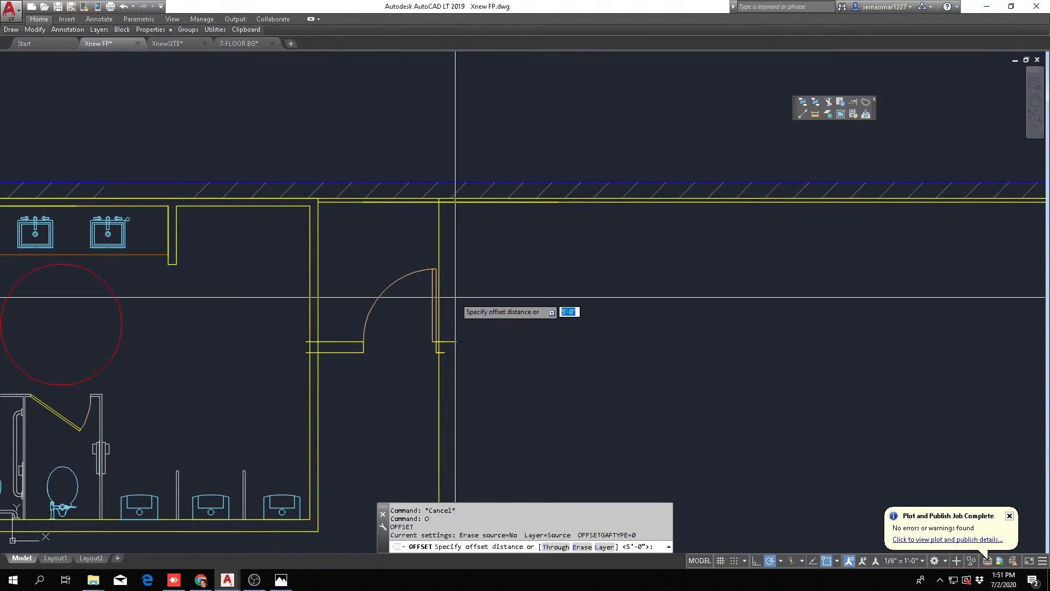
type("4")
key("space")
left_click(437, 216)
left_click(510, 223)
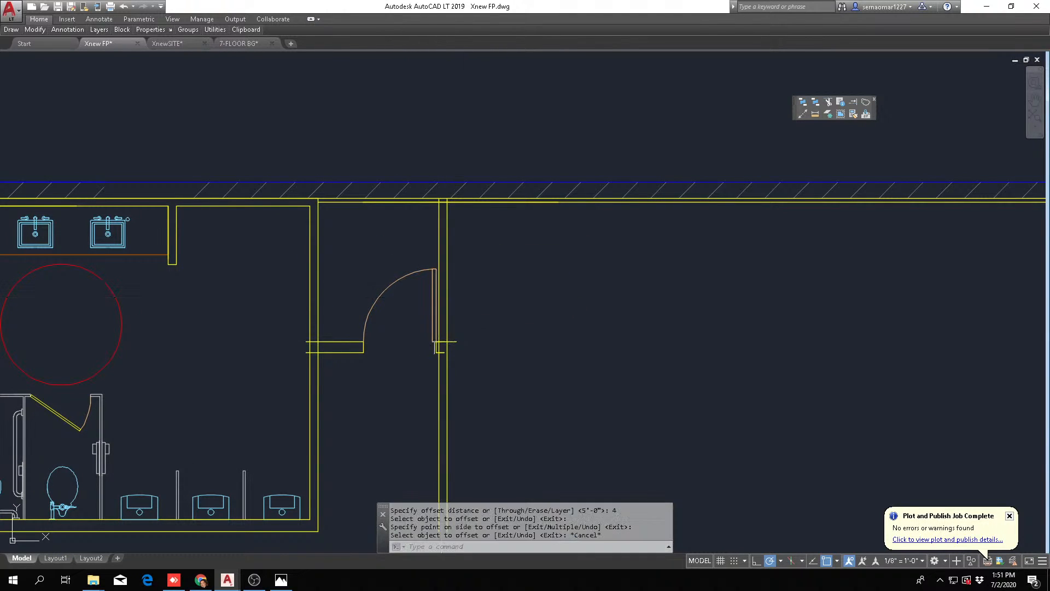
key("Escape")
key("Escape")
Move the entry door and its wall stubs right so the hinge-side jamb aligns with the vestibule wall's inner line
type("m")
key("space")
left_click(274, 365)
left_click(559, 226)
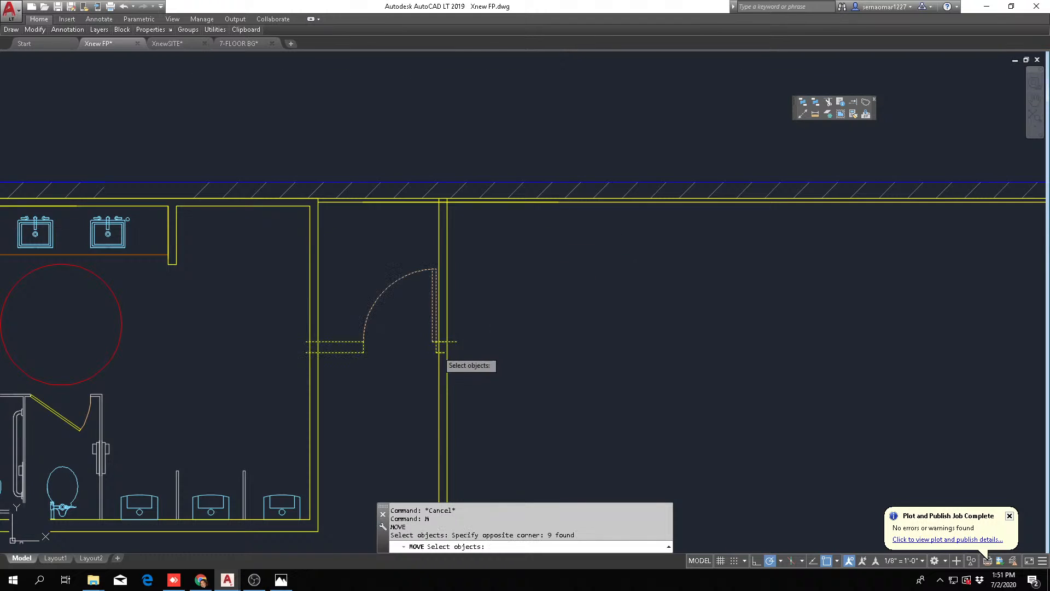
scroll(441, 358, "up", 8)
key("space")
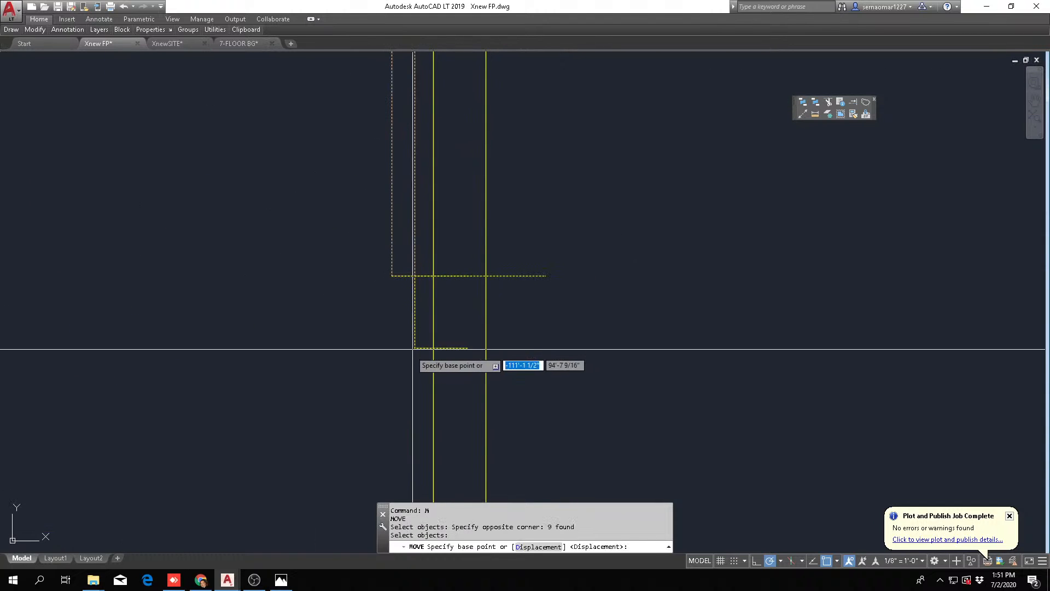
left_click(414, 348)
left_click(433, 348)
key("Escape")
key("Escape")
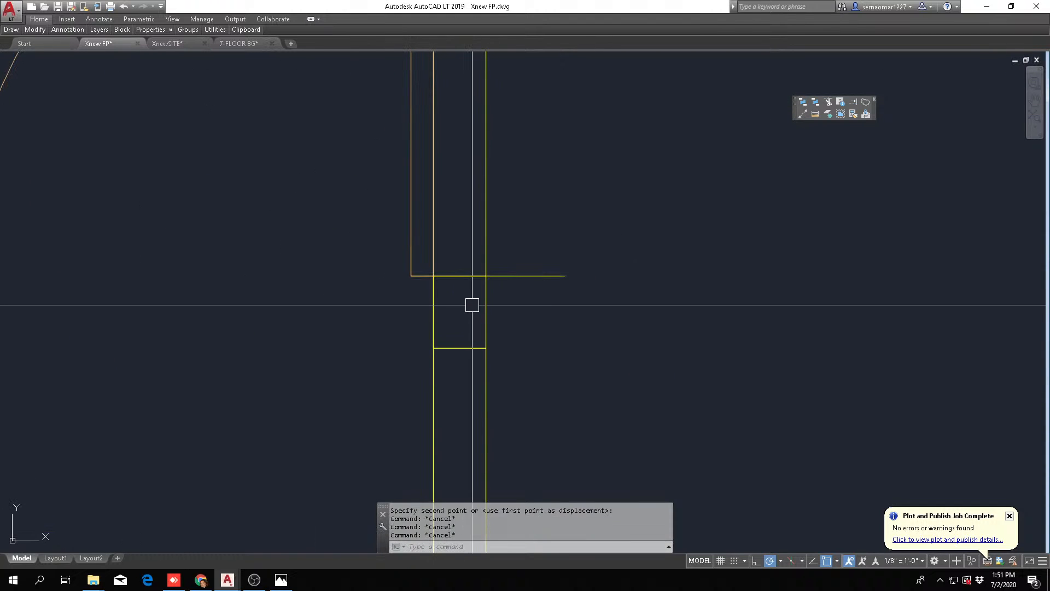
Move the same door and stubs straight up until the stubs' upper line meets the ballroom's upper wall line
type("M")
key("space")
type("P")
key("space")
scroll(435, 280, "up", 2)
key("space")
left_click(432, 273)
scroll(468, 377, "down", 6)
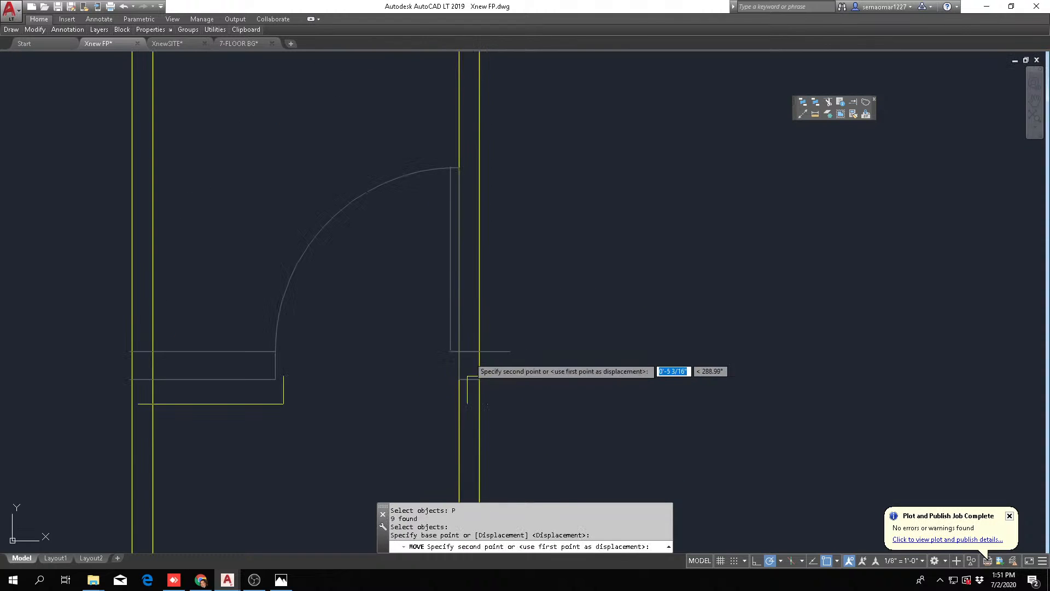
scroll(473, 216, "down", 2)
middle_click_drag(472, 218, 466, 299)
scroll(457, 300, "up", 4)
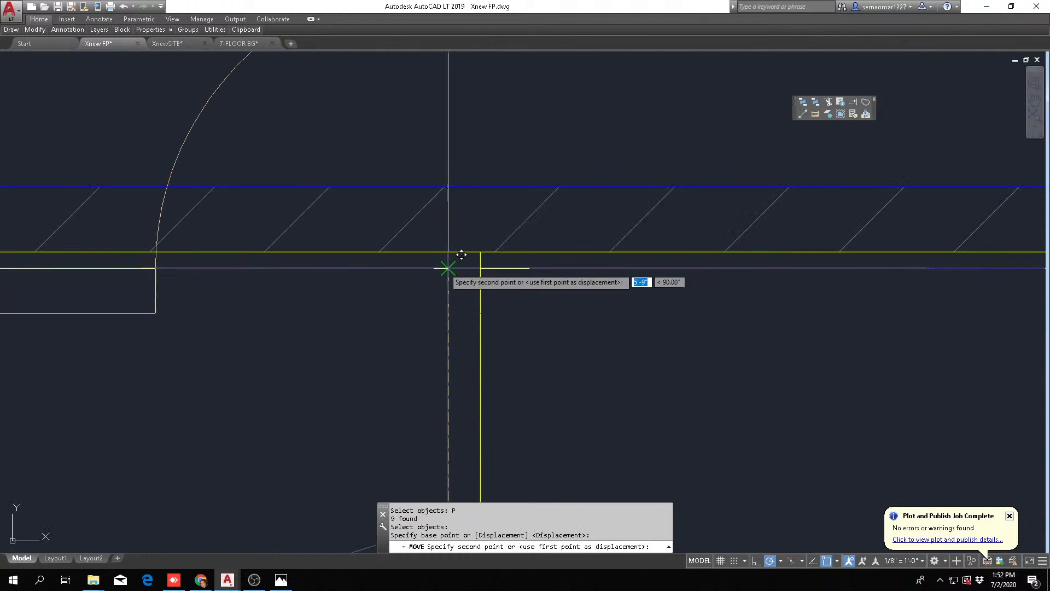
key("Escape")
key("Escape")
Move the same door and stubs 5' straight down from the ballroom's upper wall
type("M")
key("space")
key("space")
left_click(406, 363)
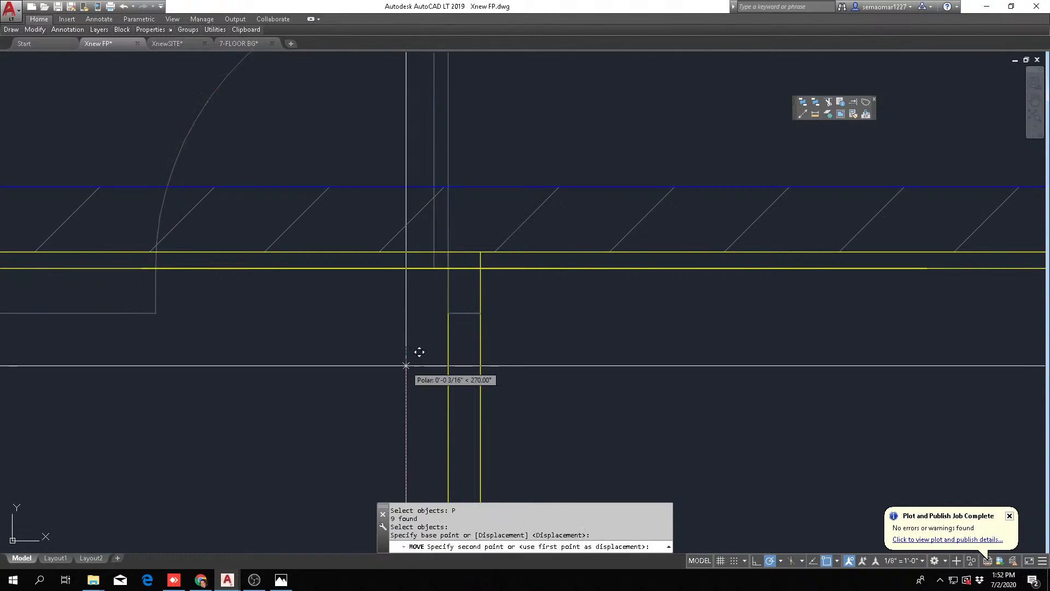
type("5'")
key("Return")
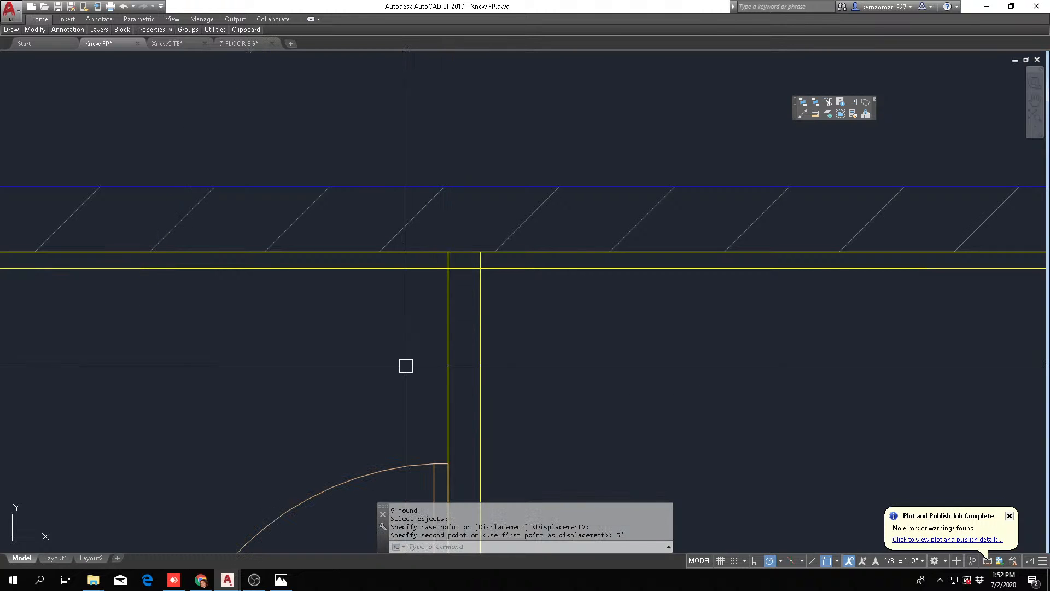
Fillet both lines of the men's room's right wall with the matching lines of the door's left stub
scroll(410, 353, "down", 2)
middle_click_drag(386, 377, 431, 208)
key("Escape")
type("F")
key("space")
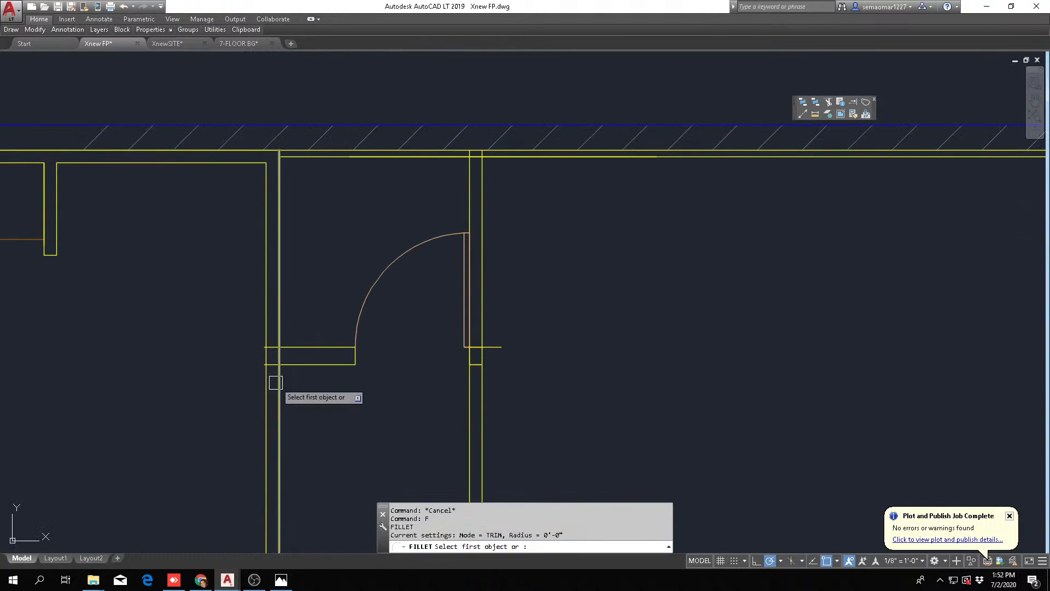
left_click(276, 383)
left_click(303, 362)
key("space")
left_click(265, 367)
left_click(301, 347)
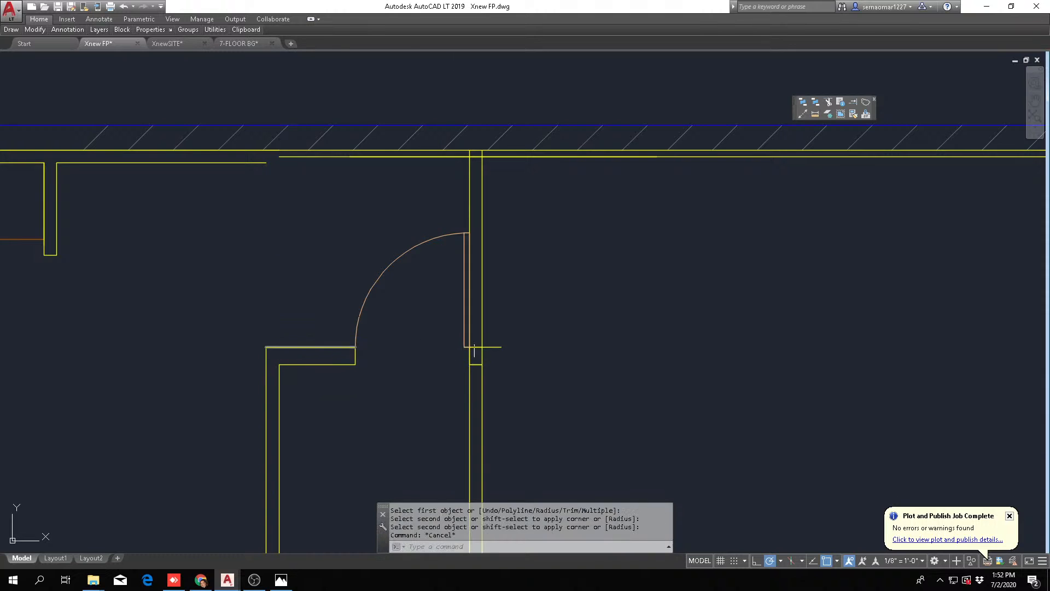
key("Escape")
key("Escape")
key("Escape")
key("Escape")
Offset the left stub's upper line 4" downward
key("space")
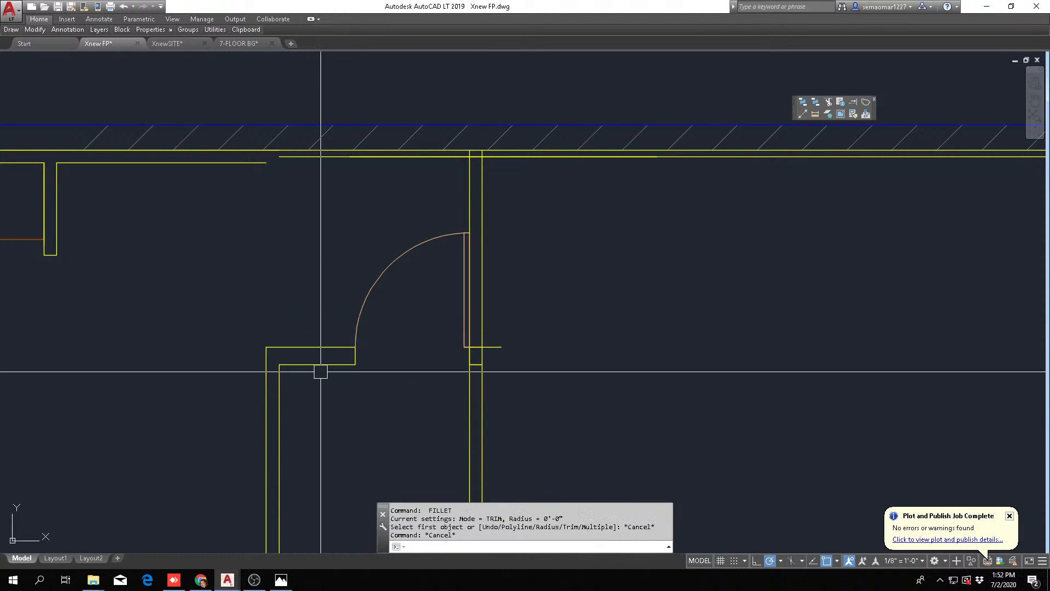
type("o")
key("space")
left_click(296, 370)
scroll(296, 370, "up", 3)
key("Escape")
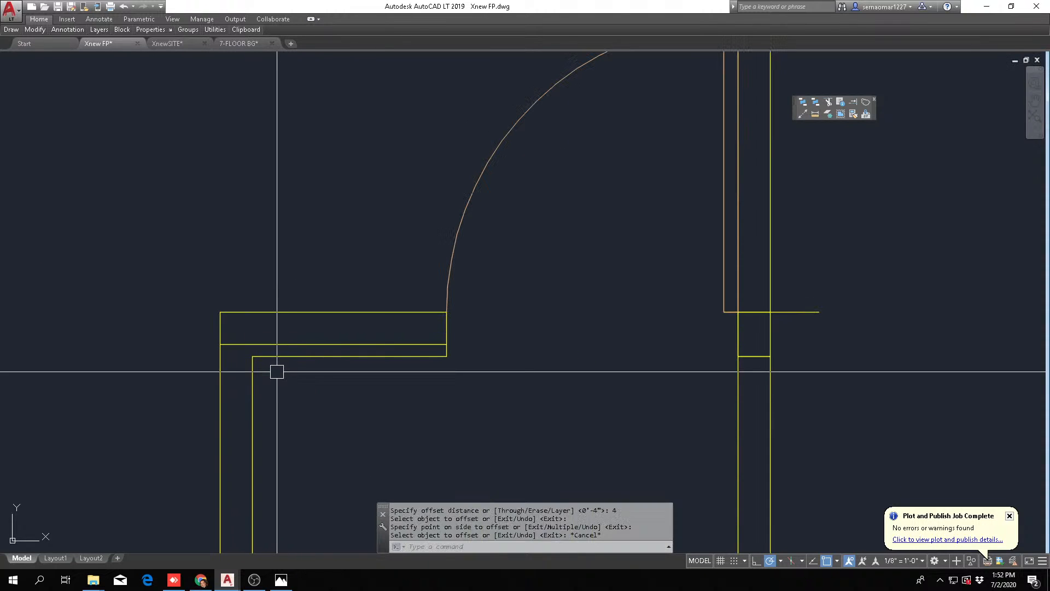
Fillet the offset stub line with the men's room's outer wall line and with the door's left jamb
type("f")
key("space")
left_click(247, 378)
left_click(321, 344)
key("space")
key("Escape")
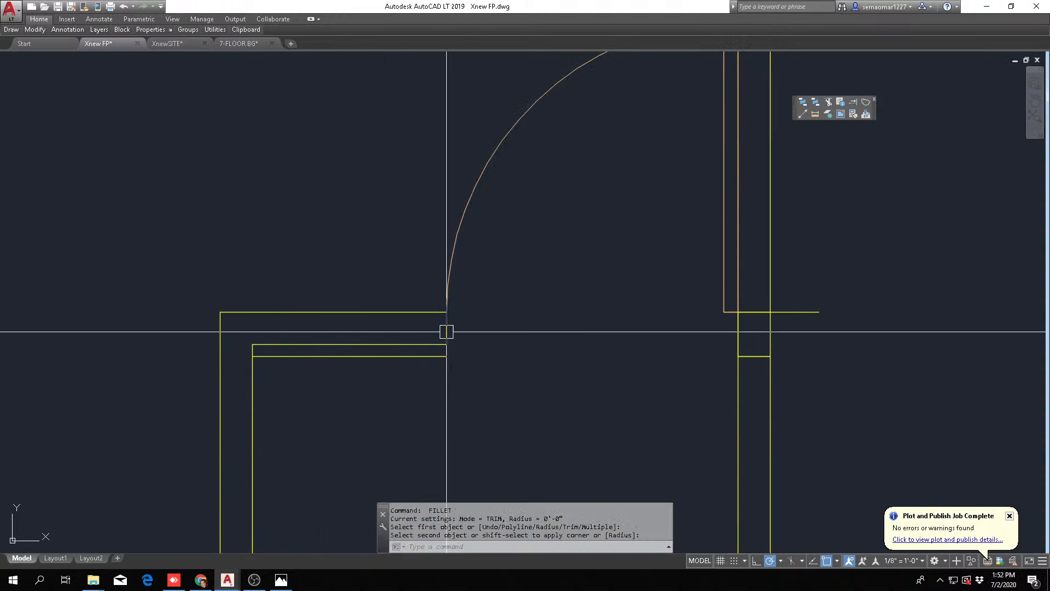
Erase the old lower line of the left stub
type("e")
key("space")
key("Escape")
key("Escape")
key("Escape")
key("Escape")
key("Escape")
scroll(746, 337, "down", 4)
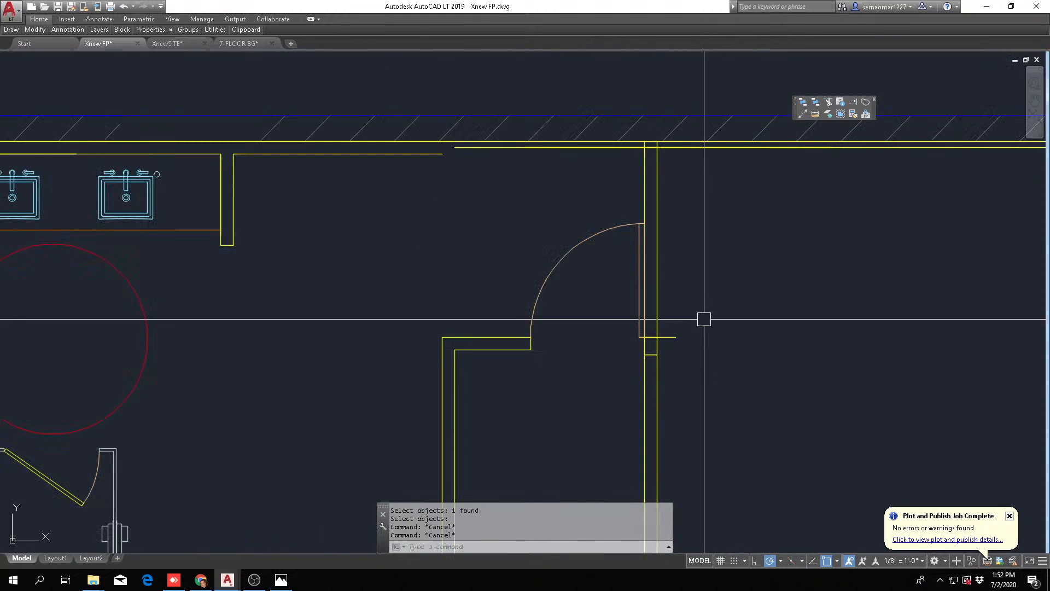
Move the entry door with its jambs and right stub 4" to the left
type("m")
key("space")
left_click(450, 421)
left_click(715, 238)
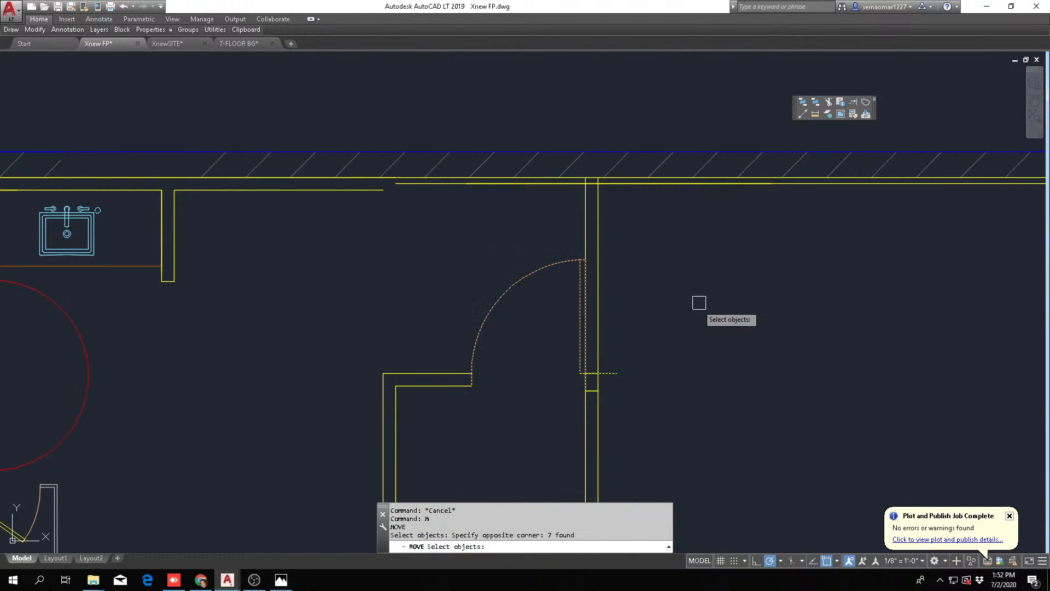
key("space")
left_click(715, 327)
type("4")
key("space")
Fillet the left stub's upper and lower lines with the moved left jamb to trim their overhang
type("f")
key("space")
scroll(454, 383, "up", 4)
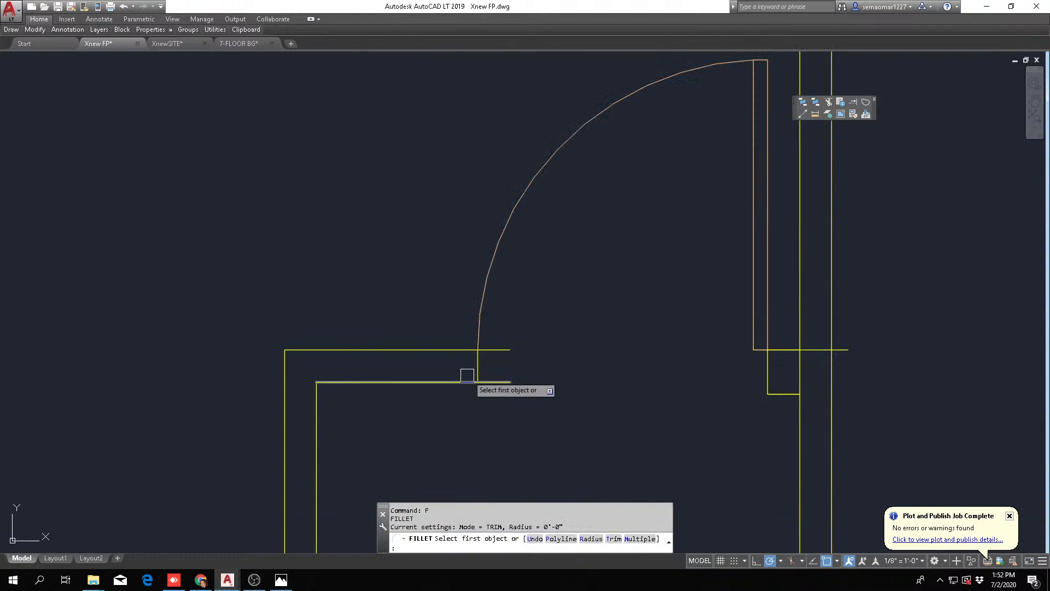
left_click(464, 355)
key("Escape")
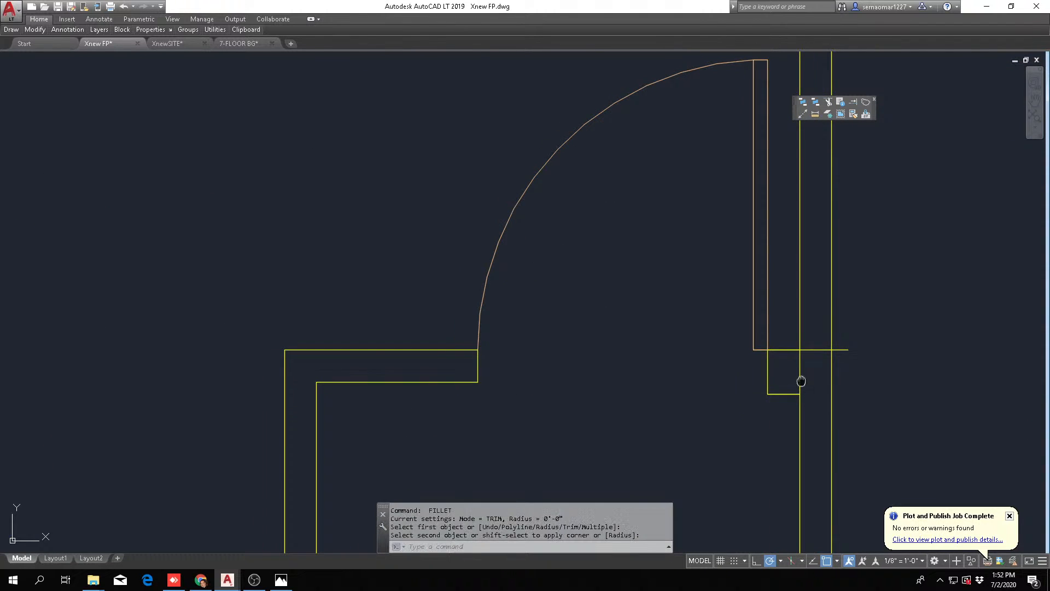
Fillet the right stub's upper line with the vestibule wall's inner line and offset the stub line 4" downward
middle_click_drag(797, 353, 728, 373)
key("Escape")
key("Escape")
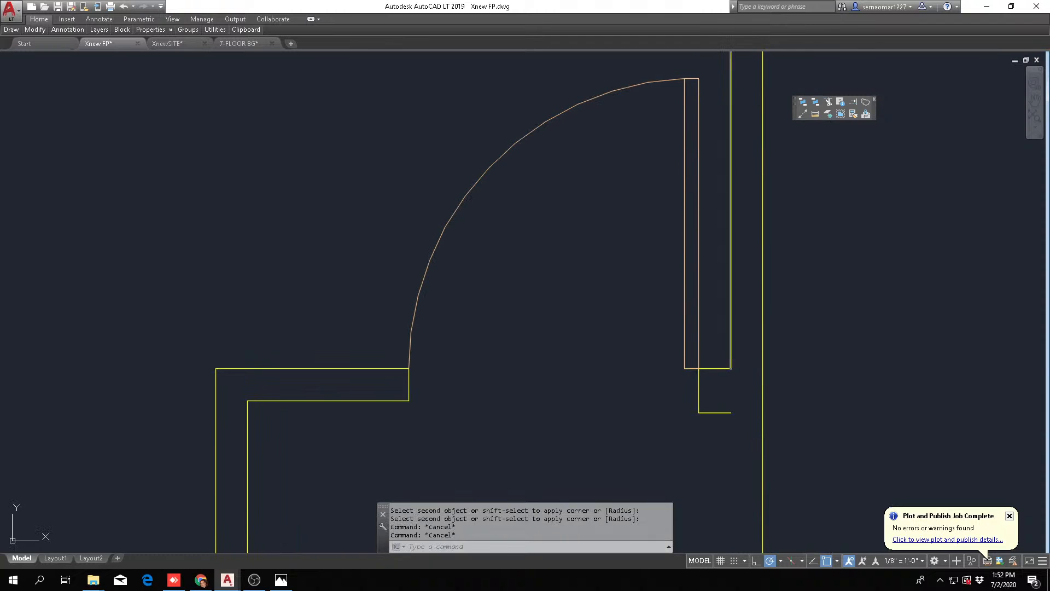
left_click(729, 362)
left_click(723, 400)
key("Escape")
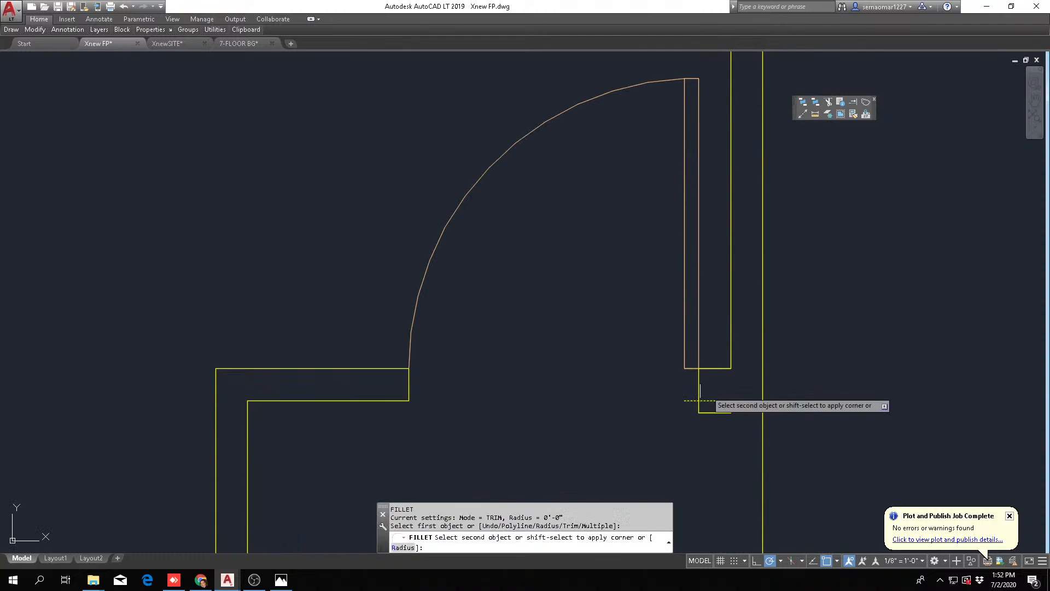
Fillet the right stub's offset line with the right jamb and with the vestibule wall's outer line
left_click(700, 389)
left_click(759, 365)
key("Escape")
Erase the leftover duplicate stub lines below the door's right jamb
type("e")
left_click(722, 417)
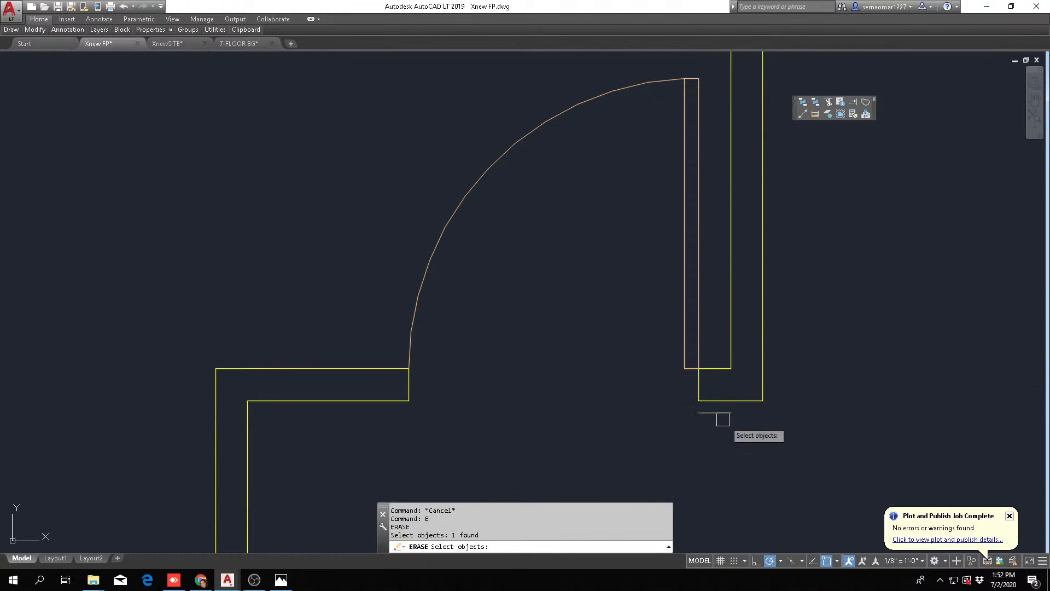
key("space")
scroll(678, 383, "down", 5)
scroll(668, 394, "up", 1)
key("Escape")
type("e")
scroll(644, 394, "up", 8)
middle_click_drag(640, 469, 638, 177)
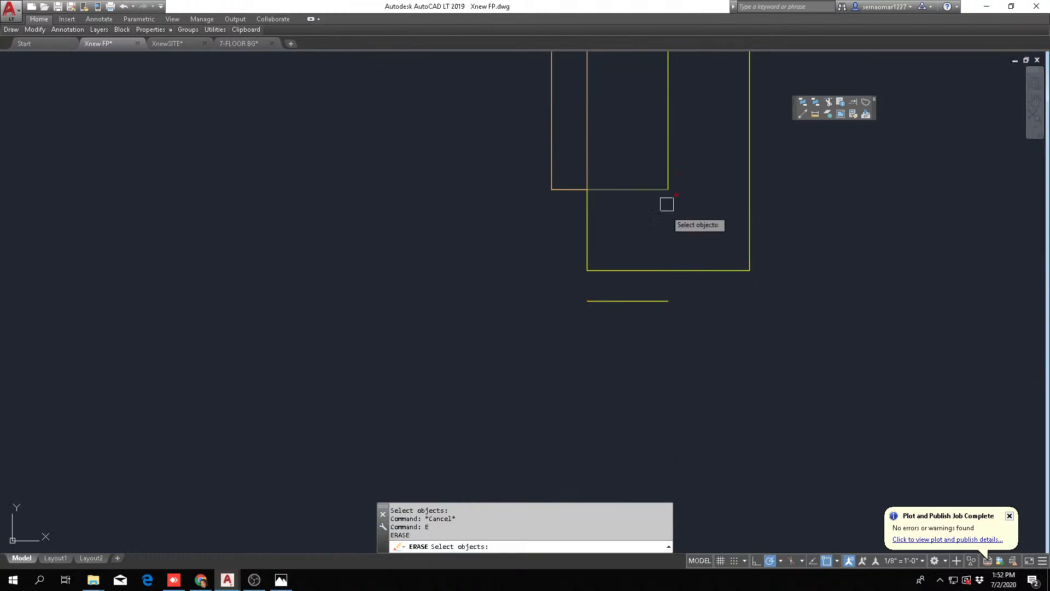
left_click(611, 349)
key("Escape")
key("Escape")
scroll(602, 270, "up", 2)
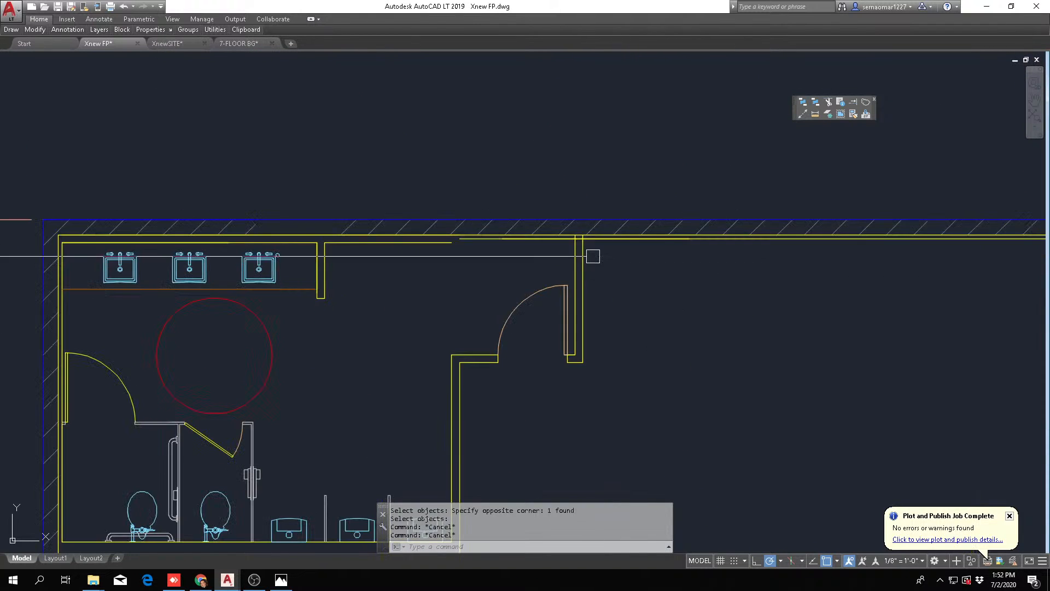
Fillet the vestibule wall's outer line with the inner line of the ballroom's upper wall
type("f")
key("space")
left_click(583, 251)
scroll(592, 245, "up", 2)
left_click(593, 233)
key("Escape")
key("space")
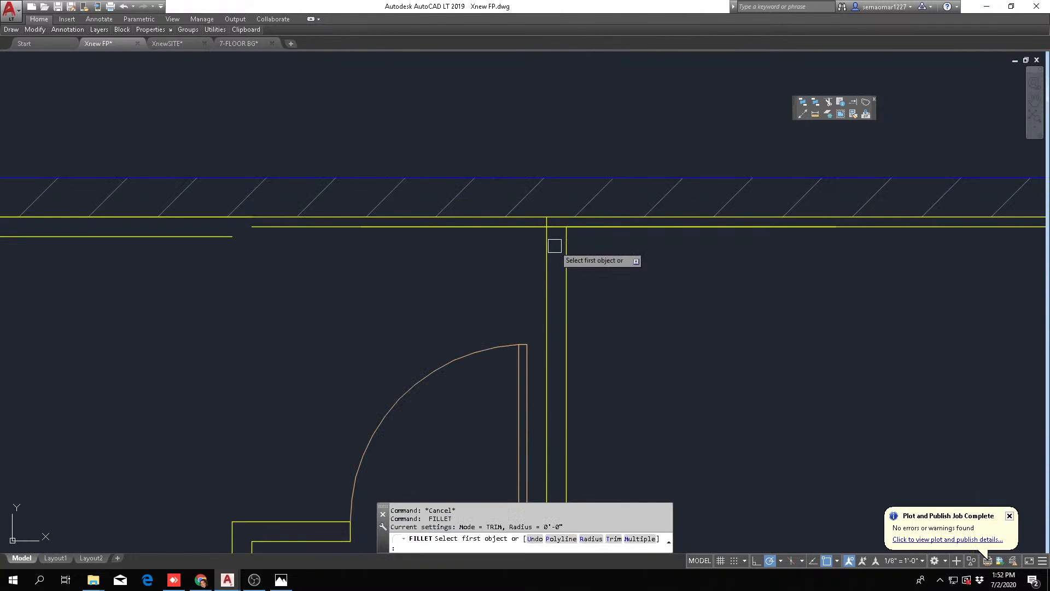
Erase the overlapping inner line of the ballroom's upper wall above the vestibule
left_click(553, 238)
key("Escape")
type("e")
key("space")
left_click(522, 227)
key("space")
key("Escape")
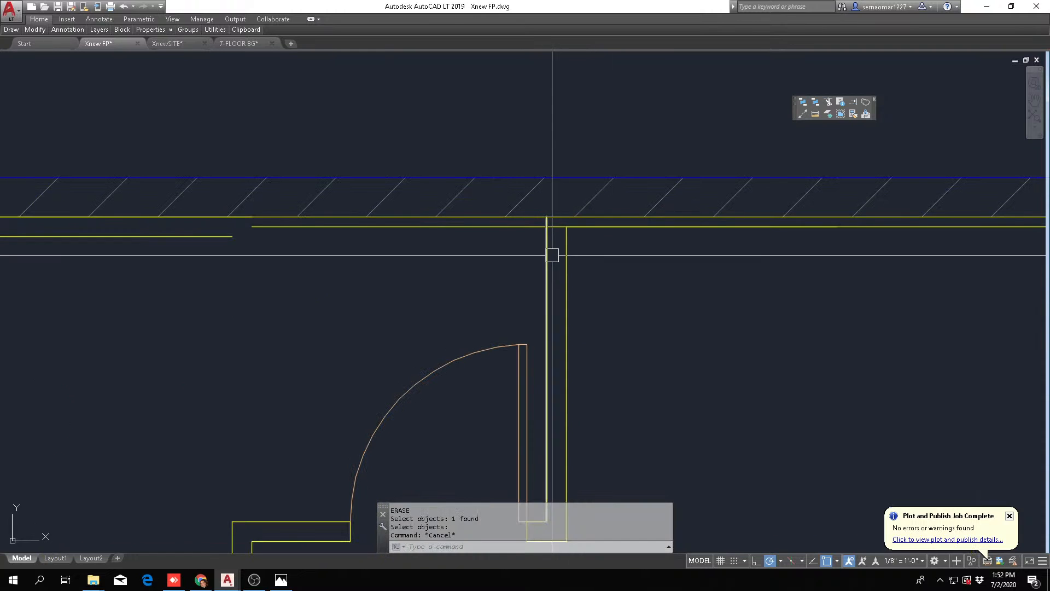
key("Escape")
key("Escape")
type("e")
key("space")
left_click(528, 228)
key("Escape")
Fillet the vestibule wall's outer line with the remaining inner wall line and erase the line left across the vestibule
type("f")
key("space")
left_click(566, 239)
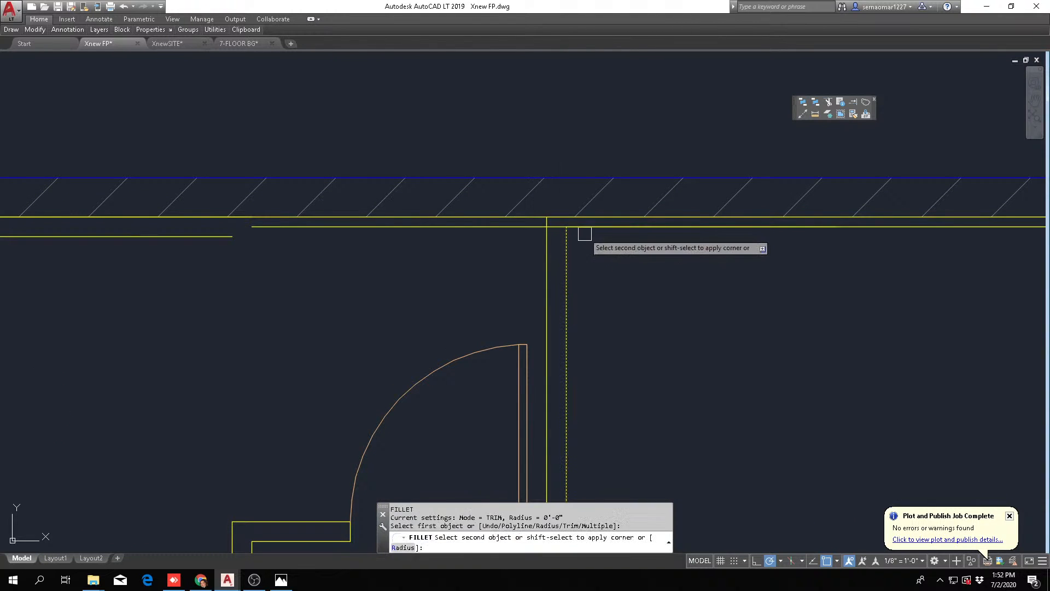
left_click(590, 230)
key("Escape")
type("e")
left_click(506, 227)
key("space")
key("Escape")
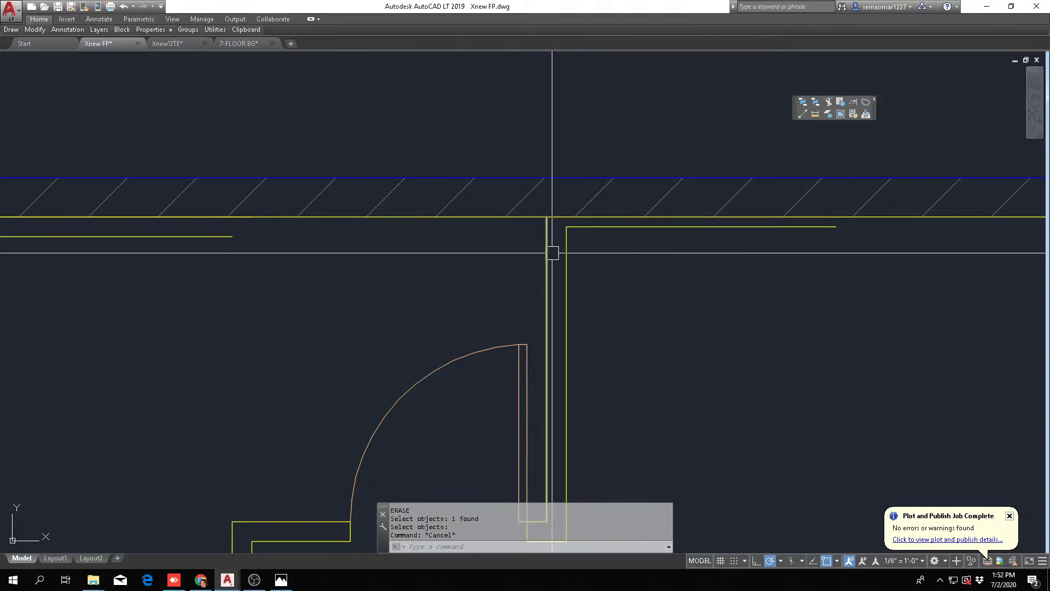
key("Escape")
scroll(567, 252, "down", 6)
scroll(560, 307, "up", 4)
scroll(562, 311, "down", 2)
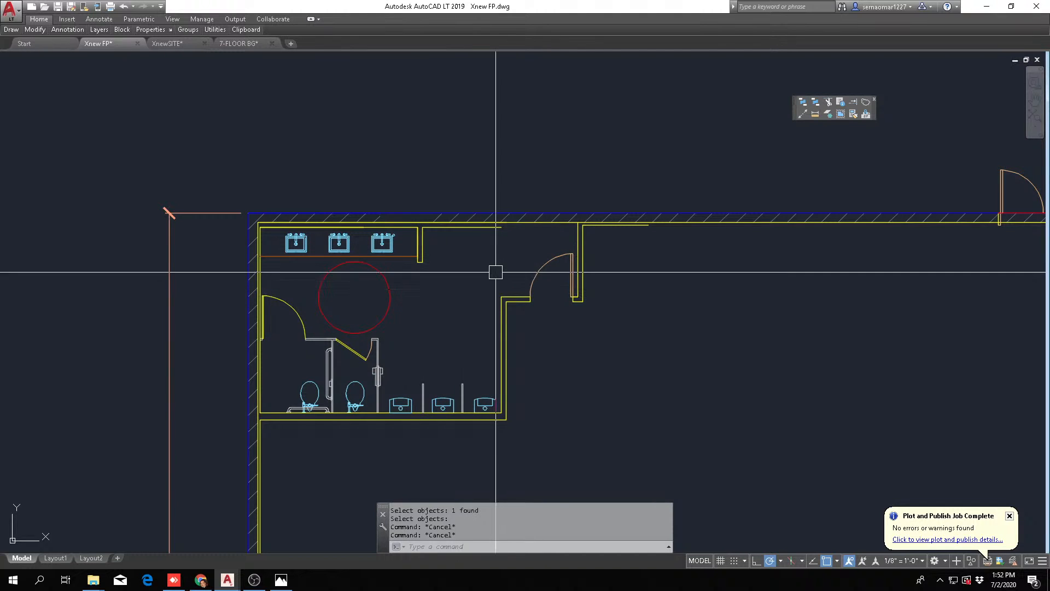
scroll(536, 304, "down", 2)
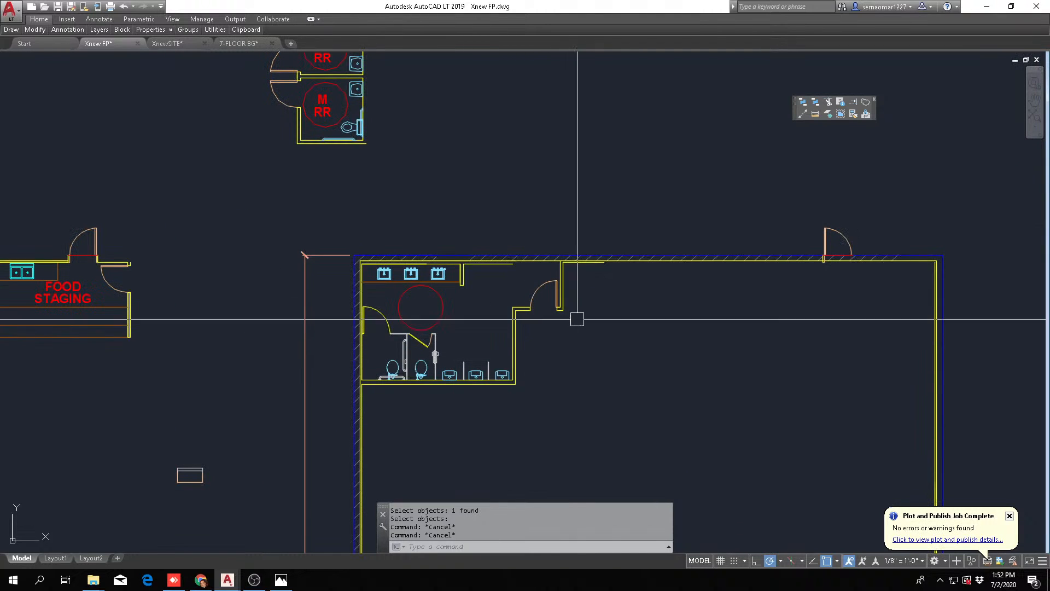
scroll(555, 329, "up", 2)
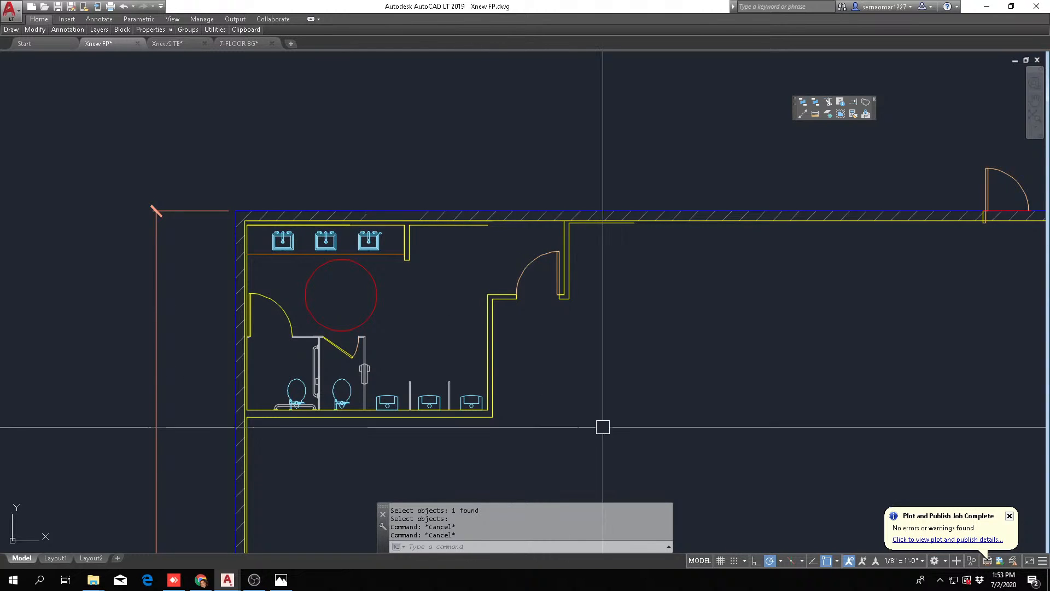
Rotate the vestibule's door and its adjoining wall lines 90 degrees counterclockwise
scroll(600, 416, "down", 4)
scroll(453, 324, "up", 4)
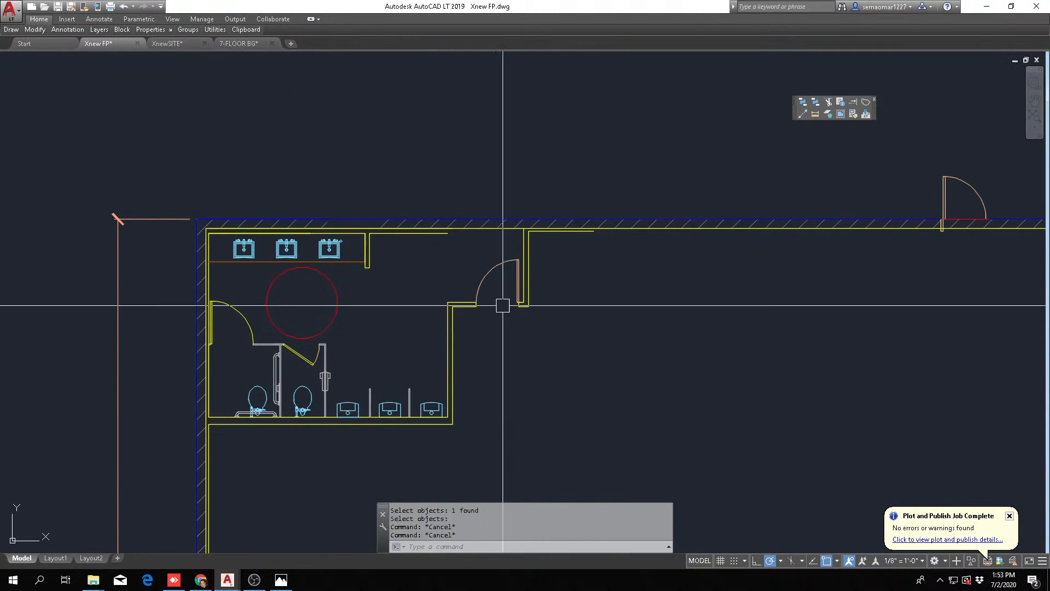
scroll(443, 306, "down", 2)
middle_click_drag(419, 352, 277, 314)
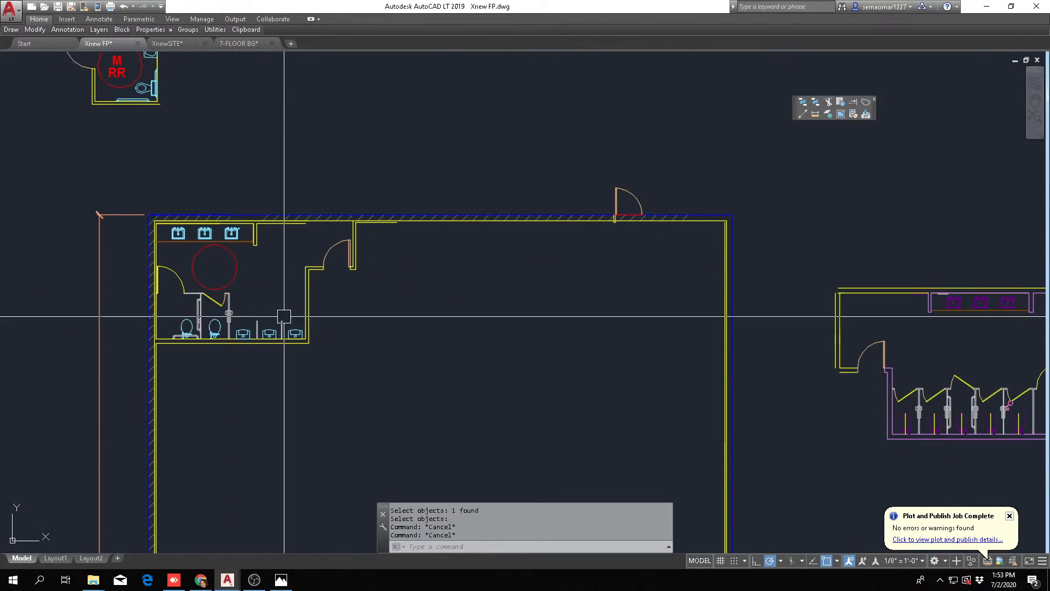
scroll(267, 241, "up", 4)
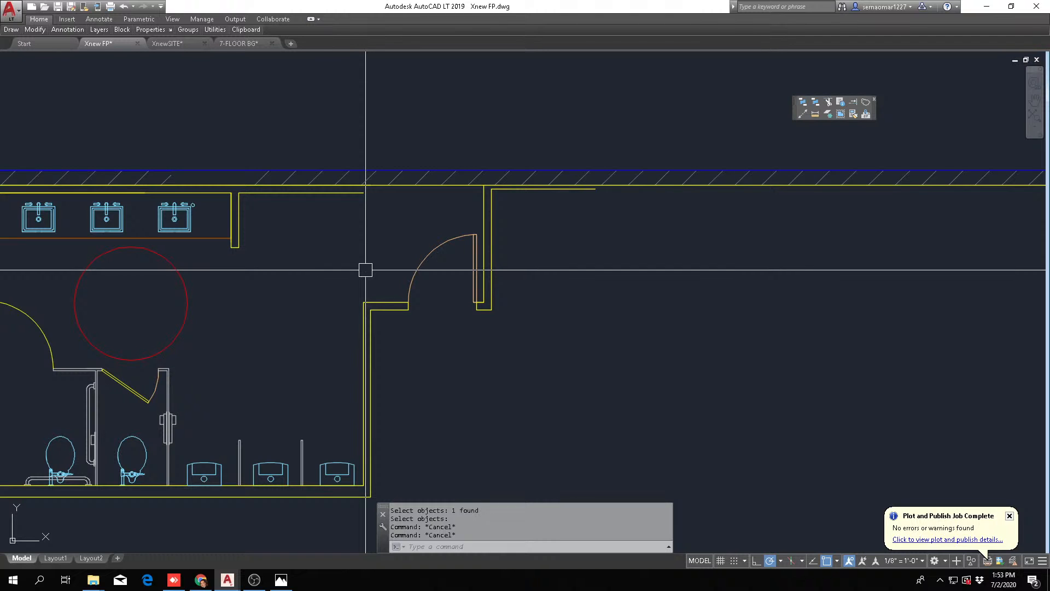
type("O")
key("Return")
left_click(324, 351)
left_click(511, 192)
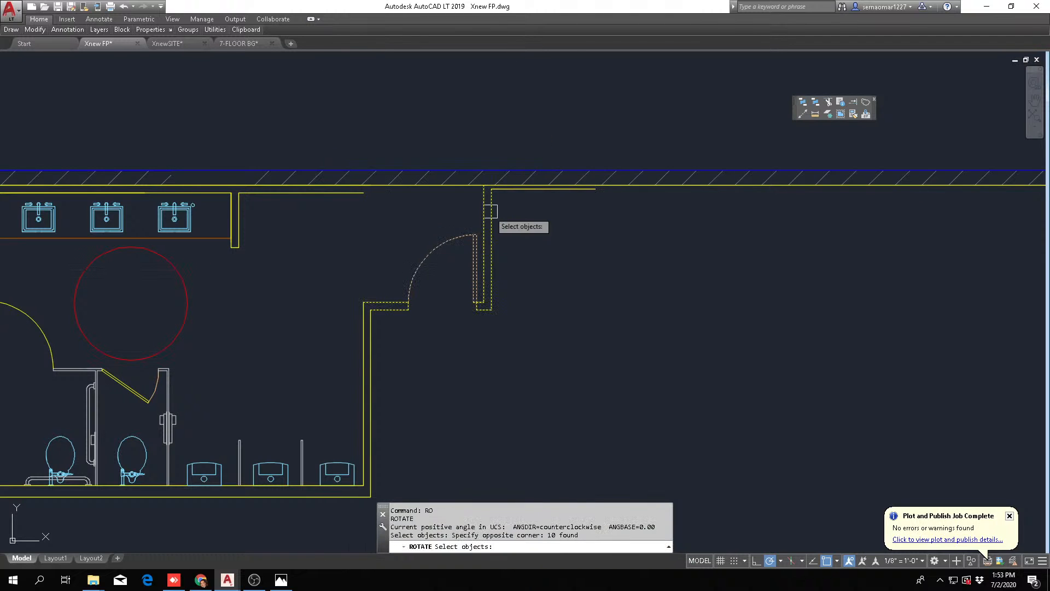
key("Return")
left_click(448, 279)
left_click(446, 258)
key("Escape")
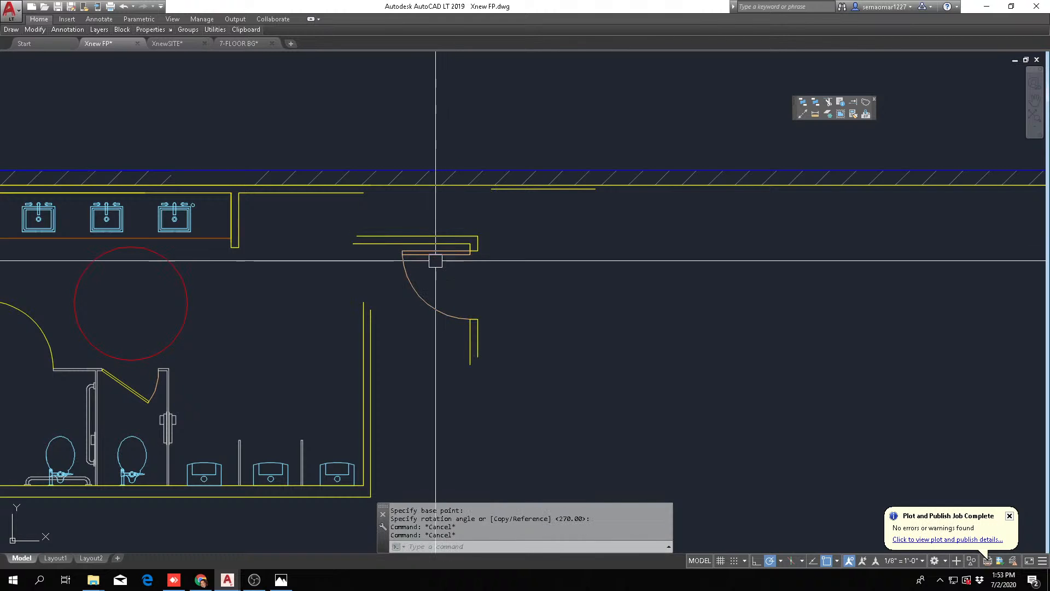
Move the rotated door and wall assembly into line with the men's room's right wall
type("m")
key("Return")
type("p")
key("Return")
scroll(480, 262, "up", 6)
key("Return")
left_click(501, 257)
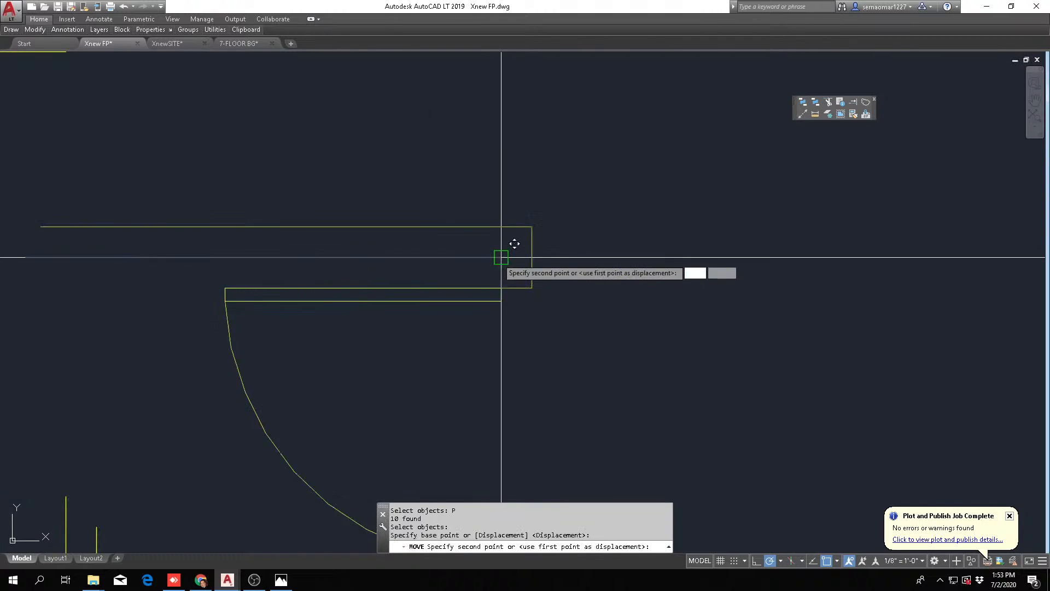
scroll(501, 257, "down", 4)
key("Escape")
key("Escape")
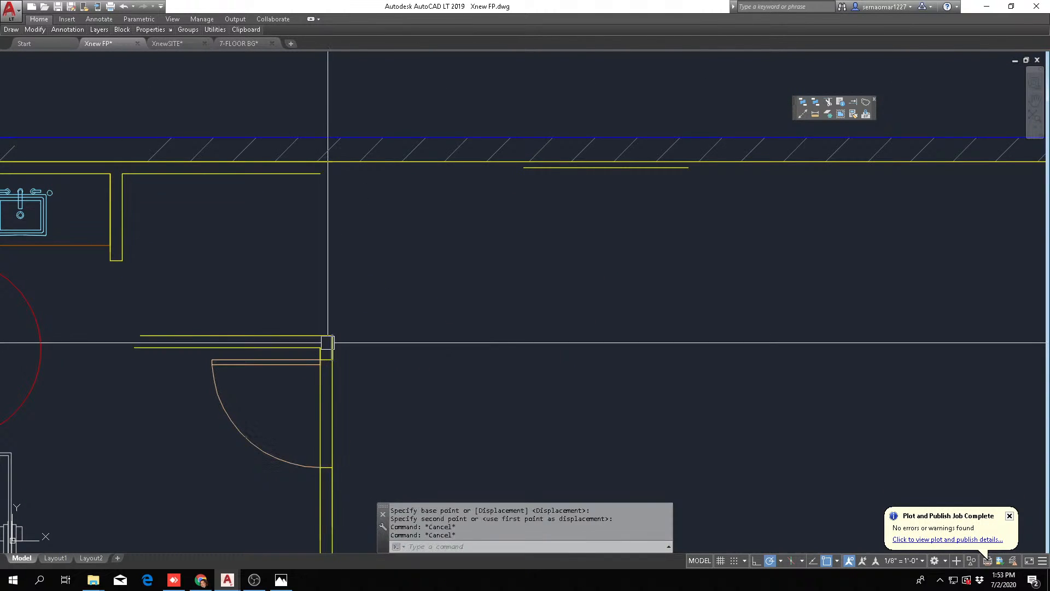
Move the door and wall assembly straight up so its inner corner meets the end of the men's room's upper wall line
type("m")
key("Return")
type("p")
key("Return")
key("Return")
left_click(320, 347)
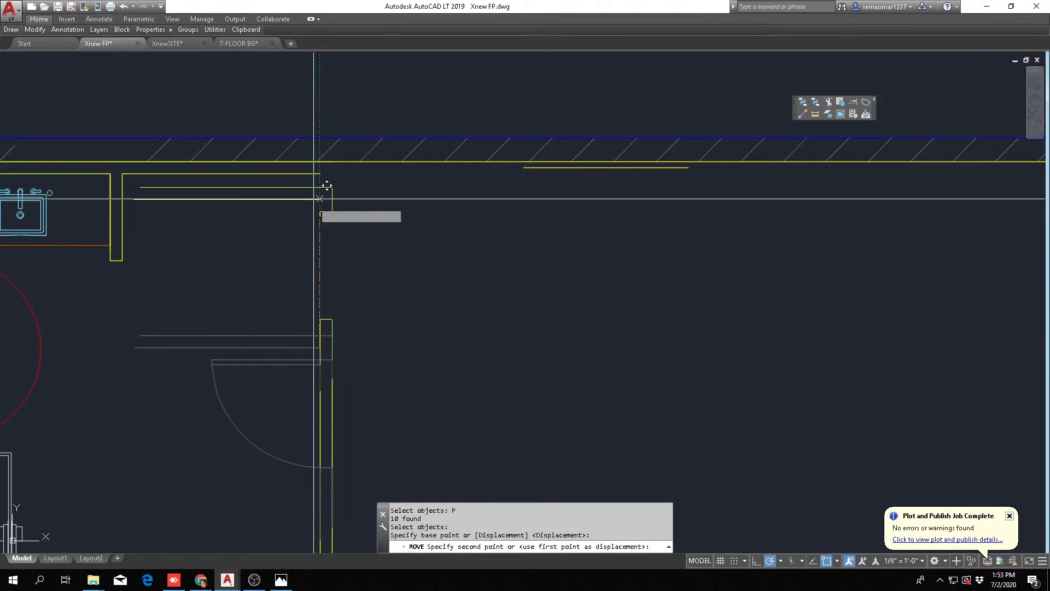
key("Escape")
scroll(394, 274, "down", 4)
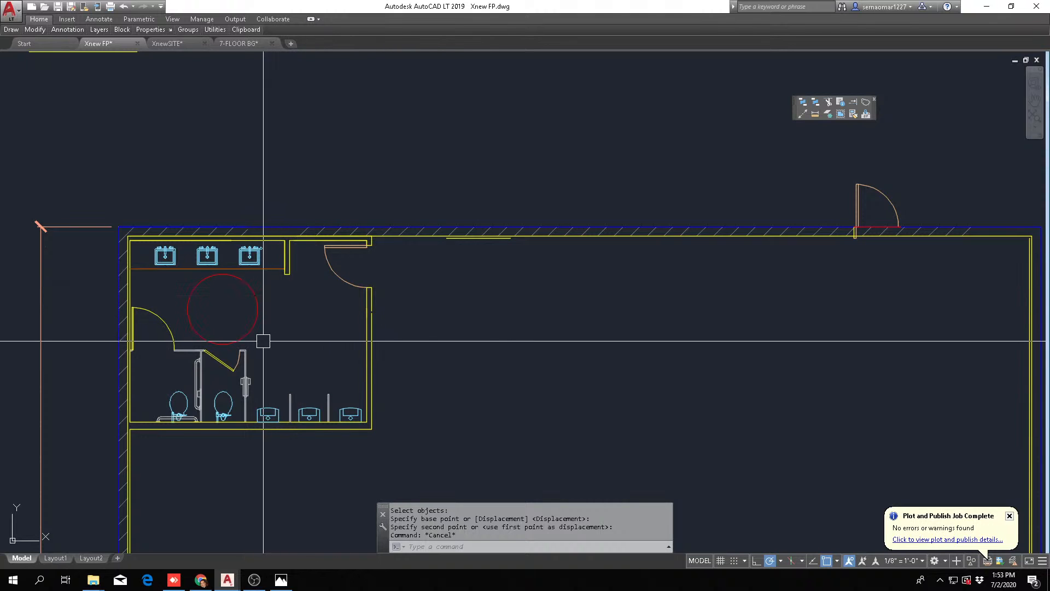
scroll(312, 279, "up", 2)
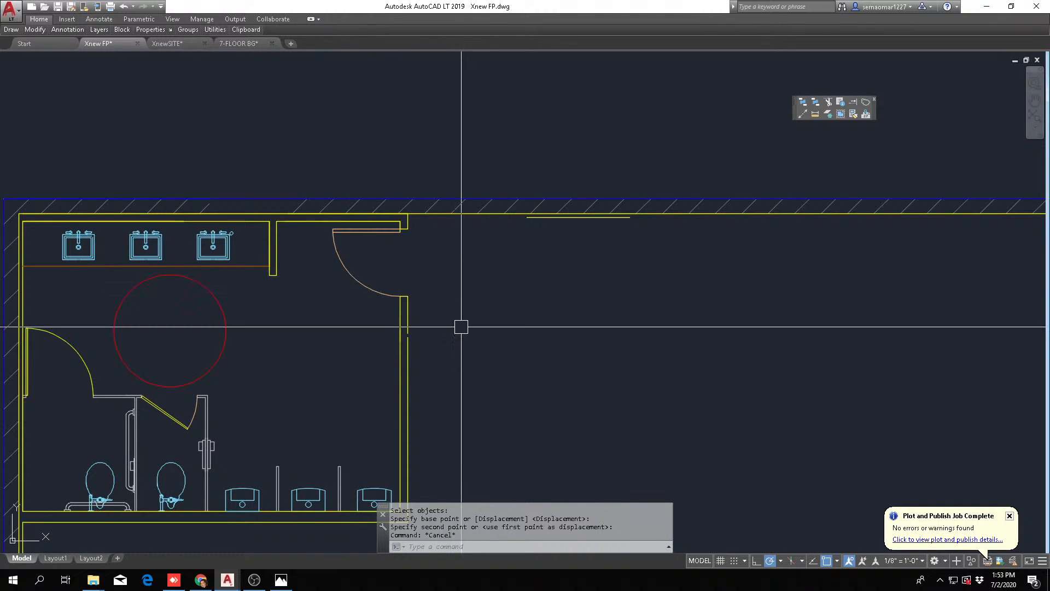
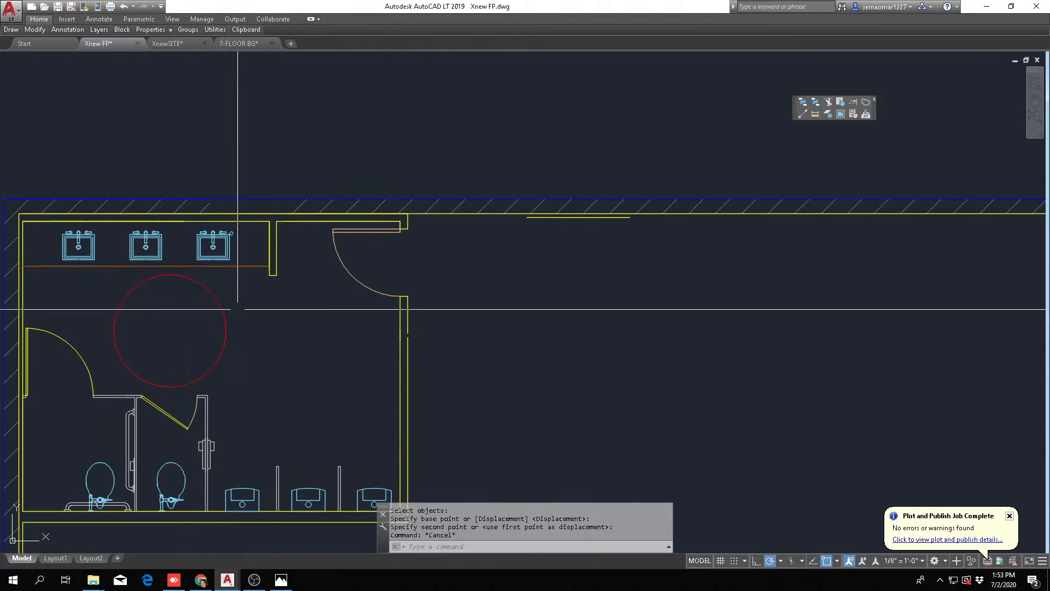
Undo the last moves and the rotation of the restroom's entry door and its adjoining wall pieces
scroll(382, 273, "down", 2)
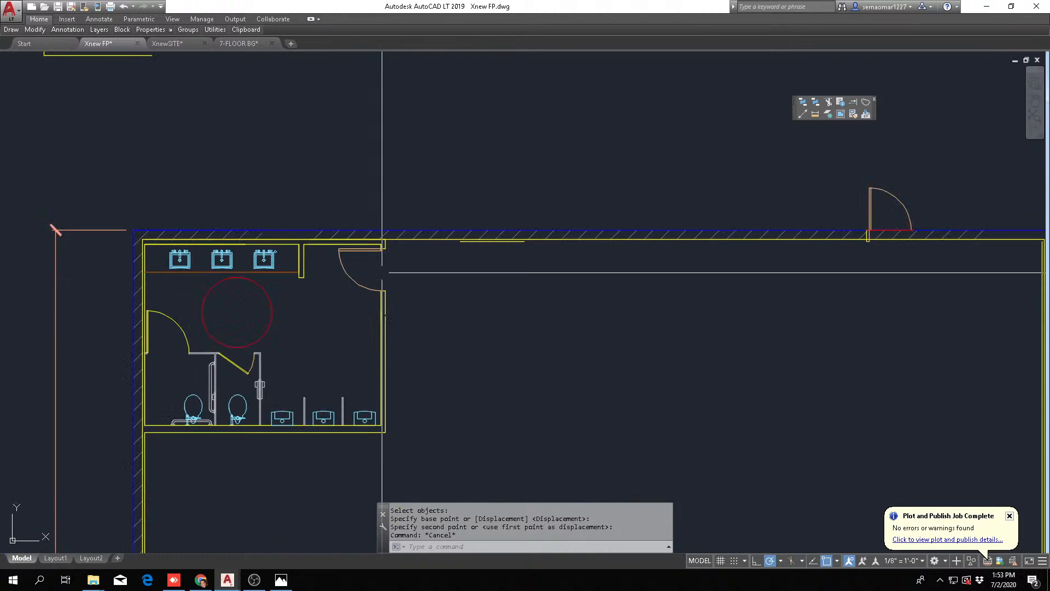
scroll(241, 272, "down", 2)
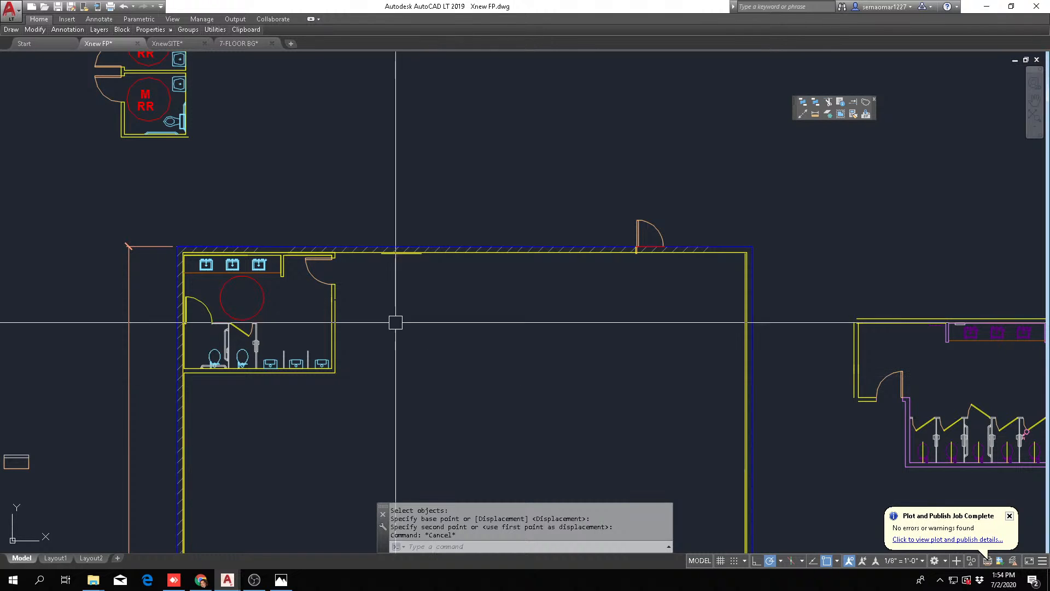
scroll(358, 286, "up", 2)
type("u")
key("Return")
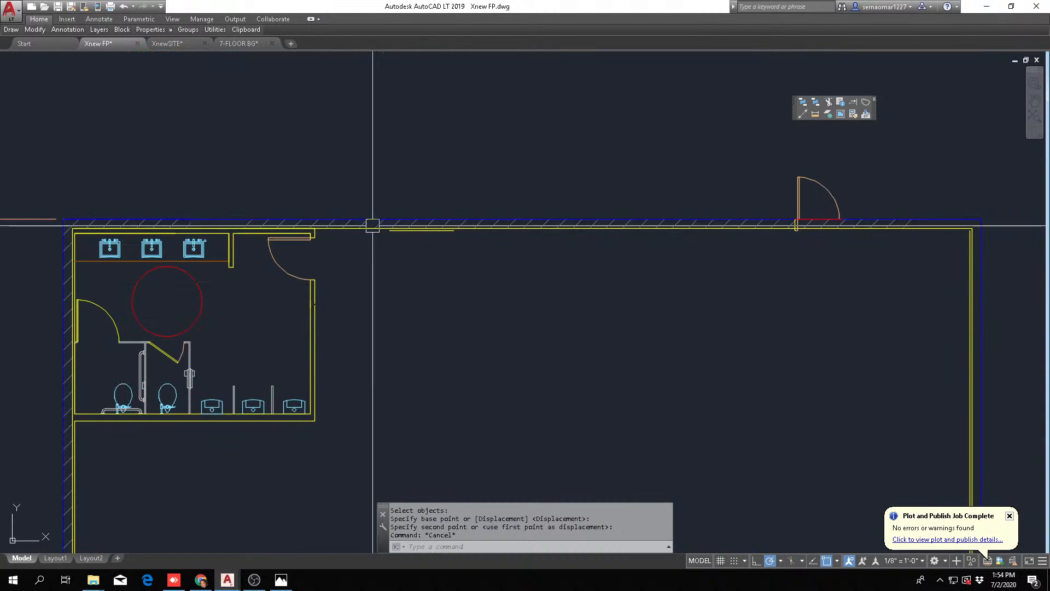
scroll(359, 337, "up", 5)
key("Return")
key("Return")
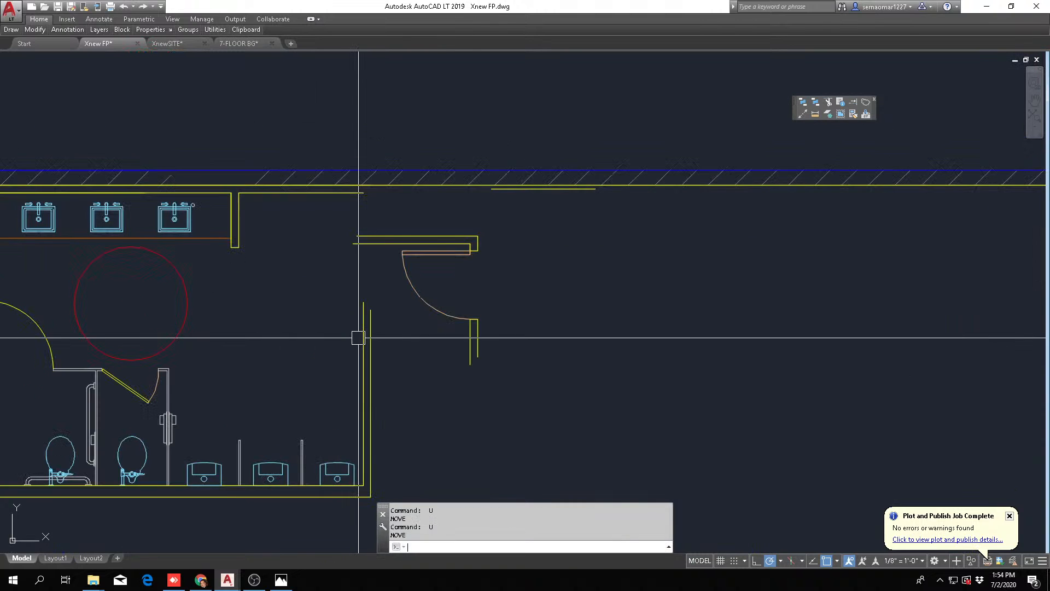
key("Return")
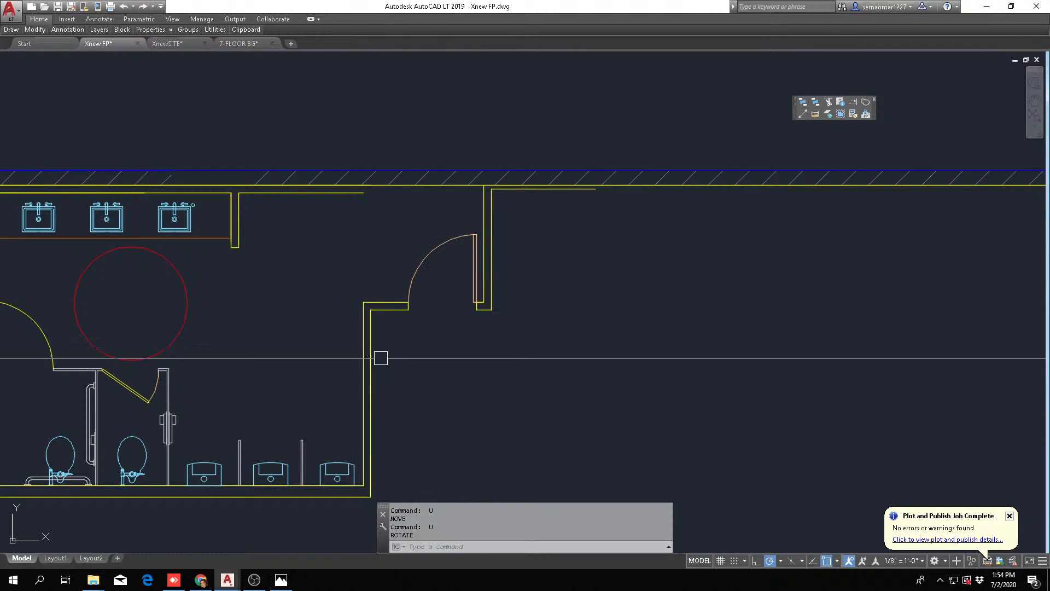
Mirror the whole restroom layout in the building's upper-left corner about a vertical line, erasing the source objects
scroll(303, 272, "down", 4)
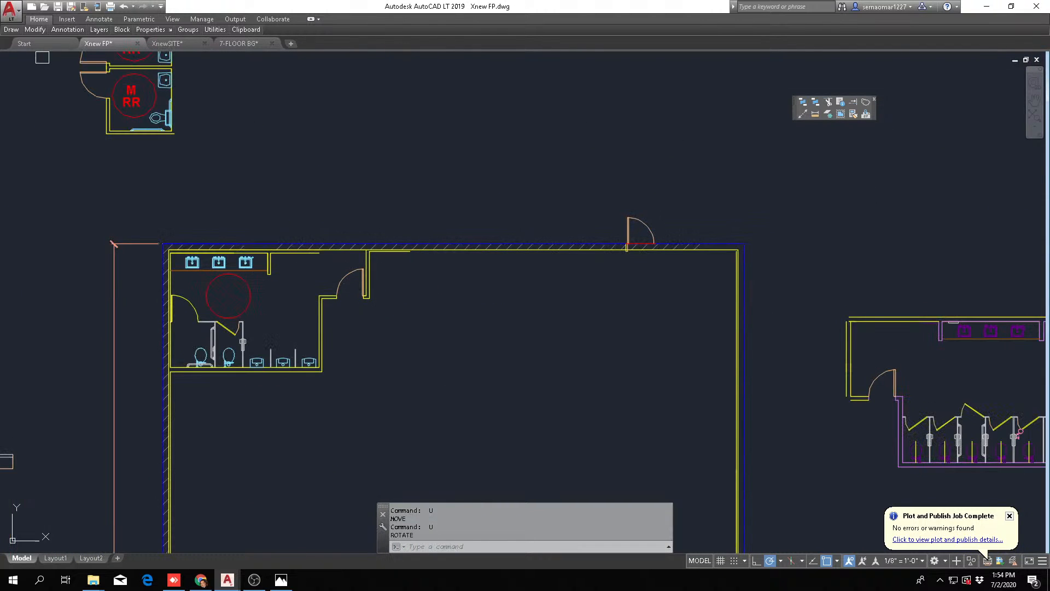
left_click(39, 33)
left_click(66, 57)
scroll(98, 274, "up", 8)
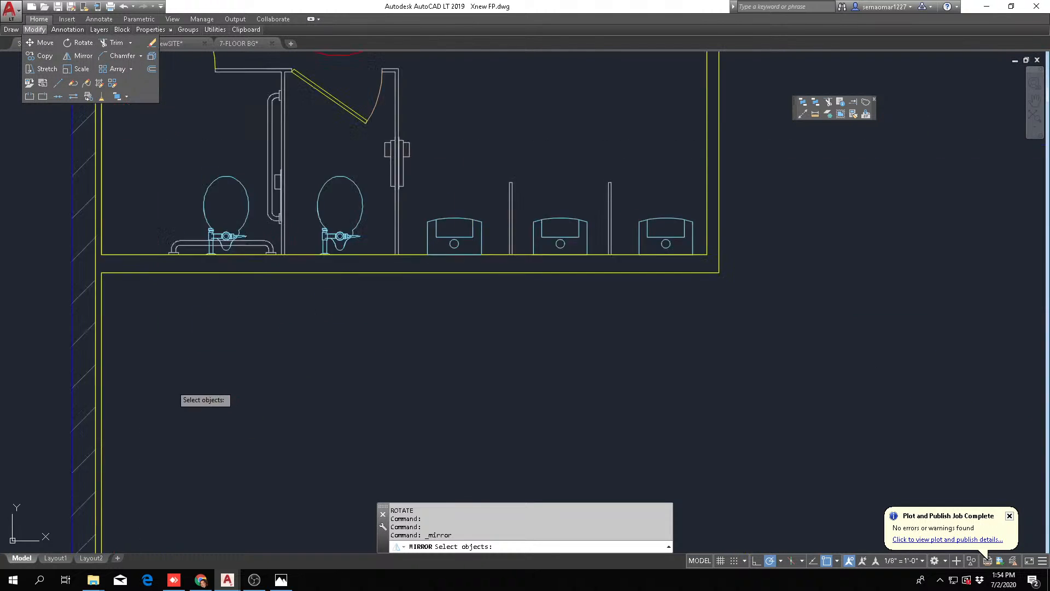
middle_click_drag(61, 221, 253, 389)
left_click(157, 348)
scroll(265, 351, "down", 10)
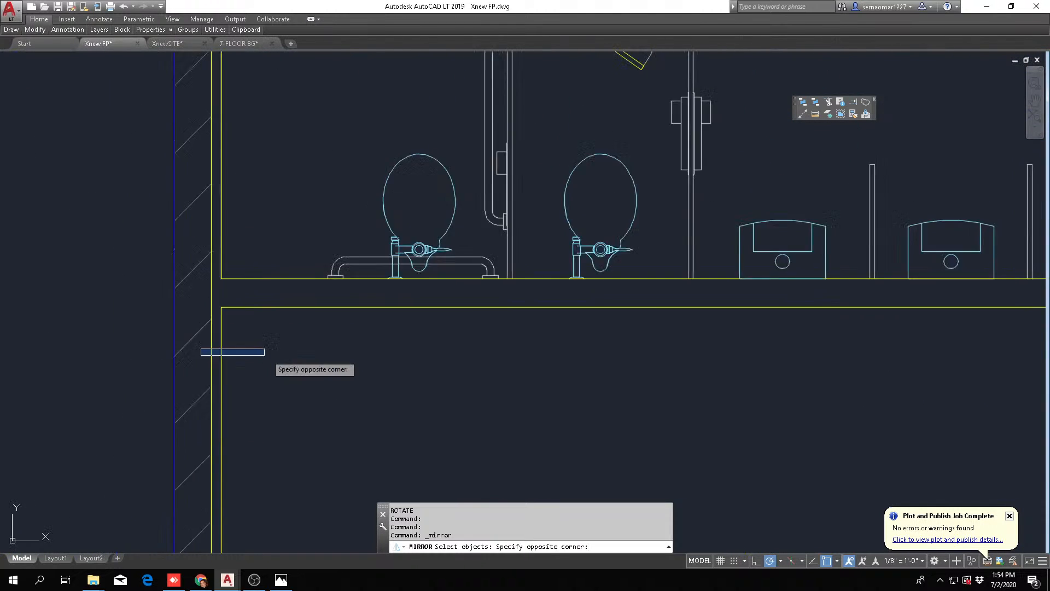
left_click(605, 174)
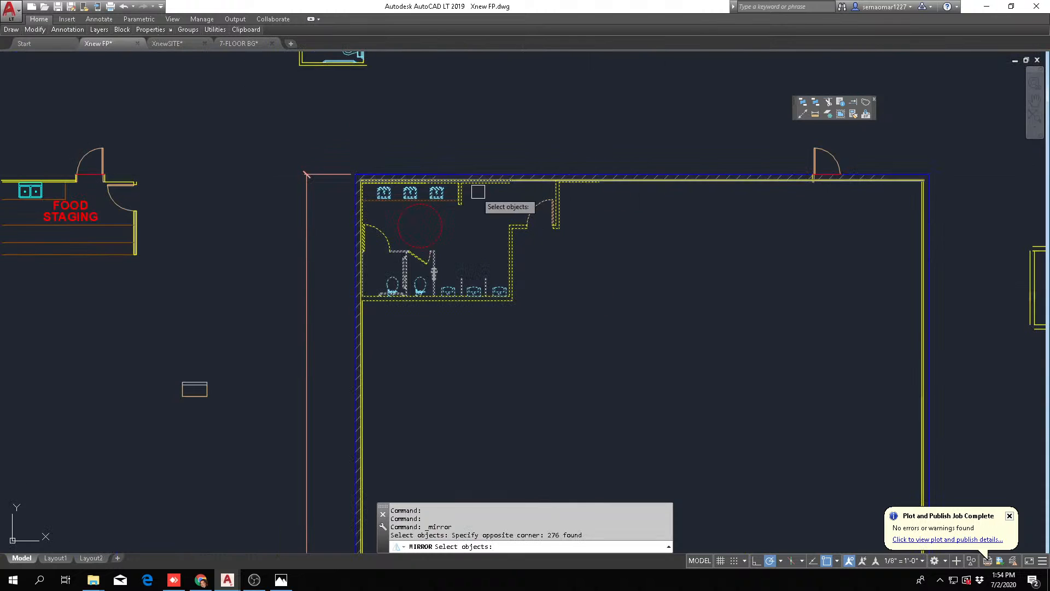
scroll(460, 230, "up", 4)
key("Return")
left_click(478, 286)
left_click(478, 296)
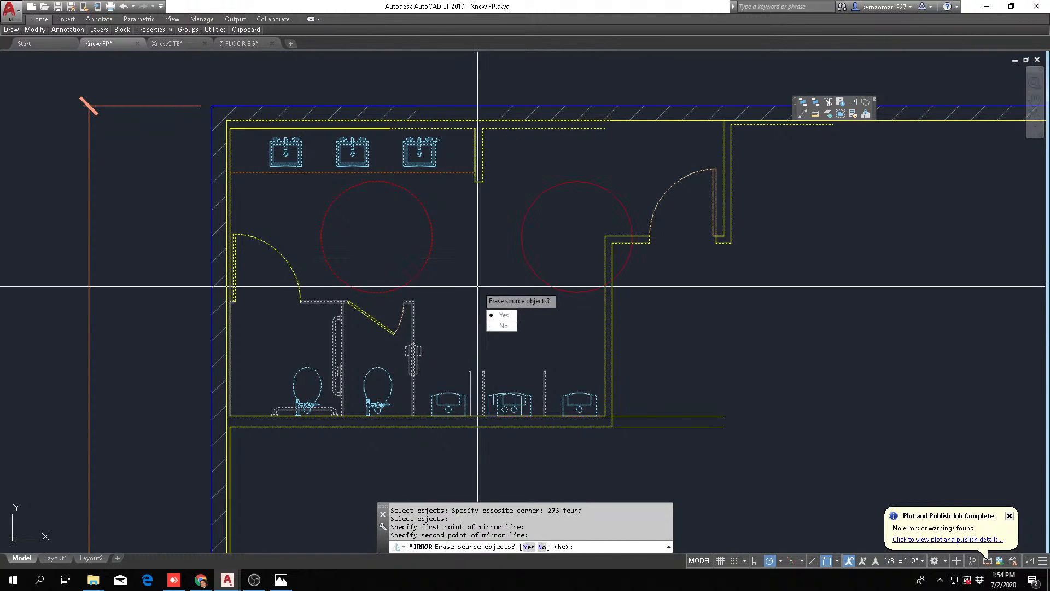
type("Y")
key("Return")
Move the mirrored restroom so the corner of its entry door frame lands on the inner face of the building's left wall
type("m")
key("Return")
type("P")
key("Return")
scroll(236, 243, "up", 6)
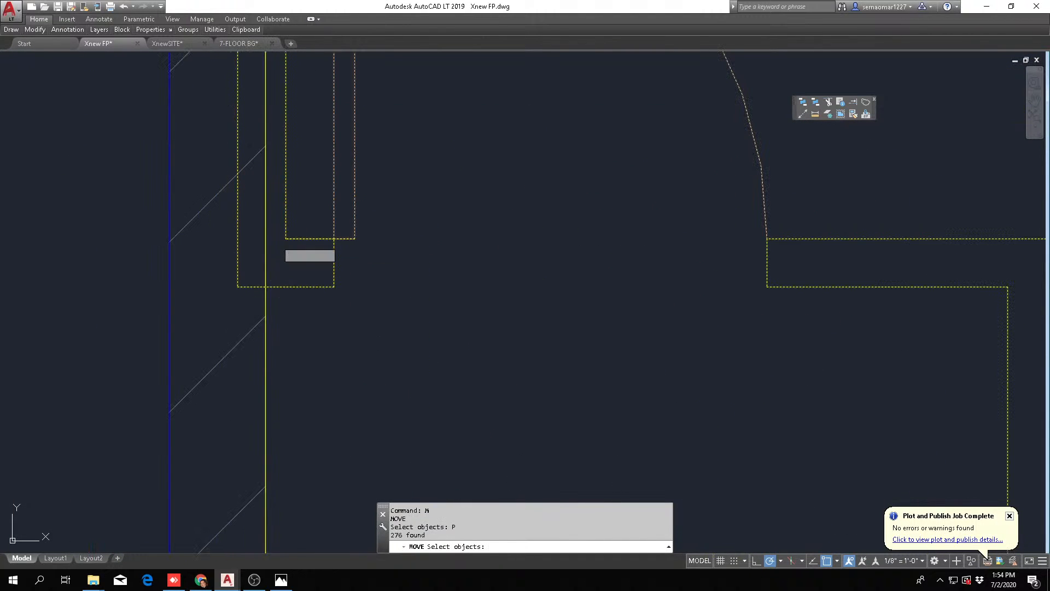
key("Return")
left_click(285, 239)
left_click(265, 239)
scroll(336, 241, "down", 10)
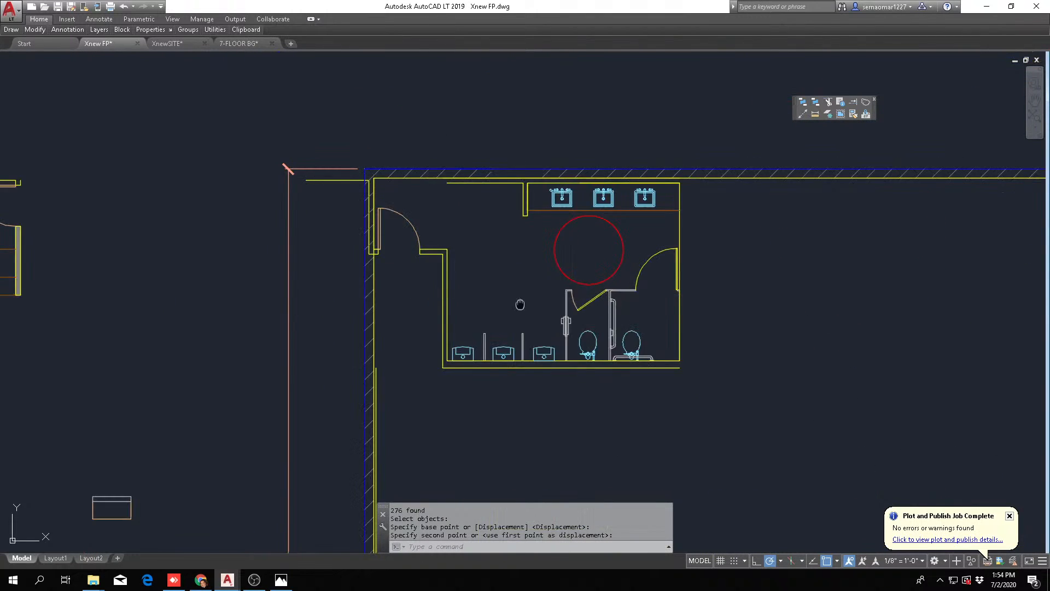
middle_click_drag(521, 305, 303, 327)
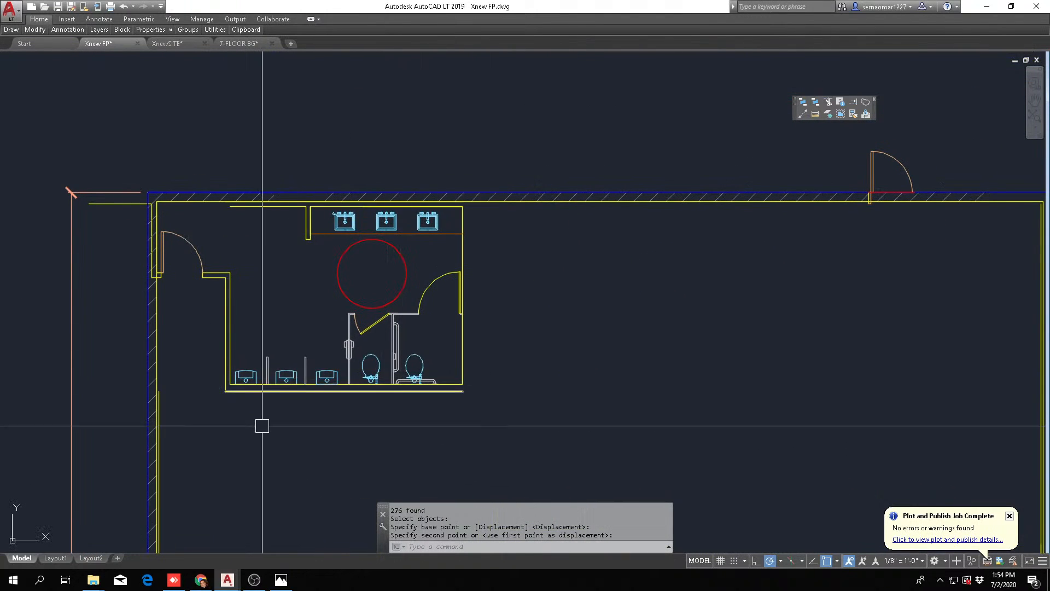
key("Escape")
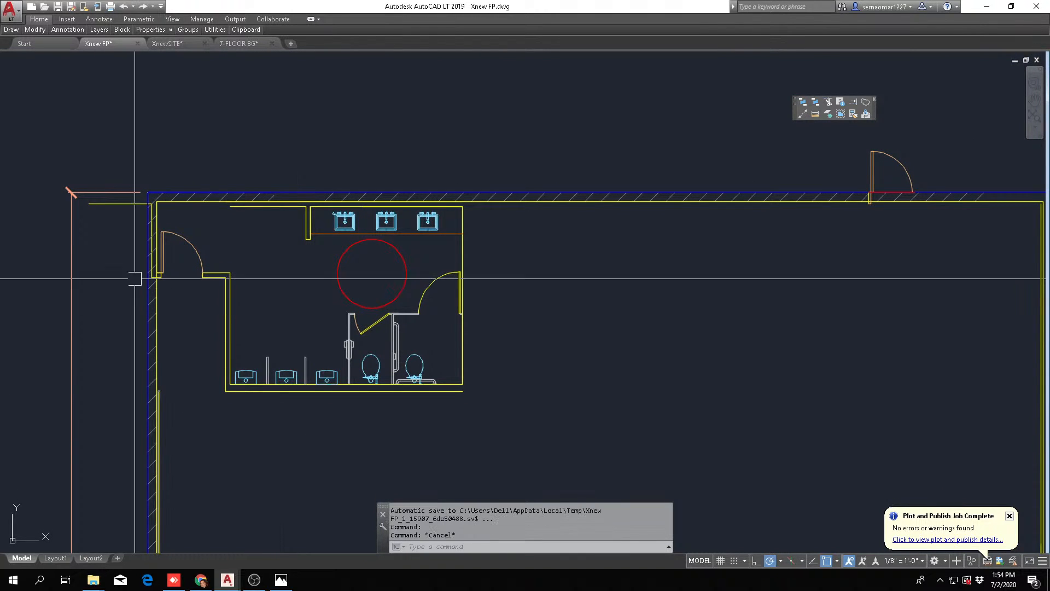
middle_click_drag(170, 331, 236, 346)
key("Escape")
type("tr")
key("Escape")
key("Escape")
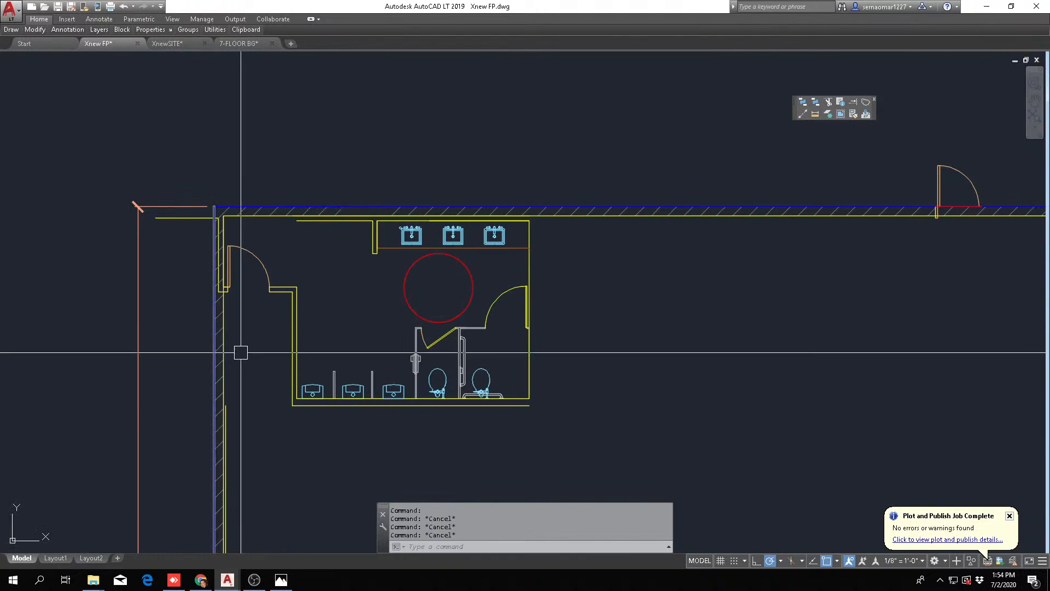
Move the entry door with its short wall pieces straight down to line up with the restroom's lower wall
type("m")
key("Return")
left_click(176, 317)
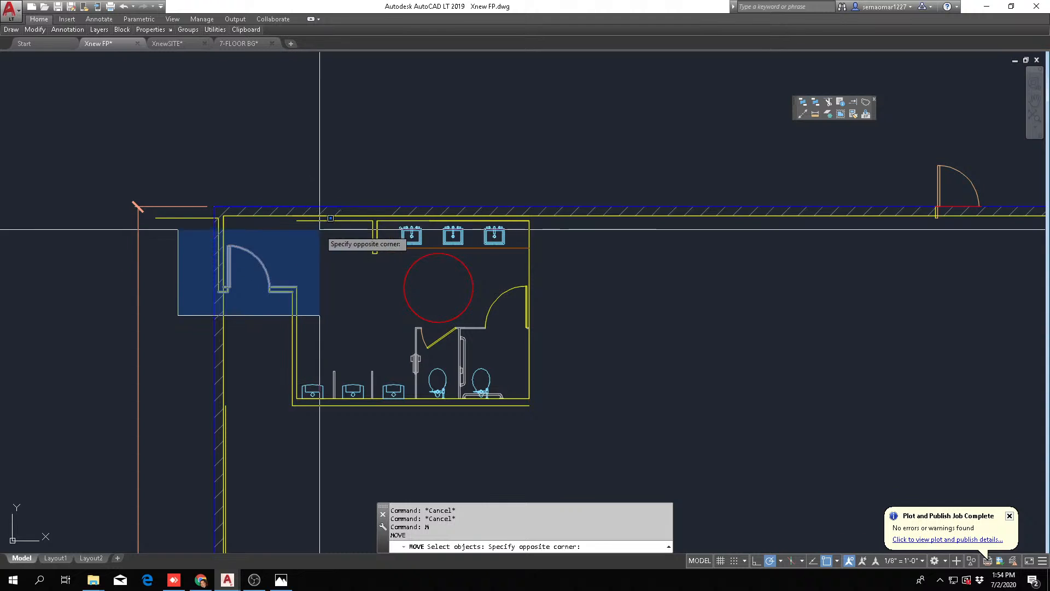
left_click(335, 232)
scroll(295, 318, "up", 2)
scroll(294, 317, "up", 2)
key("Return")
left_click(298, 241)
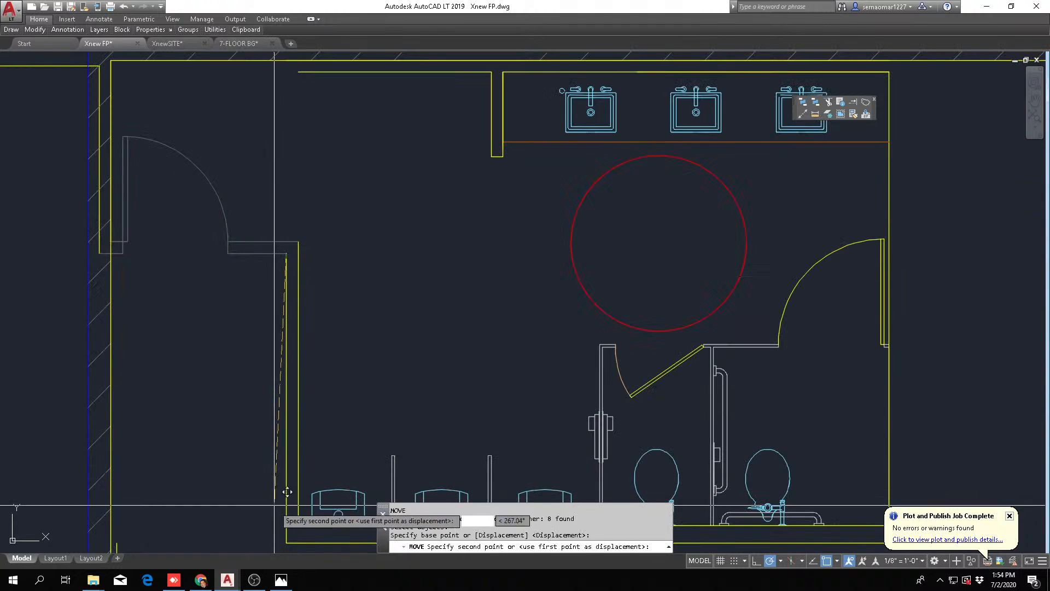
key("Escape")
scroll(216, 365, "down", 4)
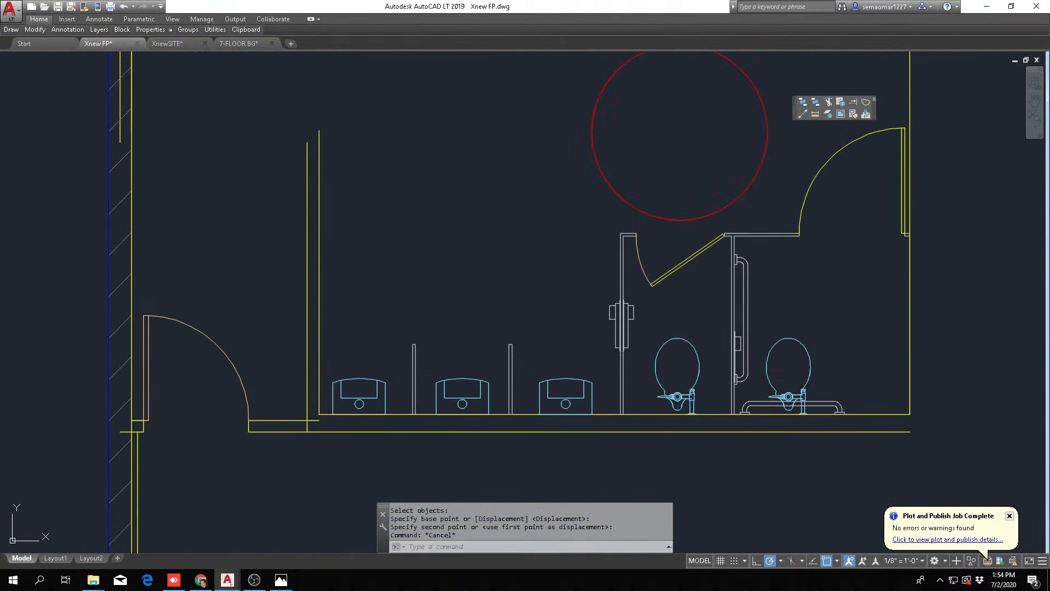
Erase the three leftover wall lines at the building's upper-left corner, where the door stood
scroll(112, 298, "up", 2)
key("Escape")
type("e")
key("Return")
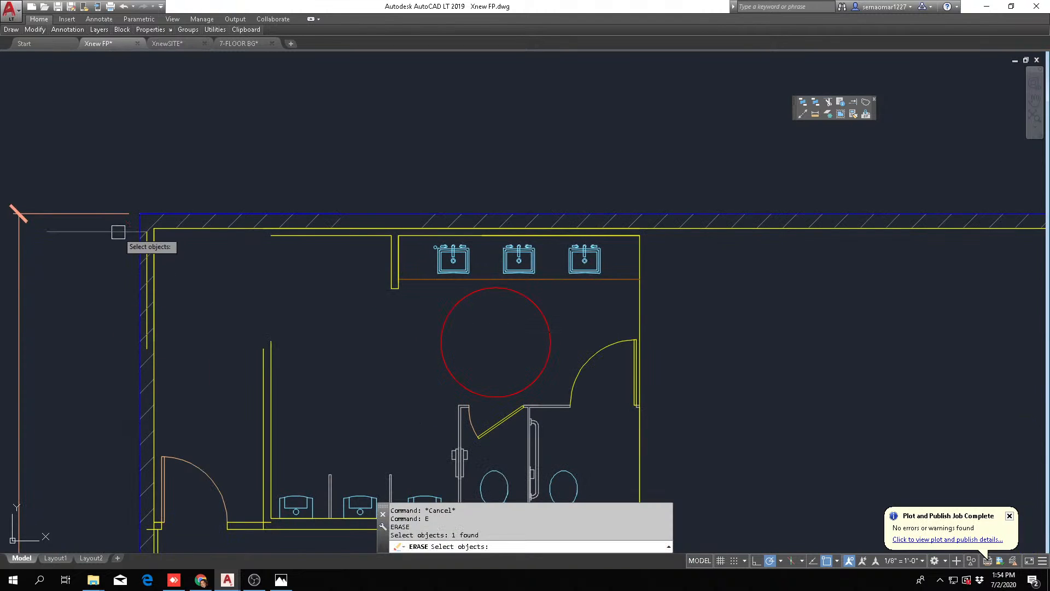
left_click(221, 180)
key("Escape")
key("Escape")
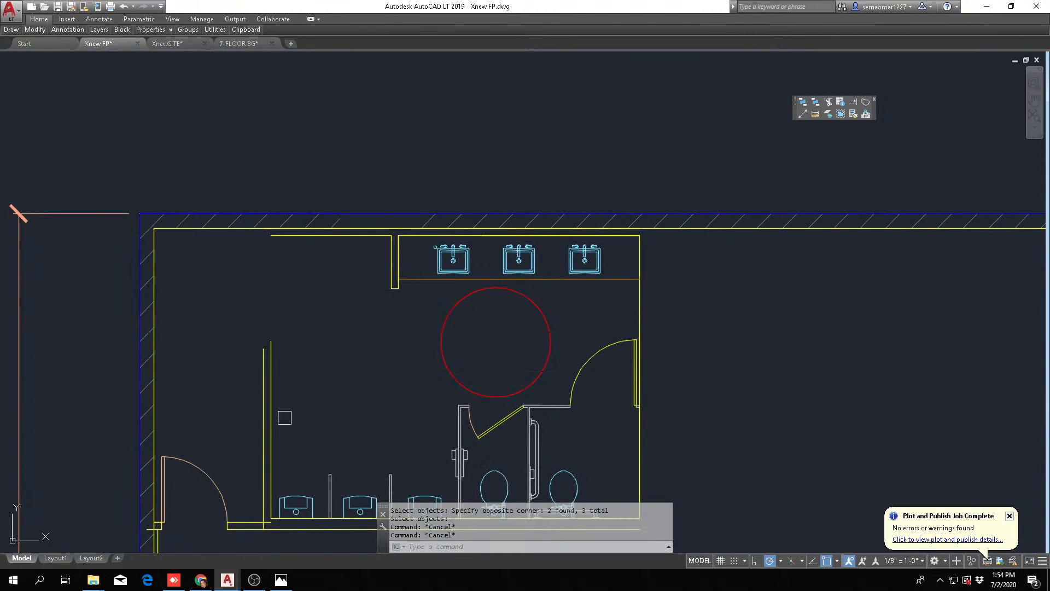
scroll(286, 419, "down", 2)
scroll(277, 420, "up", 2)
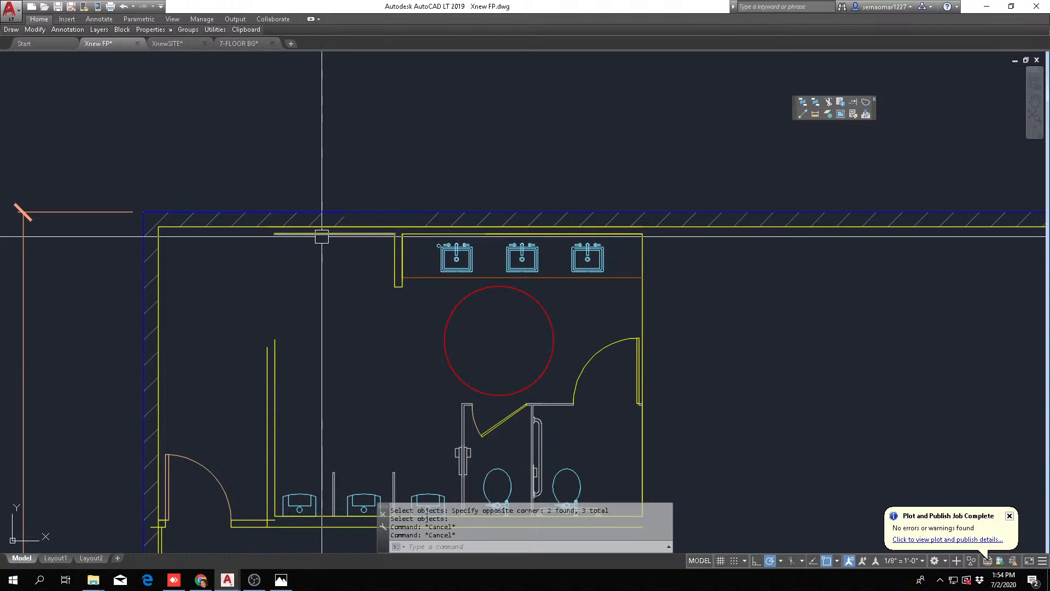
scroll(386, 234, "up", 4)
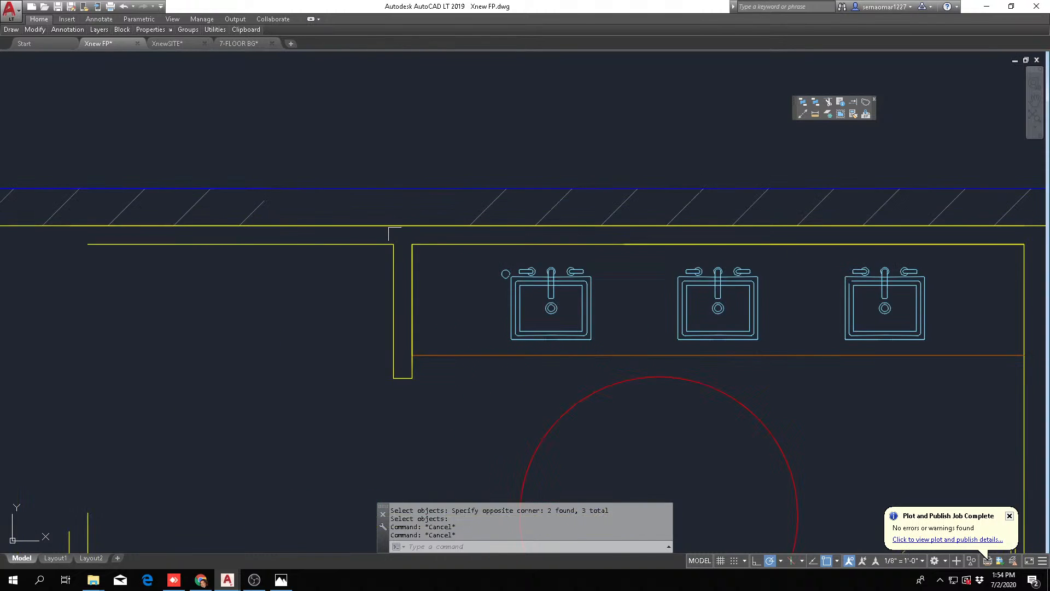
scroll(387, 272, "down", 6)
scroll(336, 334, "up", 2)
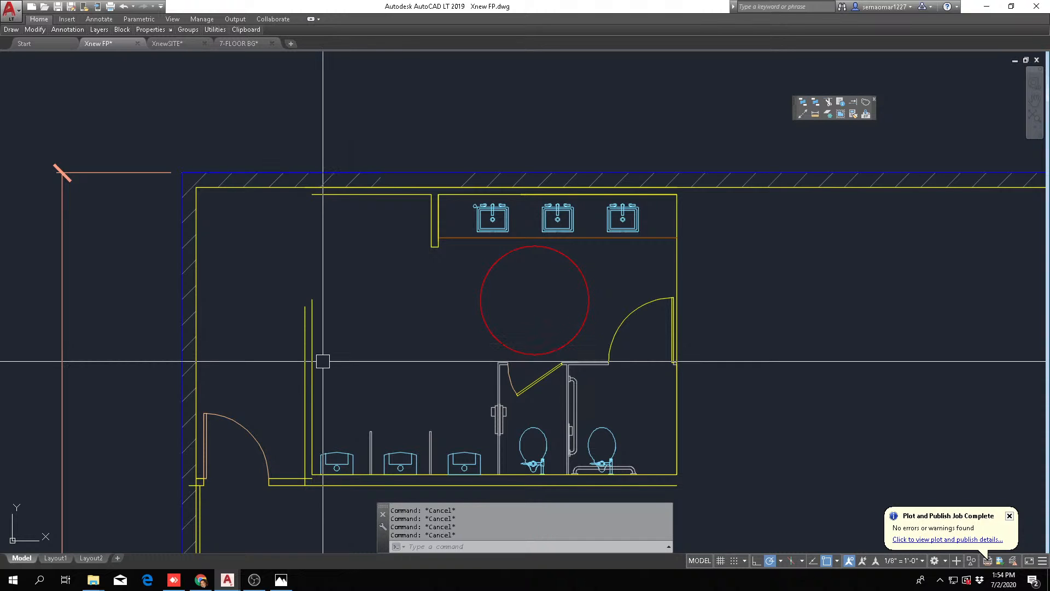
middle_click_drag(290, 373, 293, 358)
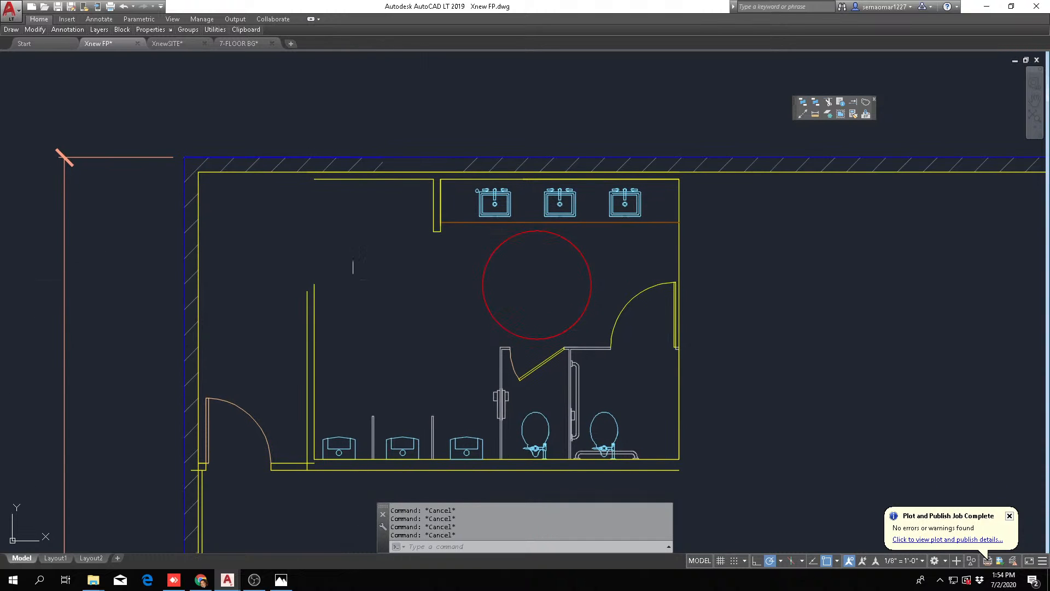
type("o")
key("Return")
key("Escape")
key("Escape")
key("Escape")
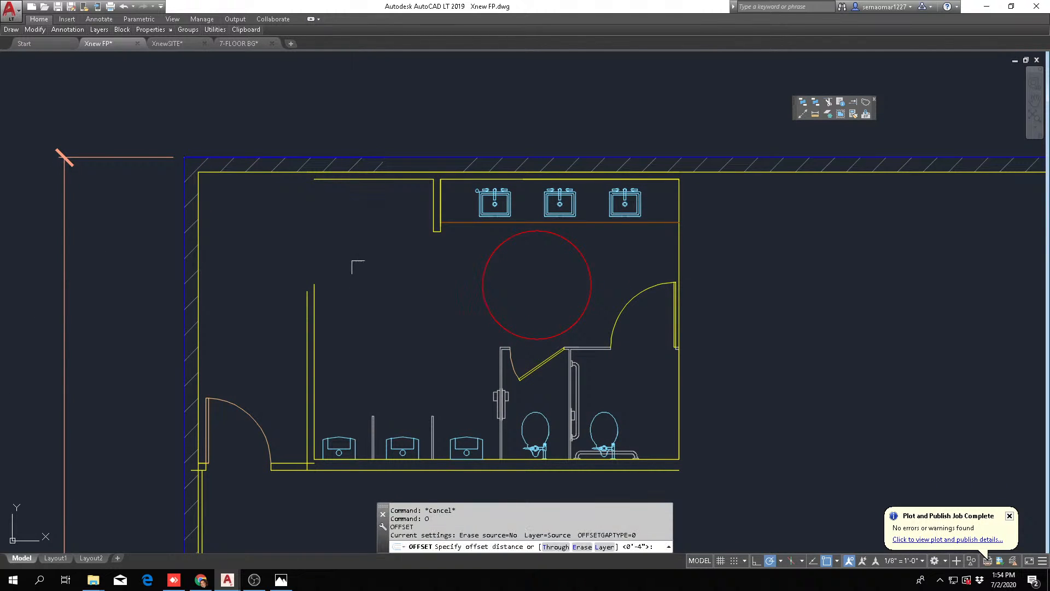
scroll(237, 343, "down", 2)
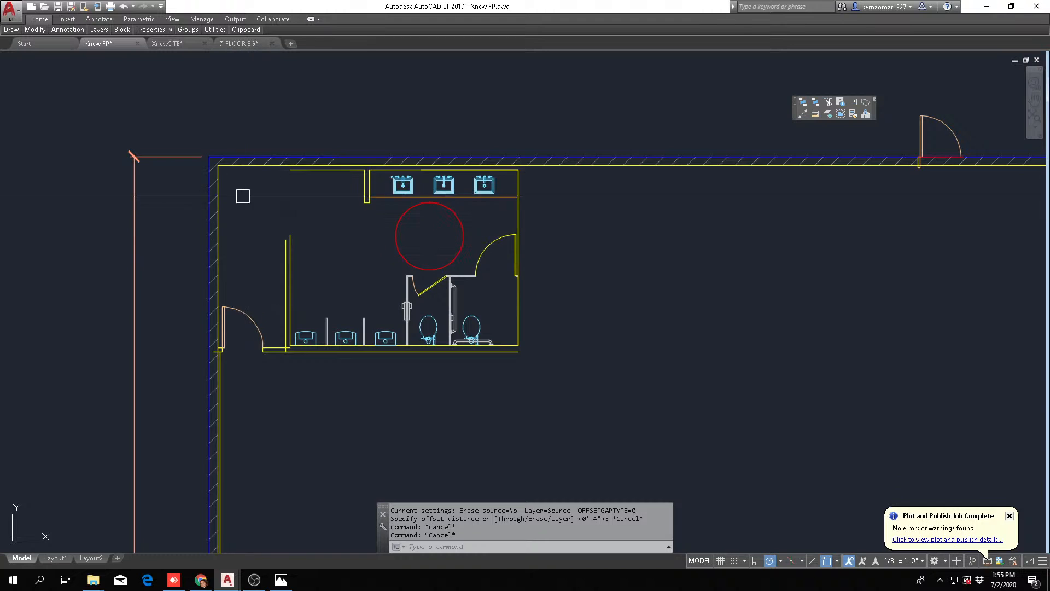
Mirror the entry door and its jambs about a vertical line so it hinges on the urinal side, erasing the source objects
mouse_move(35, 33)
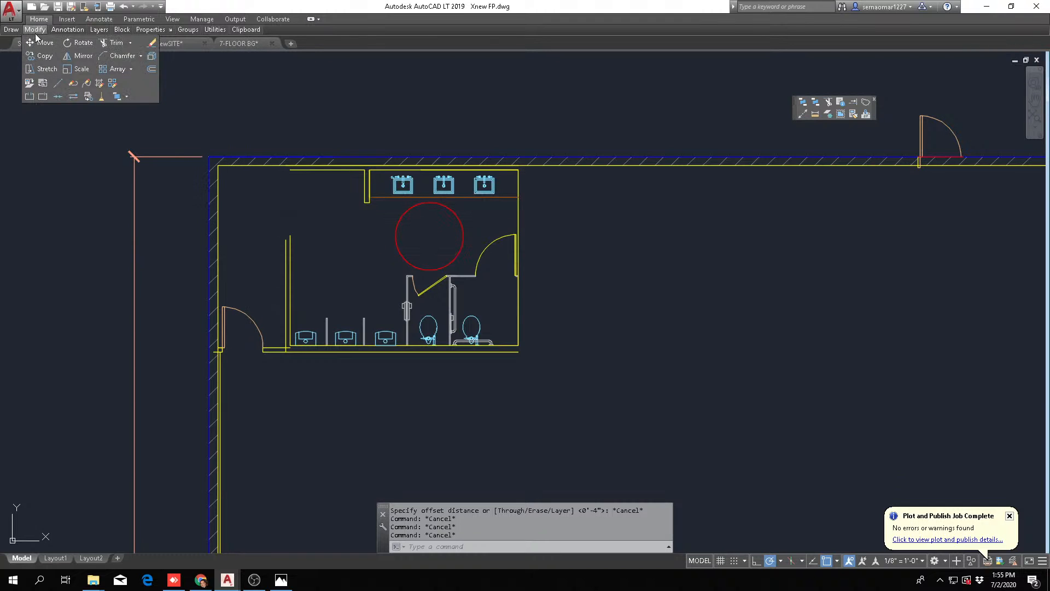
left_click(83, 57)
scroll(214, 344, "up", 5)
left_click(150, 435)
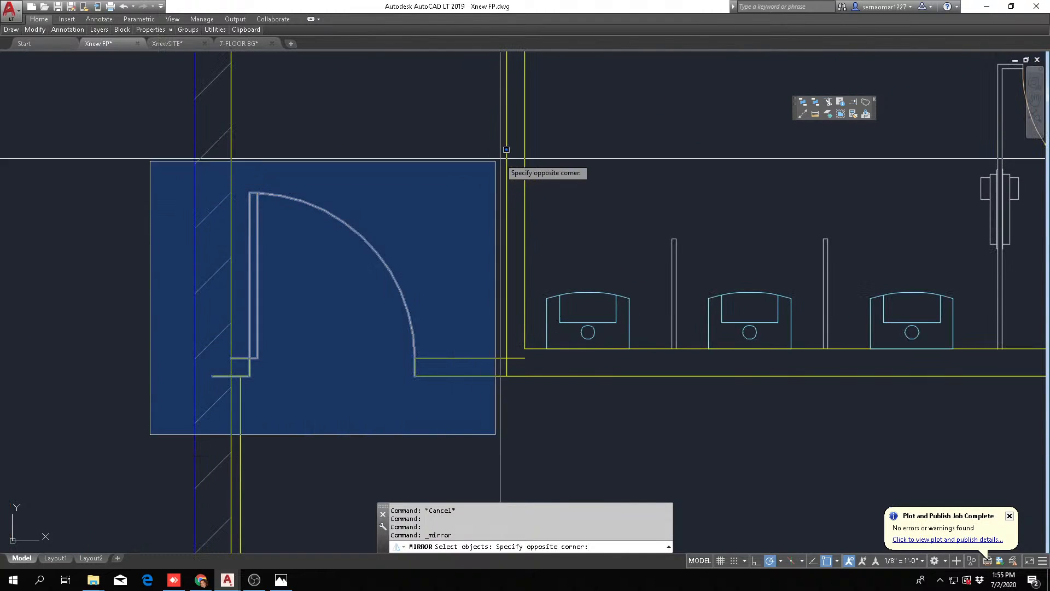
left_click(507, 149)
key("Return")
left_click(364, 323)
left_click(365, 326)
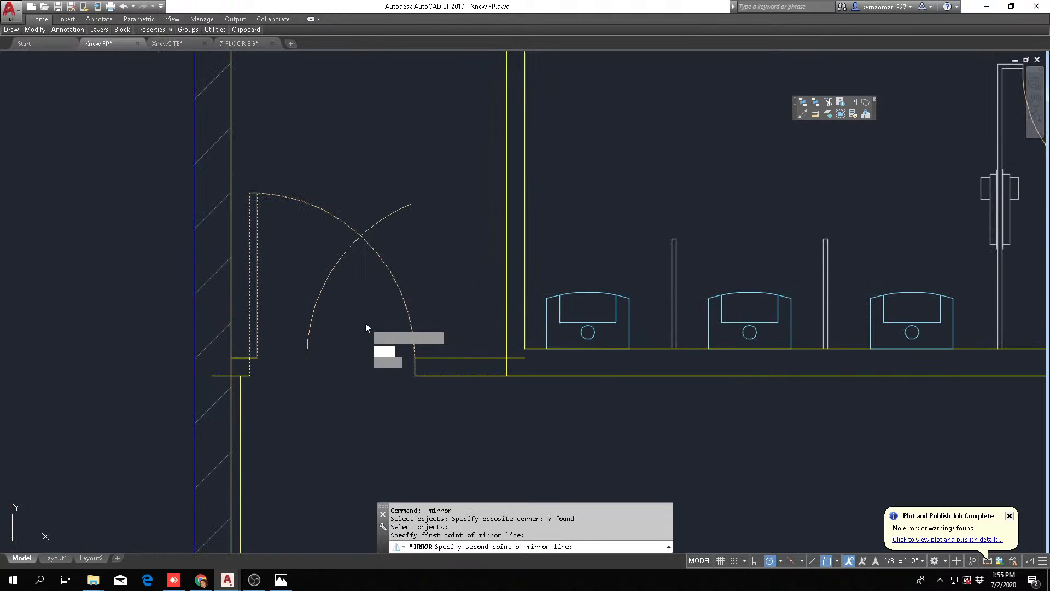
type("Y")
key("Return")
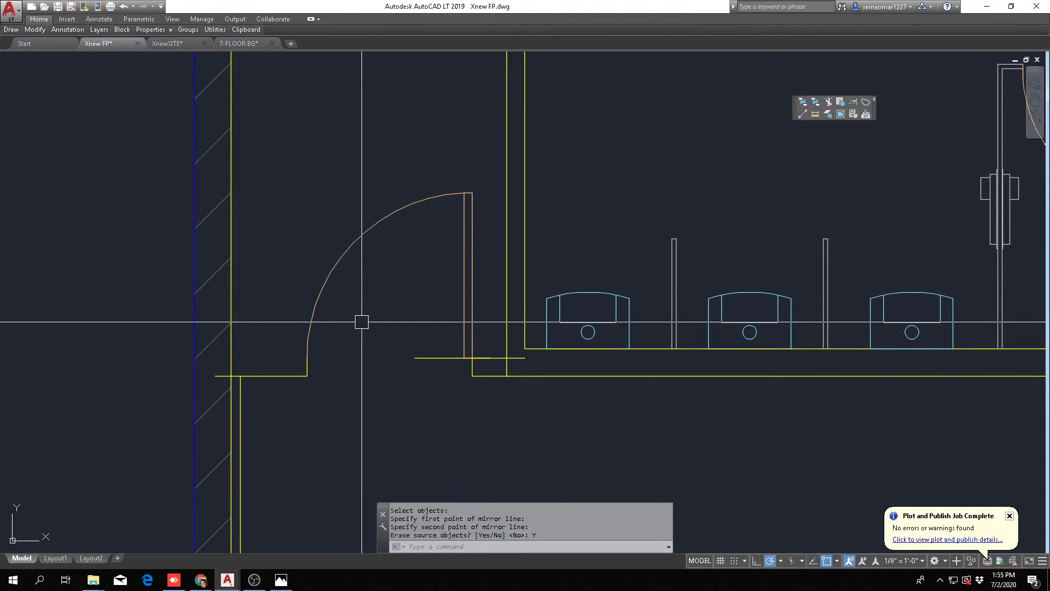
Move the mirrored door so its hinge-side jamb meets the outer line of the restroom's side wall
type("M")
key("Return")
type("P")
key("Return")
scroll(480, 366, "up", 6)
key("Return")
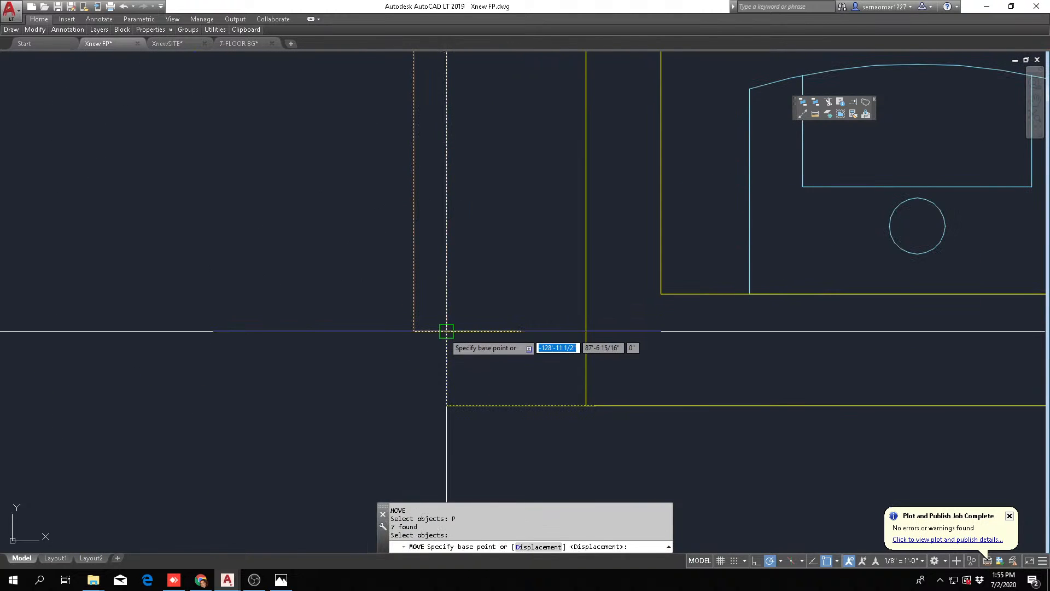
left_click(446, 331)
left_click(583, 329)
key("Escape")
key("Escape")
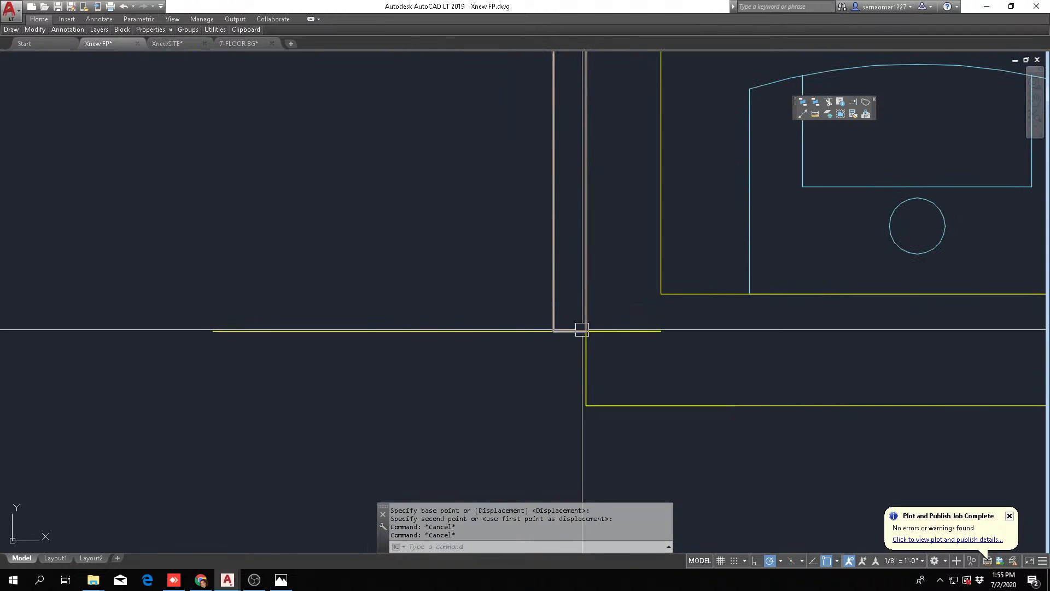
Move the door and its jambs 4 inches left, away from the restroom's side wall
type("M")
key("Return")
type("P")
key("Return")
key("Return")
left_click(487, 282)
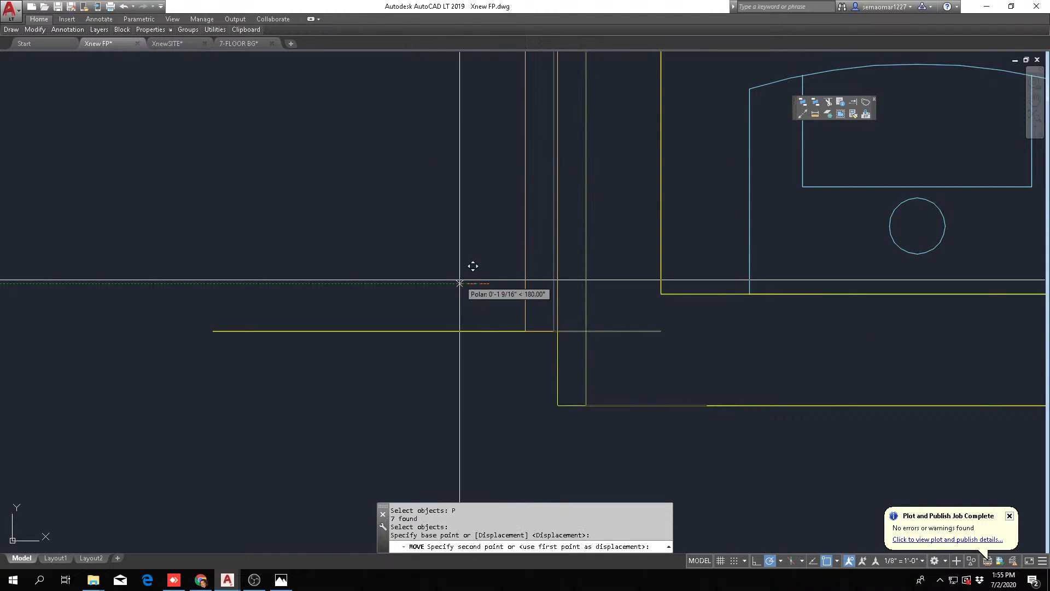
type("6")
Trim the wall lines that overrun the junction between the door's hinge jamb and the restroom's side wall
key("Return")
key("Escape")
key("Escape")
type("TR")
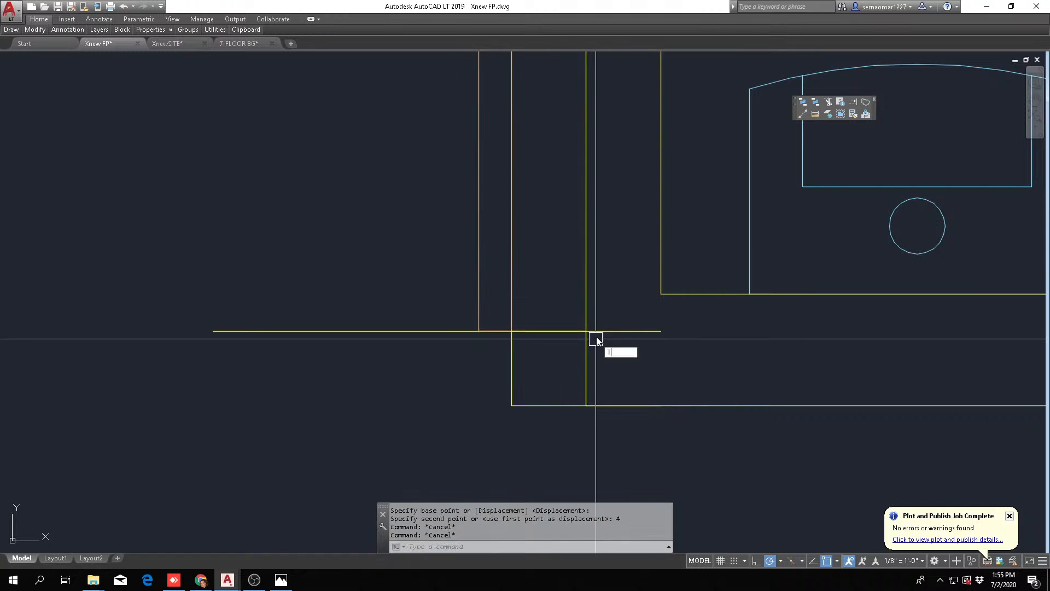
key("Return")
left_click(602, 312)
left_click(569, 358)
Trim the horizontal wall line that overruns into the door opening past the hinge-side jamb
key("Return")
left_click(619, 325)
left_click(610, 342)
left_click(616, 347)
left_click(563, 375)
key("Escape")
key("Escape")
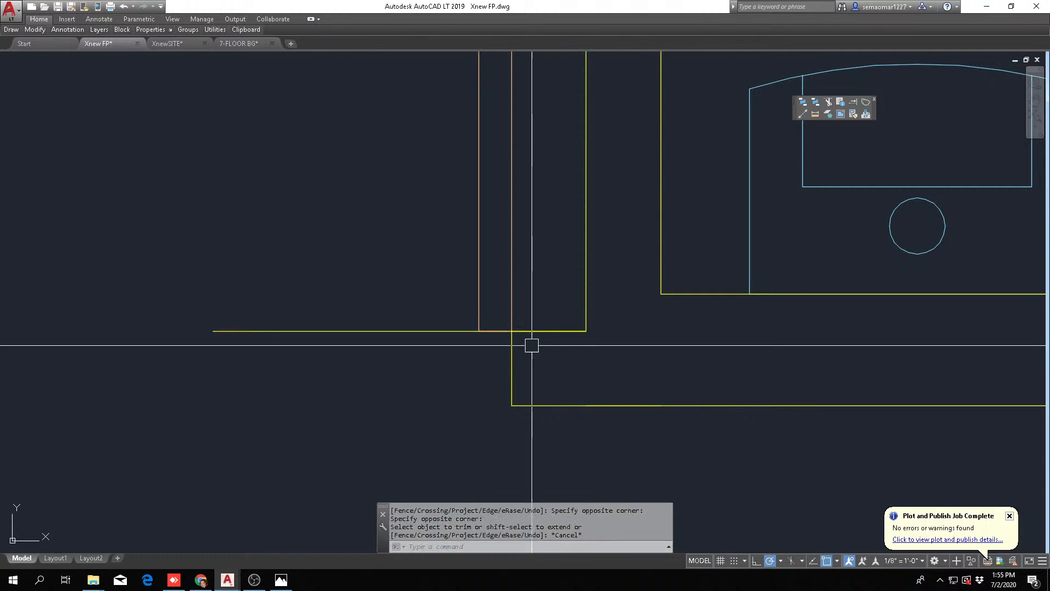
type("TR")
key("Return")
left_click(551, 305)
left_click(429, 277)
left_click(409, 352)
scroll(486, 340, "down", 10)
key("Escape")
key("Escape")
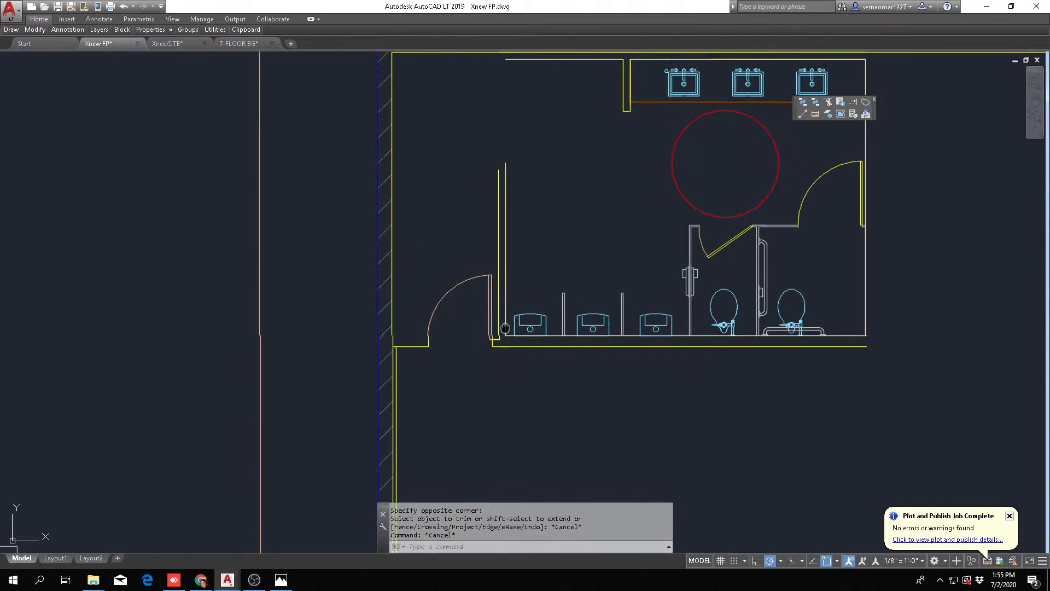
Offset the short wall line between the exterior side wall and the door's latch side 4 inches upward
scroll(315, 317, "up", 2)
middle_click_drag(441, 302, 353, 349)
scroll(399, 378, "down", 2)
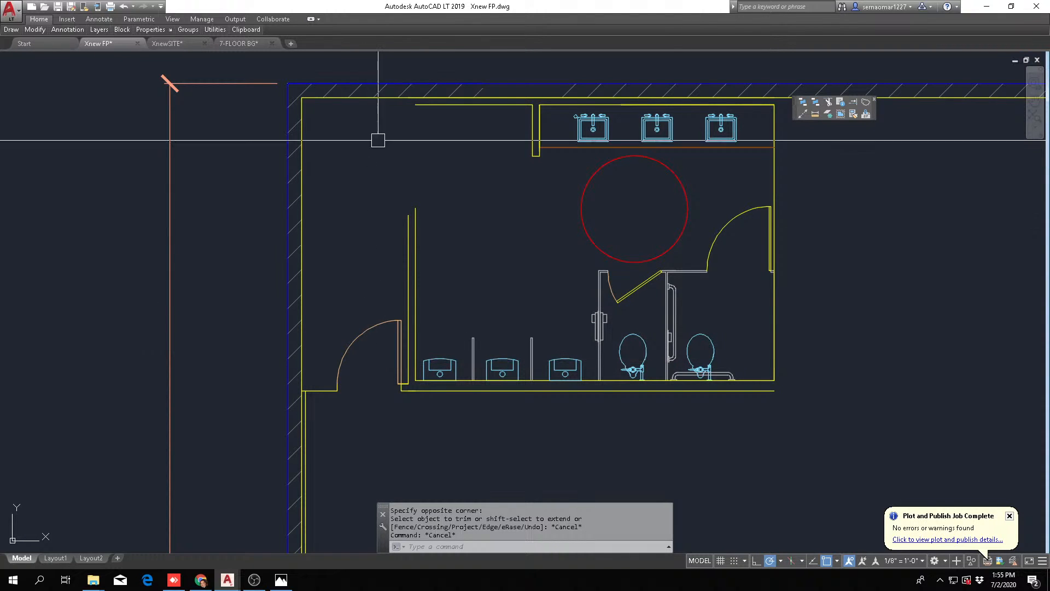
key("Escape")
key("Escape")
key("Escape")
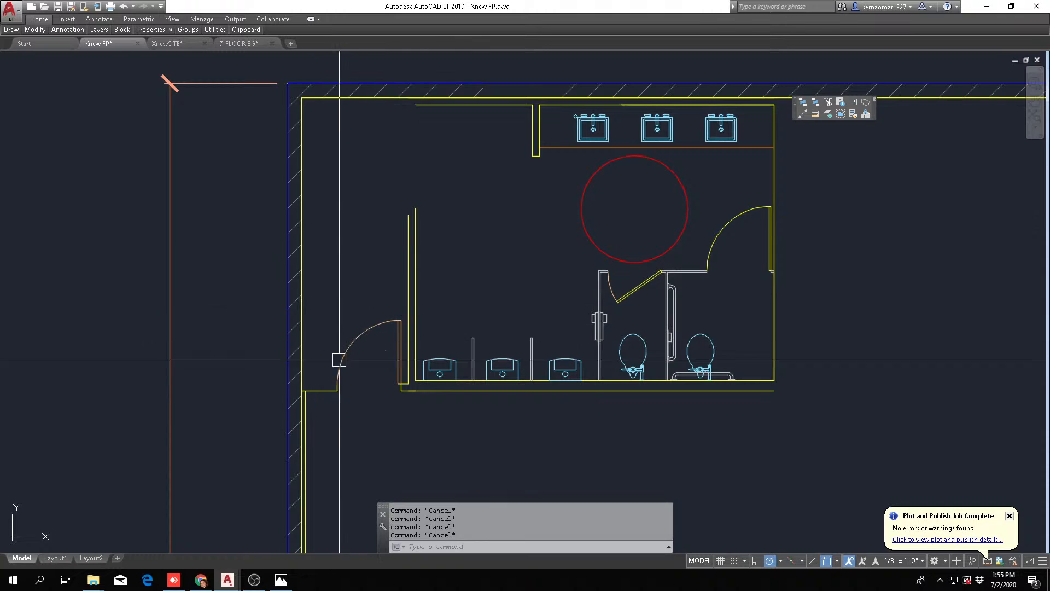
key("Return")
type("4")
key("Return")
scroll(312, 402, "up", 2)
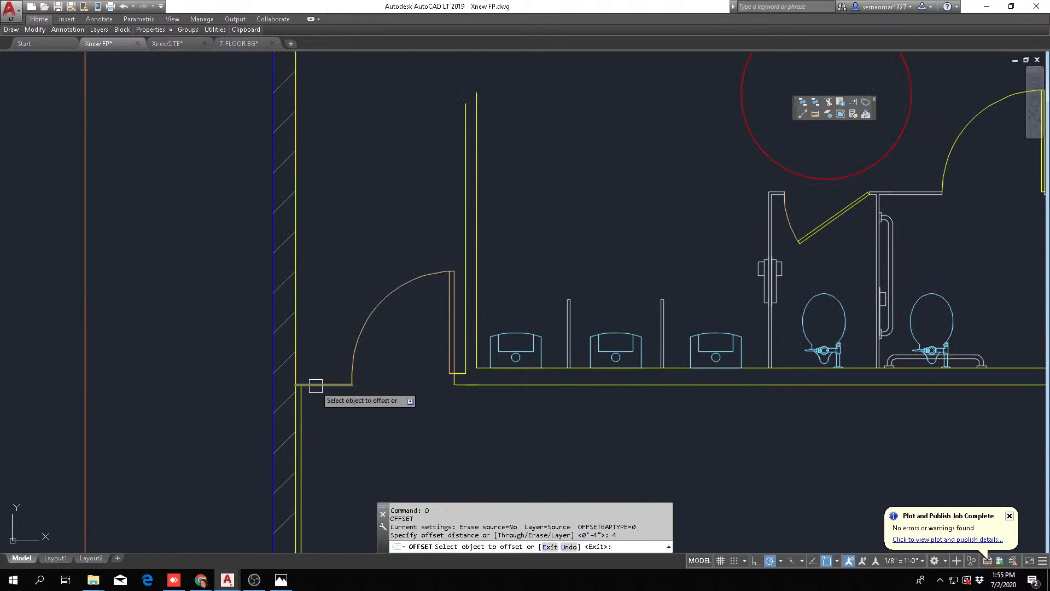
left_click(314, 384)
left_click(333, 368)
scroll(323, 373, "up", 2)
key("Escape")
key("Escape")
key("Escape")
key("Escape")
key("Escape")
scroll(366, 395, "down", 2)
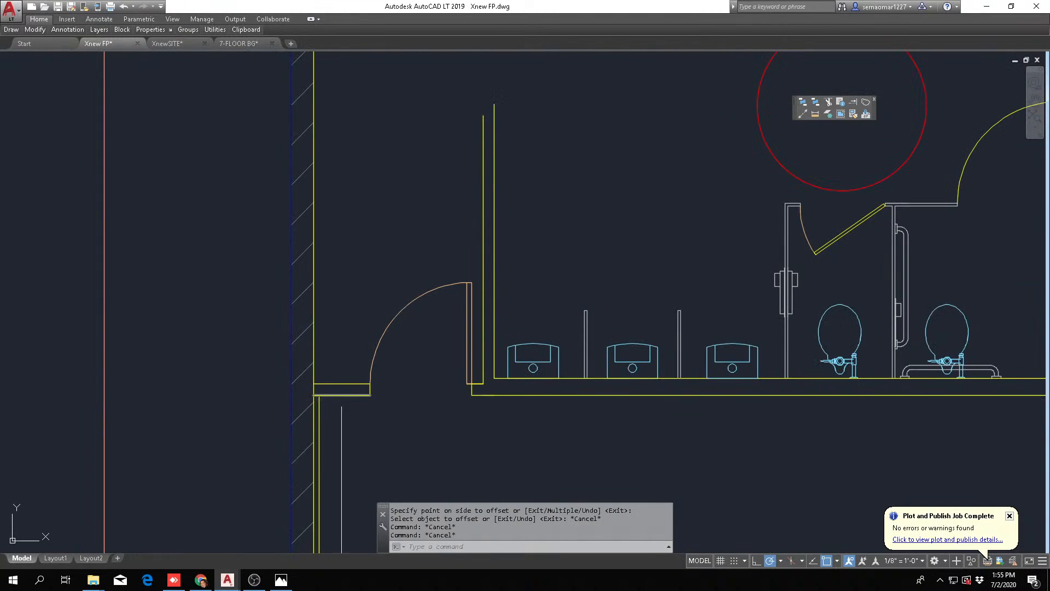
Fillet the inner lines of the side wall and the upper wall to close the restroom's upper-left corner
scroll(315, 400, "up", 2)
scroll(329, 388, "down", 2)
scroll(351, 399, "up", 2)
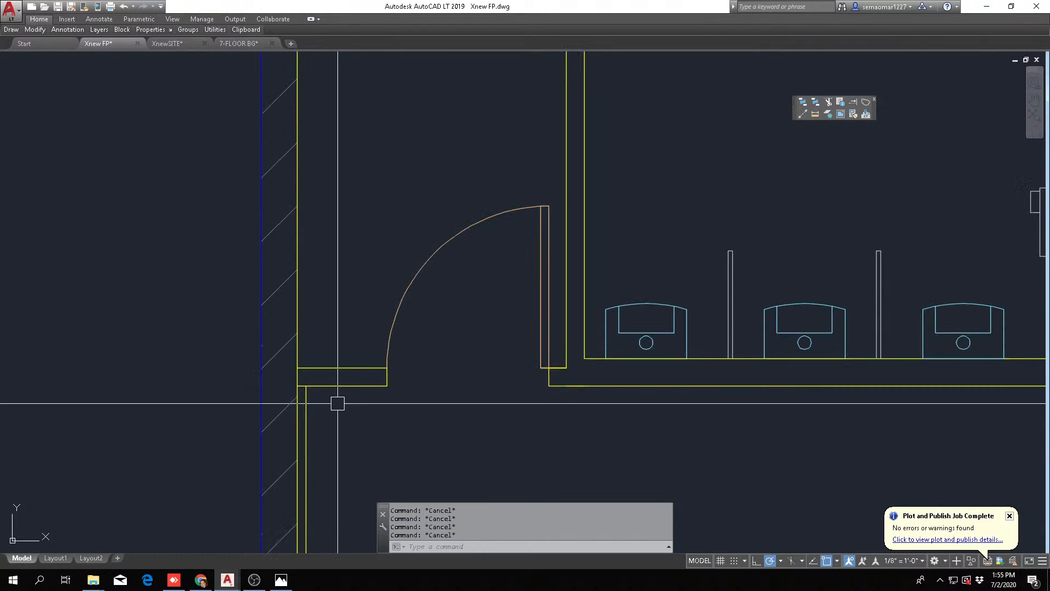
type("f")
key("Return")
left_click(307, 403)
scroll(322, 403, "down", 6)
scroll(386, 225, "up", 2)
key("Escape")
key("Escape")
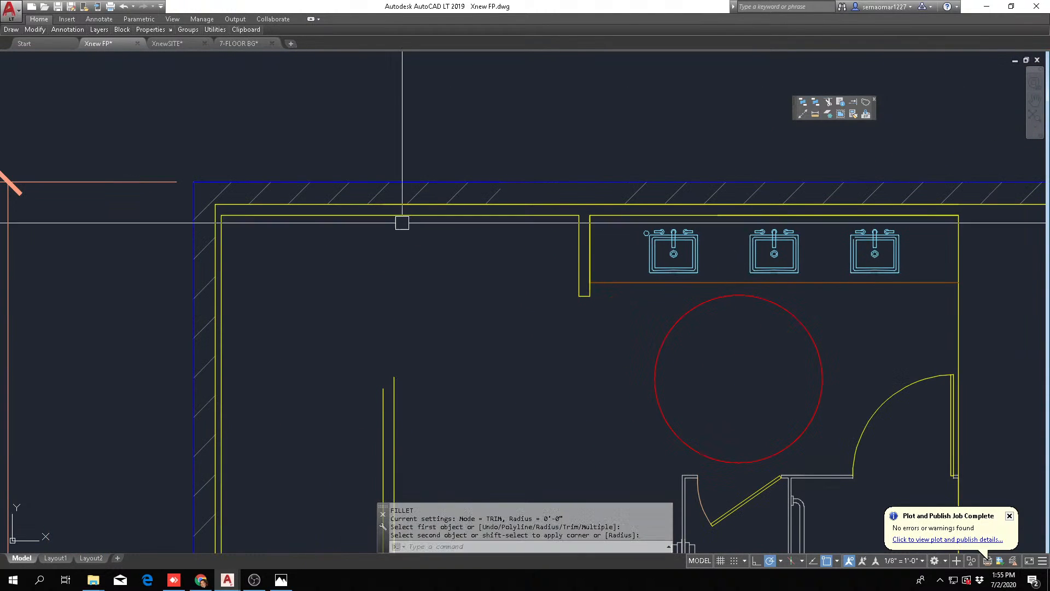
Trim the overlapping lines where the short wall beside the door meets the side wall, leaving an open wall junction
scroll(317, 335, "down", 2)
scroll(296, 423, "up", 3)
type("tr")
key("Return")
left_click(283, 330)
left_click(244, 465)
scroll(247, 438, "up", 4)
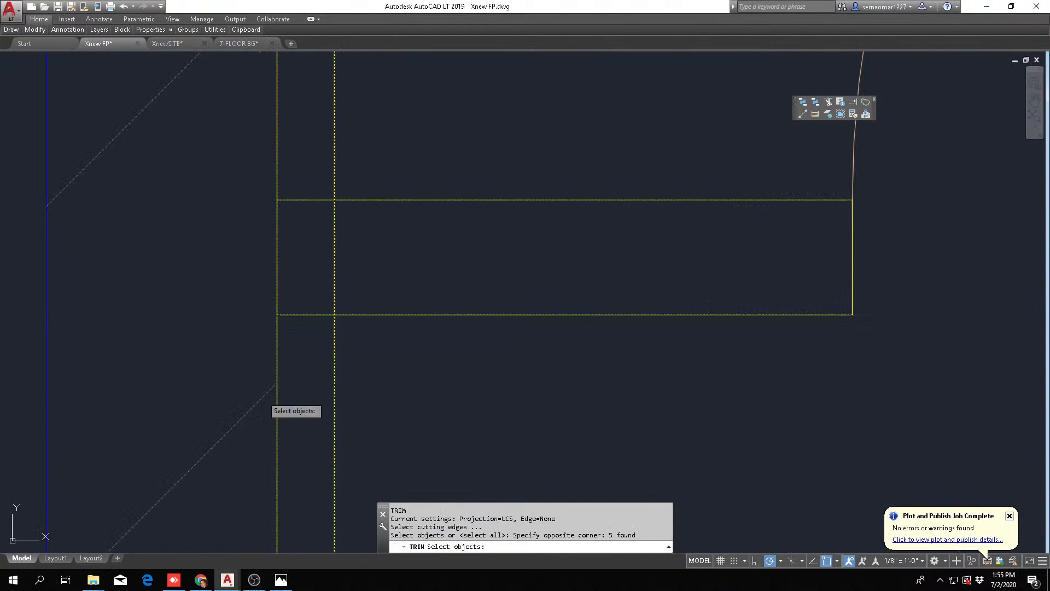
key("Return")
left_click(307, 355)
left_click(308, 162)
left_click(333, 232)
key("Escape")
scroll(330, 273, "down", 8)
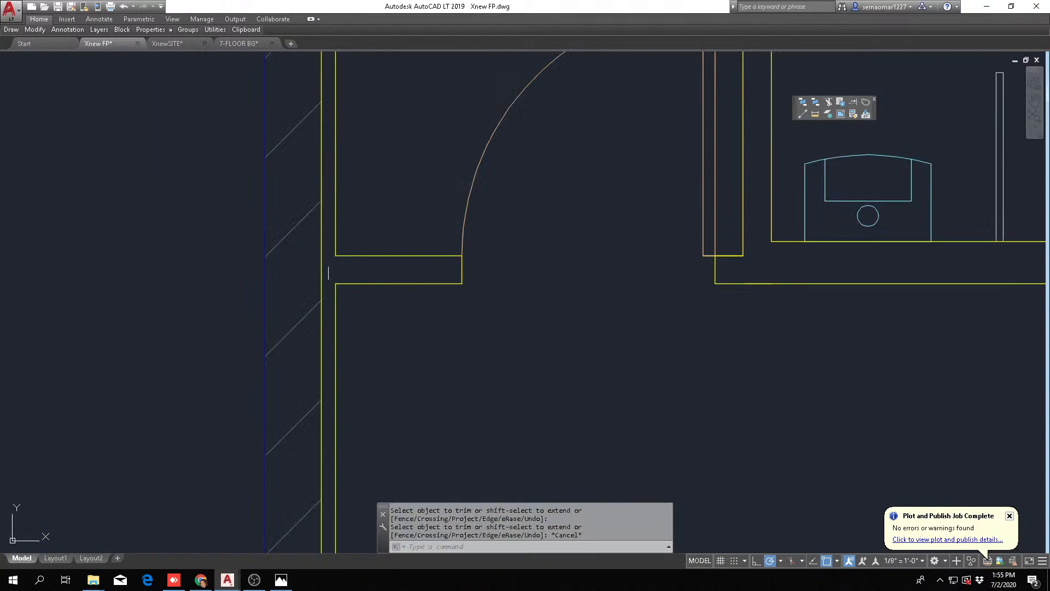
key("Escape")
Offset the upper wall line 5'2" downward to mark the free end of the partition beside the urinals
middle_click_drag(476, 297, 305, 402)
scroll(305, 401, "down", 2)
scroll(295, 300, "up", 4)
key("Escape")
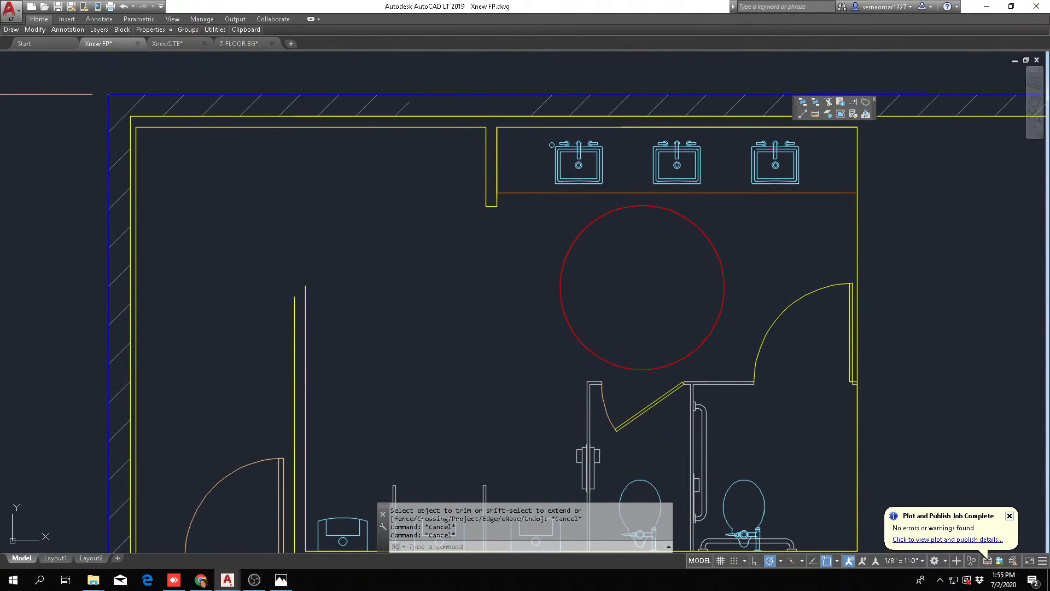
scroll(356, 253, "down", 2)
middle_click_drag(356, 253, 279, 260)
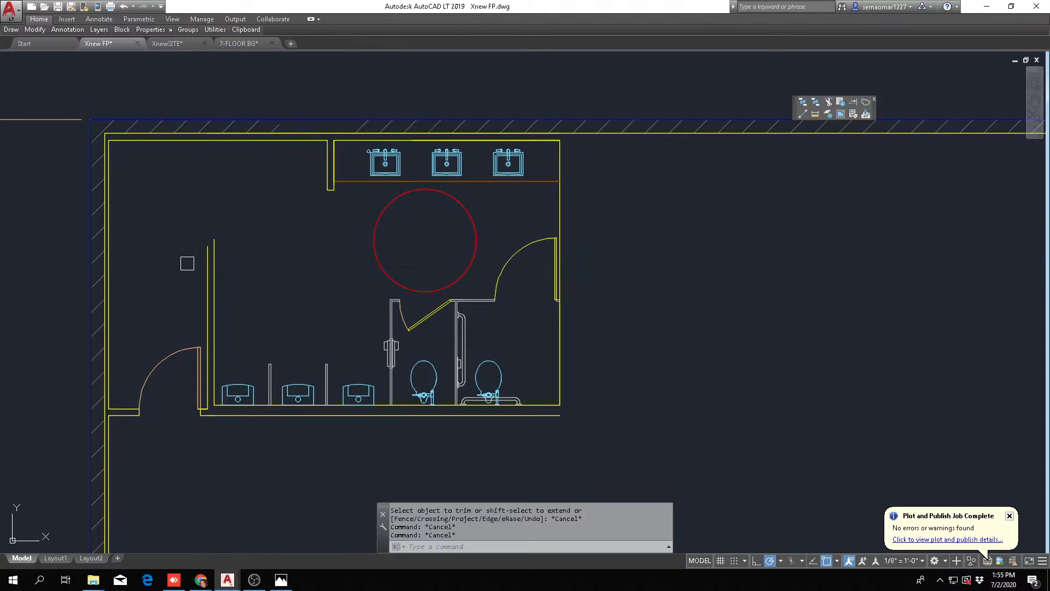
type("o")
key("Return")
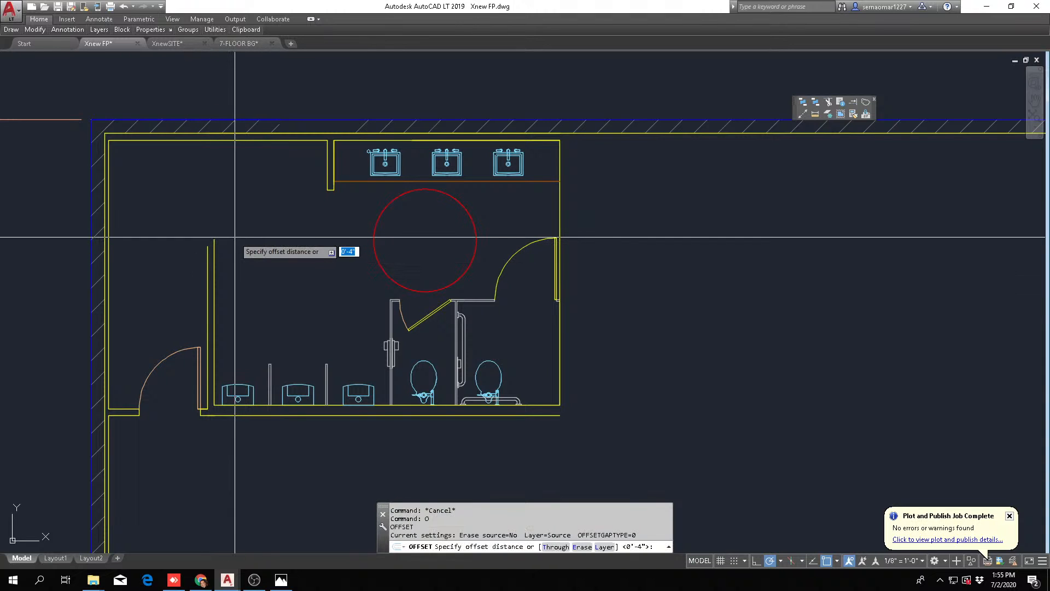
key("Return")
left_click(233, 139)
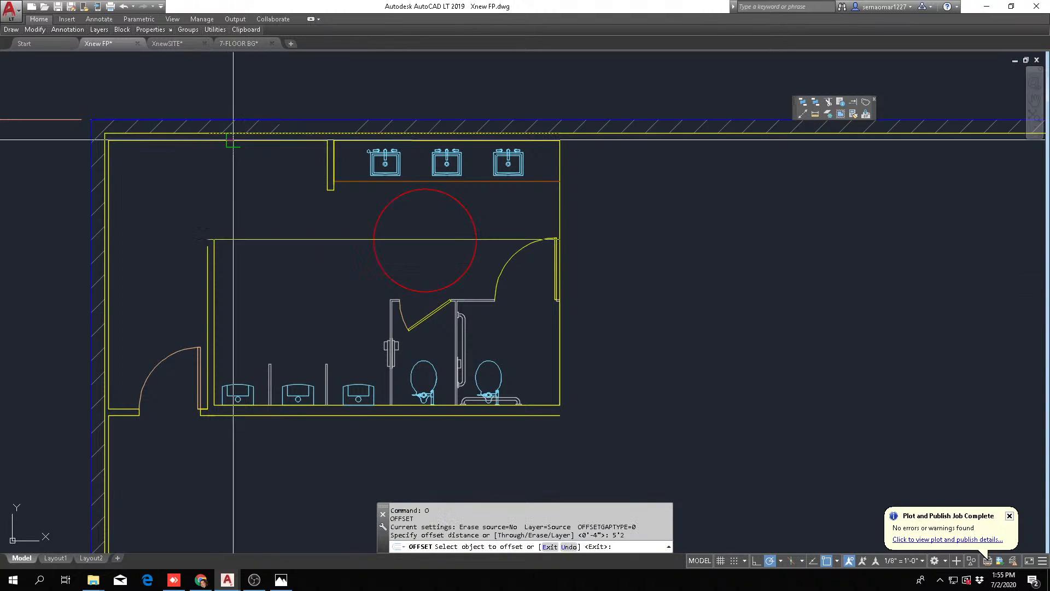
left_click(237, 241)
key("Escape")
key("Escape")
Fillet both partition lines with the offset line to cap the partition's upper end
scroll(211, 249, "up", 4)
type("f")
key("Return")
left_click(204, 248)
left_click(246, 223)
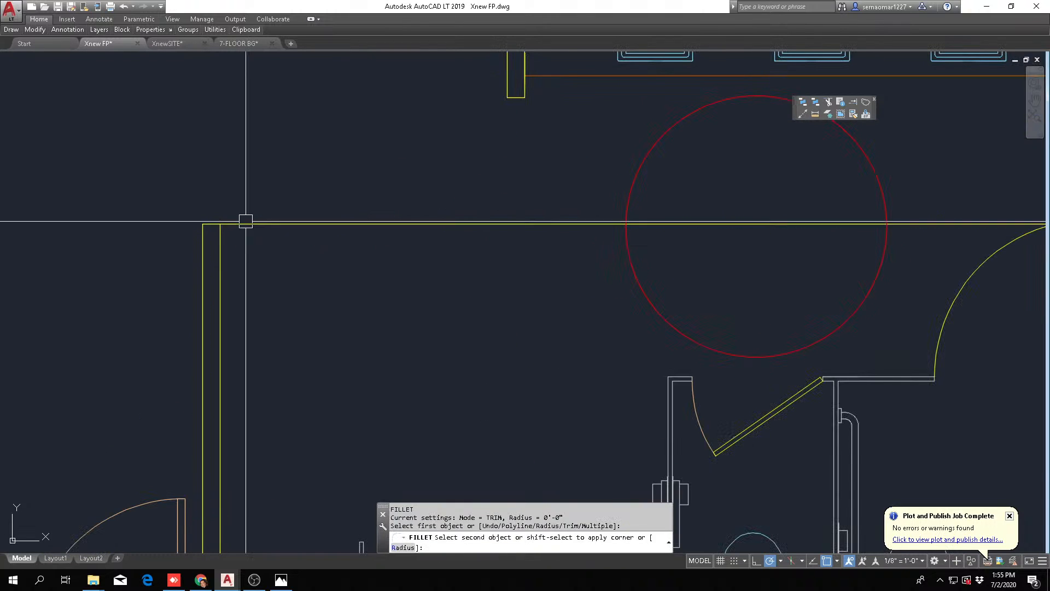
scroll(214, 228, "up", 4)
key("Return")
left_click(204, 220)
left_click(227, 267)
key("Escape")
scroll(332, 218, "down", 5)
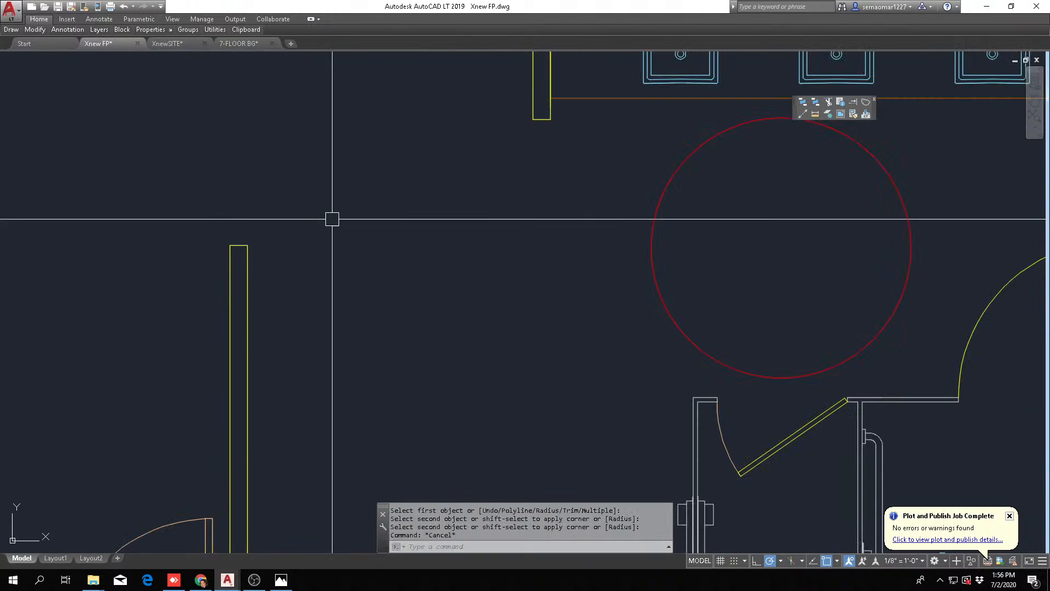
Move the loose rectangular fixture from outside the building into the restroom, beside the stub wall next to the sinks
scroll(340, 287, "down", 2)
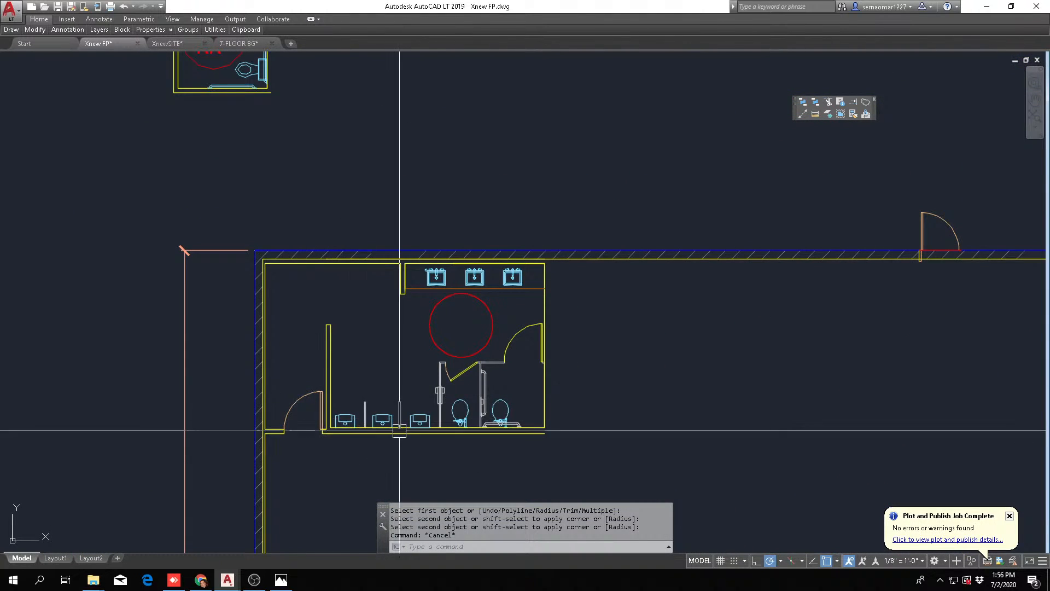
middle_click_drag(399, 430, 302, 387)
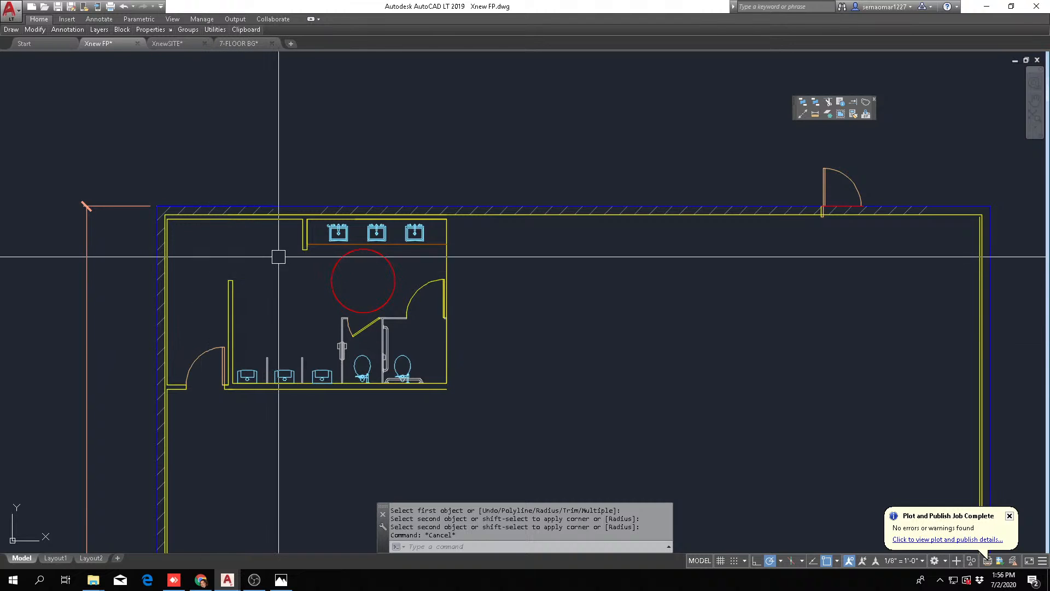
scroll(278, 256, "down", 5)
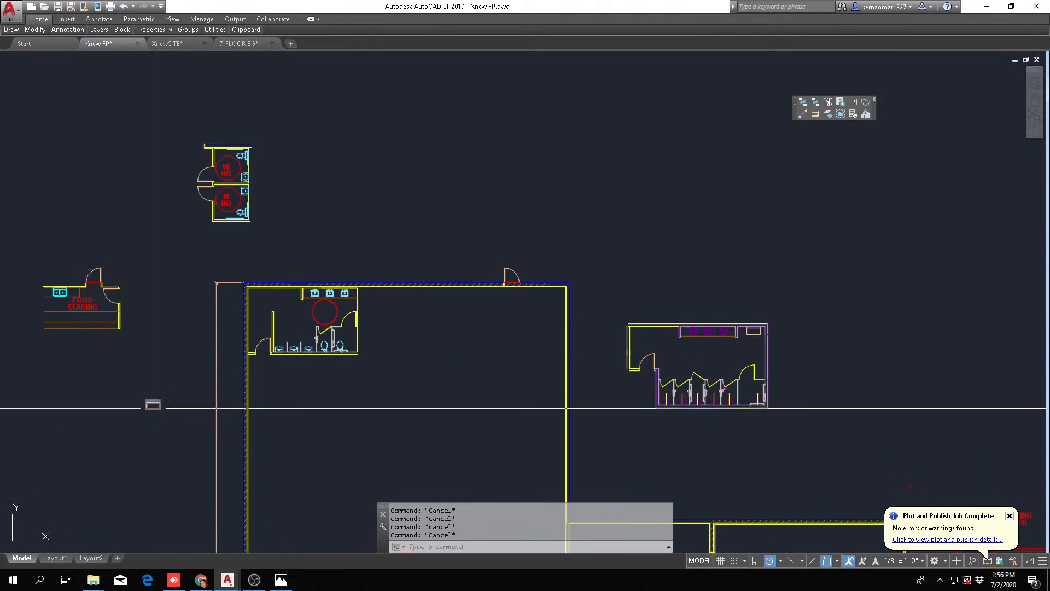
scroll(156, 408, "up", 4)
key("Escape")
type("m")
key("Return")
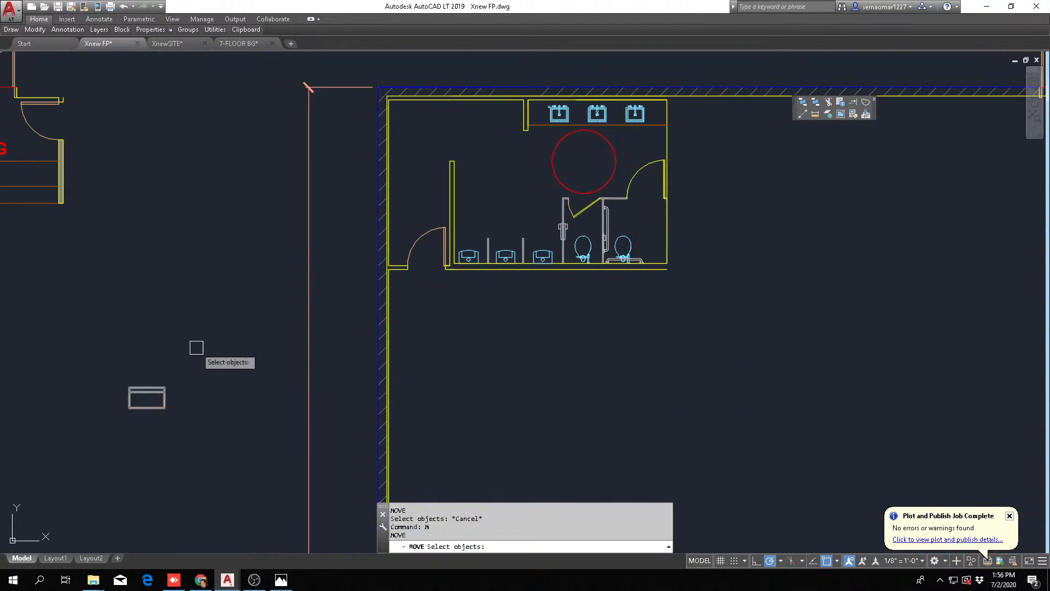
left_click(197, 348)
left_click(128, 430)
key("Return")
left_click(135, 430)
scroll(504, 214, "up", 4)
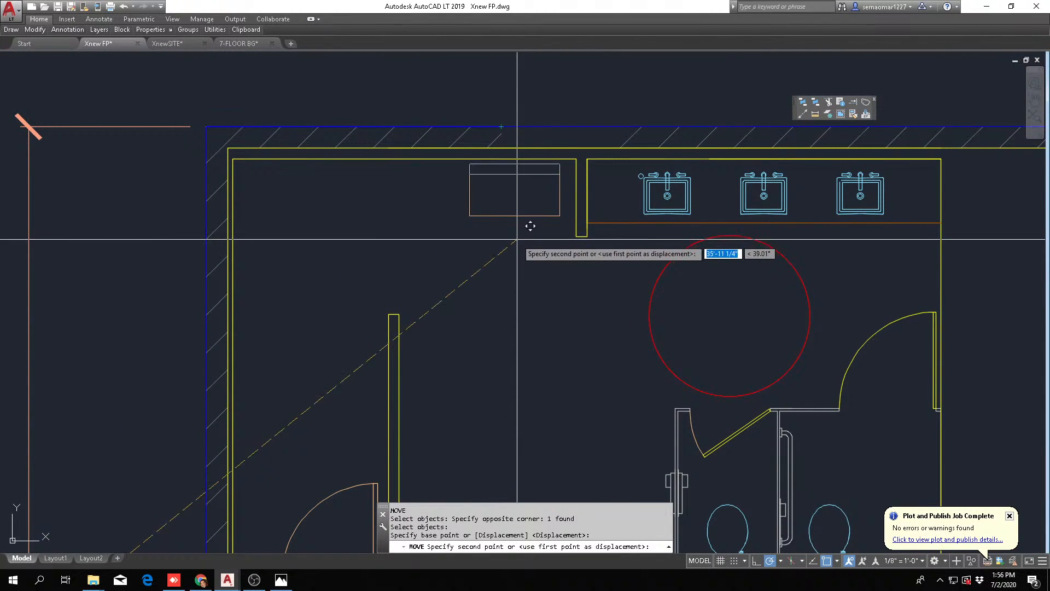
left_click(511, 211)
key("Escape")
Move the rectangular fixture up so its back edge sits flush against the restroom's upper wall
scroll(506, 168, "up", 4)
type("m")
key("Return")
left_click(504, 166)
left_click(330, 282)
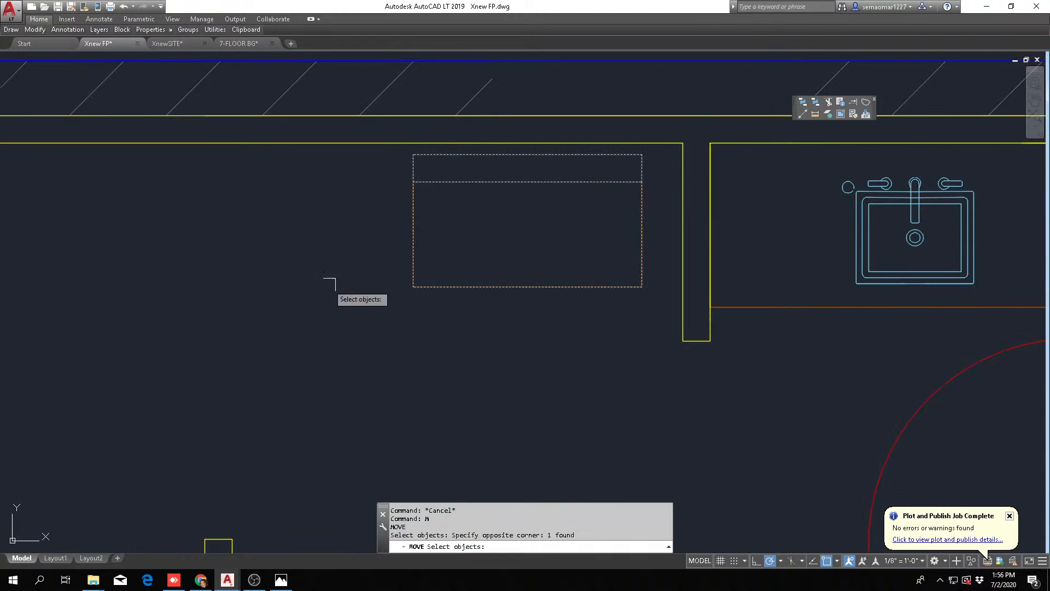
key("Return")
left_click(328, 282)
key("Escape")
scroll(338, 290, "down", 5)
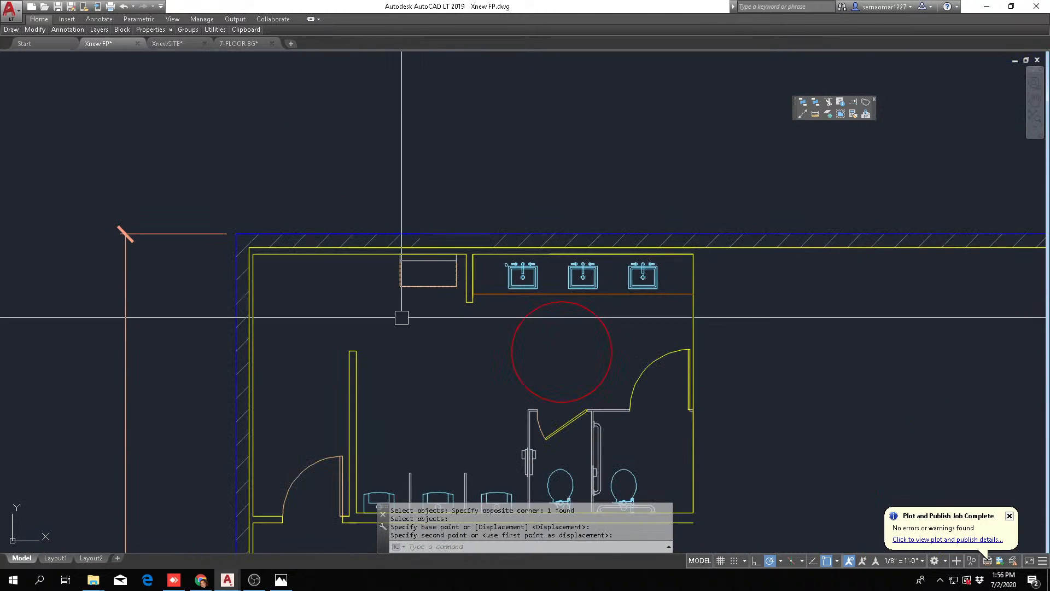
Stretch the free end of the partition beside the urinals downward by 24 inches
scroll(352, 341, "up", 2)
key("Escape")
middle_click_drag(353, 342, 409, 203)
left_click(35, 29)
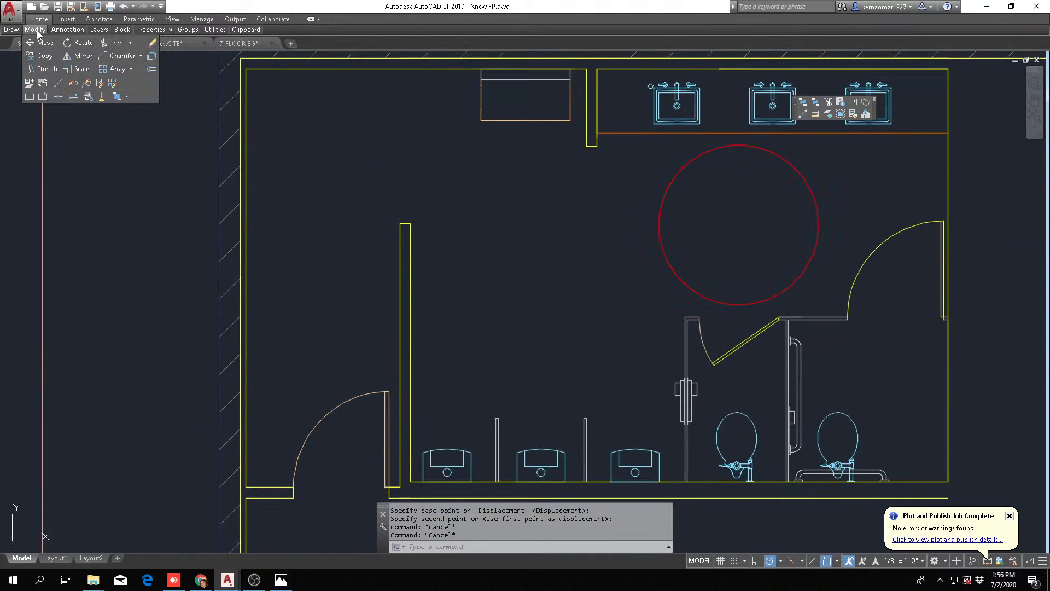
left_click(43, 71)
left_click(441, 202)
left_click(382, 258)
key("Return")
left_click(450, 205)
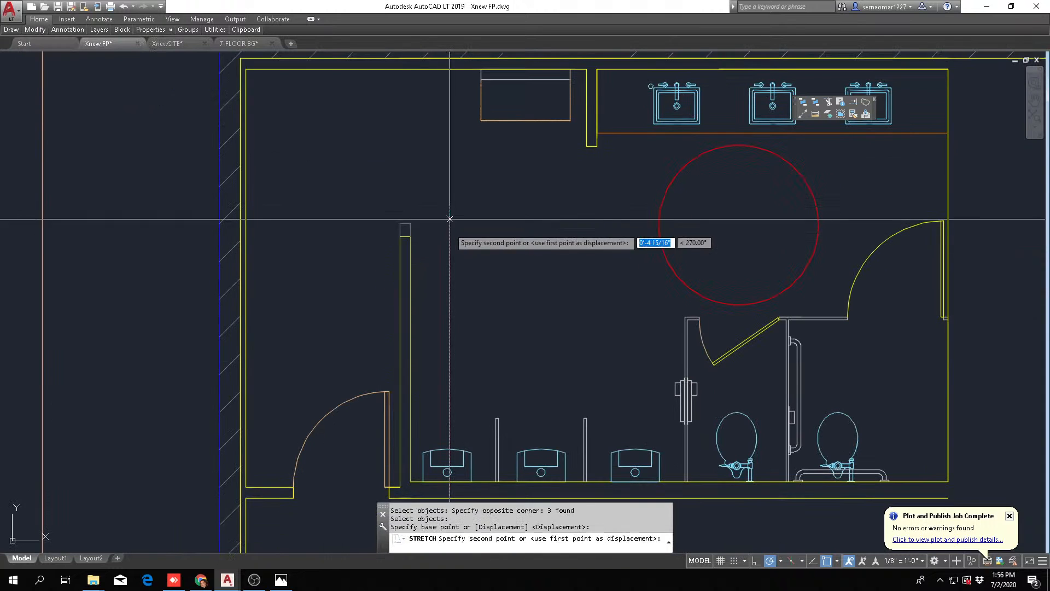
type("24")
key("Return")
key("Escape")
key("Escape")
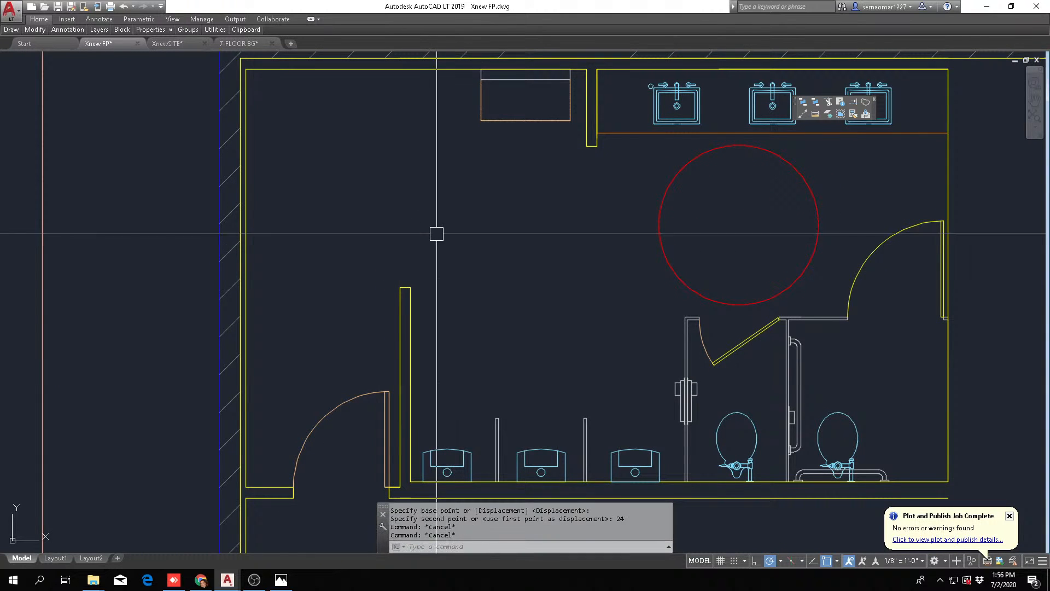
scroll(422, 256, "down", 3)
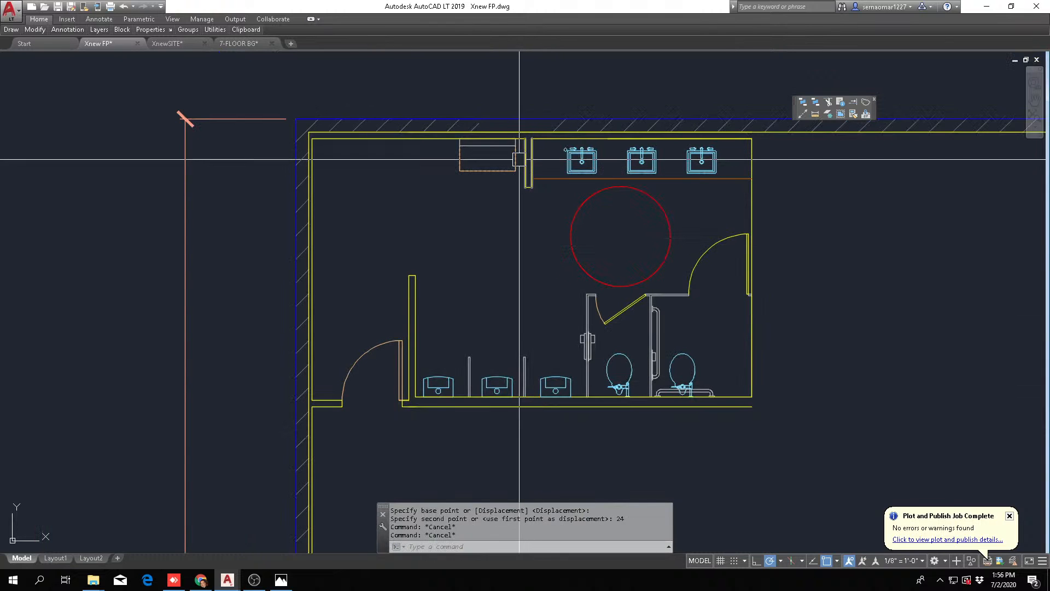
type("m")
key("Return")
scroll(487, 163, "up", 4)
left_click(384, 226)
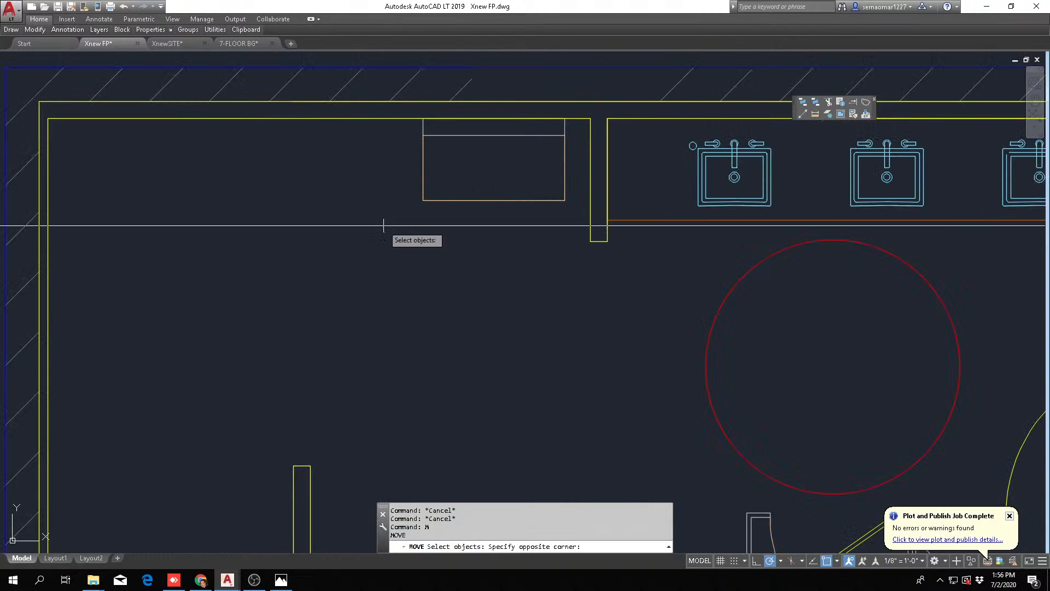
key("Return")
left_click(509, 241)
key("Escape")
Draw a 30 by 48 inch clearance rectangle near the rectangular fixture
mouse_move(8, 33)
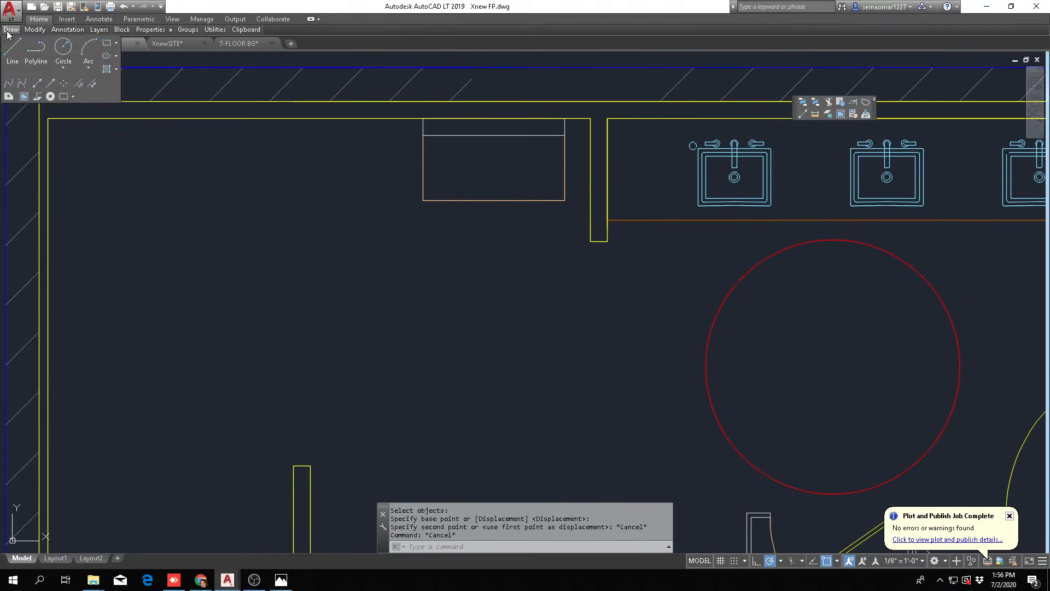
left_click(106, 55)
left_click(344, 325)
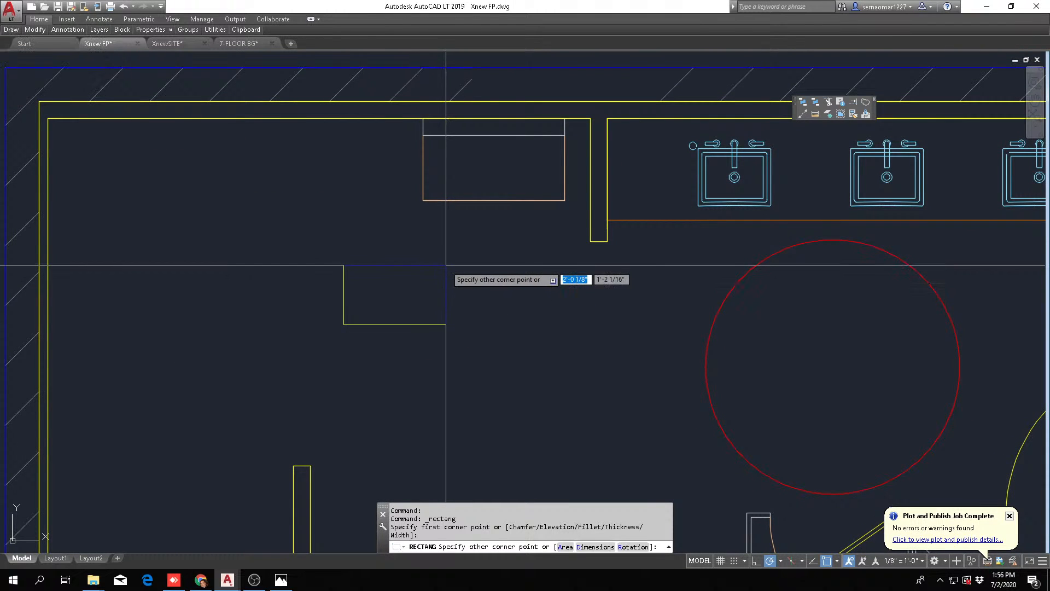
type("30,")
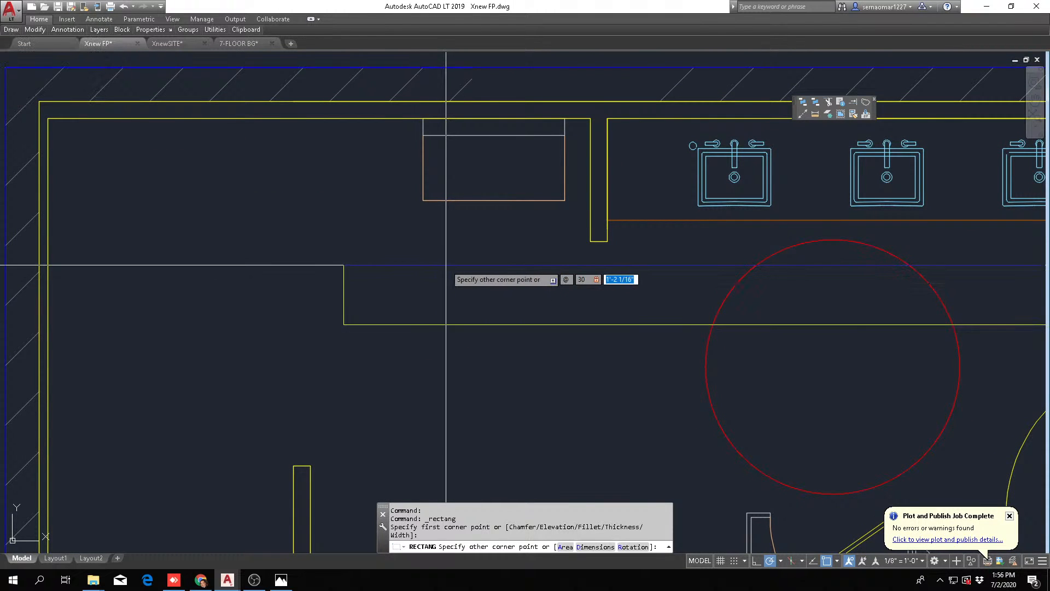
type("48")
key("Return")
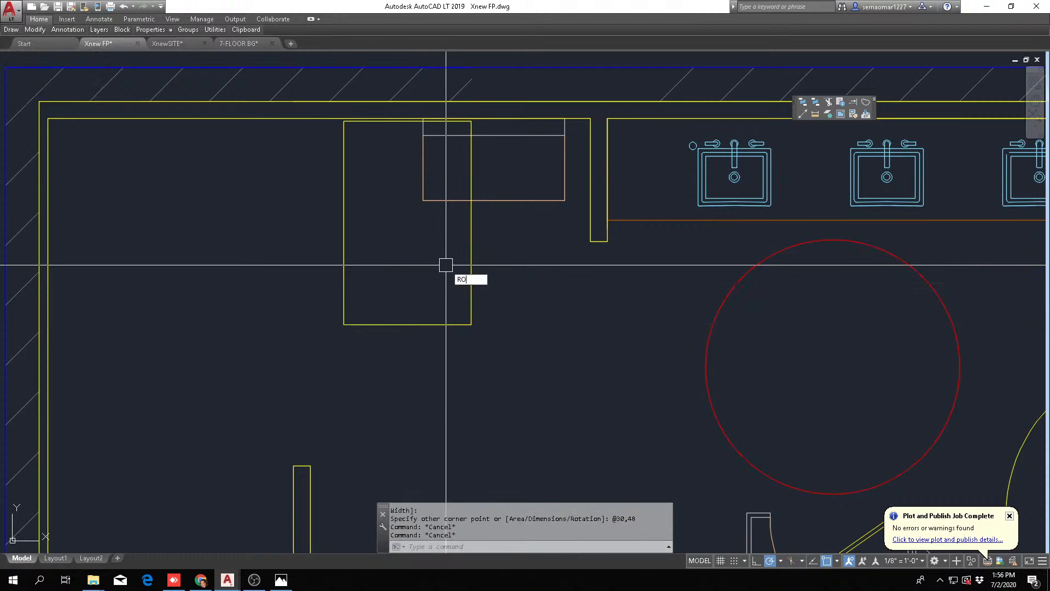
Rotate the clearance rectangle a quarter turn so its long side runs horizontally
key("Return")
left_click(509, 260)
left_click(428, 265)
key("Return")
left_click(427, 254)
left_click(427, 279)
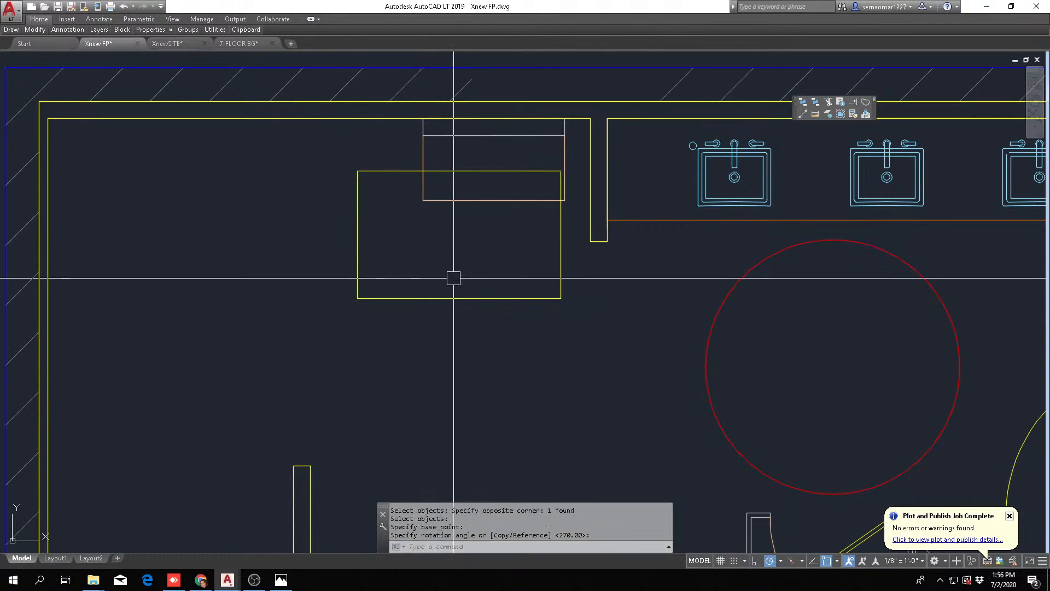
Move the clearance rectangle horizontally toward the stub wall, roughly centred on the rectangular fixture
type("m")
key("Return")
left_click(486, 267)
left_click(426, 345)
key("Return")
left_click(477, 383)
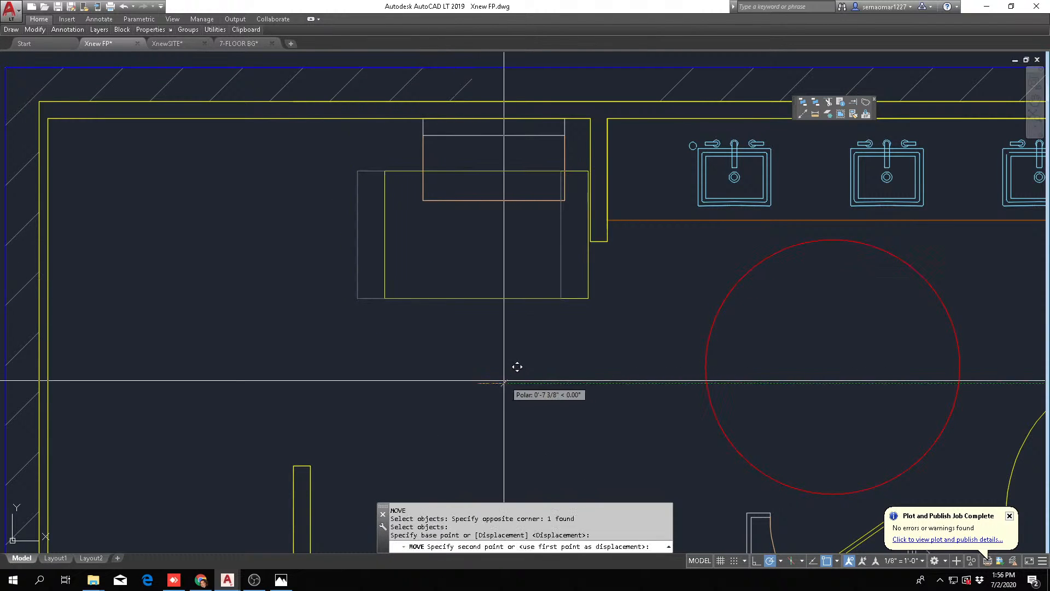
left_click(505, 381)
key("Escape")
Move the rectangular fixture slightly left along the upper wall, away from the stub wall
type("m")
key("Return")
left_click(470, 202)
key("Return")
left_click(504, 241)
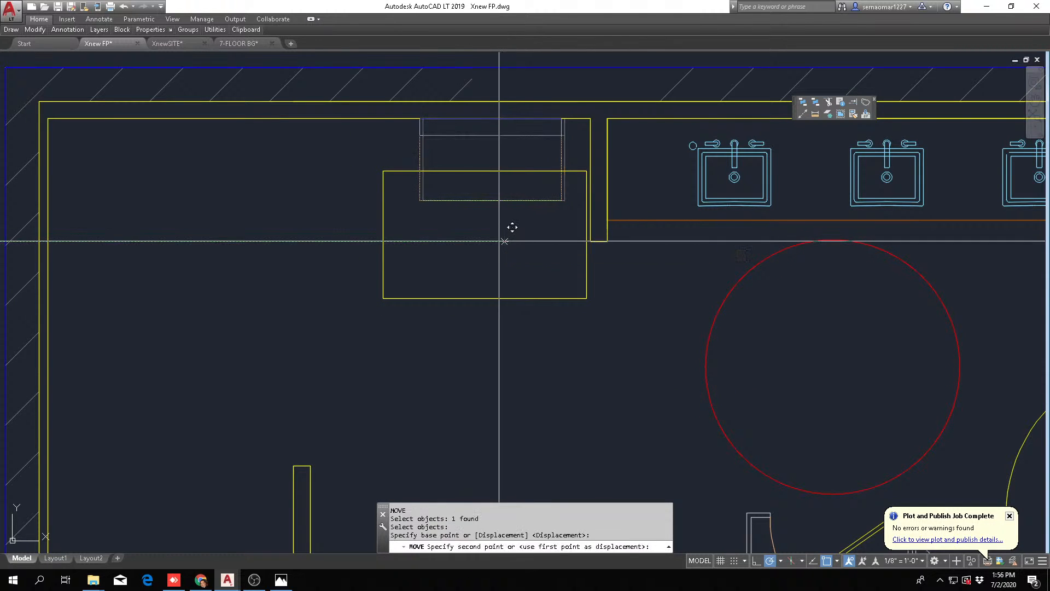
left_click(498, 241)
key("Escape")
key("Escape")
Erase the clearance rectangle in front of the rectangular fixture
key("e")
key("Return")
left_click(534, 265)
left_click(424, 356)
key("Return")
key("Escape")
scroll(395, 270, "down", 4)
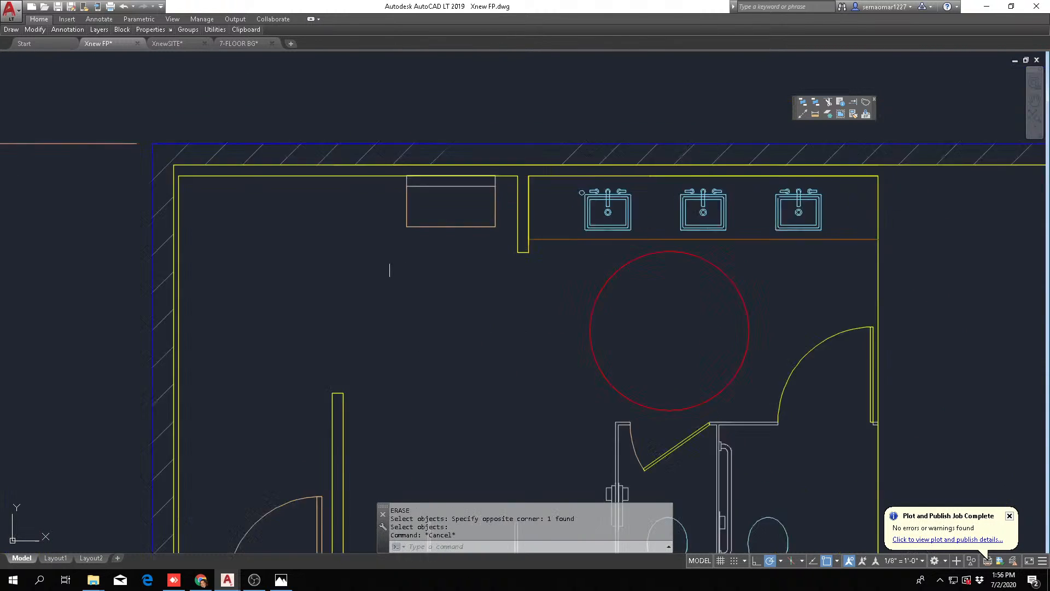
Offset the upper-left restroom's right wall line 4 inches outward to form its outer face
middle_click_drag(482, 294, 406, 235)
scroll(326, 325, "down", 2)
middle_click_drag(424, 368, 361, 305)
scroll(363, 305, "down", 2)
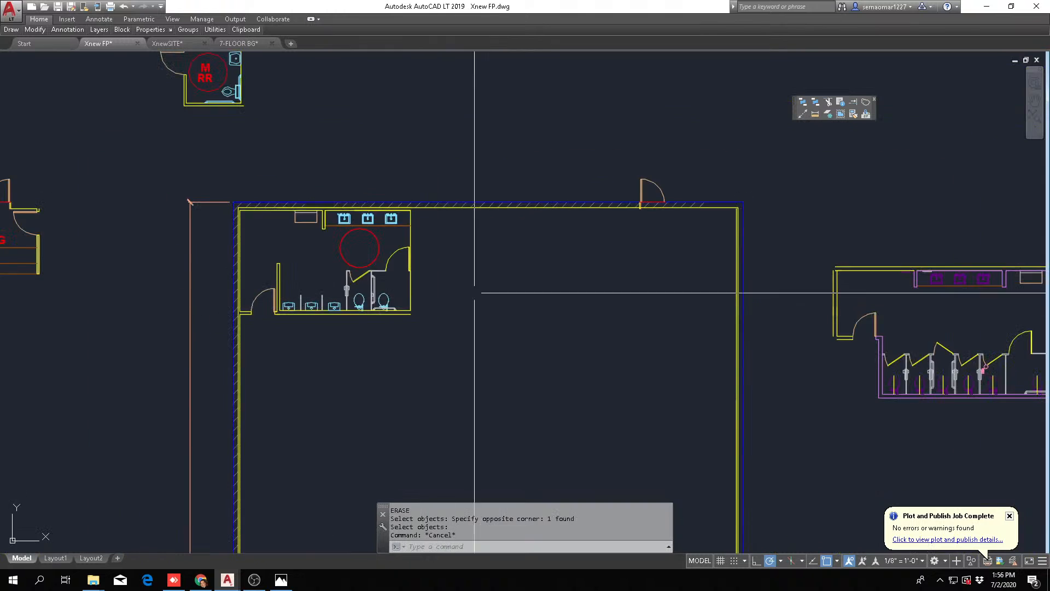
middle_click_drag(422, 293, 372, 319)
type("o")
key("Return")
type("4")
key("Return")
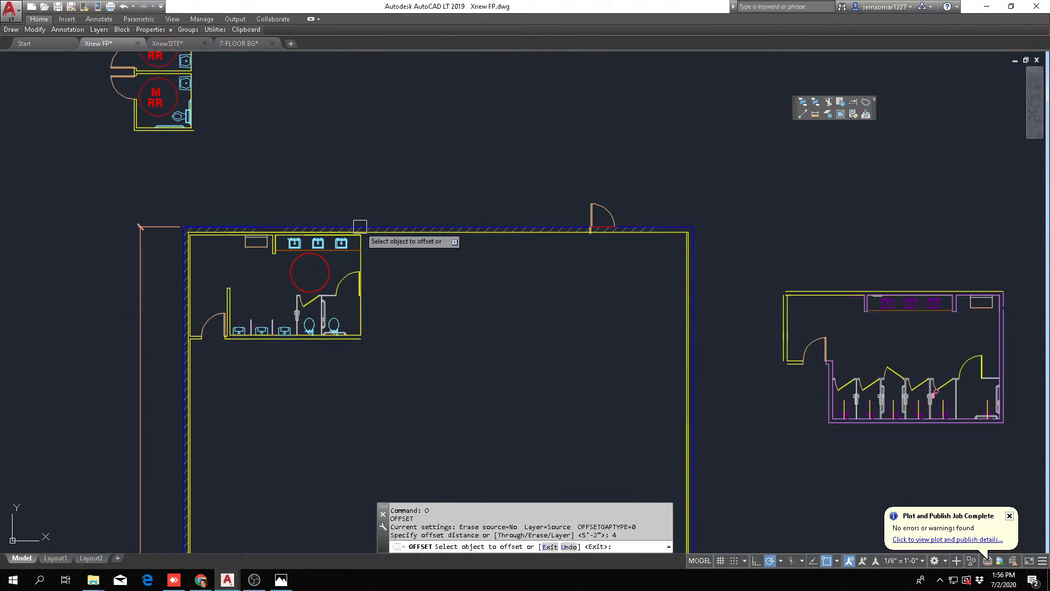
scroll(361, 229, "up", 2)
left_click(357, 299)
left_click(473, 342)
key("Escape")
Fillet the restroom's lower outer wall line with the new right outer line into a square corner, and save the drawing
key("Escape")
key("Escape")
middle_click_drag(369, 483, 403, 335)
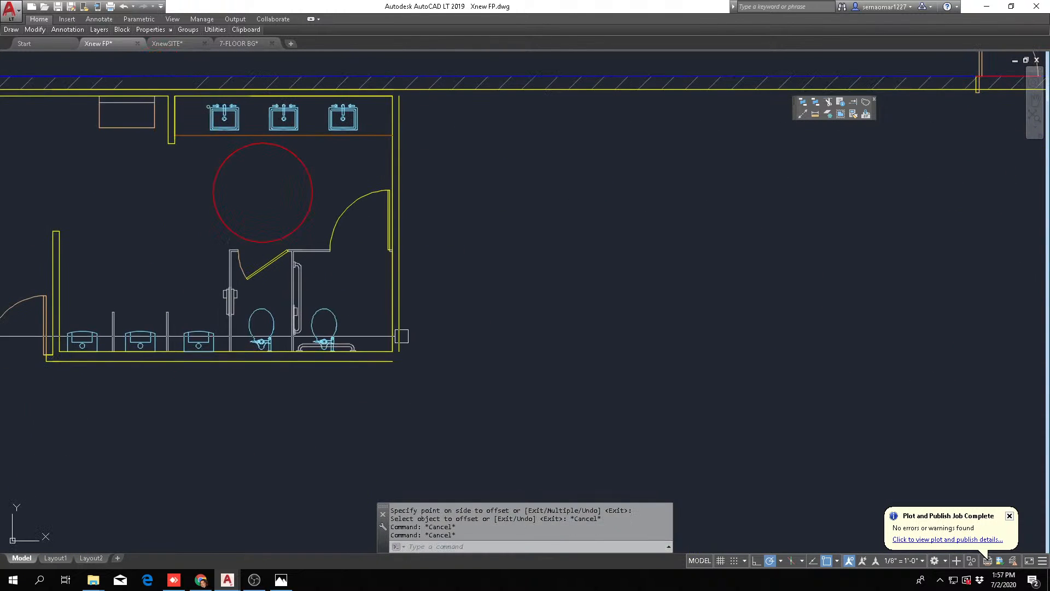
type("f")
key("Return")
left_click(387, 362)
left_click(401, 336)
key("Escape")
scroll(310, 304, "down", 2)
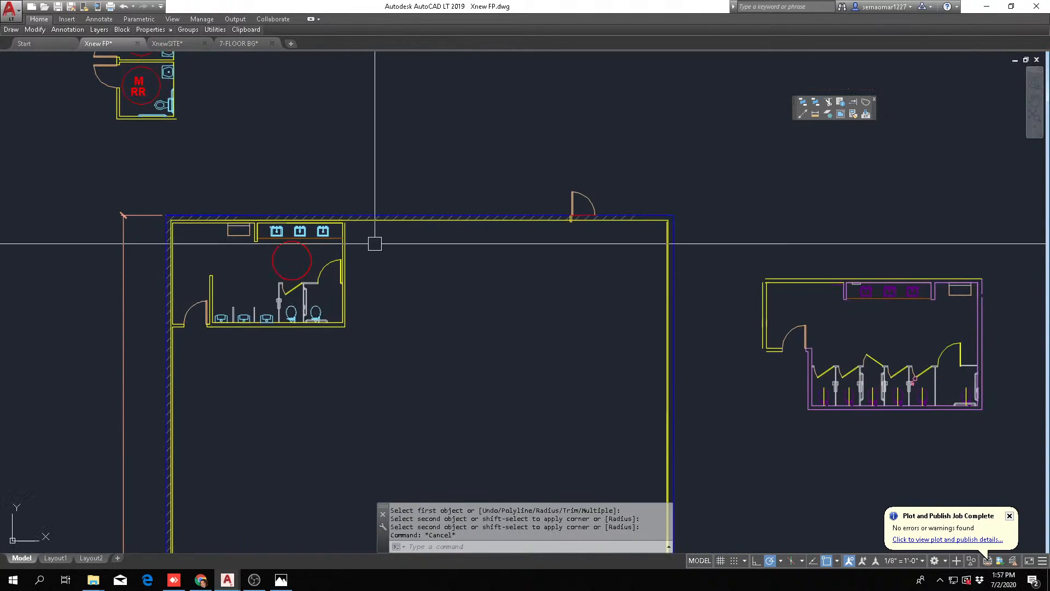
key("Escape")
key("Escape")
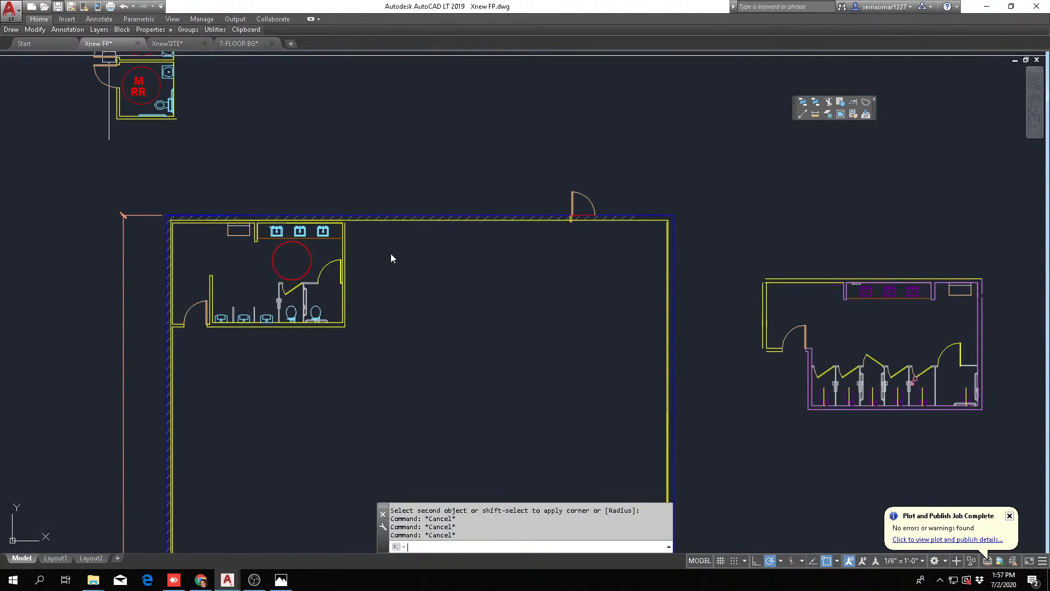
key("ctrl+s")
Move the exterior door out of the building's upper wall into the empty space above and to its left
type("m")
key("Return")
left_click(560, 245)
left_click(644, 128)
key("Return")
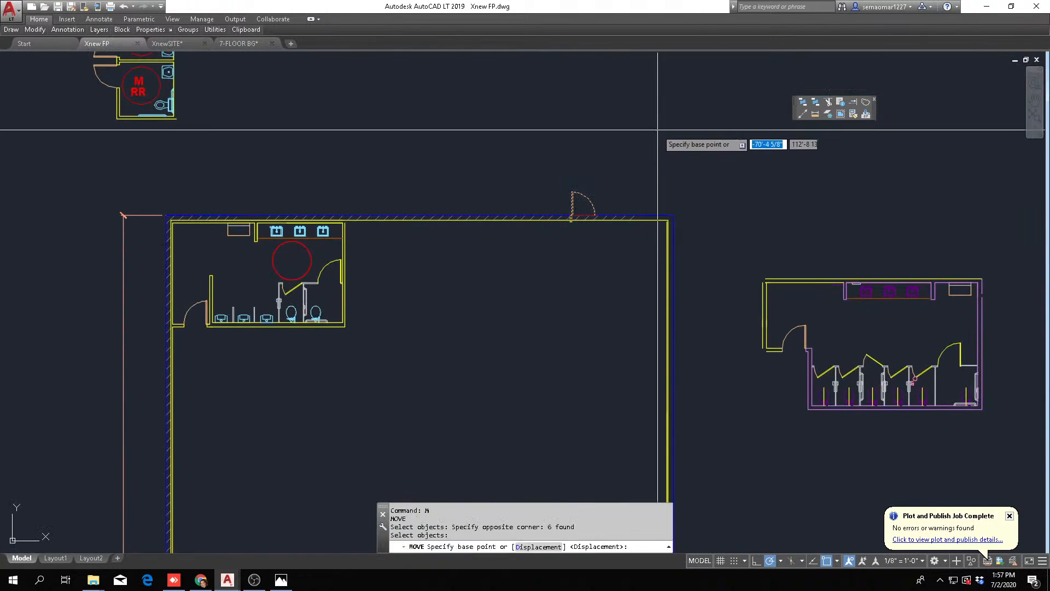
left_click(657, 129)
left_click(488, 83)
key("Escape")
Mirror the whole restroom about a vertical line through the middle of the building's upper wall, keeping the original
mouse_move(37, 33)
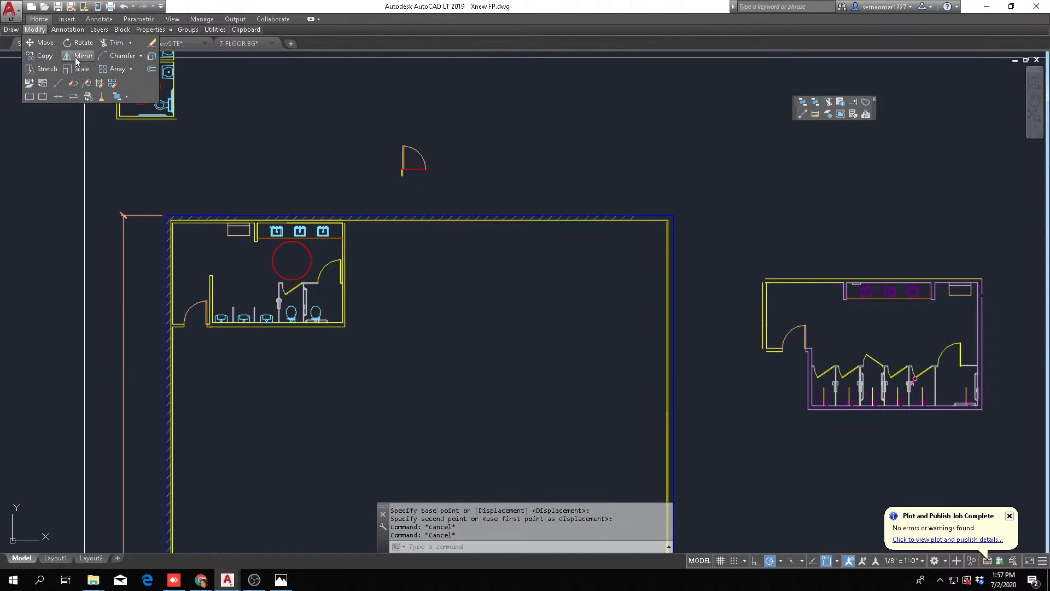
left_click(76, 61)
left_click(148, 356)
left_click(363, 218)
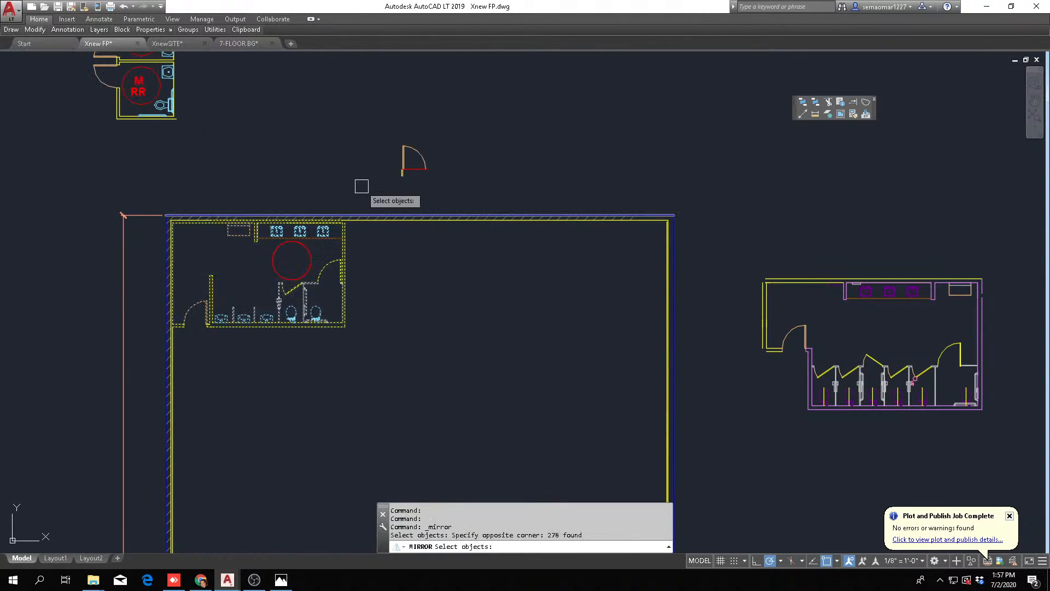
key("Return")
left_click(425, 215)
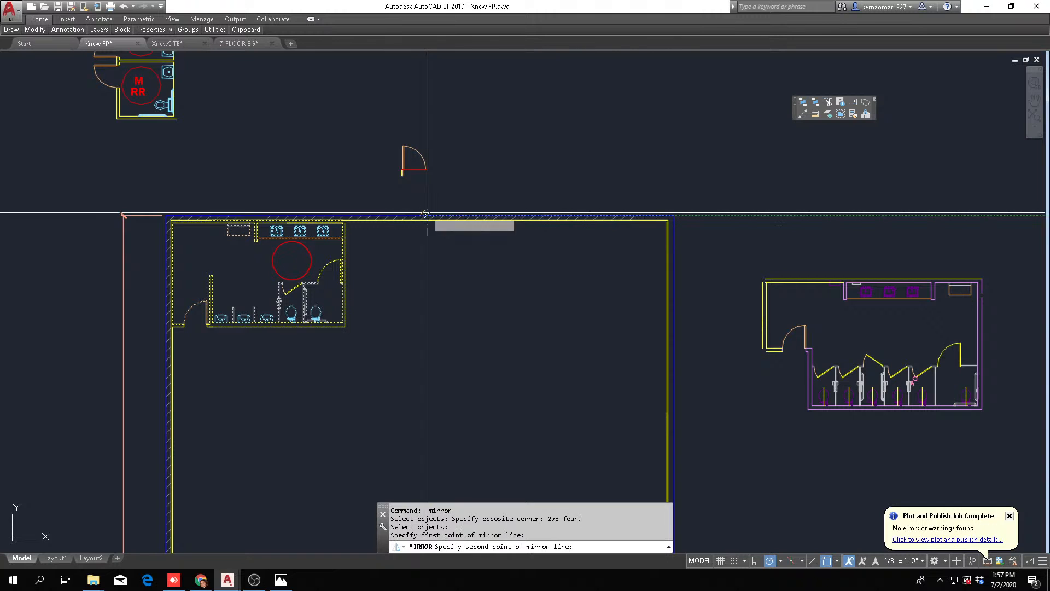
left_click(425, 273)
key("Return")
key("Escape")
key("Escape")
Fillet the right building wall's inner line with the lower line of the short wall beside the mirrored restroom's entry door
scroll(633, 284, "up", 4)
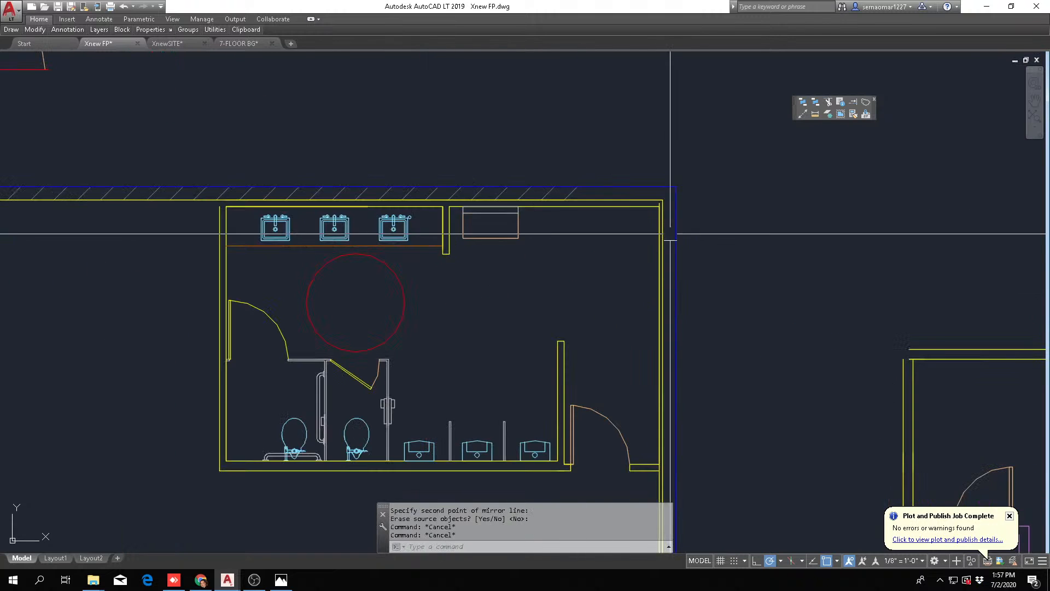
scroll(667, 491, "up", 4)
key("Escape")
type("f")
key("space")
left_click(636, 436)
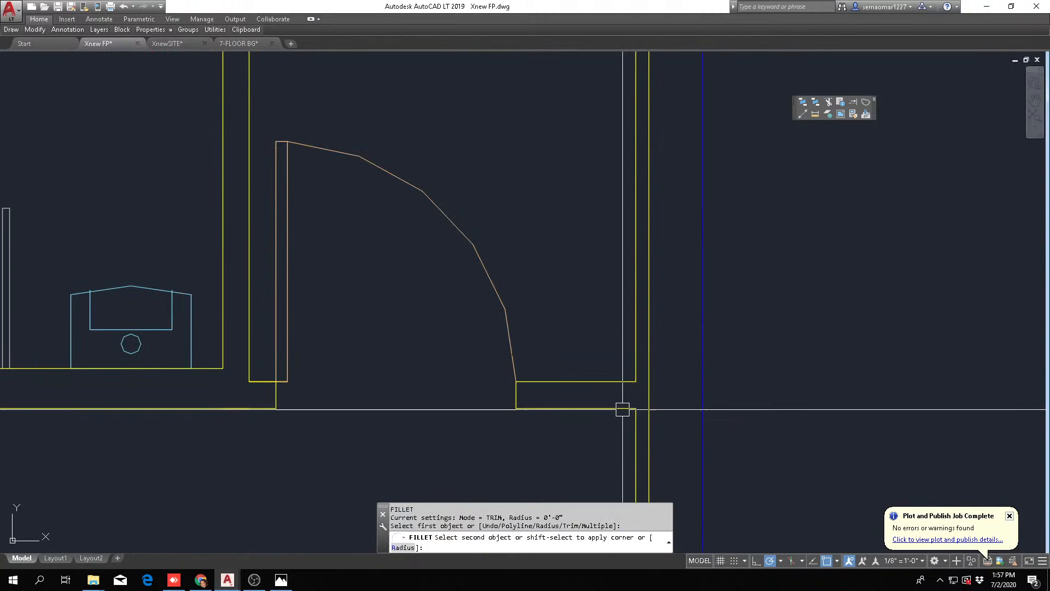
left_click(622, 409)
key("Escape")
scroll(645, 395, "down", 6)
scroll(591, 326, "up", 4)
key("Escape")
middle_click_drag(688, 319, 571, 226)
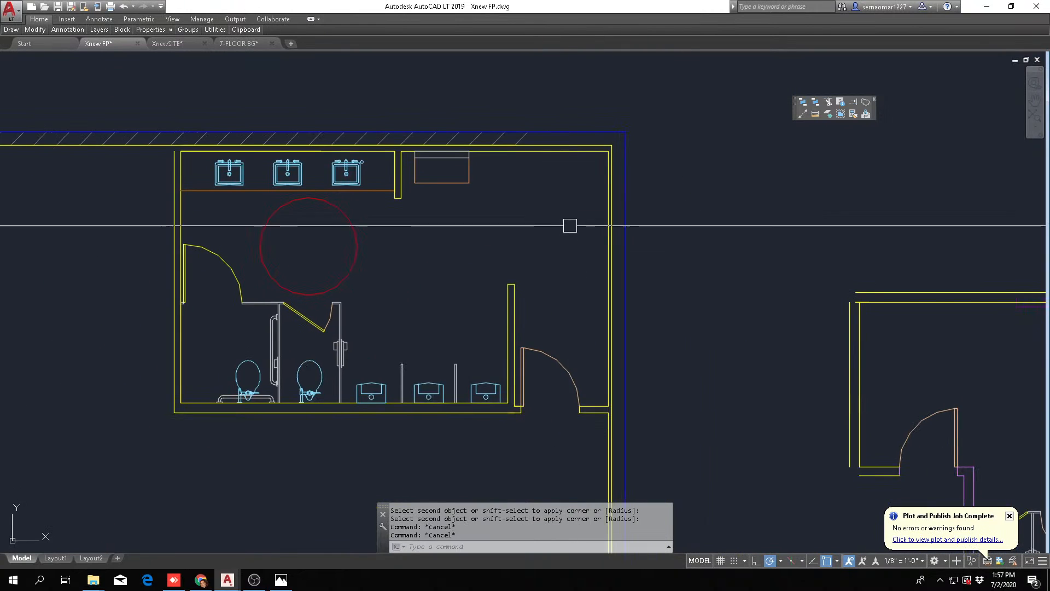
scroll(570, 238, "down", 4)
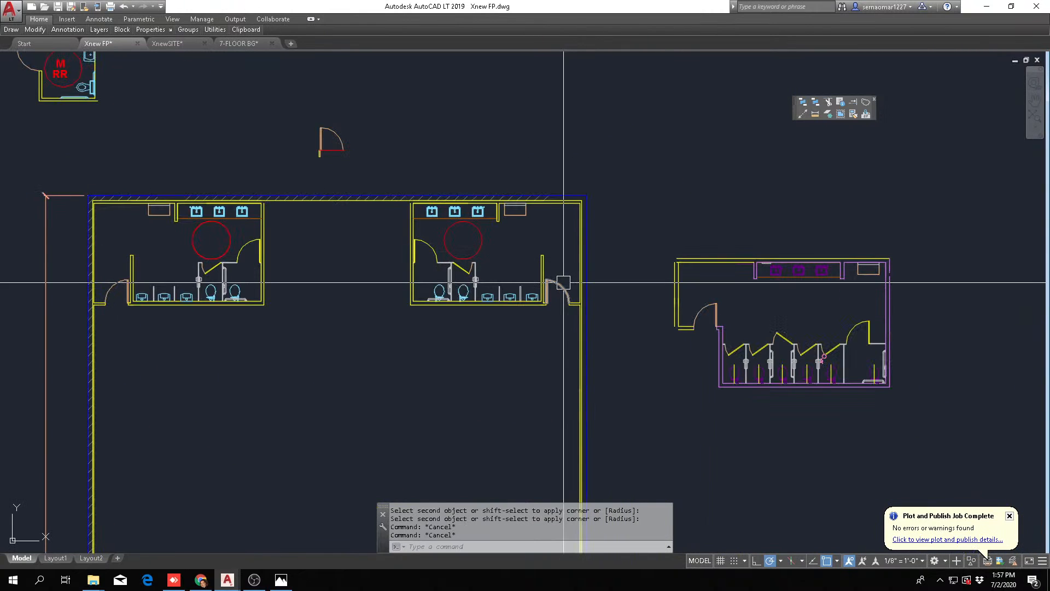
Erase the three urinals along the mirrored restroom's lower wall
scroll(508, 308, "up", 4)
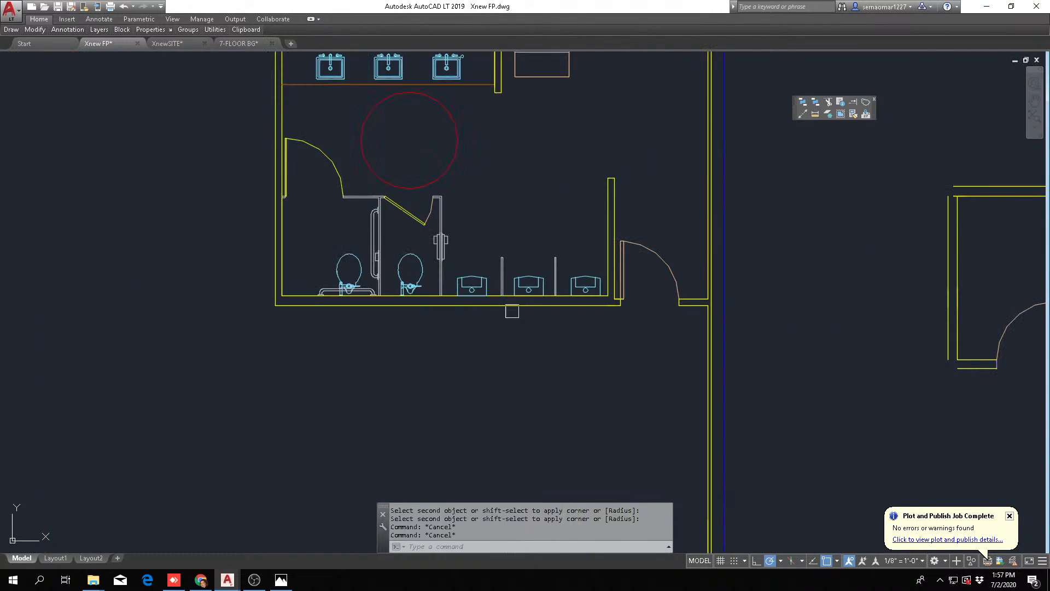
scroll(509, 288, "up", 4)
type("e")
key("Return")
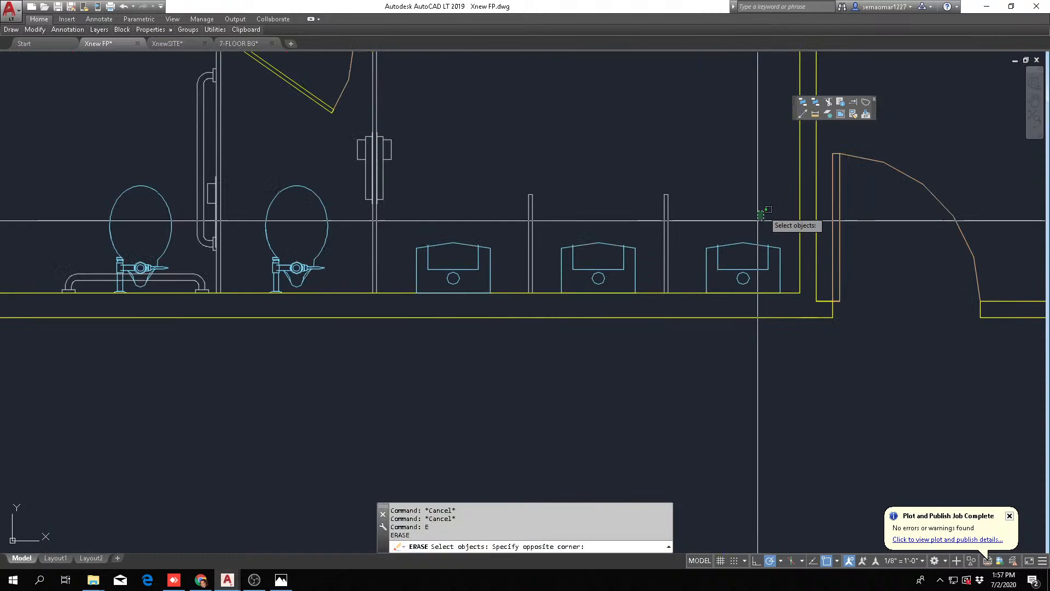
left_click(458, 265)
key("Return")
key("Escape")
key("Escape")
Erase the two urinal screens along the mirrored restroom's lower wall
type("e")
key("Return")
left_click(494, 176)
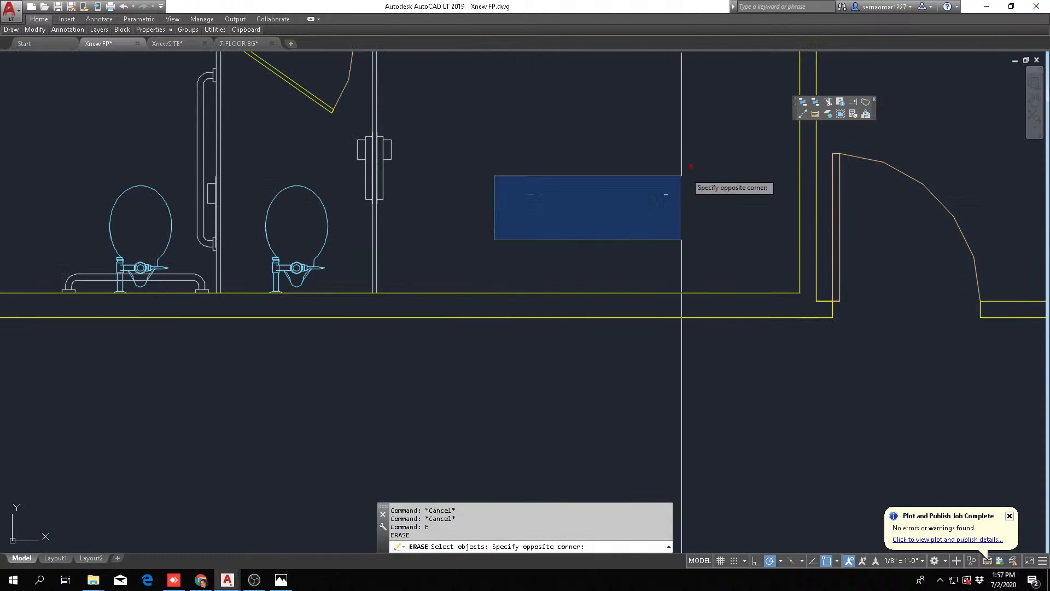
left_click(717, 159)
key("Return")
middle_click_drag(432, 216, 434, 298)
key("Escape")
Copy the standard toilet stall with its door and partition twice to the right, end to end along the lower wall
mouse_move(35, 33)
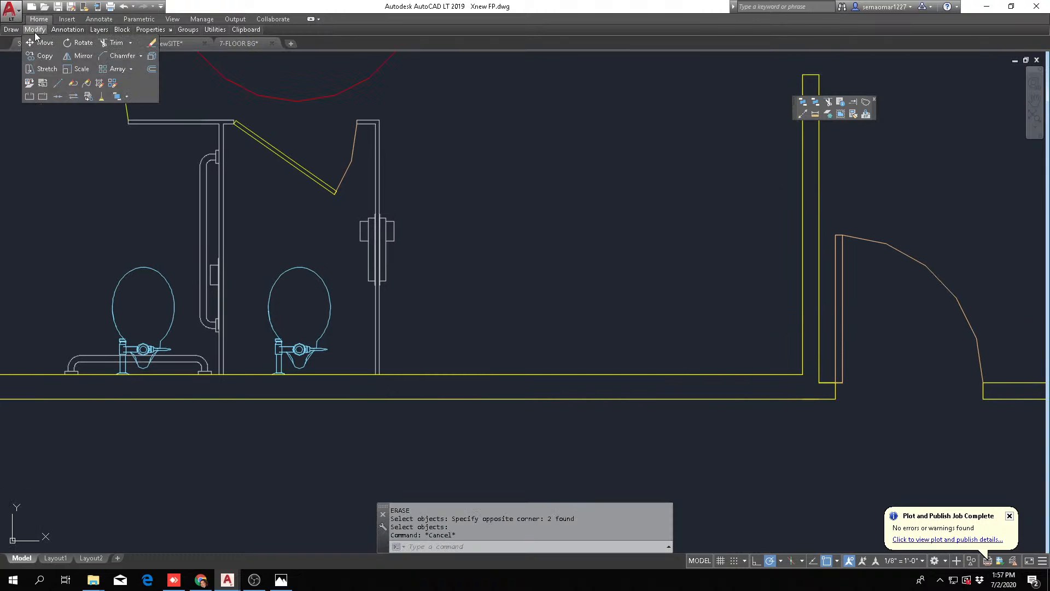
left_click(44, 56)
scroll(223, 384, "up", 5)
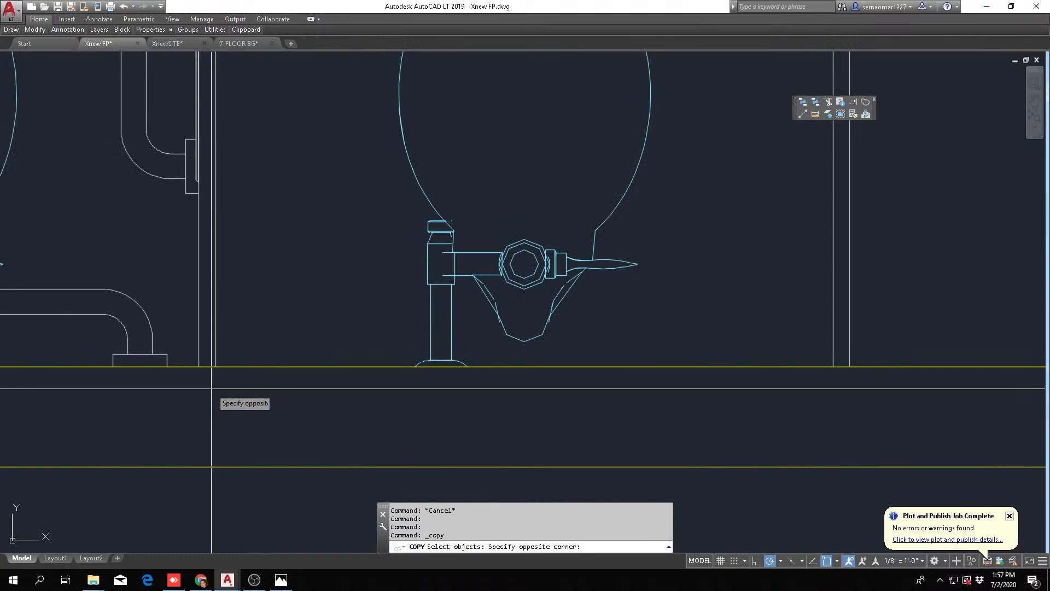
scroll(212, 388, "down", 5)
left_click(400, 214)
scroll(222, 366, "up", 4)
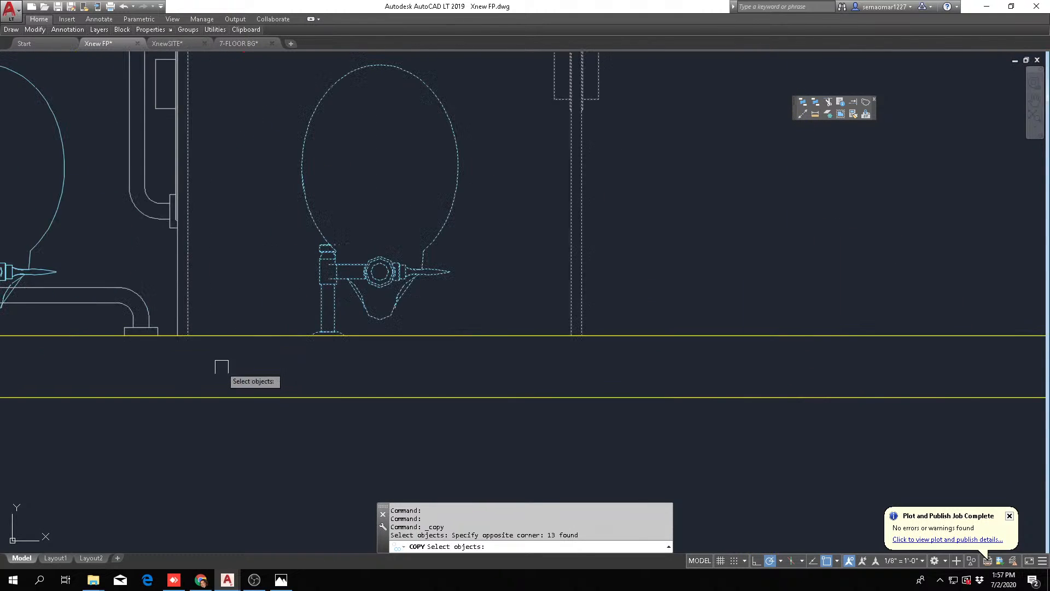
key("Return")
left_click(184, 335)
scroll(184, 334, "up", 2)
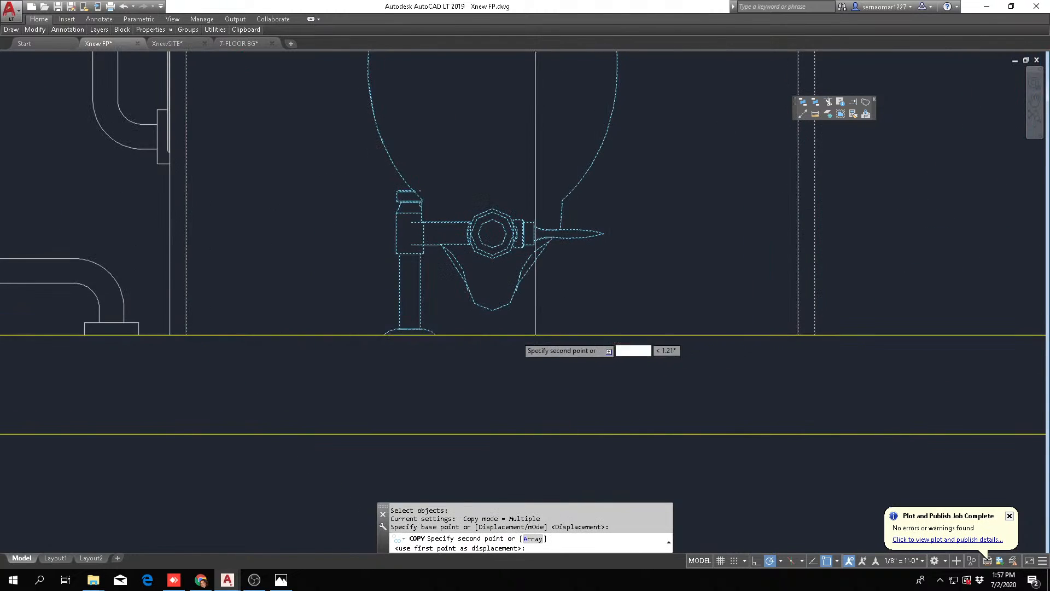
scroll(536, 335, "down", 3)
left_click(633, 336)
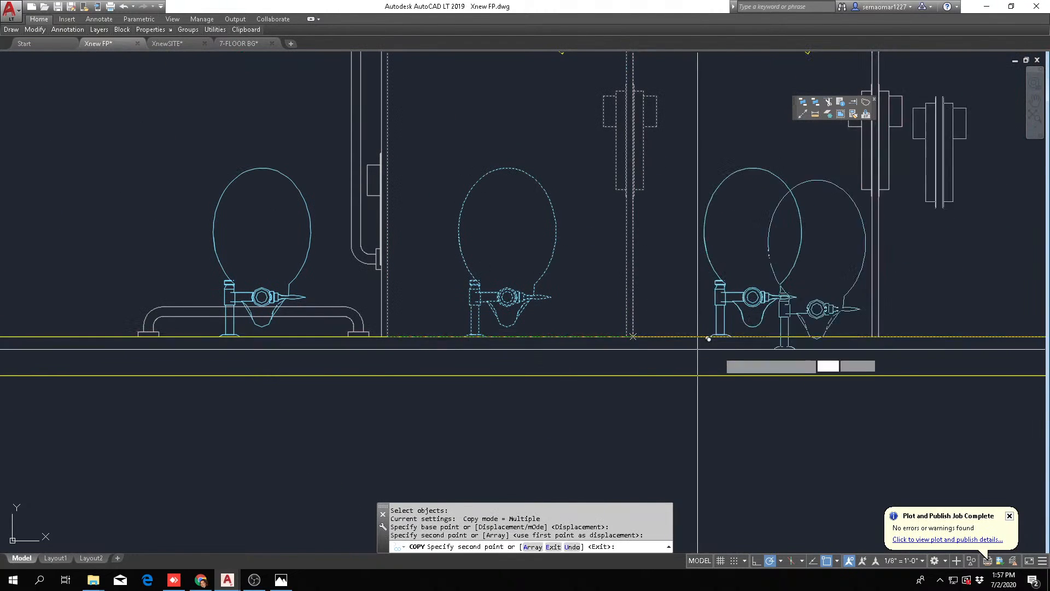
middle_click_drag(698, 349, 283, 358)
left_click(464, 346)
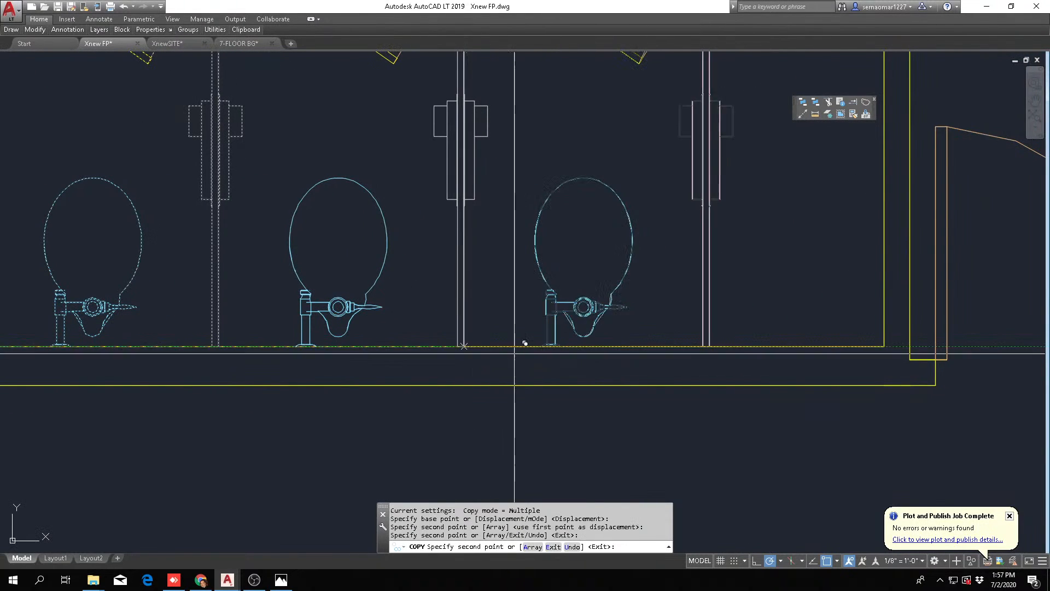
scroll(703, 355, "down", 2)
key("Escape")
scroll(709, 366, "down", 2)
middle_click_drag(708, 369, 470, 421)
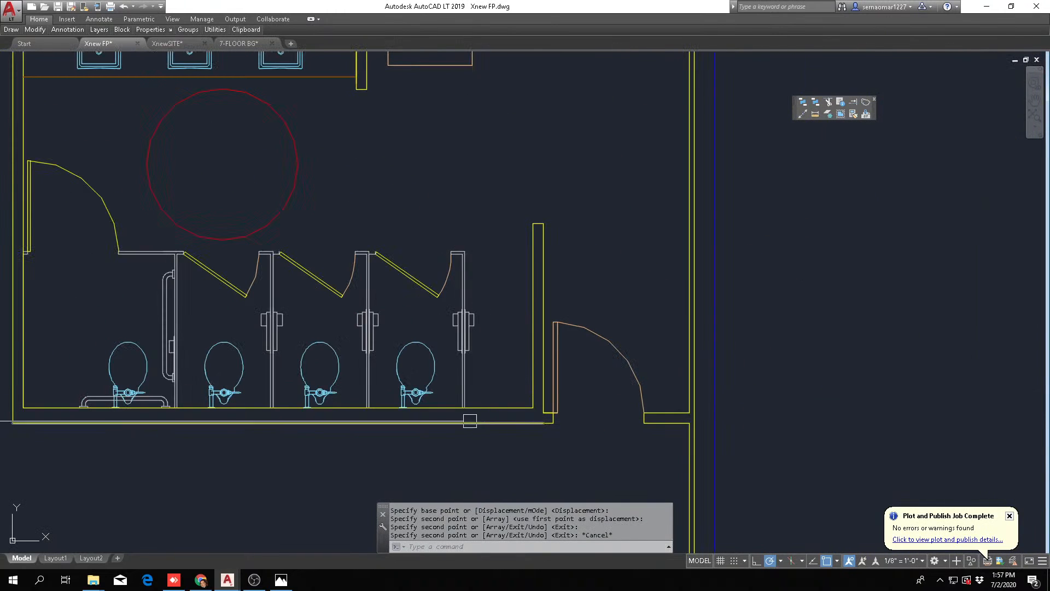
key("Escape")
key("Escape")
Draw a vertical construction line along the right face of the partition between the accessible stall and the first standard stall
left_click(803, 114)
type("v")
key("Return")
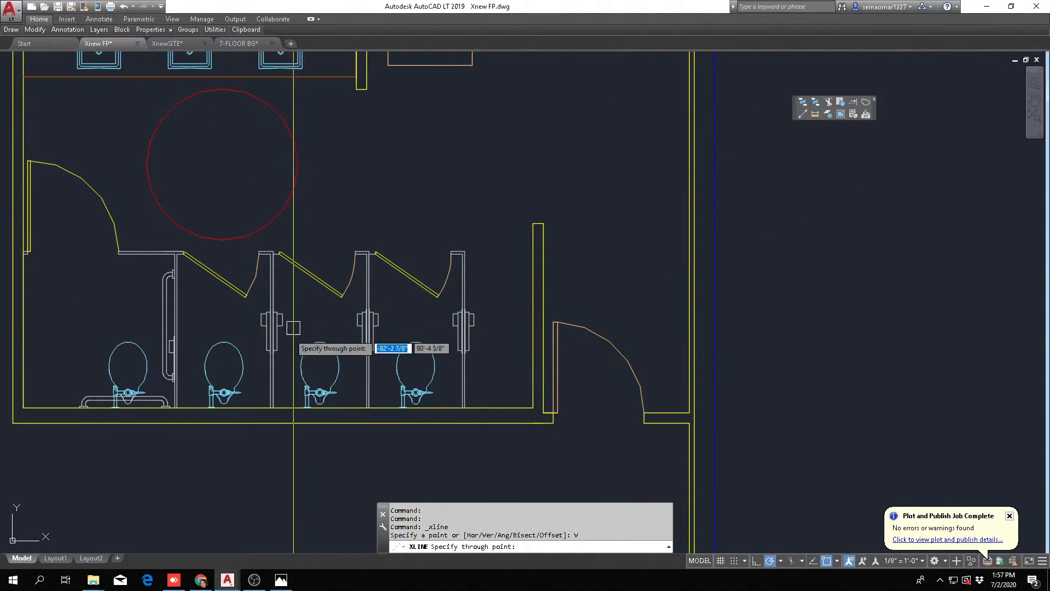
scroll(378, 347, "up", 1)
scroll(301, 361, "up", 2)
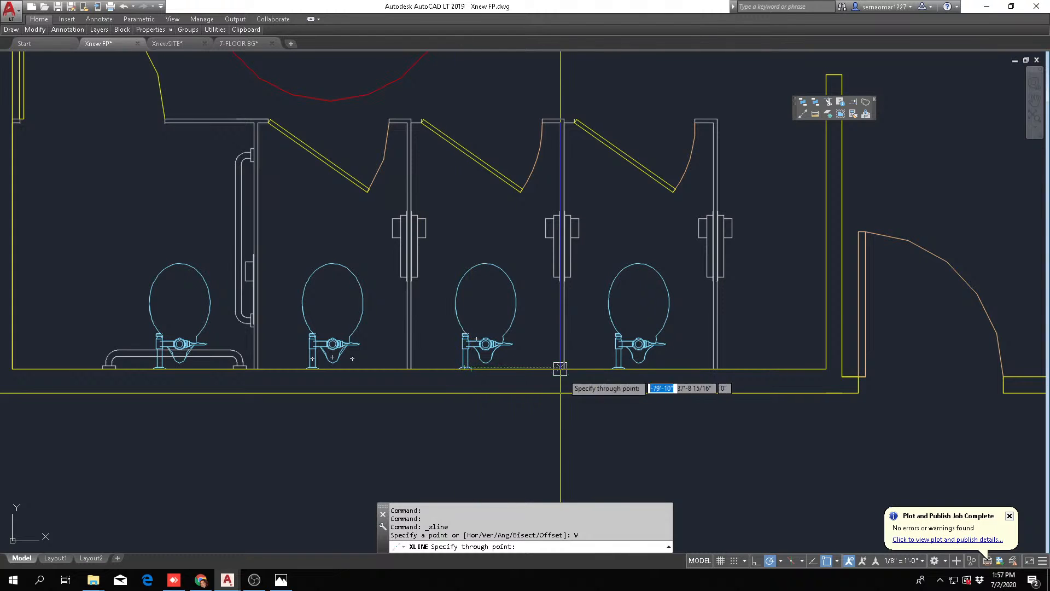
scroll(560, 368, "down", 6)
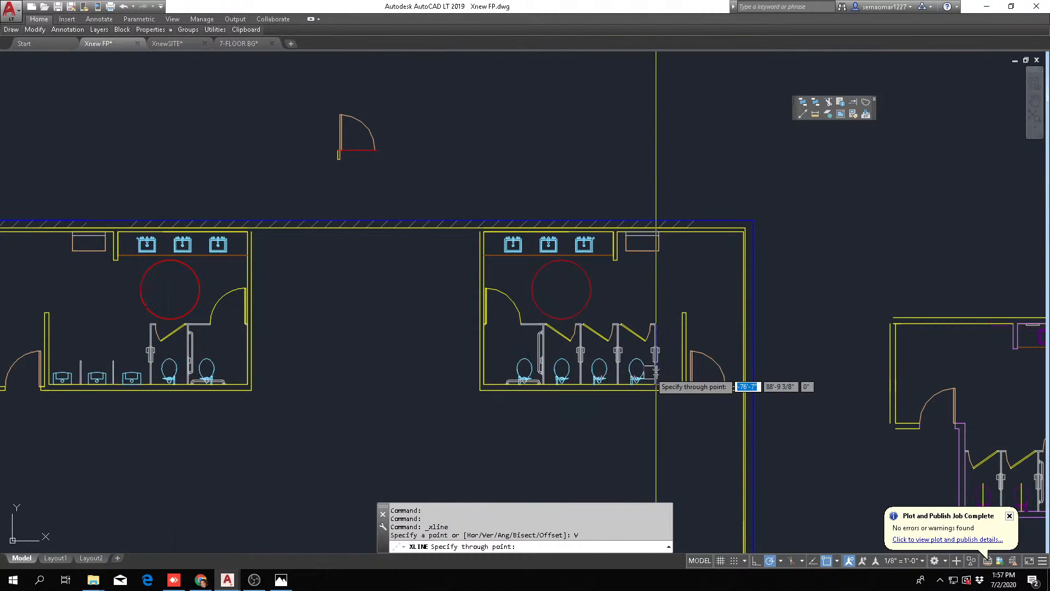
scroll(669, 373, "up", 5)
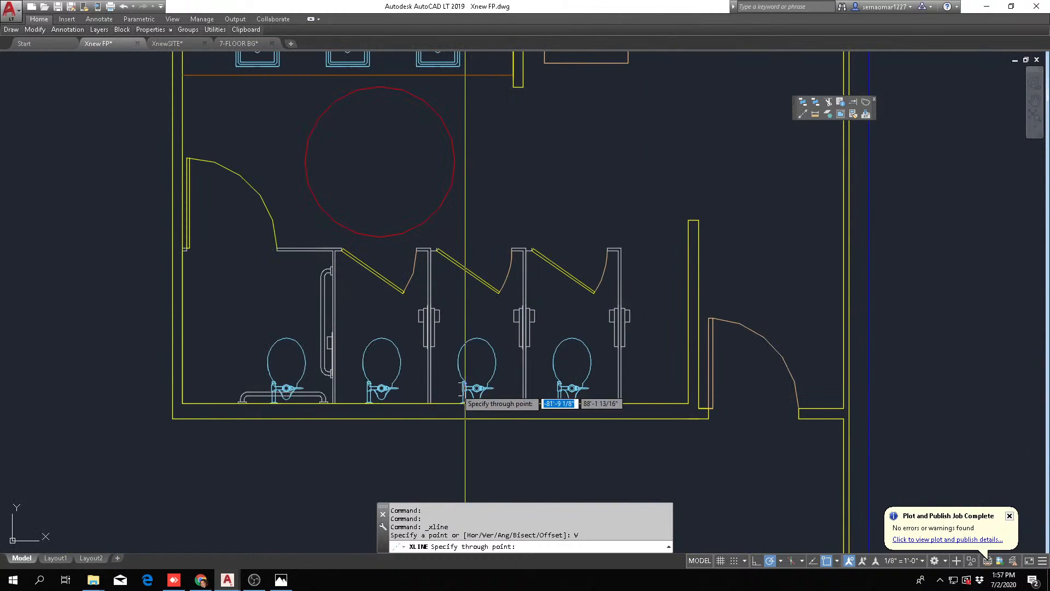
scroll(405, 417, "up", 4)
left_click(158, 427)
key("Escape")
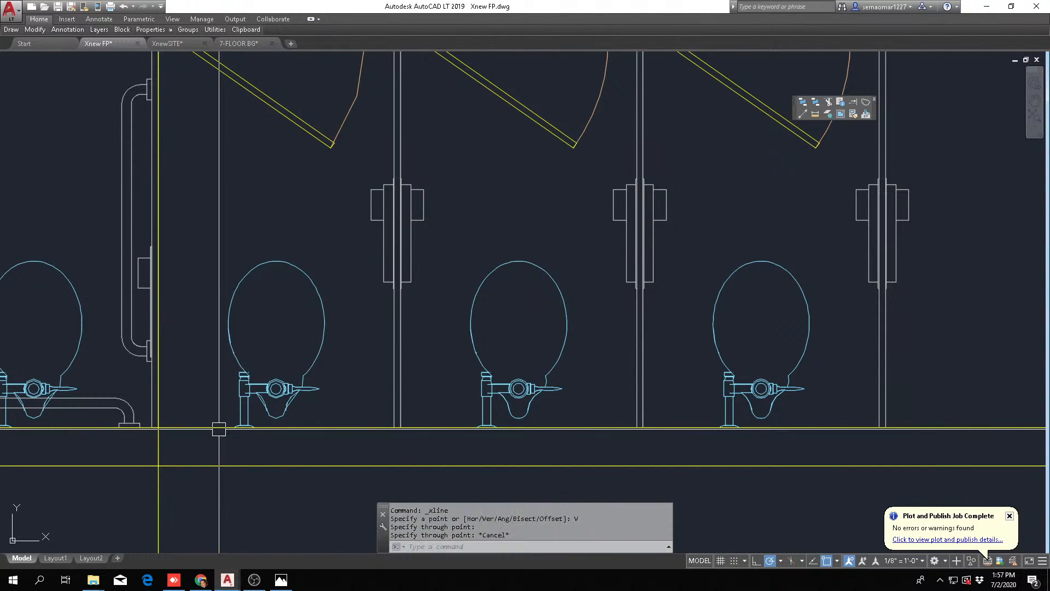
Offset the vertical construction line 30 inches to the right, across the first standard stall
type("o")
key("Return")
type("3")
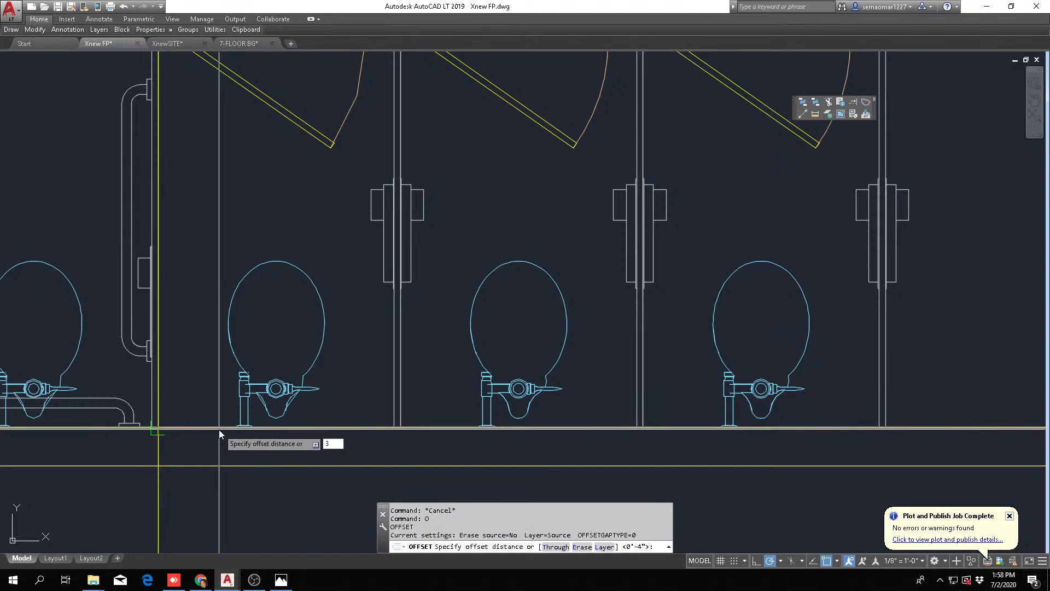
type("0")
key("Return")
scroll(175, 431, "down", 3)
left_click(168, 466)
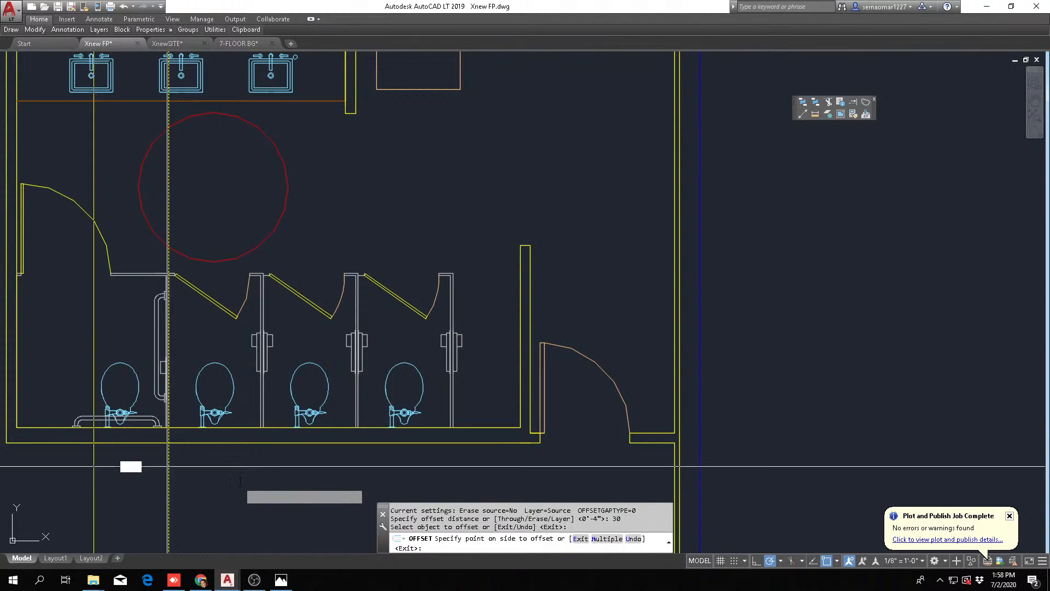
left_click(204, 466)
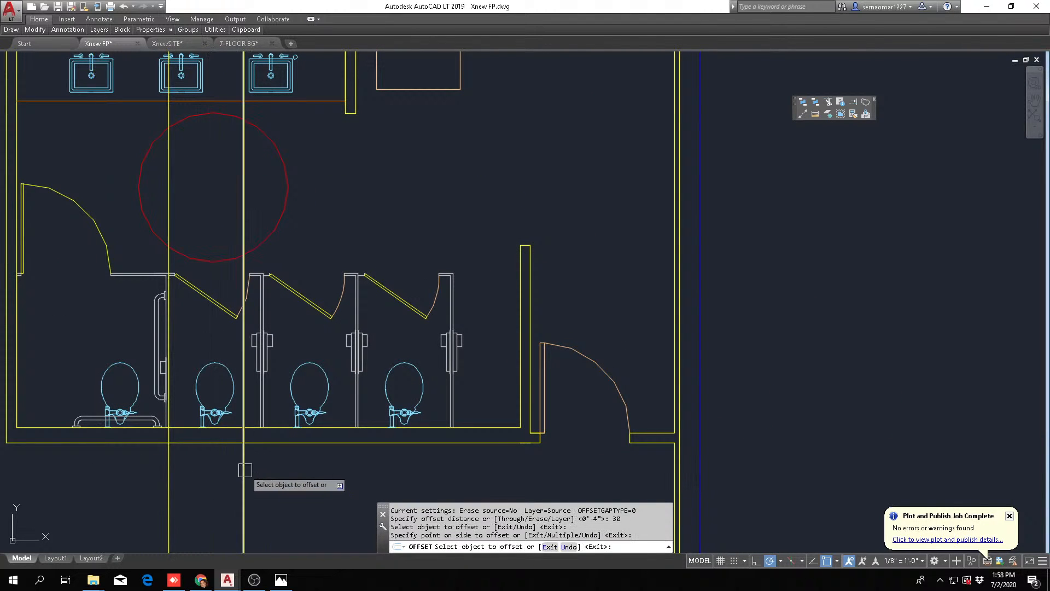
key("Escape")
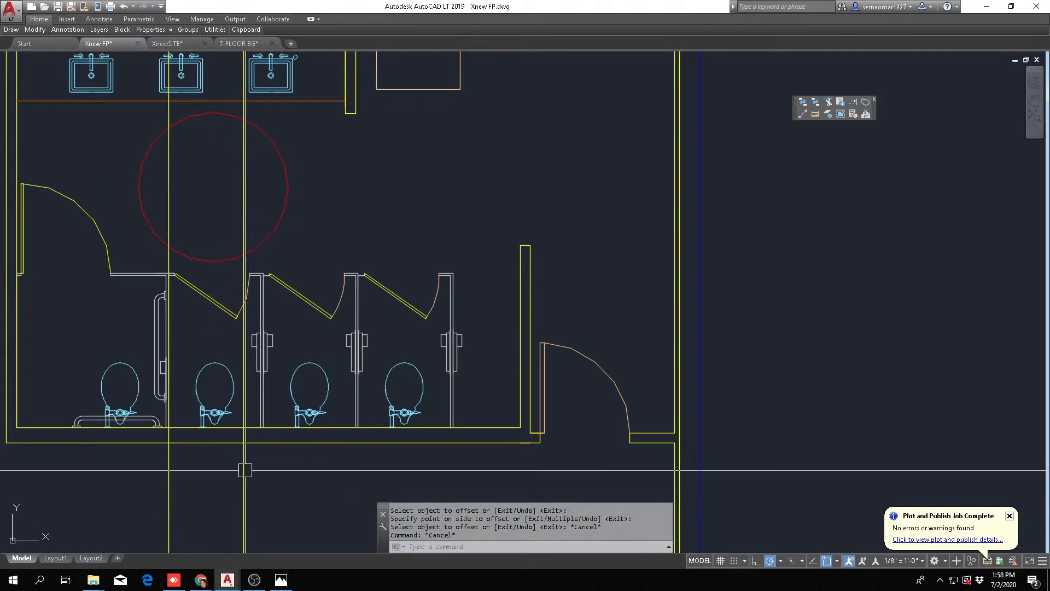
type("o")
key("Return")
type("1")
key("Return")
key("Escape")
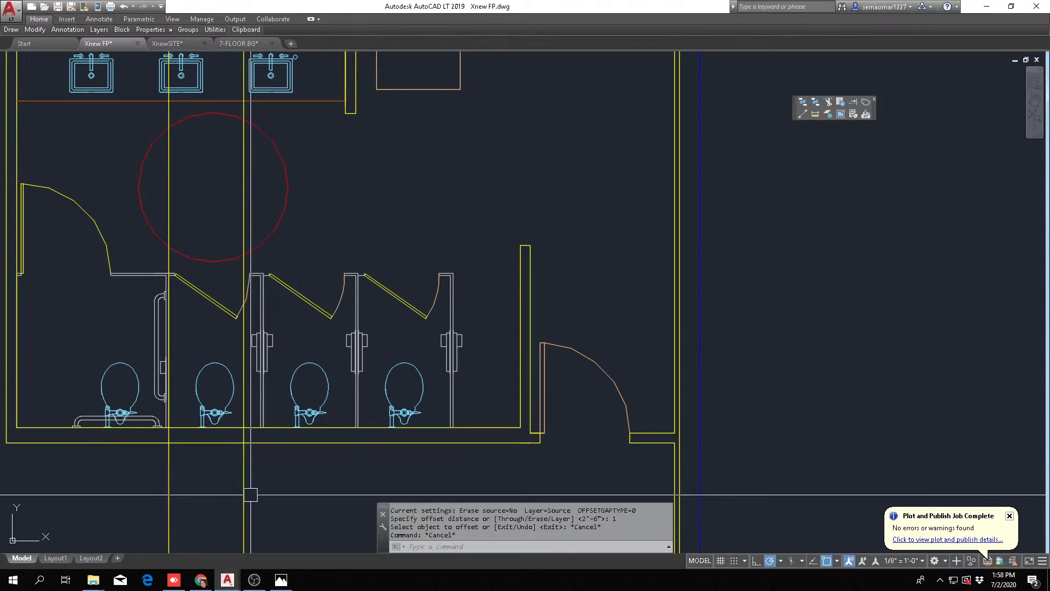
Offset the construction line at the accessible stall's partition 32 inches to the right
type("o")
key("Return")
type("32")
key("Return")
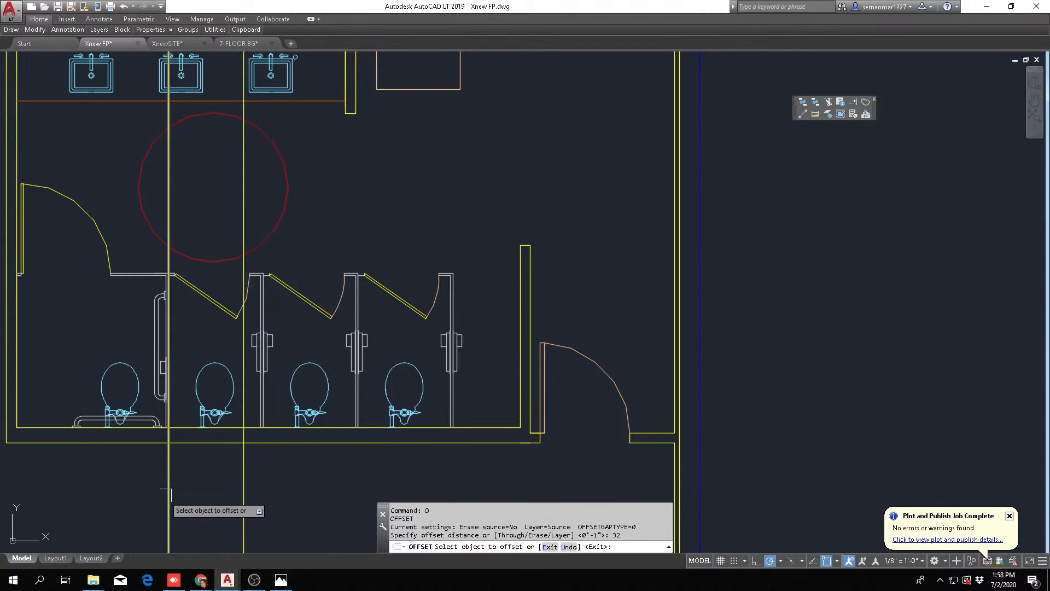
left_click(244, 495)
left_click(277, 506)
key("Escape")
Erase the construction line offset 30 inches from the accessible stall's partition
key("Escape")
scroll(232, 439, "up", 2)
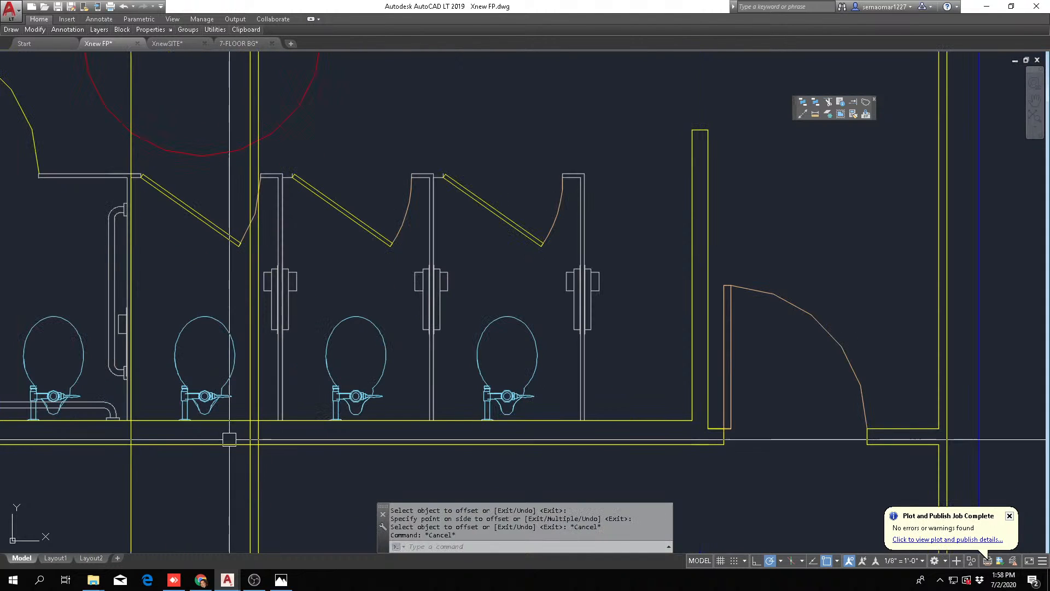
type("e")
key("Return")
left_click(248, 482)
key("Return")
key("Escape")
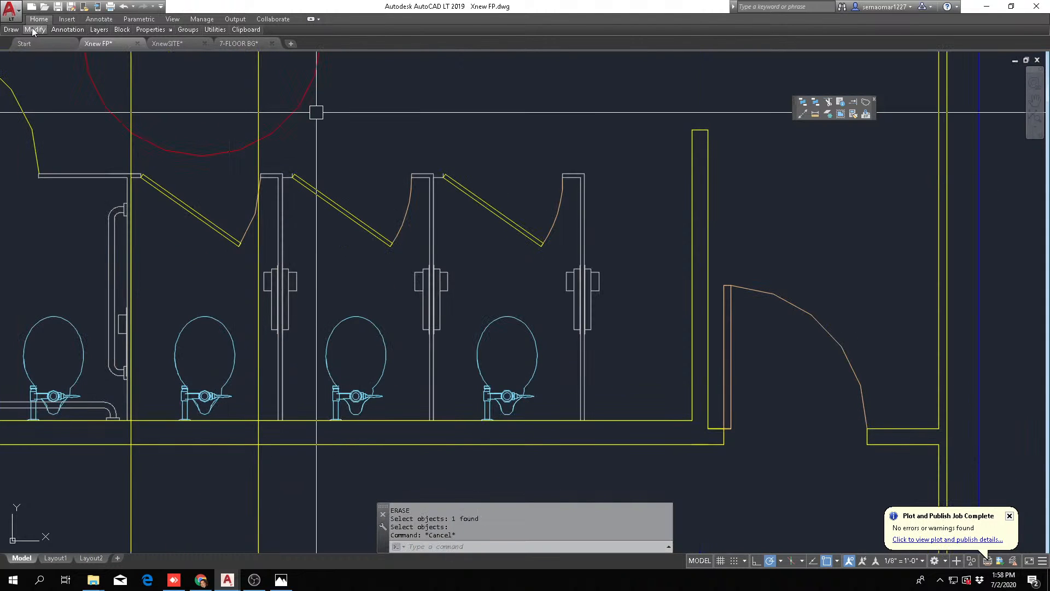
Stretch the first standard stall so its right partition's near face meets the 32-inch construction line, shifting the other two stalls along
mouse_move(33, 31)
left_click(38, 63)
left_click(626, 149)
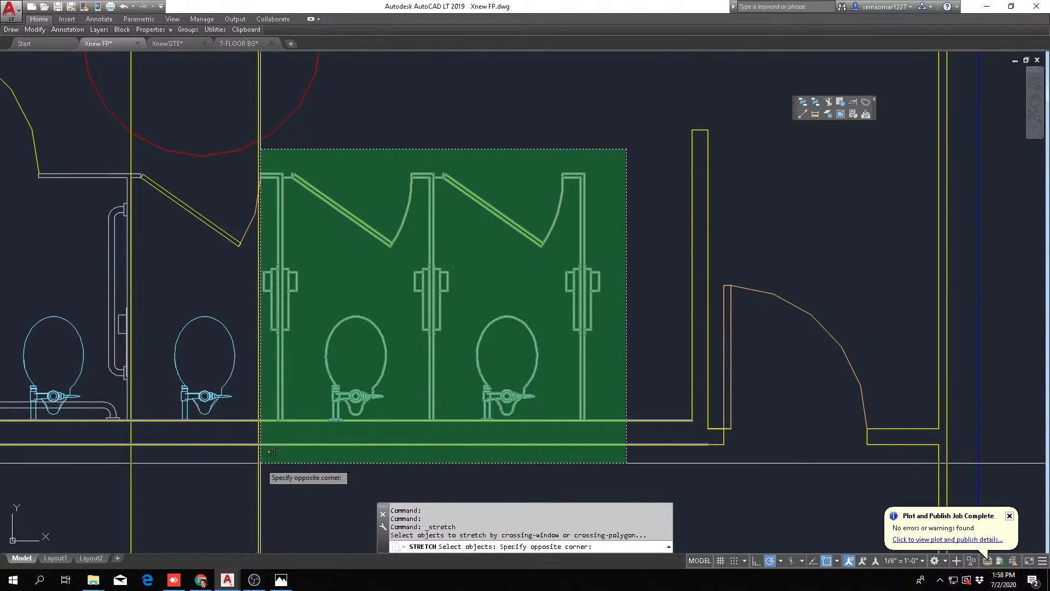
left_click(260, 463)
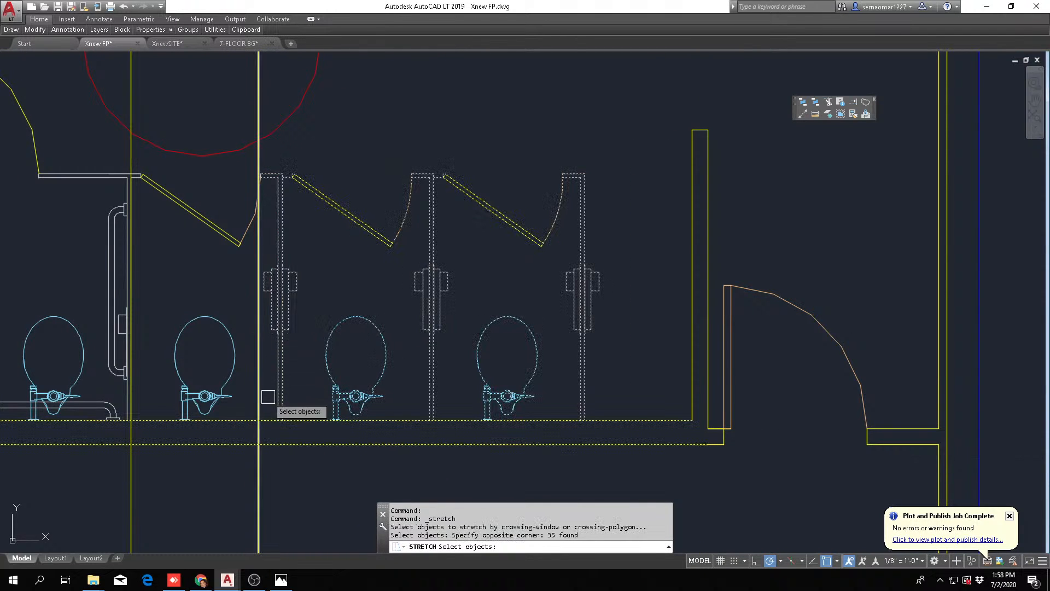
scroll(268, 397, "up", 2)
key("Return")
left_click(266, 442)
left_click(270, 432)
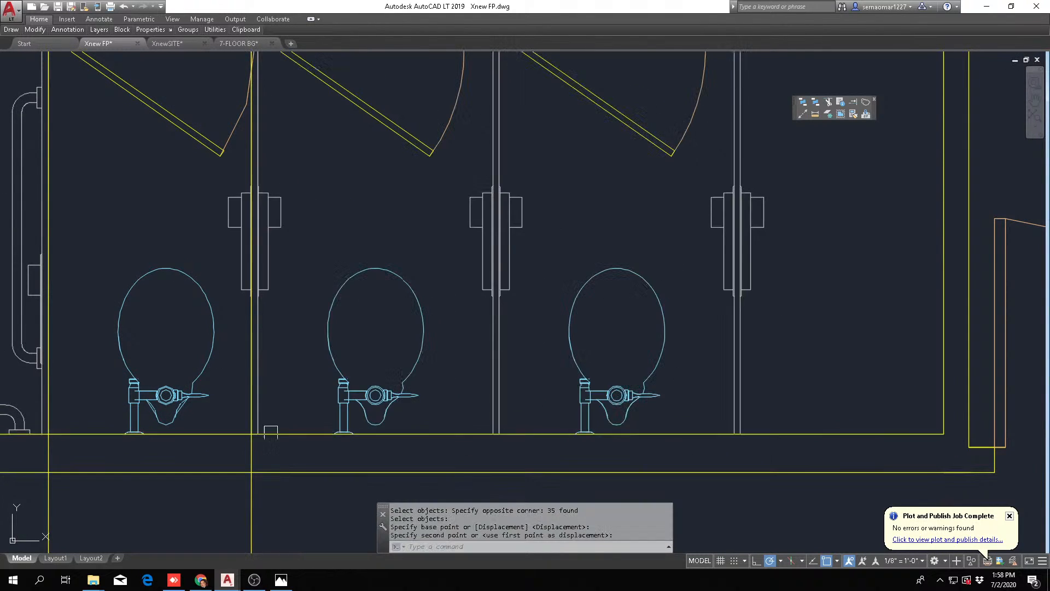
key("Escape")
Erase both vertical construction lines at the sides of the first standard stall
scroll(324, 416, "down", 4)
type("e")
key("Return")
left_click(325, 478)
left_click(212, 494)
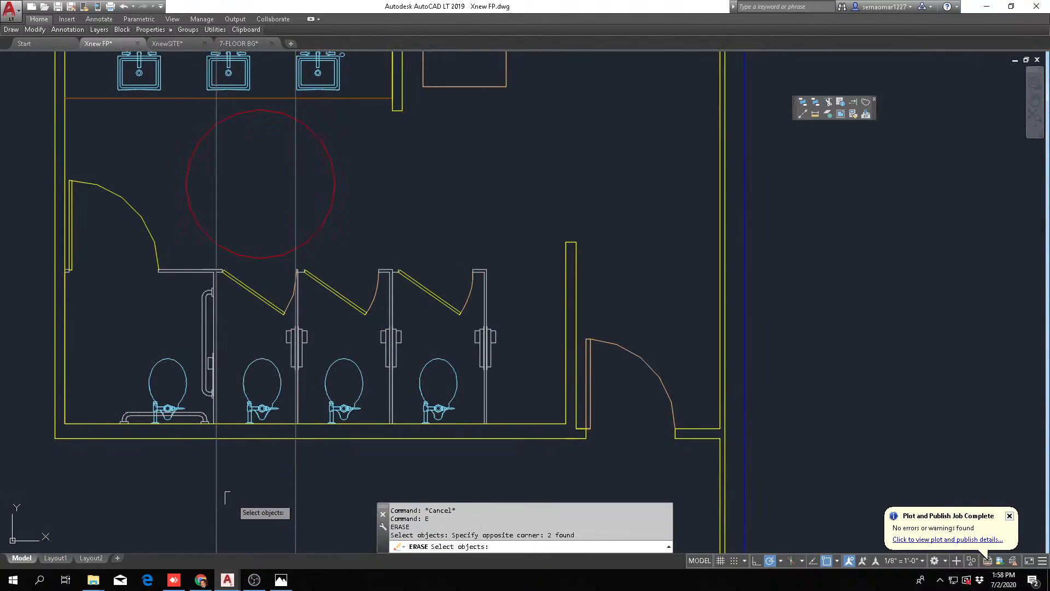
key("Return")
key("Escape")
Draw a vertical construction line along the right face of the partition between the first and second standard stalls
left_click(815, 114)
type("v")
key("Return")
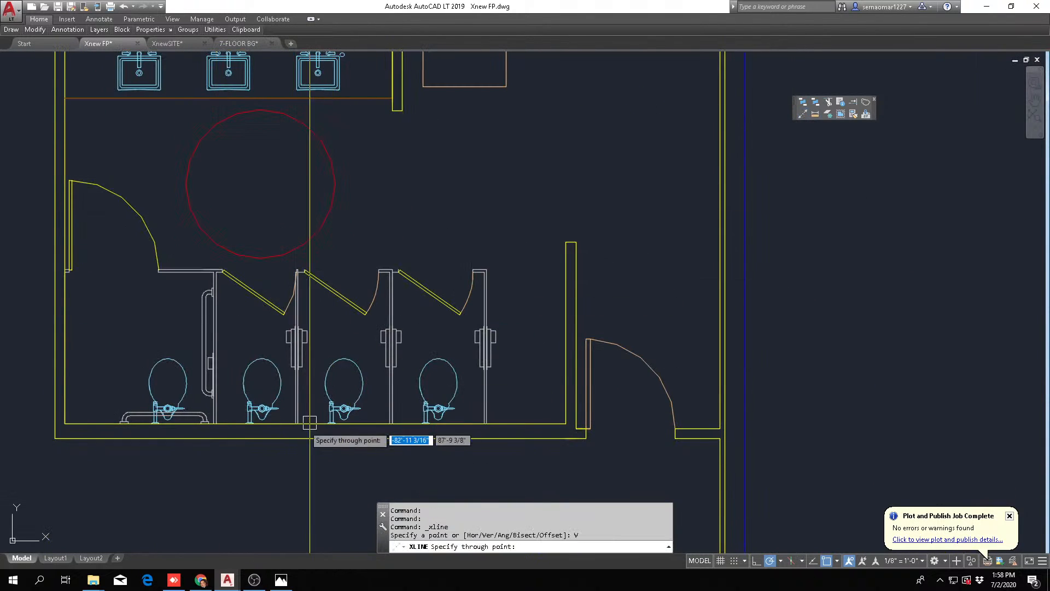
scroll(303, 433, "up", 4)
left_click(290, 447)
key("Escape")
Offset the construction line 32 inches to the right, across the second standard stall
type("o")
key("Return")
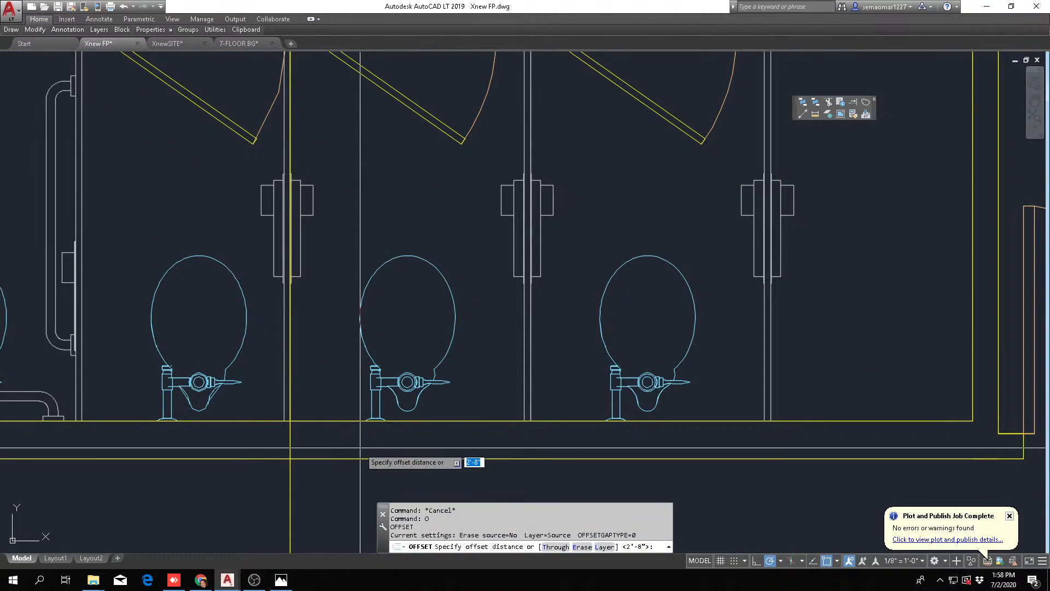
key("Return")
scroll(312, 453, "down", 4)
left_click(304, 480)
left_click(378, 479)
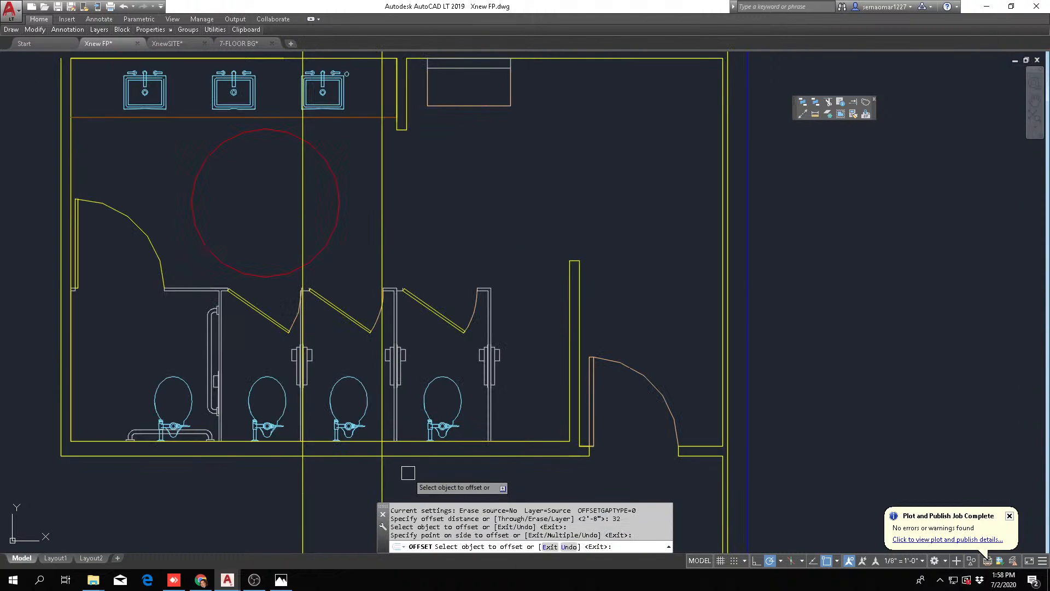
middle_click_drag(392, 450, 396, 383)
key("Escape")
Stretch the second standard stall so its right partition meets the 32-inch construction line, shifting the third stall along
mouse_move(30, 35)
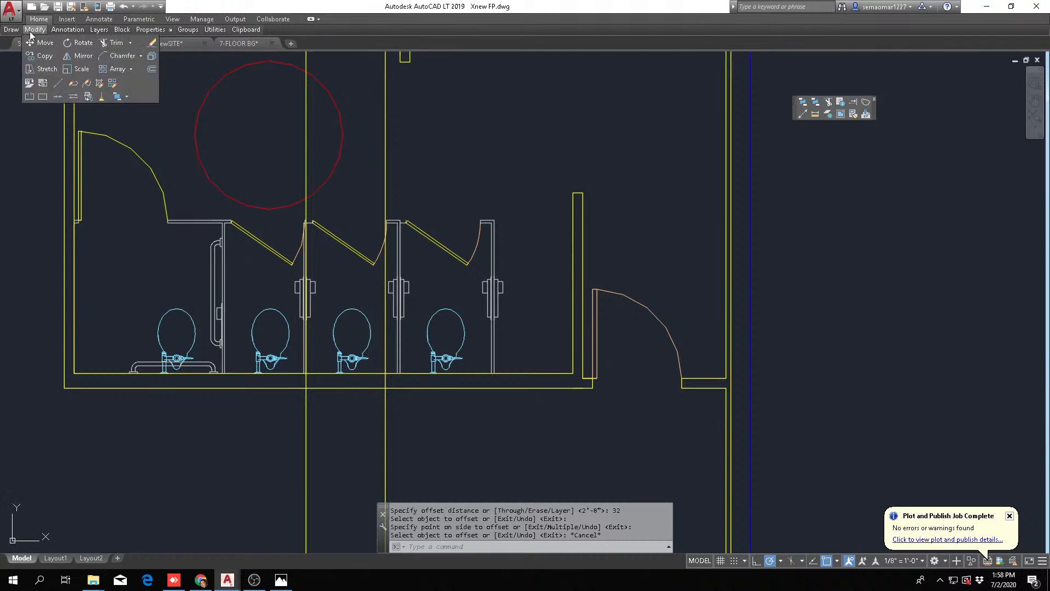
left_click(47, 69)
left_click(517, 196)
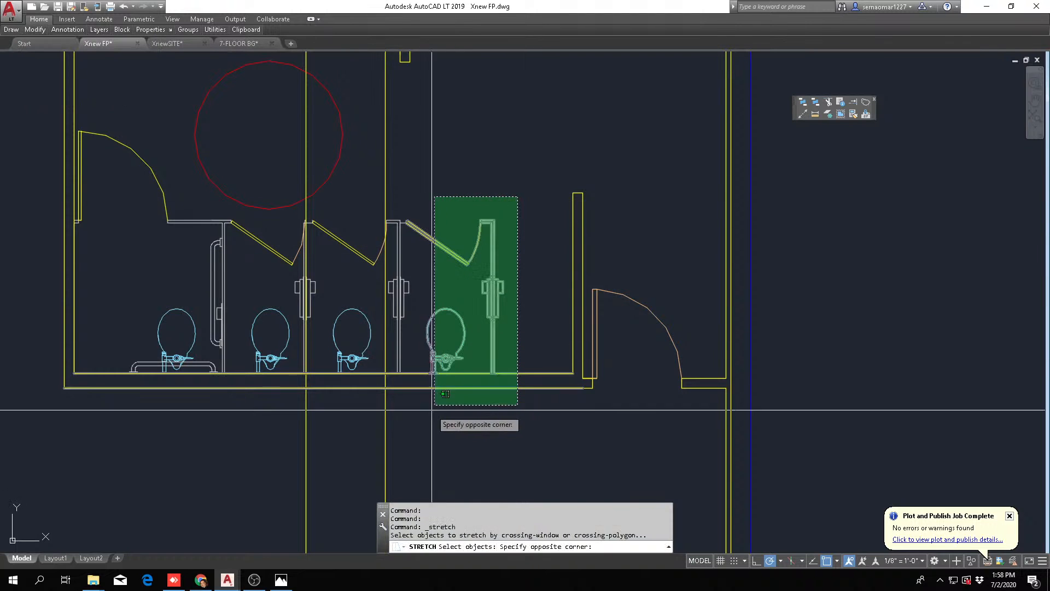
left_click(389, 425)
scroll(395, 377, "up", 6)
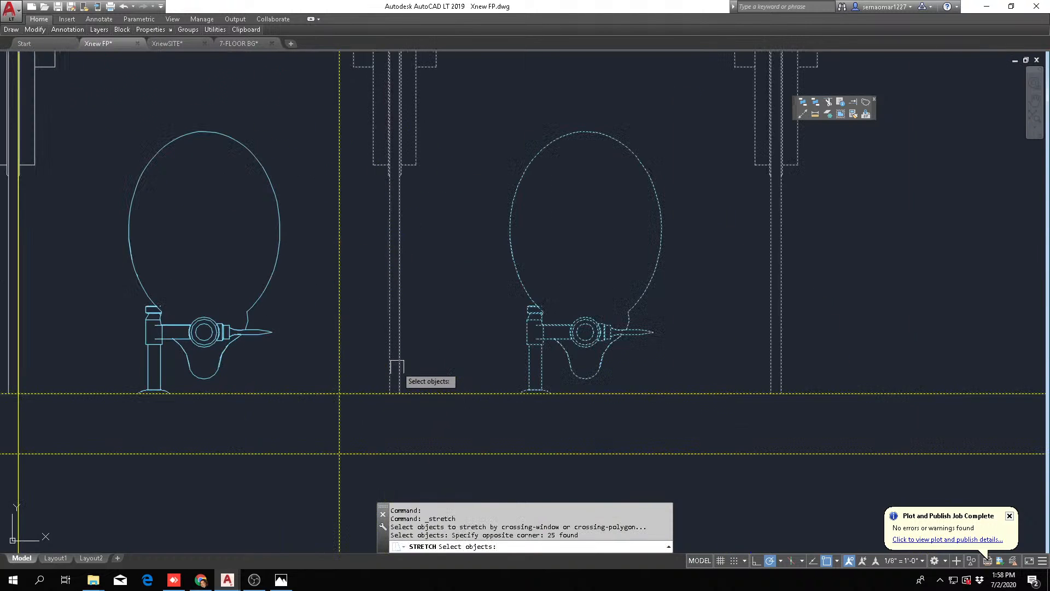
key("Return")
scroll(393, 393, "down", 3)
left_click(387, 391)
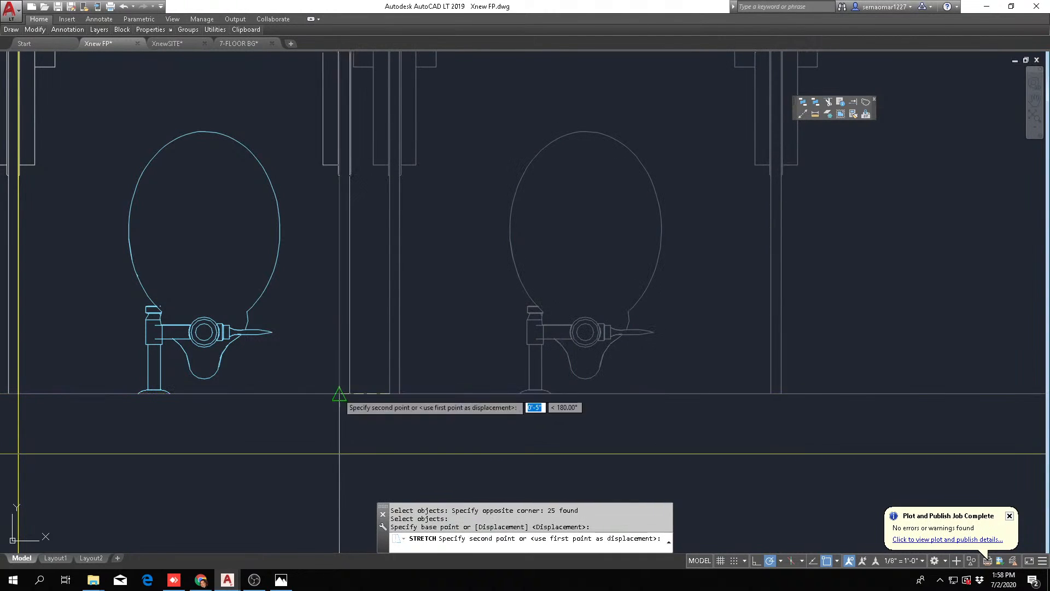
scroll(378, 378, "down", 3)
key("Escape")
key("Escape")
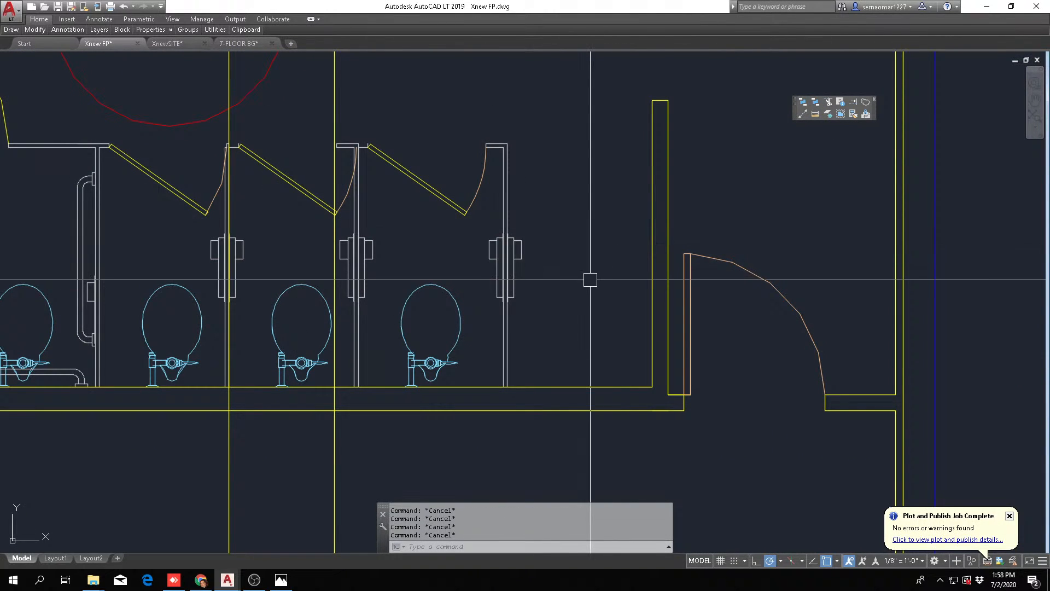
Measure the distance from the right end wall to the accessible stall's partition along the lower wall
type("l")
key("Return")
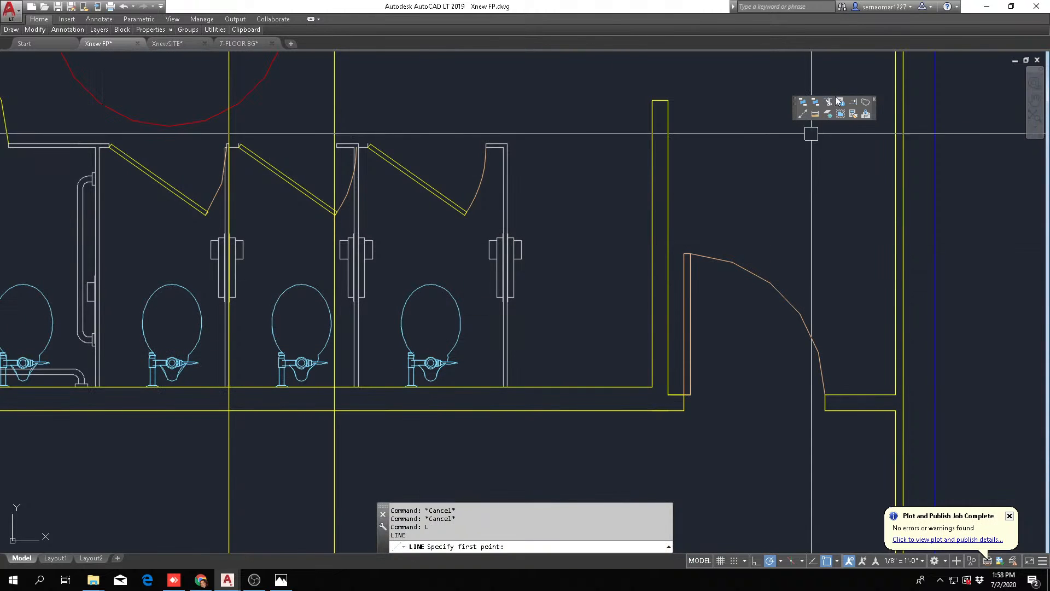
key("Escape")
left_click(815, 114)
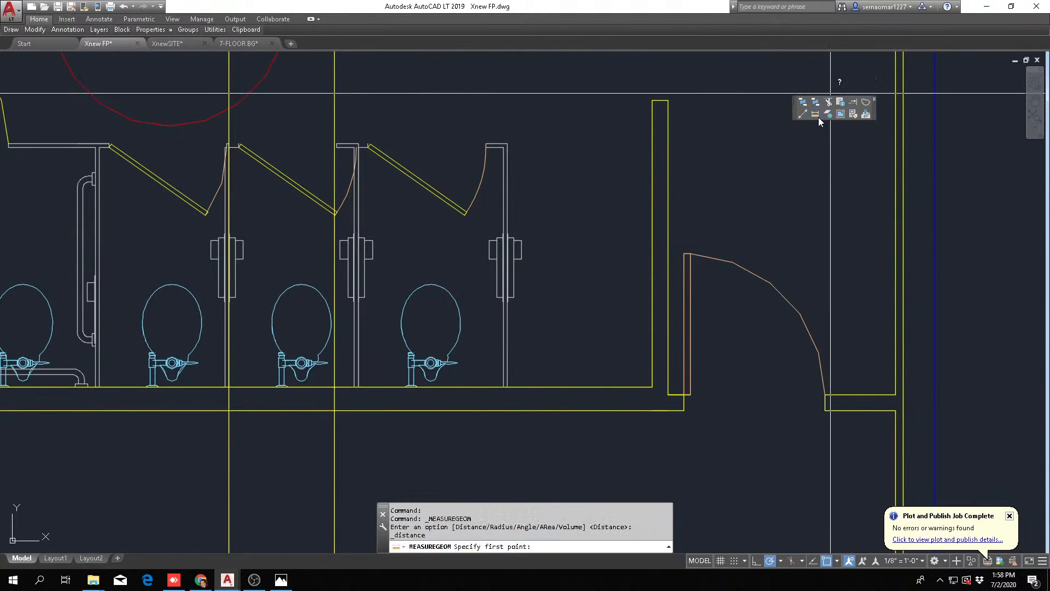
left_click(653, 386)
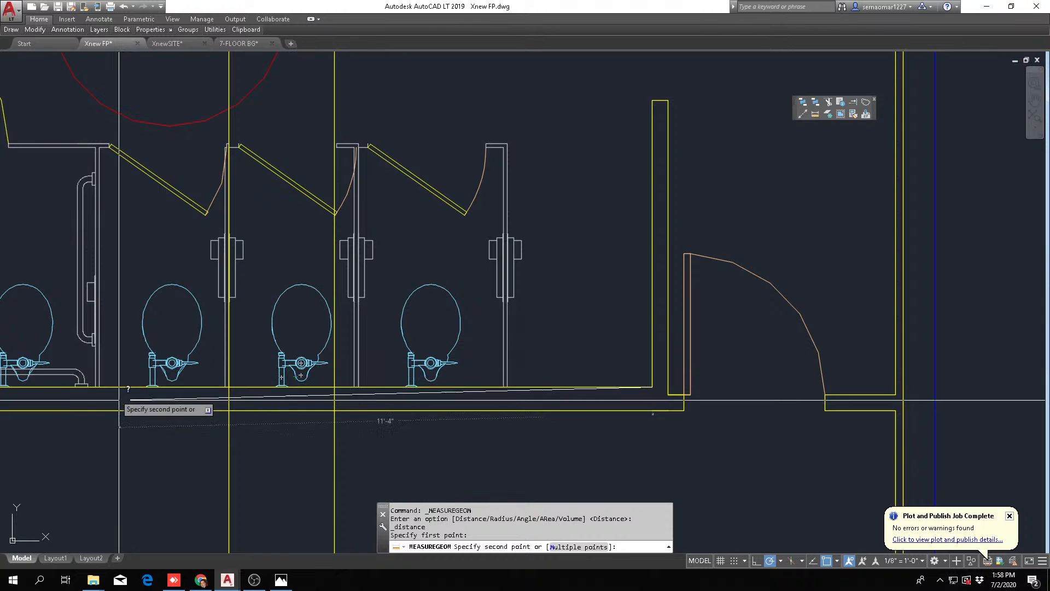
left_click(95, 387)
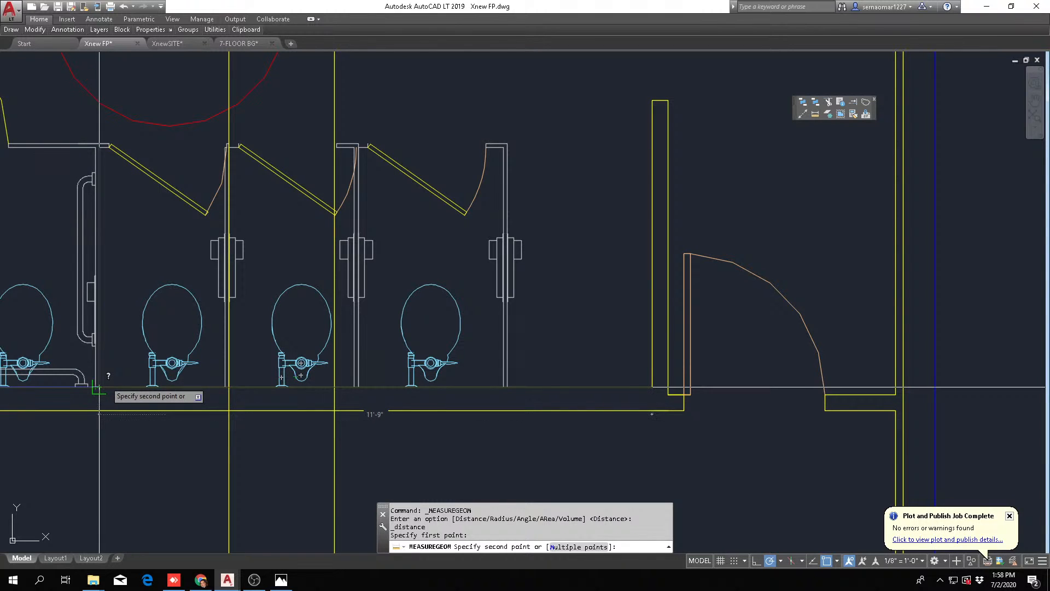
key("Escape")
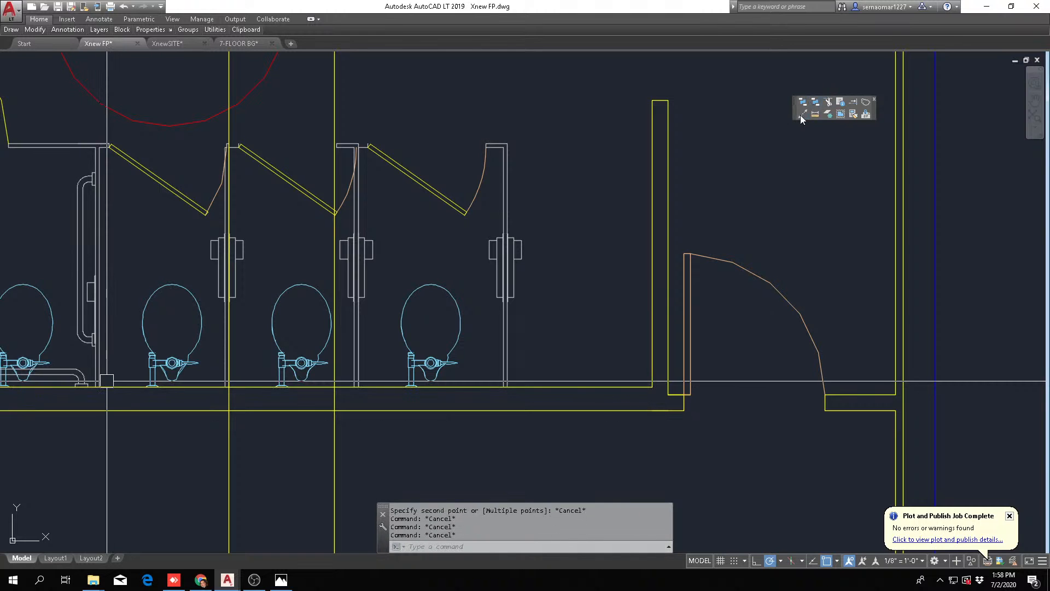
Draw a horizontal line across the standard stalls from the accessible stall's partition to the right end wall
type("L")
key("Return")
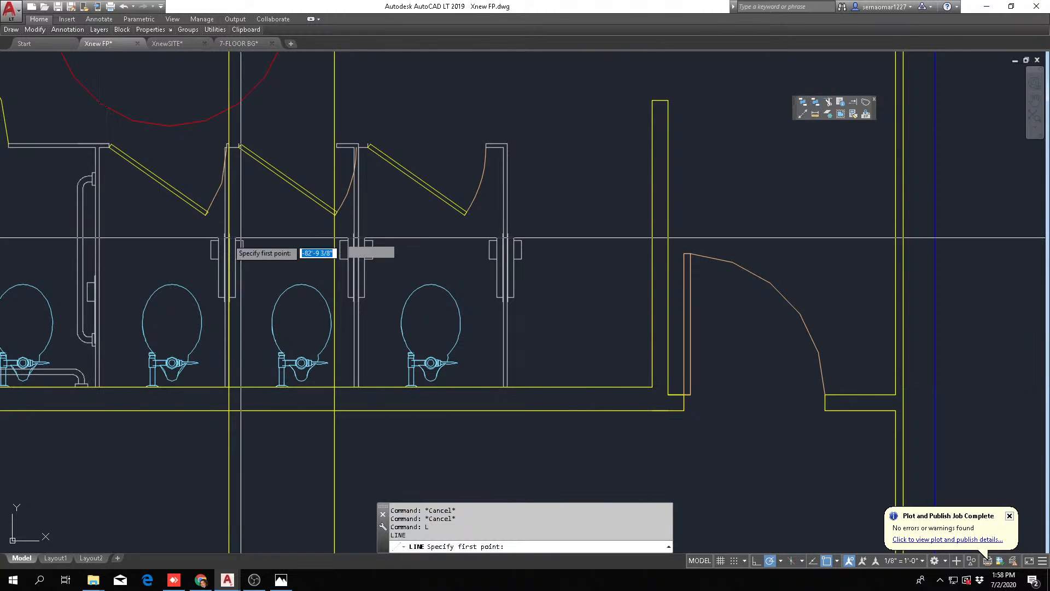
right_click(118, 253, "shift")
left_click(175, 478)
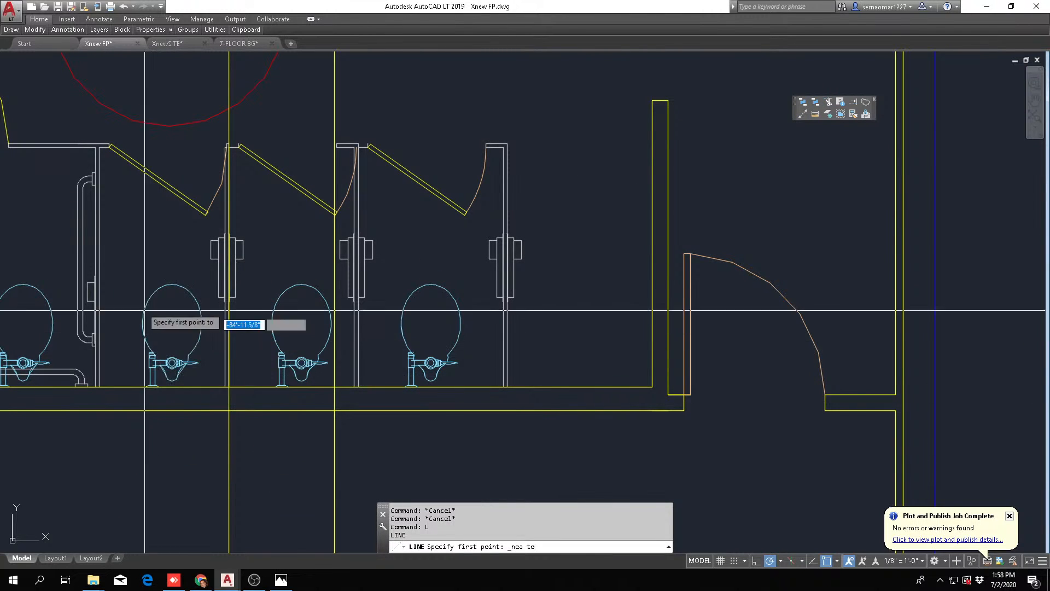
left_click(99, 249)
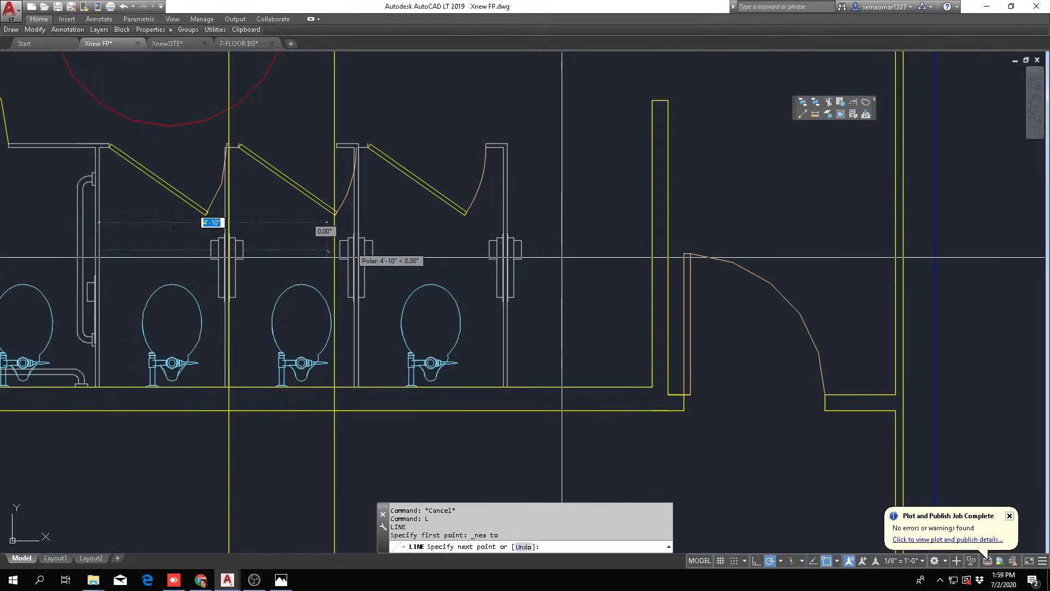
left_click(652, 250)
key("Escape")
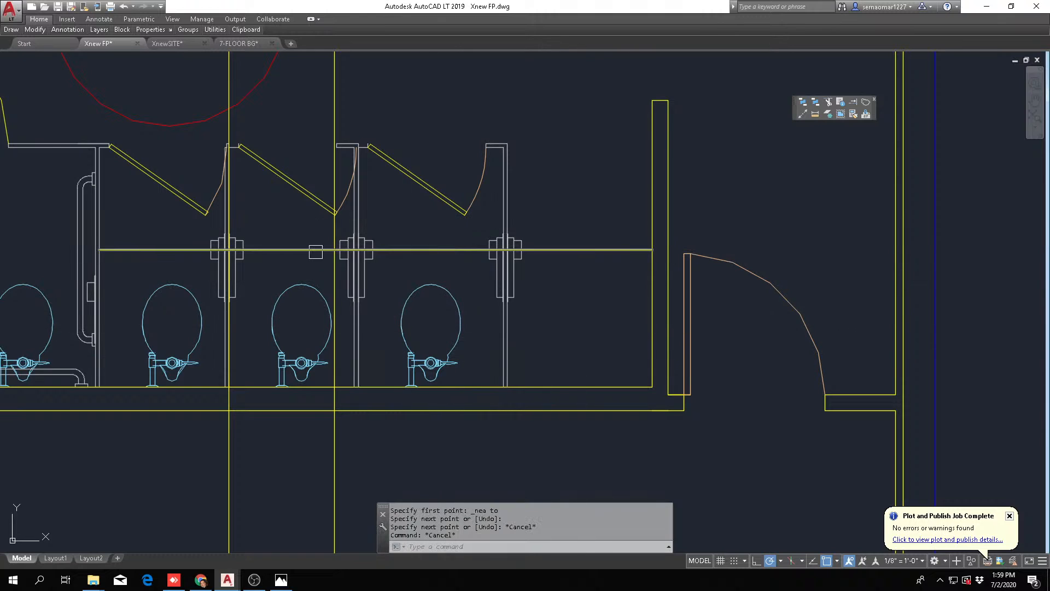
key("Escape")
key("Escape")
Divide the horizontal line into 4 equal segments and set PDMODE to 3 to mark the division points
type("DIV")
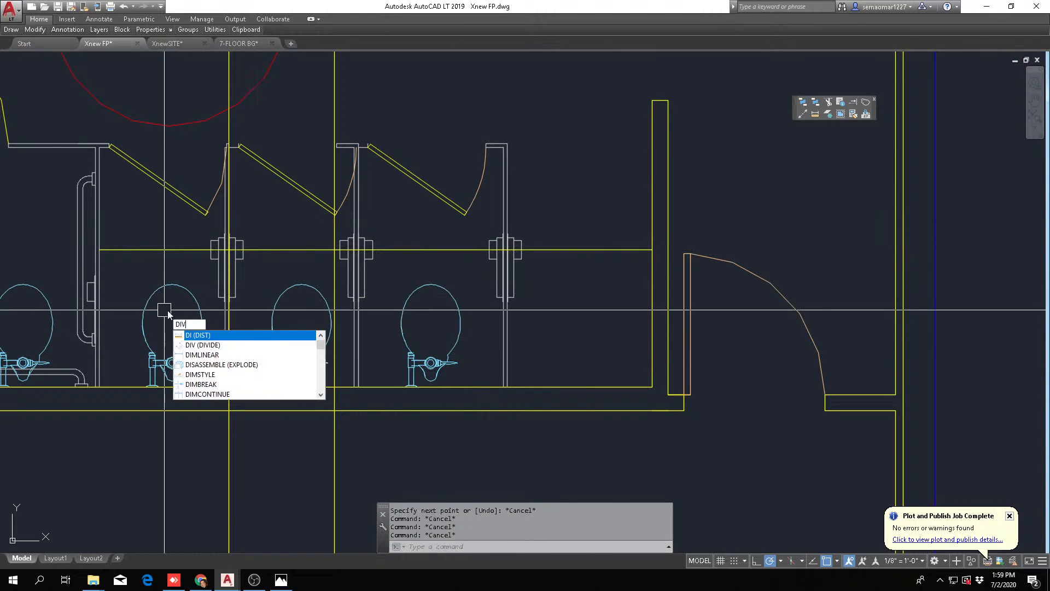
key("Return")
left_click(414, 250)
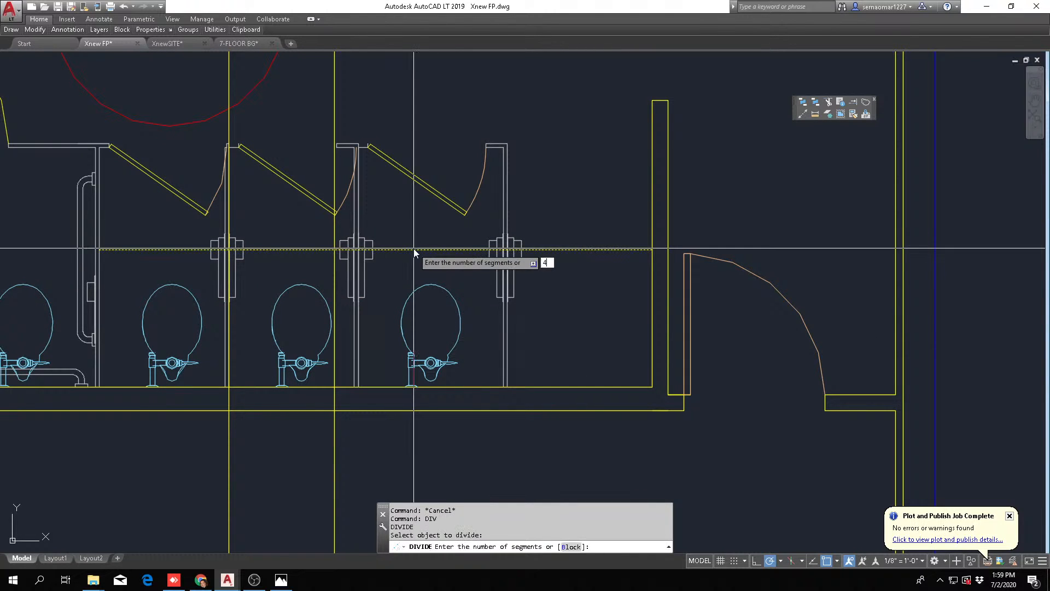
key("Return")
type("P")
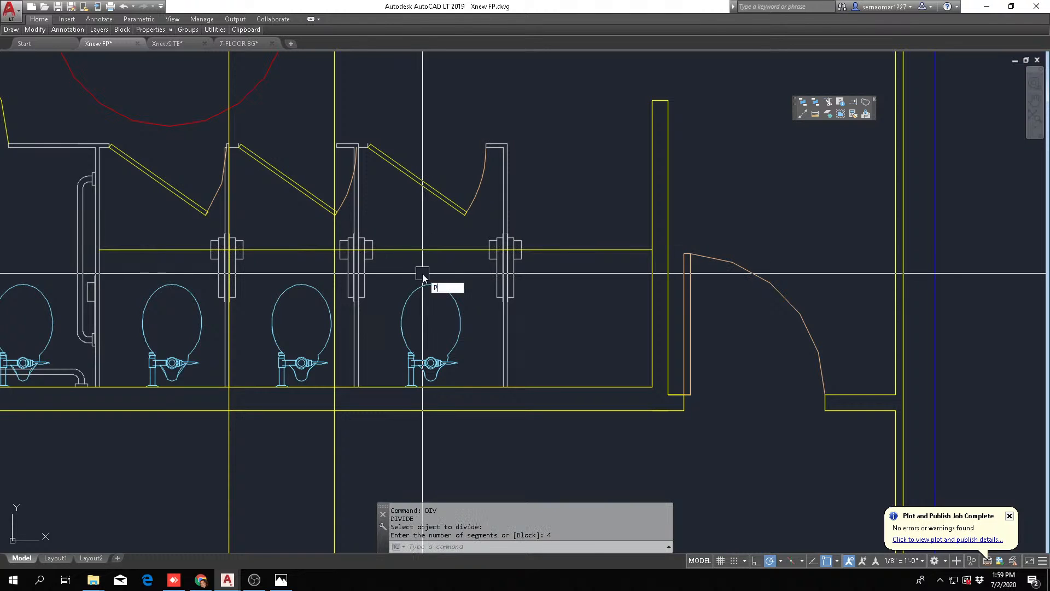
type("DMODE")
key("Return")
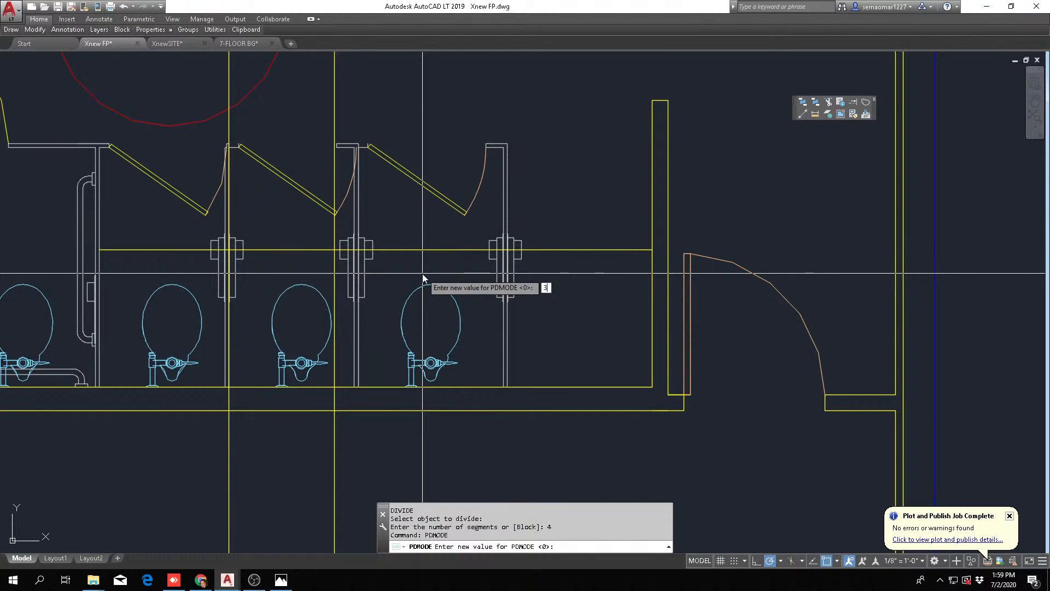
key("Return")
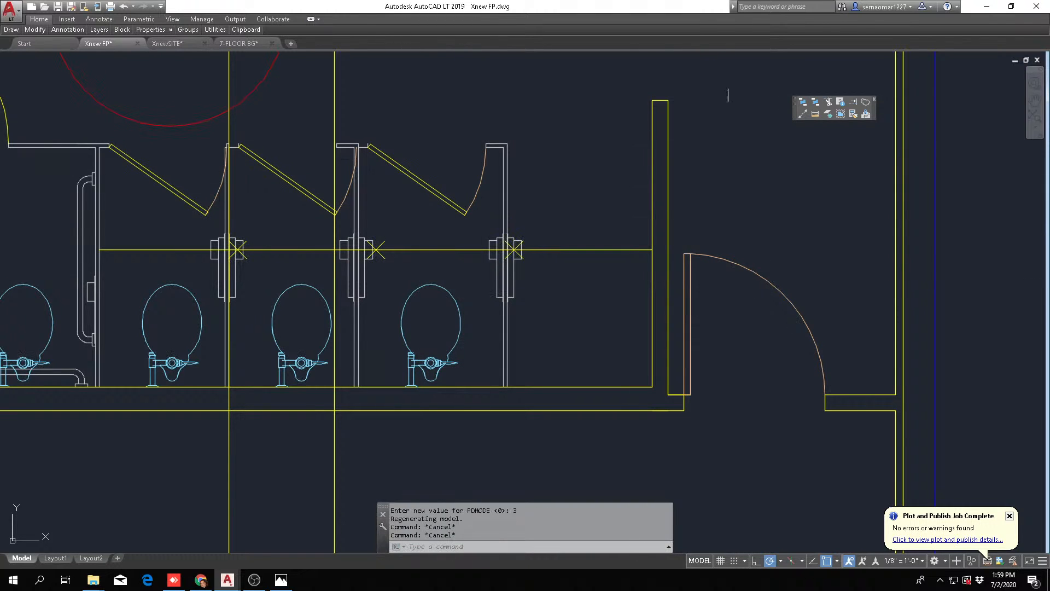
mouse_move(31, 31)
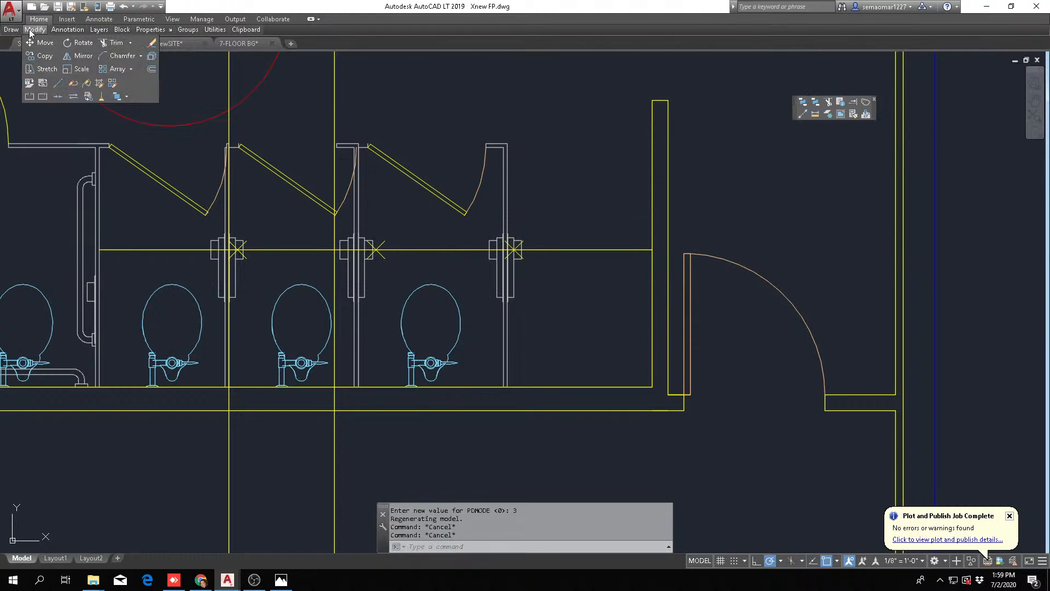
left_click(44, 69)
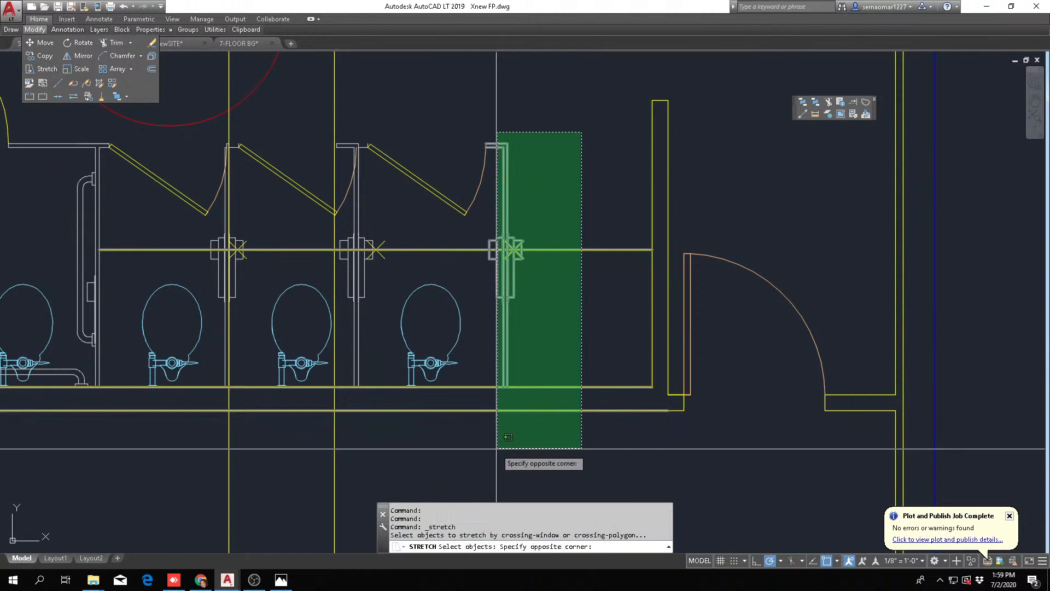
left_click(484, 460)
scroll(514, 249, "up", 5)
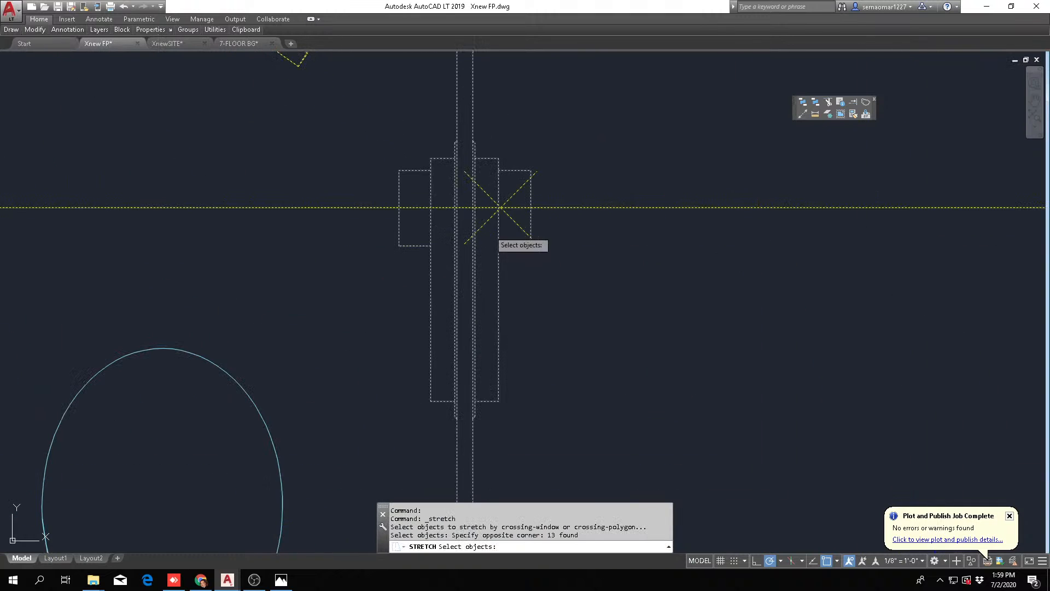
scroll(517, 194, "up", 5)
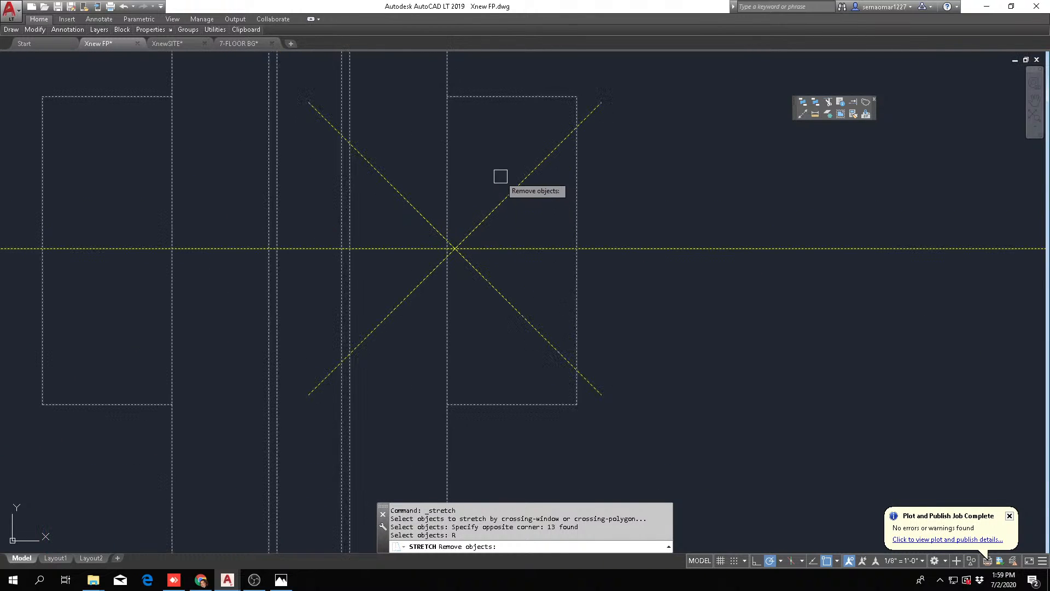
left_click(489, 276)
scroll(487, 279, "down", 3)
key("Return")
right_click(303, 159, "shift")
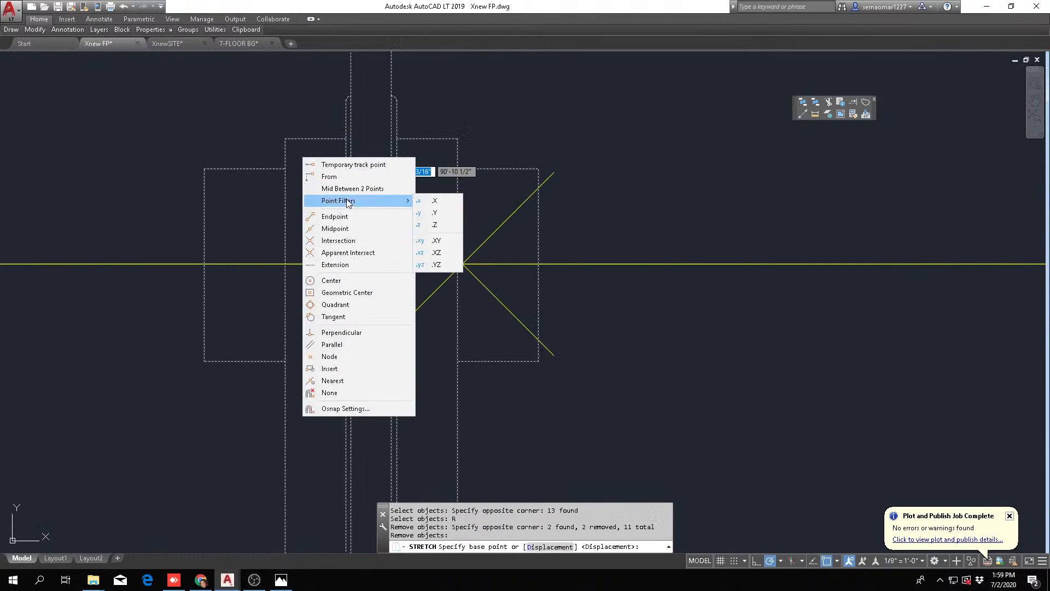
left_click(351, 191)
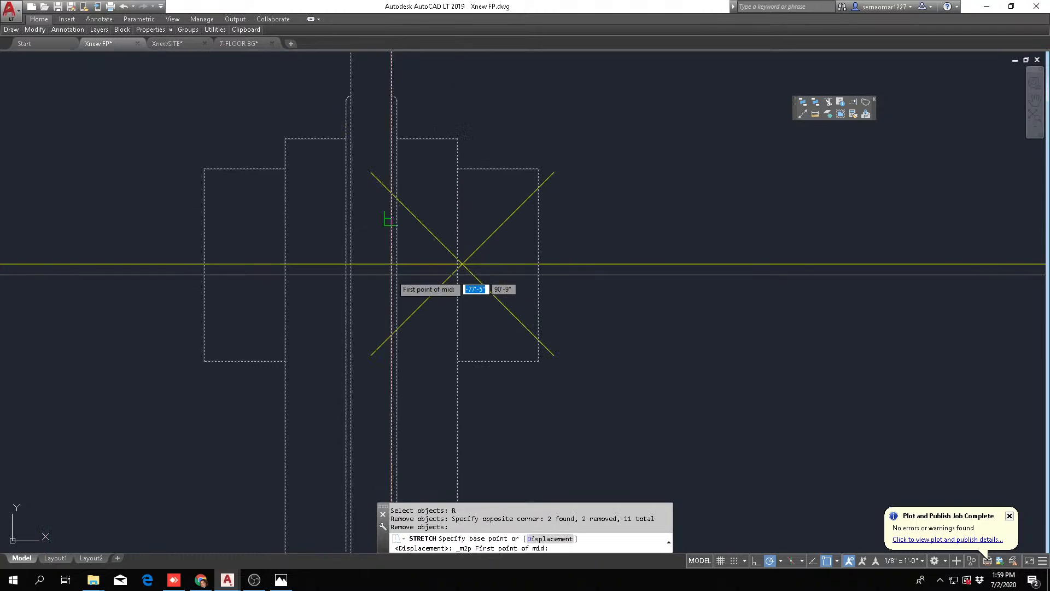
left_click(391, 220)
left_click(399, 218)
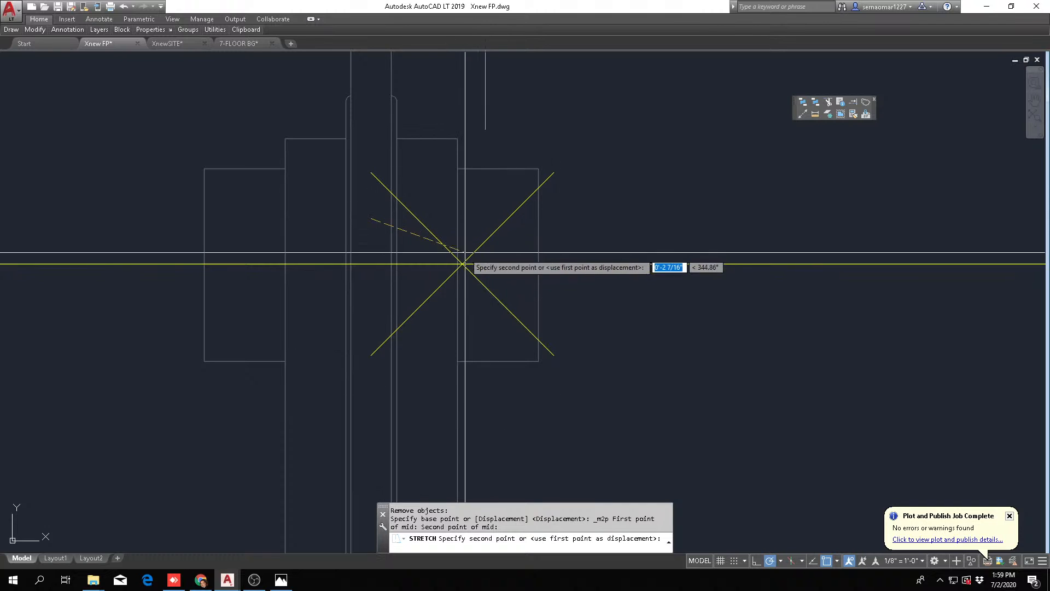
scroll(464, 264, "up", 3)
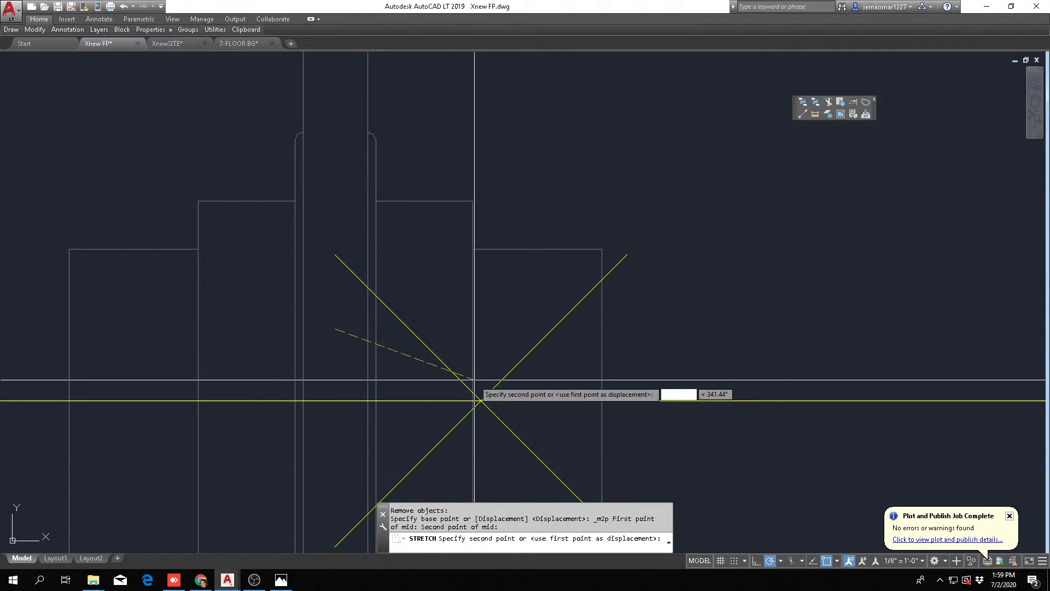
key("Escape")
key("Escape")
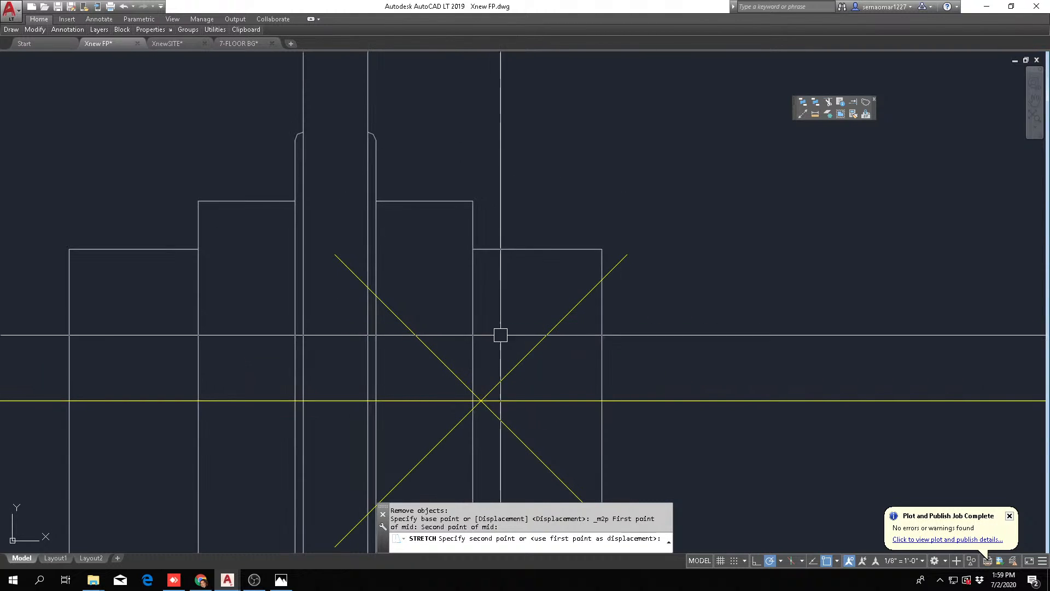
scroll(552, 339, "down", 2)
scroll(572, 315, "down", 5)
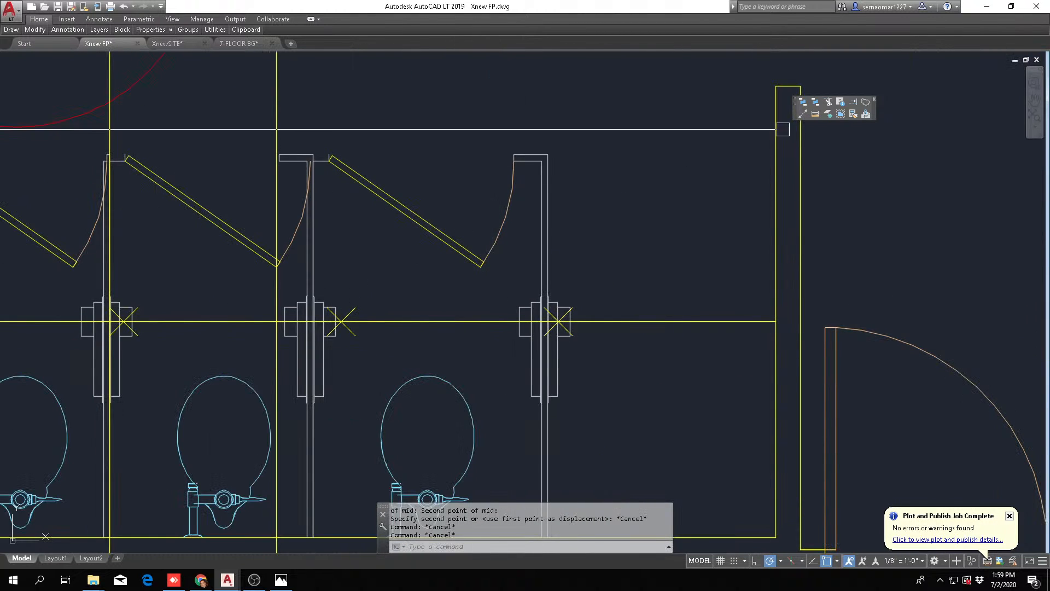
Draw a vertical construction line through the division point nearest the right end wall
left_click(803, 114)
type("V")
key("Return")
scroll(569, 312, "up", 8)
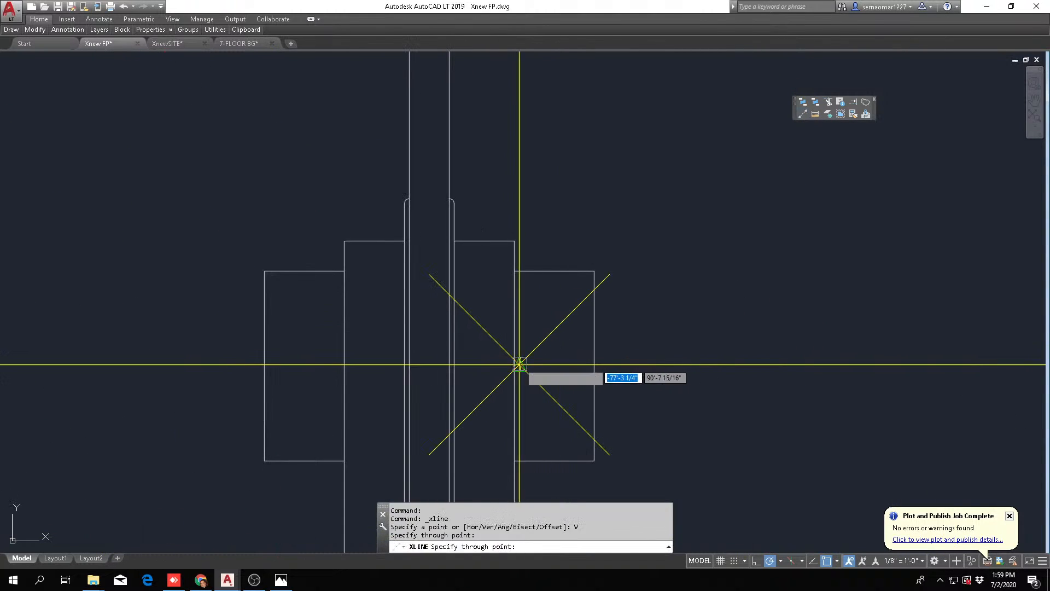
key("Escape")
key("Escape")
scroll(569, 318, "down", 6)
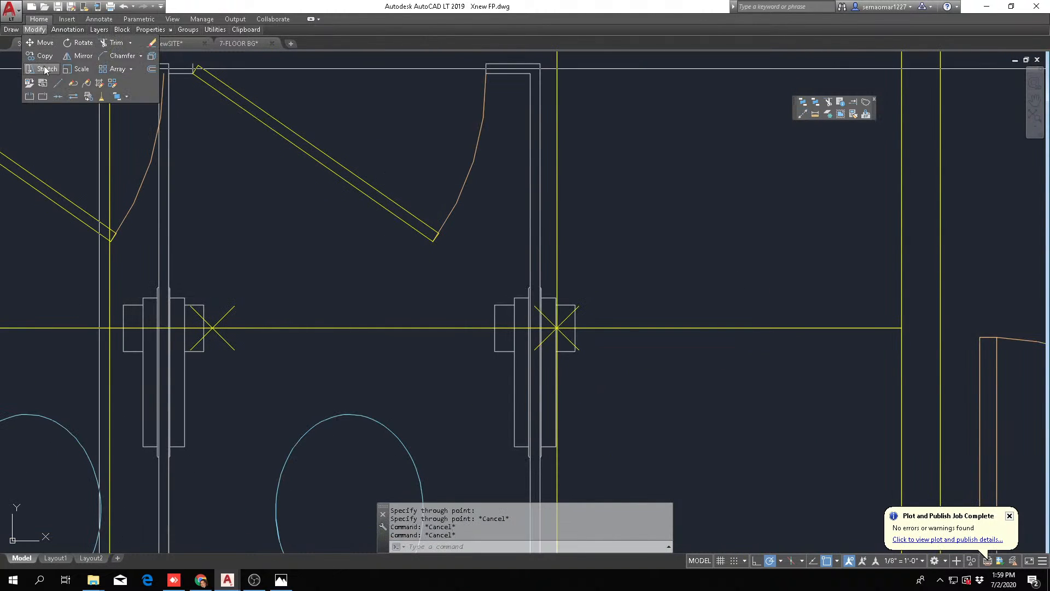
Stretch the third standard stall's right partition and dispenser from the midpoint of the partition's thickness to the vertical construction line
left_click(46, 70)
scroll(509, 153, "down", 3)
left_click(587, 77)
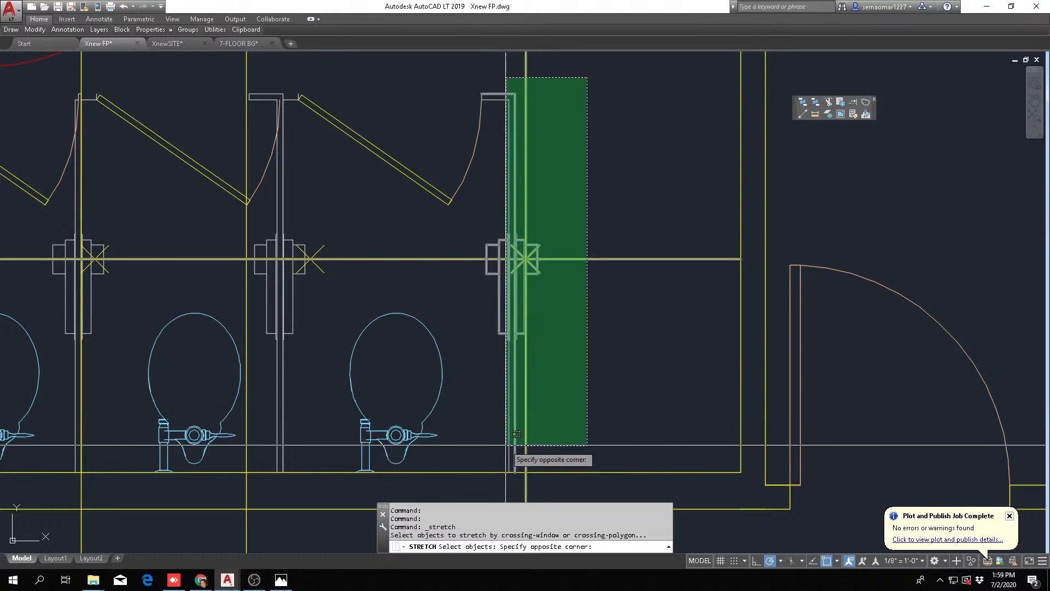
scroll(517, 433, "down", 2)
left_click(505, 463)
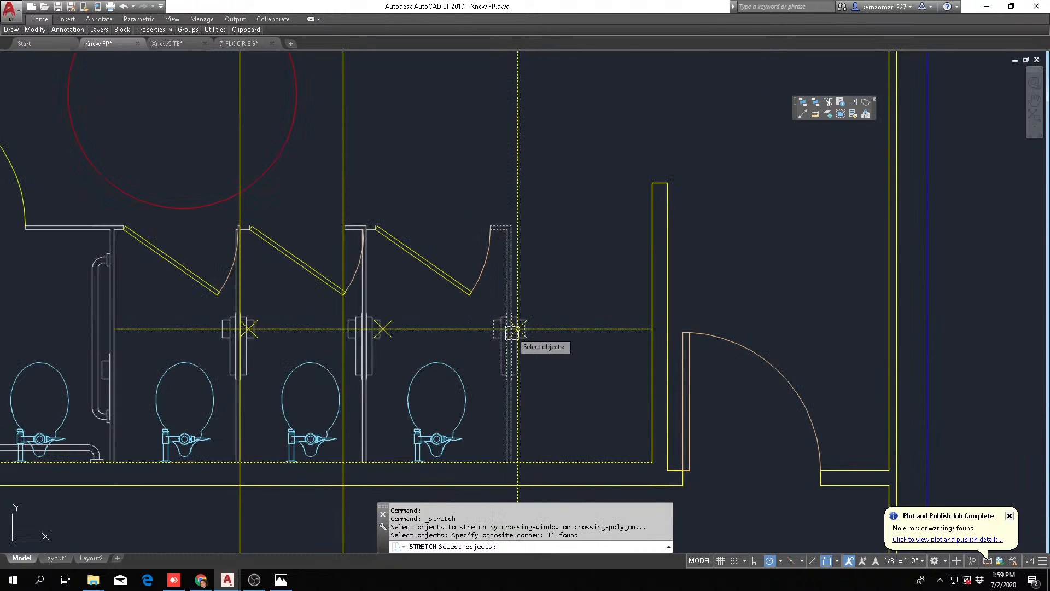
scroll(519, 342, "up", 4)
key("Return")
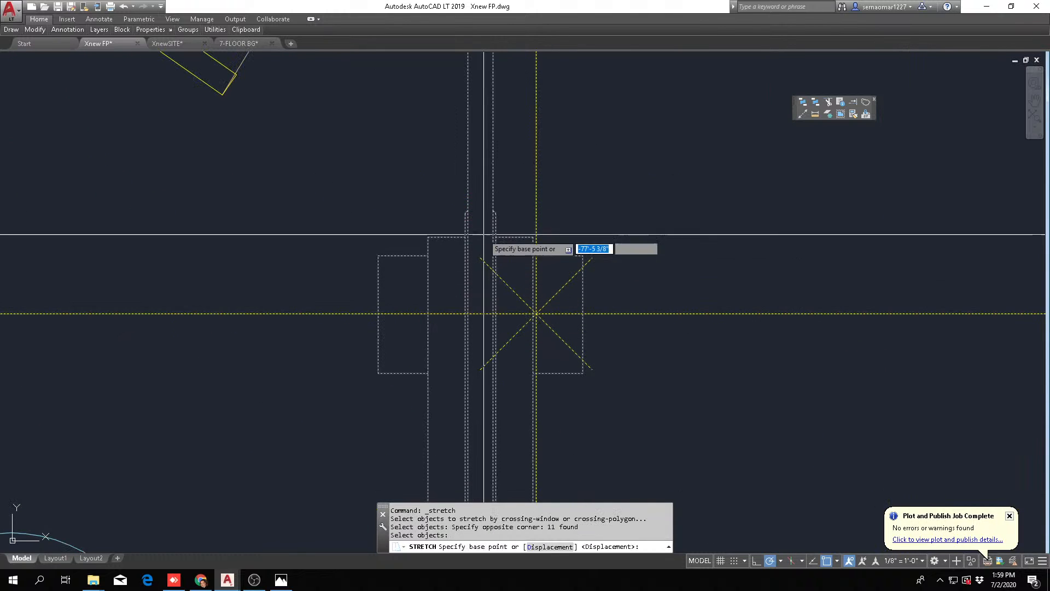
right_click(464, 172, "shift")
left_click(492, 206)
scroll(482, 207, "up", 3)
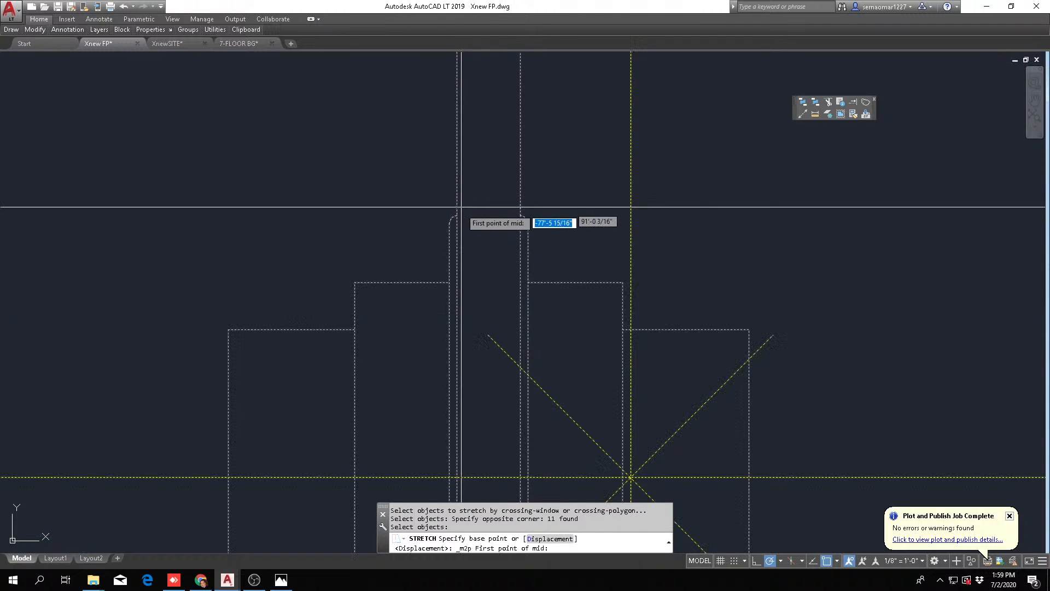
left_click(465, 214)
left_click(520, 215)
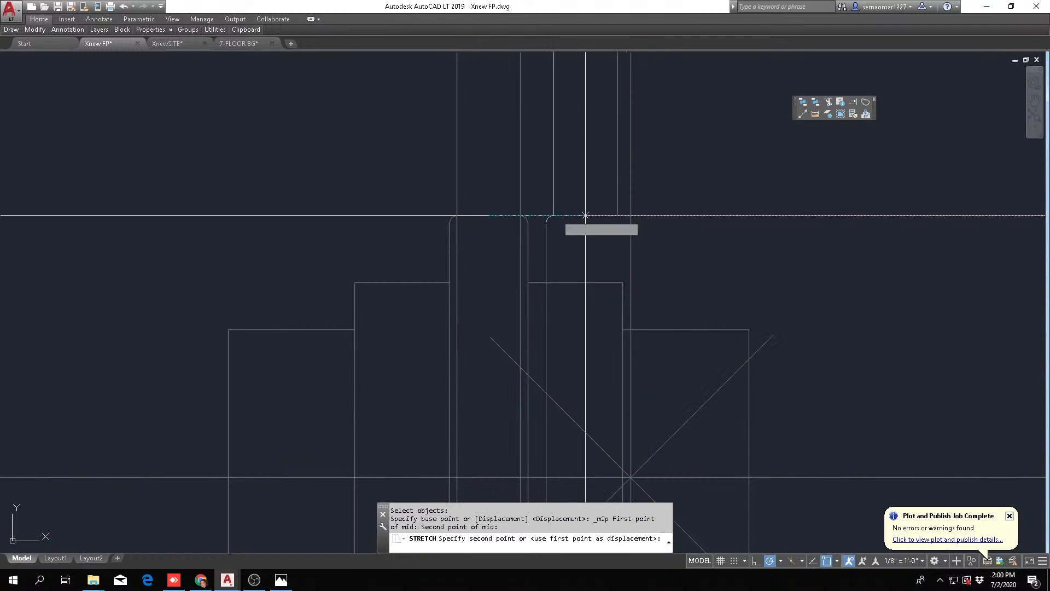
left_click(629, 219)
scroll(609, 318, "down", 5)
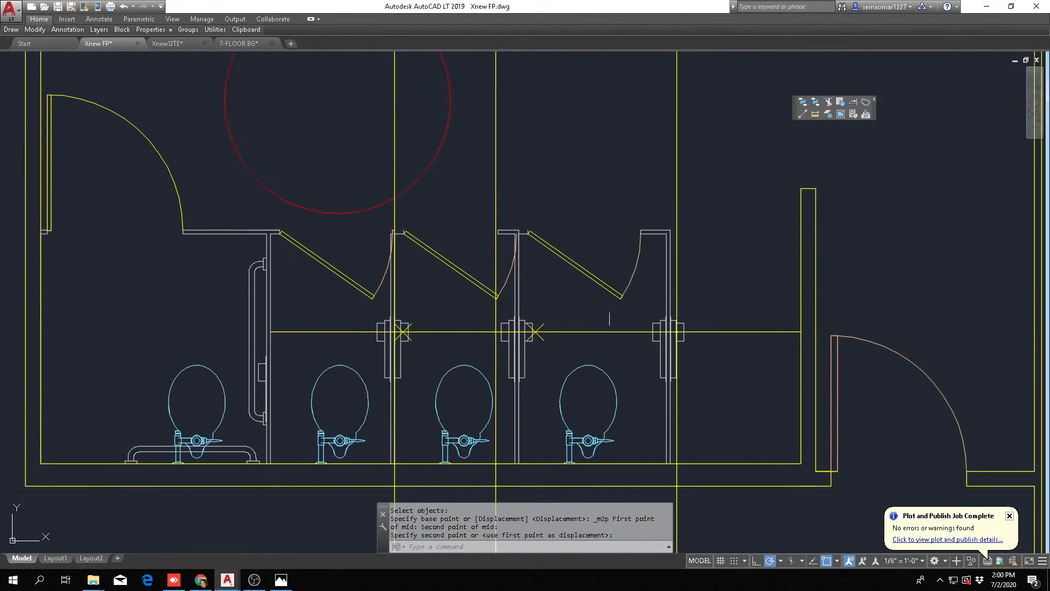
scroll(527, 312, "up", 2)
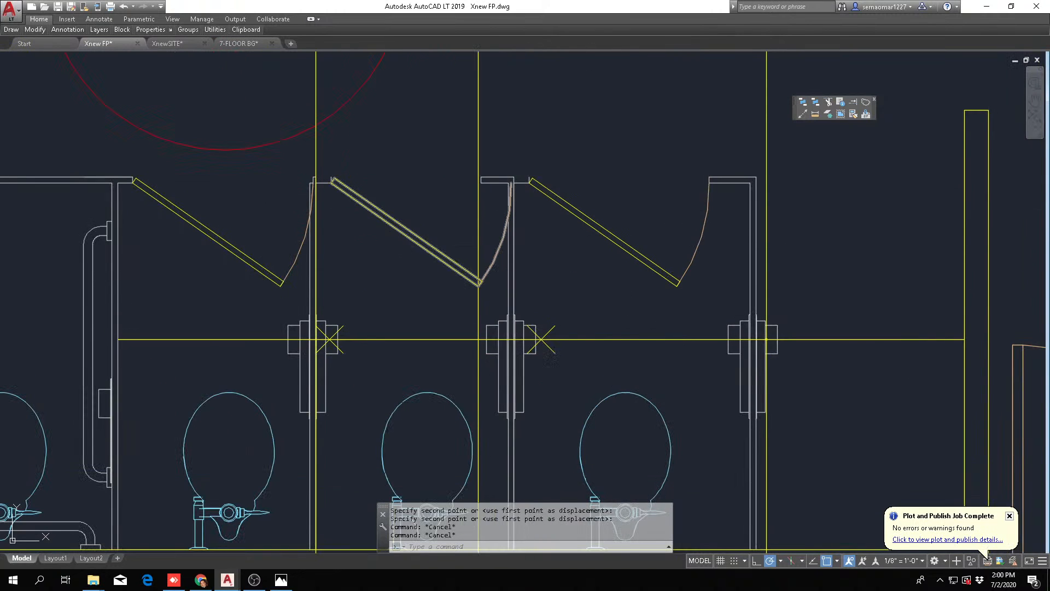
type("M")
key("Return")
left_click(552, 392)
left_click(518, 415)
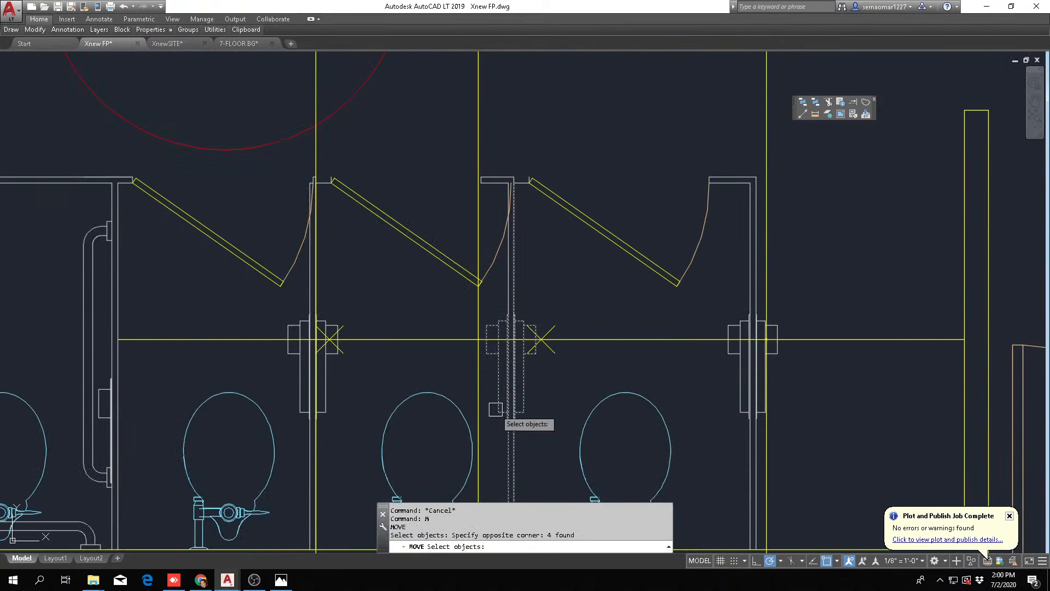
scroll(521, 291, "up", 4)
left_click(532, 286)
left_click(468, 321)
scroll(503, 421, "up", 6)
key("Return")
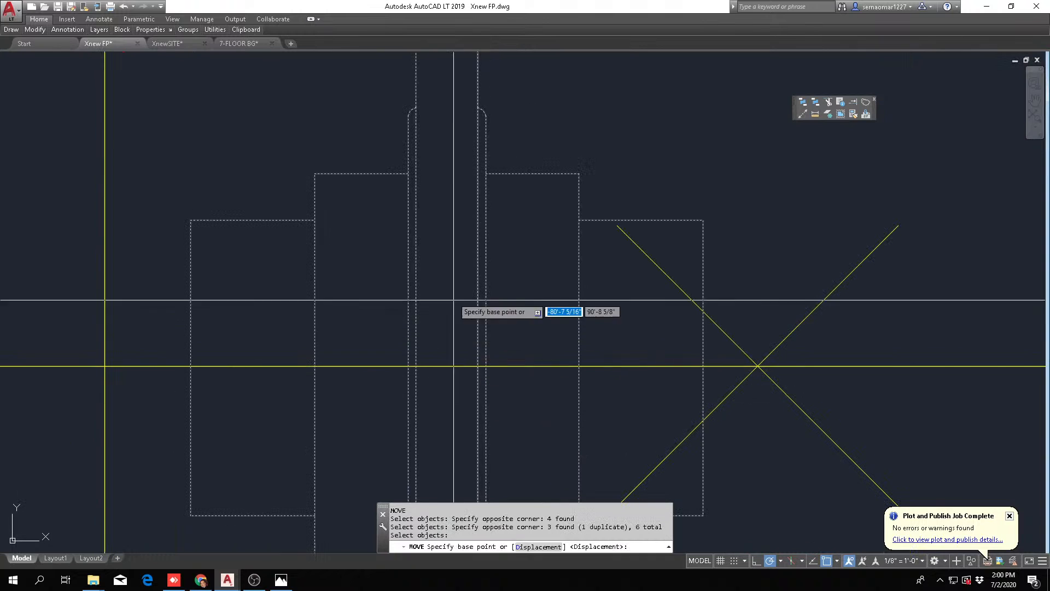
right_click(453, 287, "shift")
left_click(503, 327)
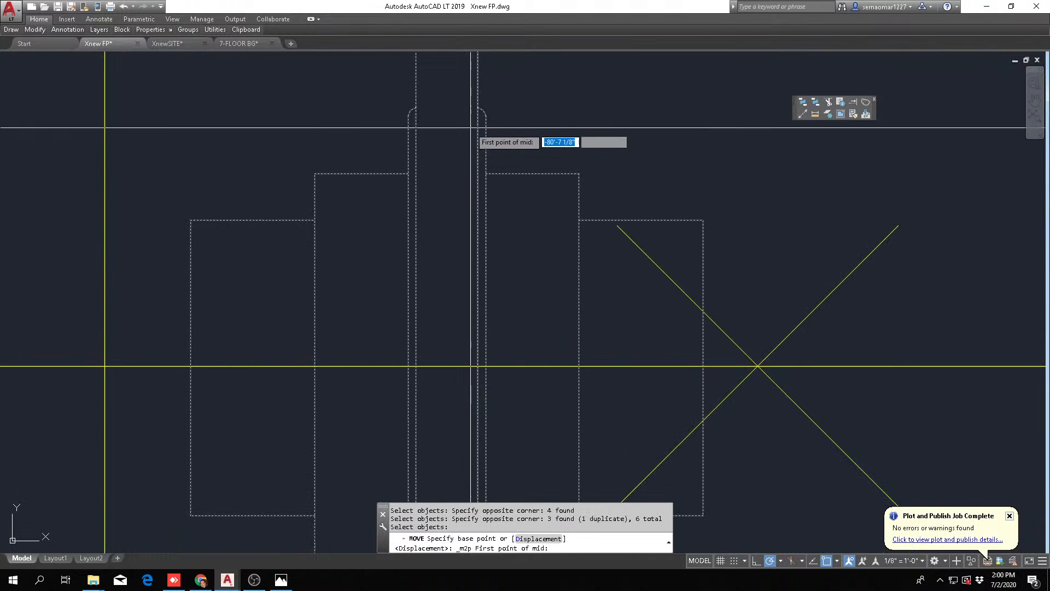
left_click(477, 108)
left_click(416, 102)
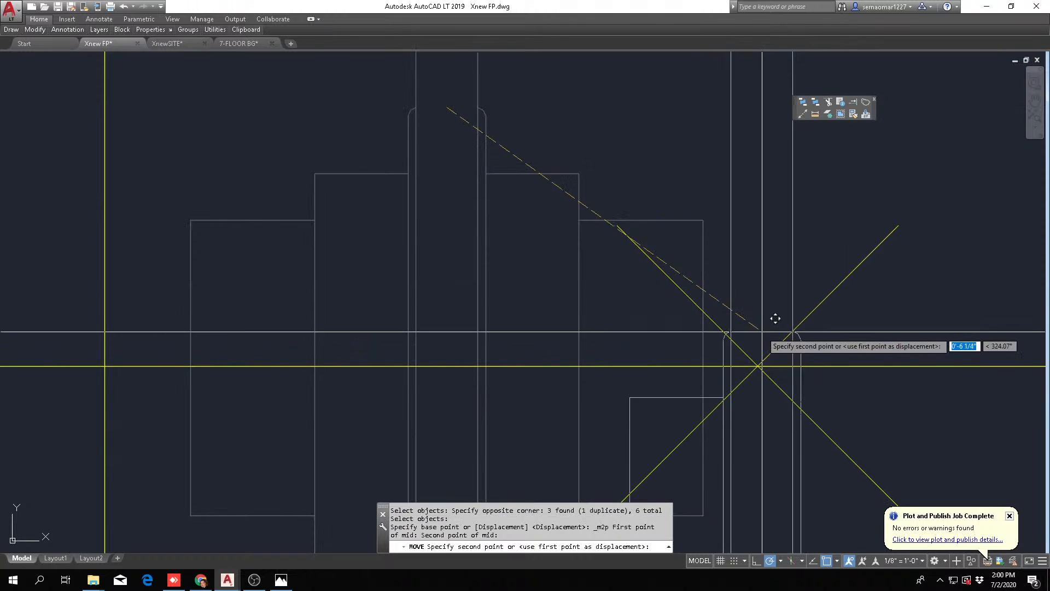
Draw vertical construction lines through the two remaining division points, at the first and second standard stalls' right partitions
left_click(804, 114)
type("V")
key("Return")
scroll(761, 362, "down", 2)
scroll(581, 356, "down", 3)
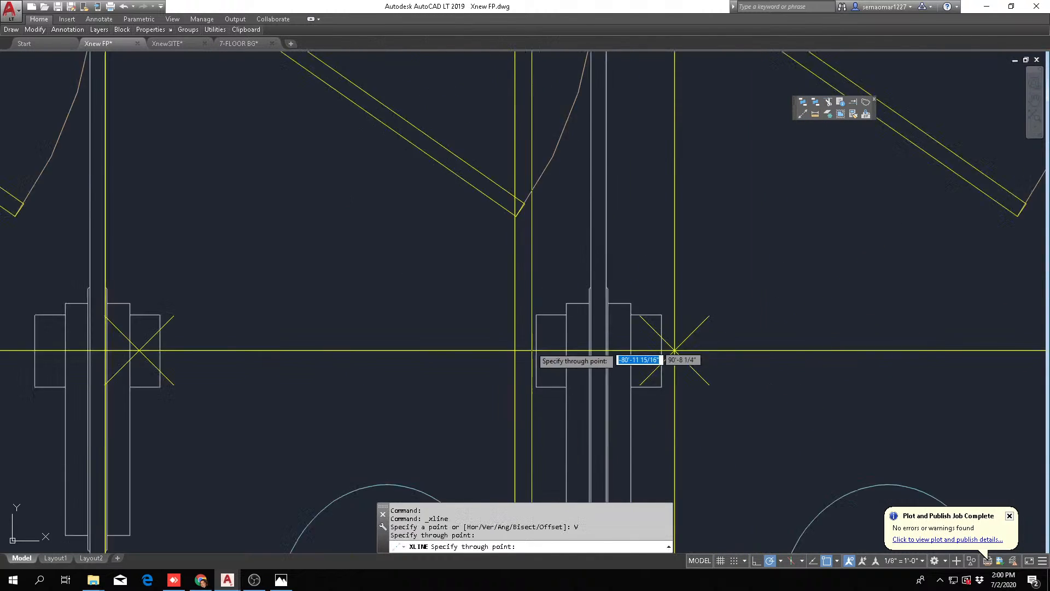
scroll(434, 352, "up", 3)
left_click(429, 323)
scroll(483, 313, "down", 5)
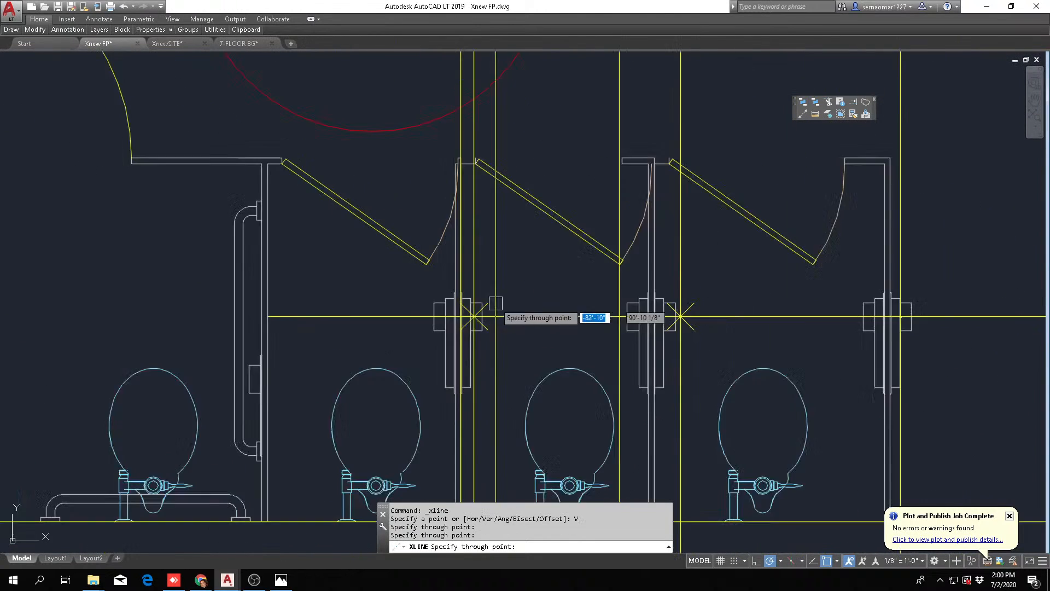
key("Escape")
Move the partition and dispenser between the second and third standard stalls, centring the partition on the middle division point's construction line
scroll(588, 329, "up", 2)
type("M")
key("Return")
left_click(635, 374)
left_click(579, 415)
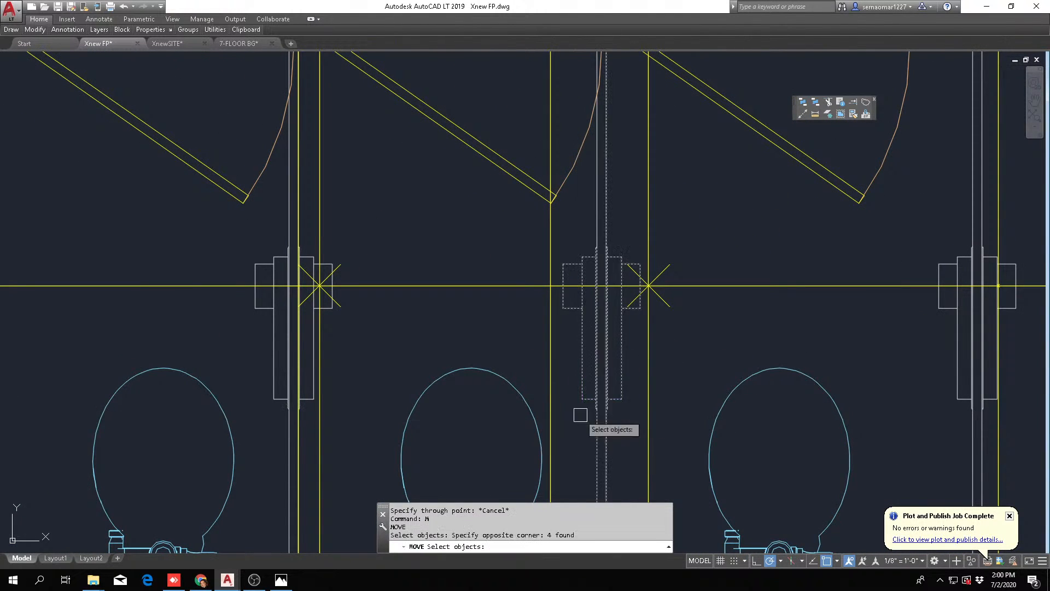
scroll(624, 195, "up", 2)
left_click(624, 195)
left_click(487, 250)
scroll(448, 304, "down", 1)
scroll(603, 430, "up", 2)
scroll(451, 304, "down", 2)
key("Return")
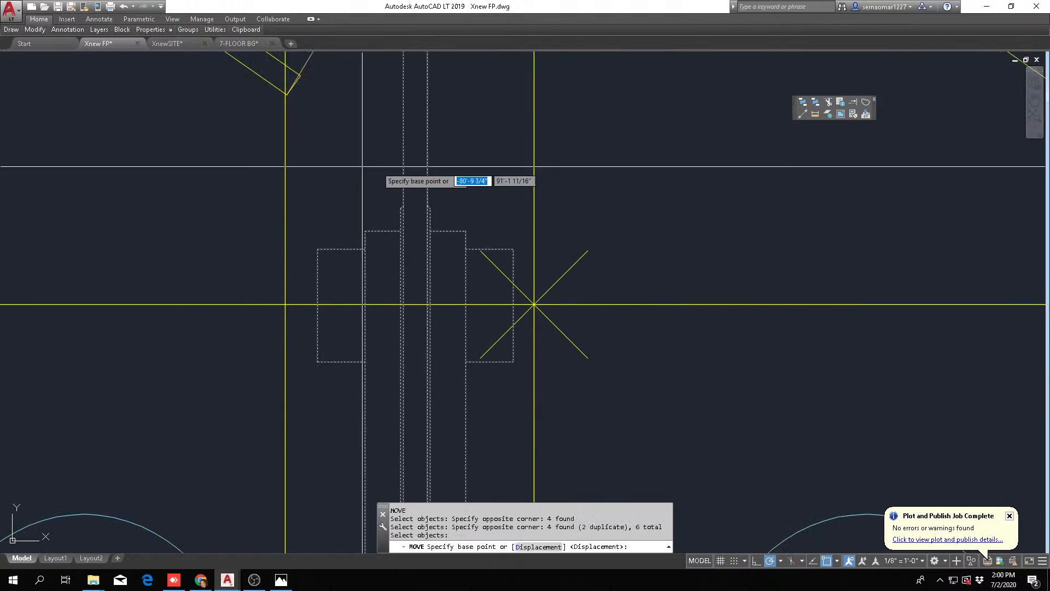
right_click(412, 157, "shift")
left_click(434, 185)
scroll(416, 210, "up", 4)
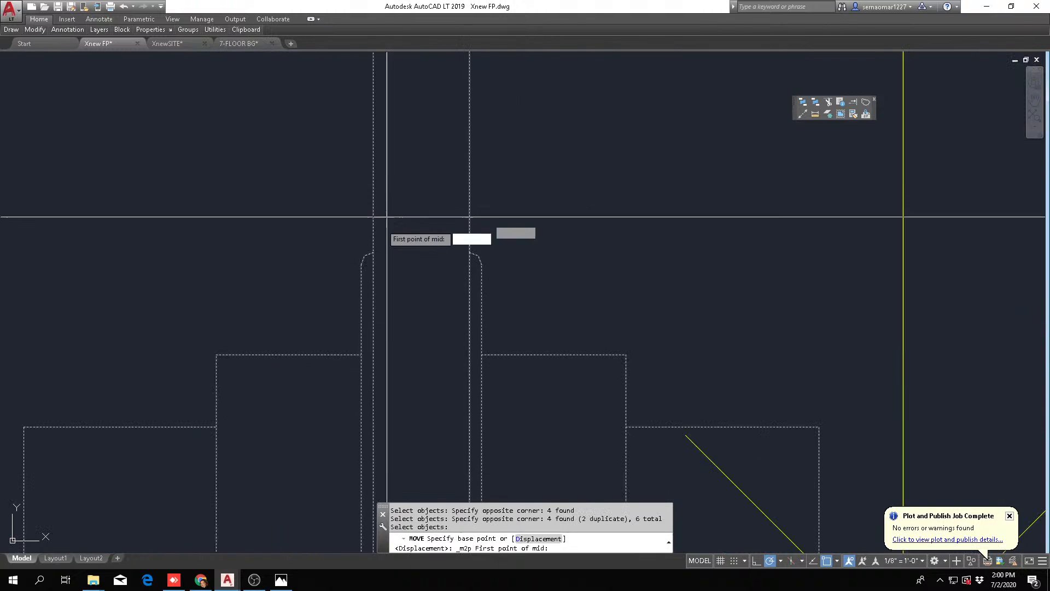
left_click(372, 252)
left_click(470, 253)
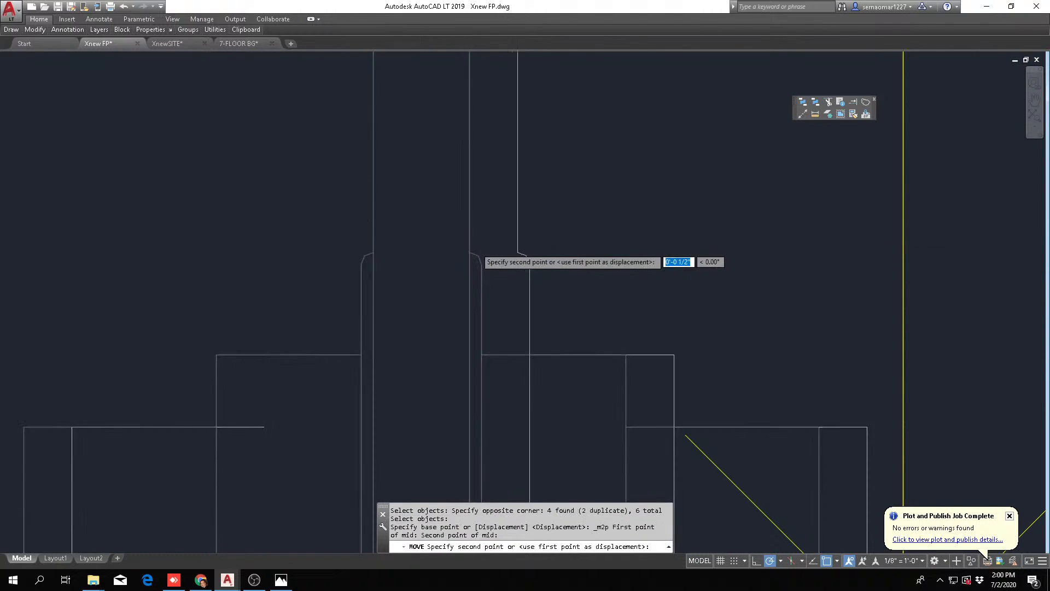
scroll(645, 236, "down", 5)
scroll(643, 247, "down", 3)
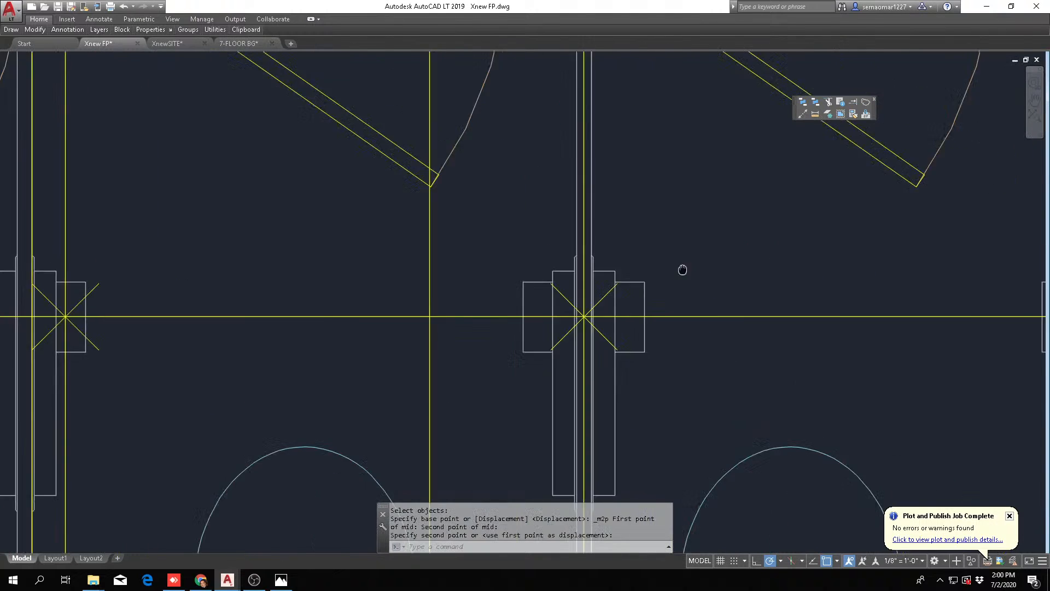
Measure the third standard stall's clear width between its two partitions
key("Escape")
left_click(815, 114)
scroll(364, 268, "up", 5)
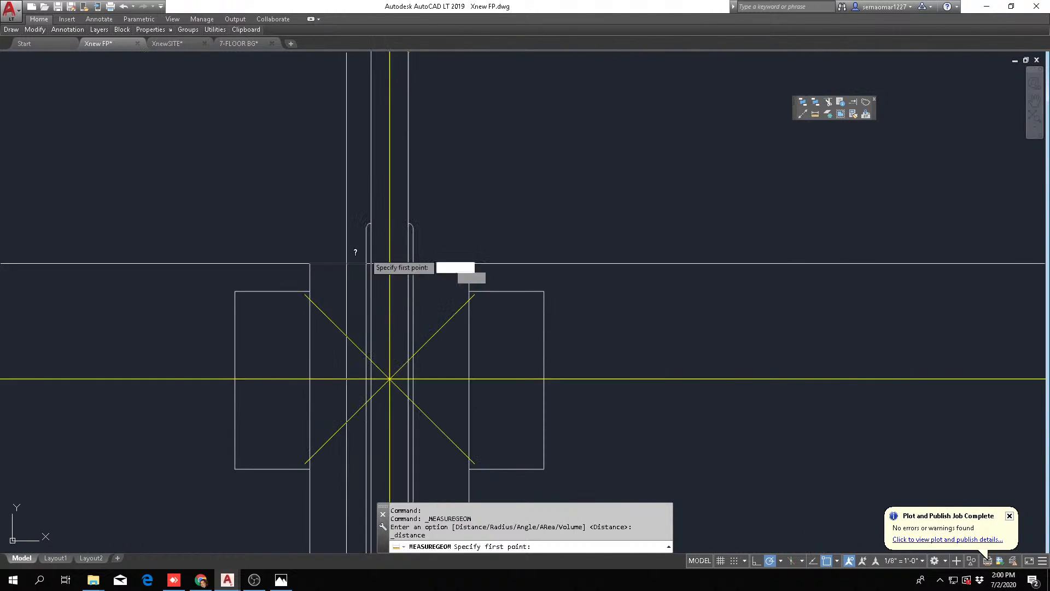
left_click(393, 219)
scroll(393, 218, "down", 4)
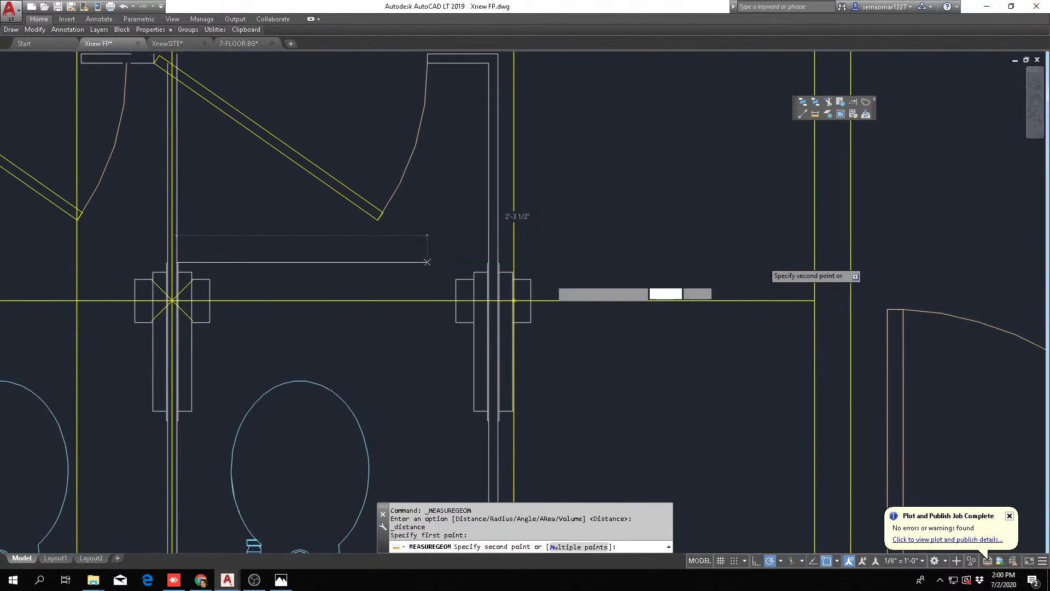
scroll(550, 262, "up", 2)
scroll(517, 278, "up", 2)
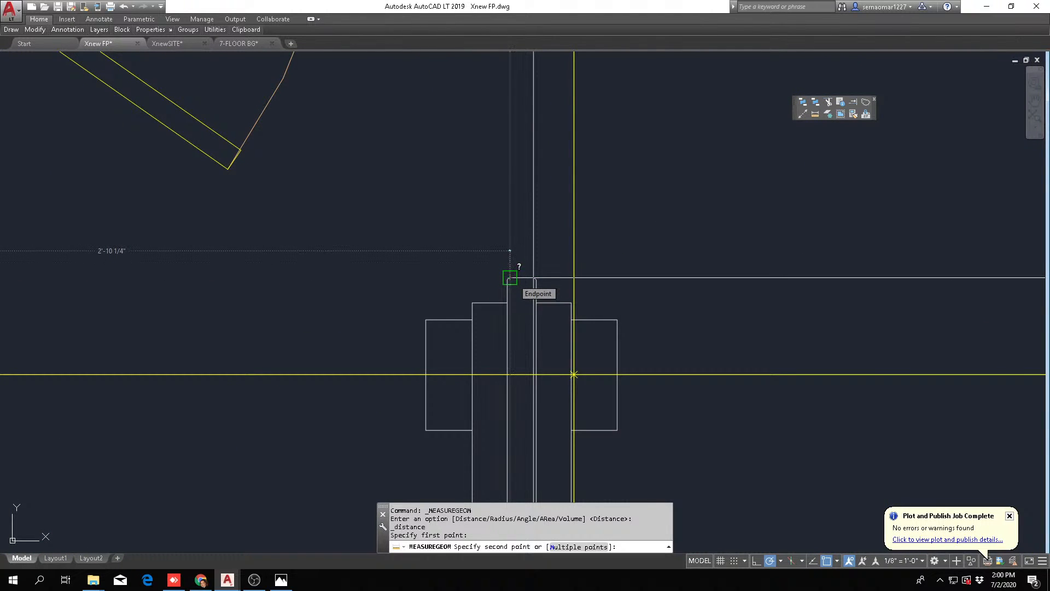
key("Escape")
scroll(548, 298, "down", 4)
key("Escape")
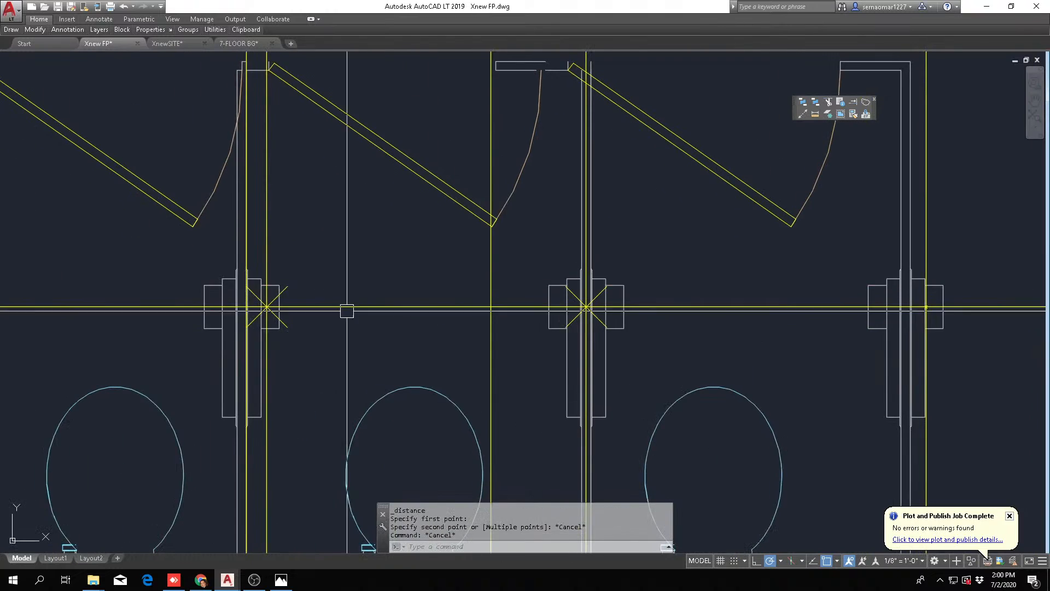